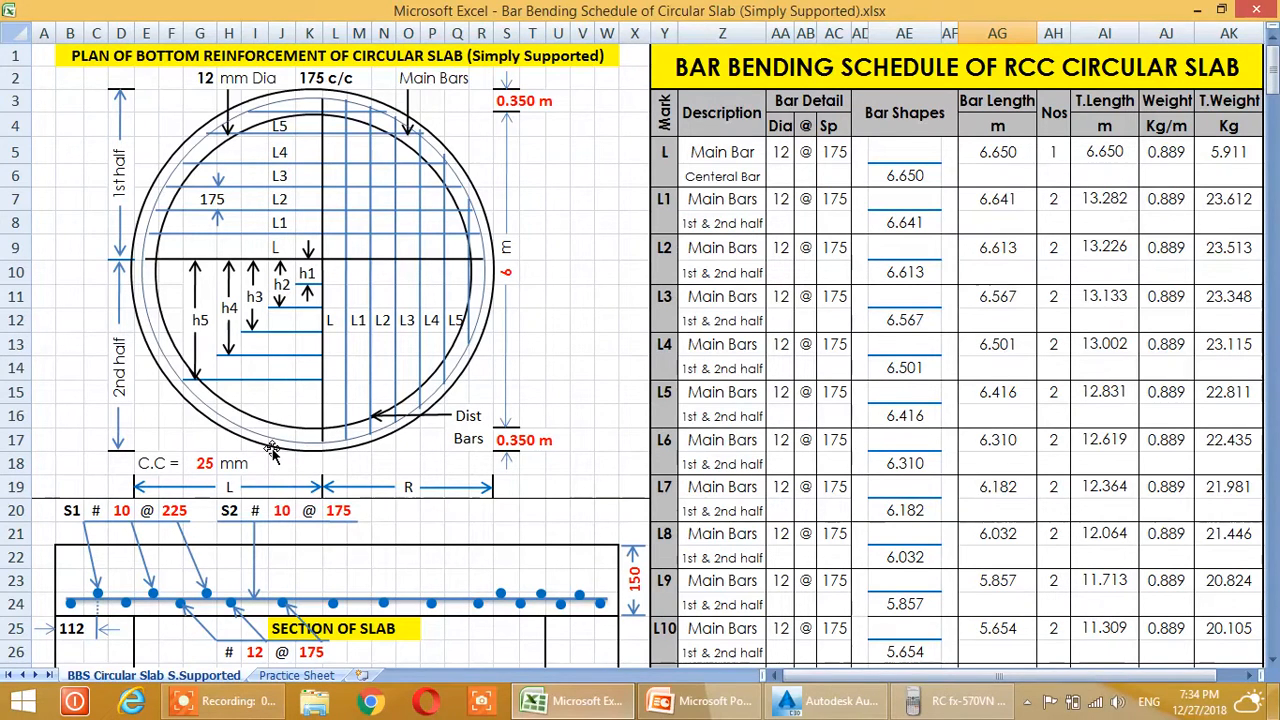
Change the unit label of the 6000 clear span dimension in the slab section to mm
scroll(284, 412, down, 3)
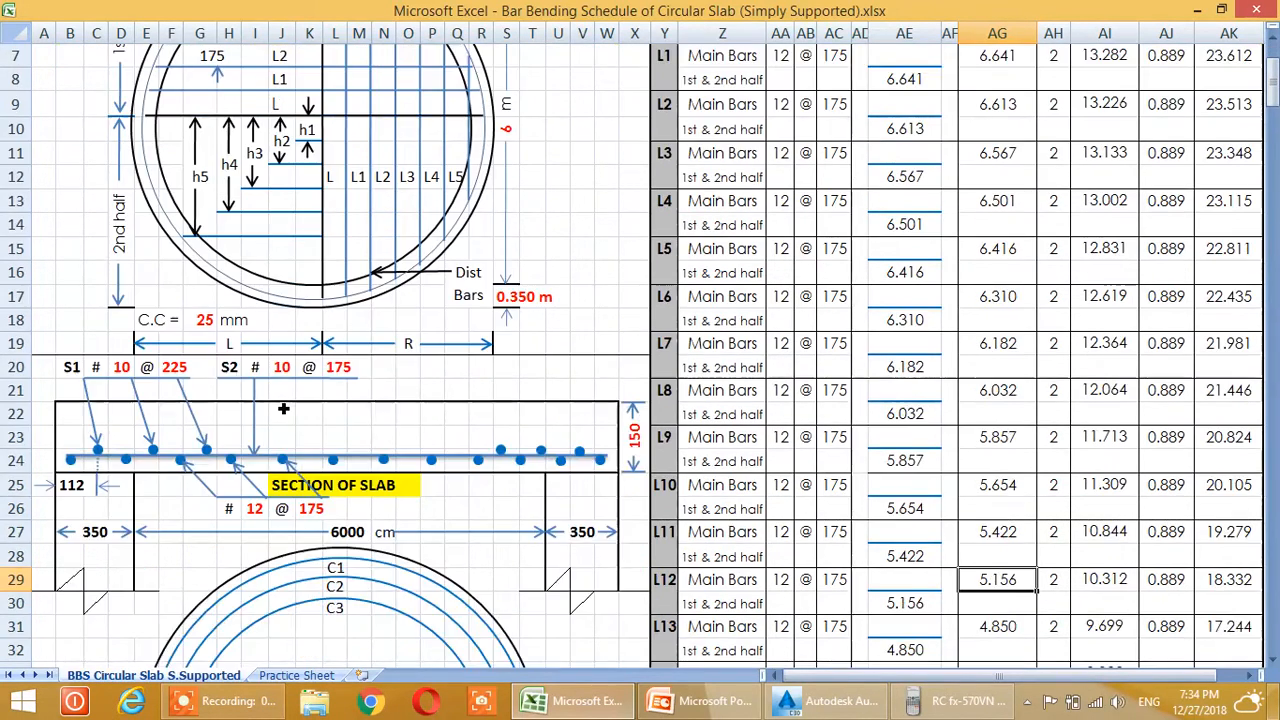
scroll(284, 412, down, 1)
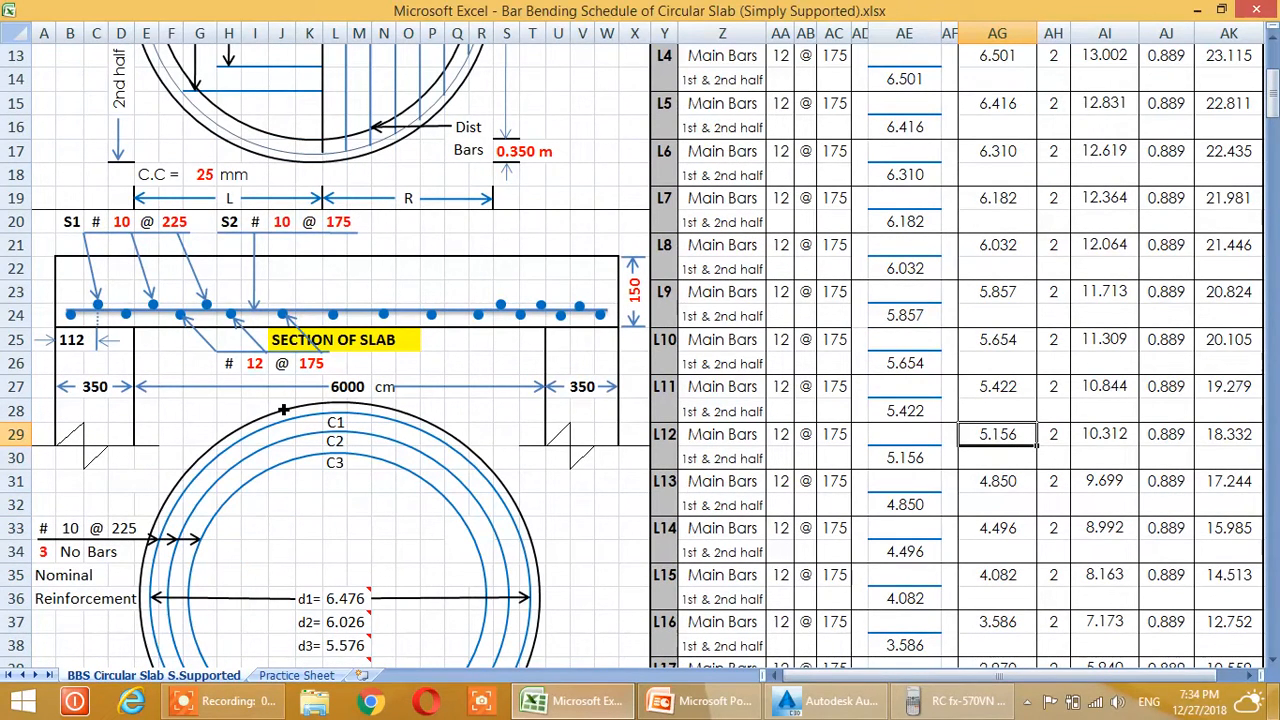
scroll(284, 410, down, 1)
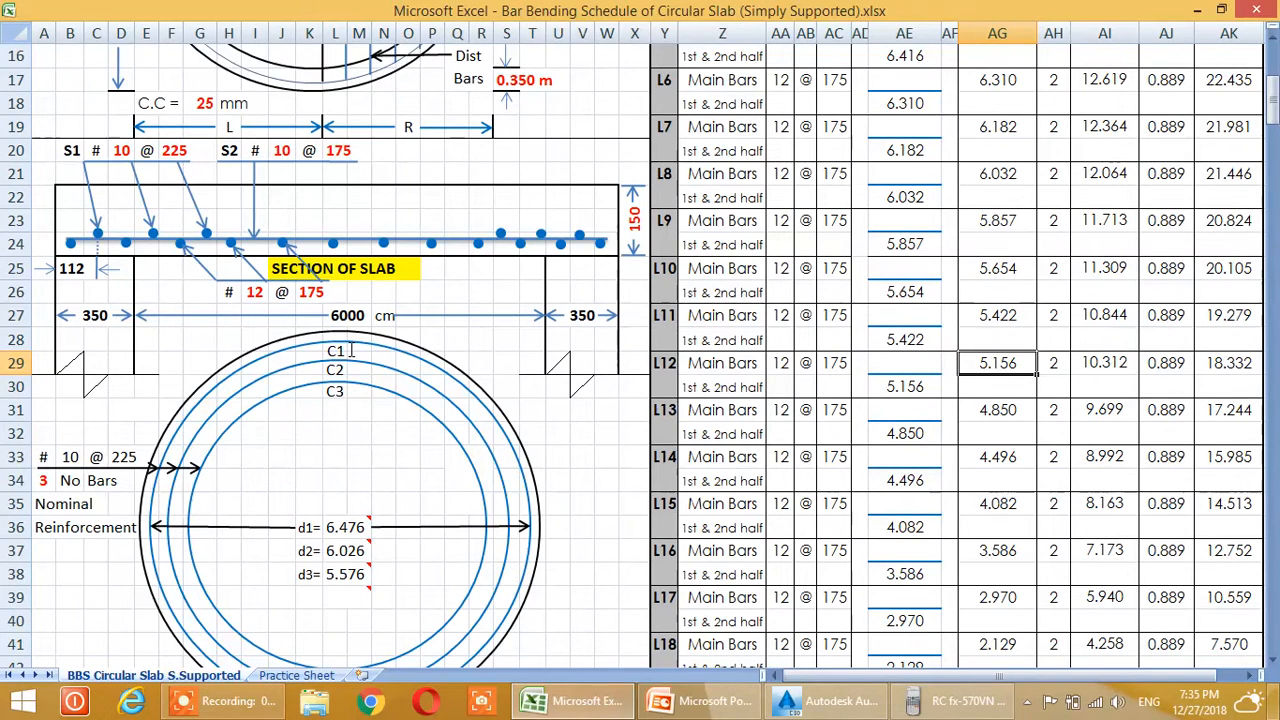
click(389, 318)
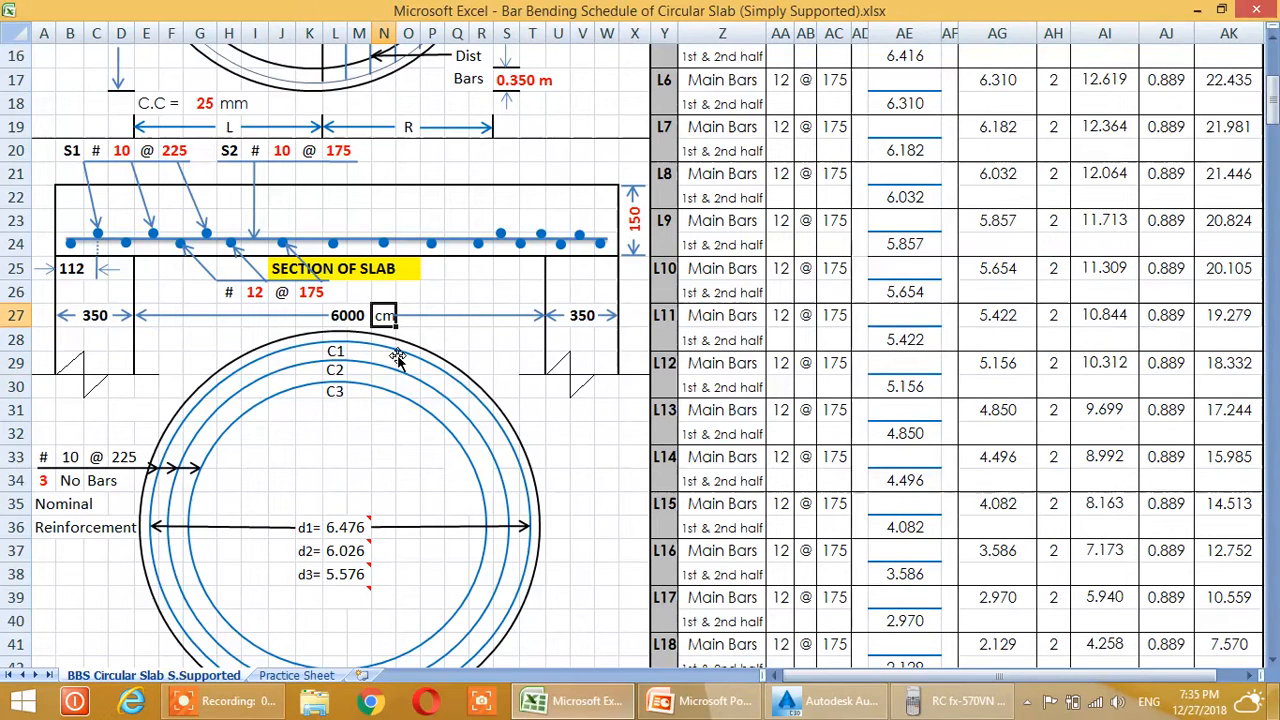
text(mm)
click(505, 270)
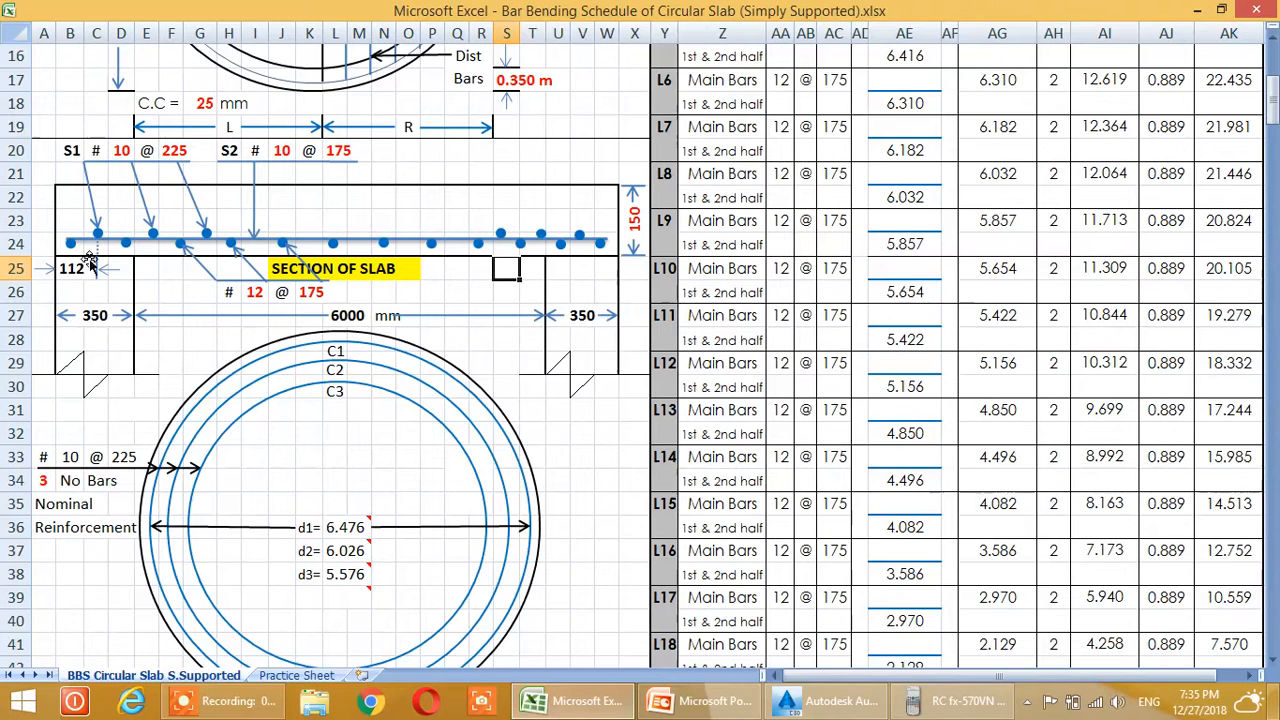
Review the bottom reinforcement plan of the circular slab and the bar layout in the slab section
scroll(146, 255, down, 1)
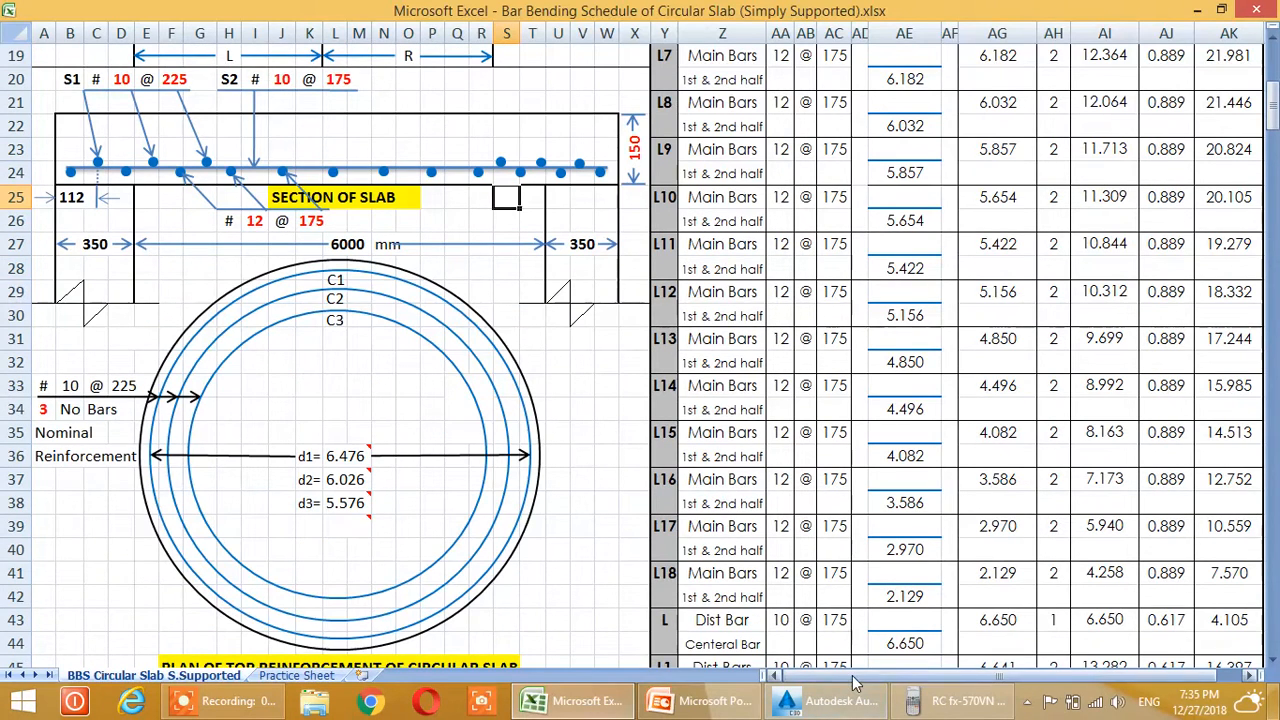
scroll(365, 502, down, 1)
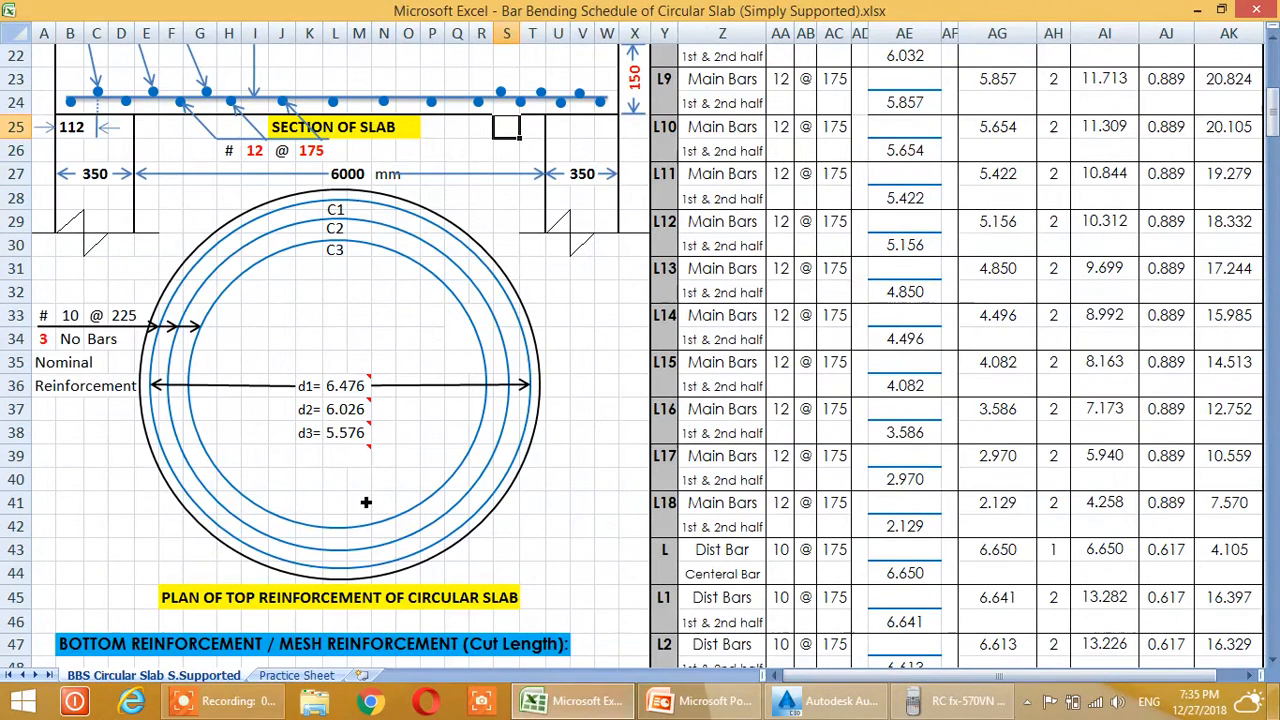
scroll(342, 420, up, 7)
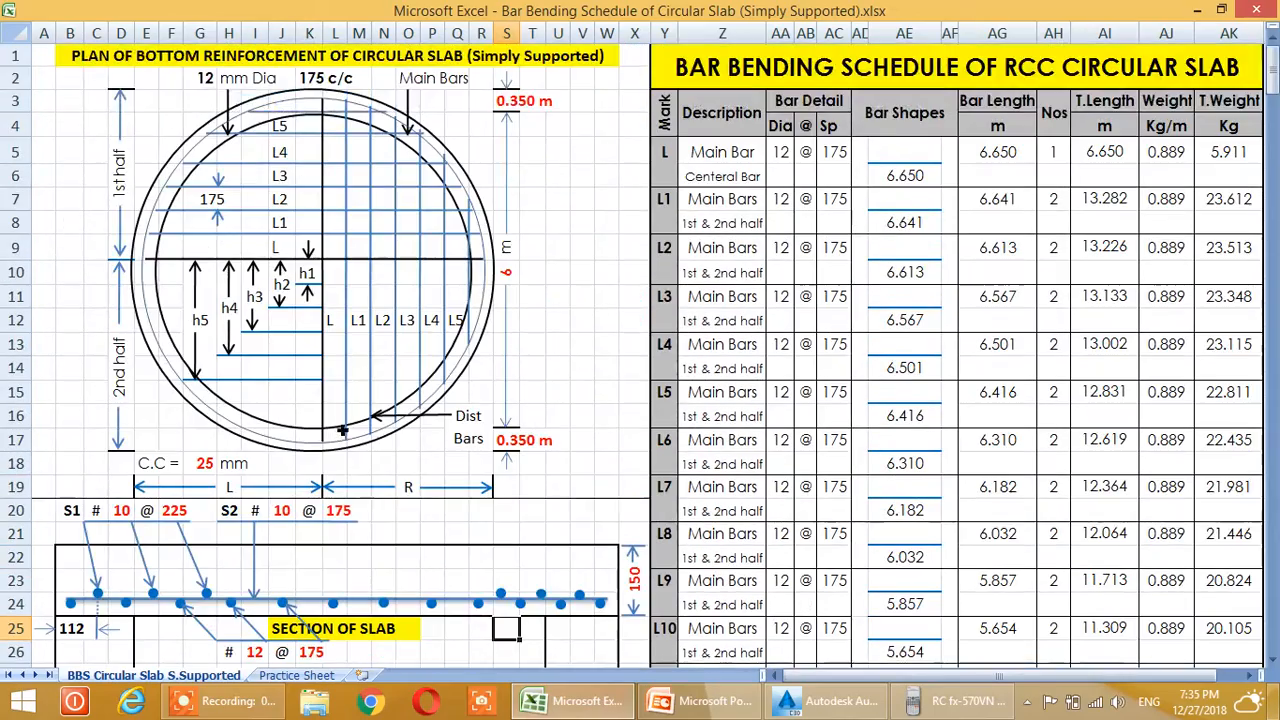
scroll(303, 272, down, 1)
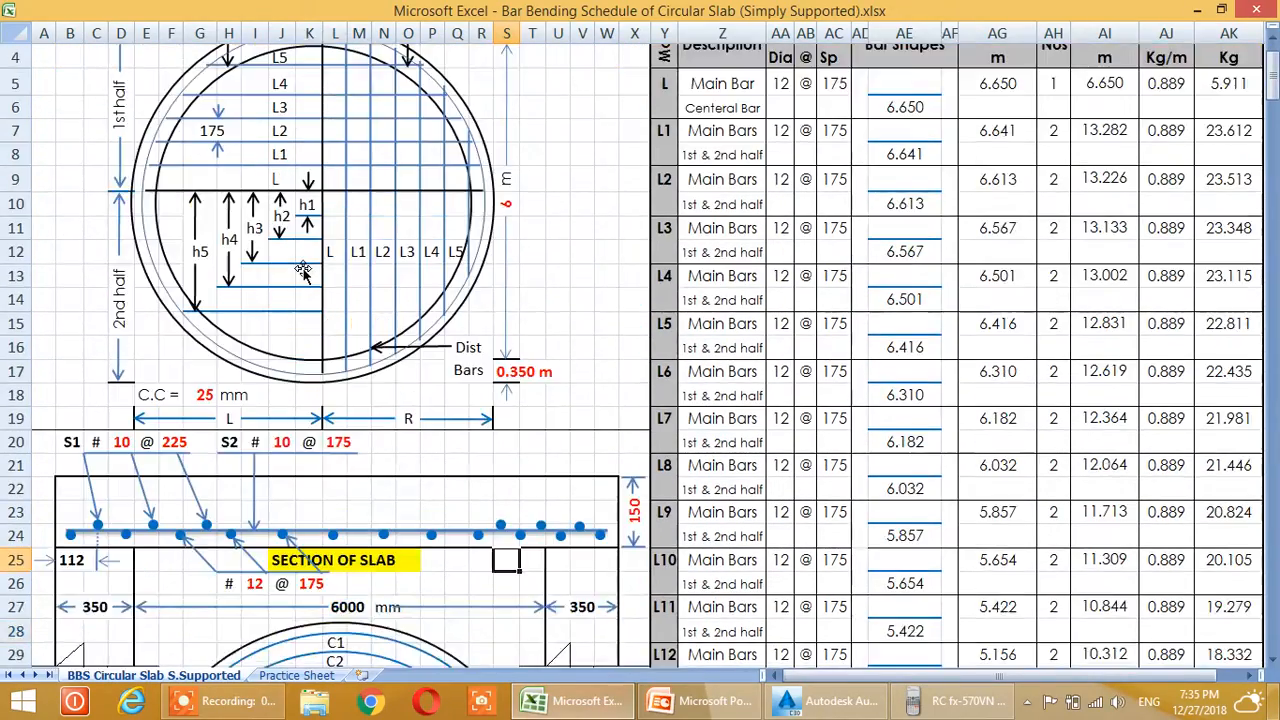
scroll(303, 272, down, 2)
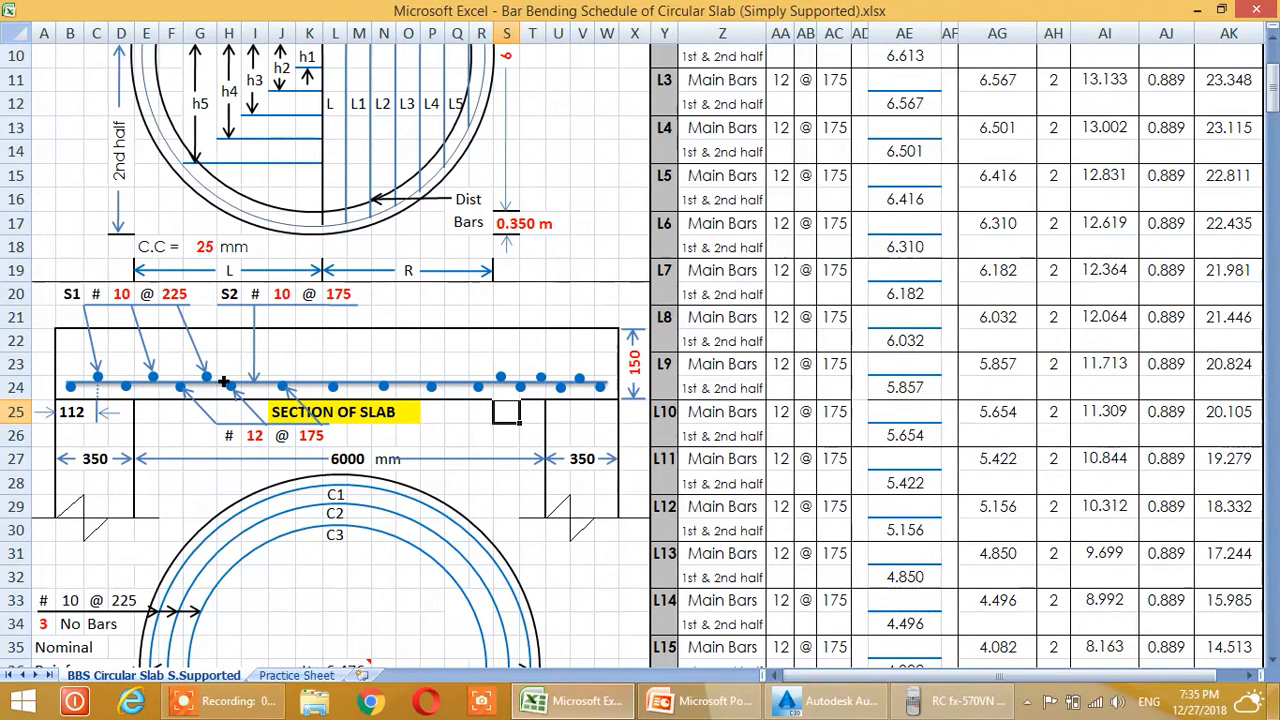
scroll(572, 390, down, 1)
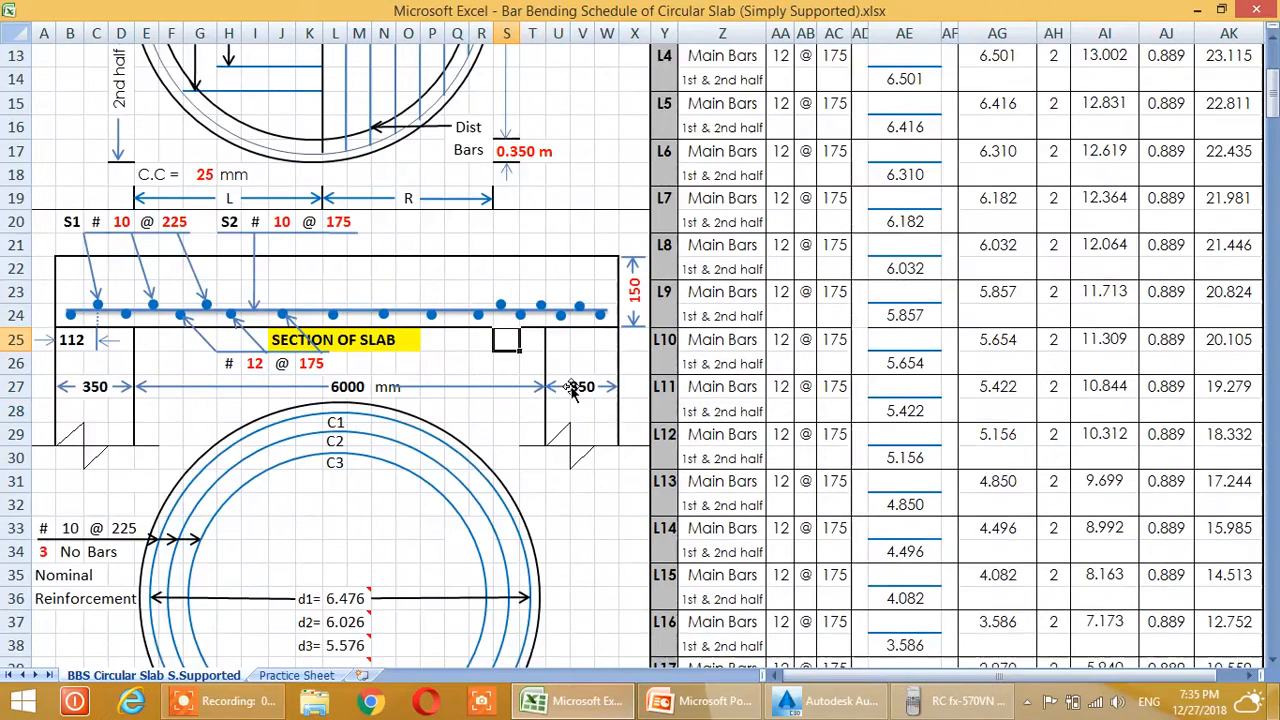
scroll(572, 390, down, 2)
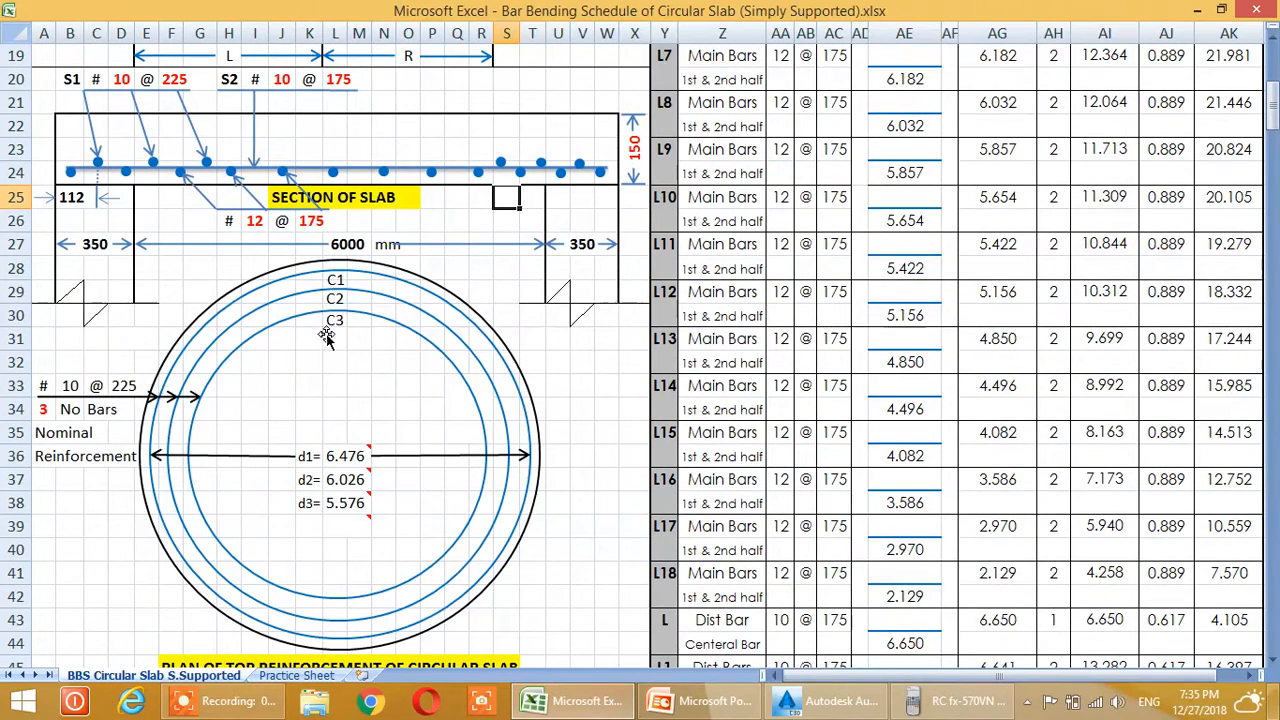
Examine the top reinforcement rings C1 to C3 against the S1 bars, concrete cover and edge offset in the slab section
scroll(323, 456, down, 1)
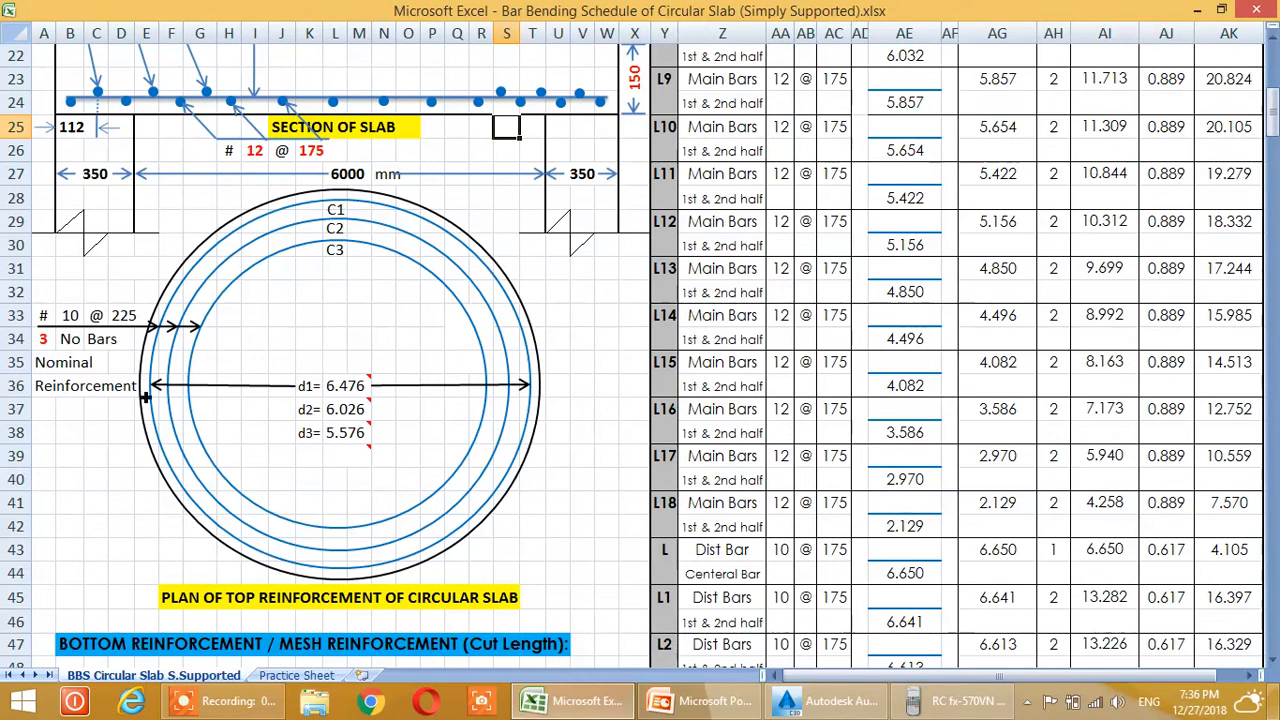
scroll(128, 420, down, 1)
scroll(128, 420, up, 1)
scroll(224, 408, down, 2)
scroll(224, 407, up, 2)
scroll(240, 395, up, 1)
scroll(252, 405, down, 1)
scroll(340, 448, up, 1)
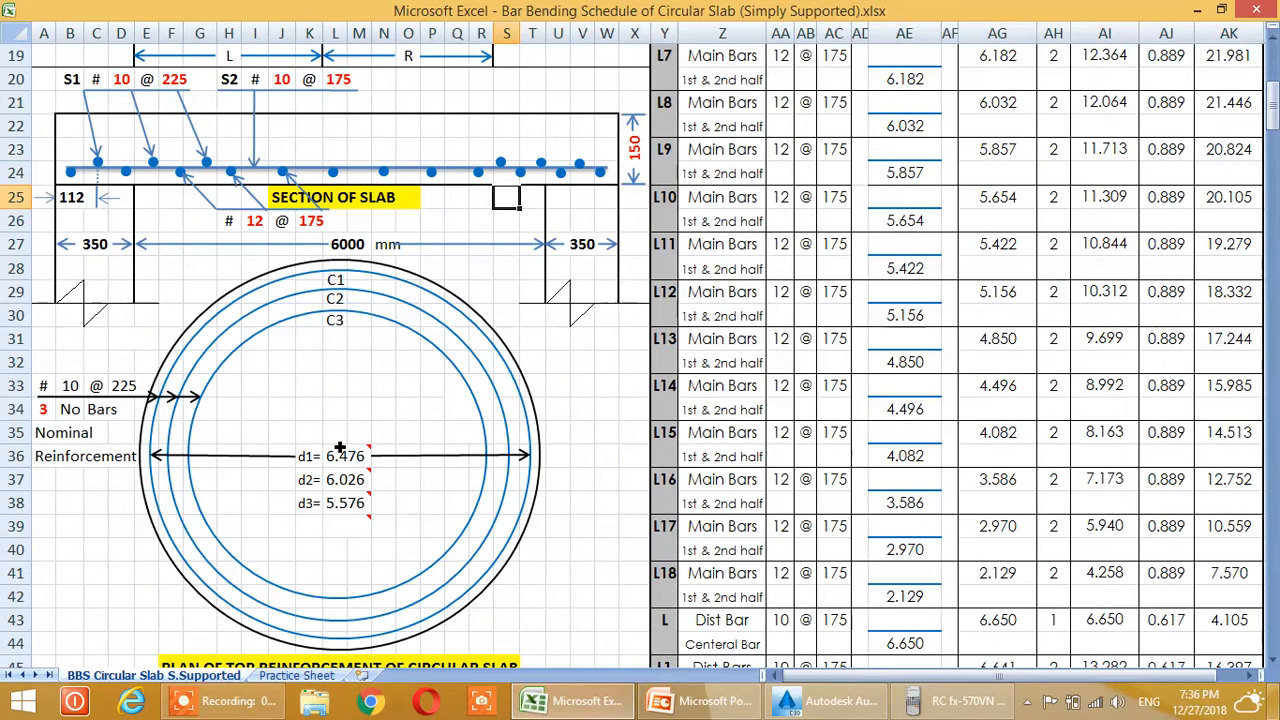
scroll(340, 448, down, 1)
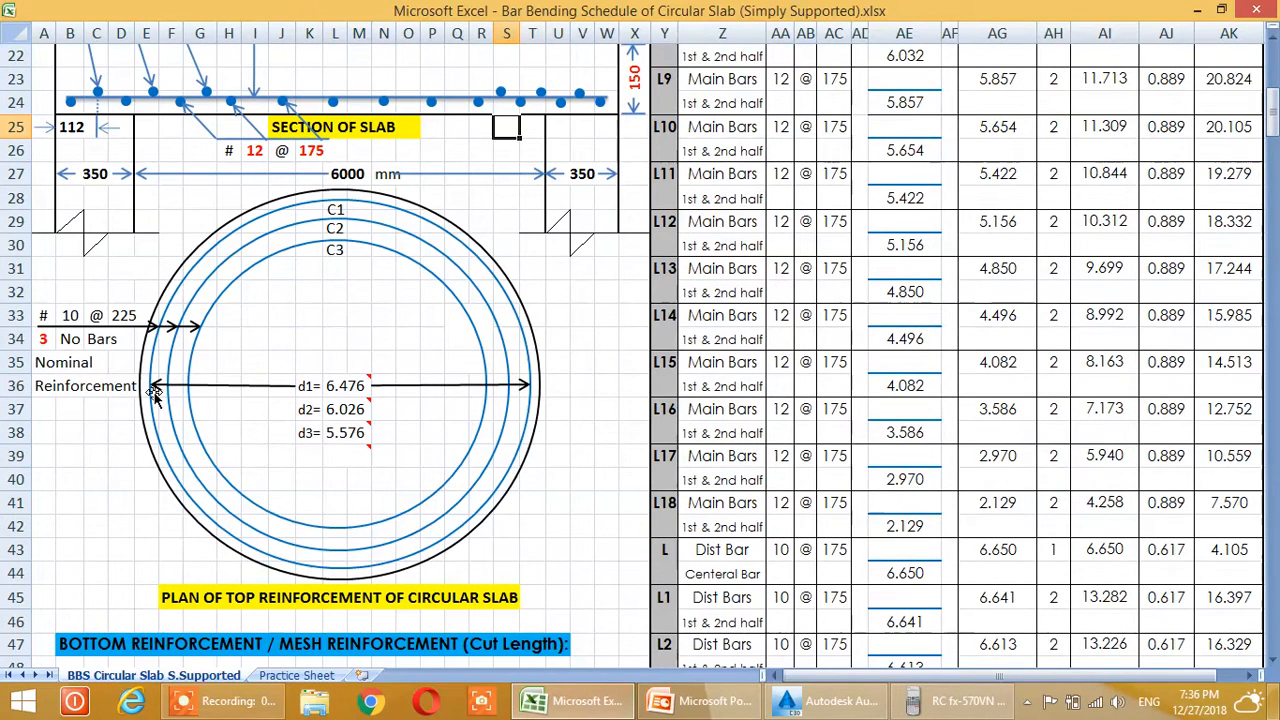
scroll(162, 452, up, 2)
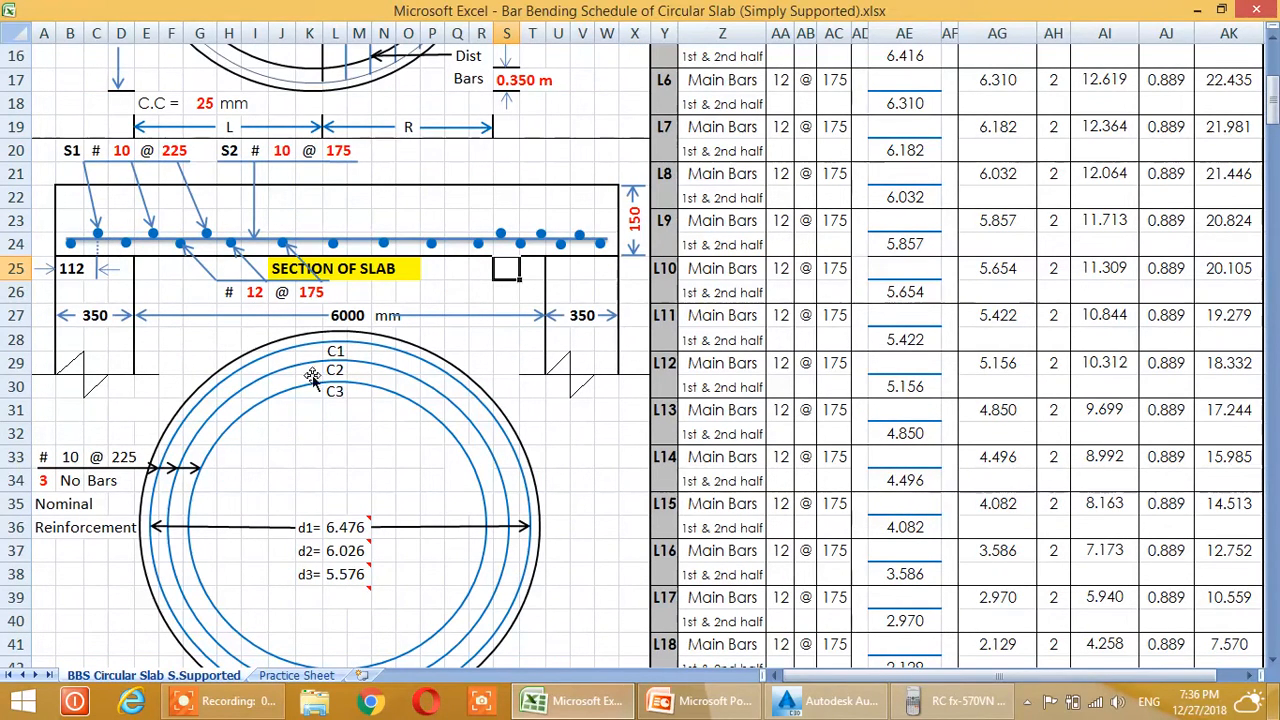
scroll(345, 388, down, 1)
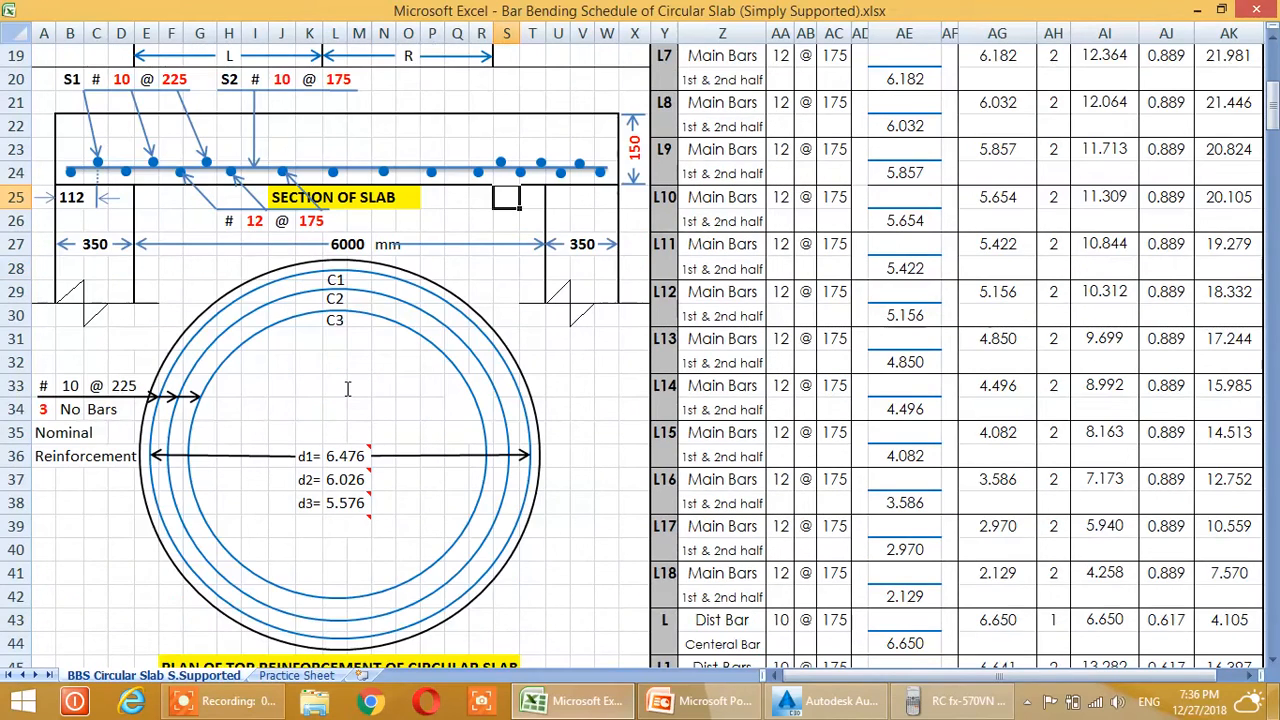
scroll(263, 446, up, 1)
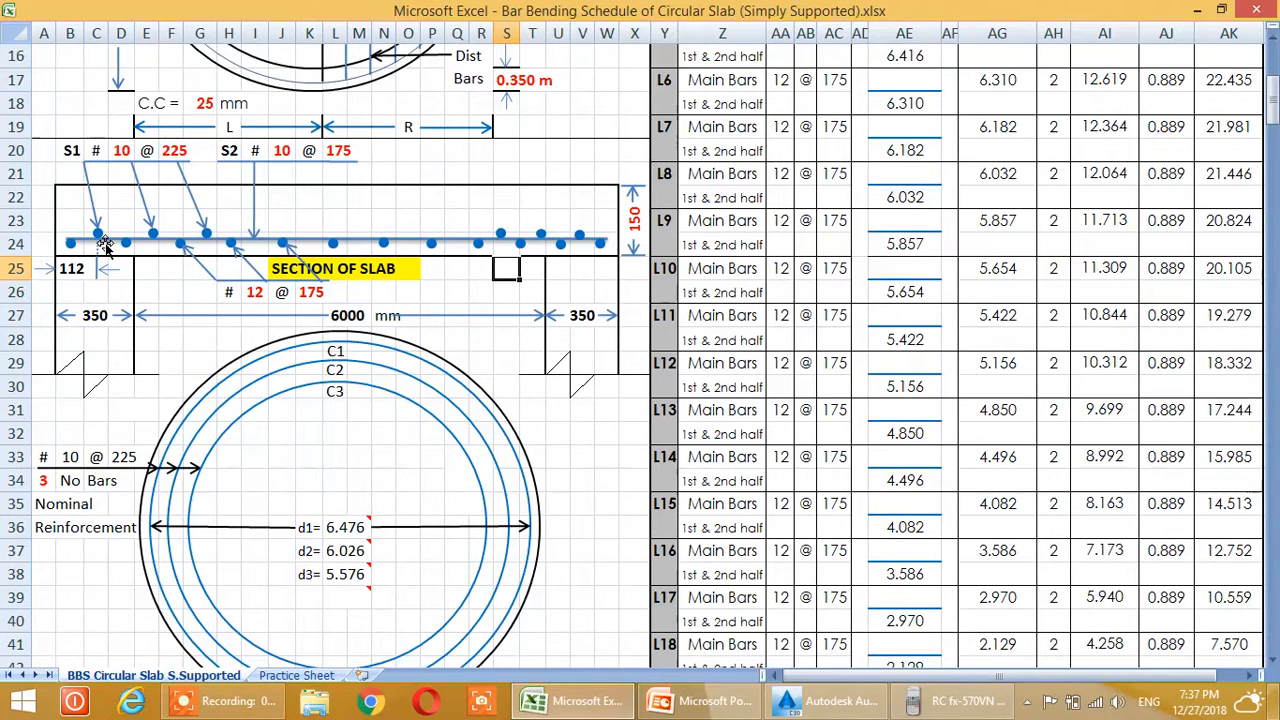
scroll(105, 245, down, 1)
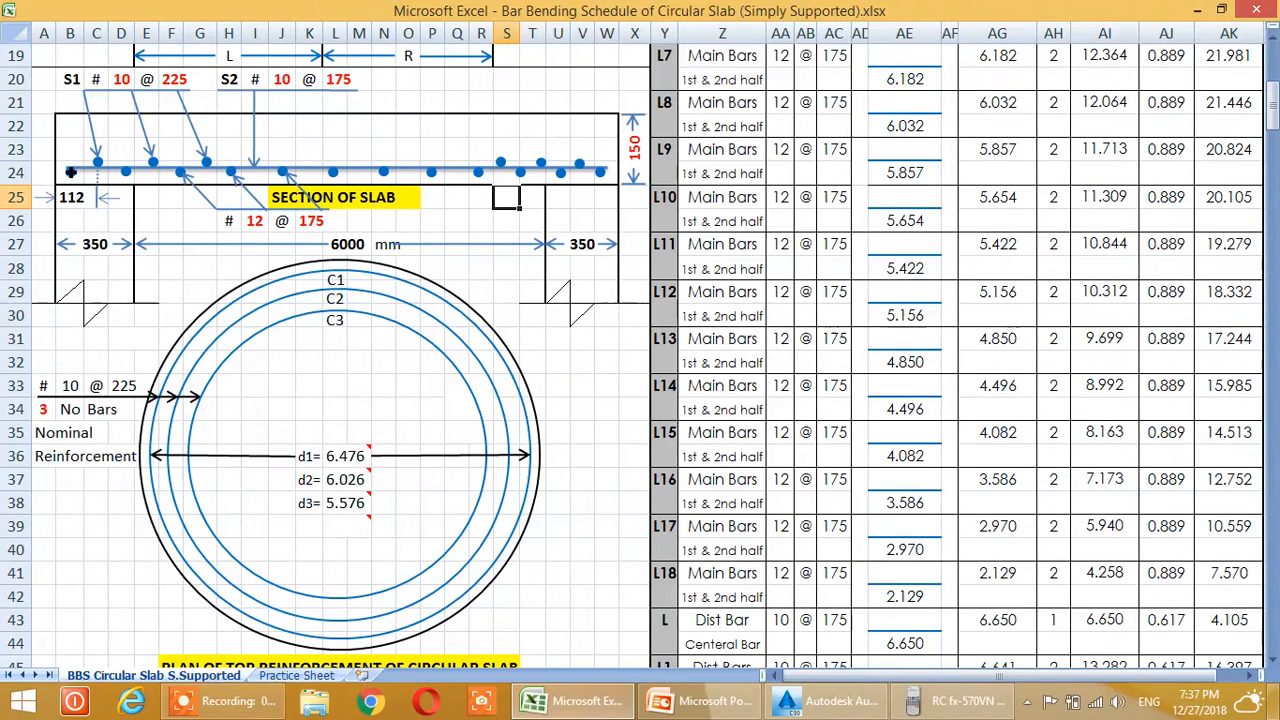
scroll(110, 320, up, 4)
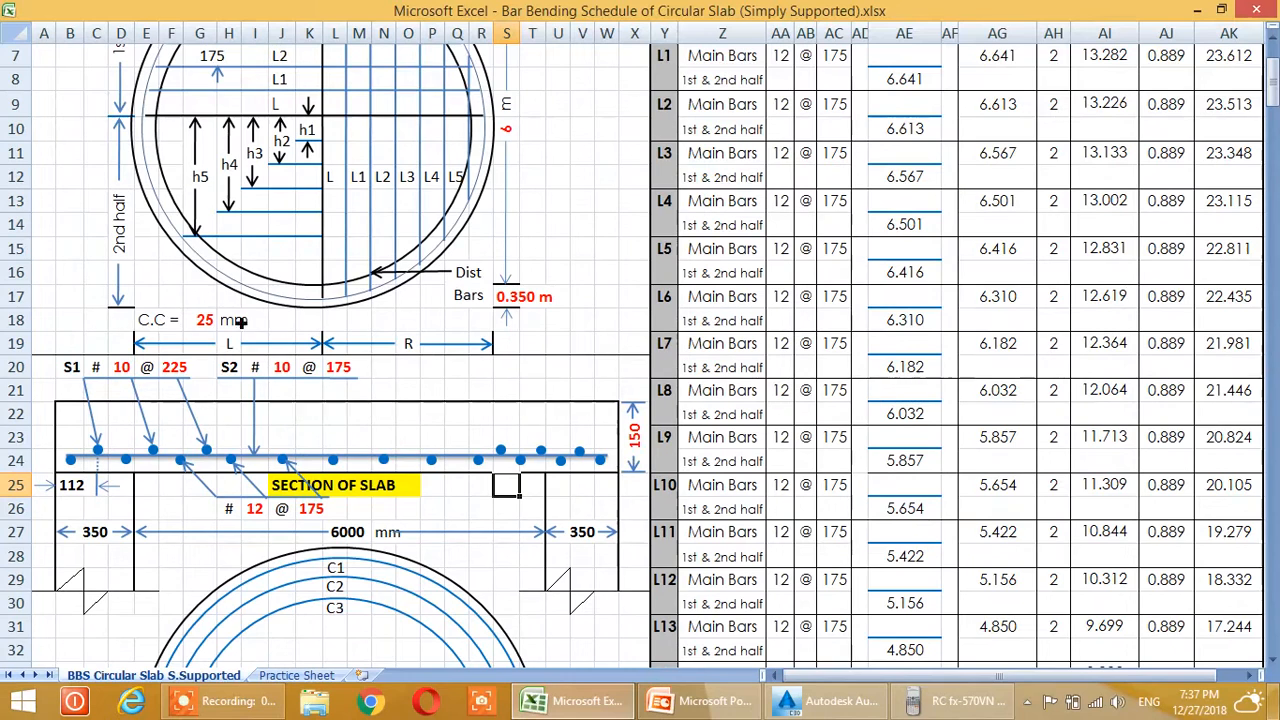
scroll(181, 328, down, 2)
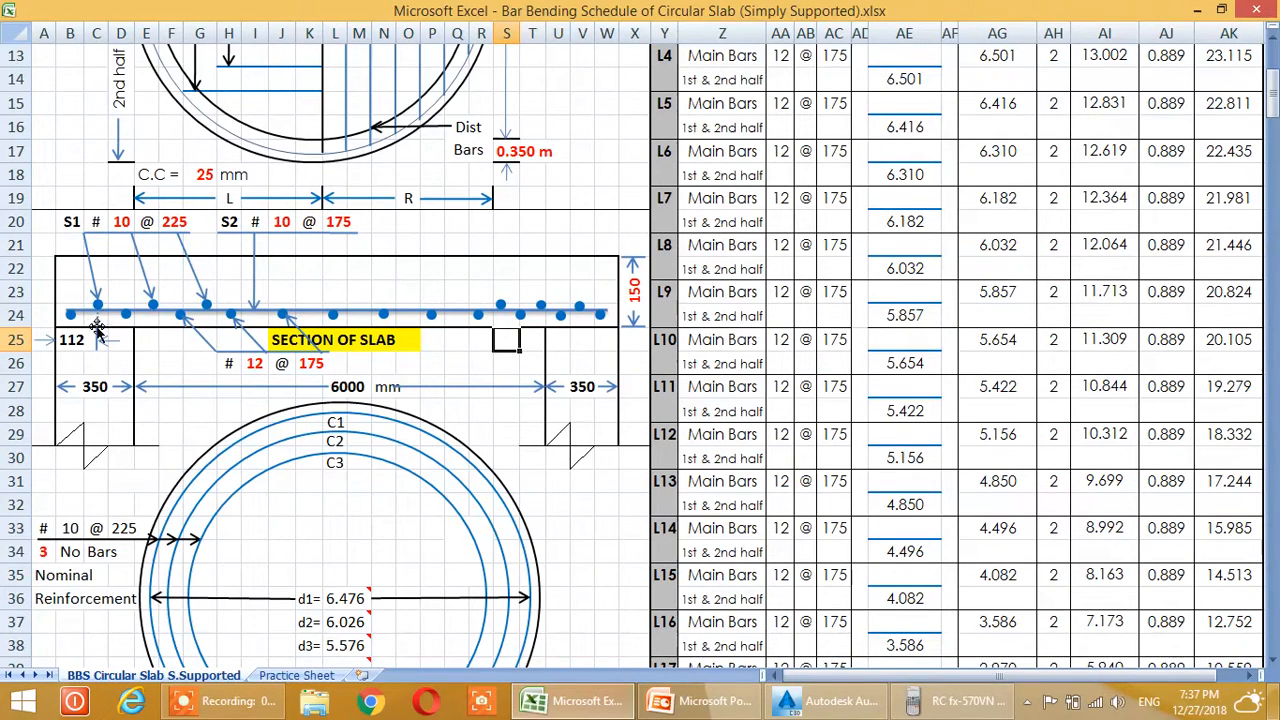
Switch to the fx-570VN calculator and work out the first ring's edge offset as 175 ÷ 2 plus the 25 mm cover
click(950, 702)
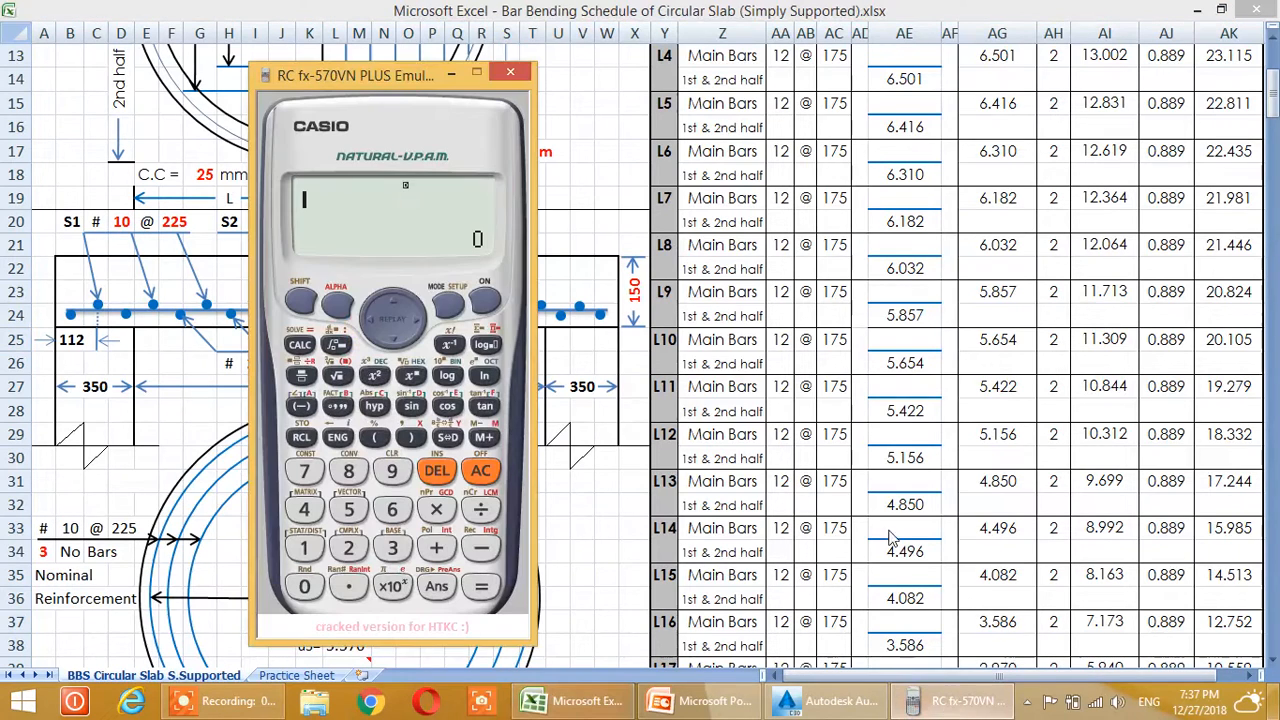
text(175/)
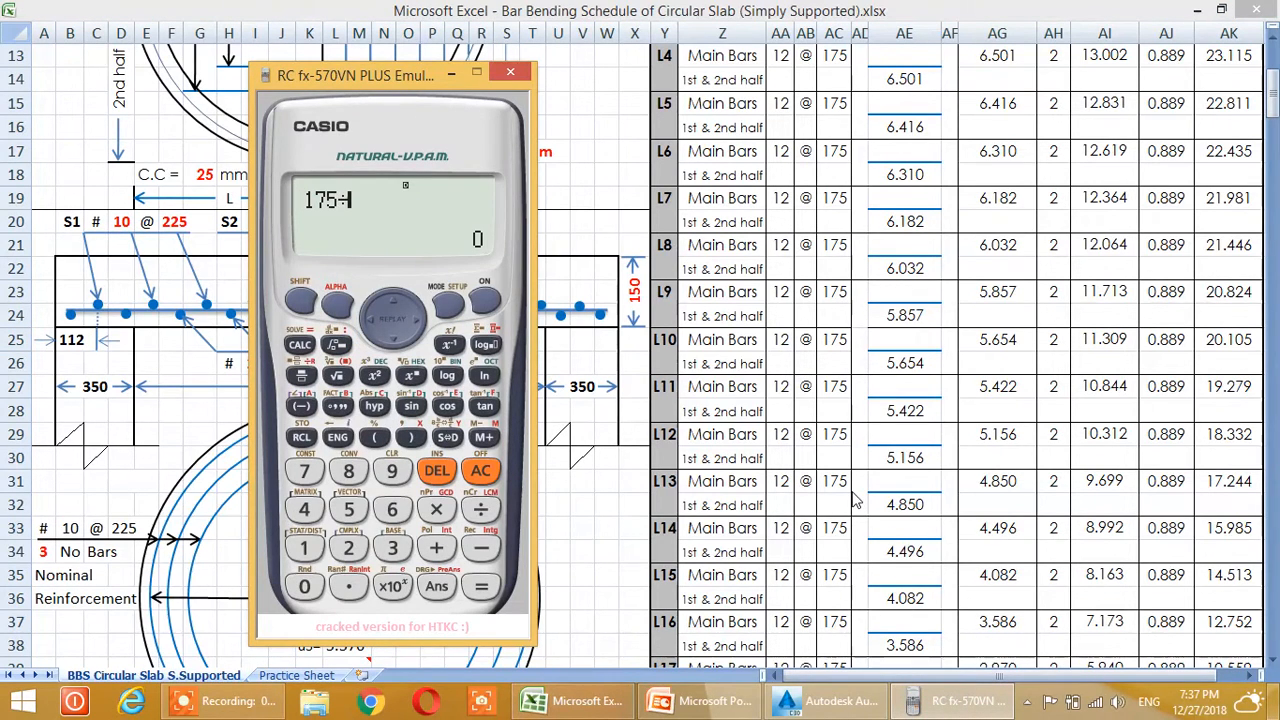
text(2)
key(Return)
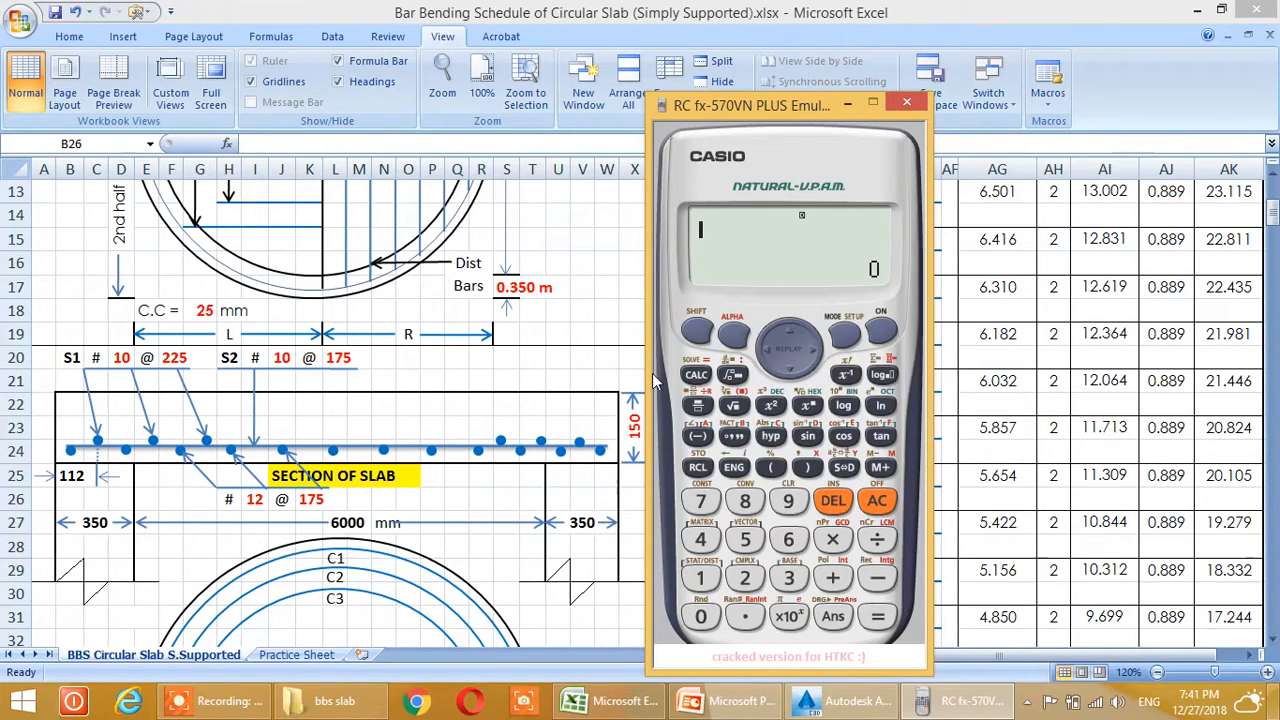
text(175)
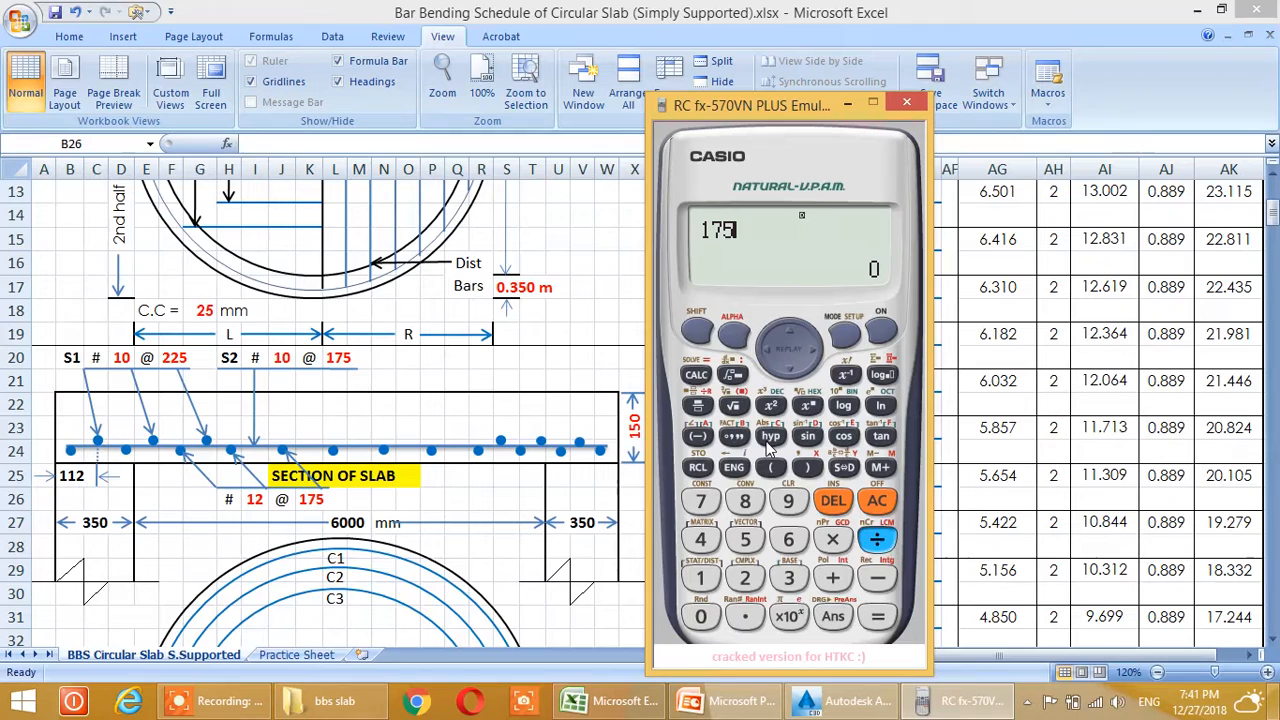
text(/2)
key(Return)
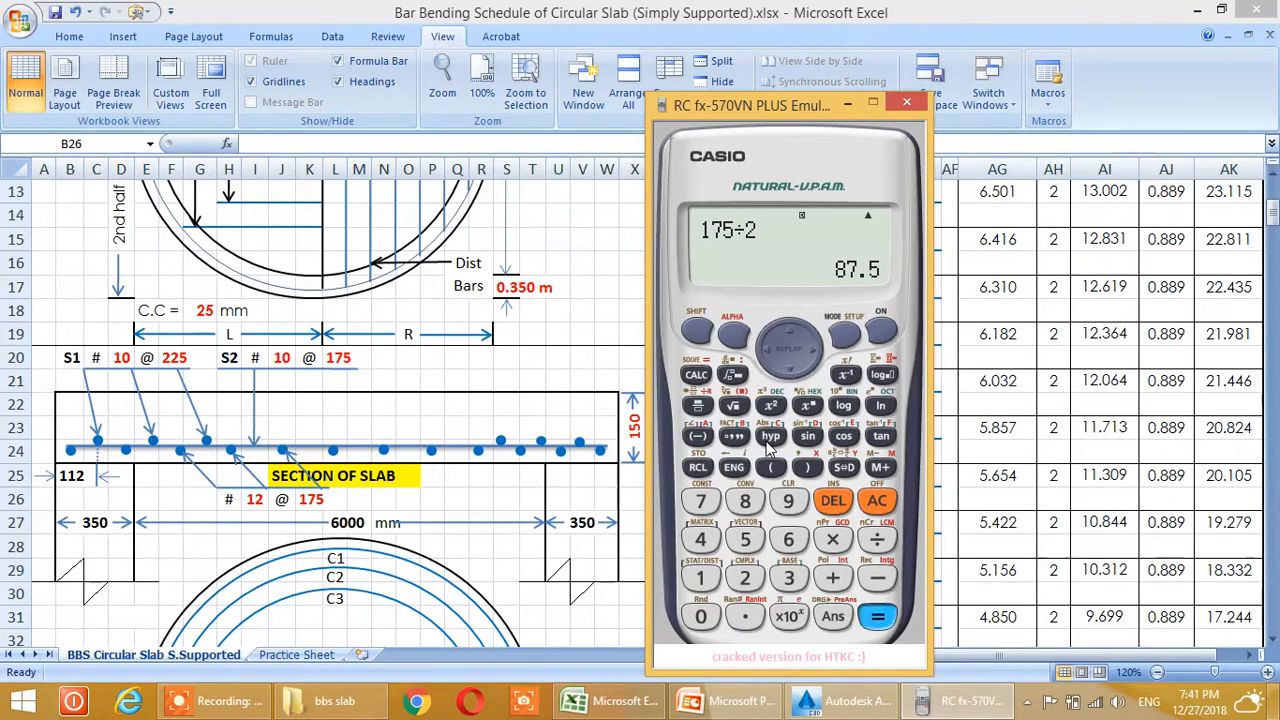
text(+)
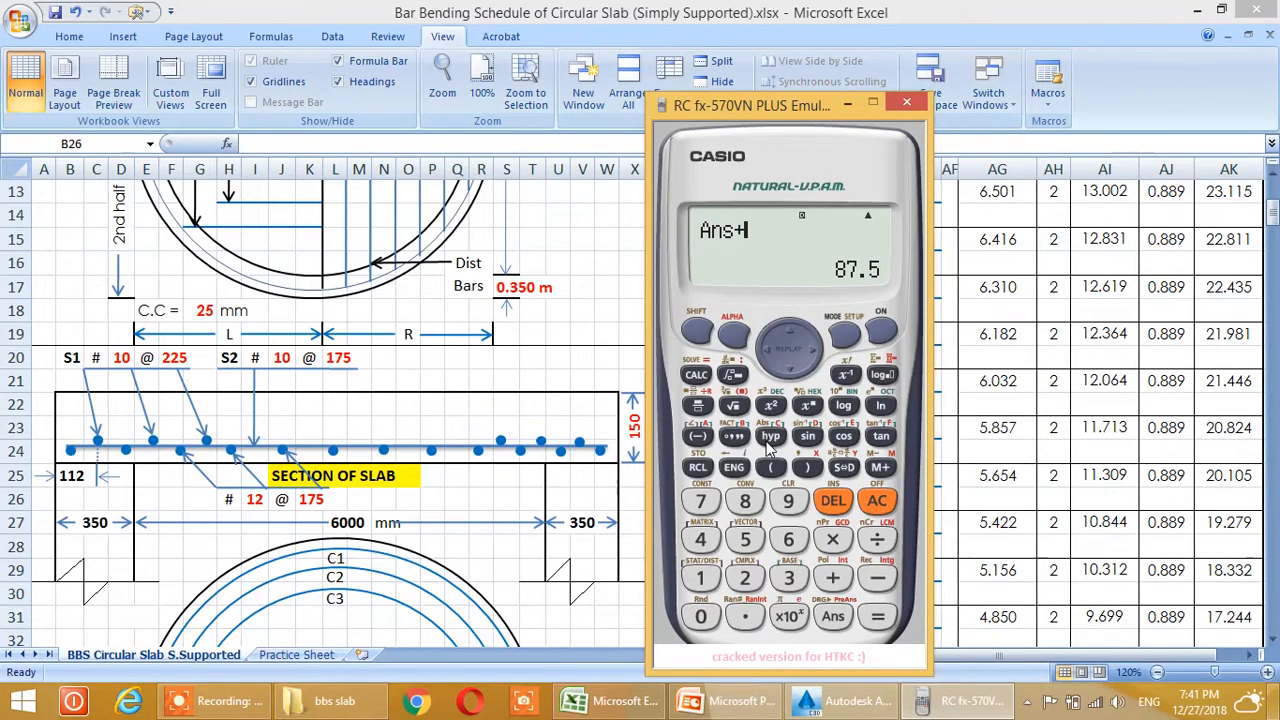
text(25)
key(Return)
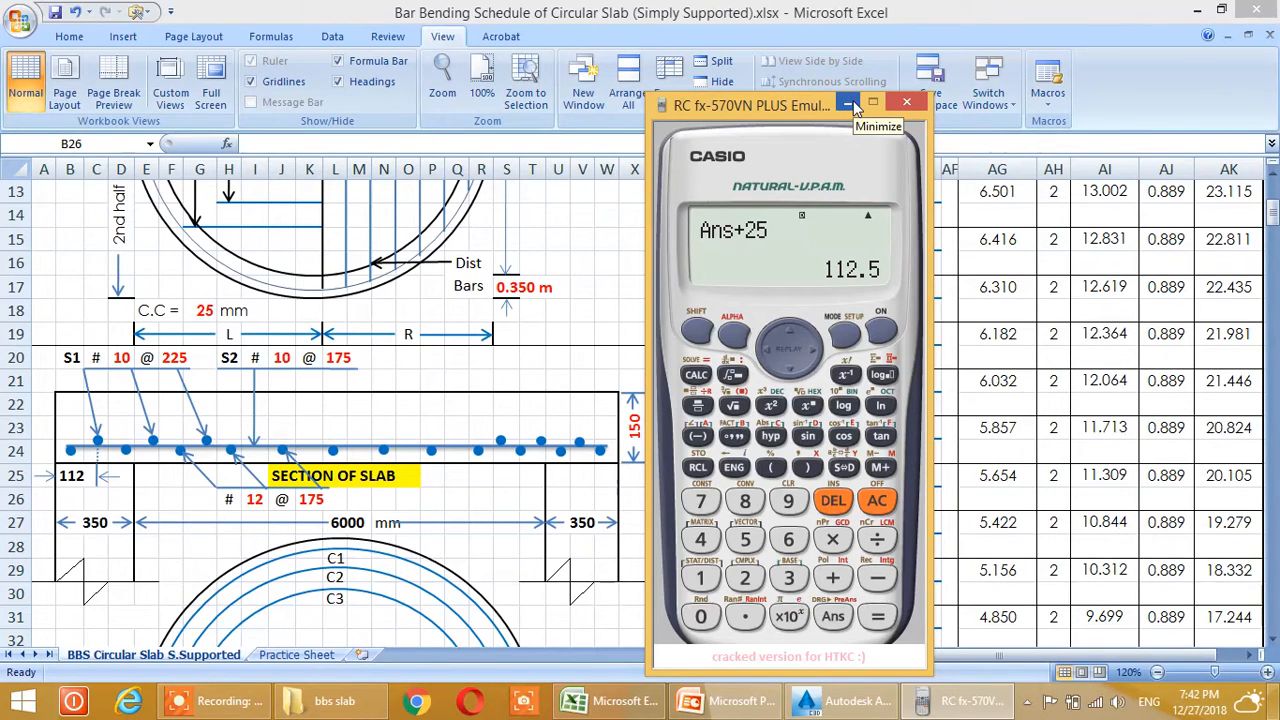
click(848, 104)
Inspect the comments and formulas behind ring diameters d1 and d3 in the top reinforcement plan, comparing them with the slab section
scroll(494, 506, down, 5)
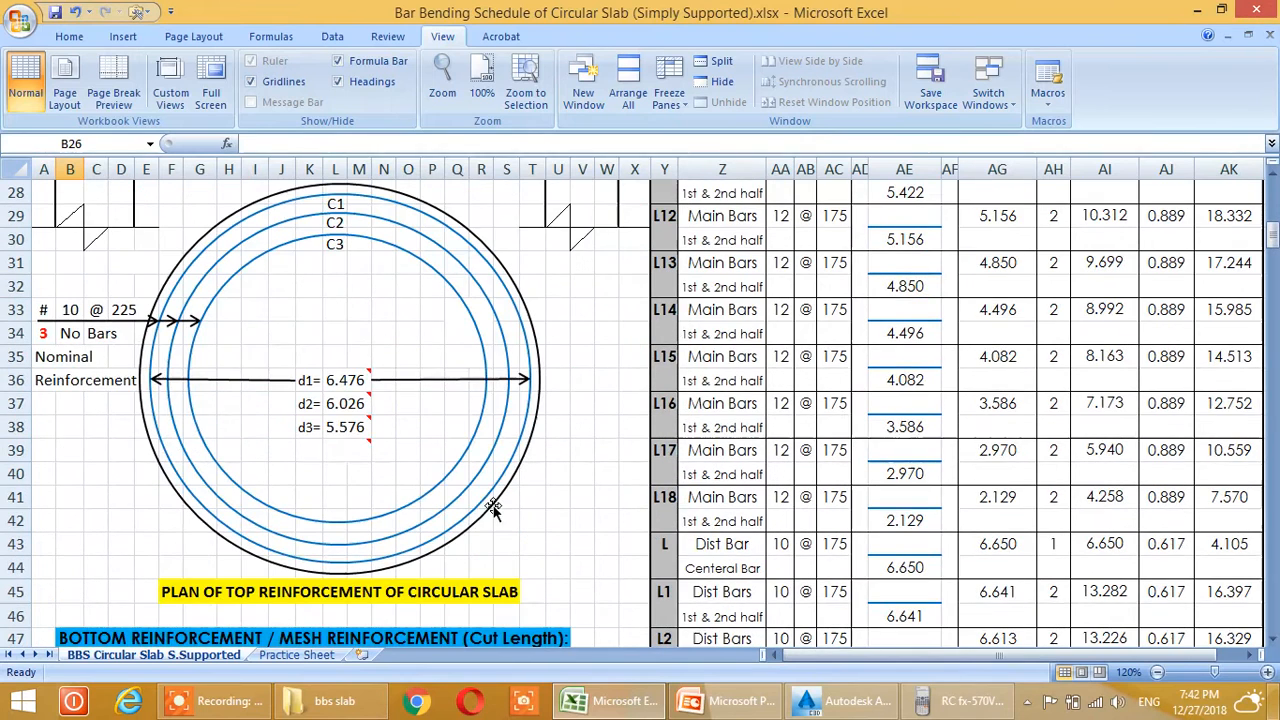
mouse_move(364, 386)
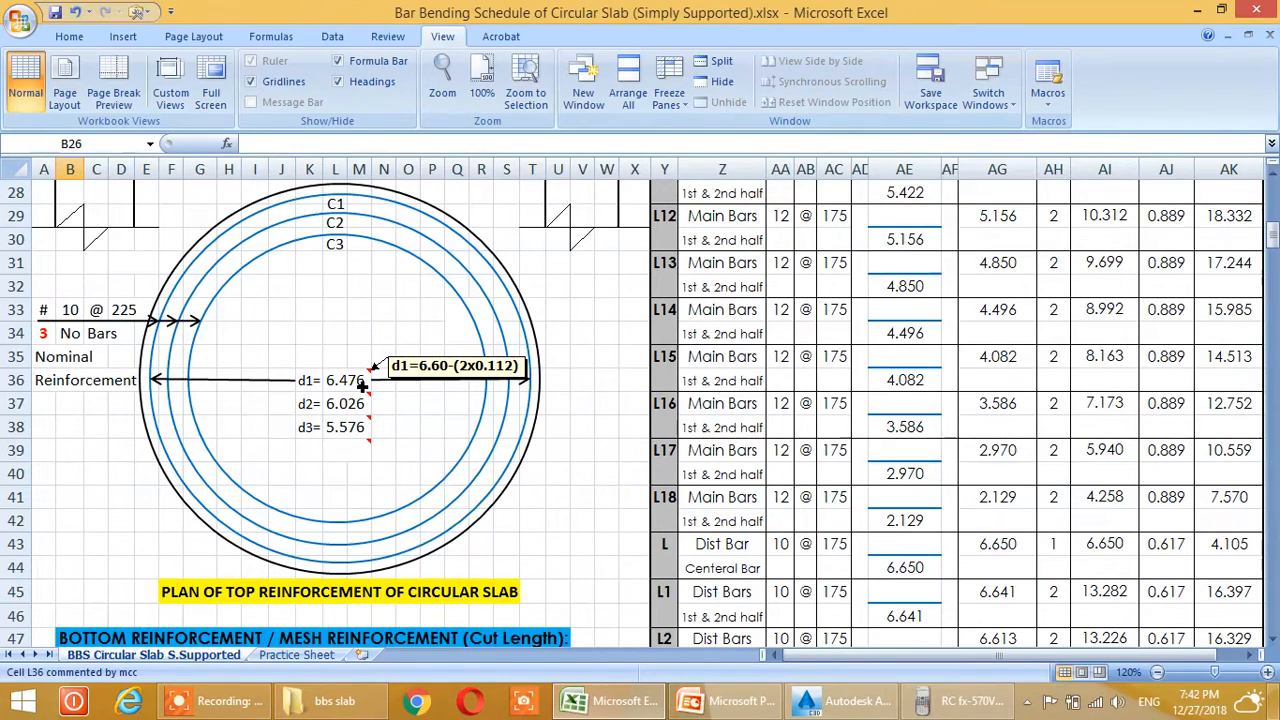
click(585, 385)
scroll(432, 486, up, 5)
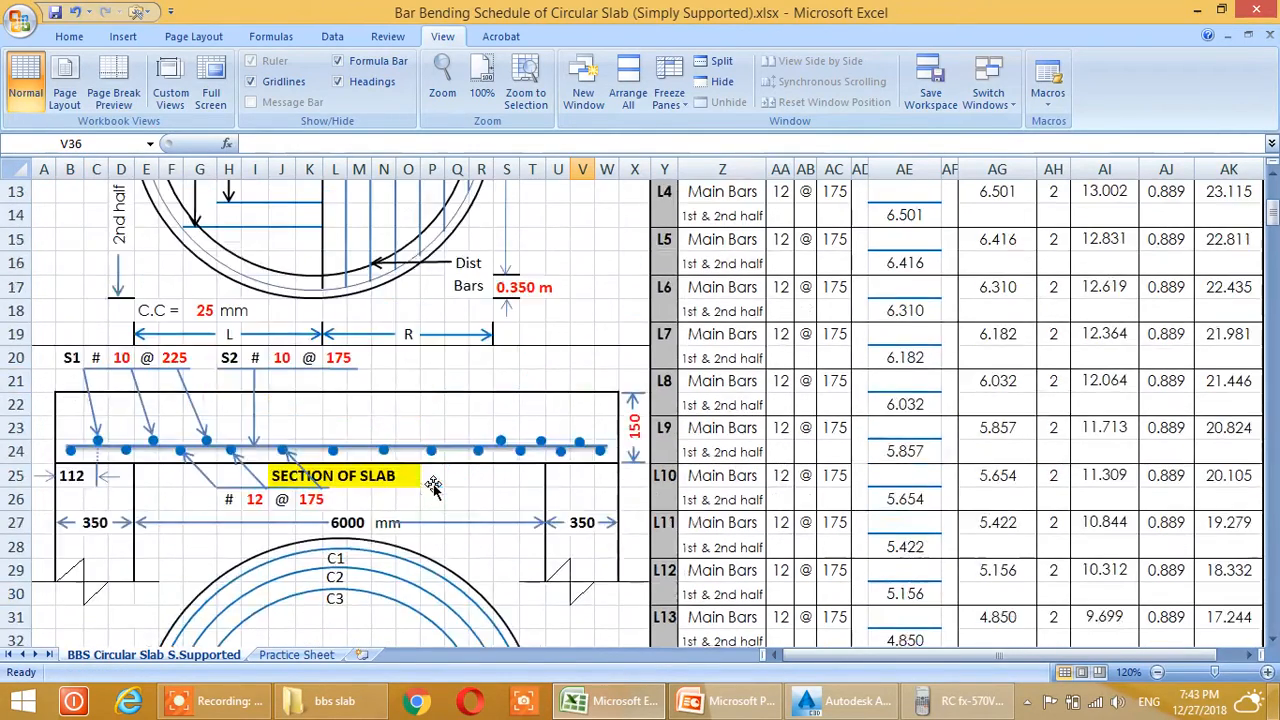
scroll(432, 486, down, 1)
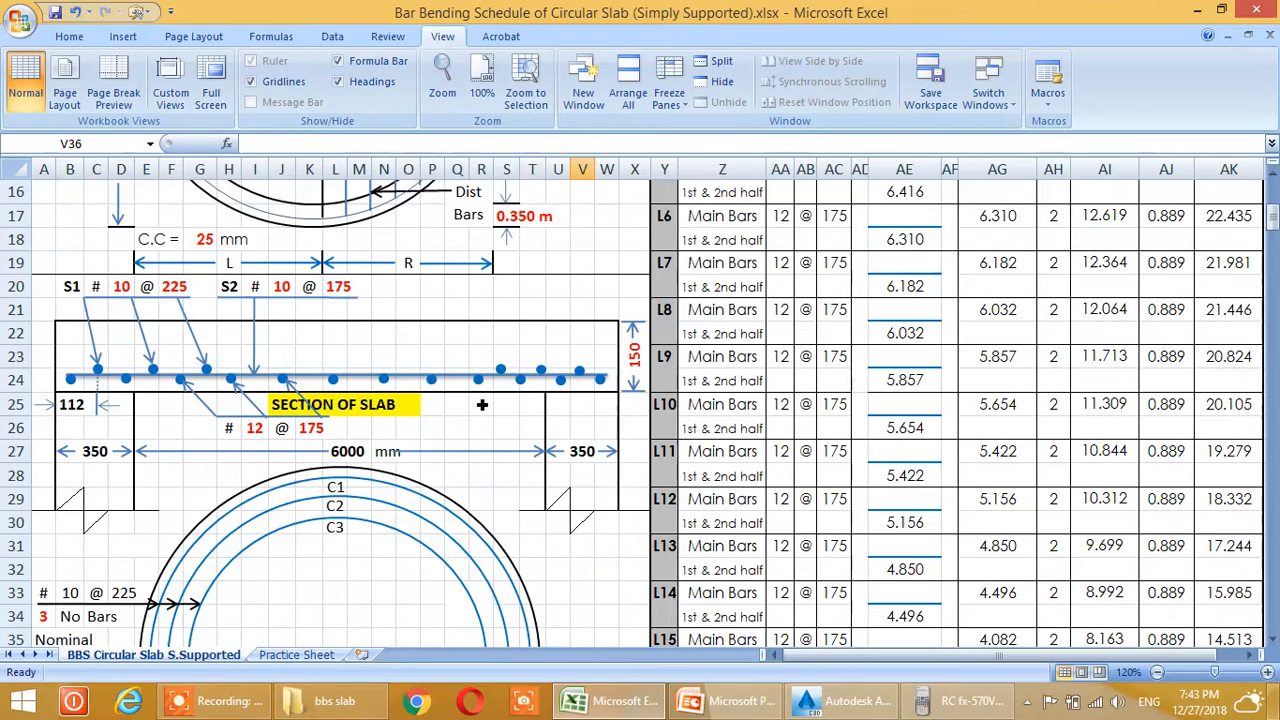
scroll(482, 404, down, 3)
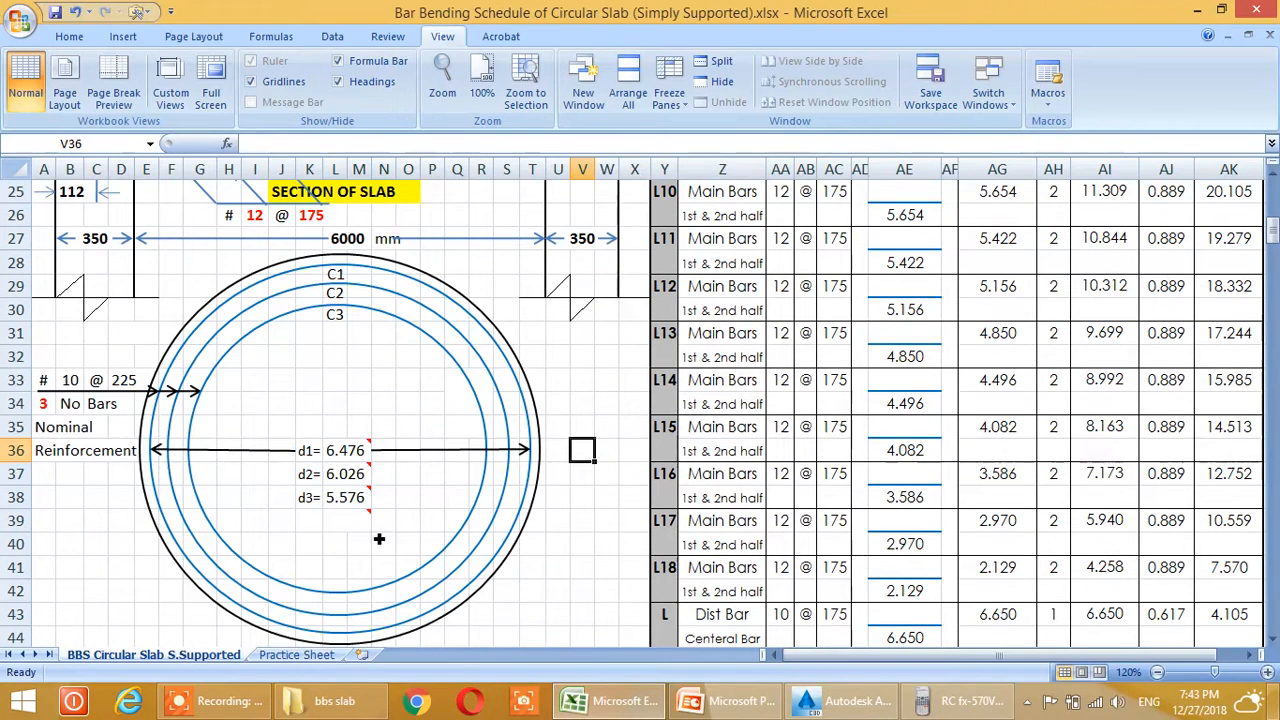
click(359, 452)
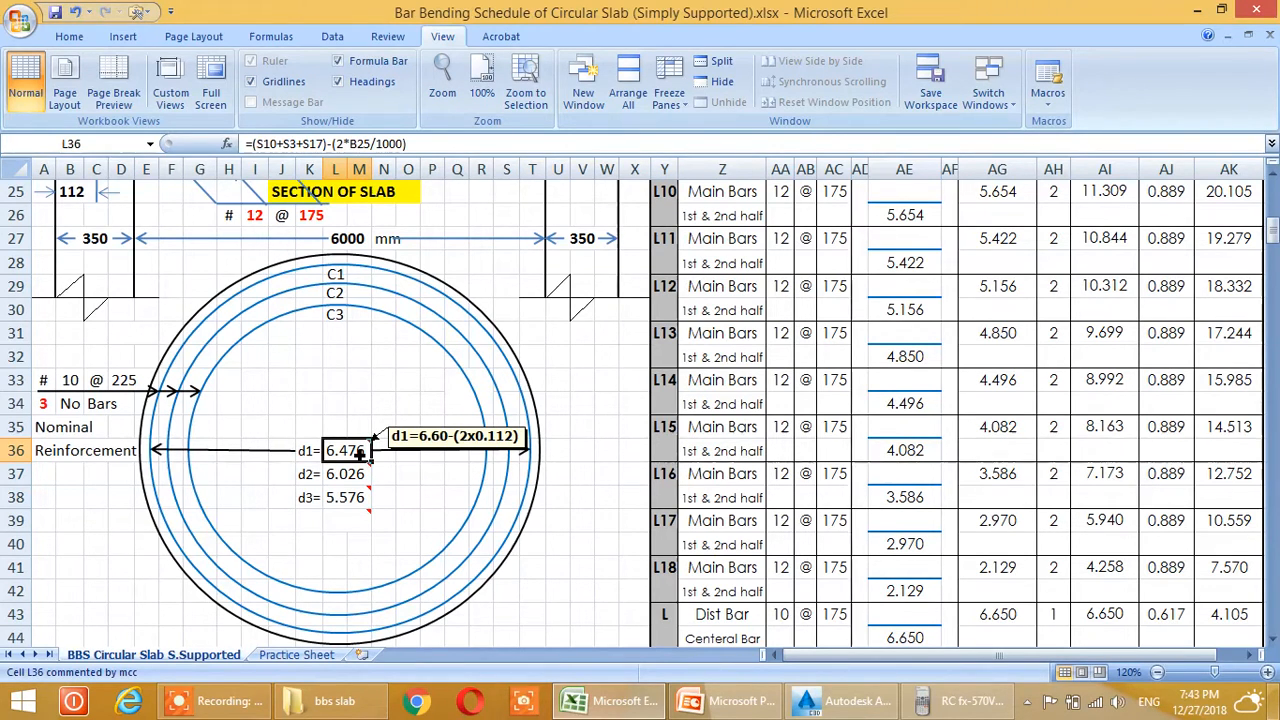
click(369, 503)
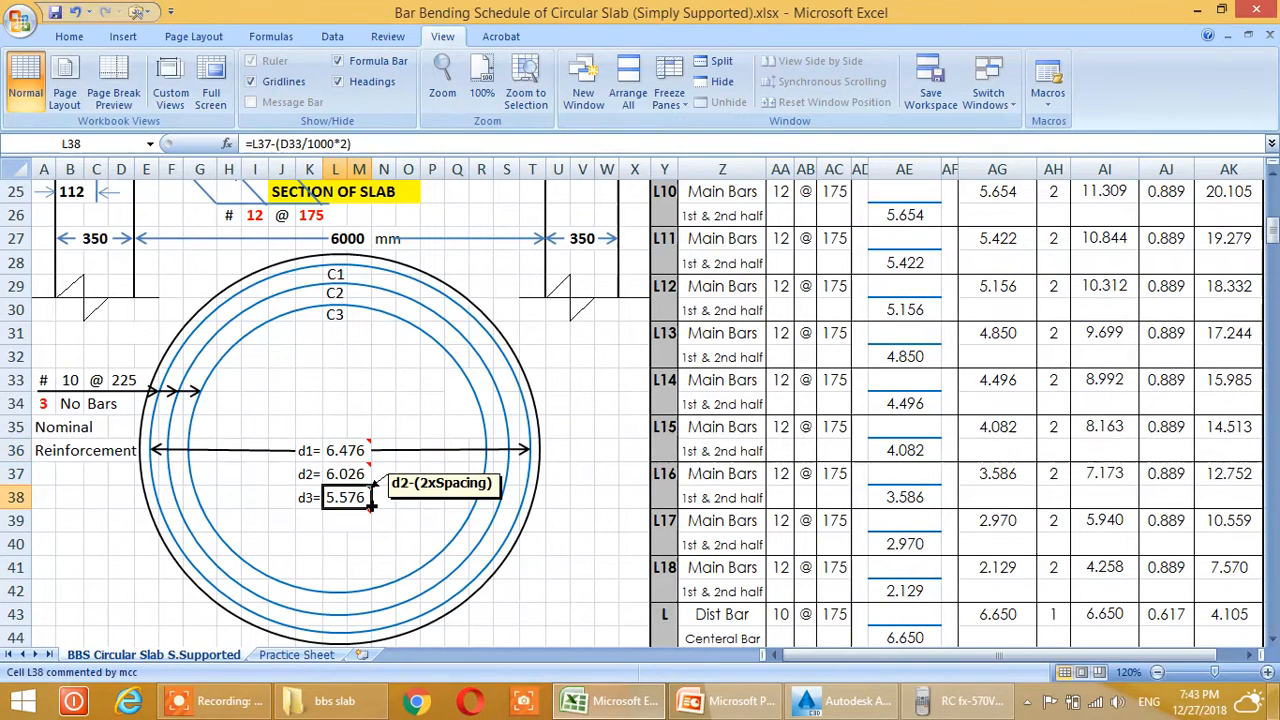
Check the cell references used in the formula behind ring diameter d1
click(355, 452)
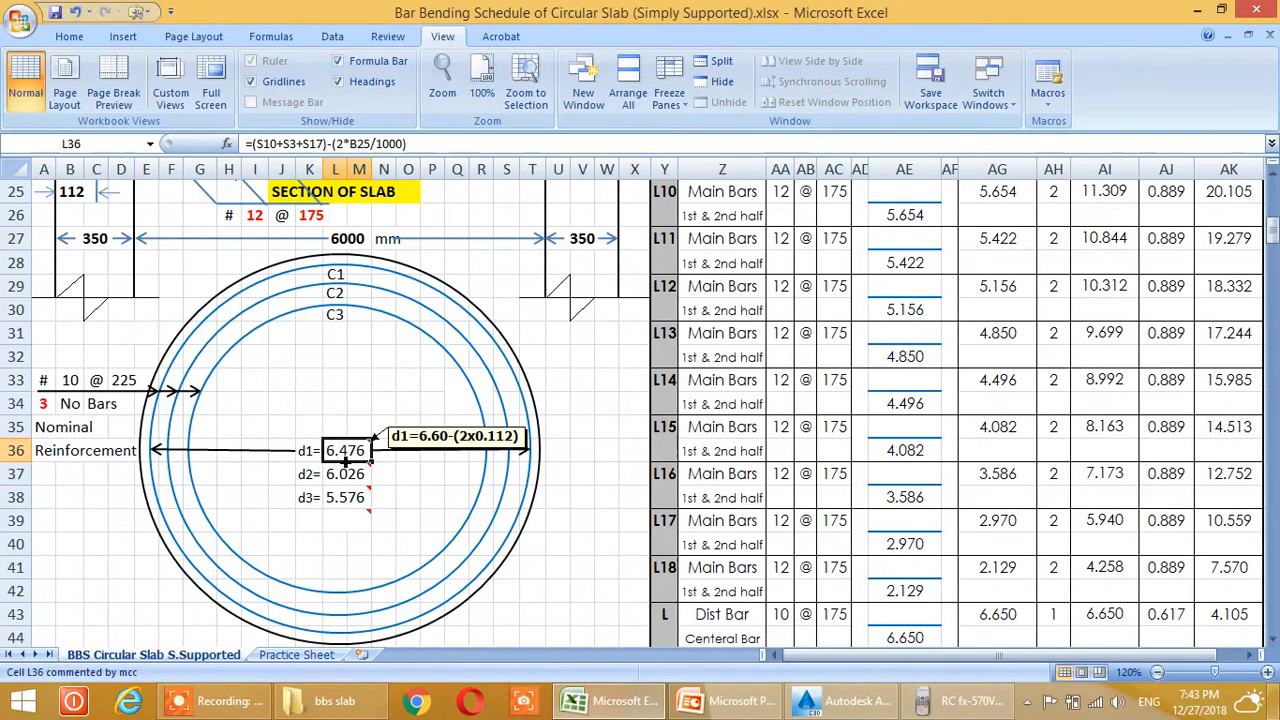
click(294, 145)
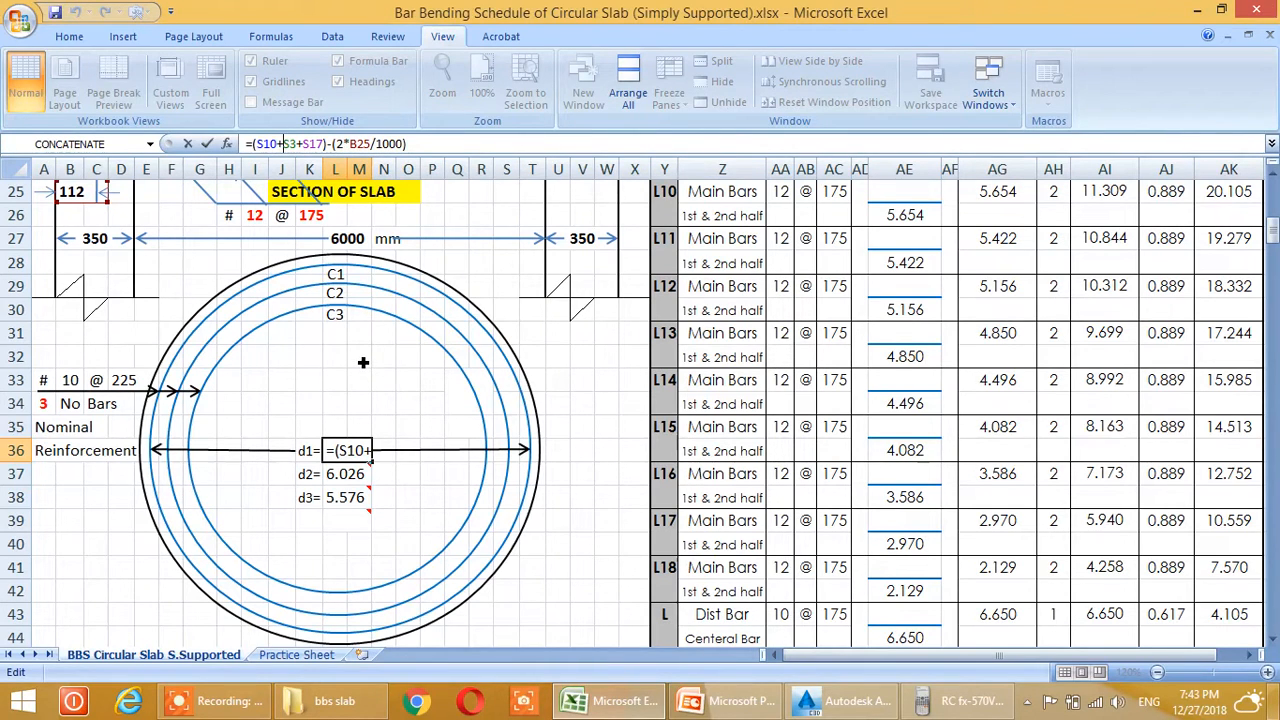
key(Escape)
Edit the comment on ring diameter d1 to read "d1=6.70-(2x0.112)"
right_click(352, 451)
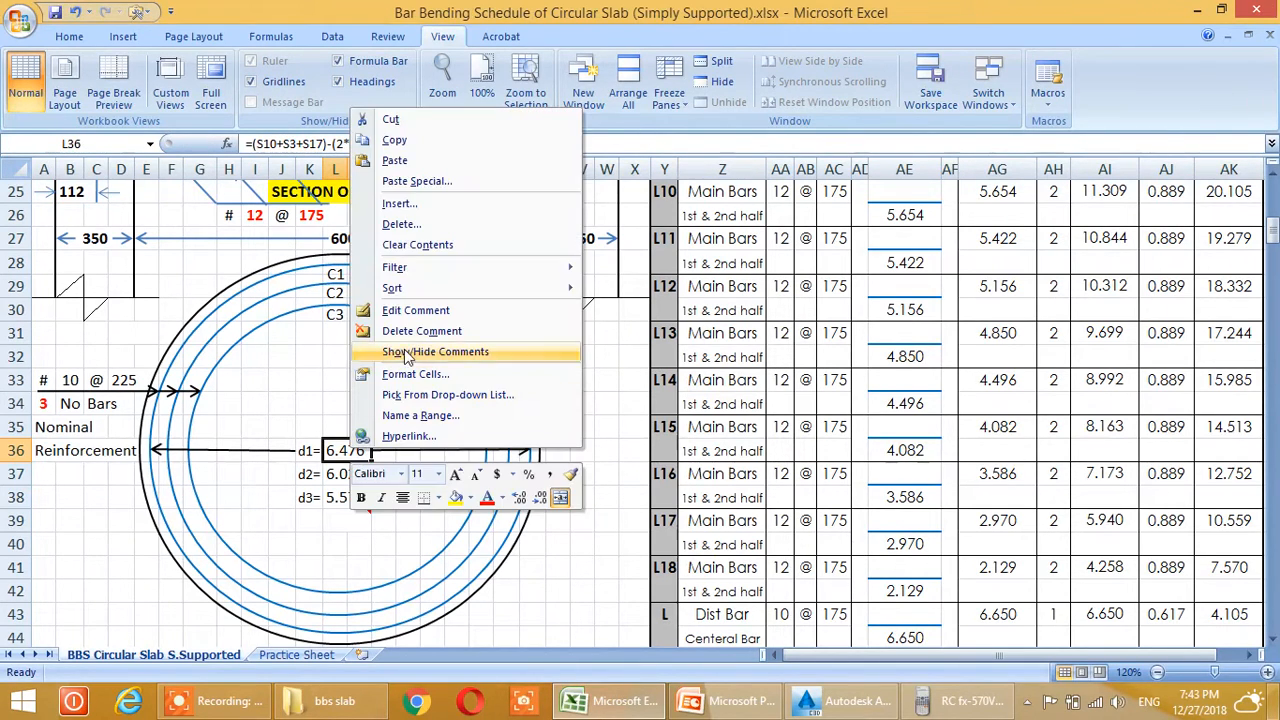
click(424, 316)
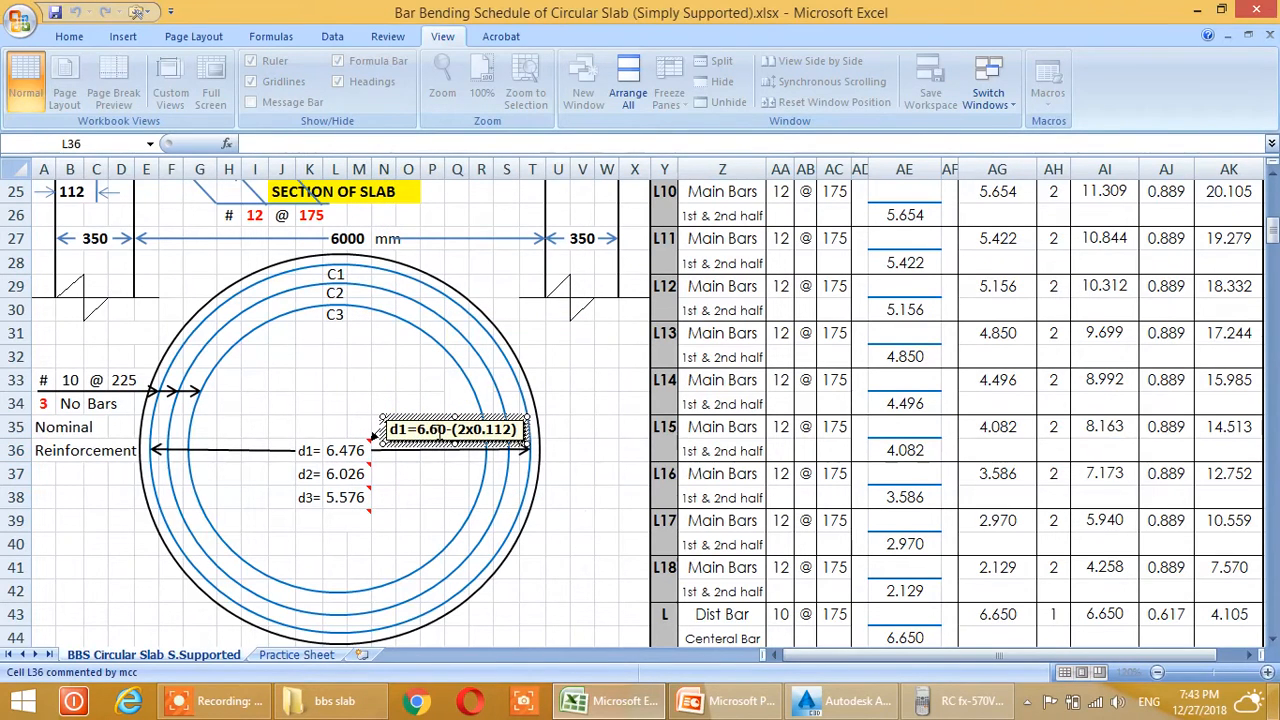
click(444, 442)
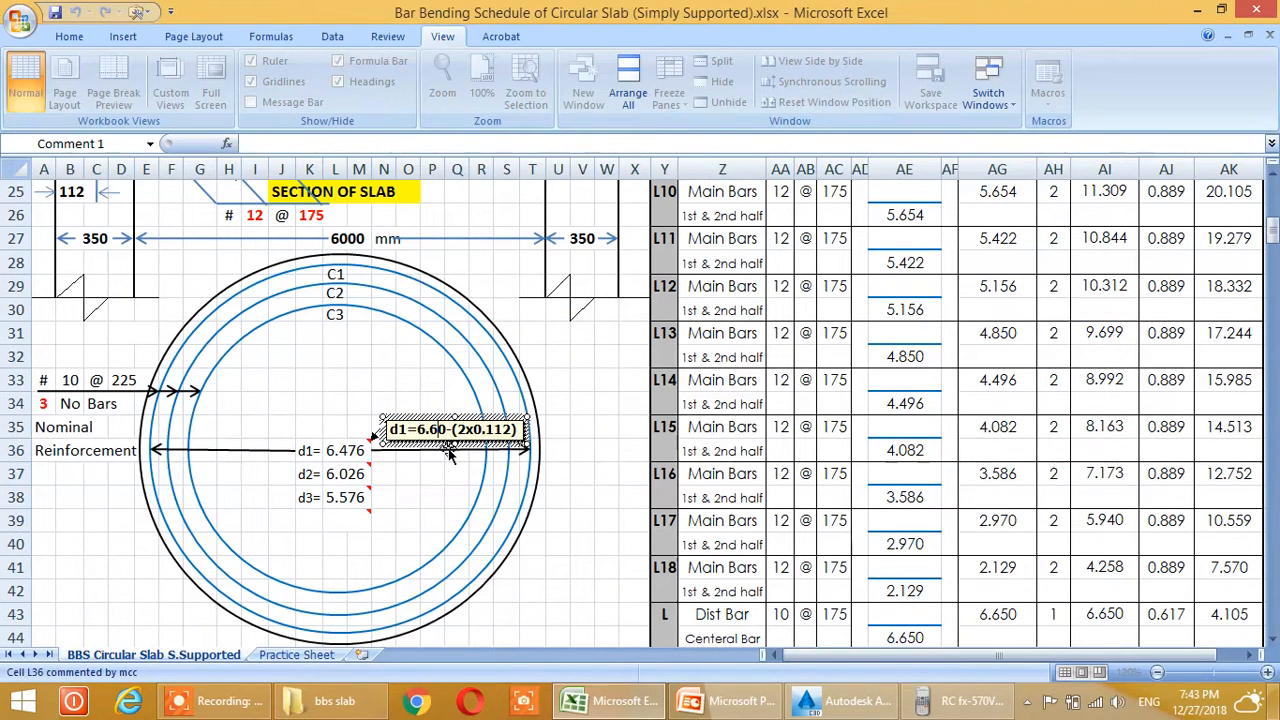
key(BackSpace)
text(7)
key(Return)
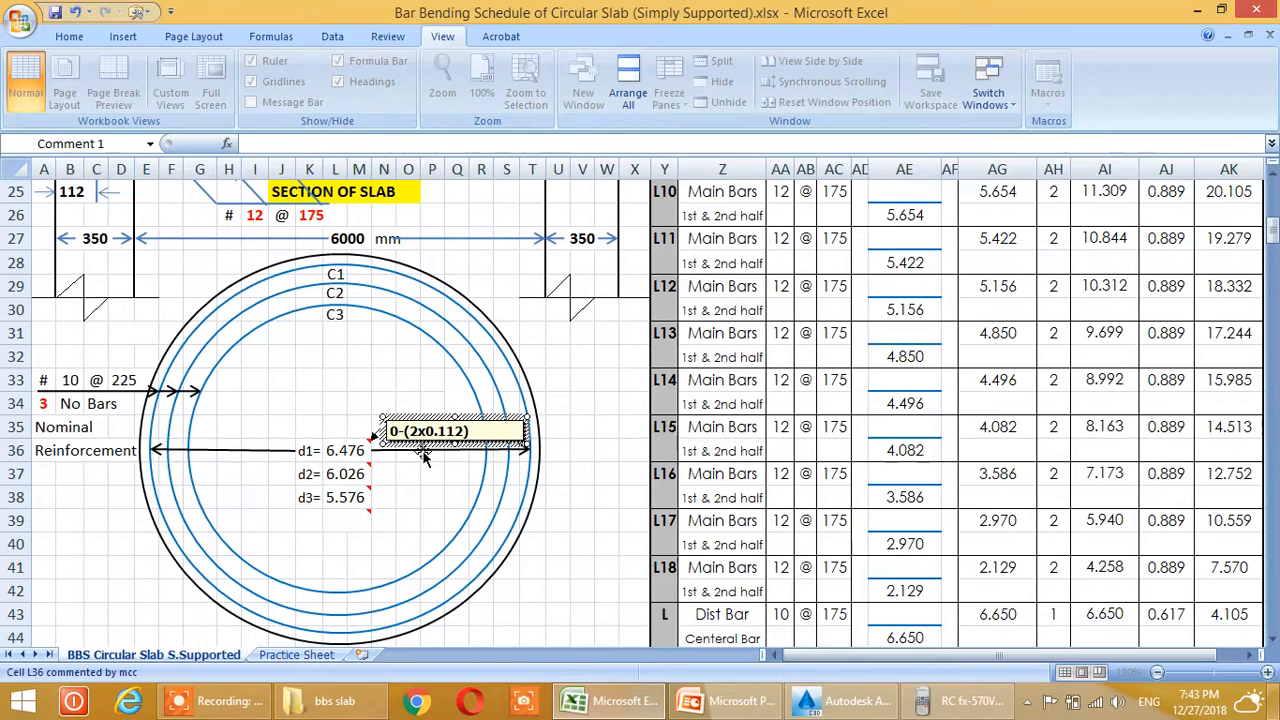
key(ctrl+z)
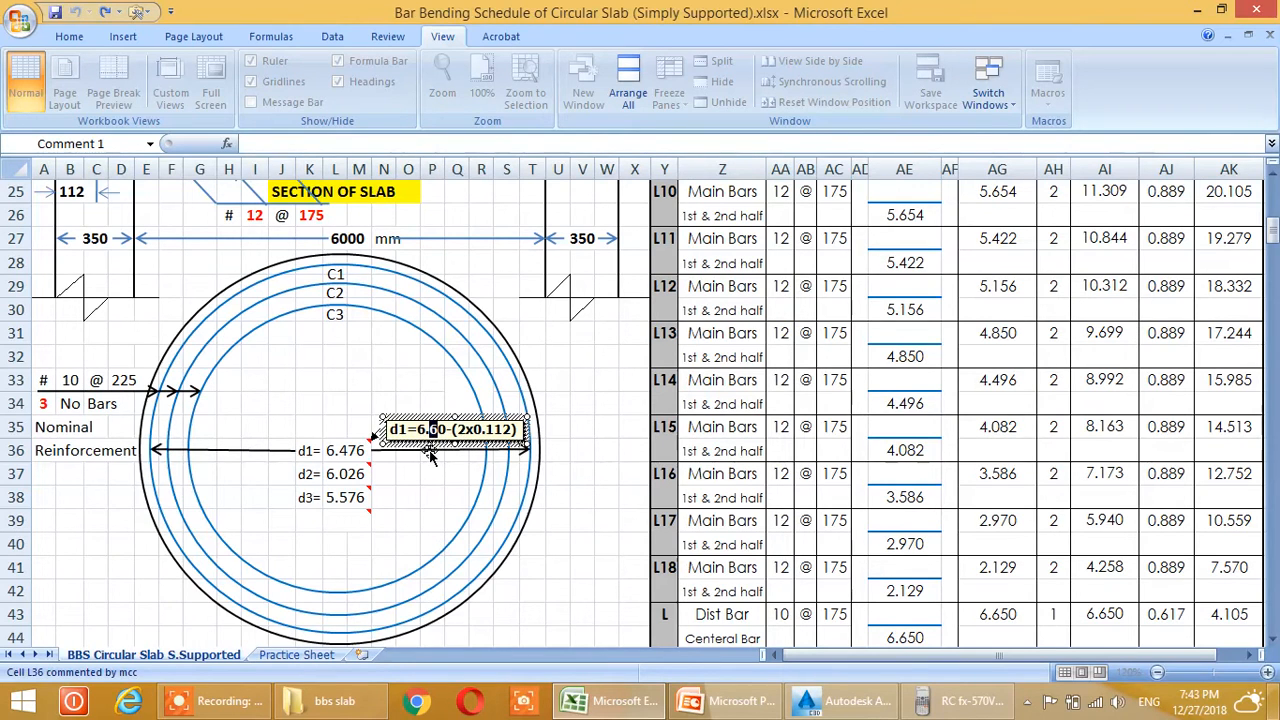
key(BackSpace)
text(7)
click(430, 470)
Start a new d1 formula in L36 that adds the clear span and both 0.350 m support widths, =S10+S3+S17
mouse_move(349, 481)
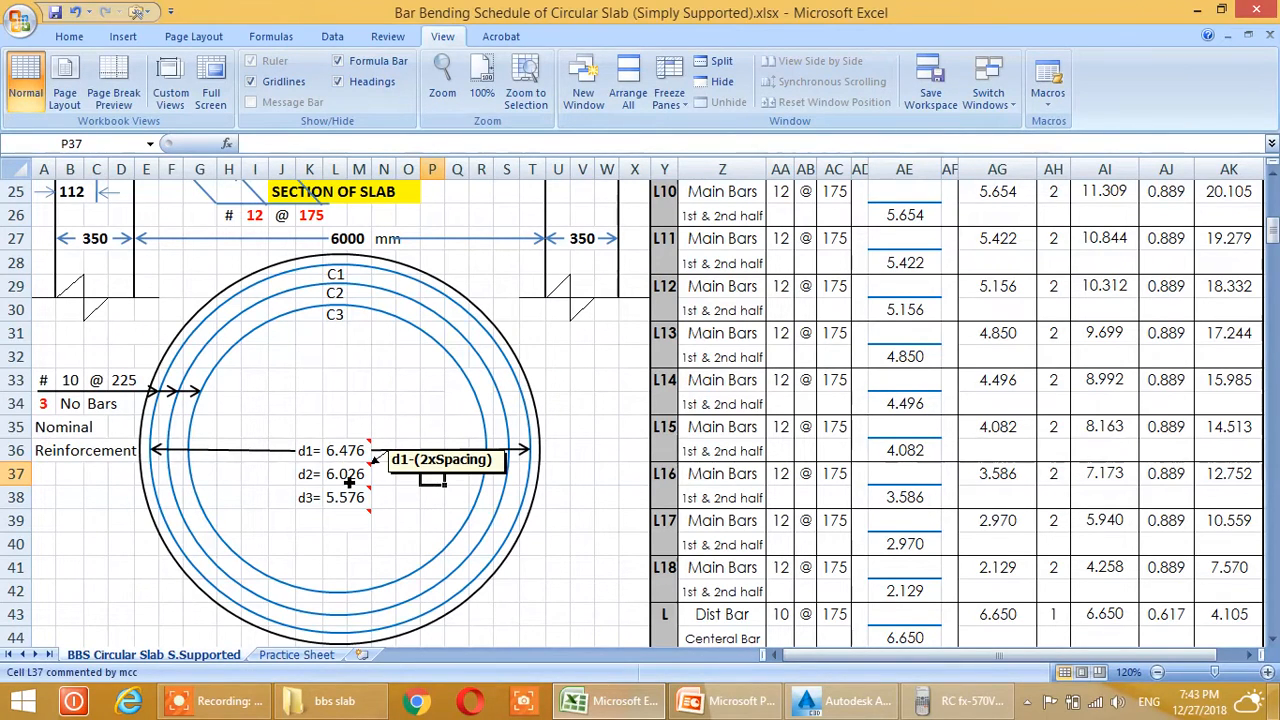
click(397, 430)
scroll(397, 430, up, 4)
scroll(397, 430, down, 3)
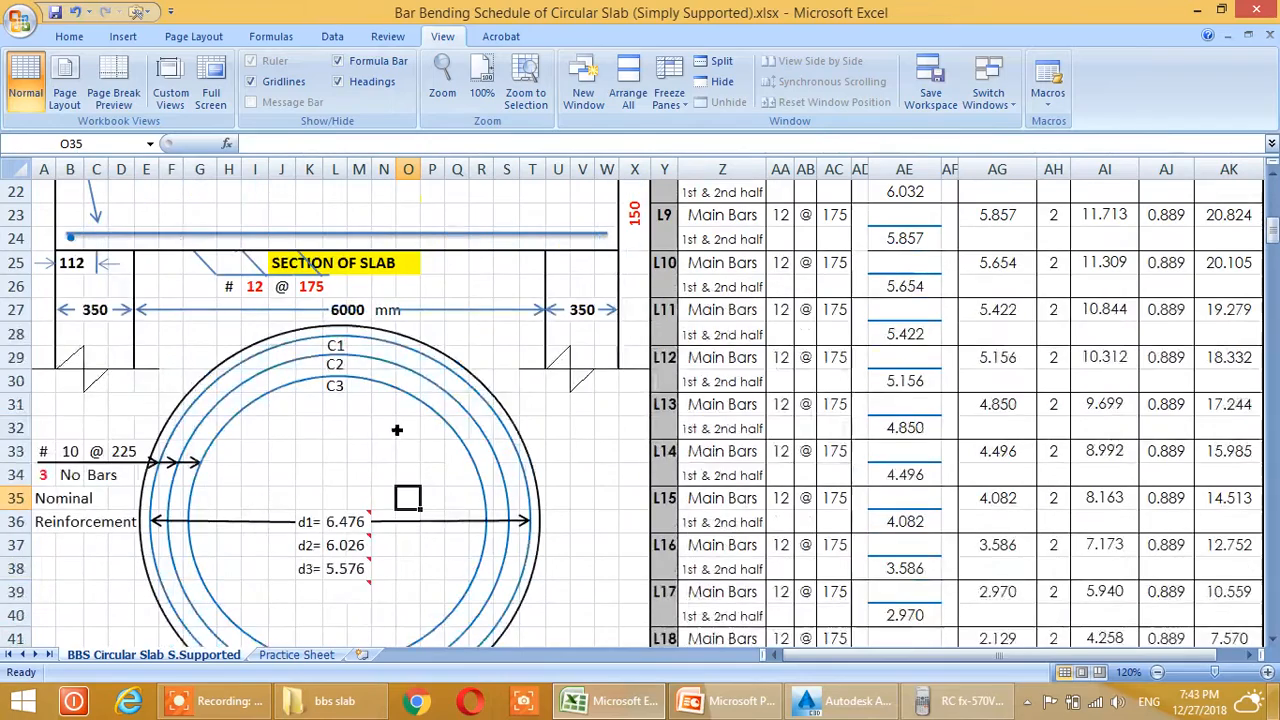
click(348, 525)
text(=)
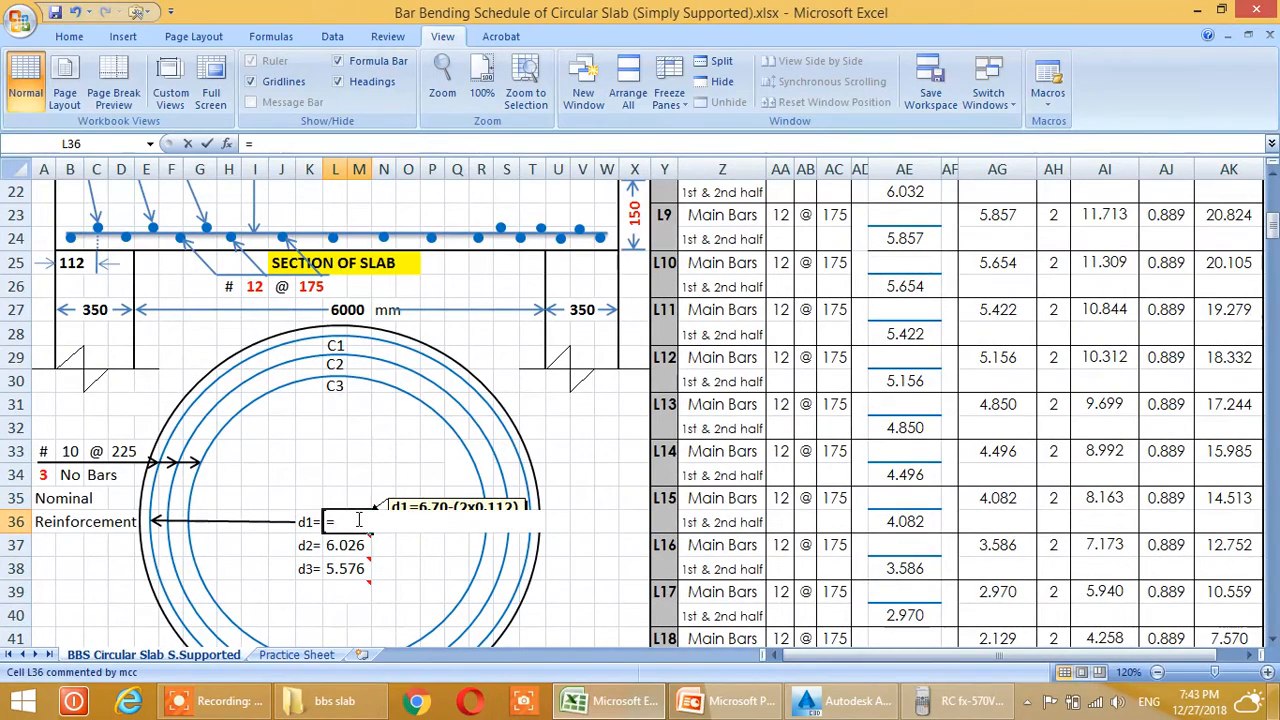
scroll(424, 455, up, 3)
scroll(424, 455, up, 4)
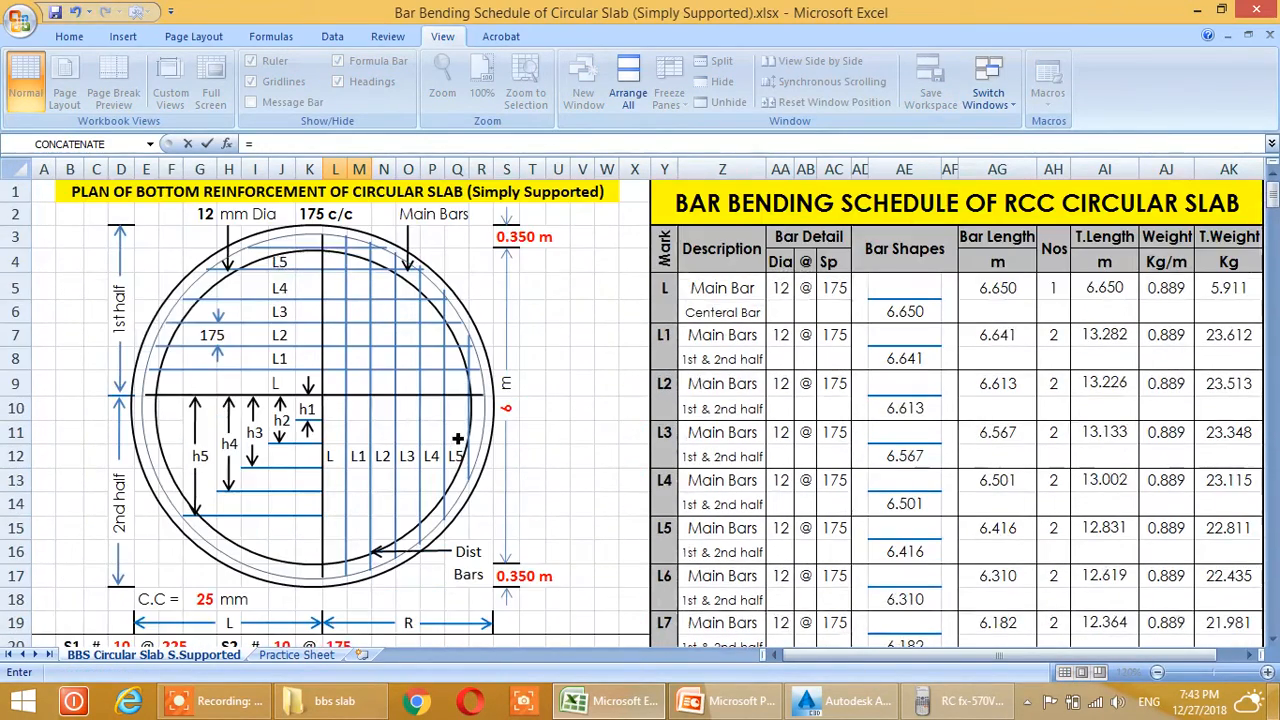
text(+)
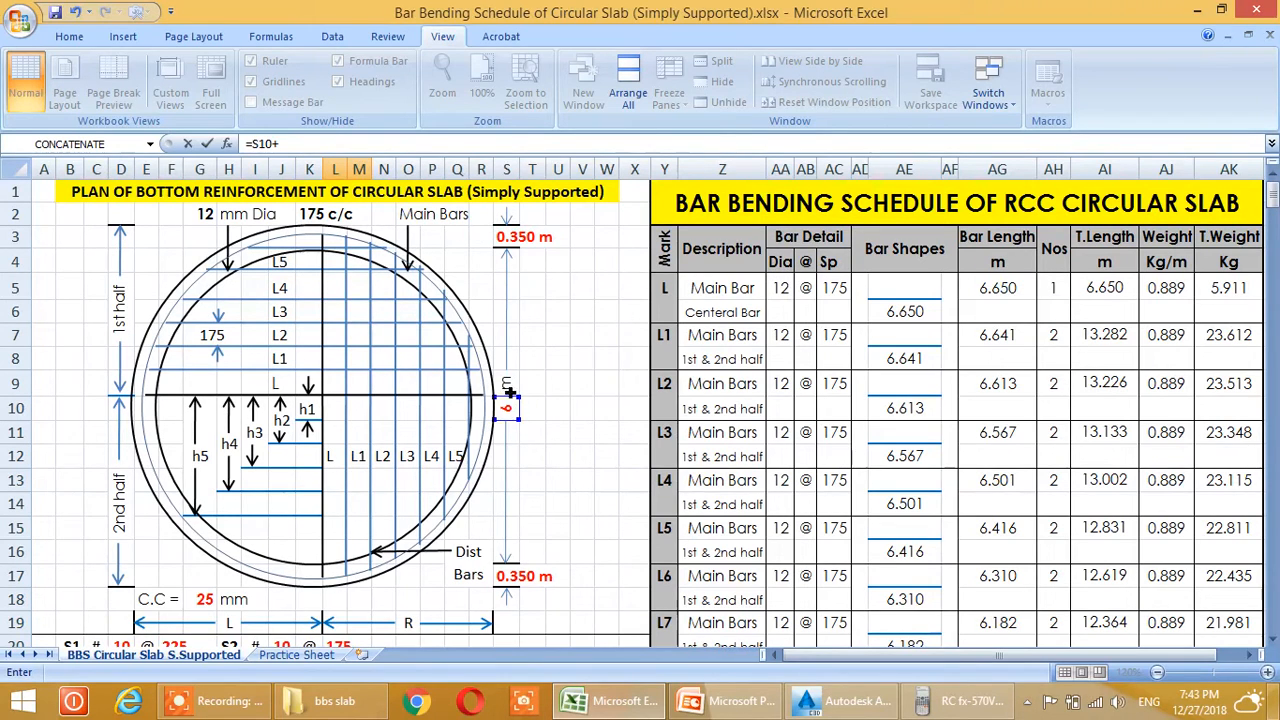
click(530, 240)
text(+)
click(516, 572)
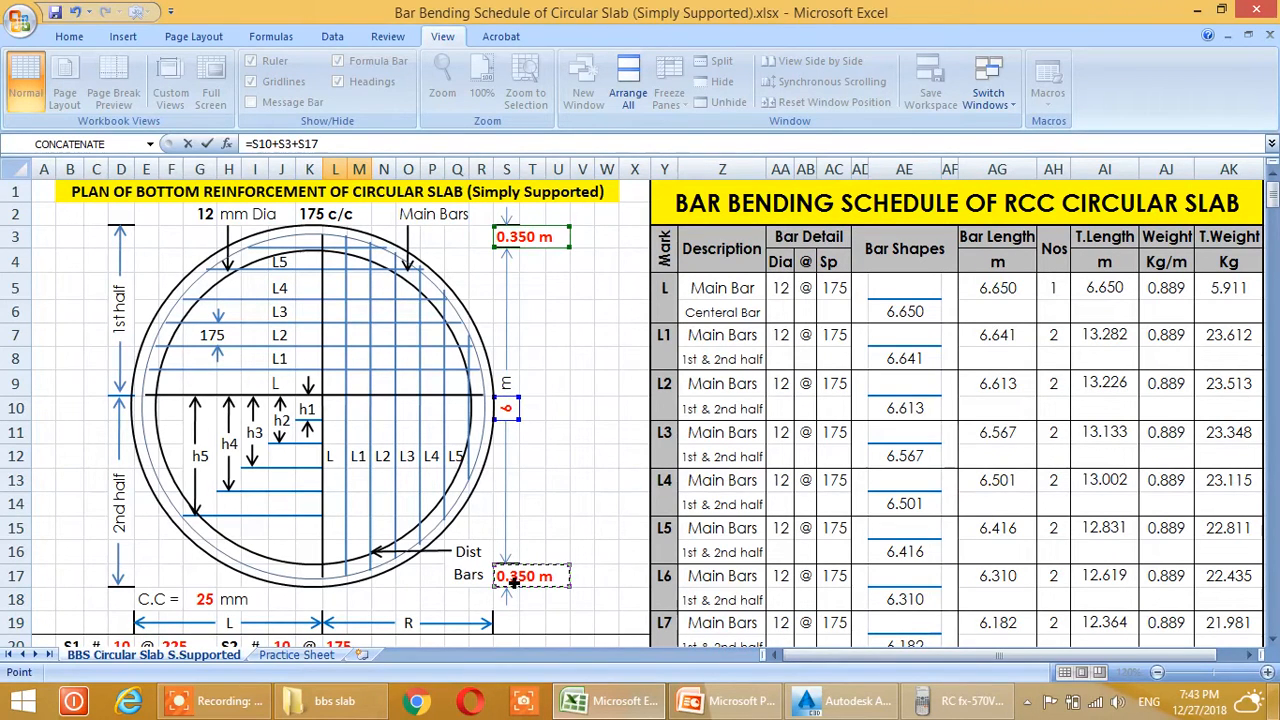
Complete the d1 formula by subtracting the edge offset term in metres, giving =S10+S3+S17-(B25-B25)/1000
scroll(520, 435, down, 1)
text(-)
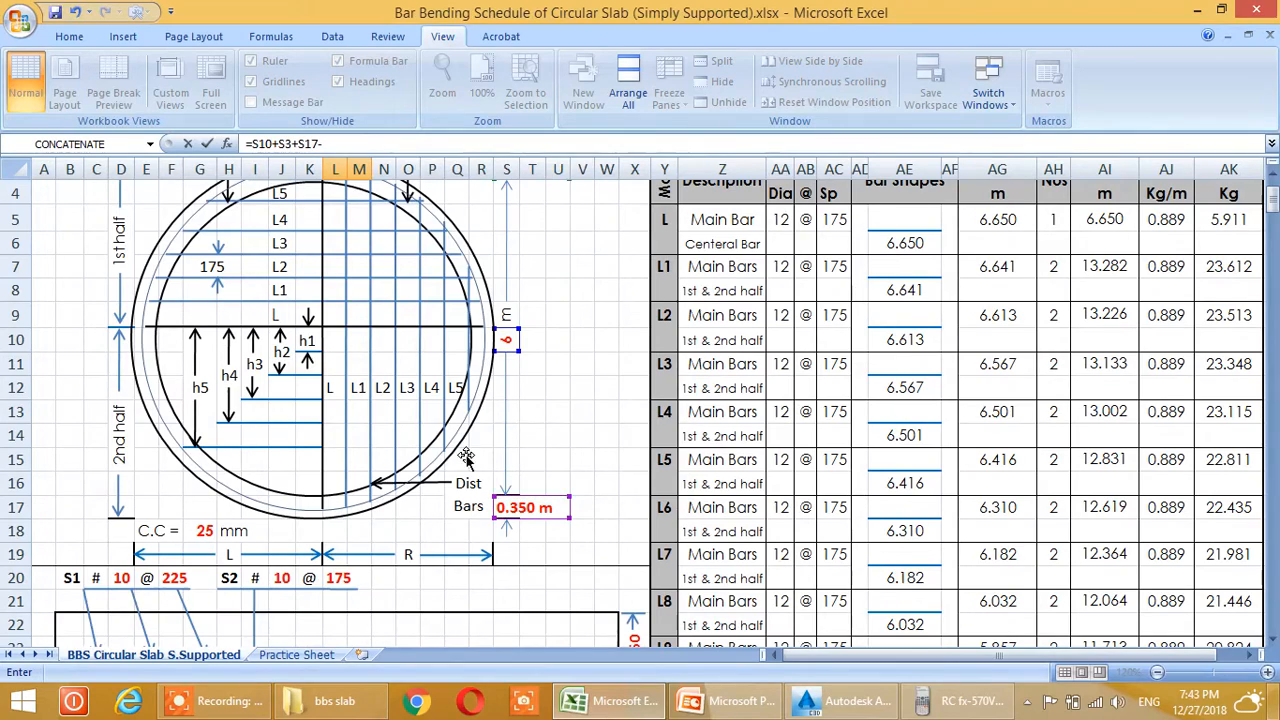
scroll(425, 470, down, 4)
click(82, 406)
text(-)
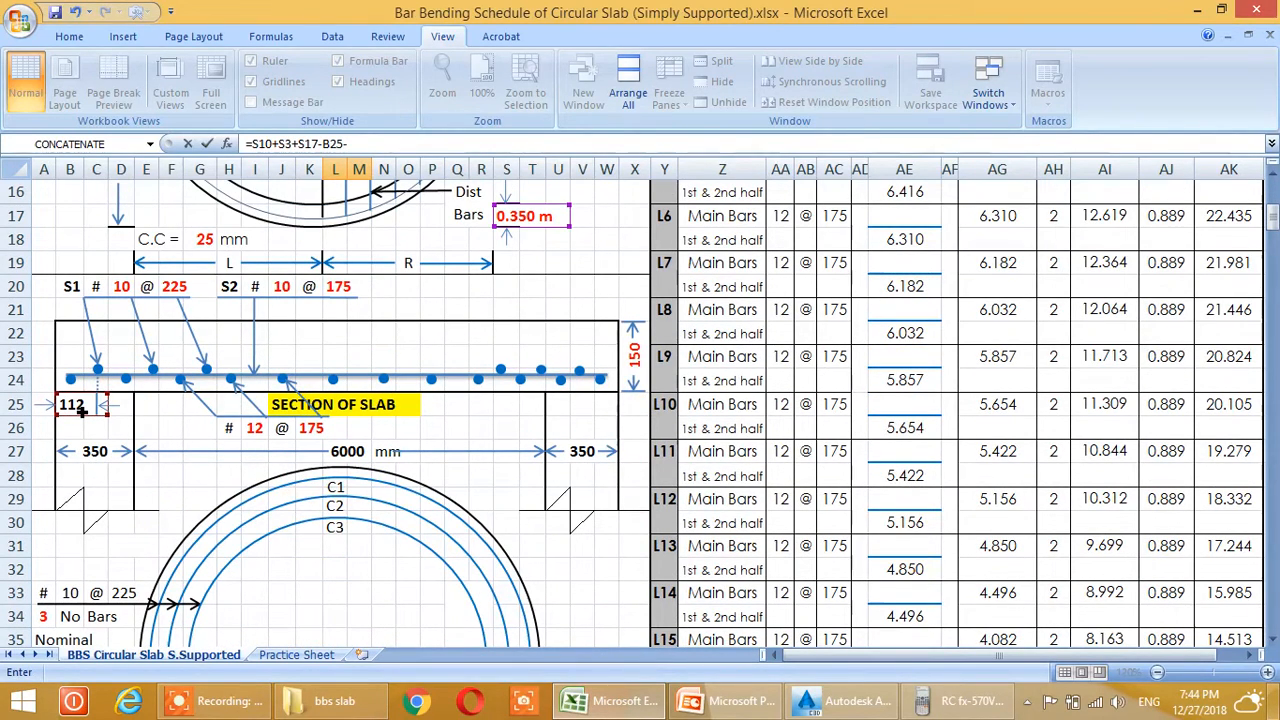
click(82, 406)
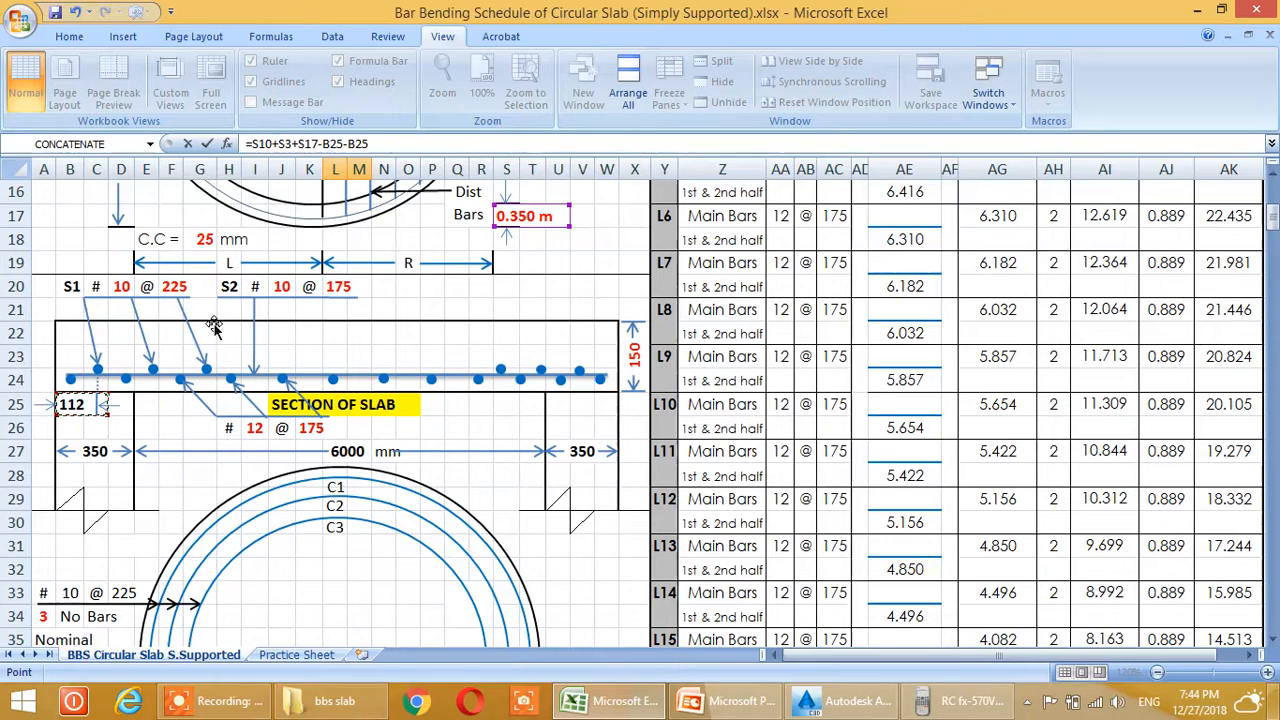
click(322, 144)
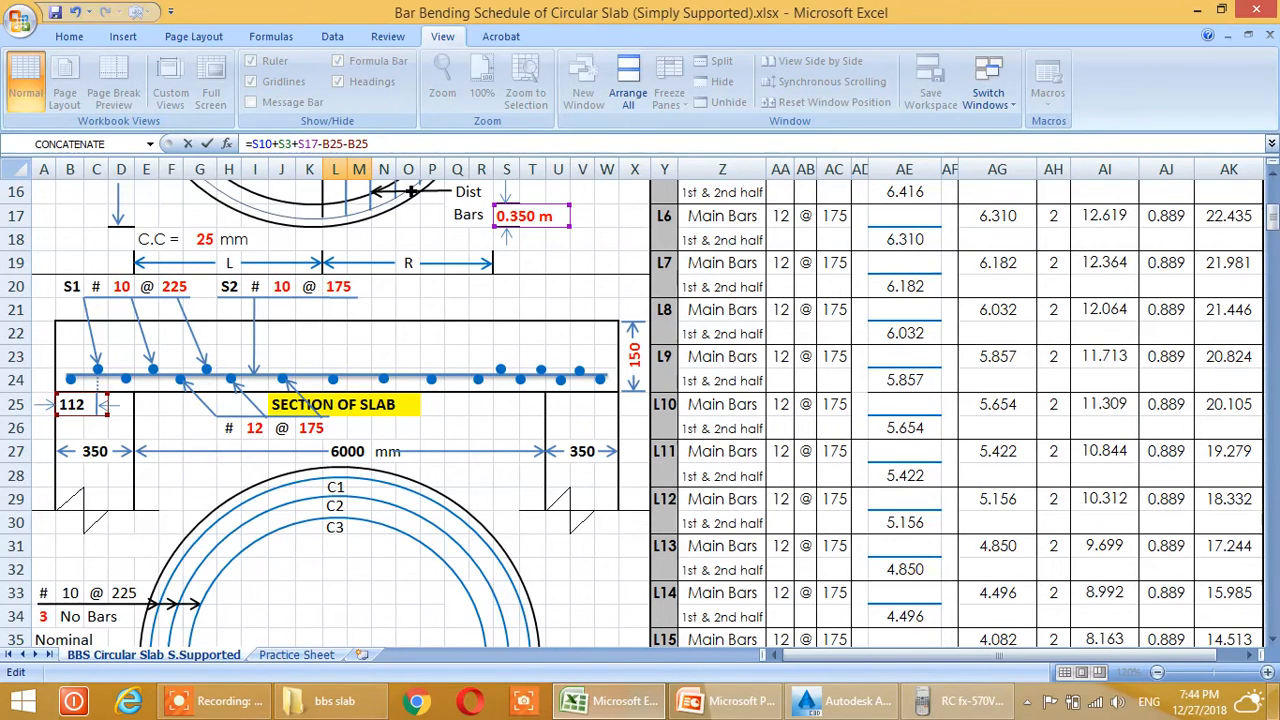
text(()
text(1000)
key(Return)
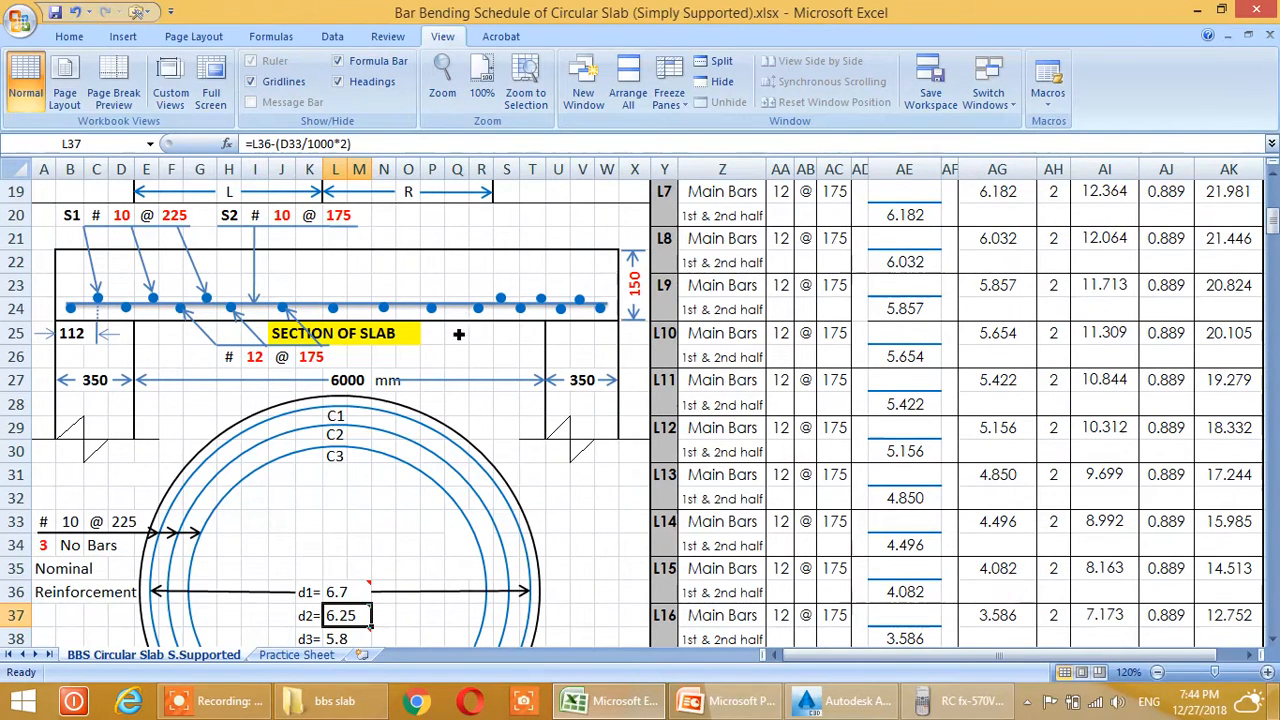
Correct the bracketed offset term of the d1 formula in L36 to (B25+B25)
click(340, 592)
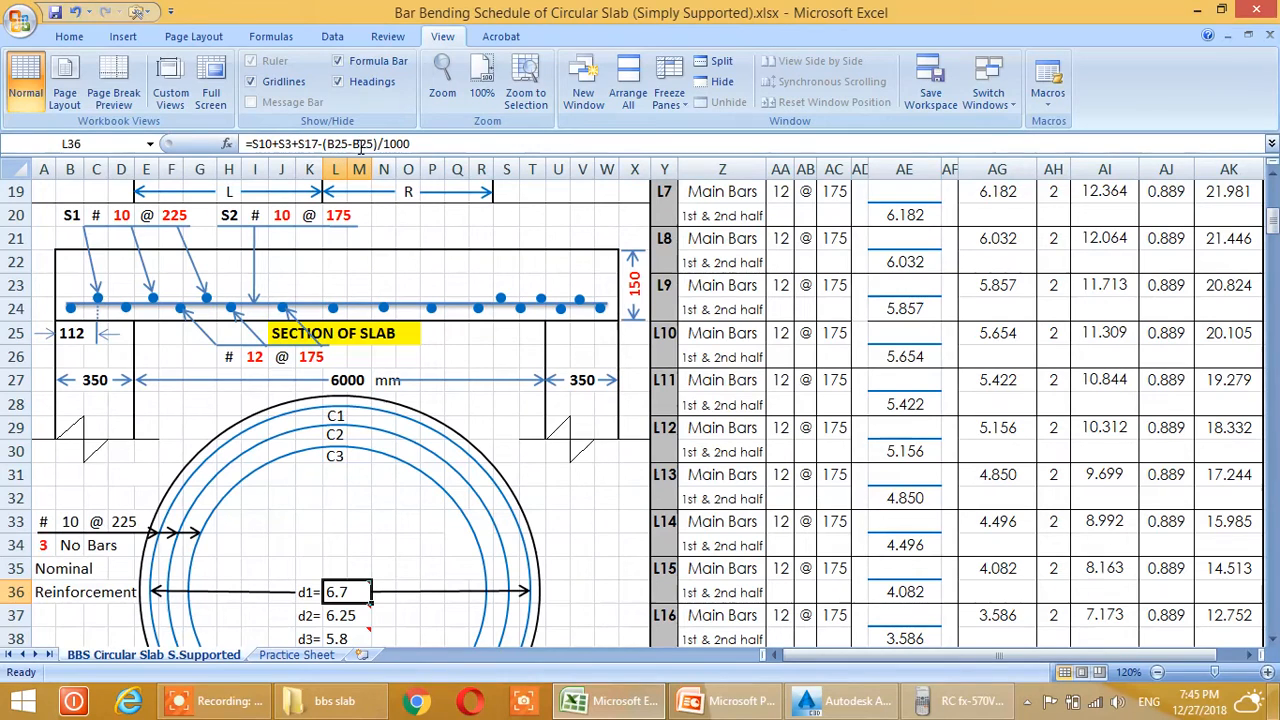
click(352, 144)
key(BackSpace)
text(+)
key(Return)
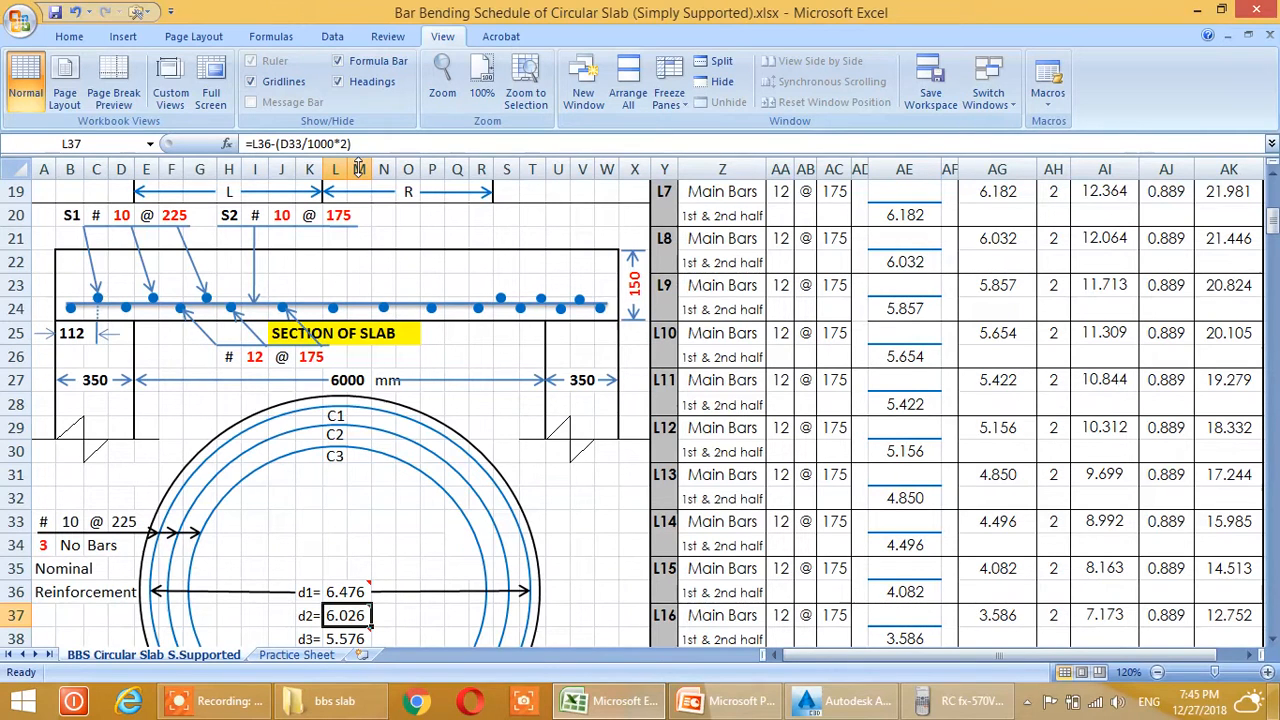
Clear the d2 and d3 diameter values in L37 and L38 of the top reinforcement plan
scroll(374, 516, down, 1)
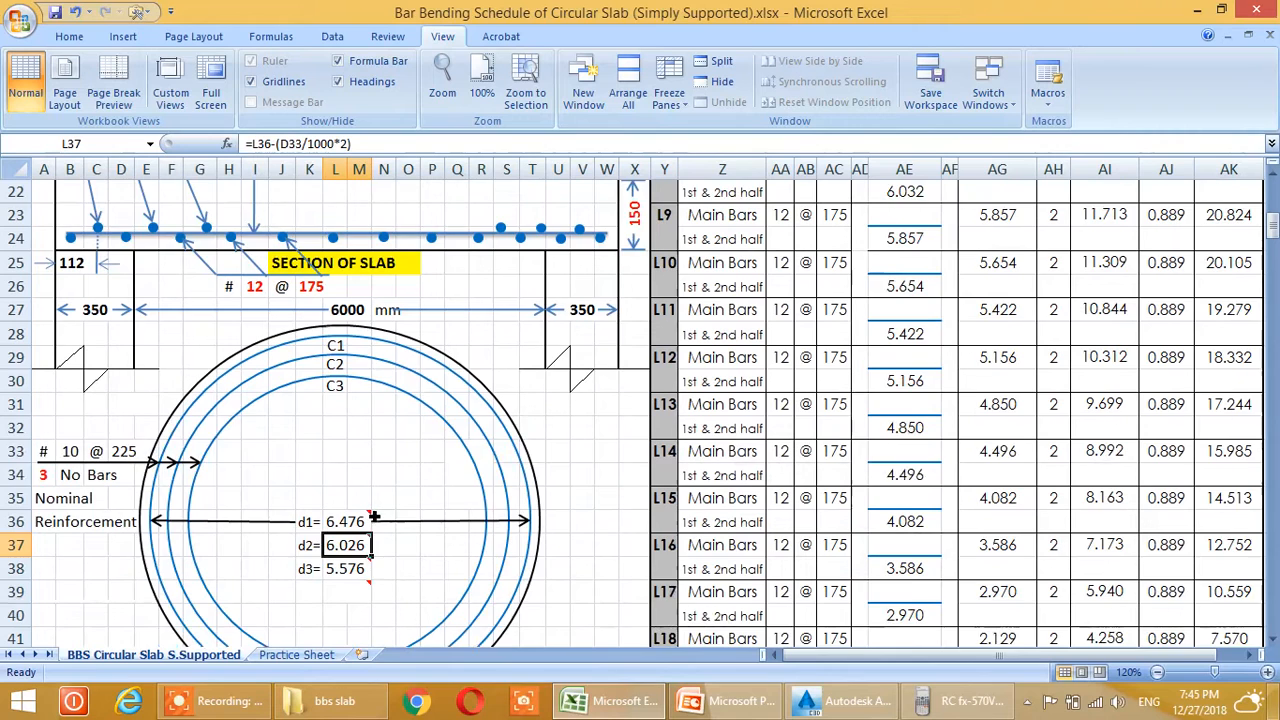
scroll(374, 516, down, 1)
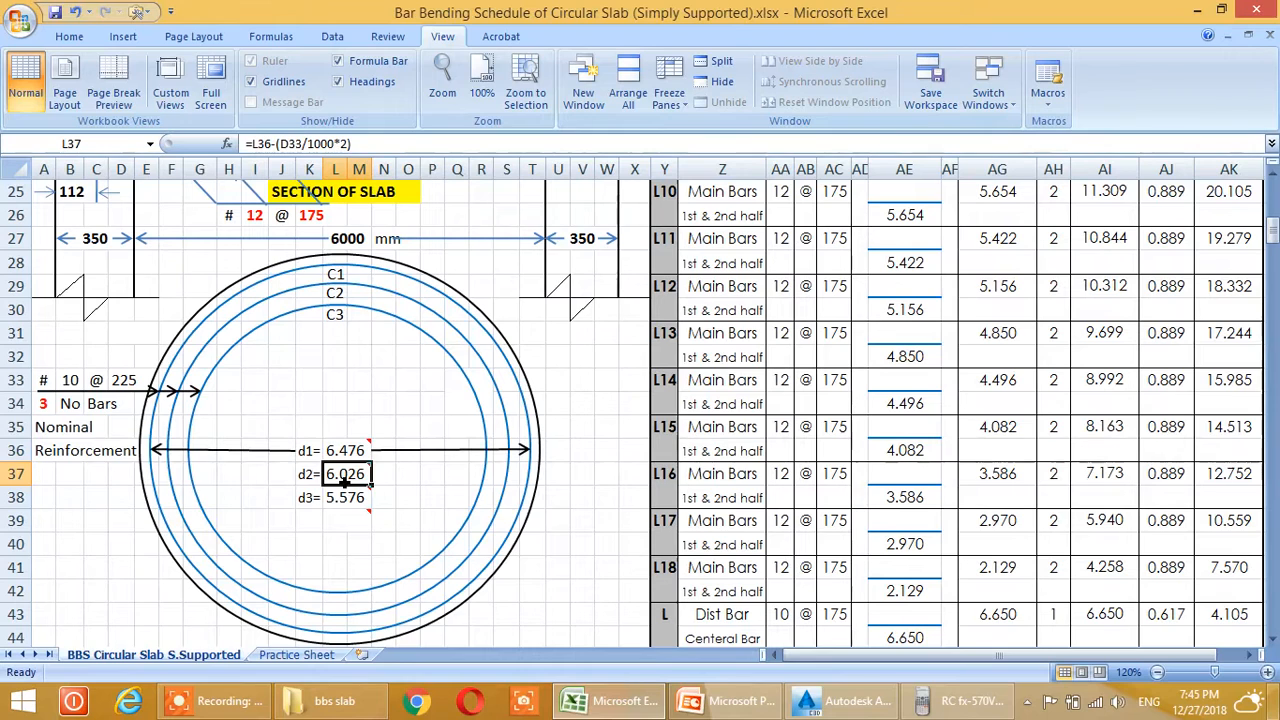
mouse_move(346, 481)
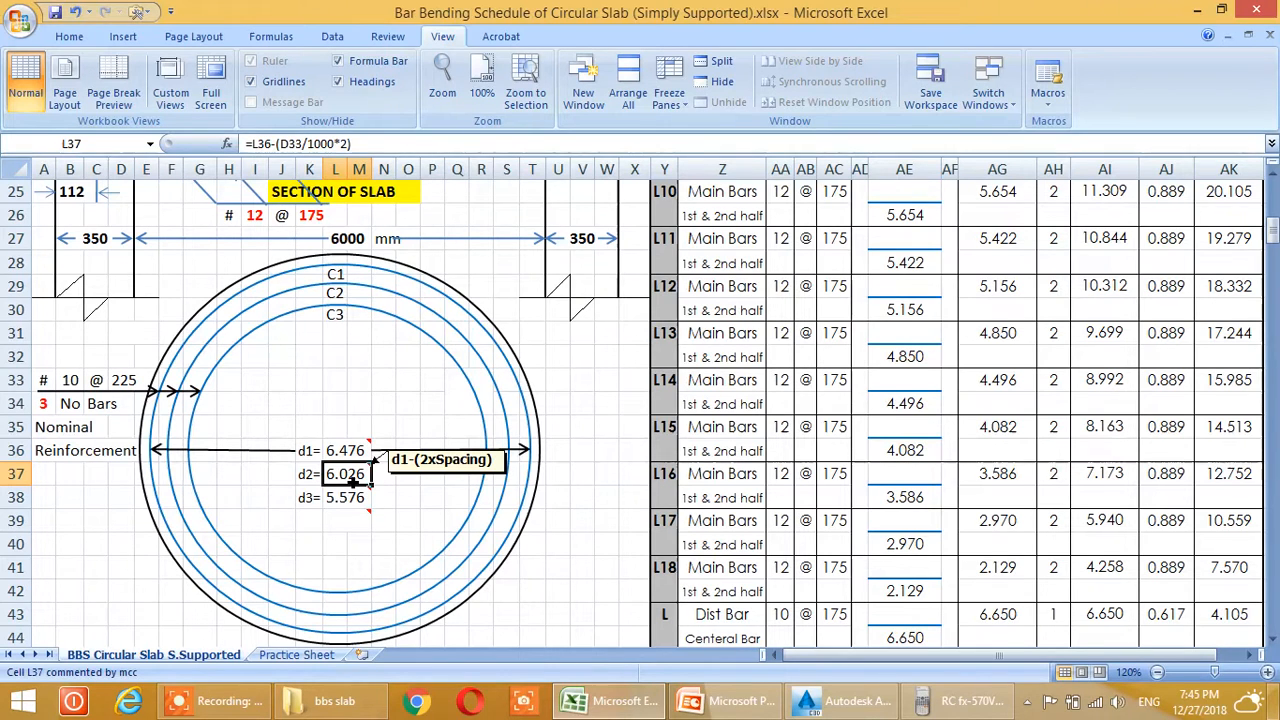
click(356, 520)
drag(351, 478, 356, 504)
text(=)
click(407, 538)
key(Escape)
click(355, 543)
drag(360, 485, 358, 502)
key(Delete)
click(387, 497)
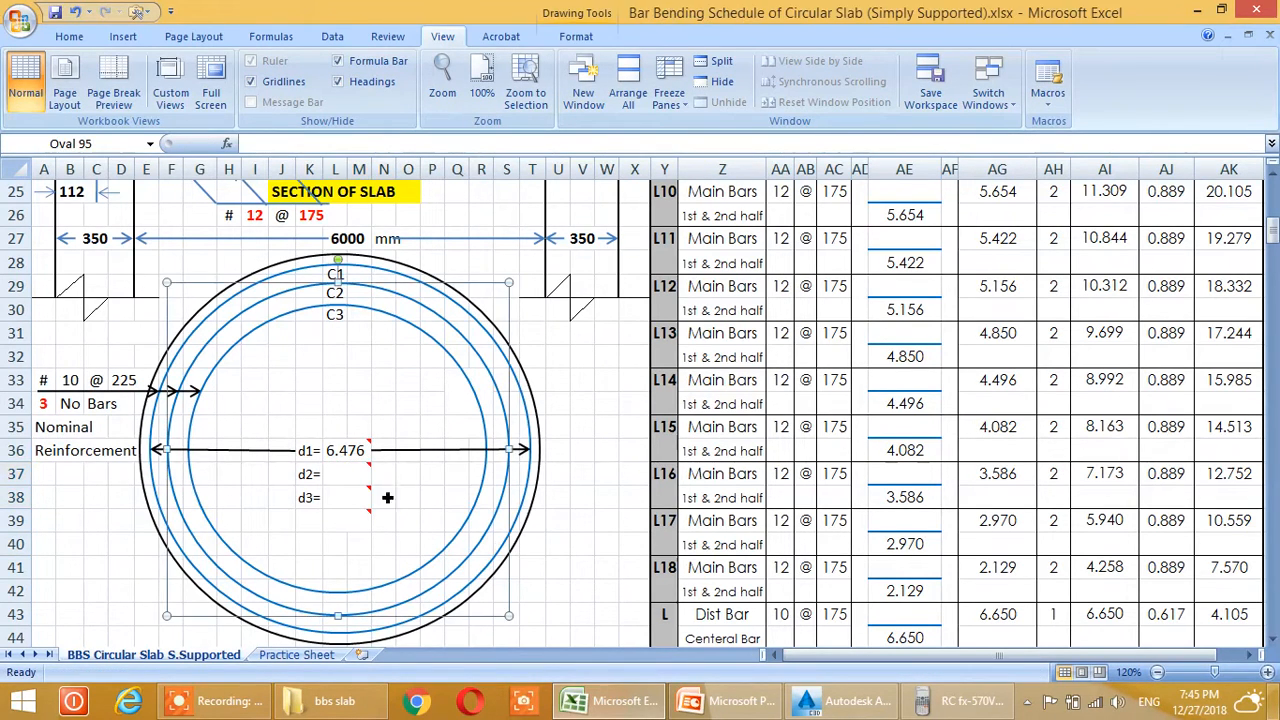
Calculate d2 in L37 as d1 minus twice the ring spacing in metres, using =L36-(D33+D33)/1000
click(355, 479)
text(=)
click(348, 451)
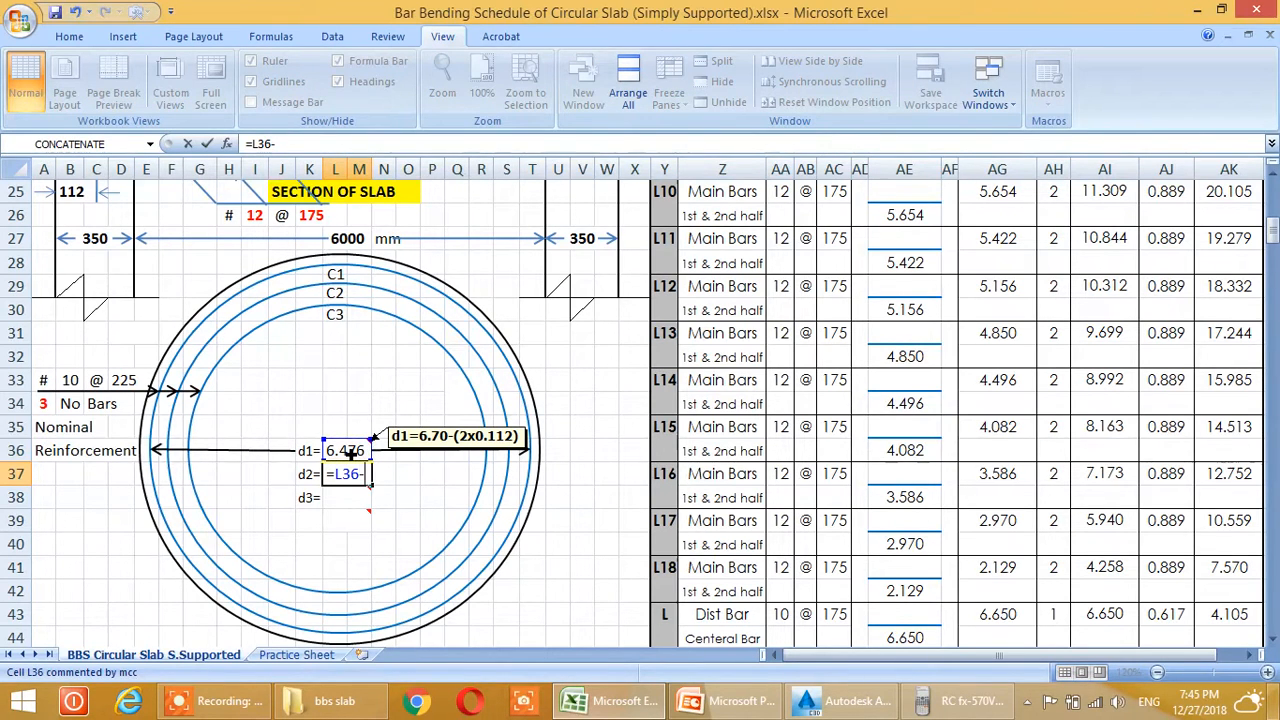
text(-()
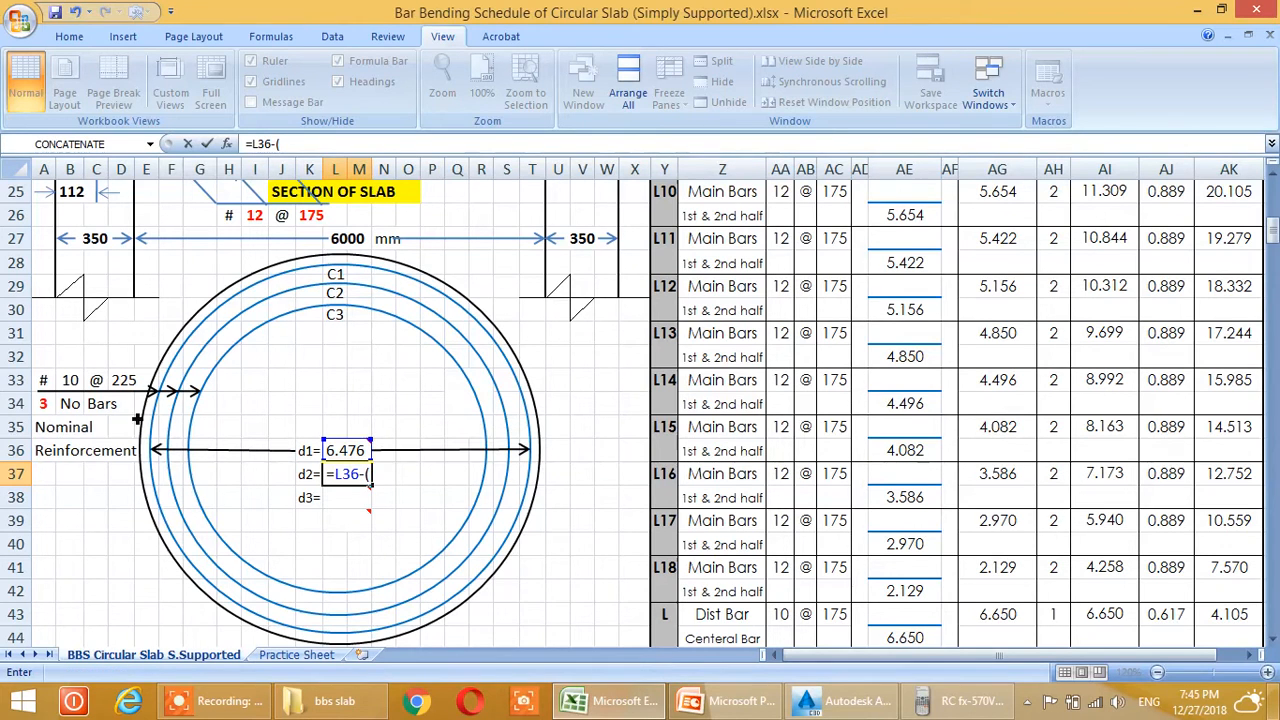
click(129, 385)
text(+)
click(129, 385)
text())
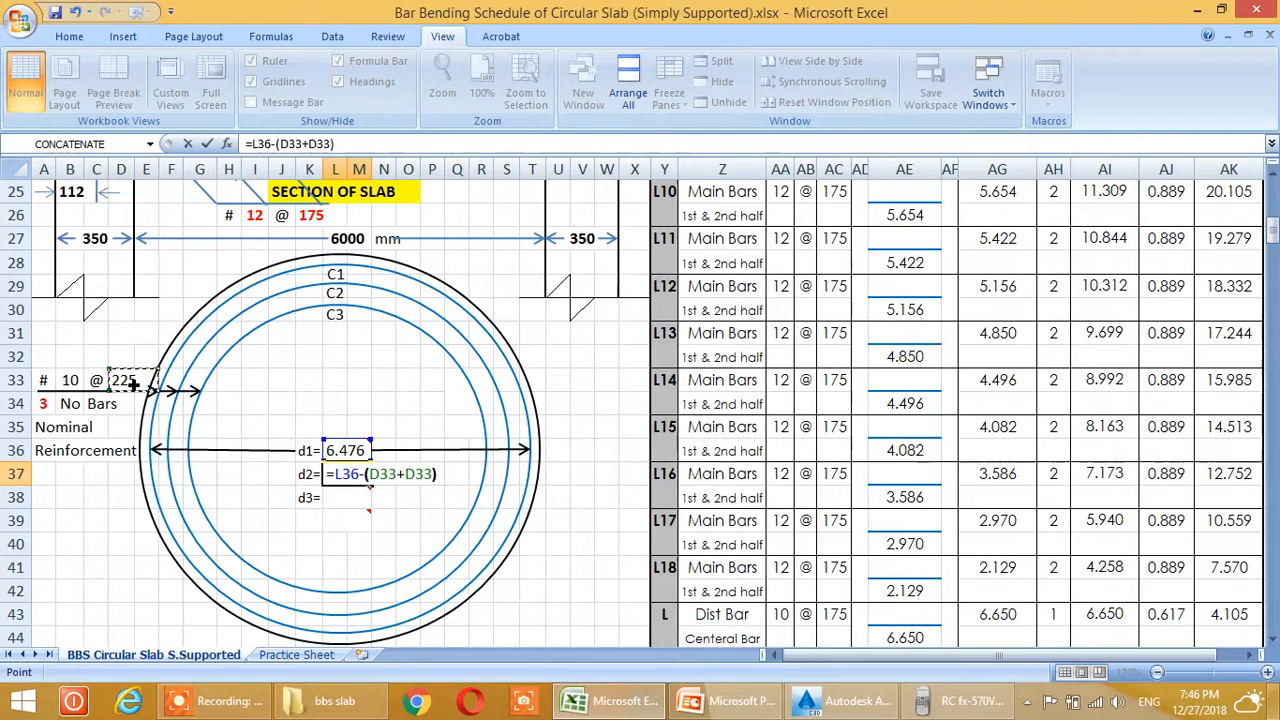
text(/1000)
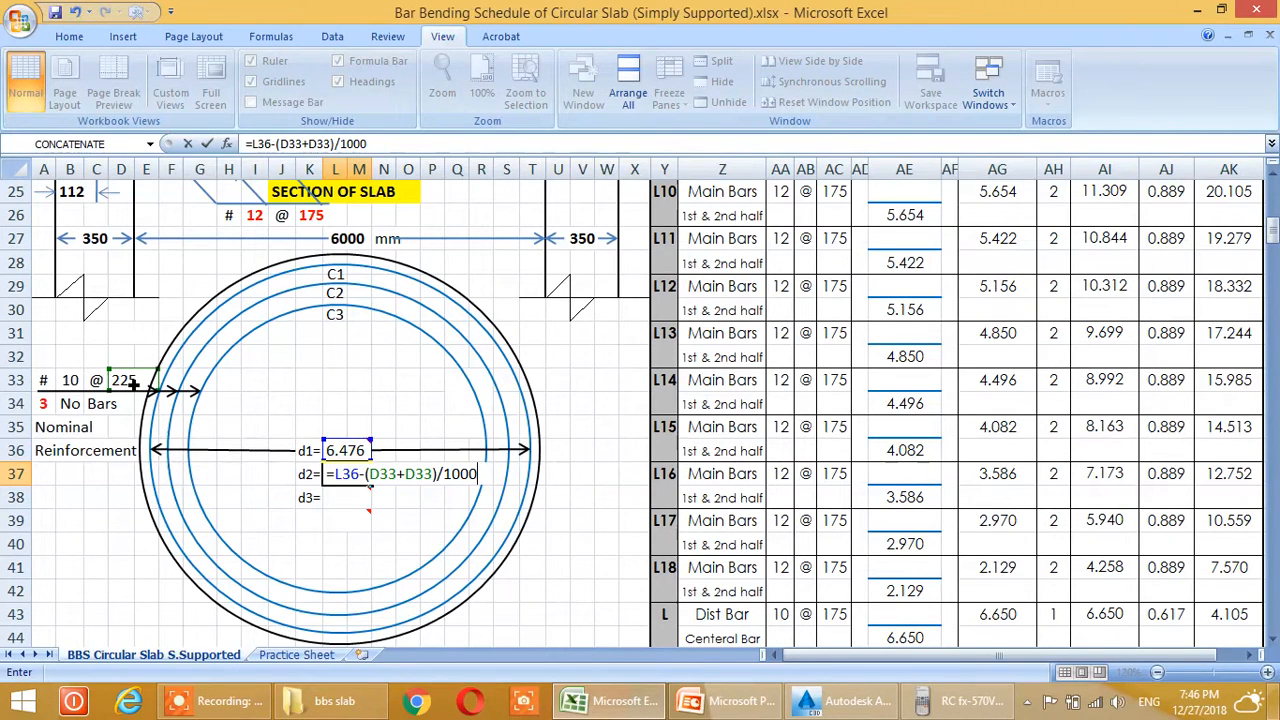
key(Return)
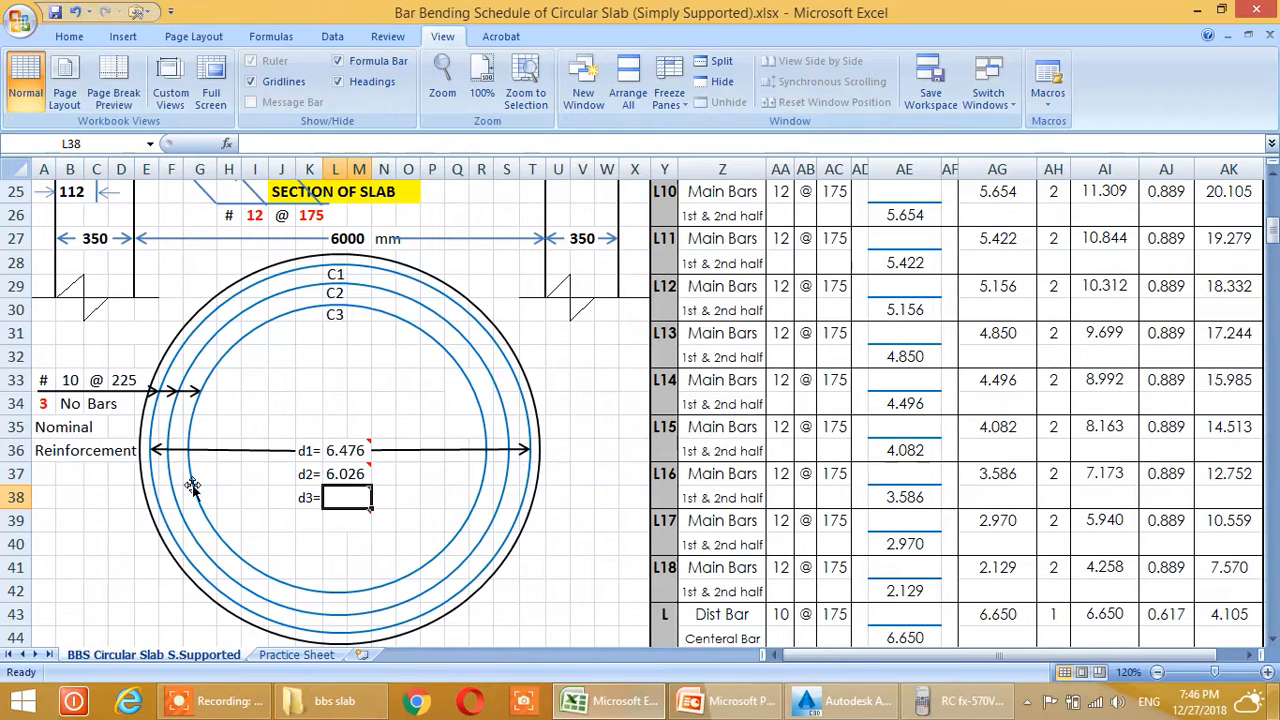
Calculate d3 in L38 as d2 minus twice the ring spacing in metres, using =L37-(D33+D33)/1000
mouse_move(368, 512)
text(=)
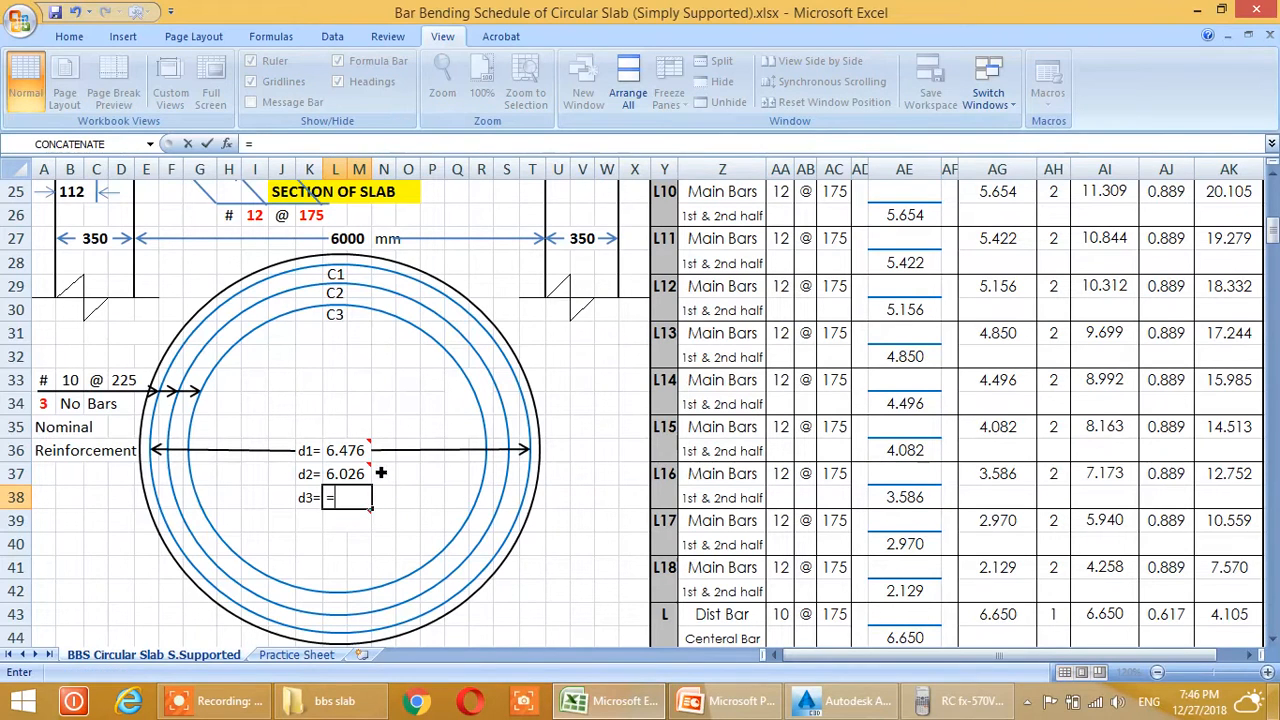
click(352, 476)
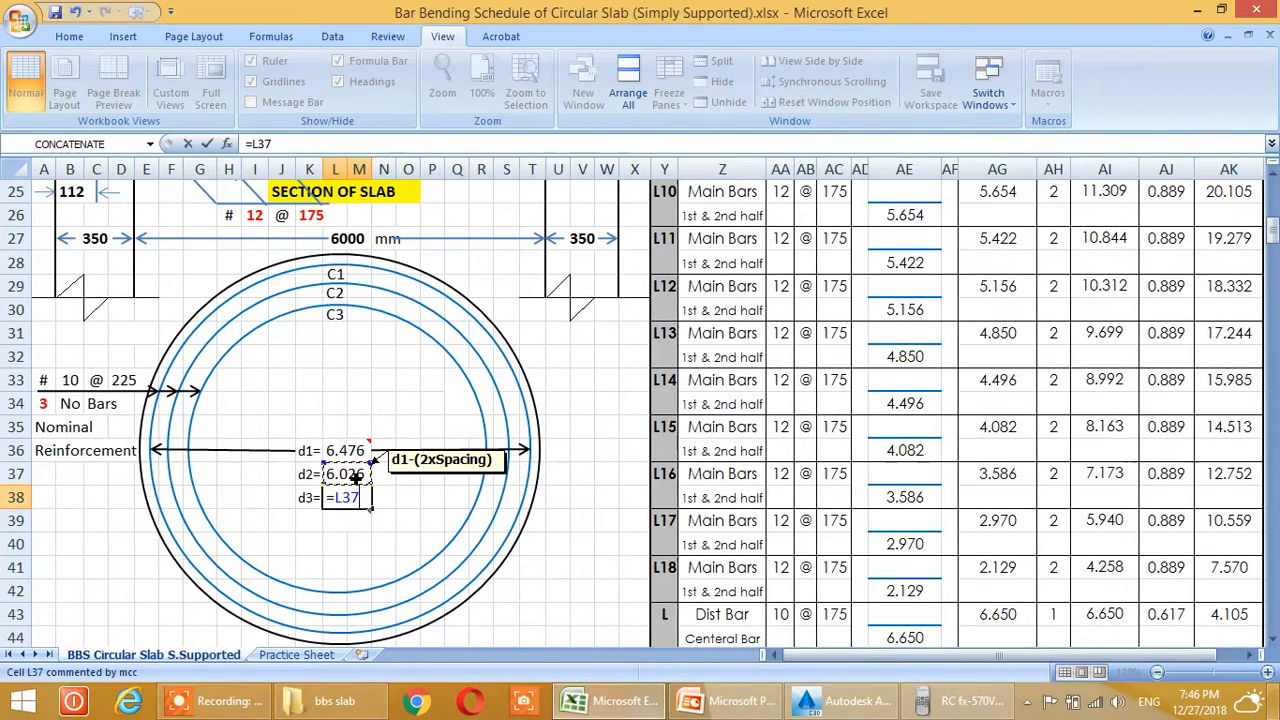
text(-)
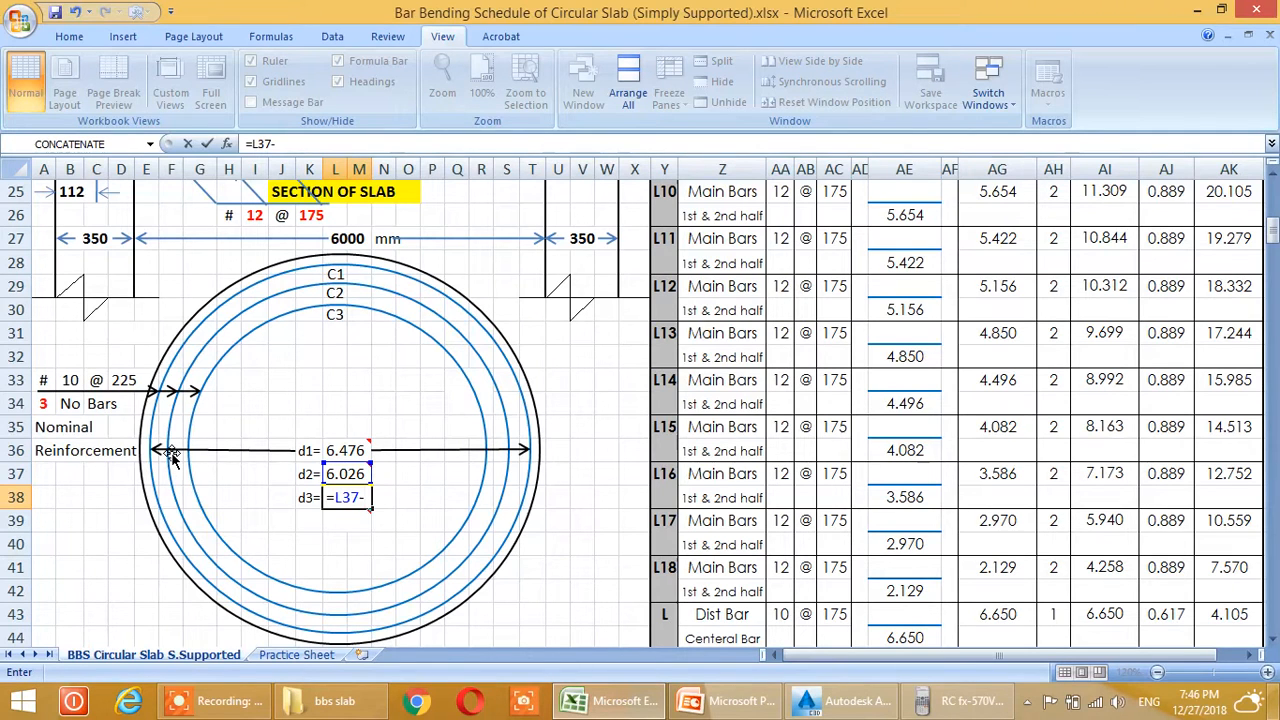
text(()
click(133, 390)
text(+D33)
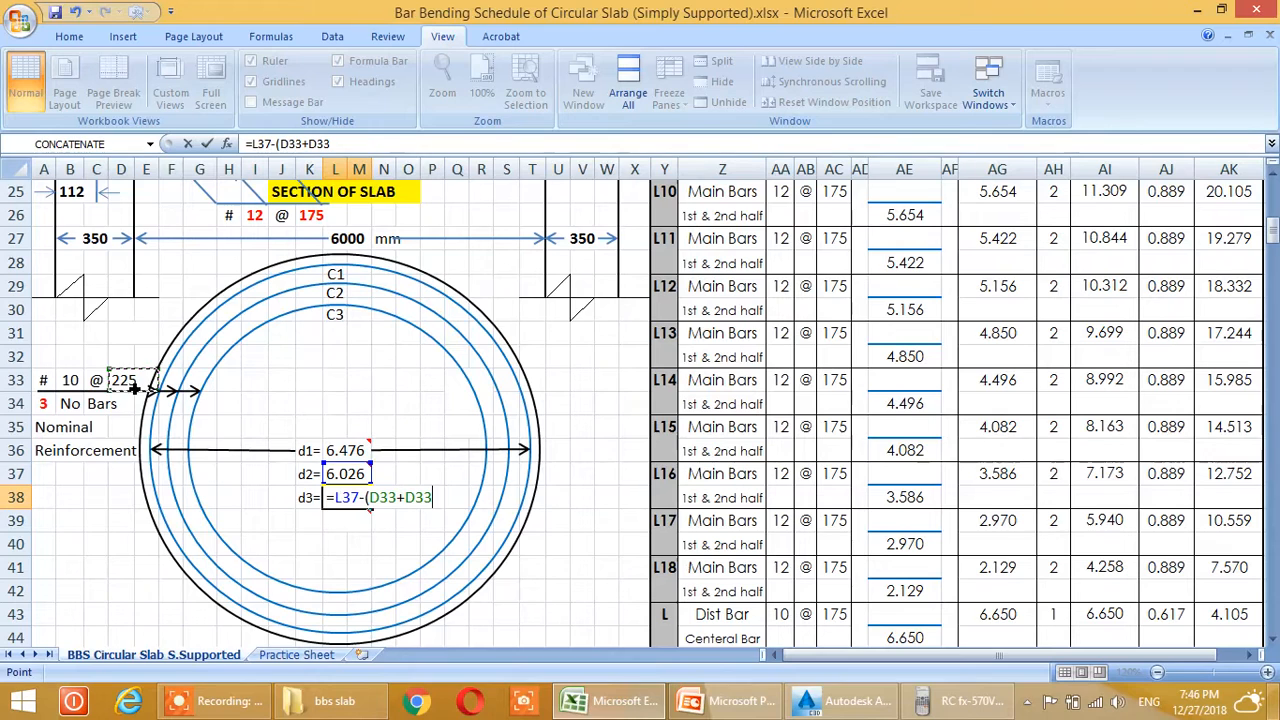
text()/1000)
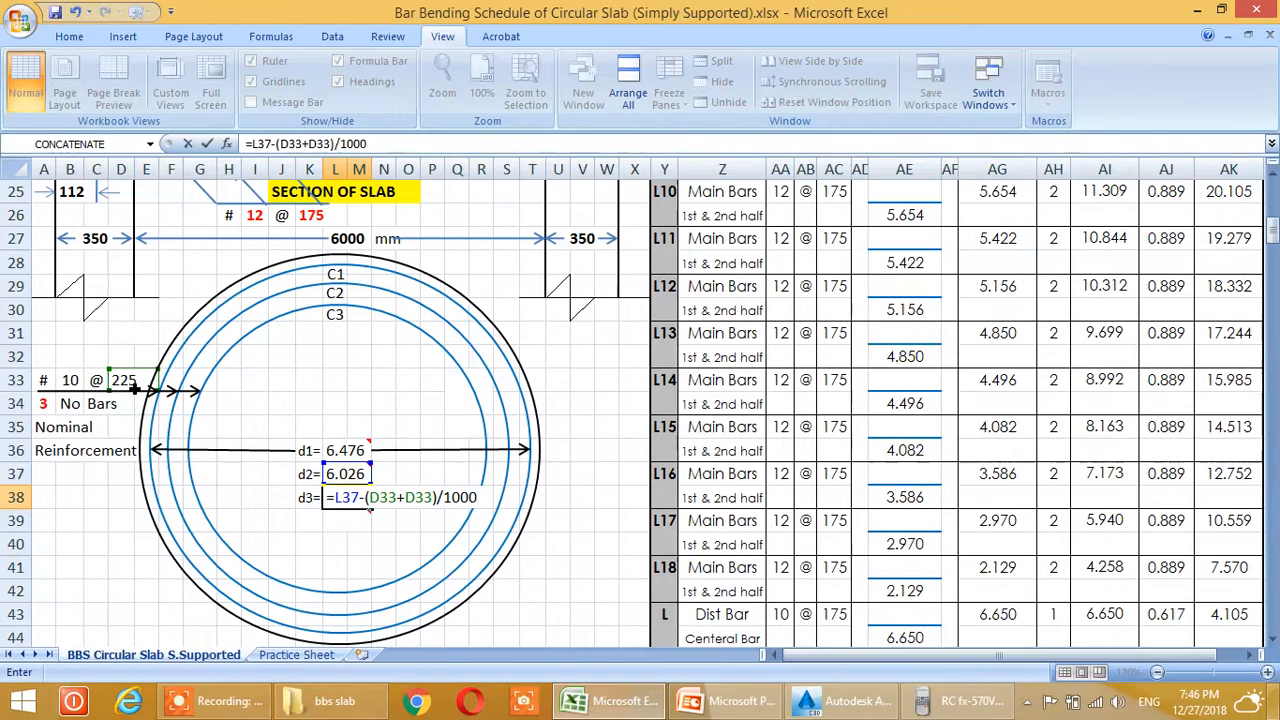
key(Return)
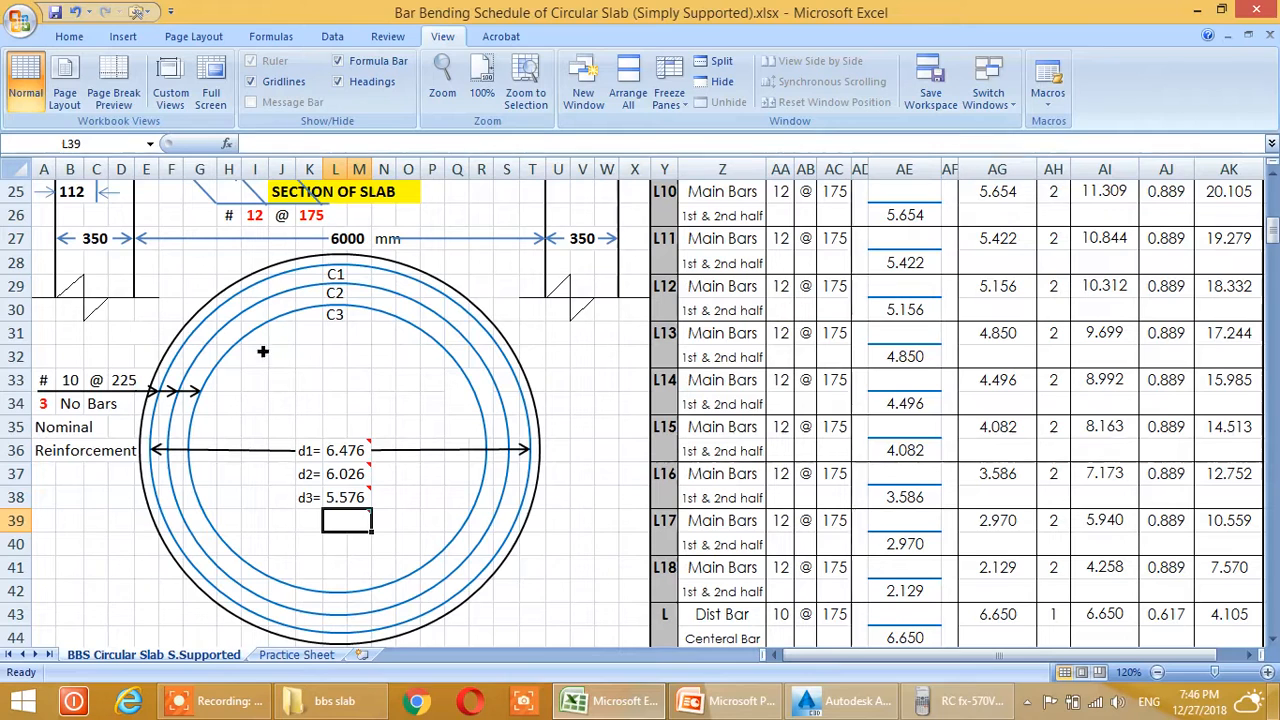
Check the formulas and cell notes behind the ring diameters d1, d2 and d3 in L36 to L38
click(345, 474)
click(340, 497)
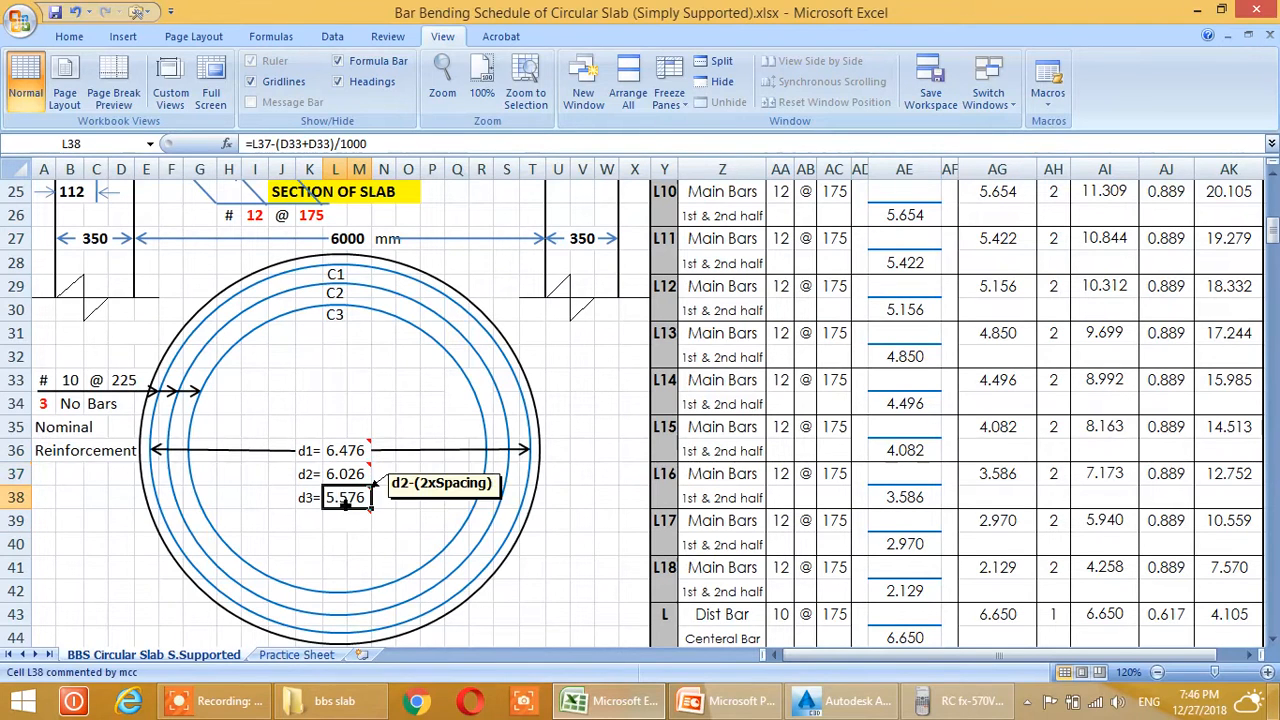
click(341, 527)
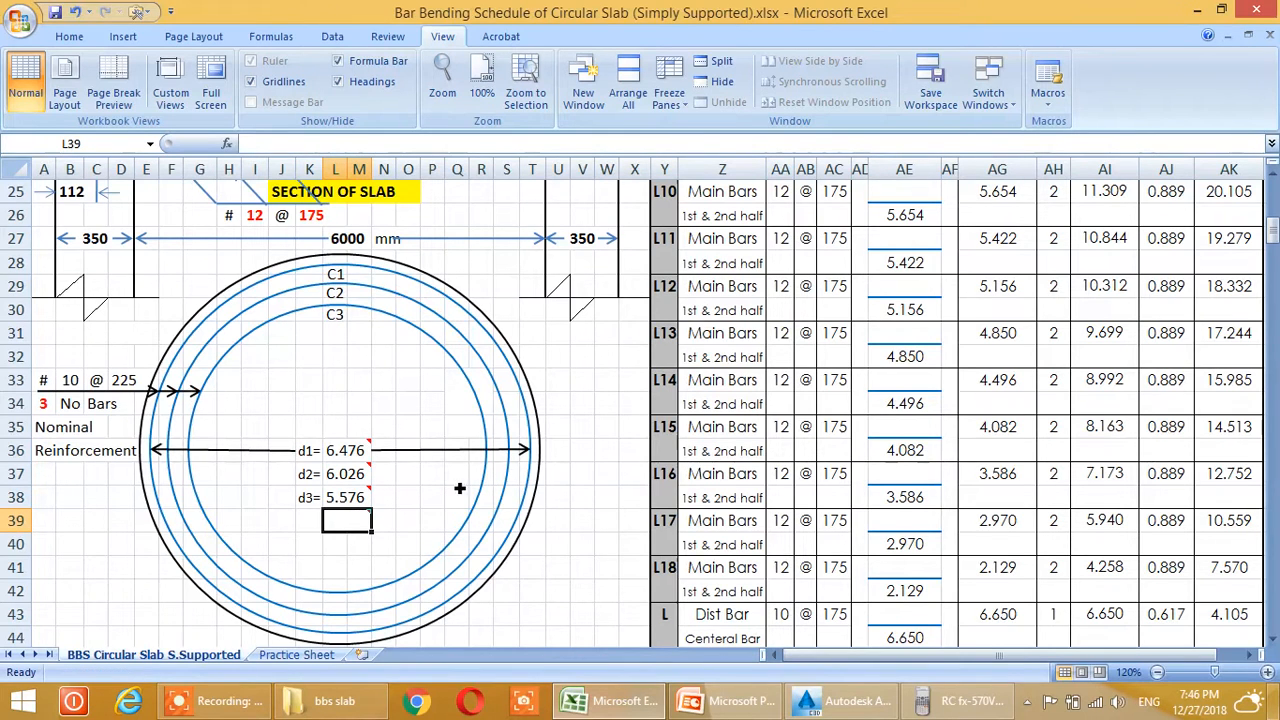
click(448, 450)
click(352, 452)
click(345, 497)
click(350, 452)
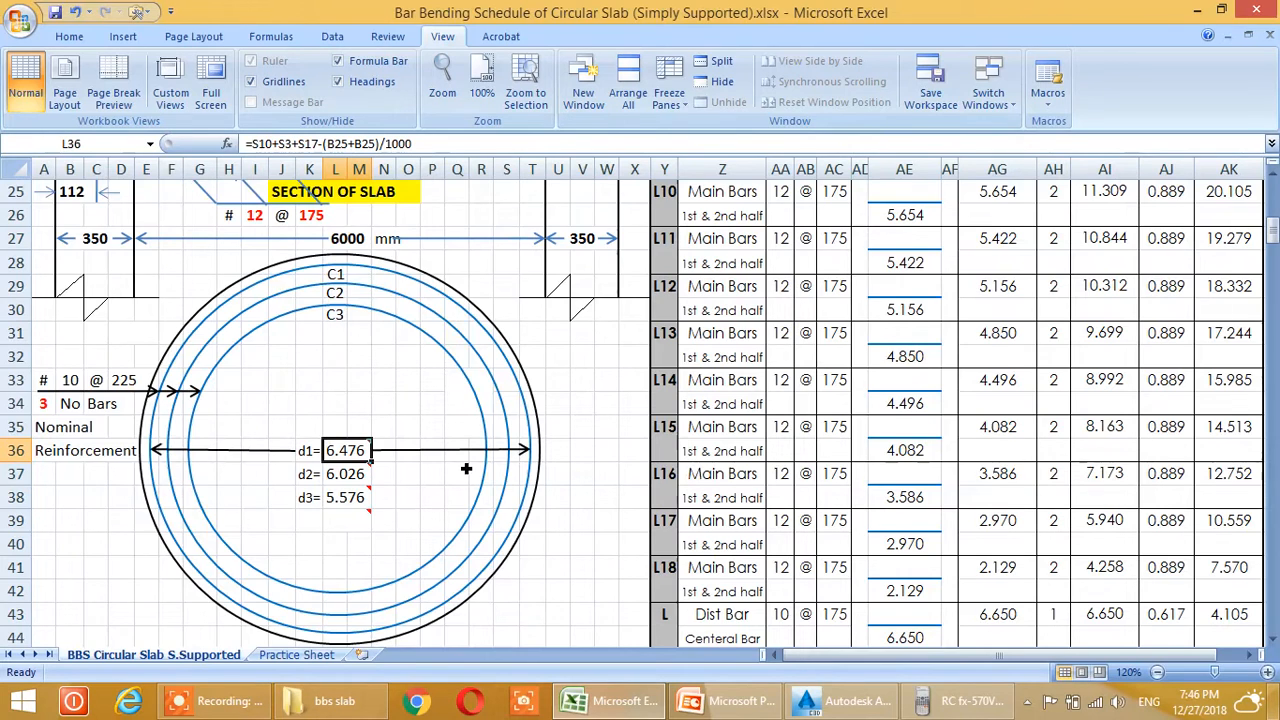
Review the reinforcement plans, the slab section and the worked cut length calculation for the bottom mesh reinforcement
scroll(468, 477, down, 1)
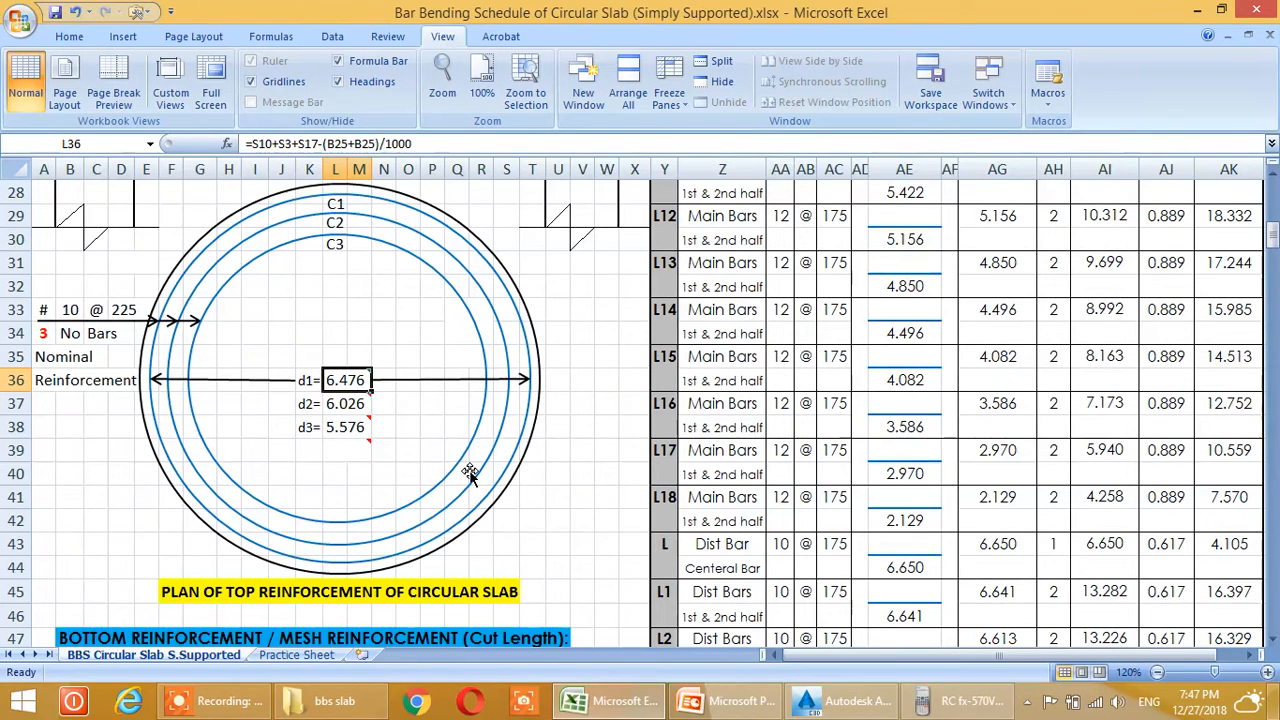
scroll(468, 477, up, 9)
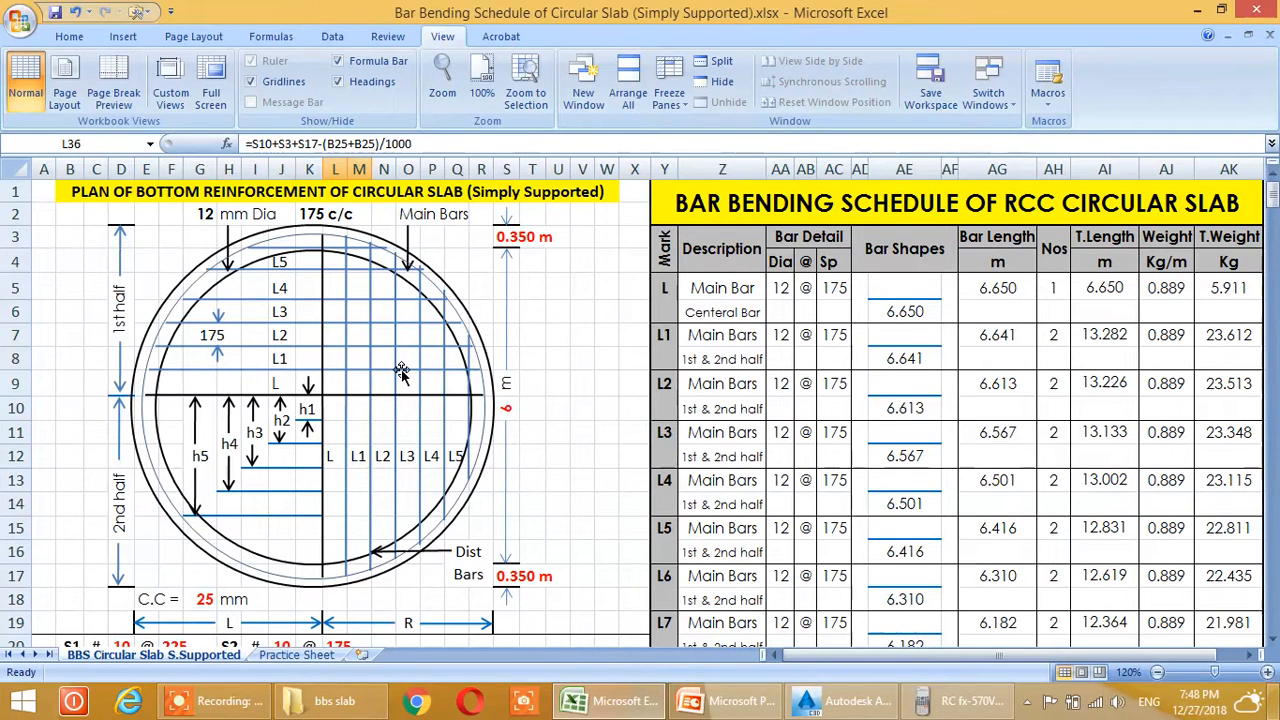
click(123, 36)
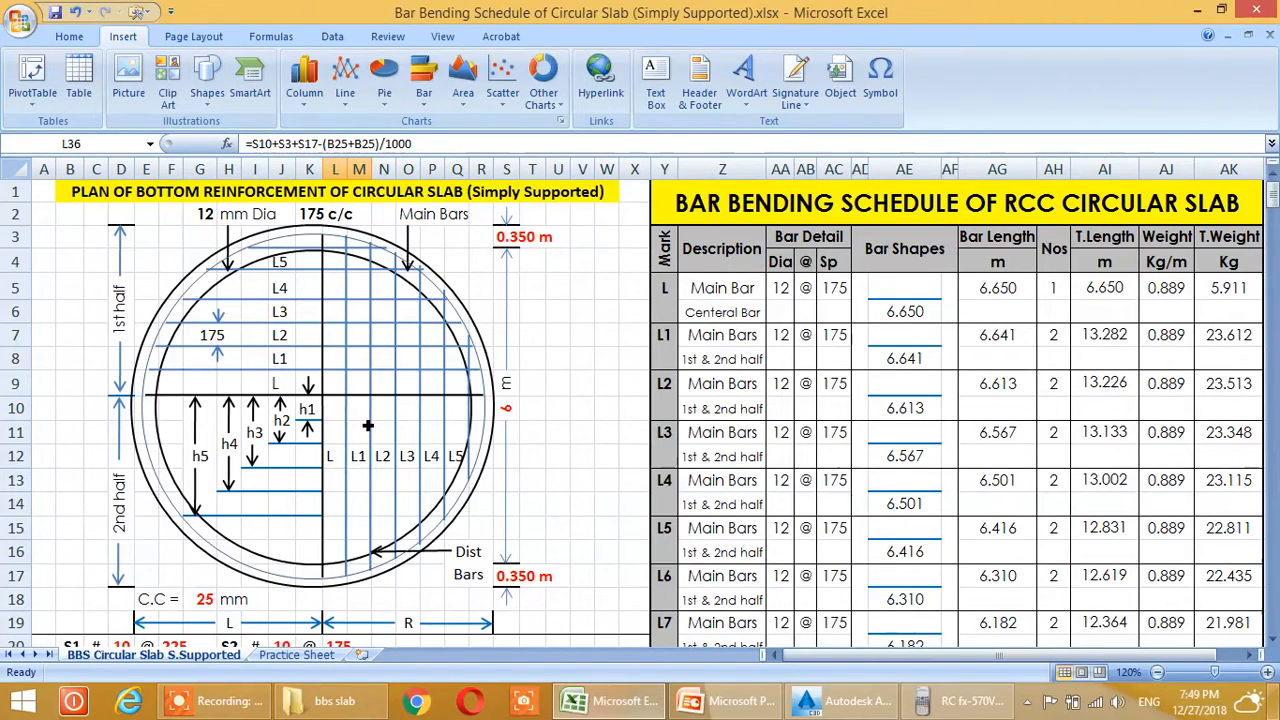
scroll(368, 426, down, 9)
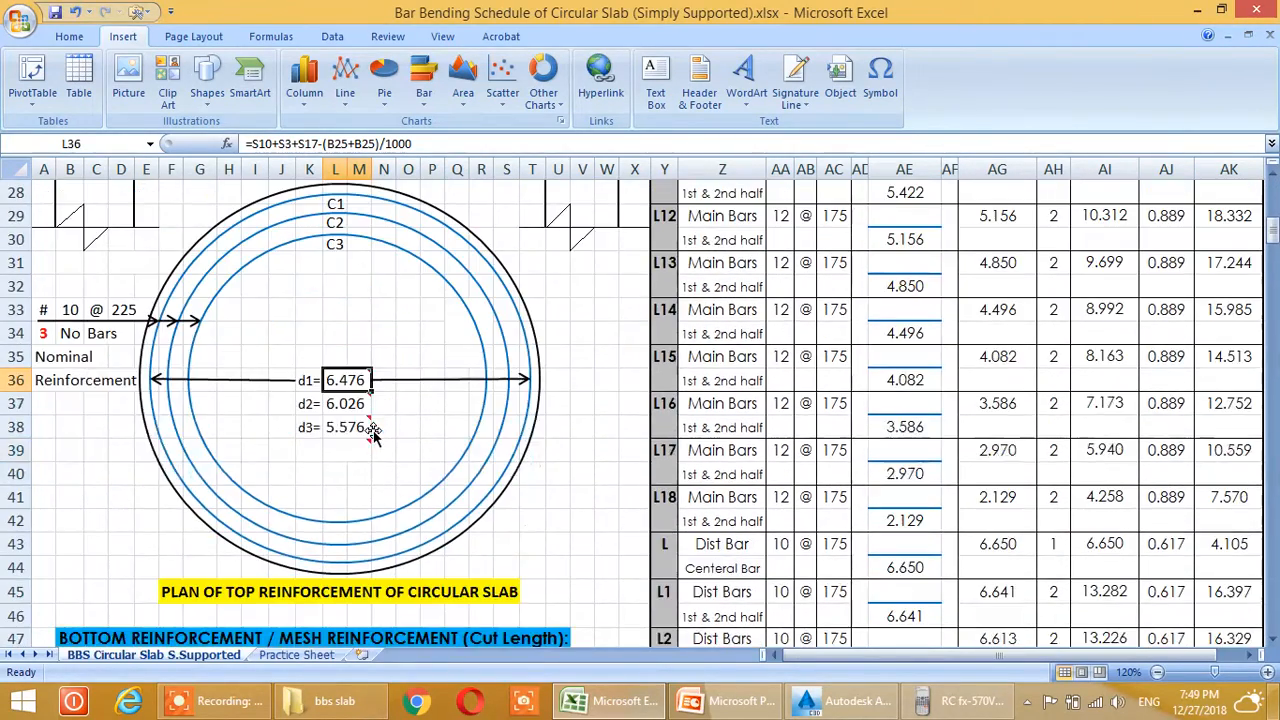
scroll(372, 430, down, 3)
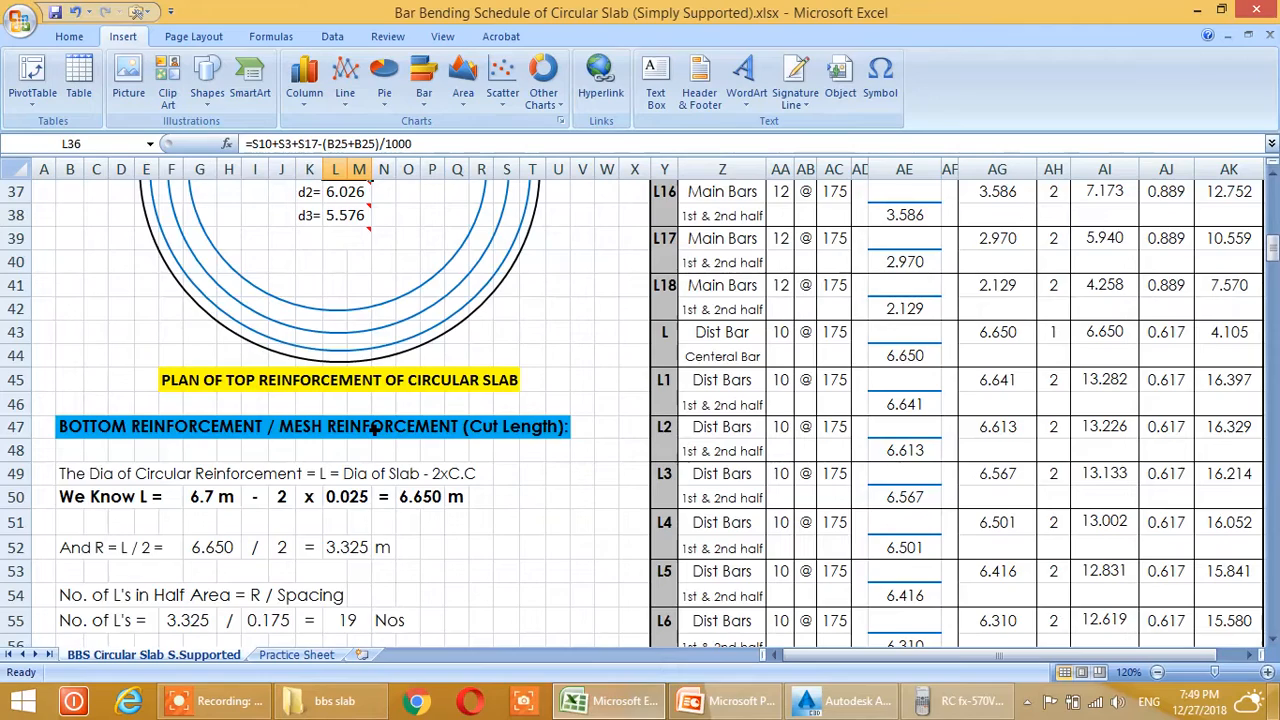
scroll(363, 438, up, 6)
scroll(363, 438, up, 2)
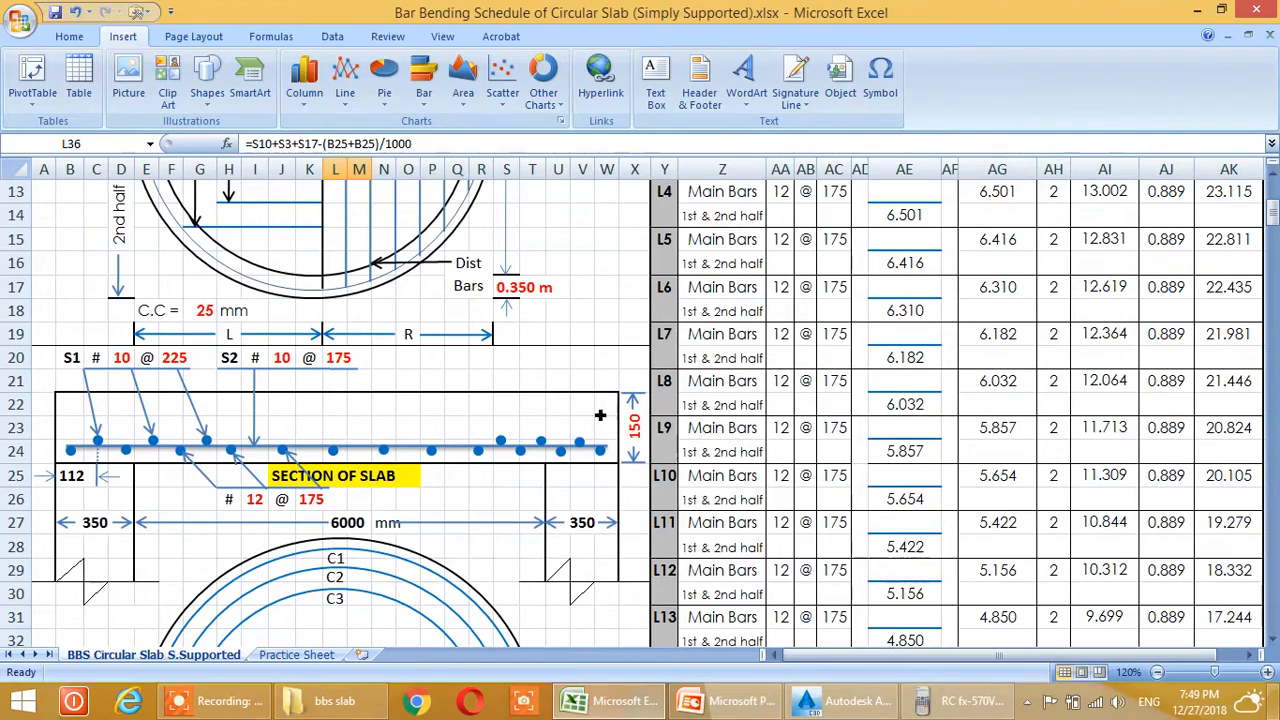
scroll(73, 441, down, 10)
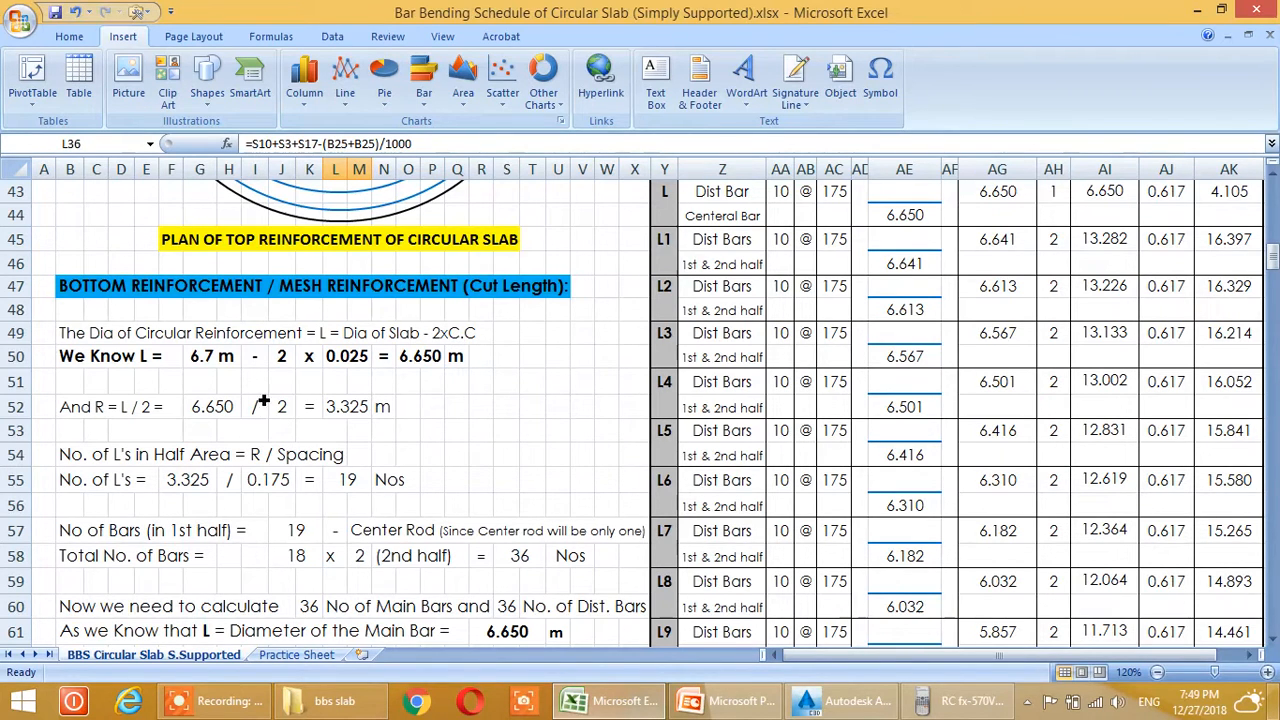
scroll(249, 443, up, 1)
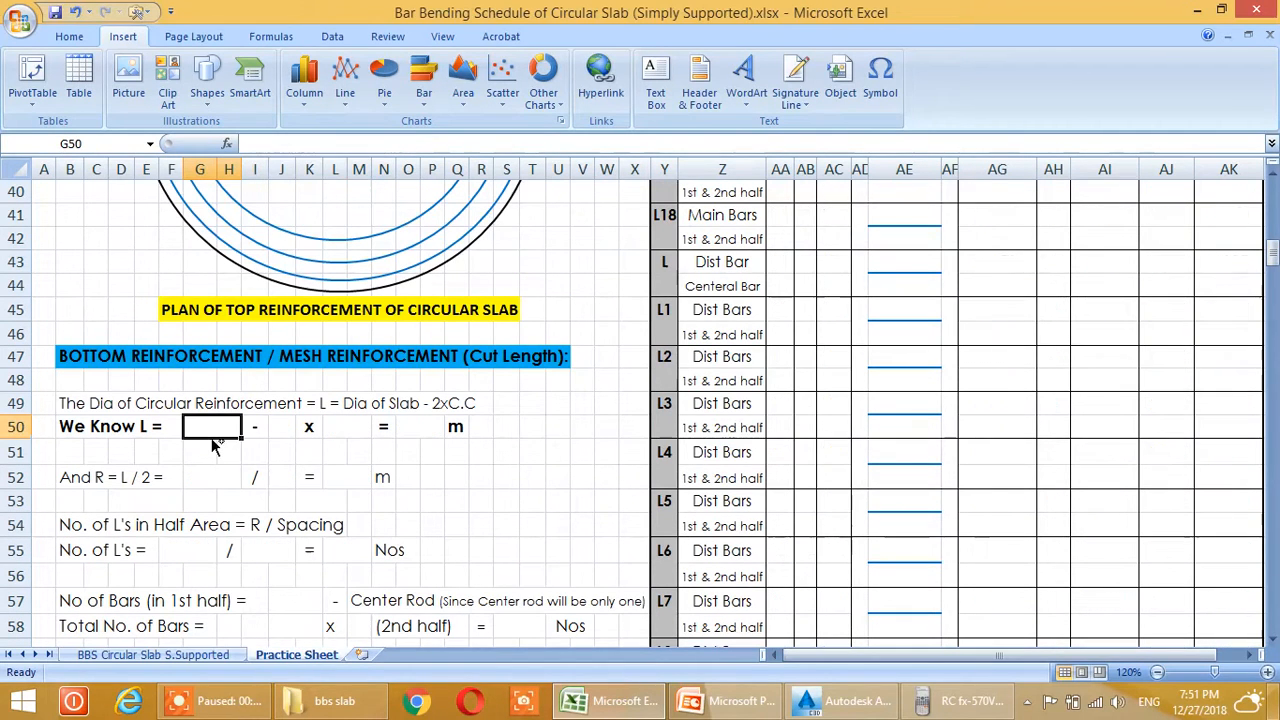
On the Practice Sheet, calculate the slab diameter in G50 as the inner diameter plus both support widths, using =S10+S3+S17
click(336, 479)
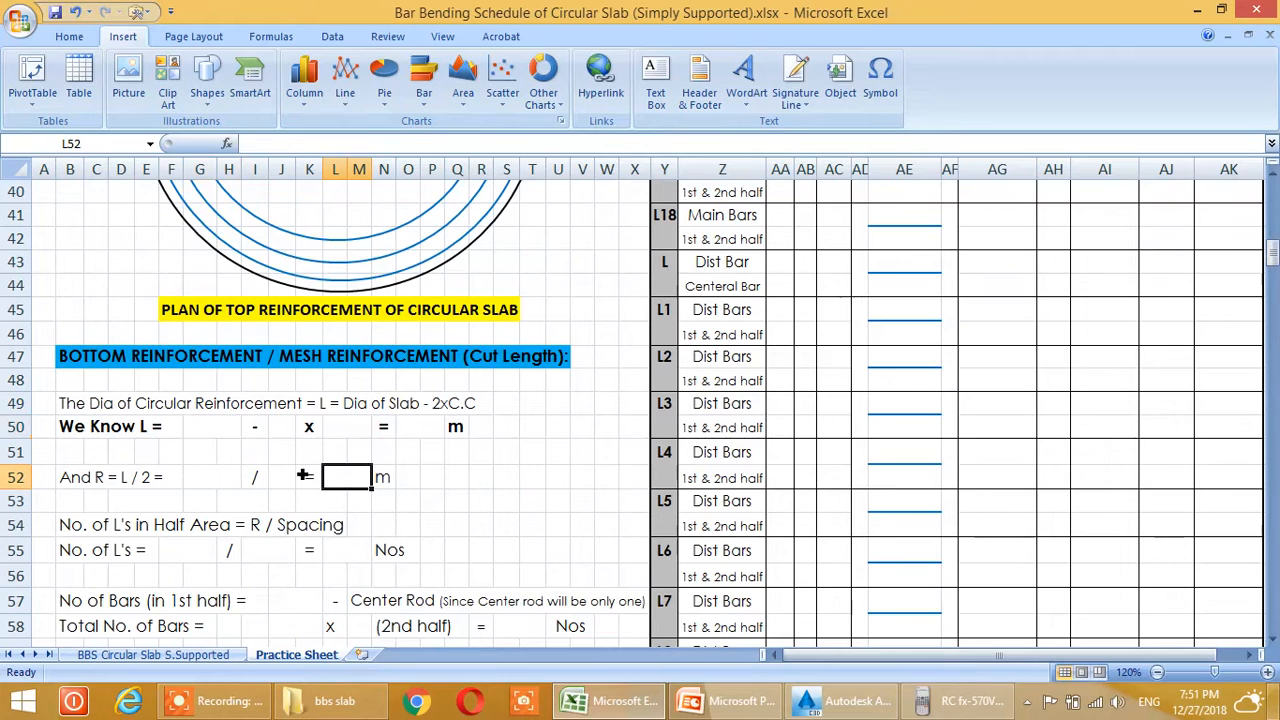
click(217, 434)
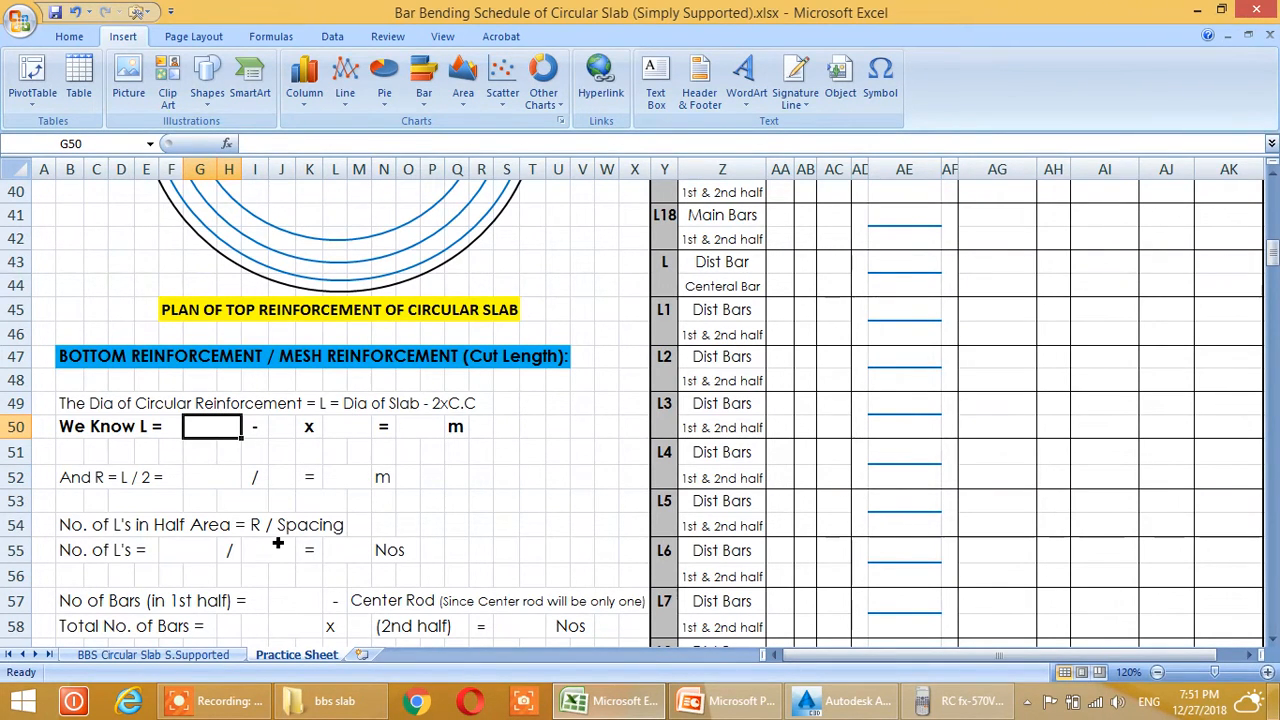
text(=)
scroll(300, 540, up, 11)
scroll(385, 535, up, 2)
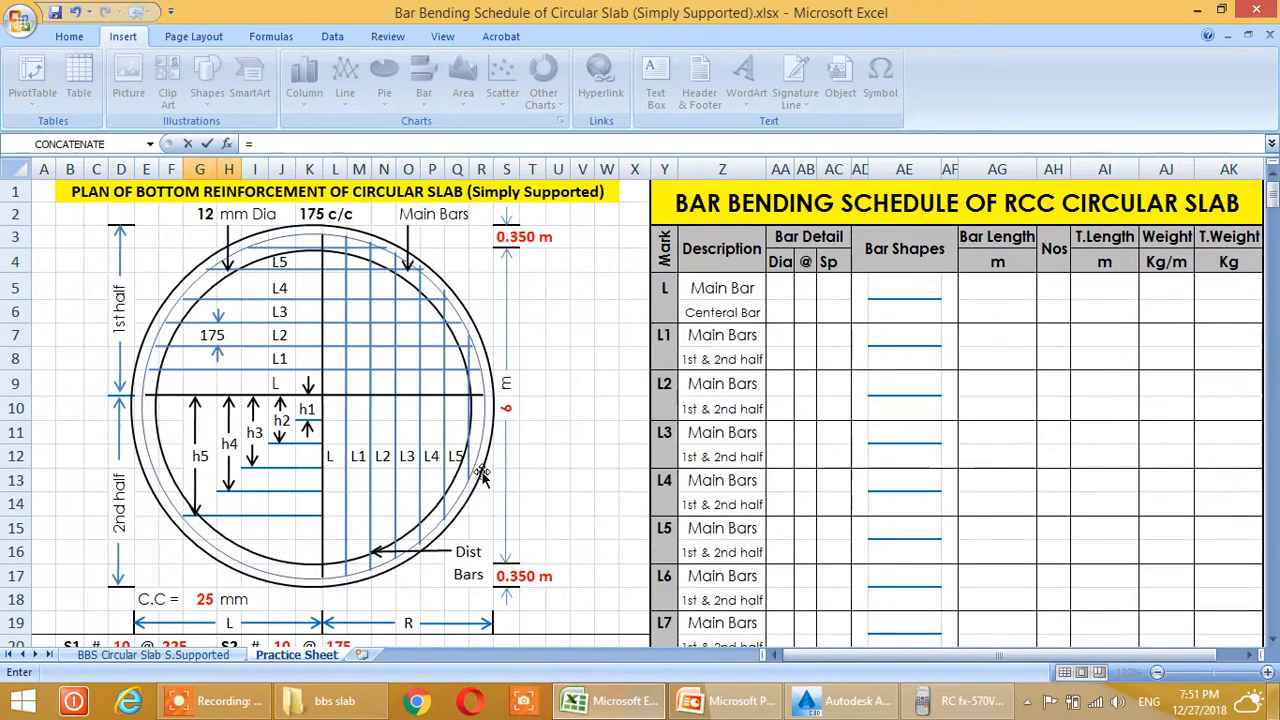
click(507, 408)
text(+)
click(522, 238)
text(+)
click(522, 577)
key(Return)
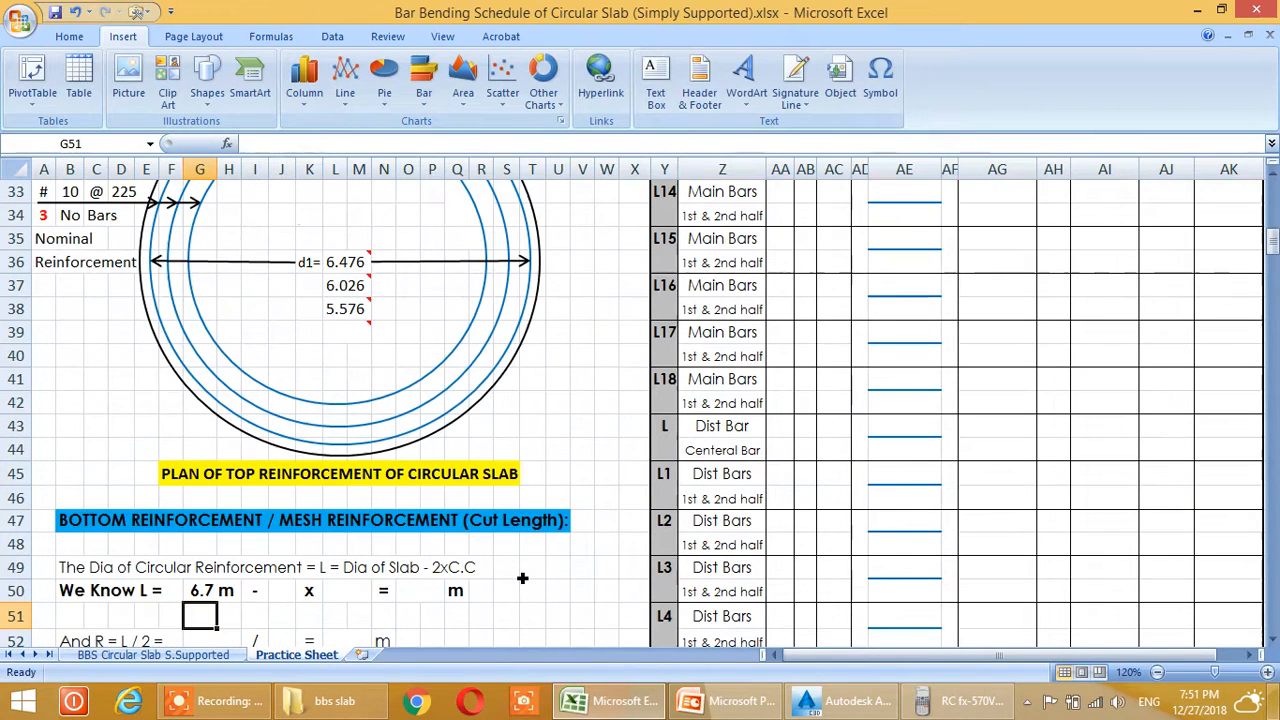
Enter 2 as the cover multiplier in J50 and convert the clear cover to metres in L50 with =G18/1000
click(283, 592)
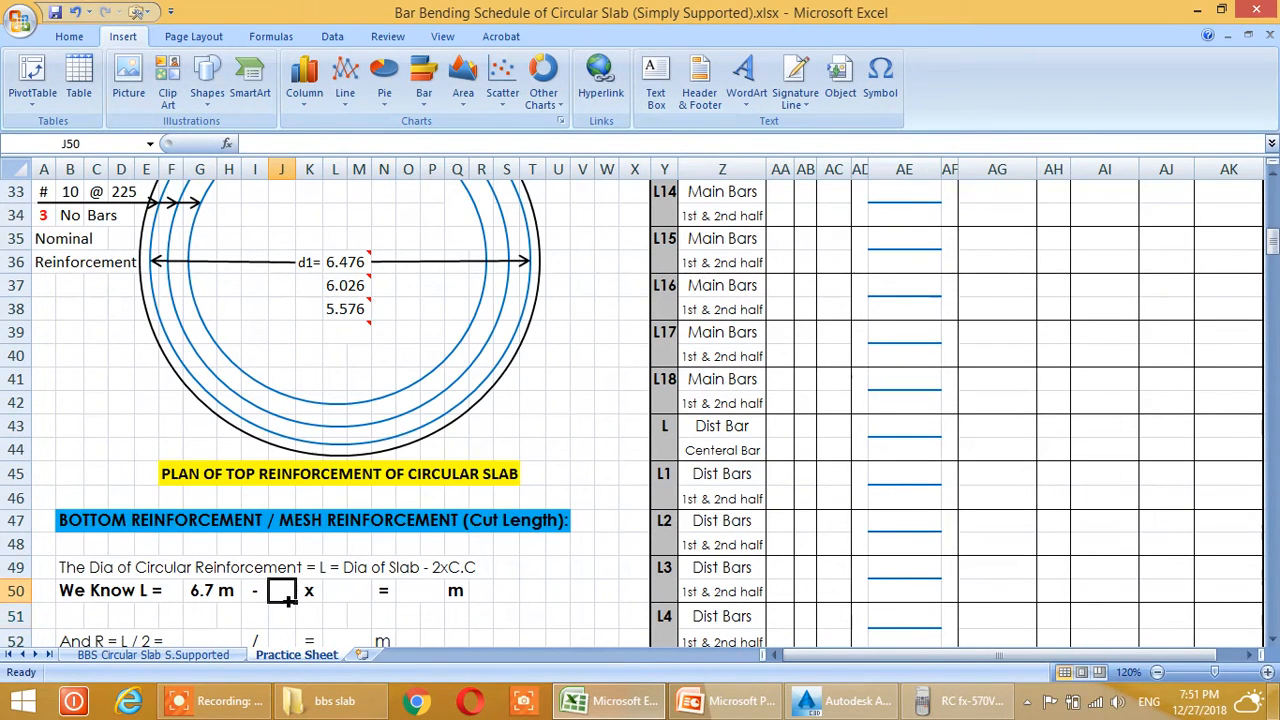
text(2)
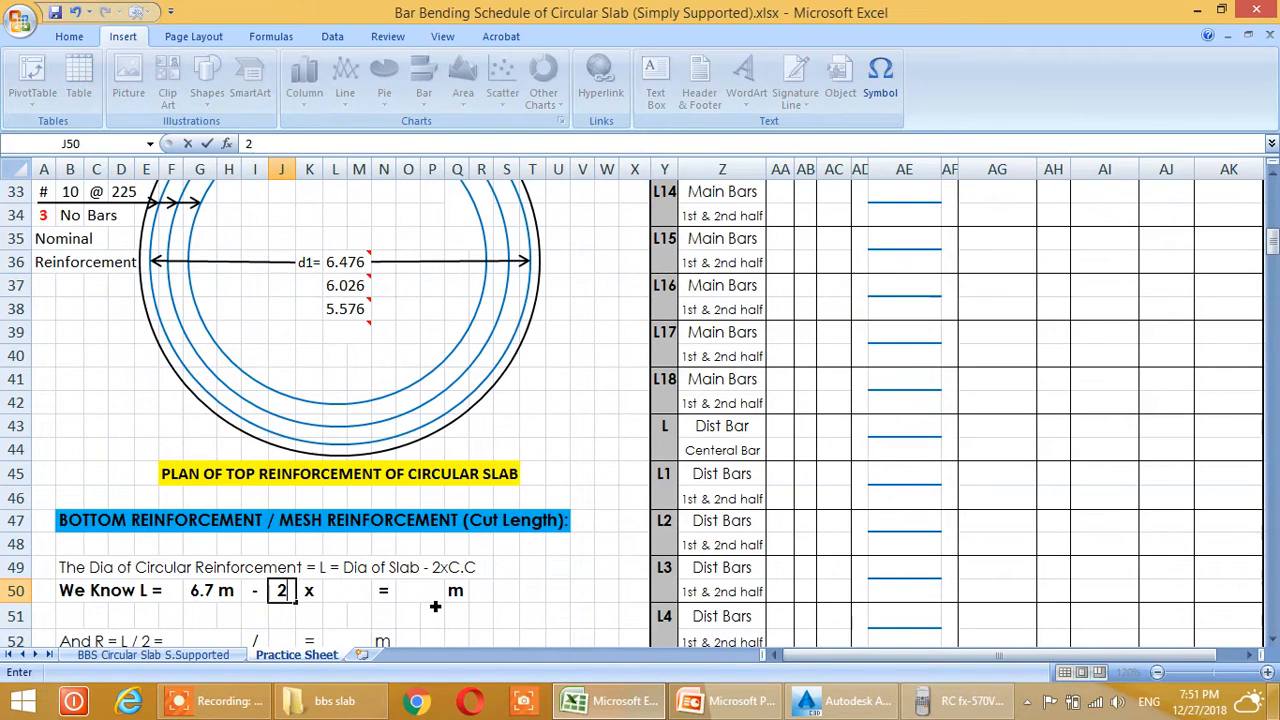
key(Right)
key(Right)
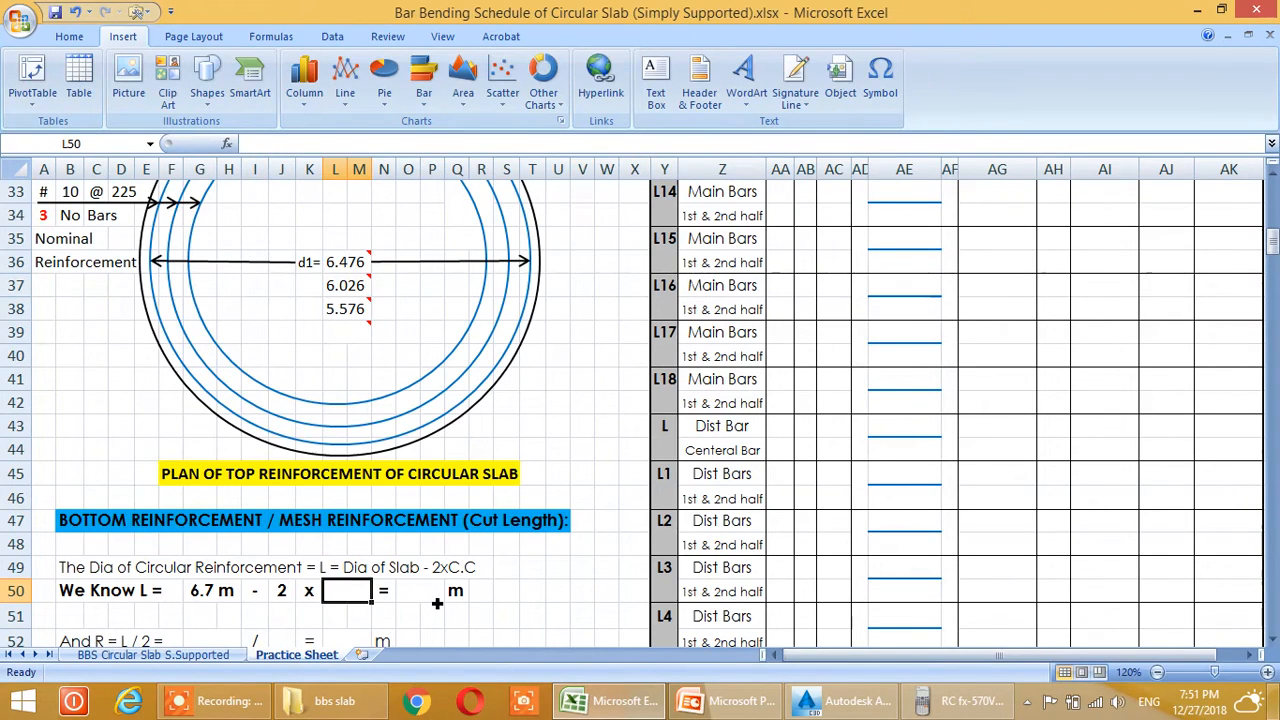
text(=)
scroll(143, 563, up, 7)
click(207, 340)
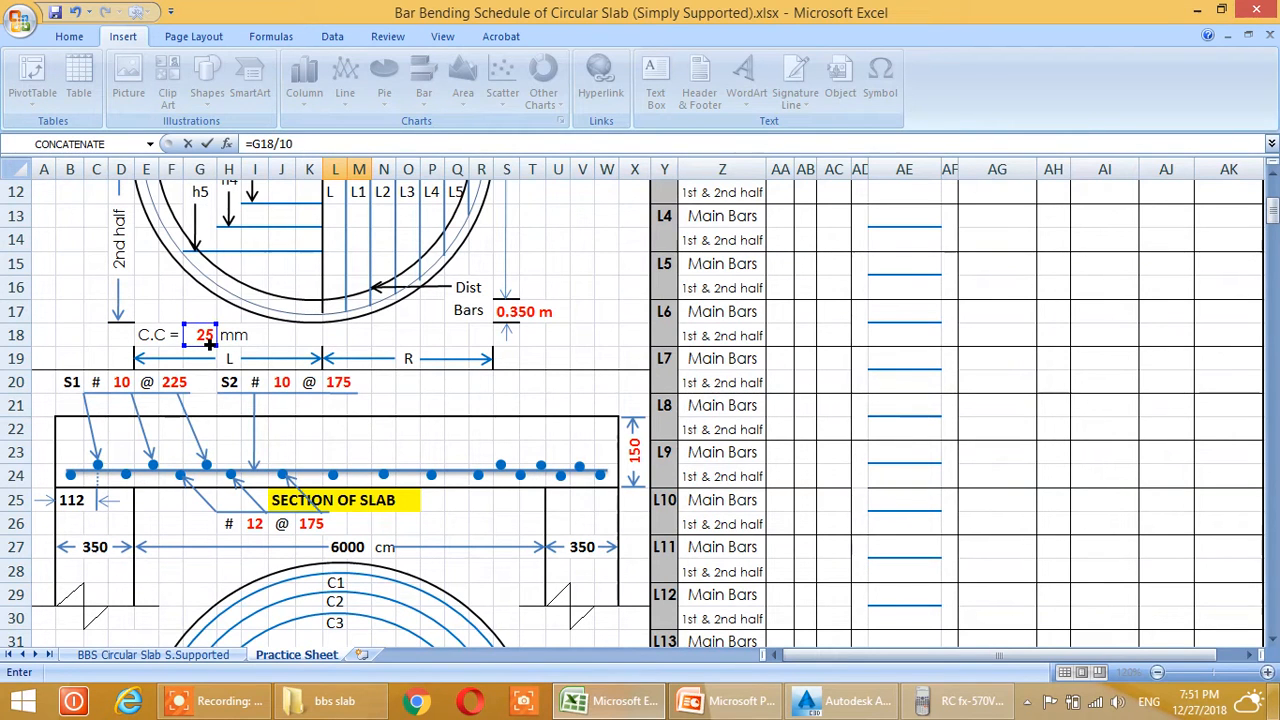
text(/1000)
scroll(300, 450, down, 7)
key(Return)
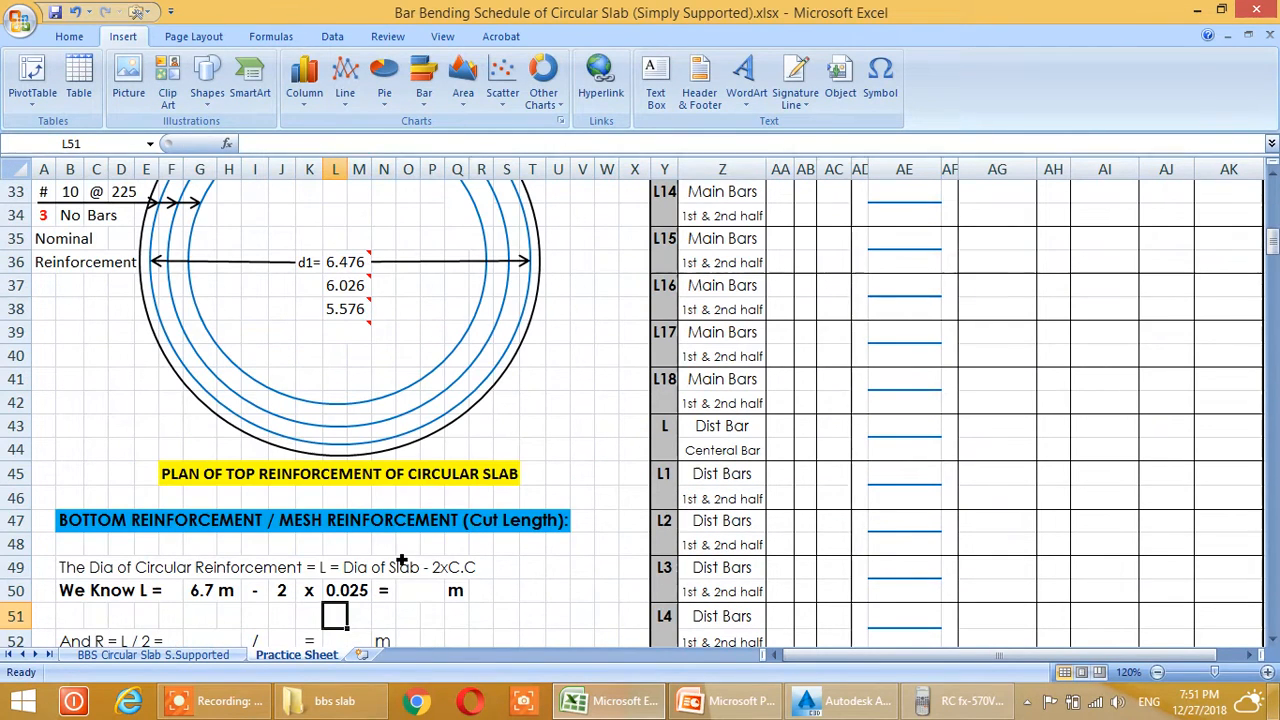
Calculate the circular reinforcement diameter L in O50 as slab diameter minus twice the cover, using =G50-J50*L50
click(420, 592)
text(=)
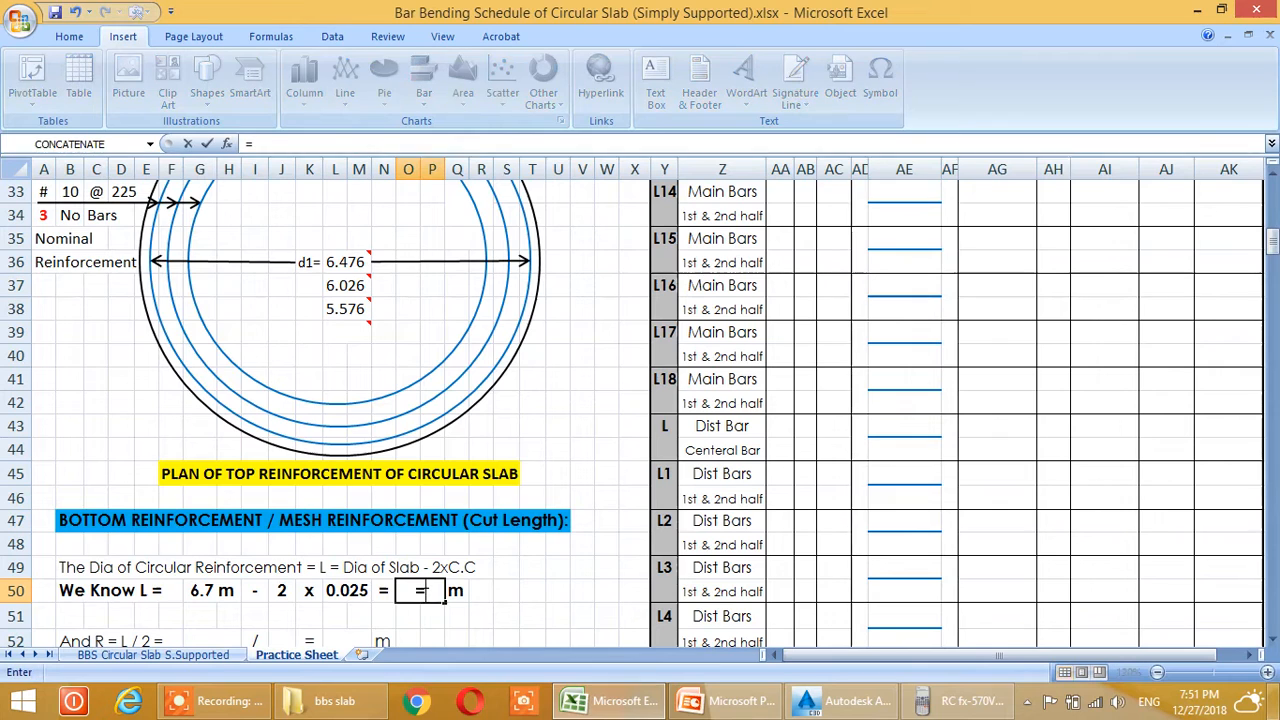
click(212, 596)
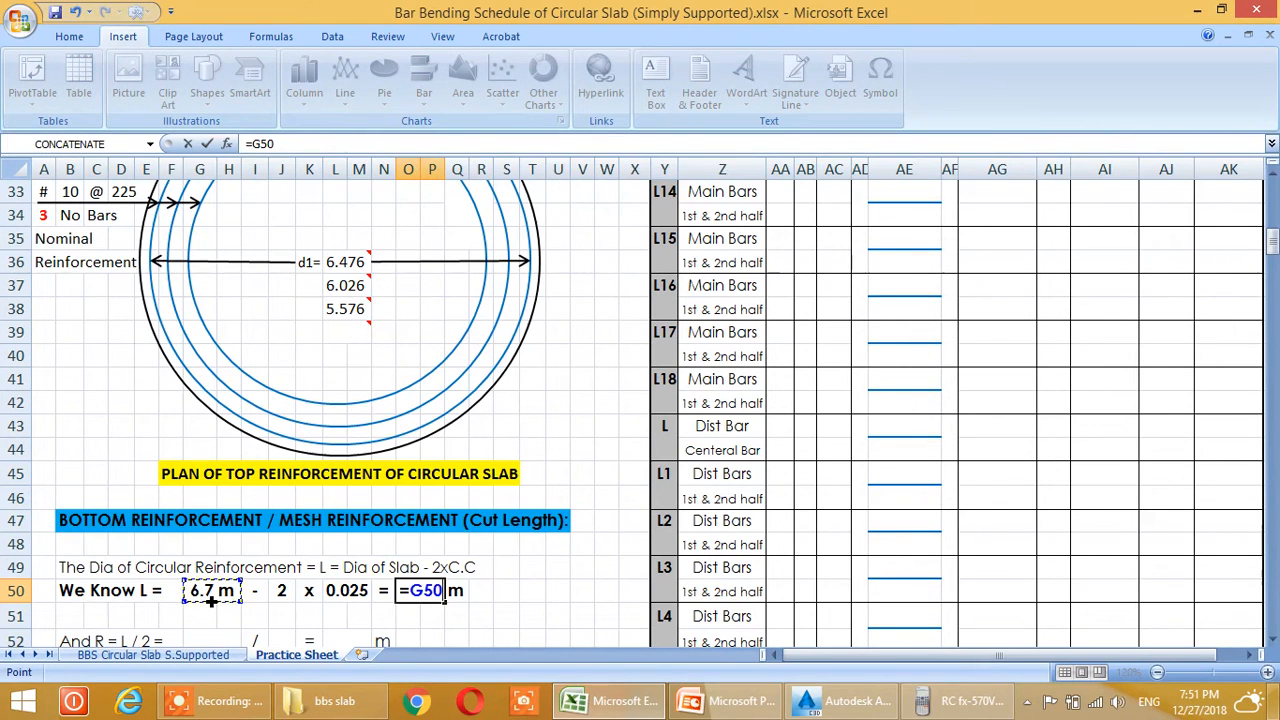
text(-)
click(281, 596)
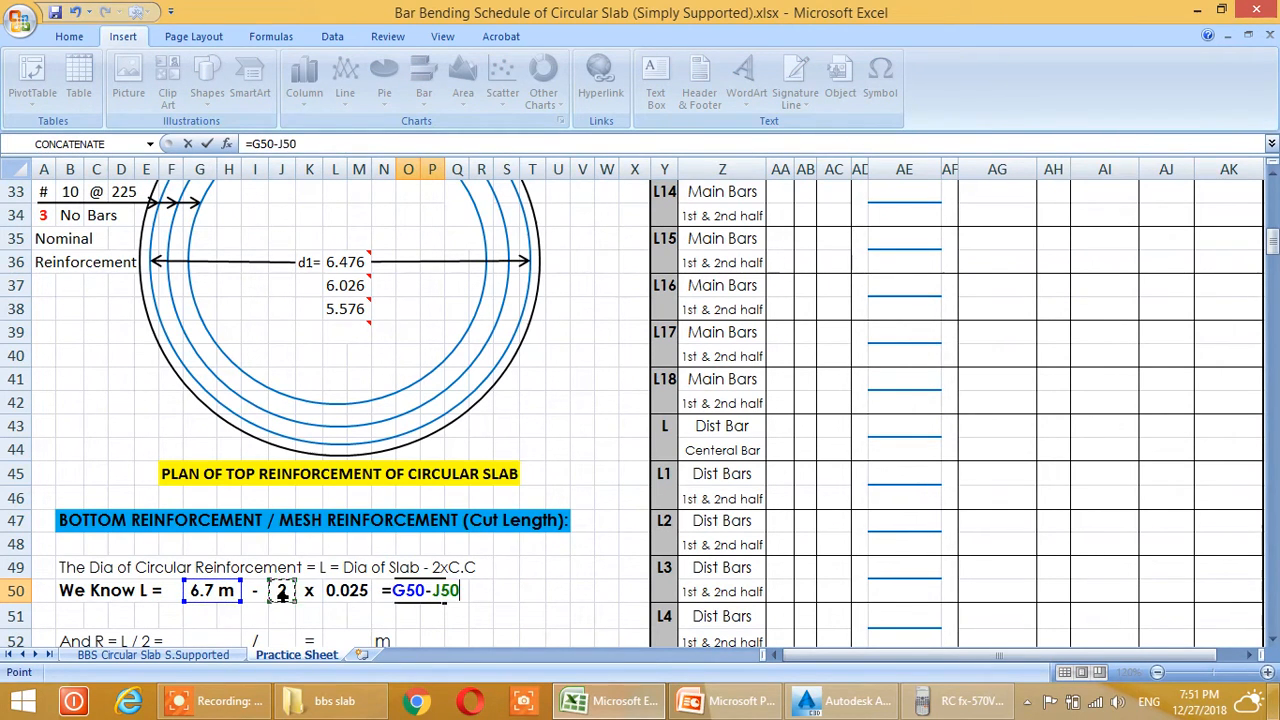
text(*)
click(349, 596)
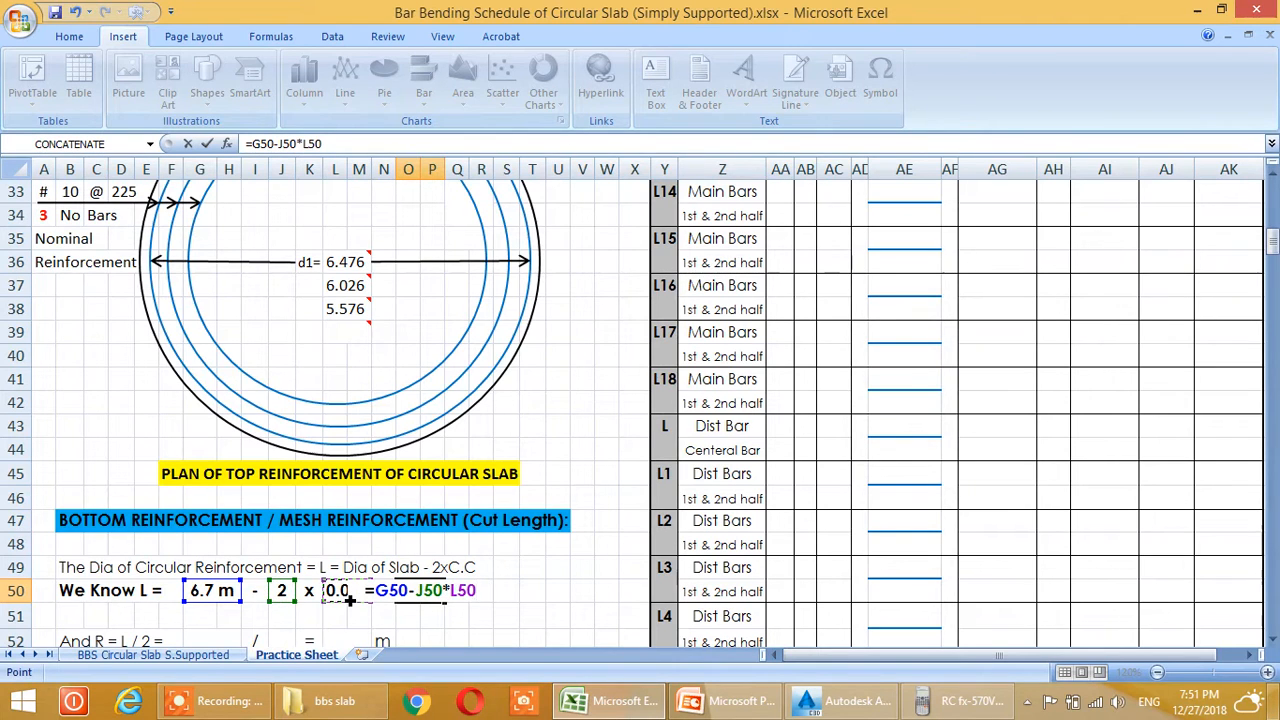
key(Return)
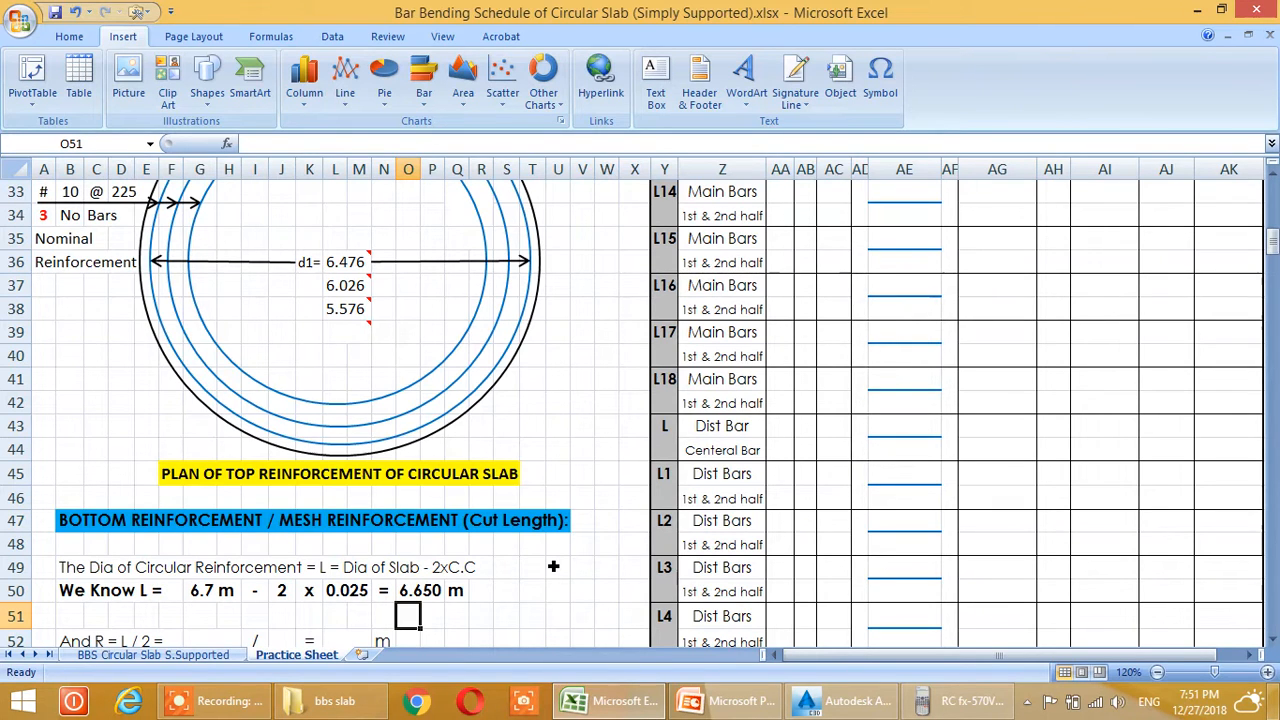
Examine how L and R in the cut length calculation relate to the bottom reinforcement plan of the slab
scroll(553, 566, down, 3)
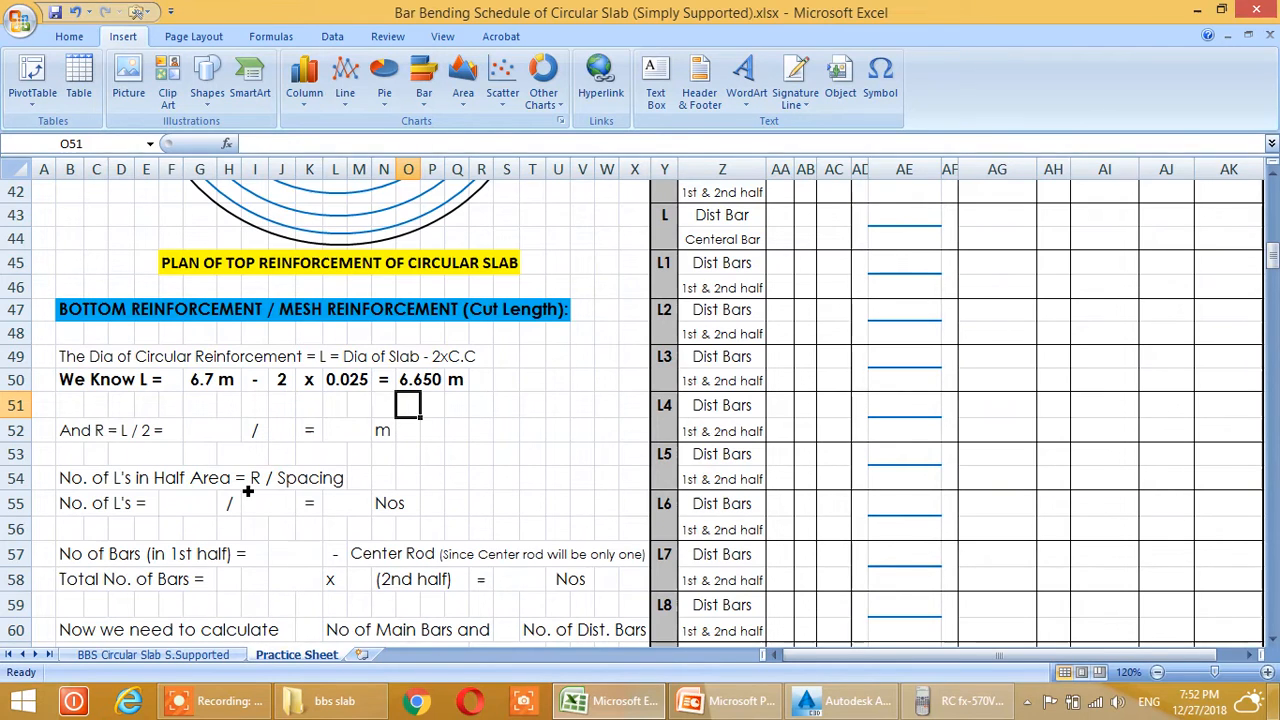
scroll(255, 477, up, 4)
scroll(249, 495, up, 10)
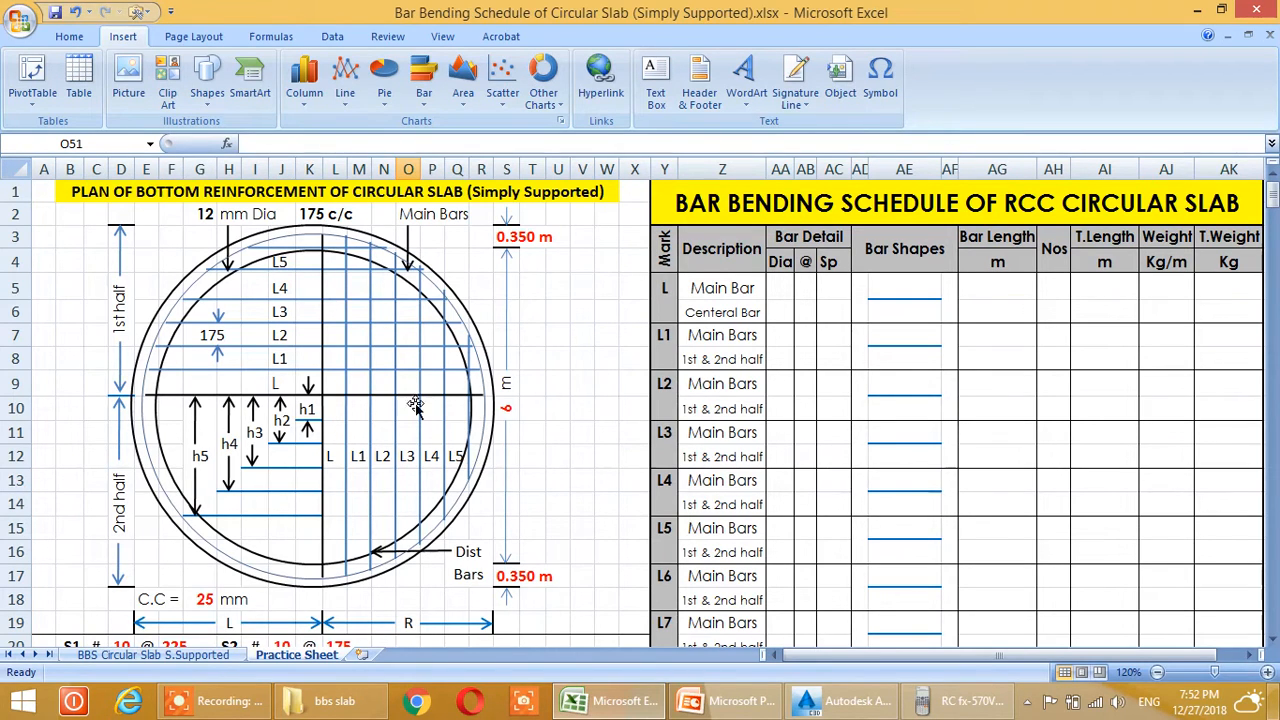
scroll(338, 437, down, 13)
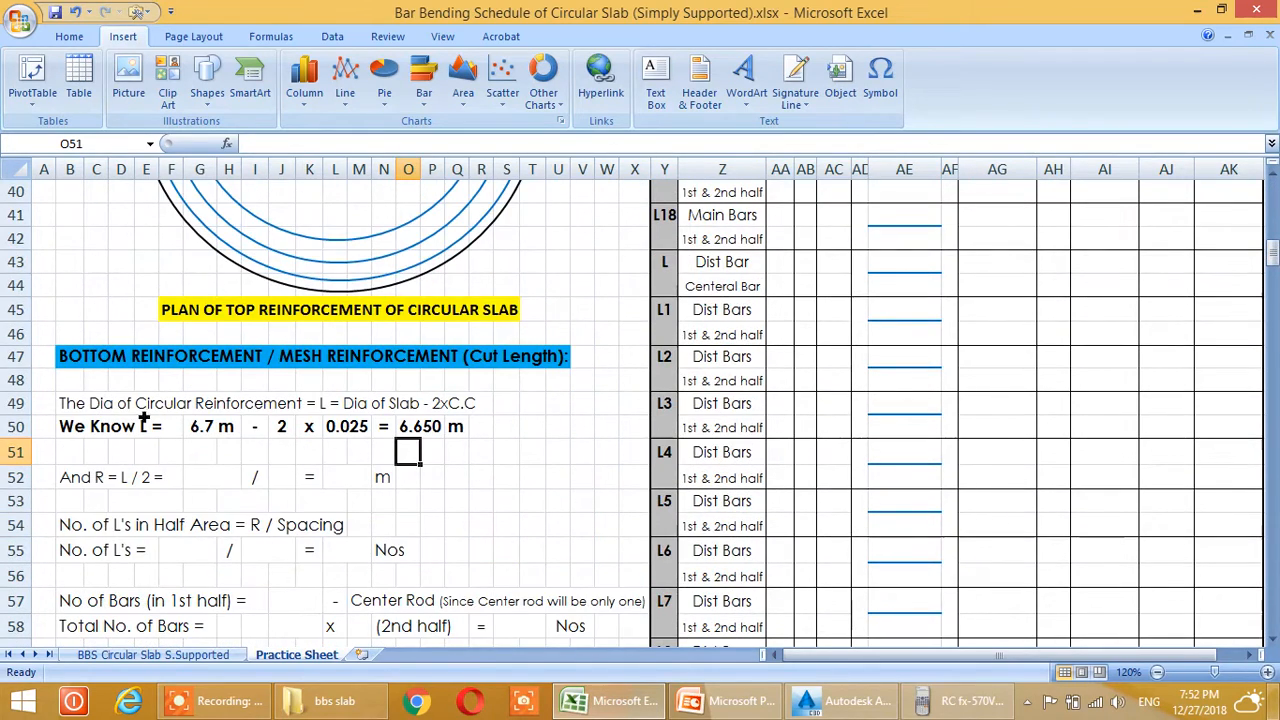
scroll(289, 448, up, 3)
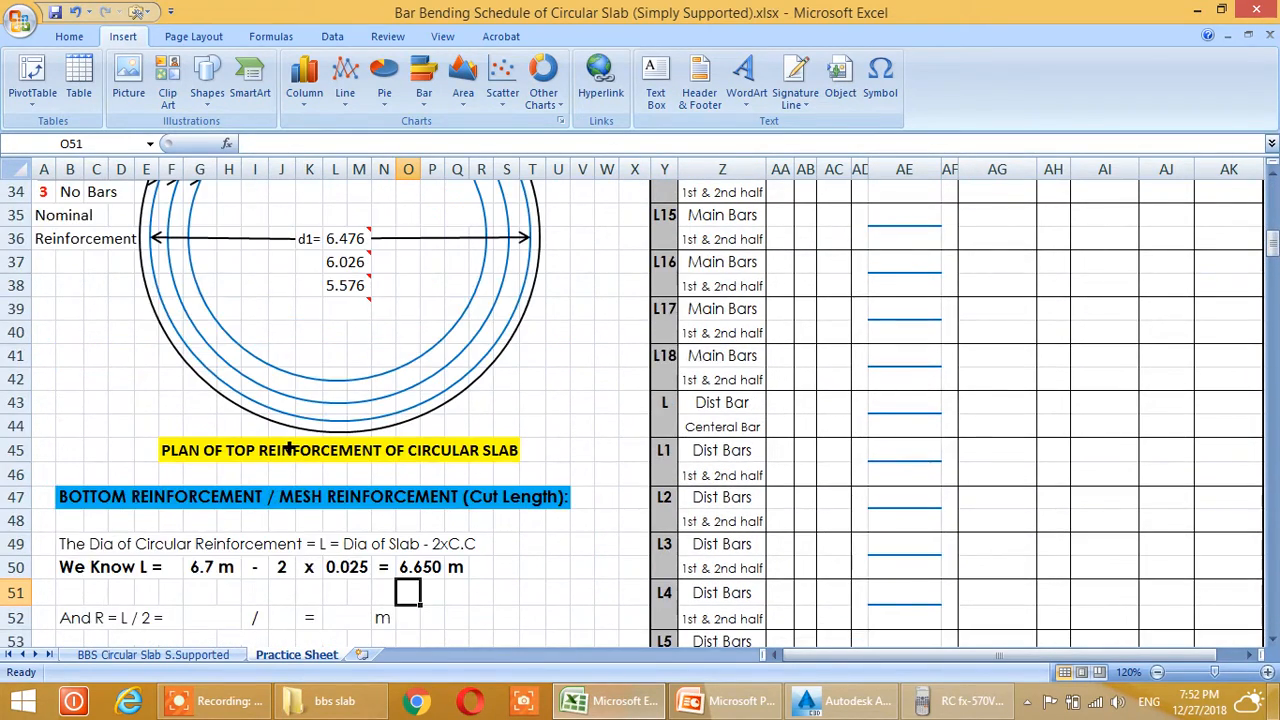
scroll(291, 449, up, 9)
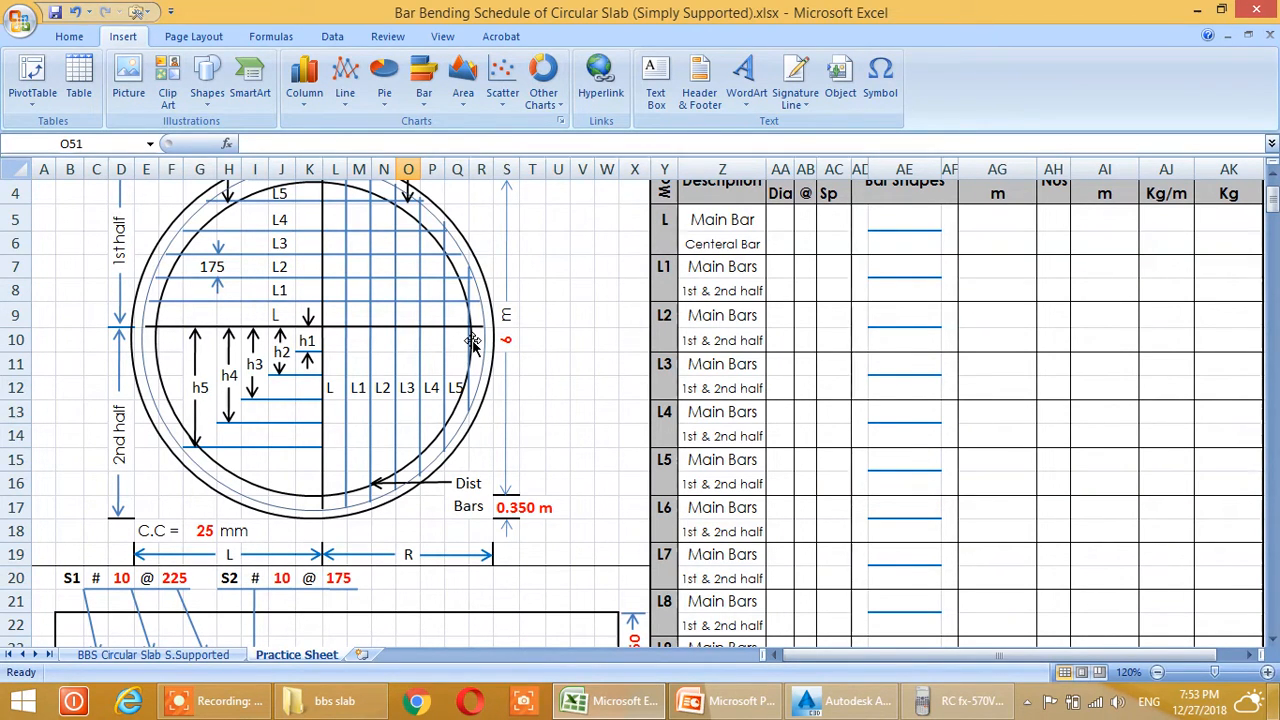
scroll(438, 320, down, 3)
scroll(435, 314, down, 10)
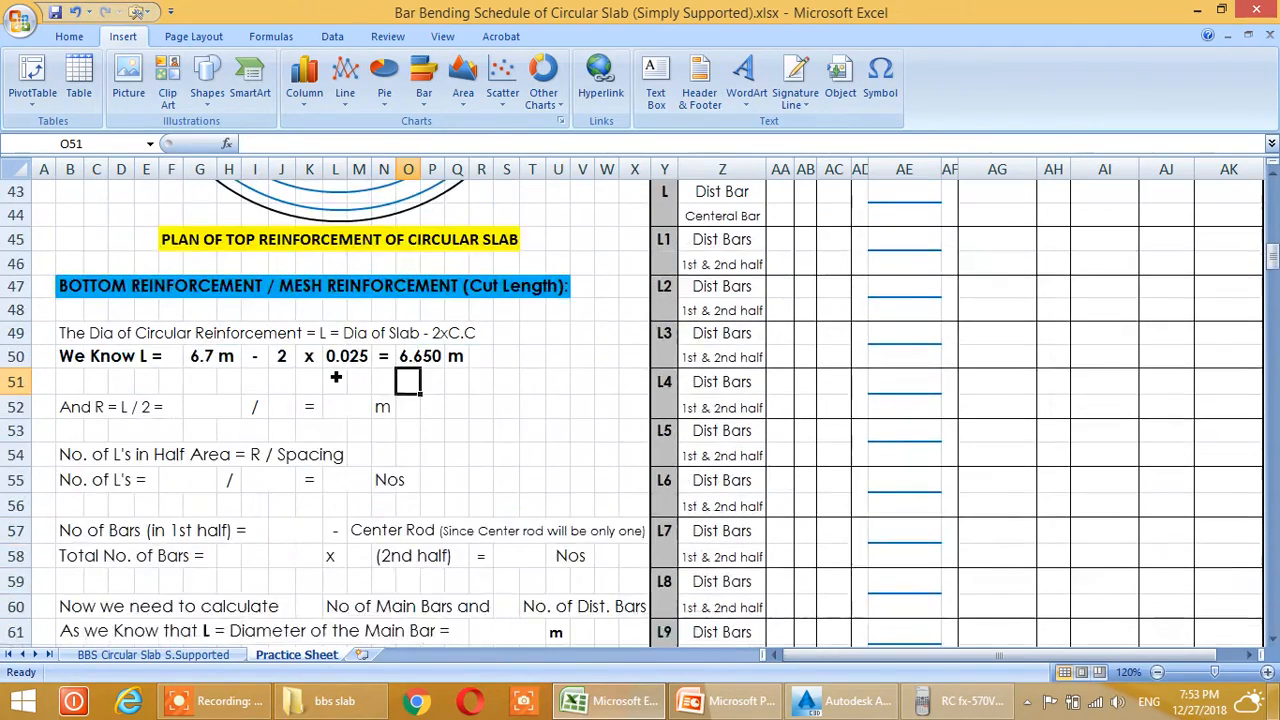
Bring the reinforcement diameter L into the radius calculation by linking G52 to it with =O50
scroll(336, 377, down, 1)
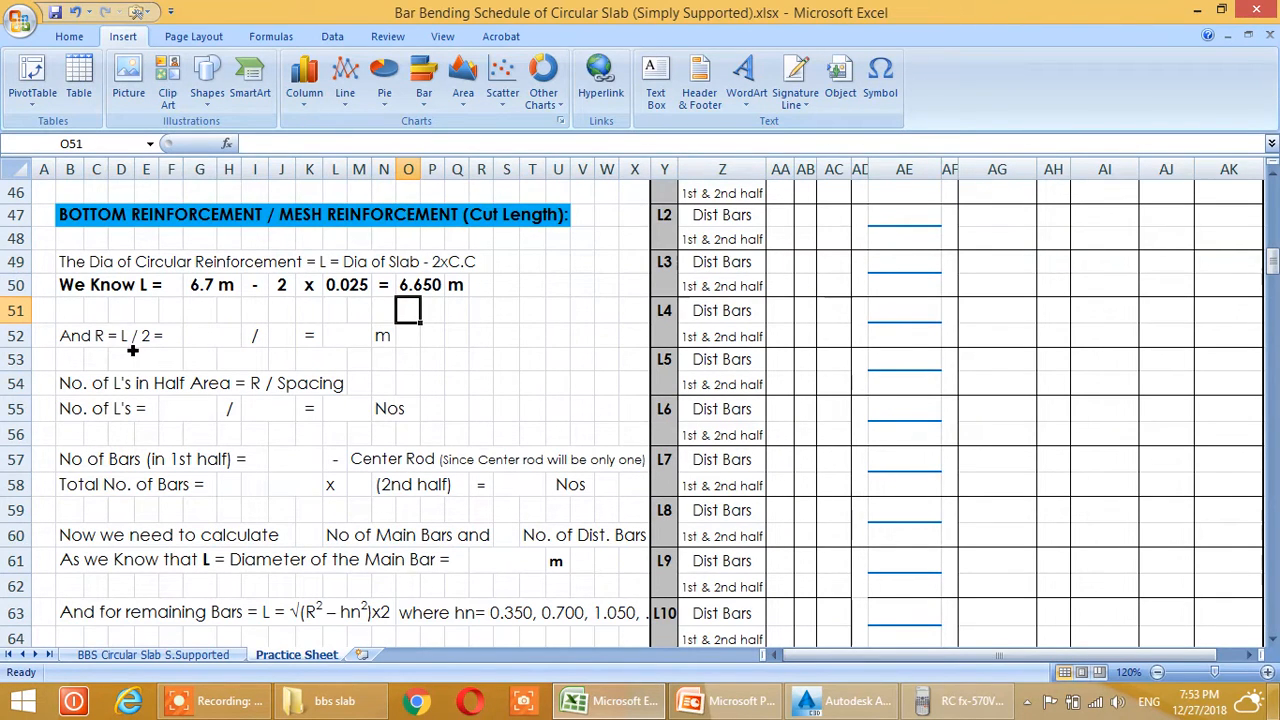
click(224, 346)
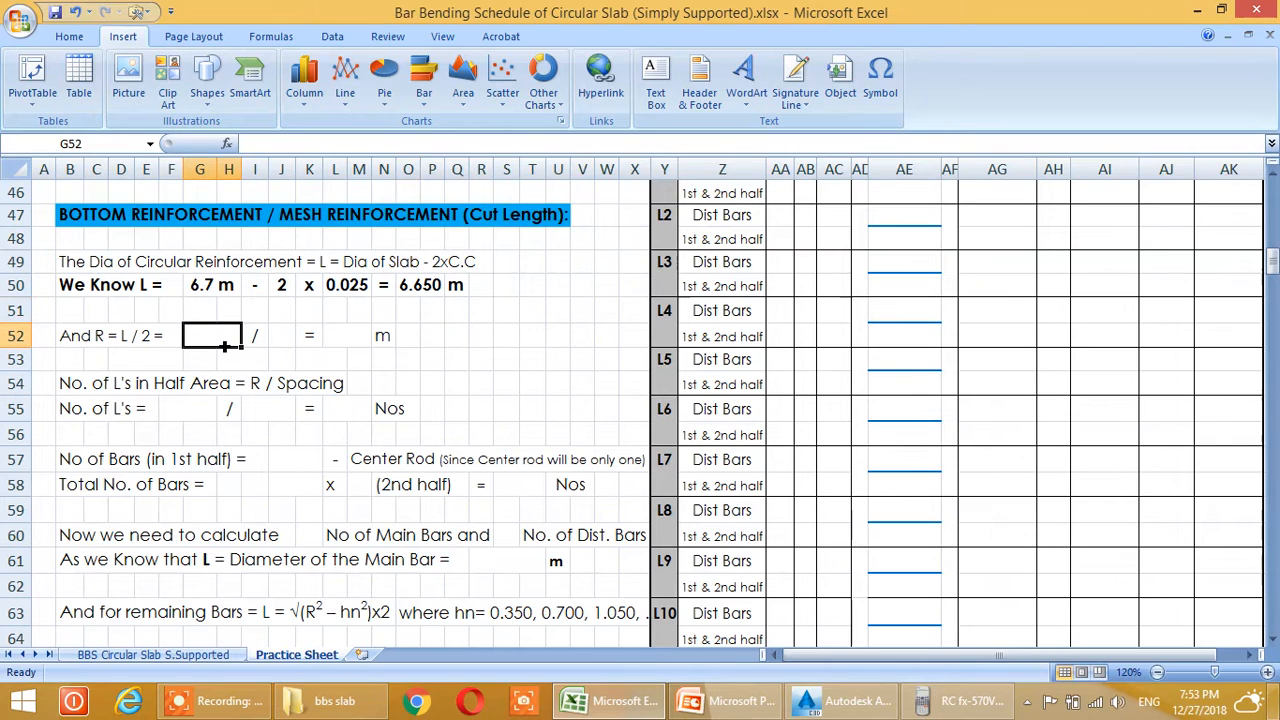
text(=)
click(420, 287)
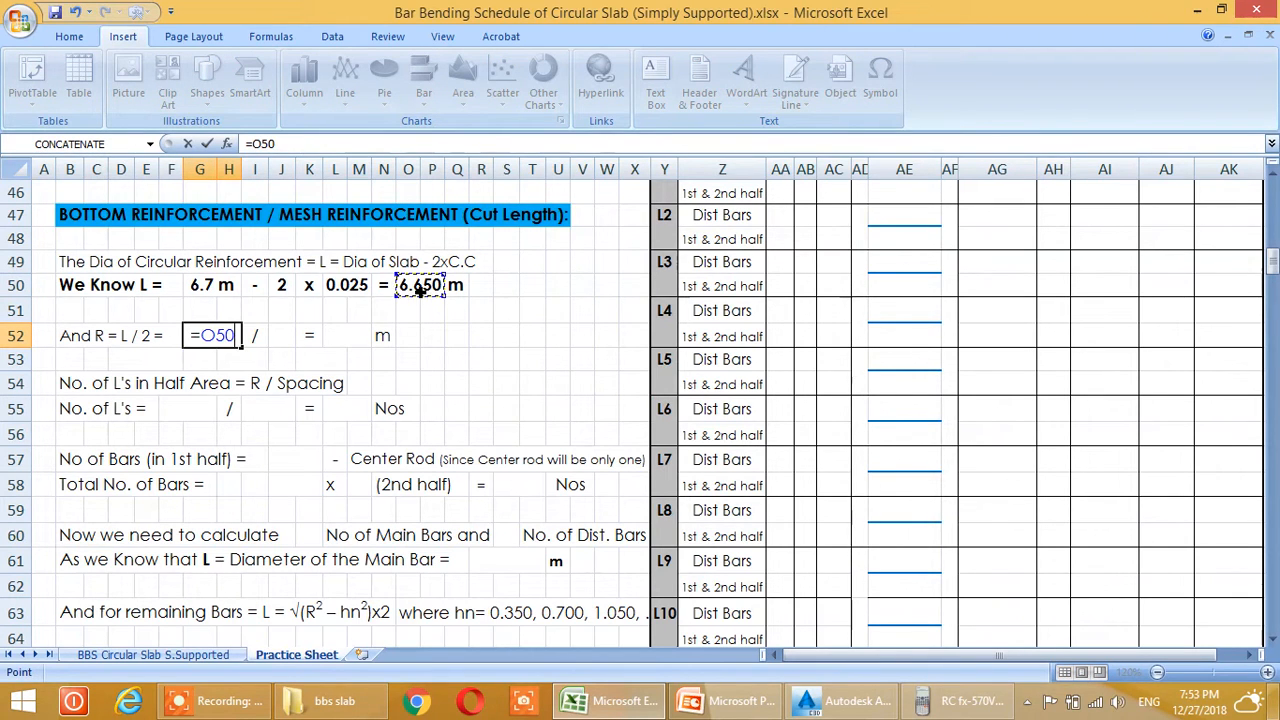
key(Return)
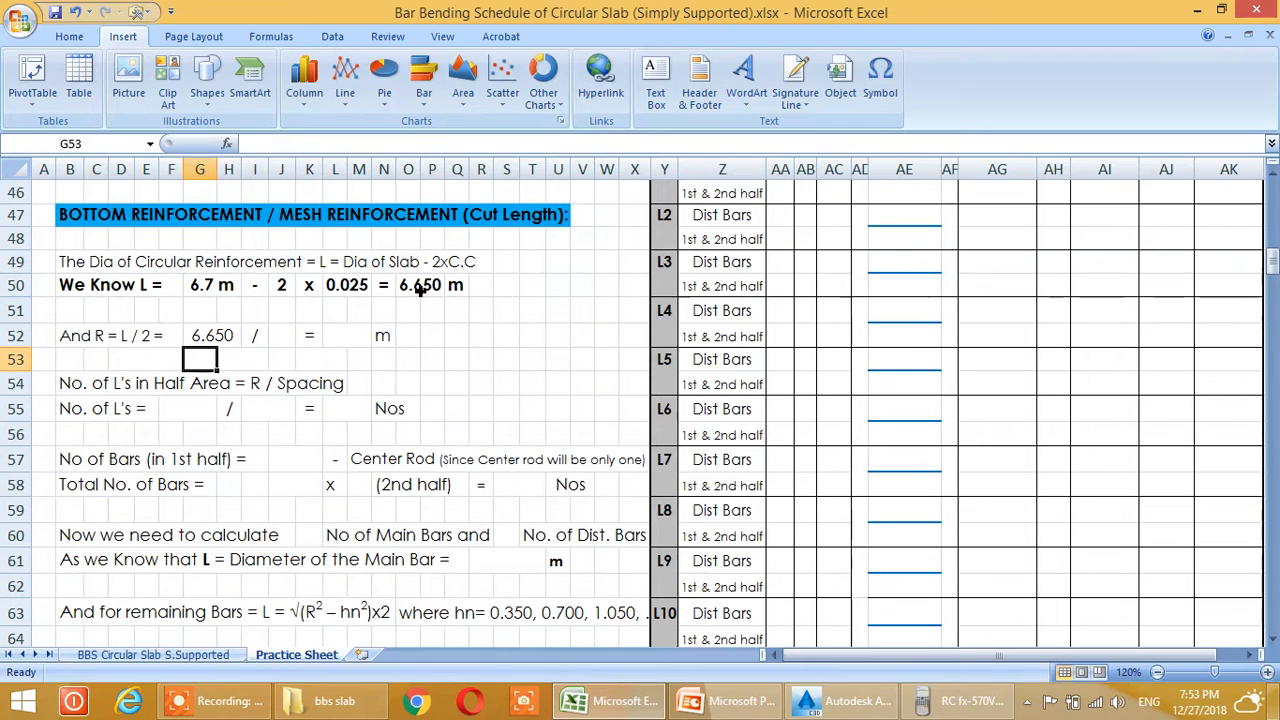
Enter 2 as the divisor in J52 and calculate the radius R in L52 with =G52/J52
click(292, 338)
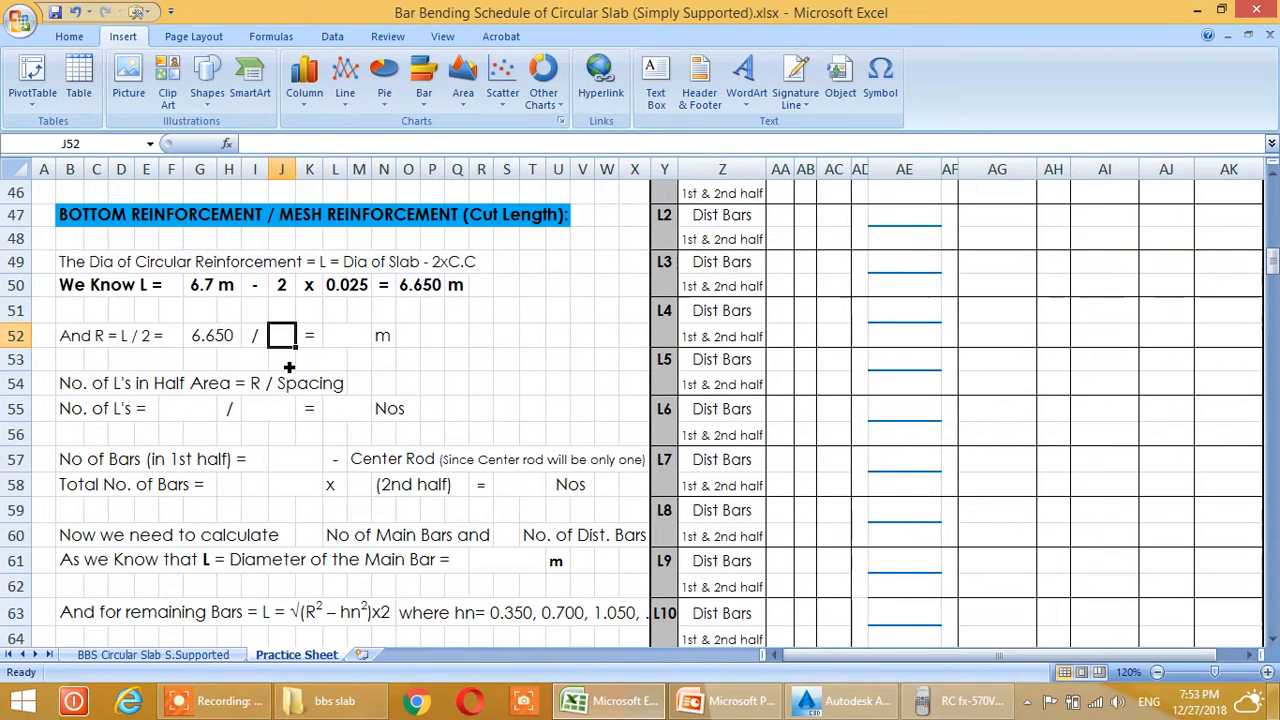
text(2)
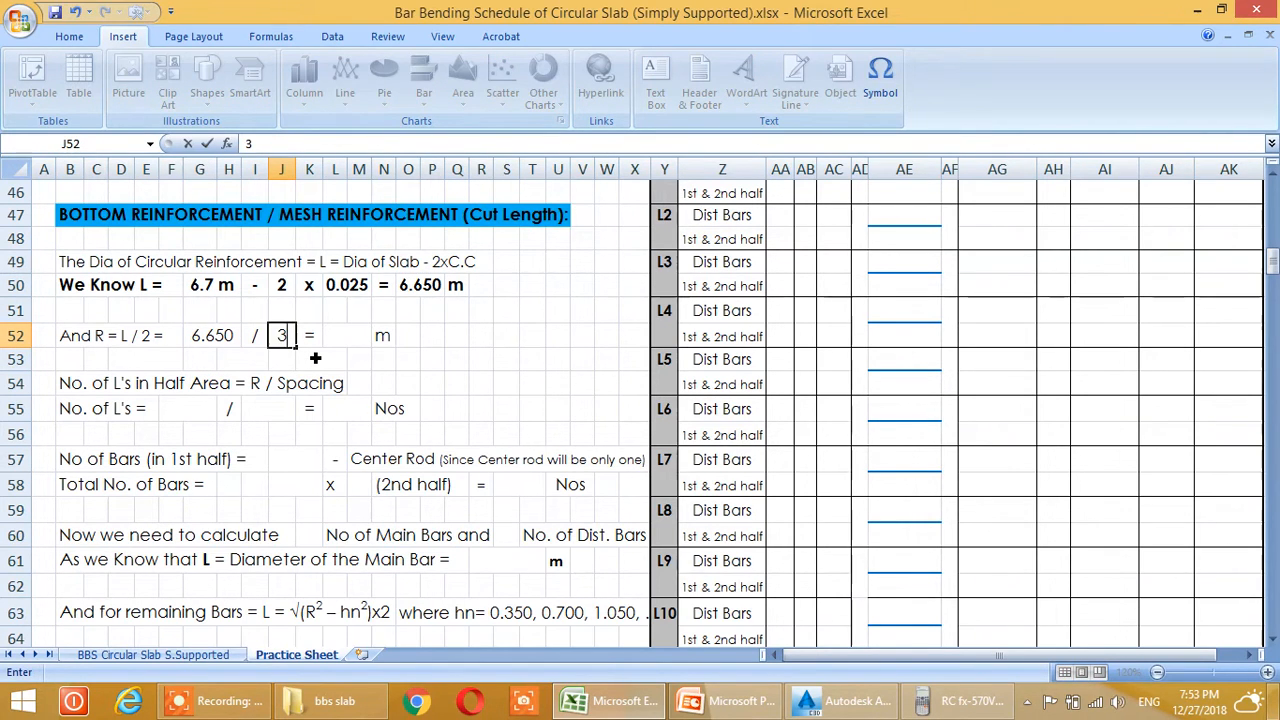
key(Return)
click(345, 338)
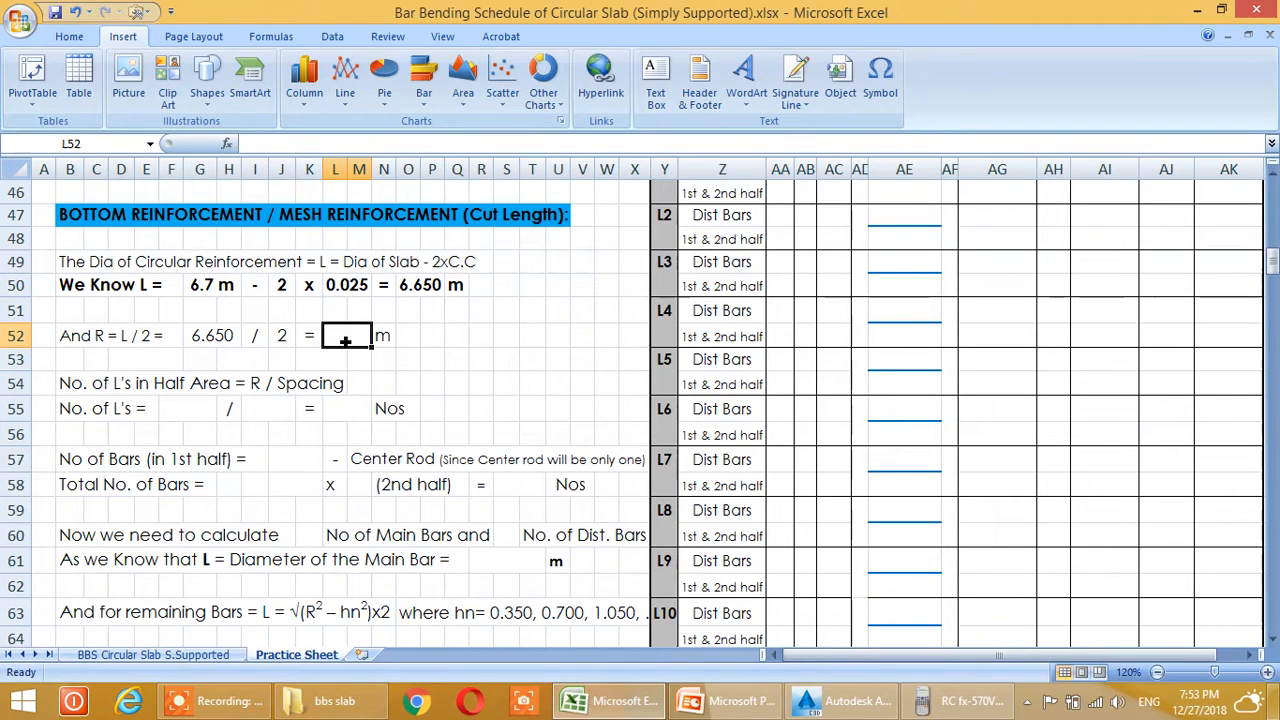
text(=)
click(226, 334)
text(/)
click(287, 342)
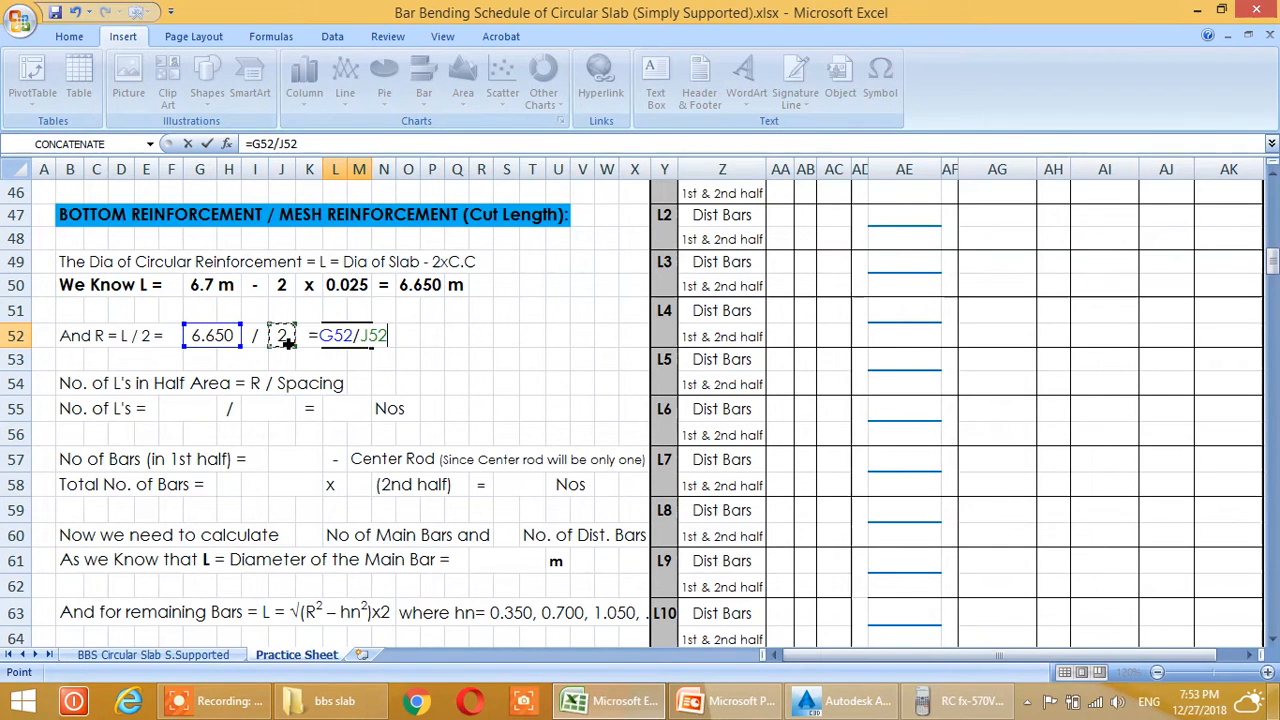
key(Return)
click(468, 339)
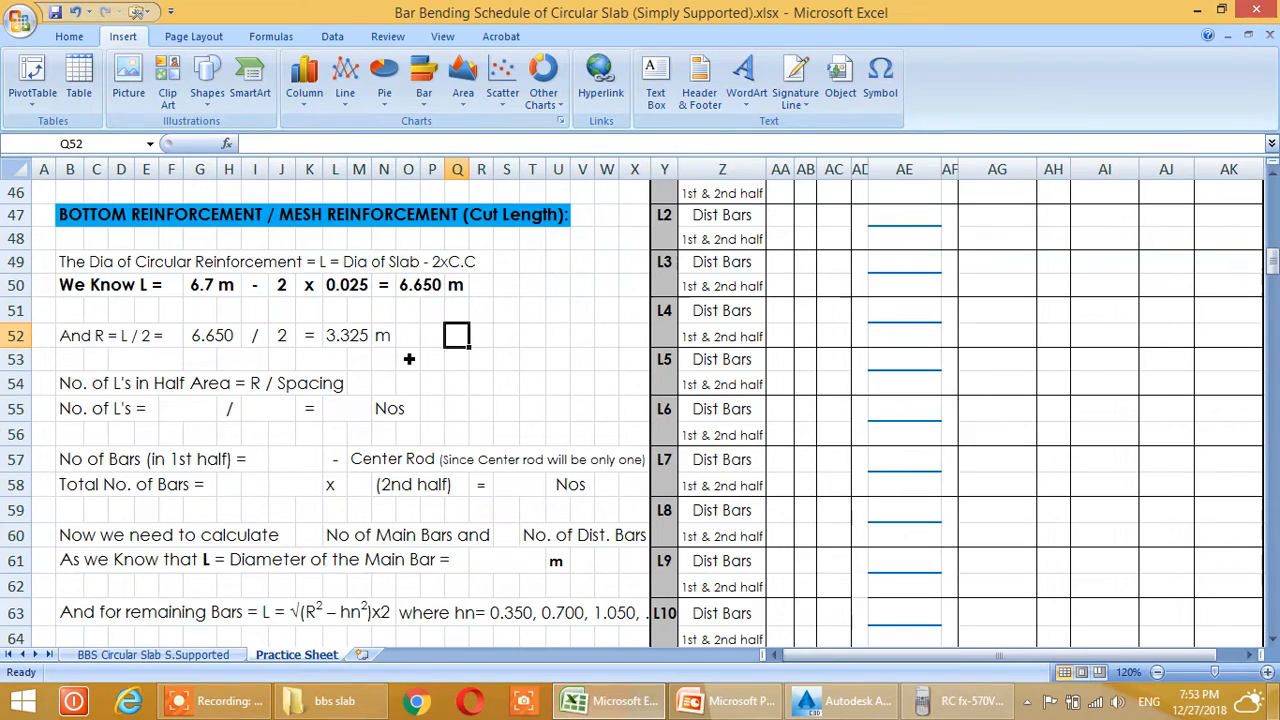
Bring the radius R into the number of L's calculation by linking F55 to it with =L52
scroll(409, 358, up, 15)
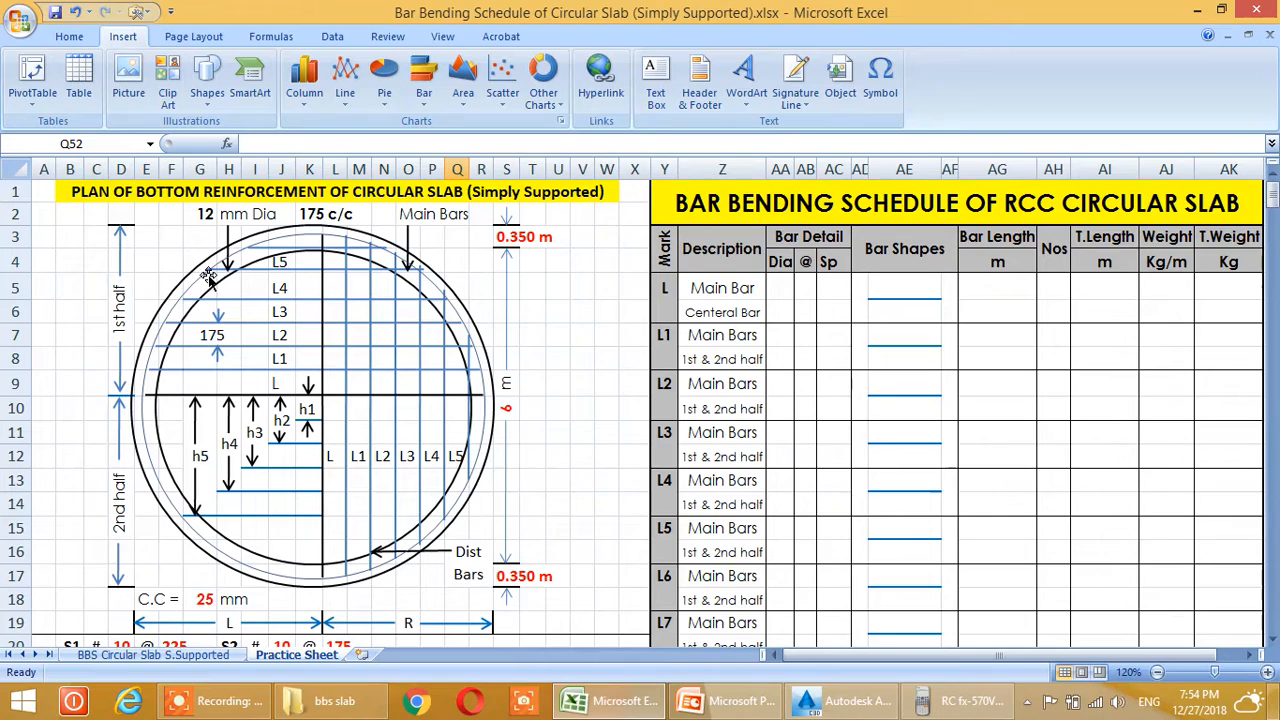
scroll(210, 280, down, 15)
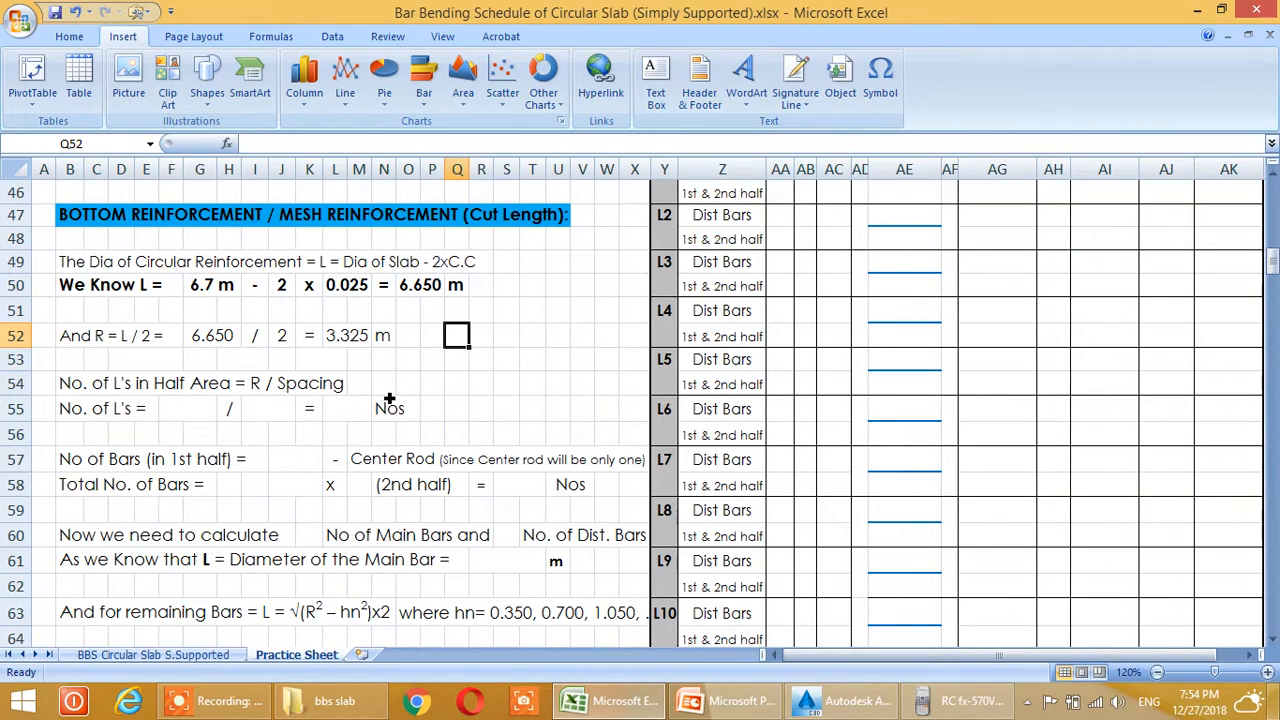
click(197, 416)
text(=)
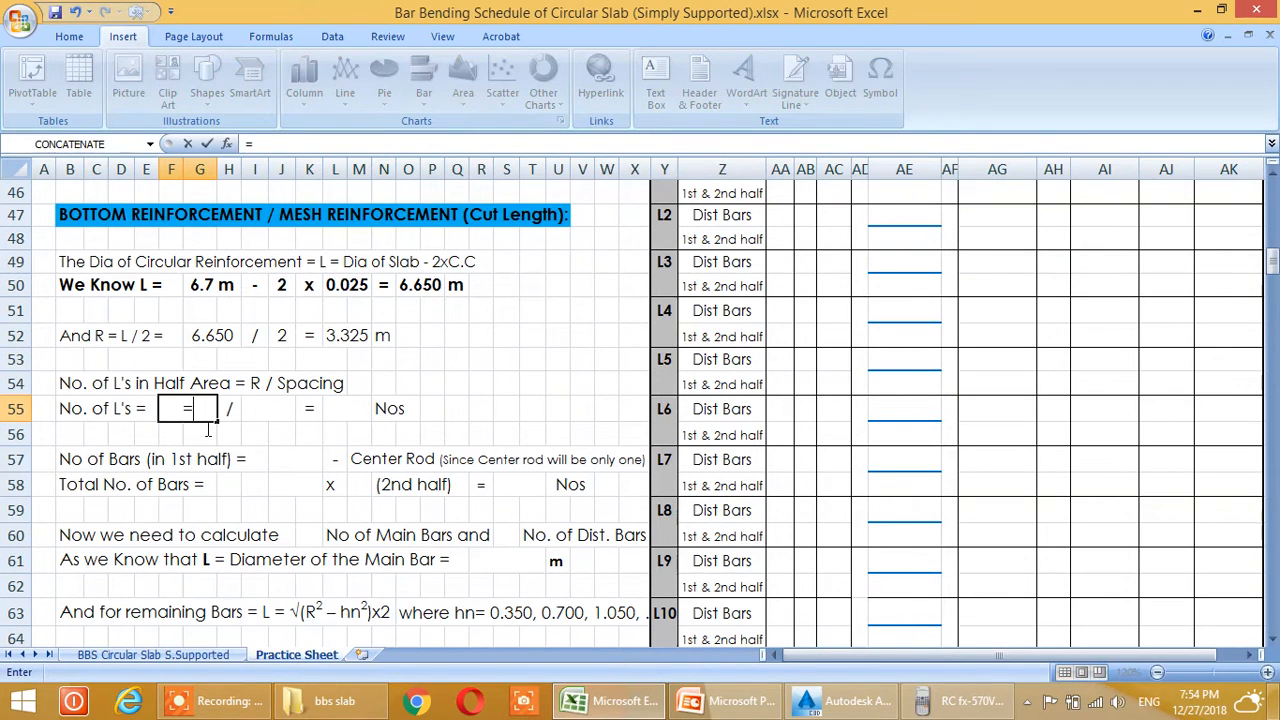
click(345, 336)
key(Return)
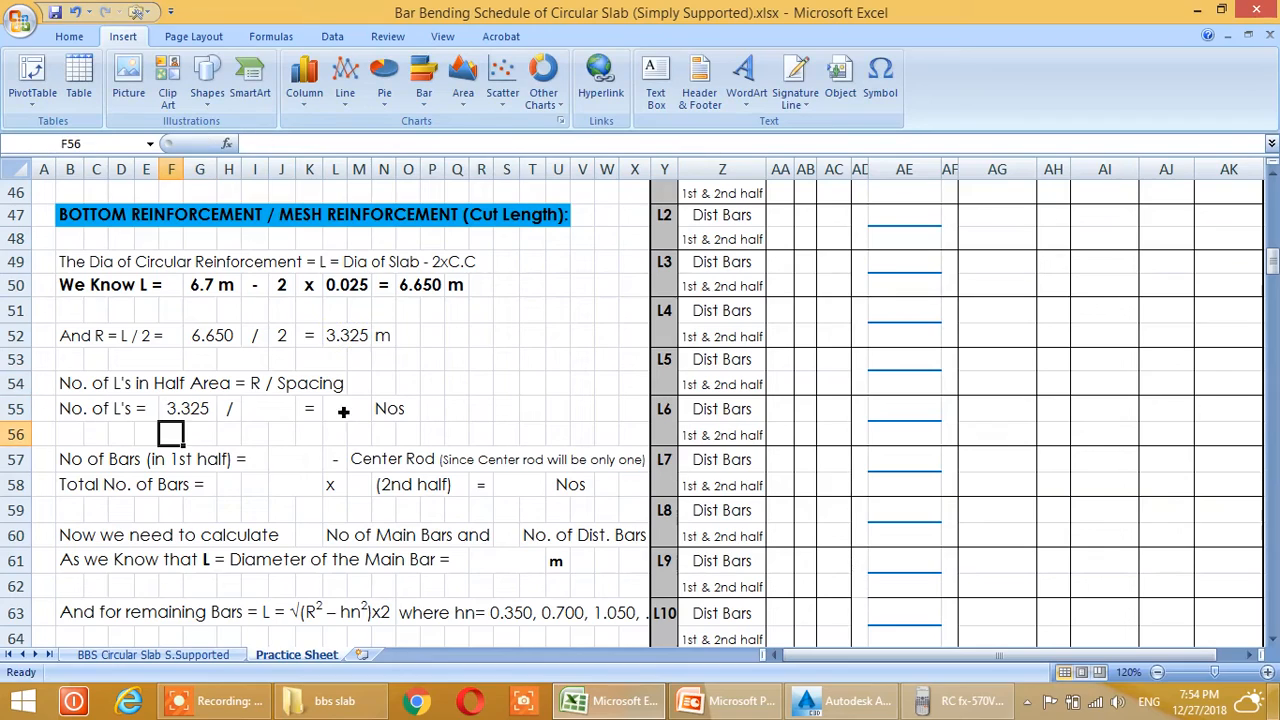
Convert the main bar spacing from the bottom reinforcement plan to metres in I55 with =K2/1000
click(299, 455)
key(Up)
key(Up)
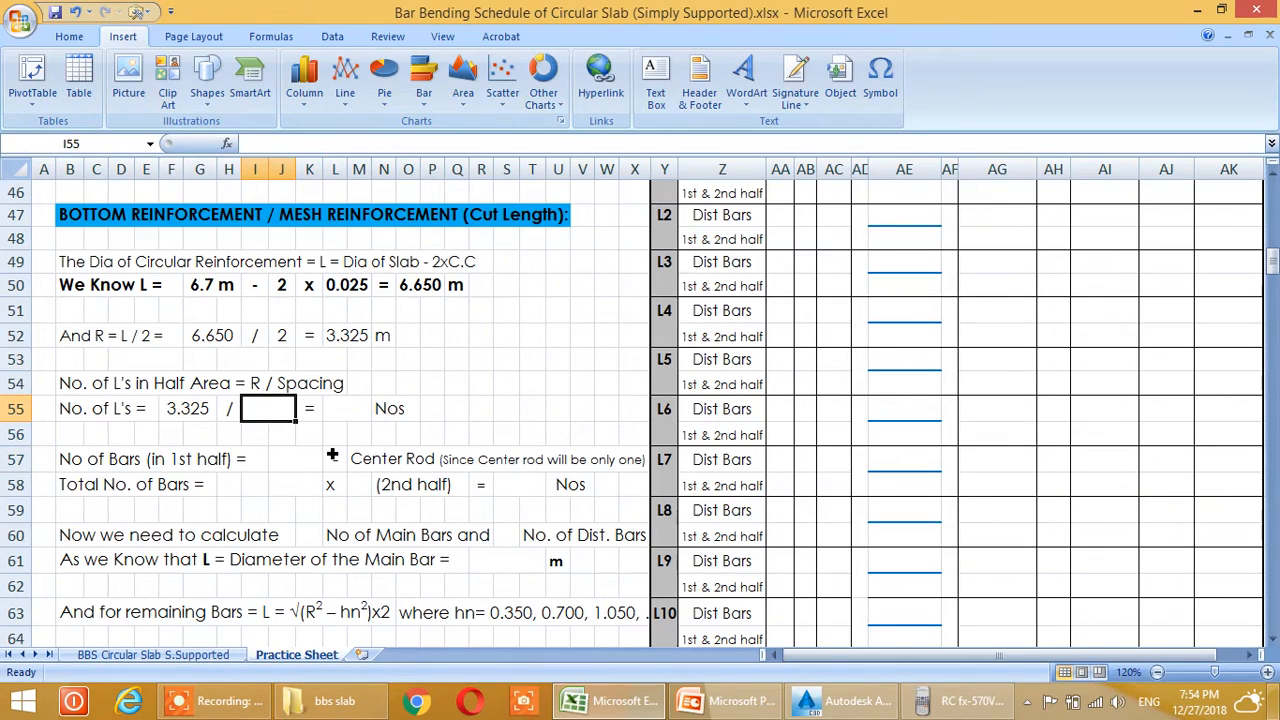
text(=)
scroll(332, 455, up, 15)
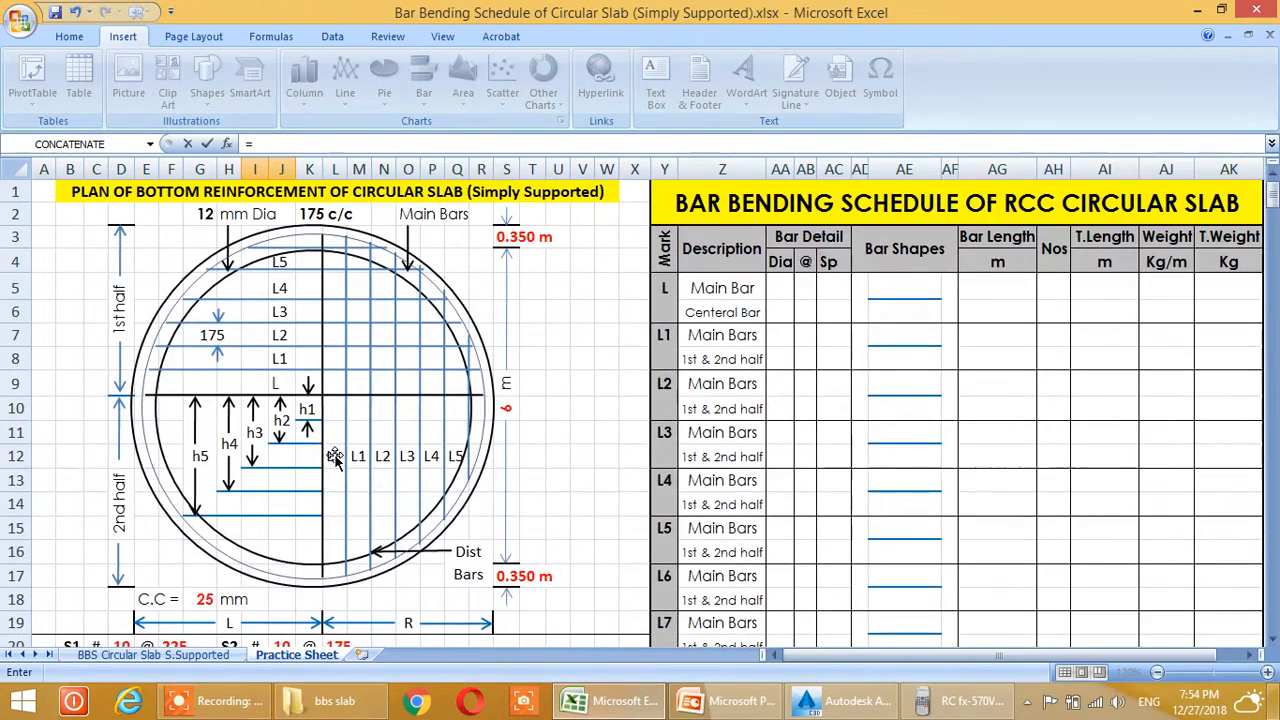
click(325, 216)
text(/1000)
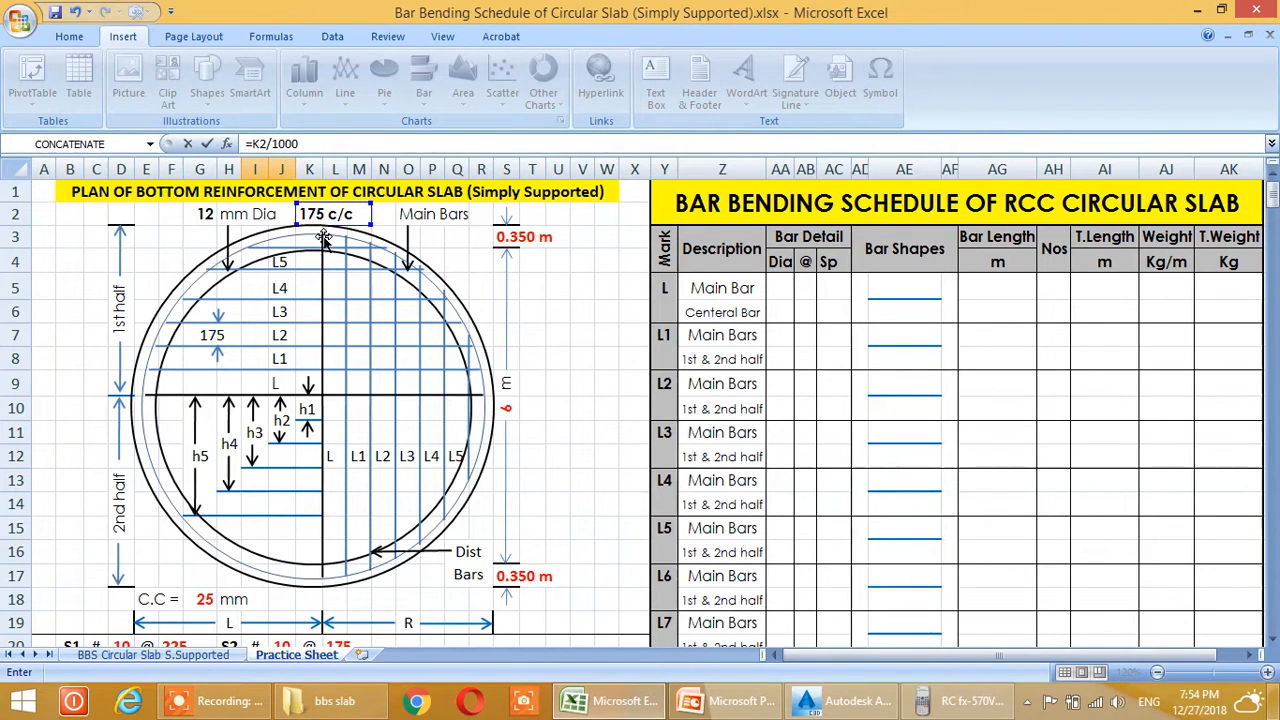
key(Return)
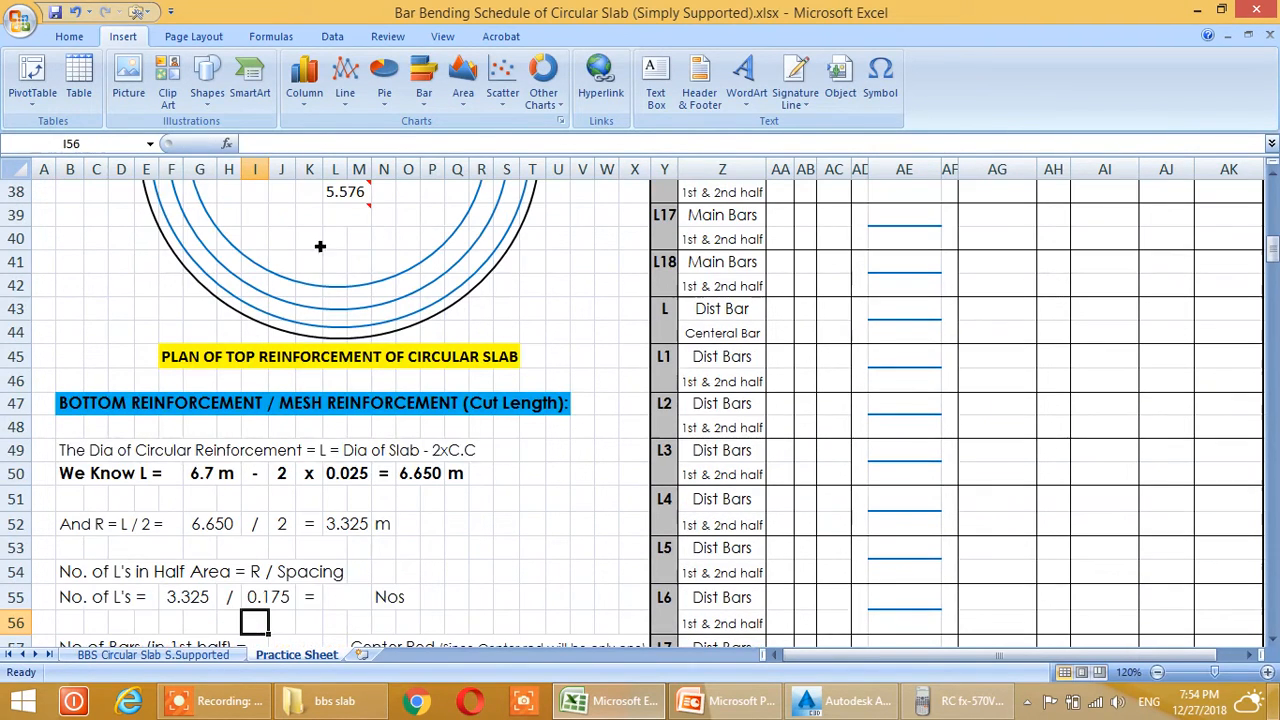
Calculate the number of L's in the half area in L55 as radius divided by spacing, using =F55/I55
click(352, 597)
text(=)
click(208, 599)
text(/)
click(268, 598)
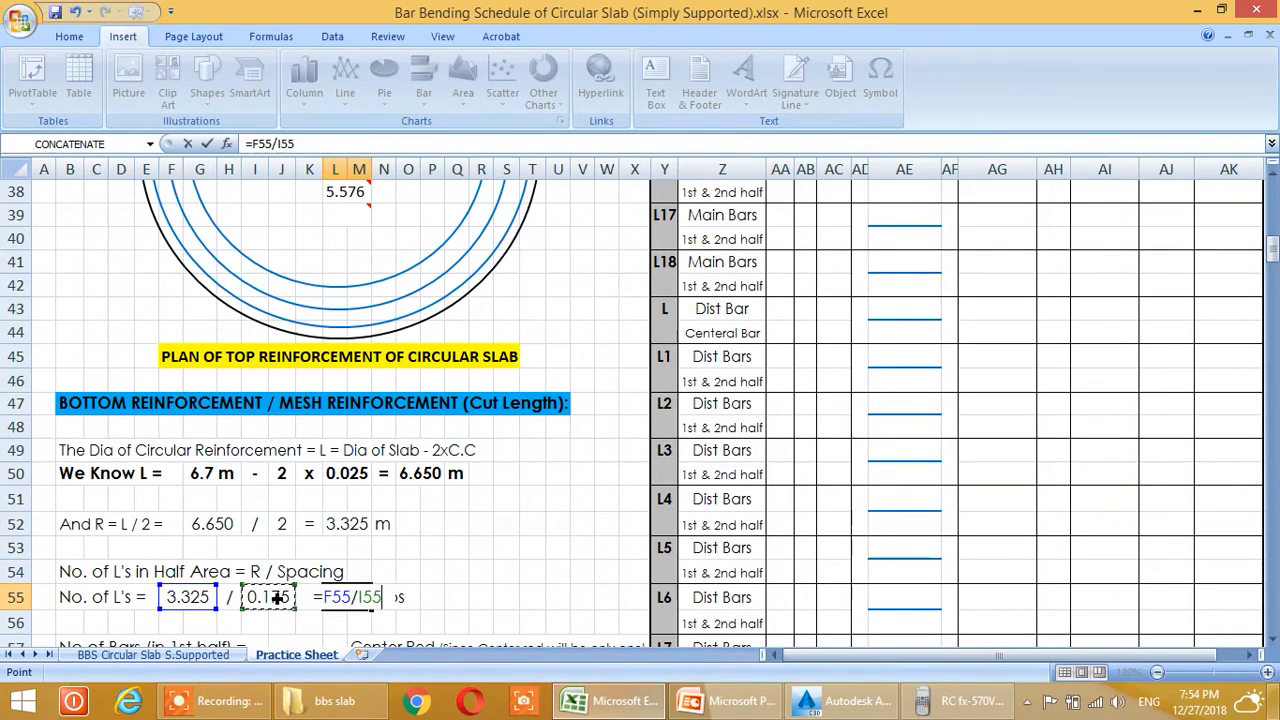
key(Return)
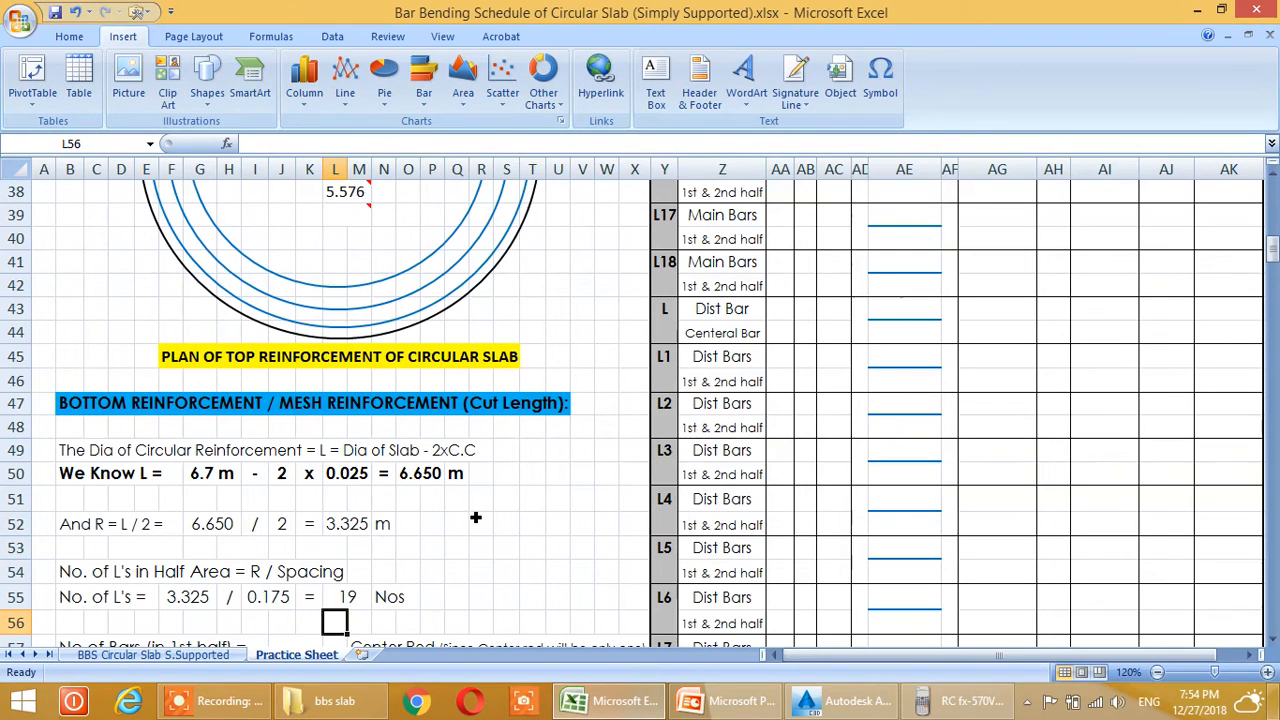
Examine how the number of L's in the half area relates to the bars in the bottom reinforcement plan
click(352, 601)
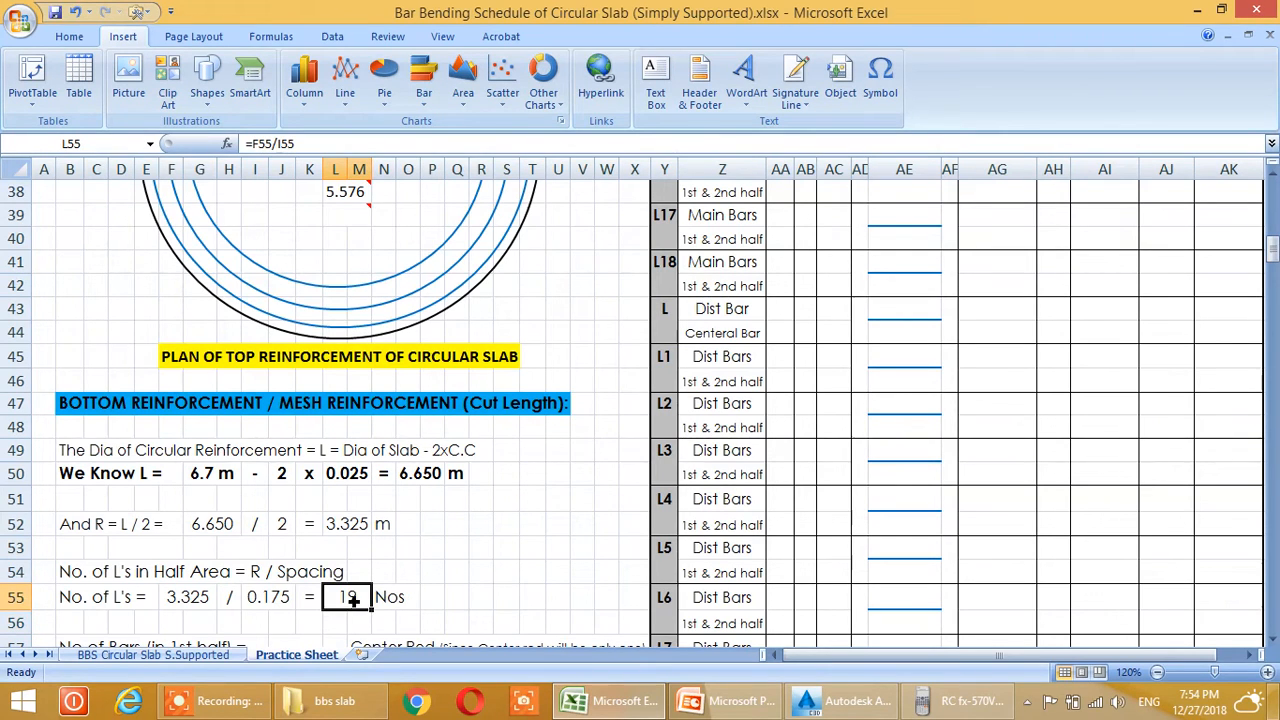
click(464, 531)
click(366, 601)
click(481, 547)
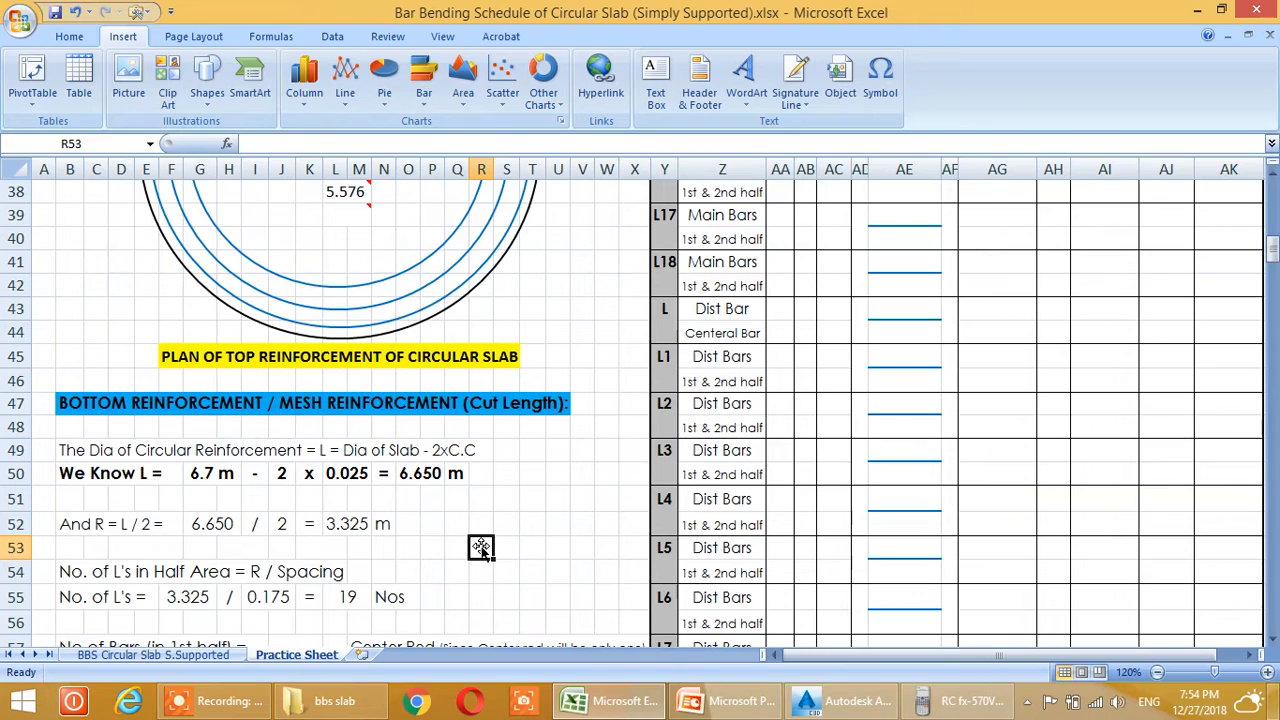
scroll(481, 548, up, 11)
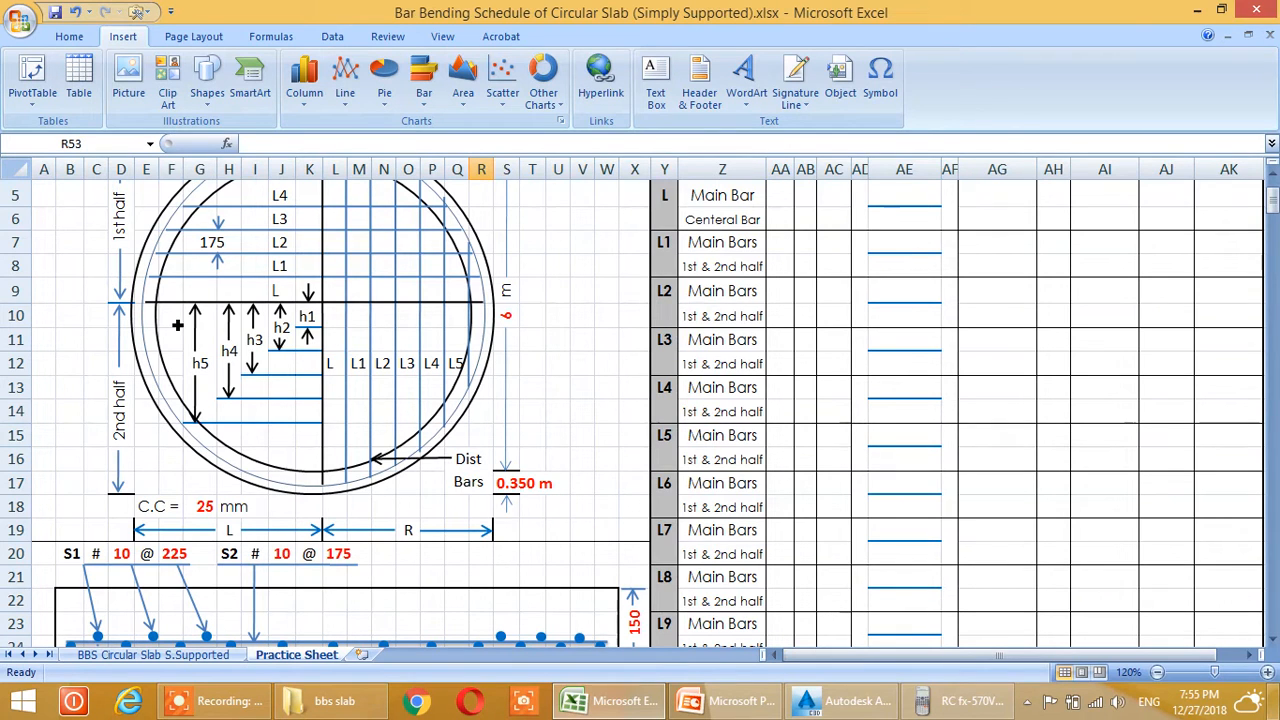
scroll(176, 338, down, 13)
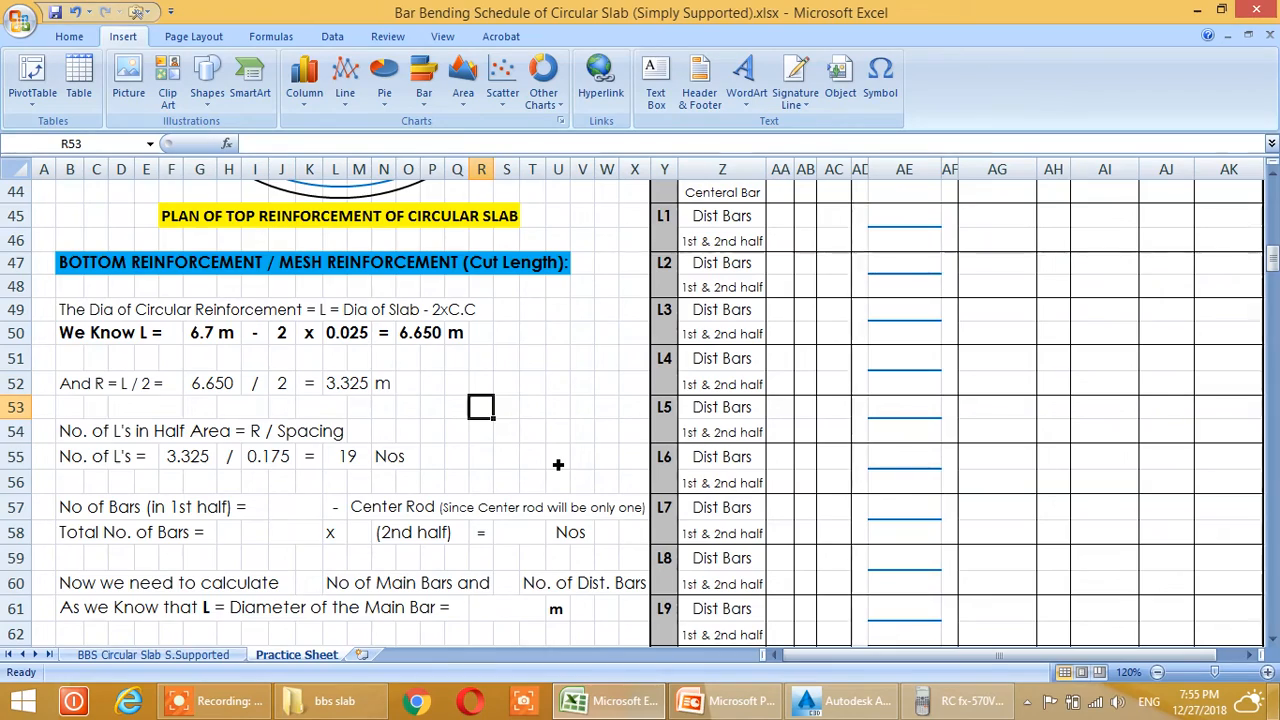
scroll(558, 464, up, 13)
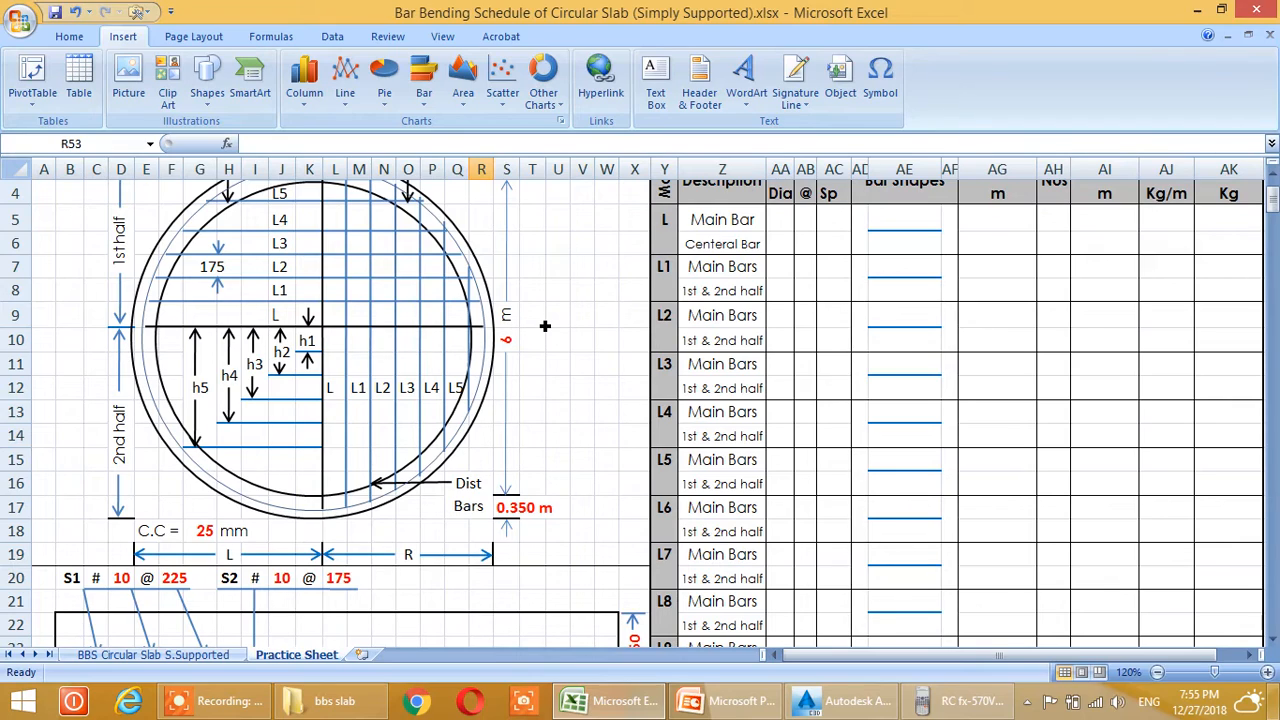
scroll(546, 327, down, 16)
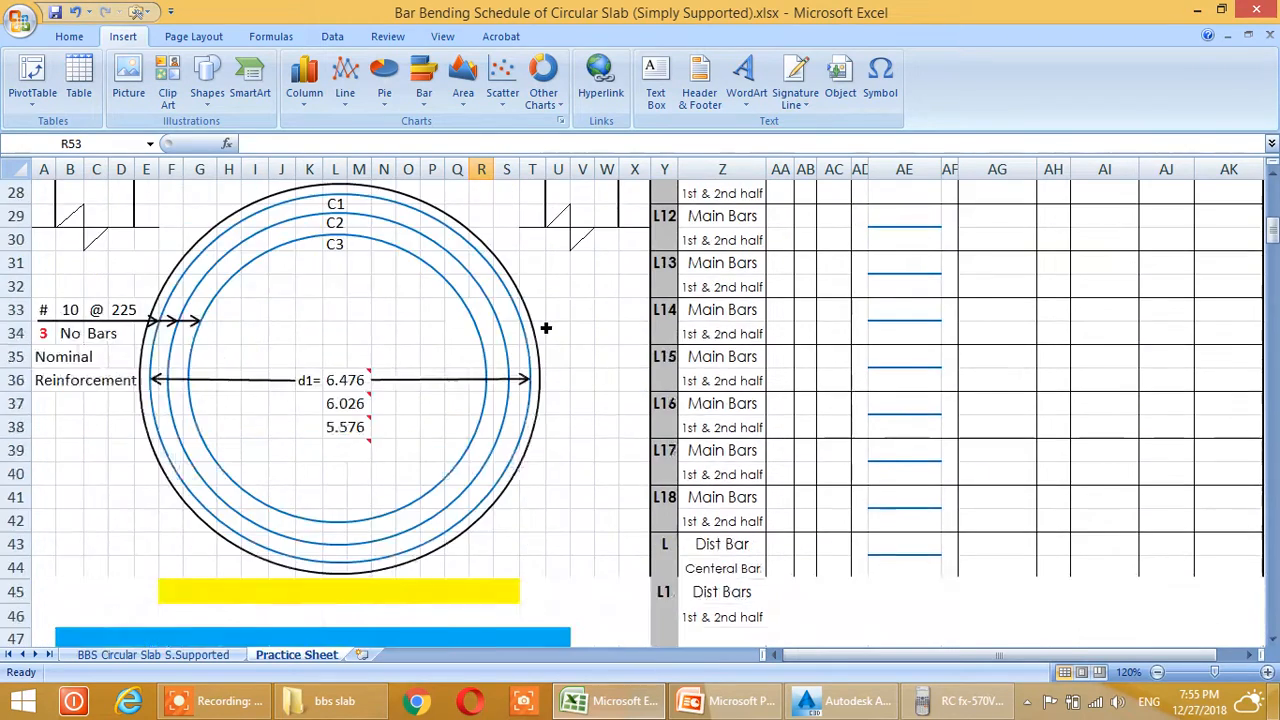
scroll(417, 386, up, 3)
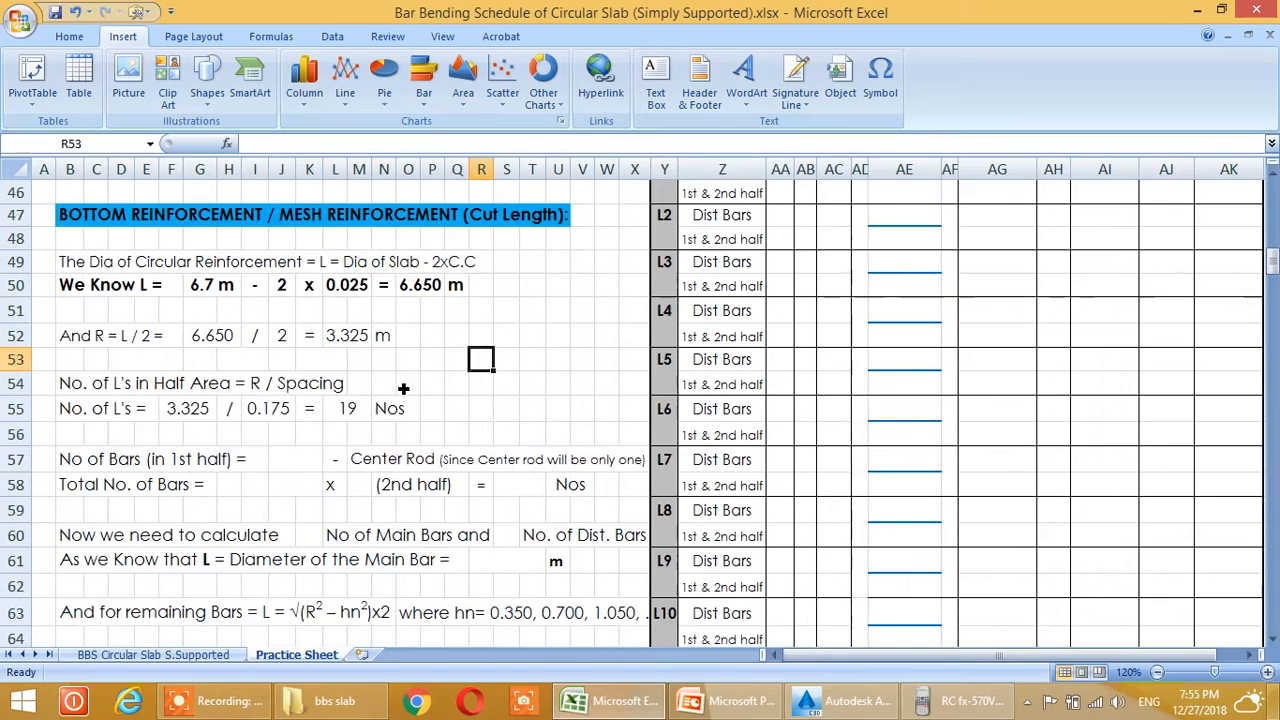
scroll(292, 427, down, 1)
scroll(287, 429, up, 1)
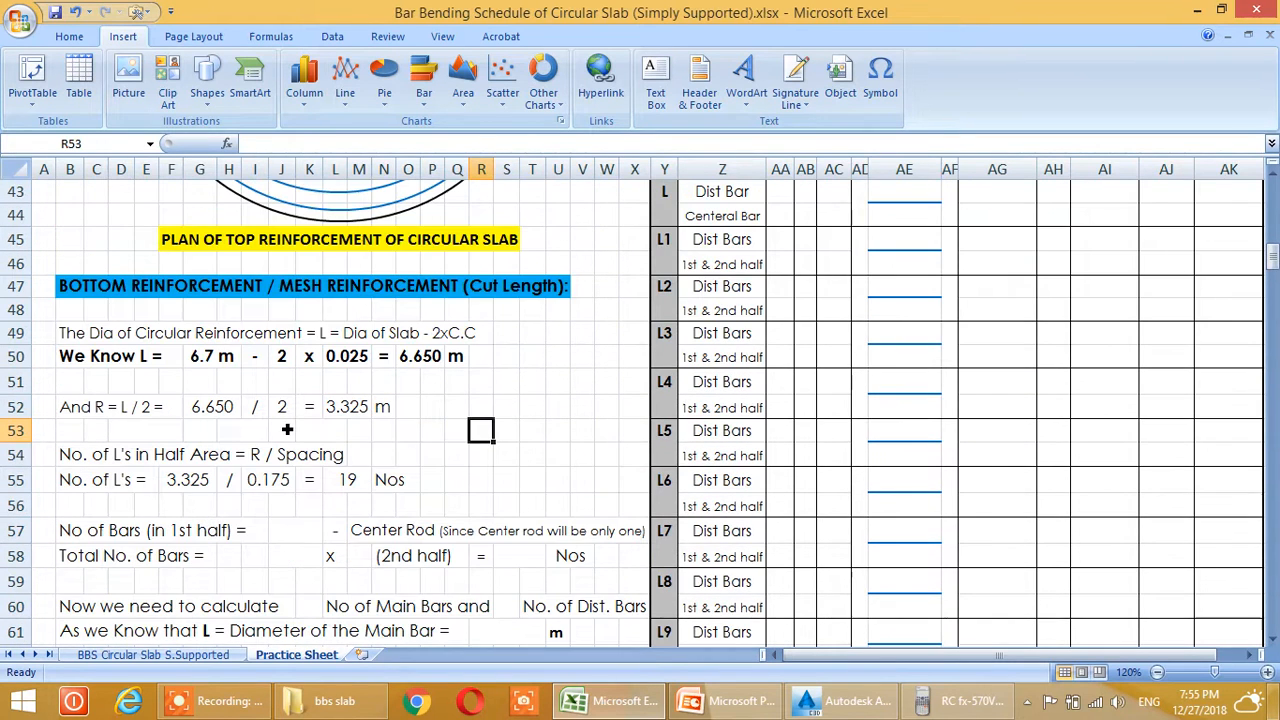
scroll(268, 437, down, 1)
Link the first-half bar count in J57 with =L55 and deduct the center rod in J58 with =J57-1
click(285, 462)
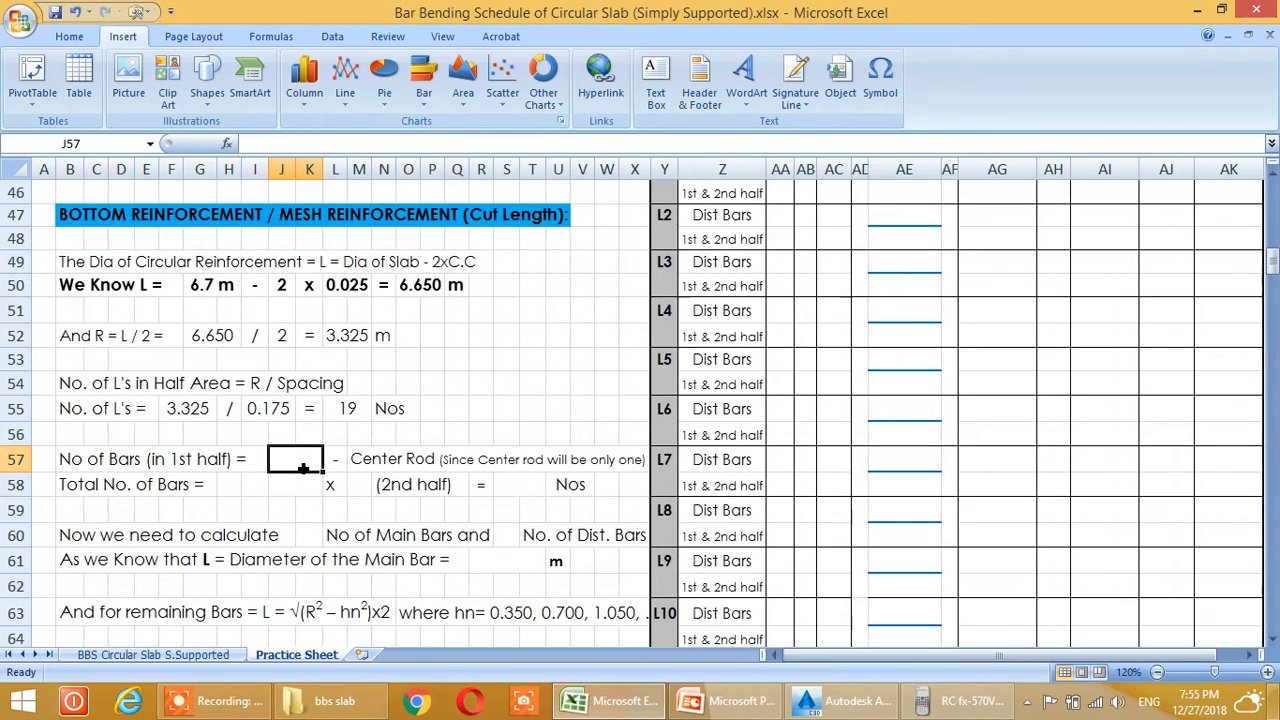
text(=)
click(348, 410)
key(Return)
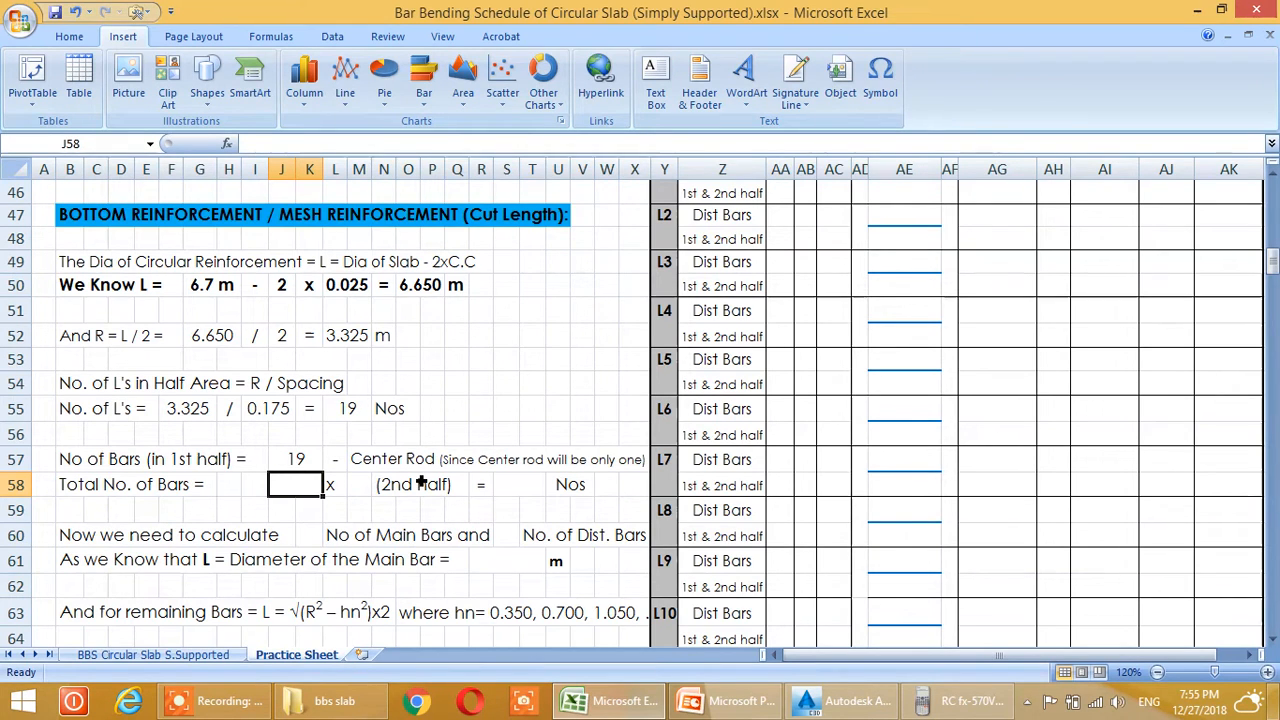
text(=)
click(297, 463)
text(-1)
key(Return)
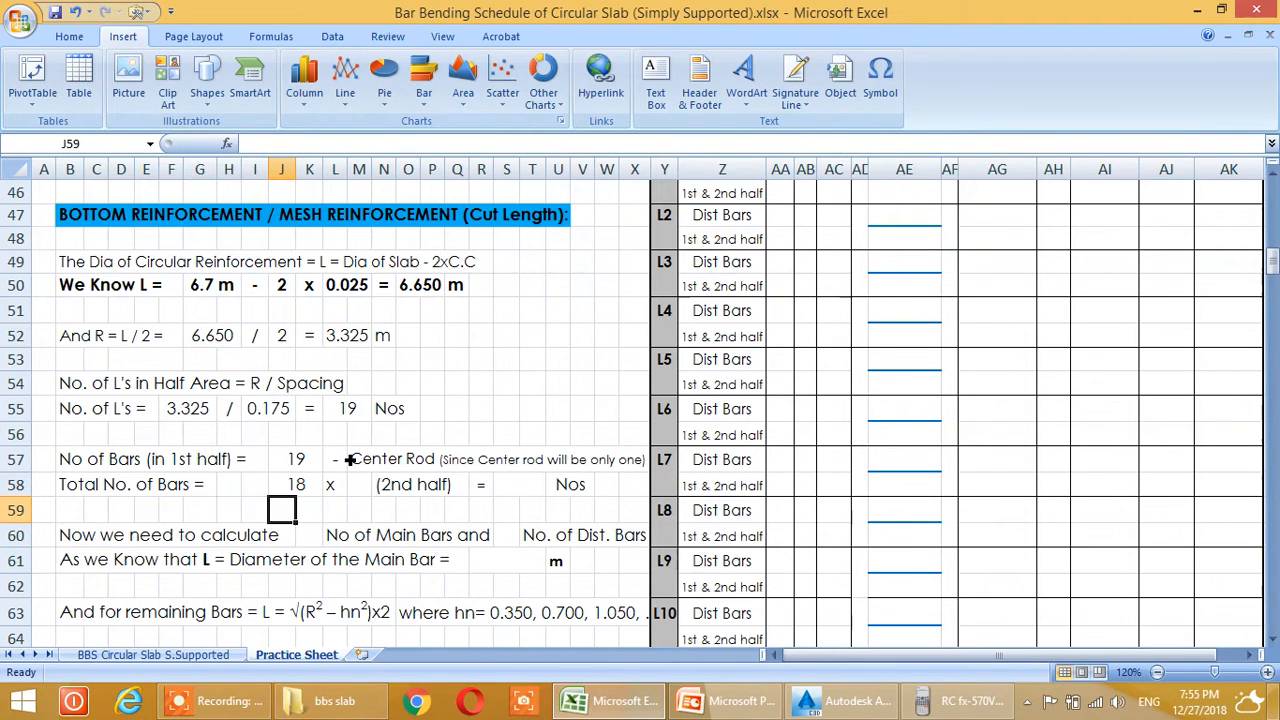
Enter 2 in M58 as the multiplier that accounts for the second half of the slab
click(360, 484)
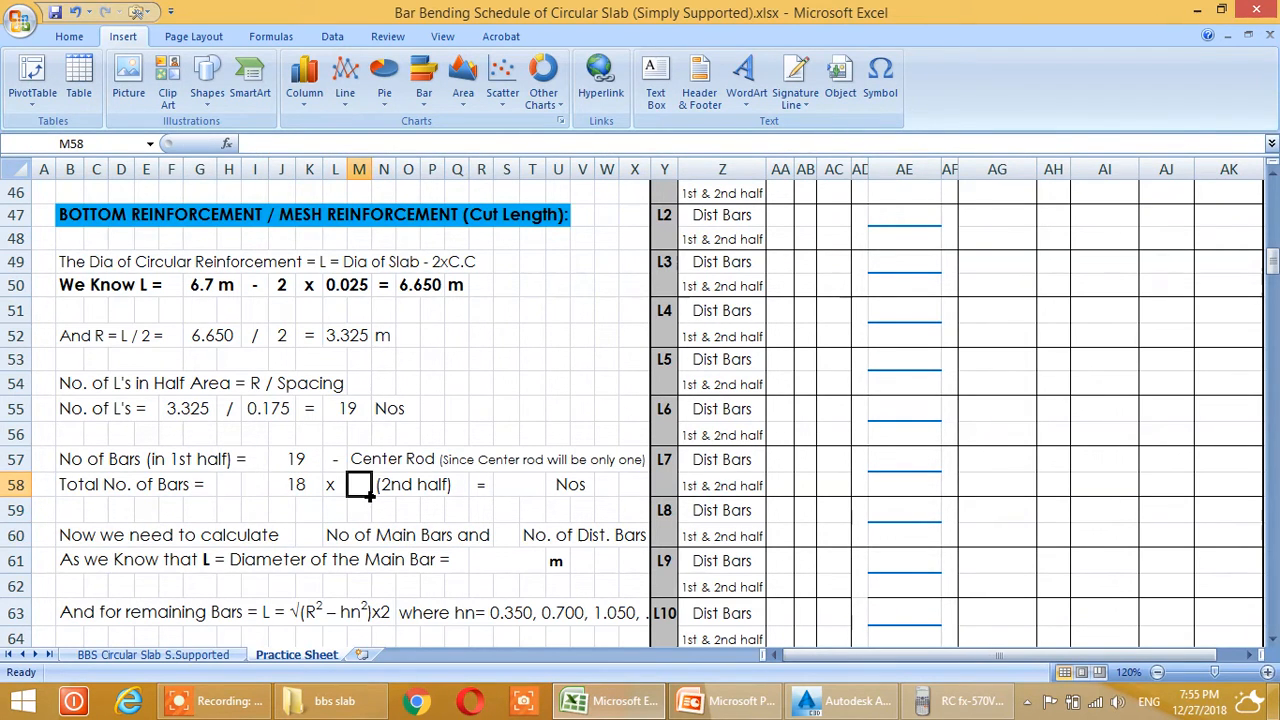
scroll(372, 504, up, 15)
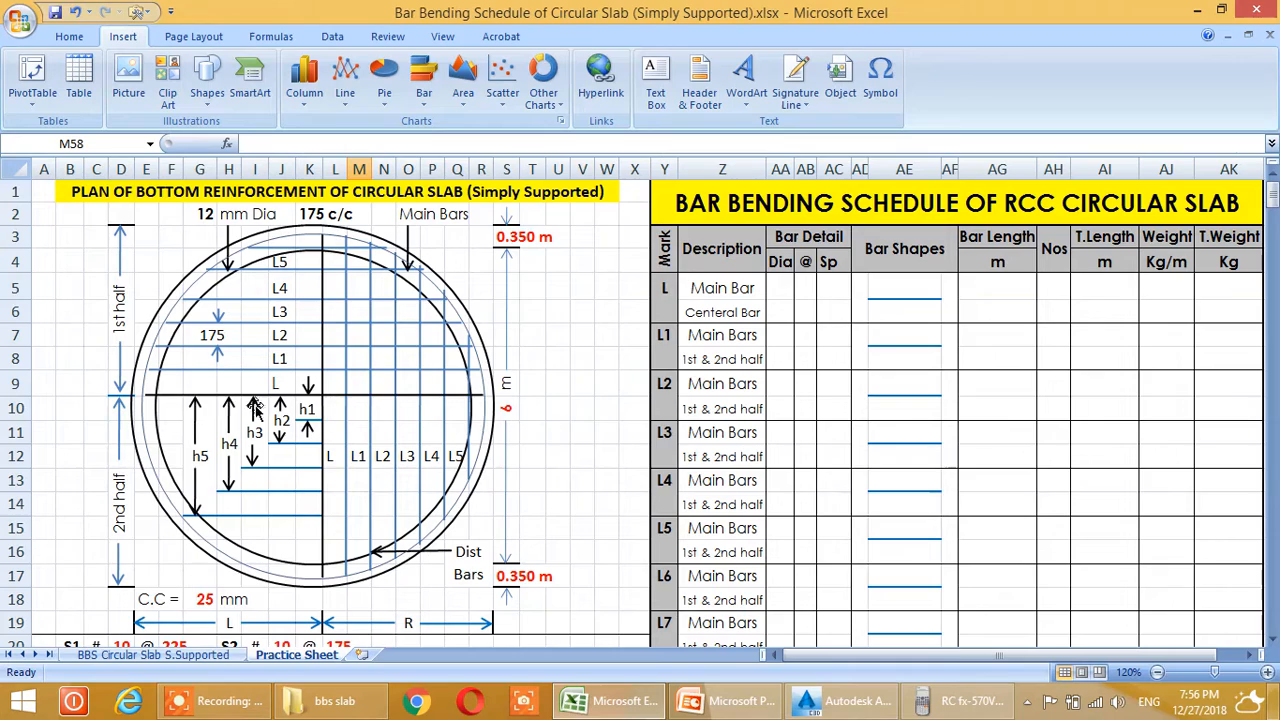
scroll(458, 387, down, 14)
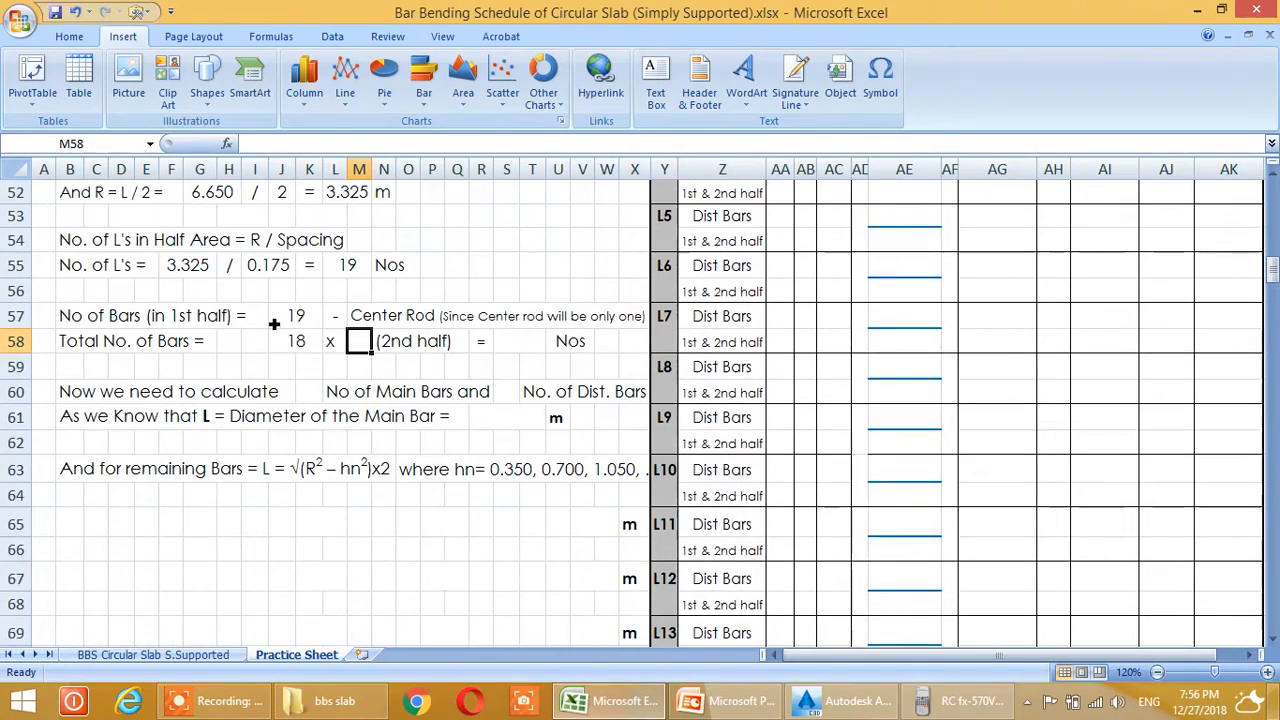
text(2)
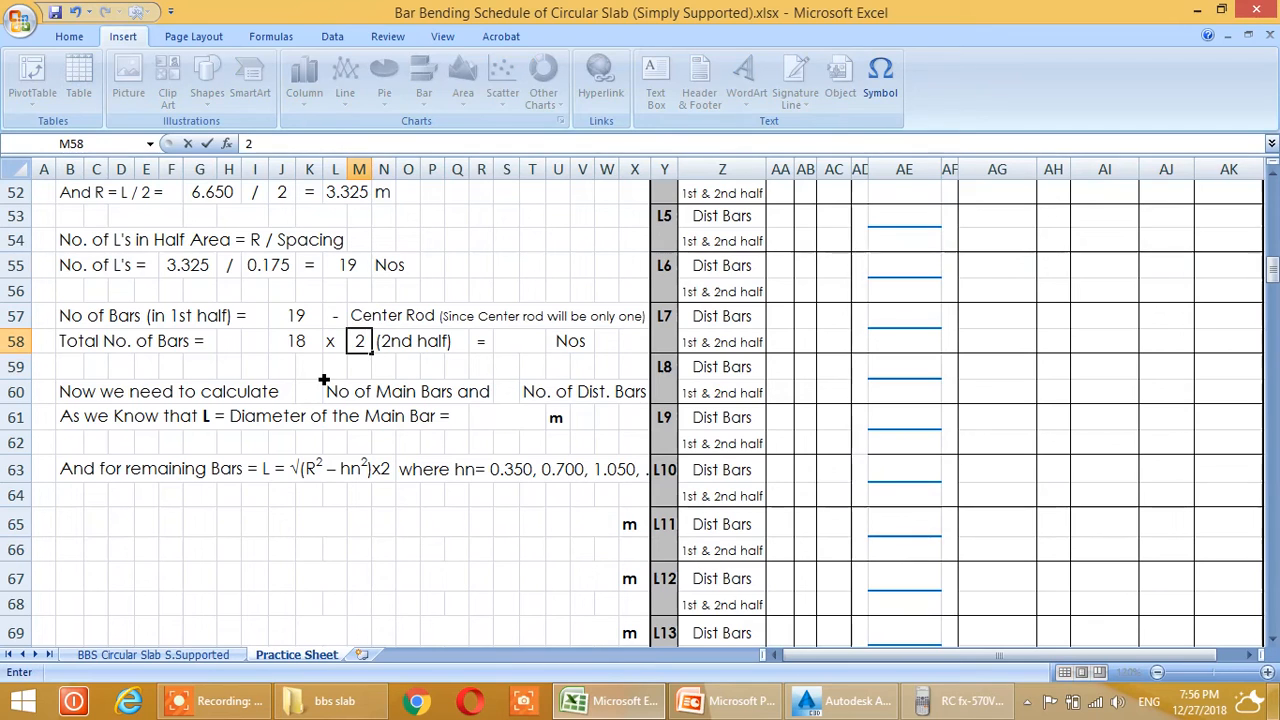
key(Return)
Calculate the total number of bars in S58 with =J58*M58
click(540, 345)
text(=)
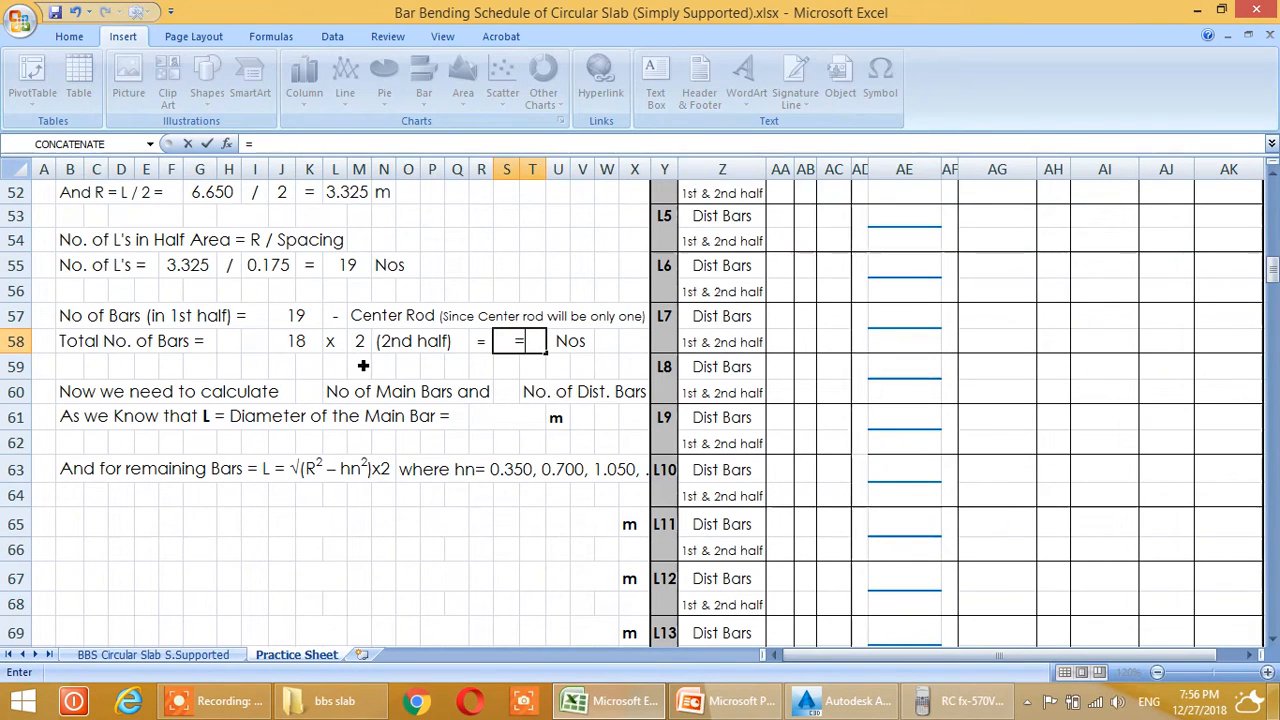
click(306, 344)
text(*)
click(362, 345)
key(Return)
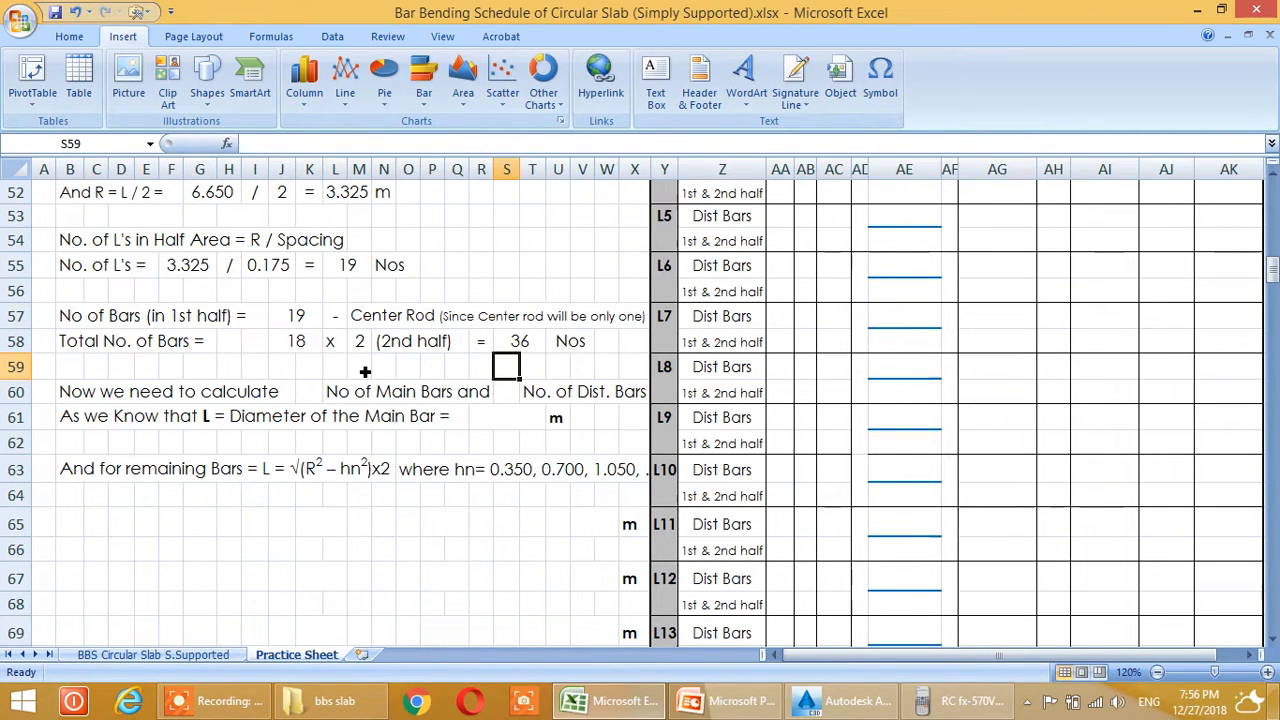
Link the number of main bars in K60 and the number of distribution bars in S60 with =S58
click(312, 393)
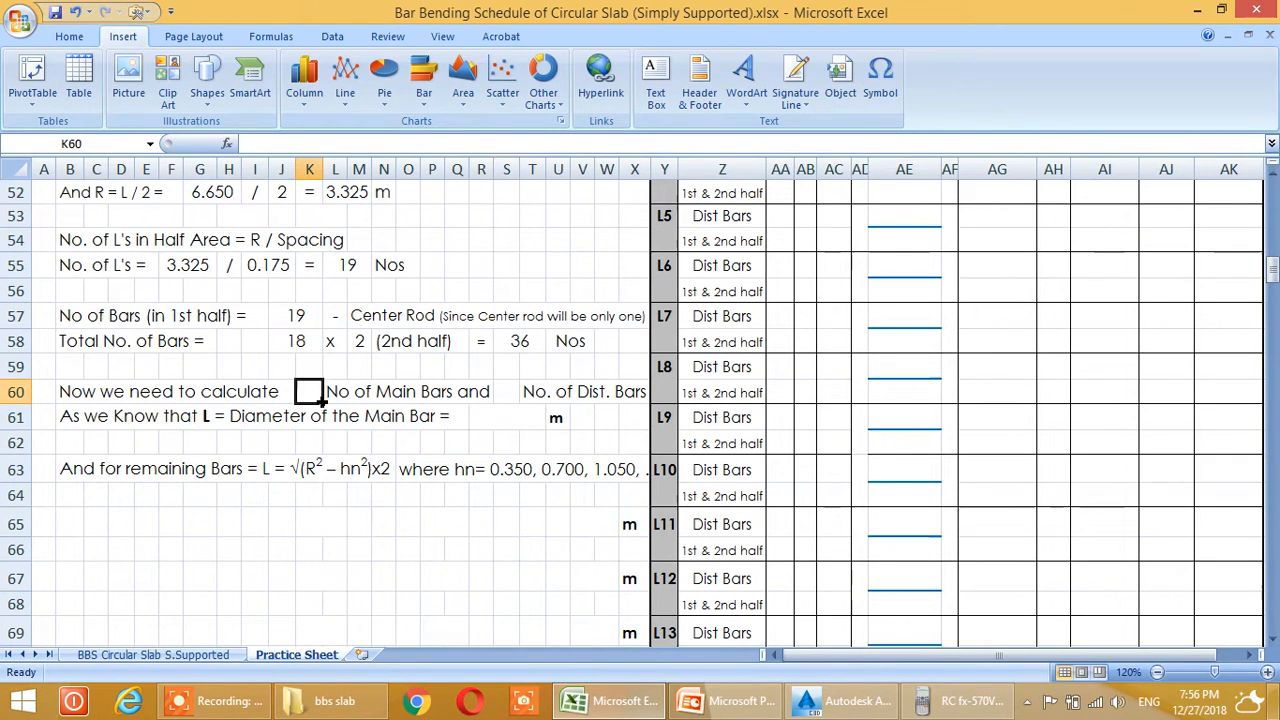
text(=)
click(520, 341)
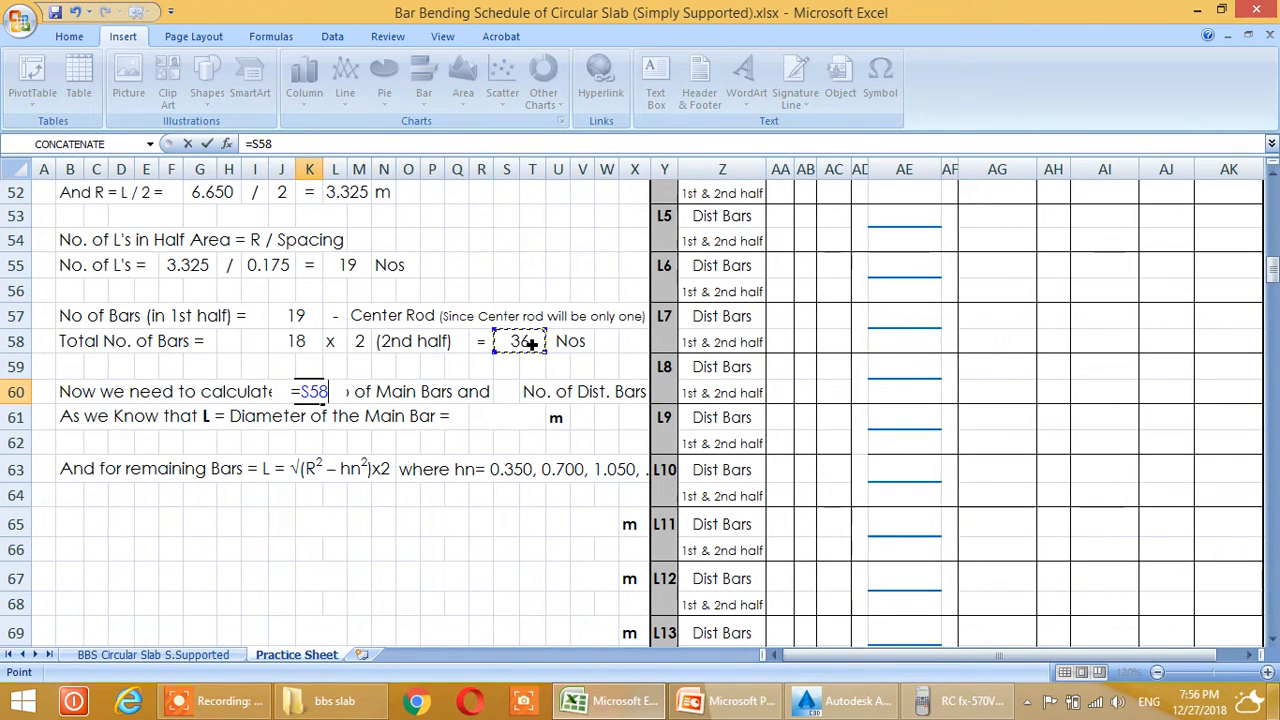
key(Return)
click(507, 392)
text(=)
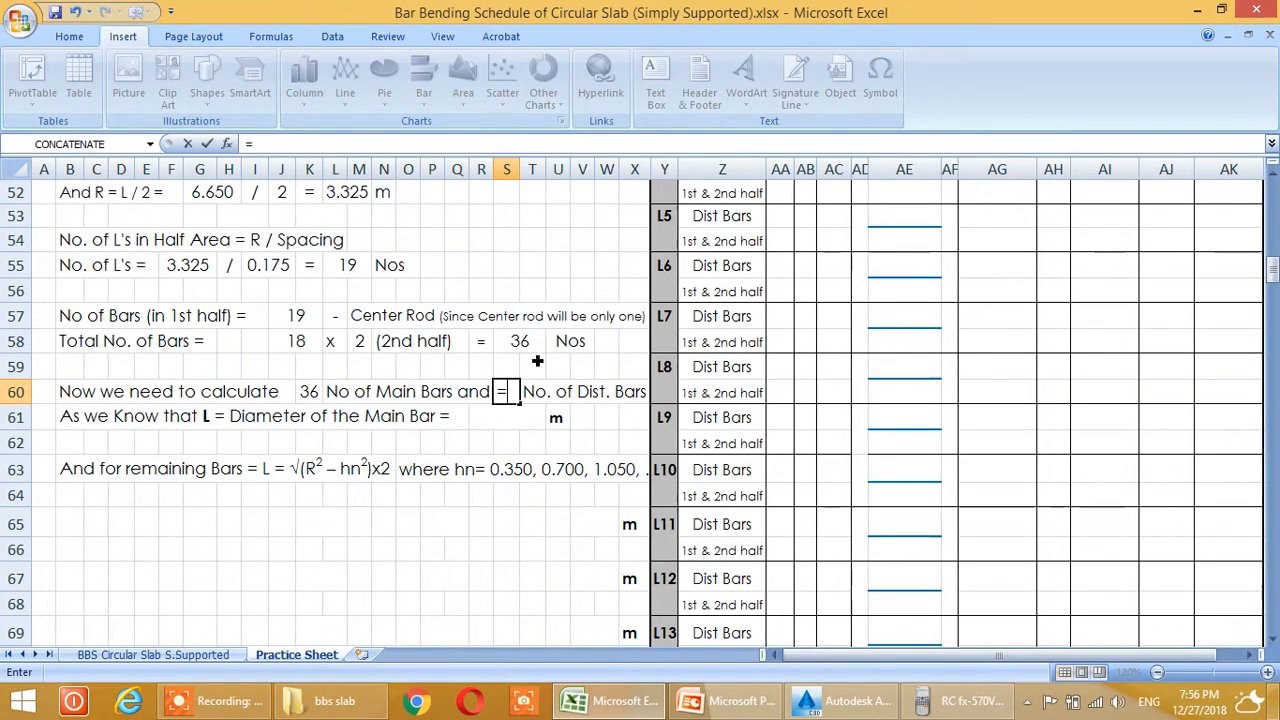
click(530, 342)
key(Return)
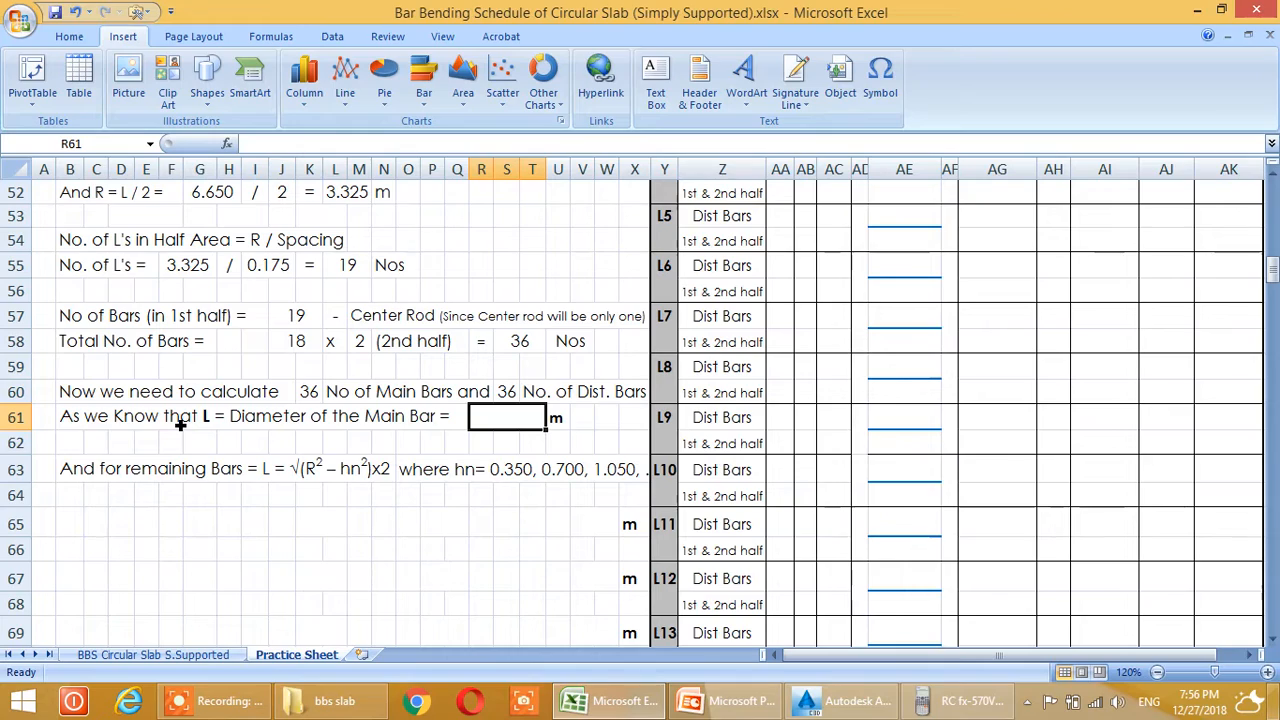
Examine the central bar L and its length across the slab in the bottom reinforcement plan
scroll(180, 425, up, 16)
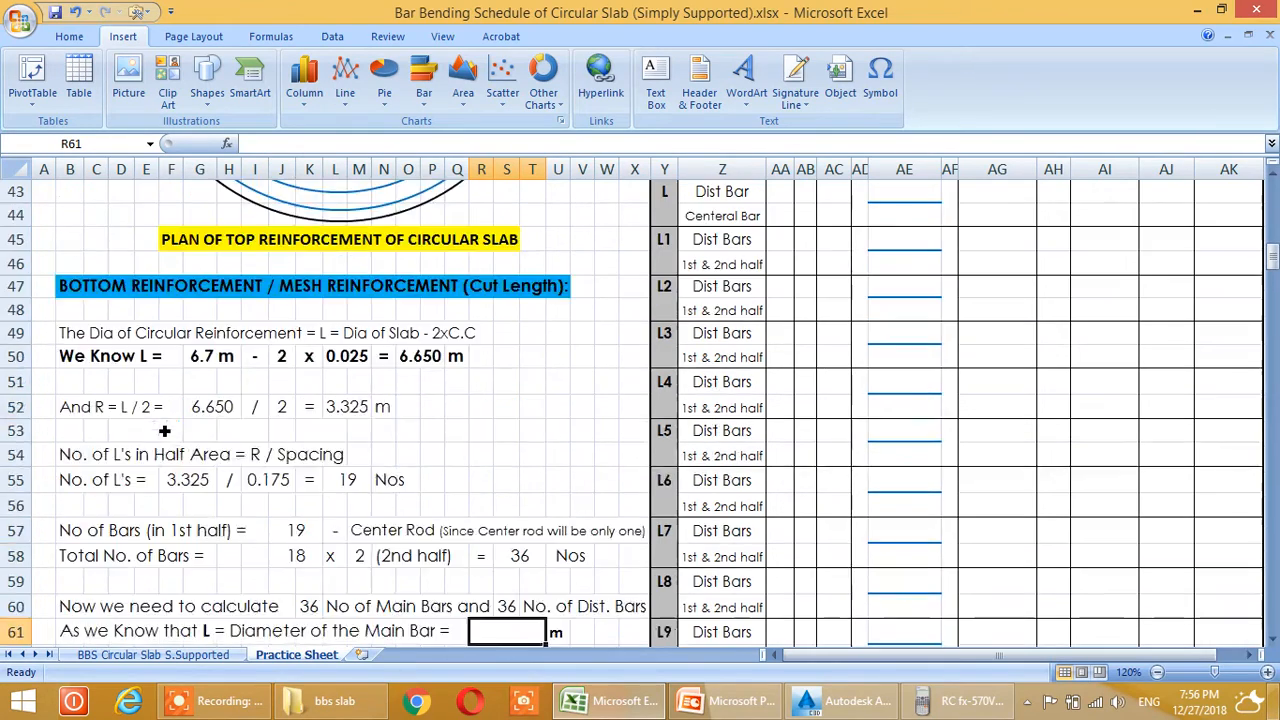
scroll(198, 462, up, 1)
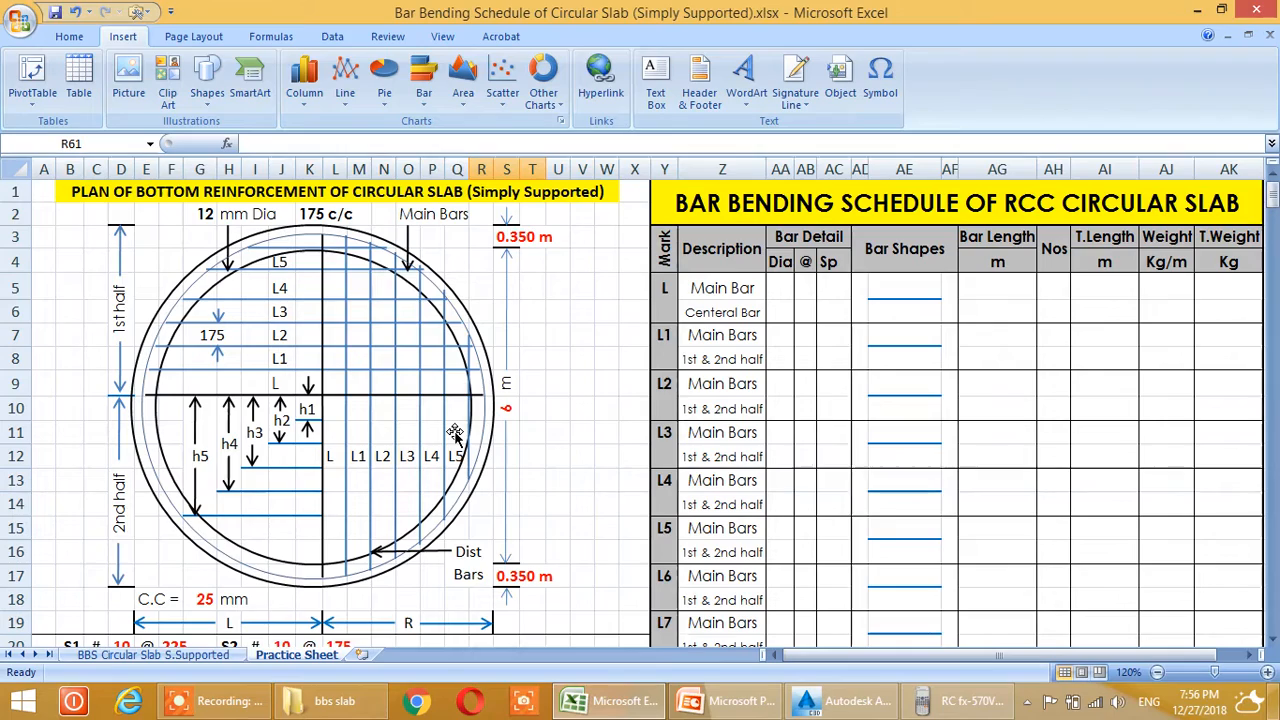
scroll(455, 432, down, 3)
scroll(455, 432, down, 11)
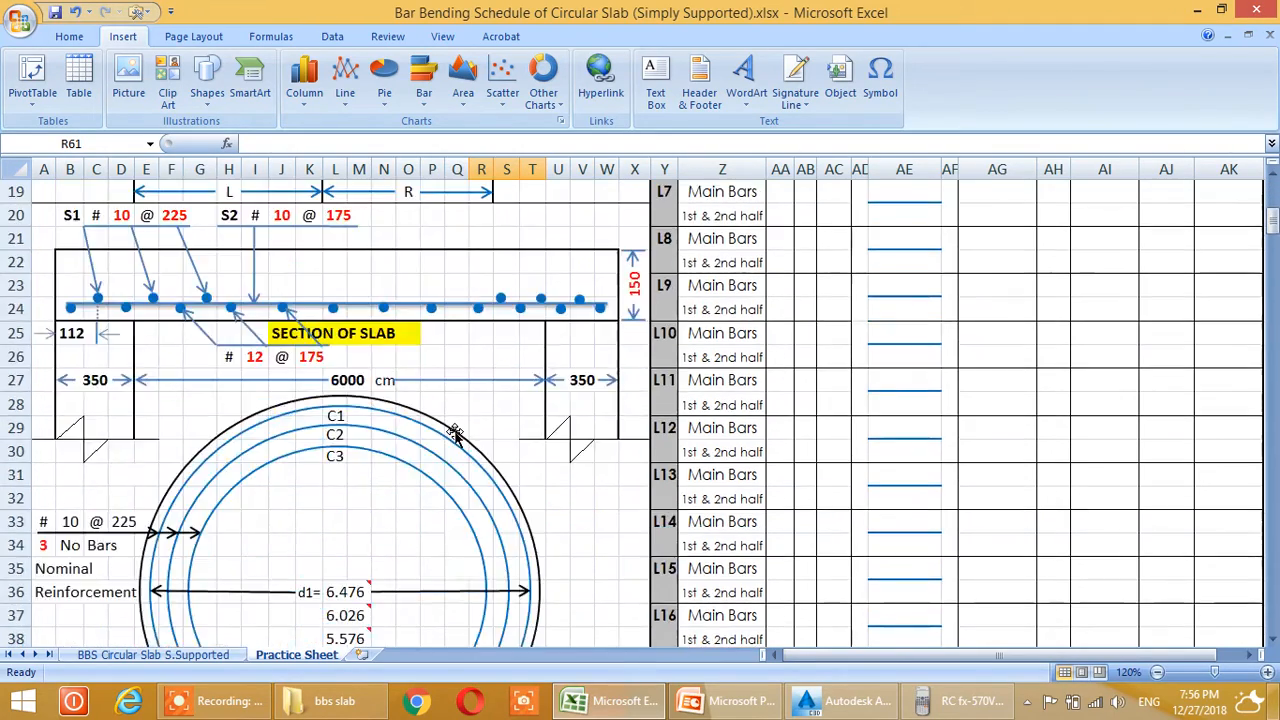
scroll(452, 429, down, 3)
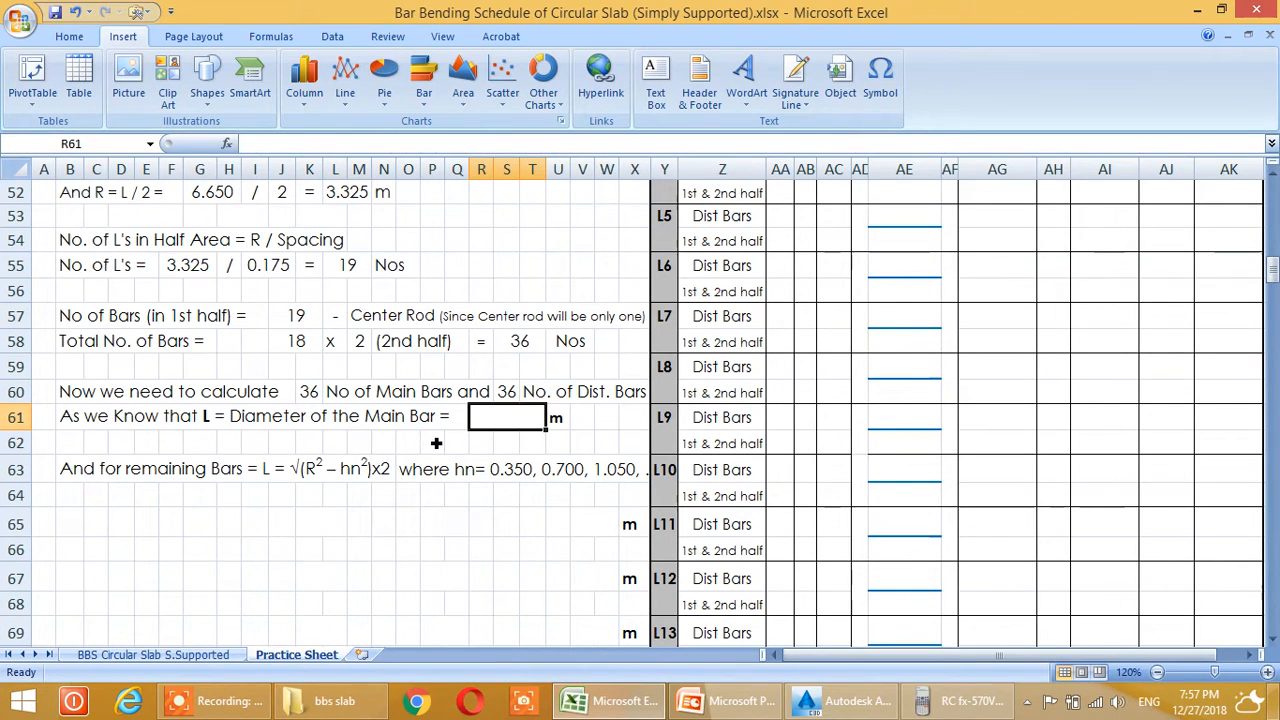
scroll(346, 481, up, 15)
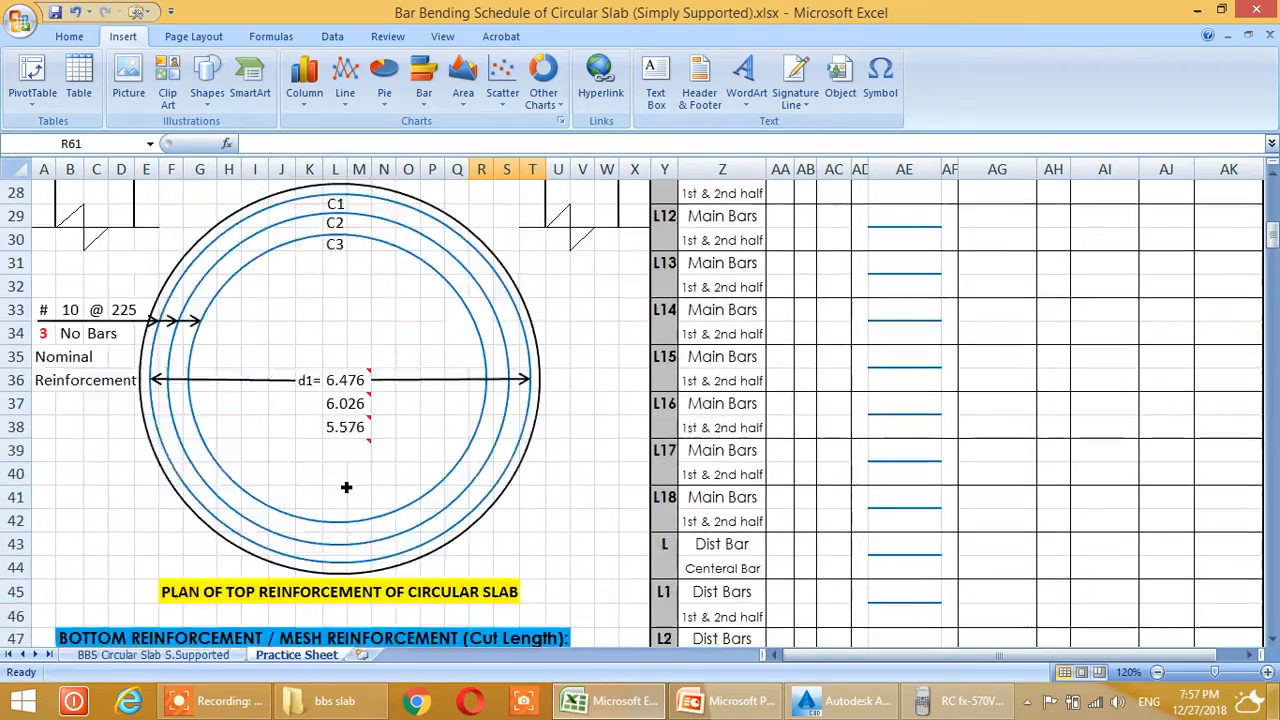
scroll(350, 495, up, 2)
scroll(352, 500, down, 1)
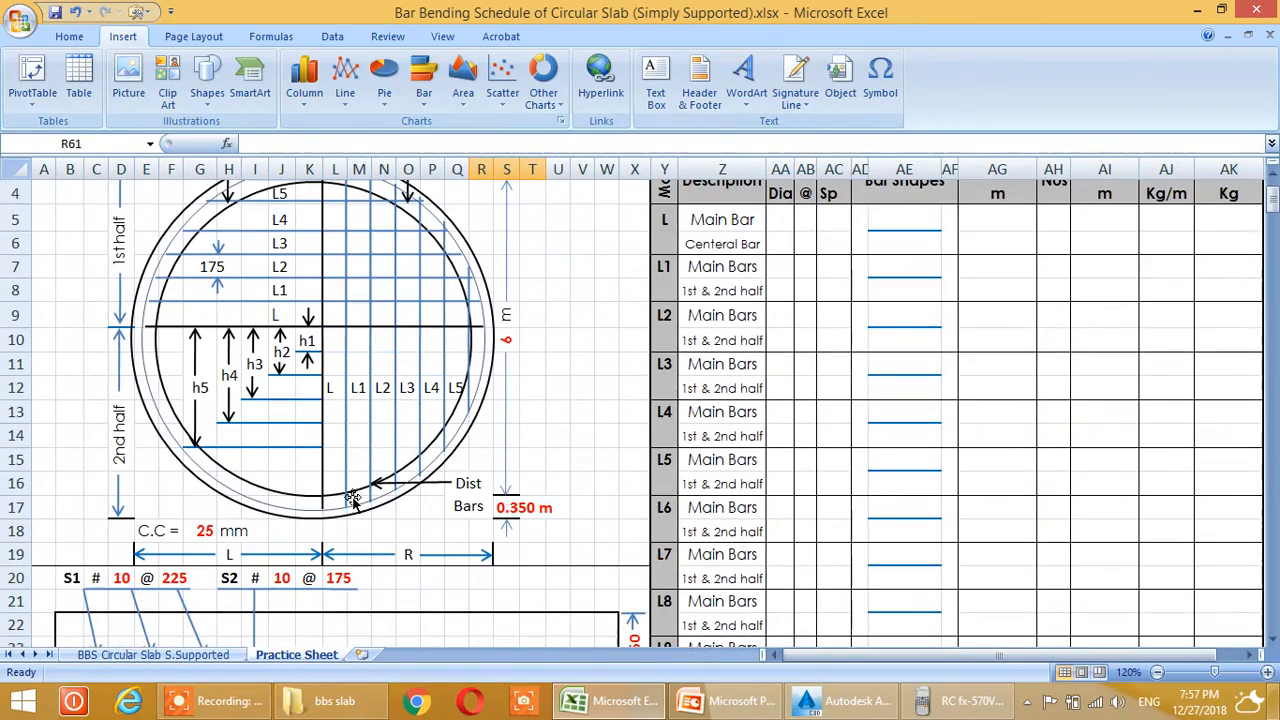
scroll(372, 485, down, 15)
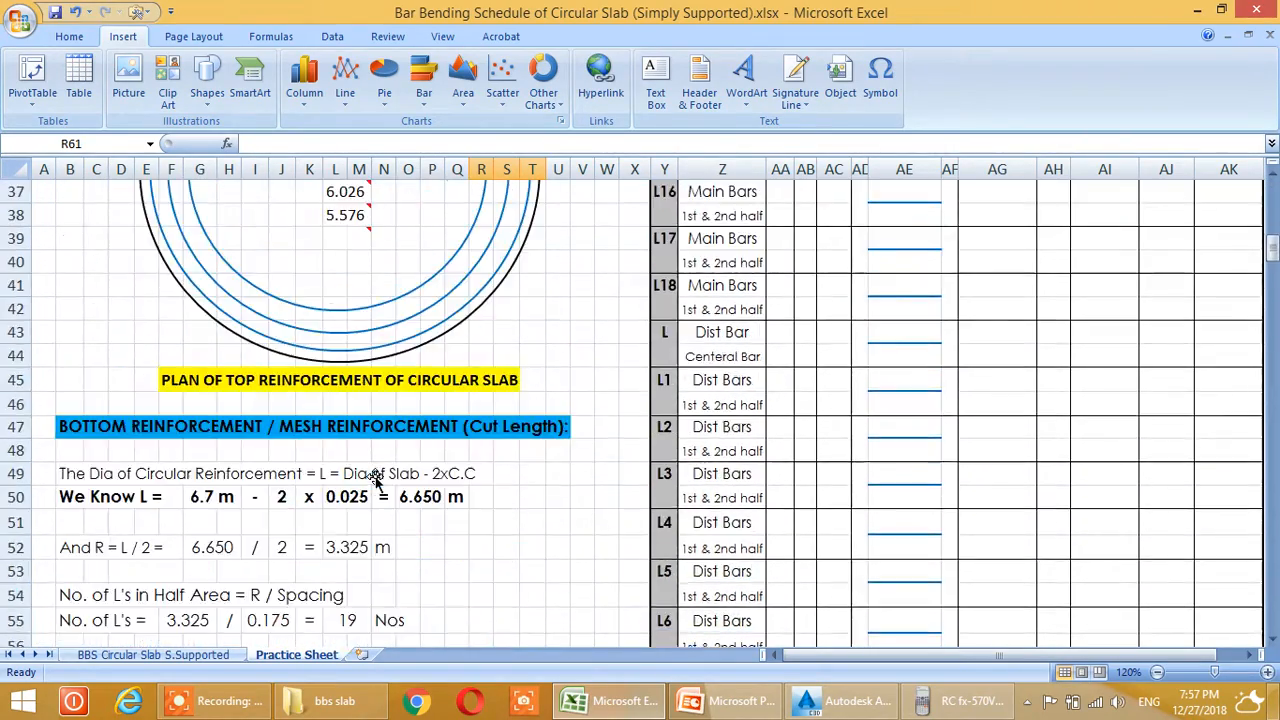
scroll(375, 480, down, 2)
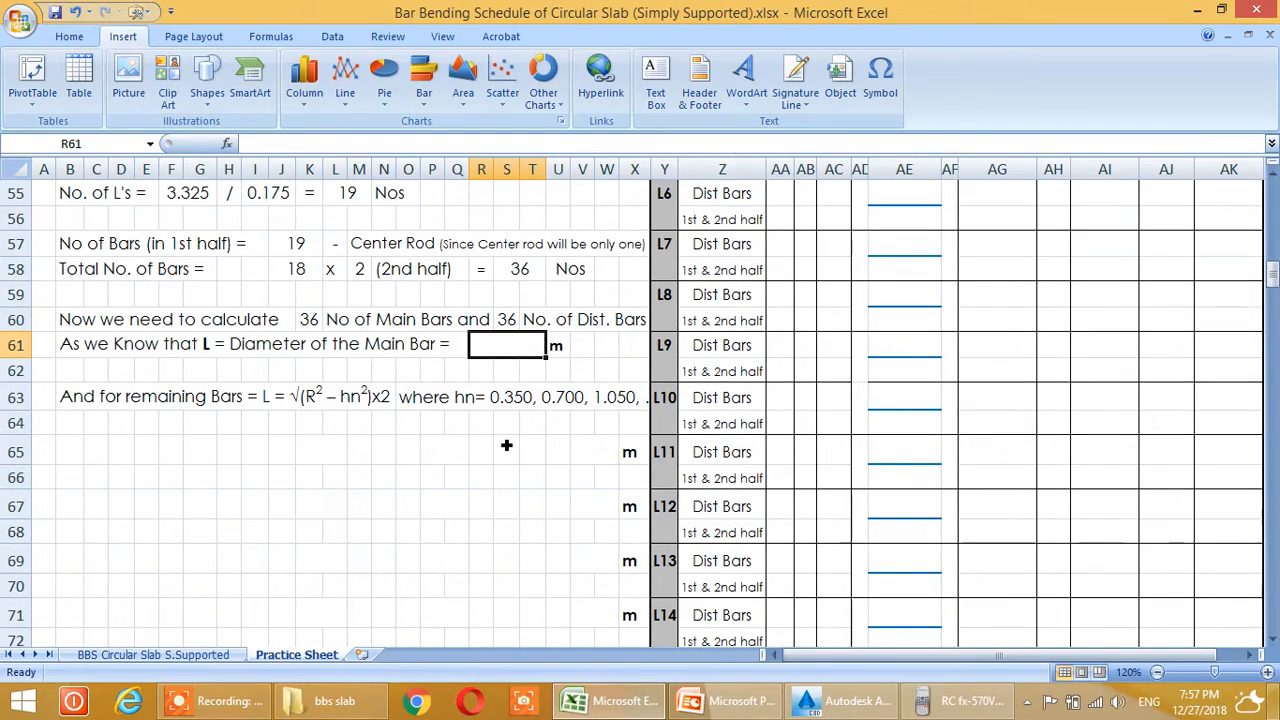
Link the diameter of the main bar in R61 to the calculated reinforcement diameter with =O50
text(=)
scroll(506, 445, up, 5)
click(422, 428)
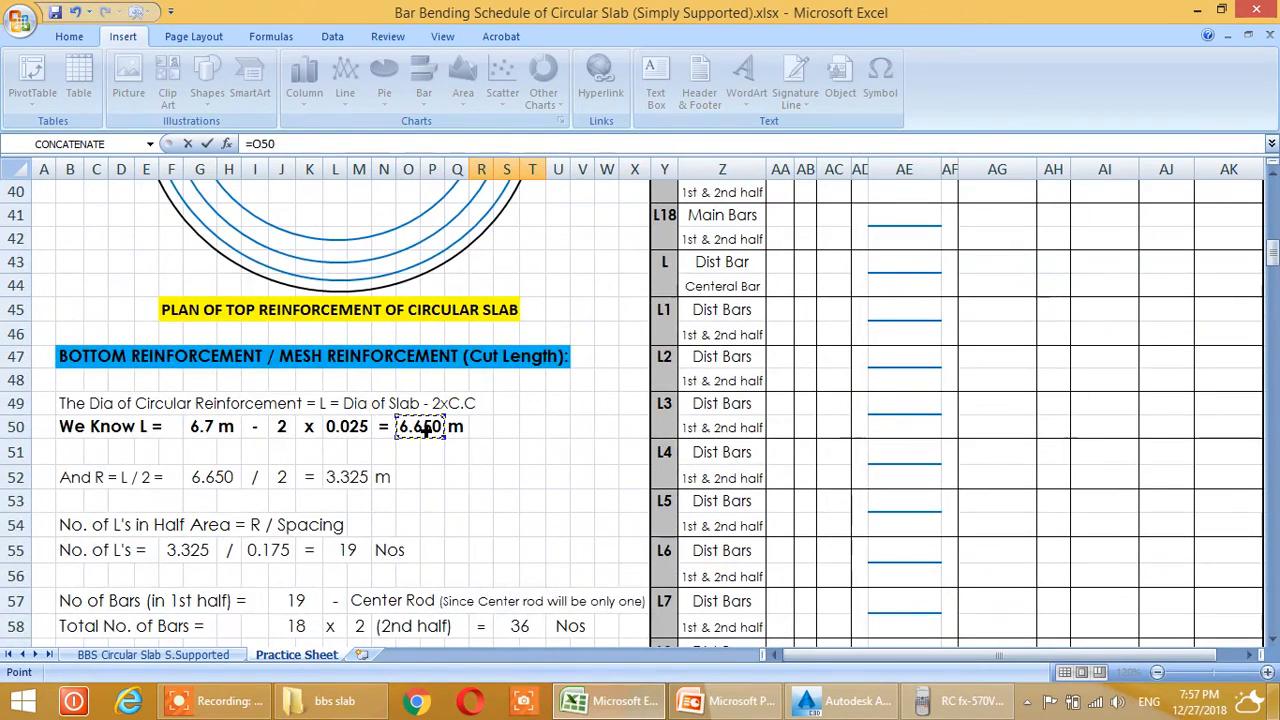
key(Return)
scroll(428, 430, down, 2)
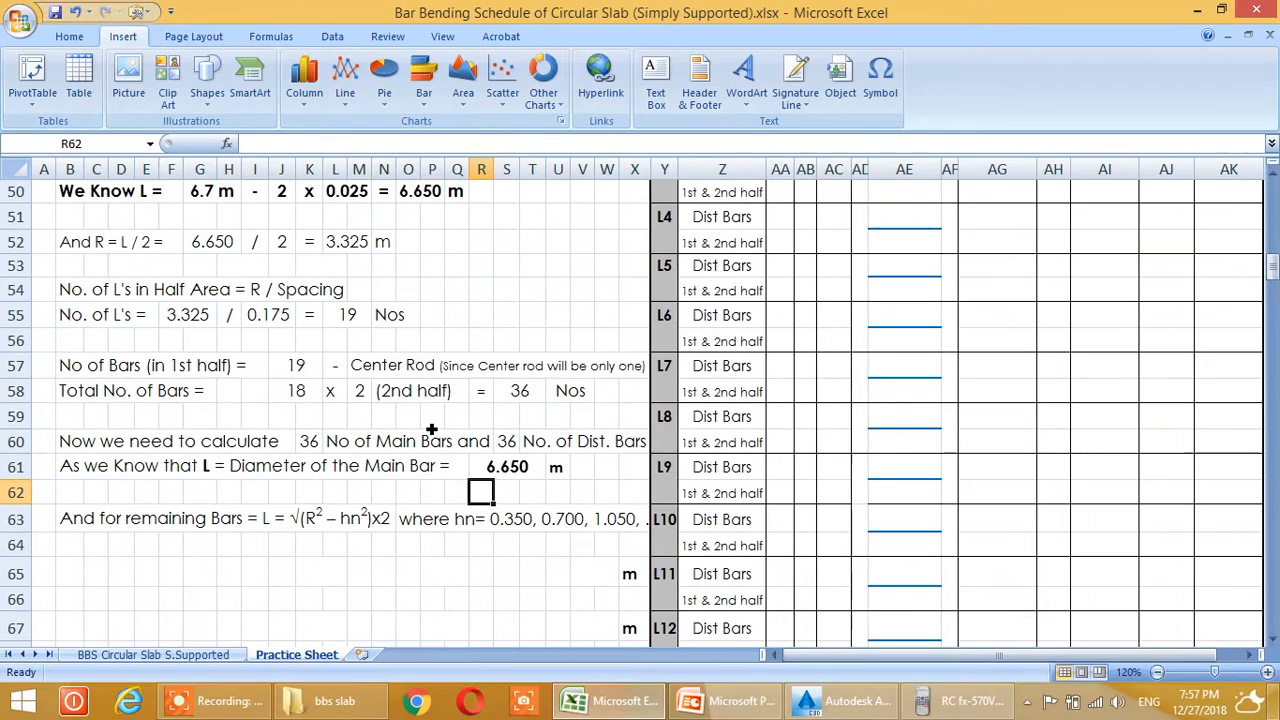
Examine the L and h markings in the bottom reinforcement plan, enlarging the sheet to 140%
scroll(461, 465, up, 15)
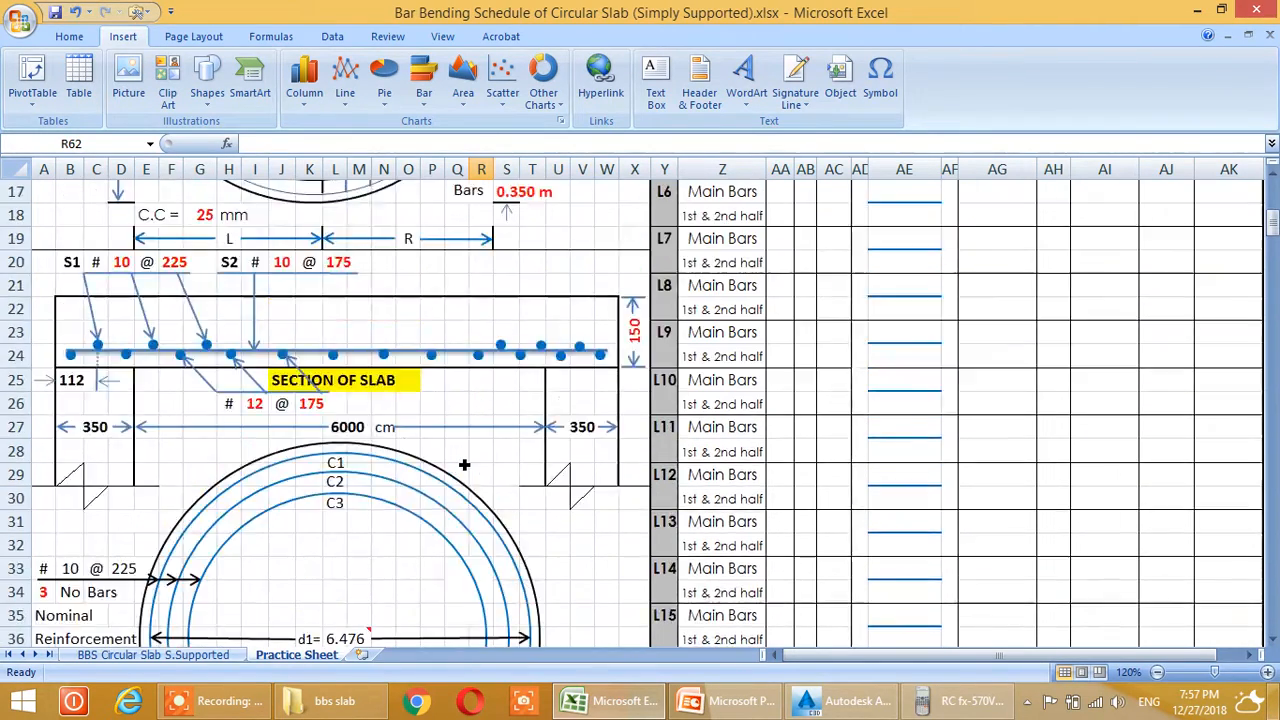
scroll(463, 464, up, 1)
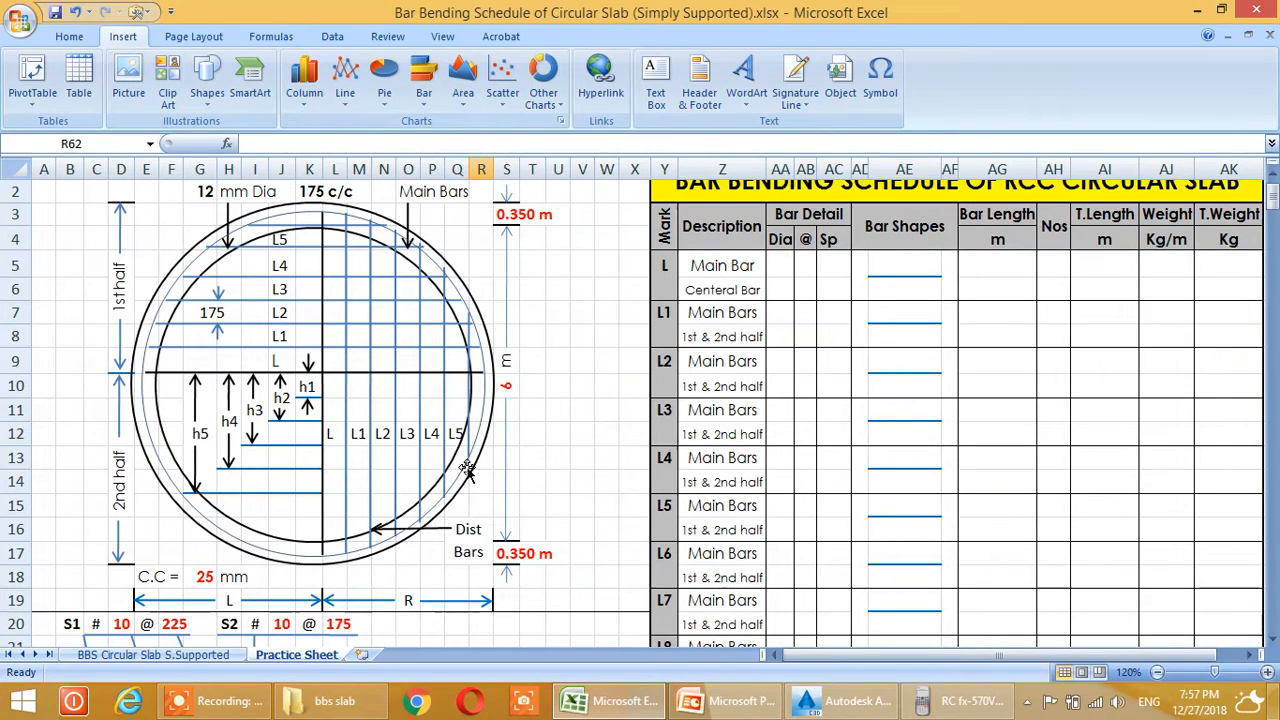
scroll(451, 409, down, 15)
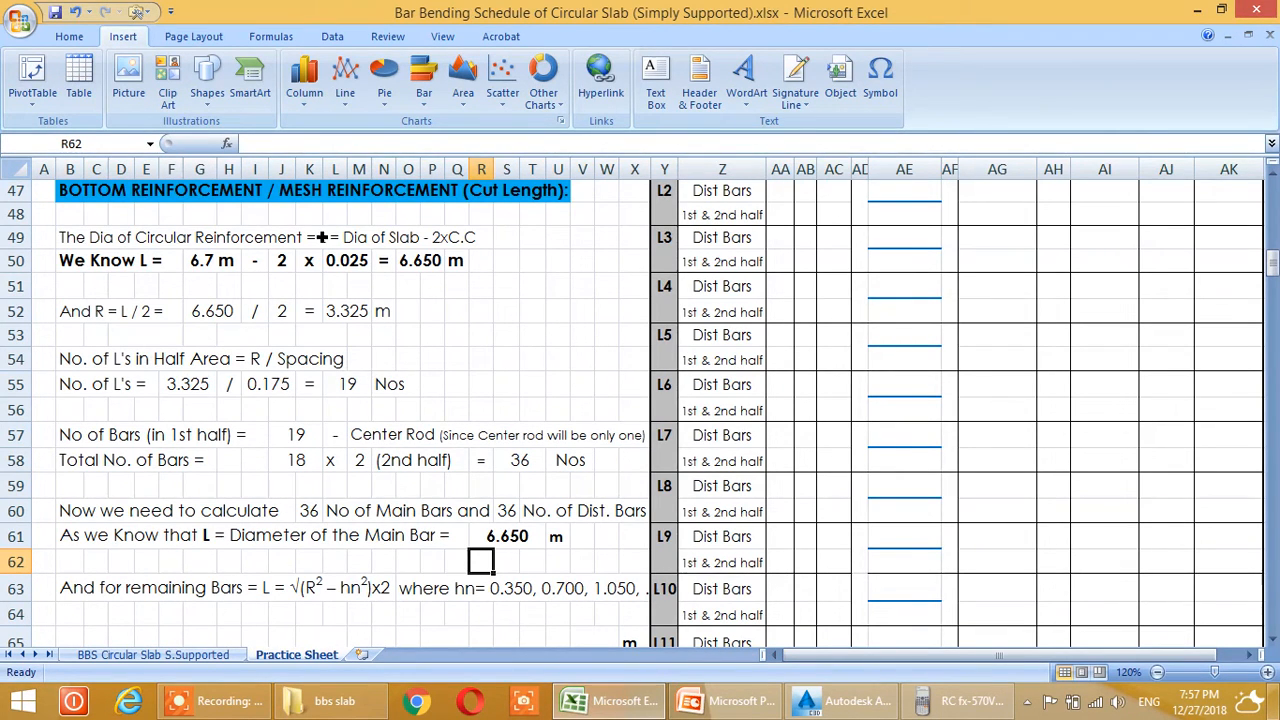
scroll(457, 506, up, 14)
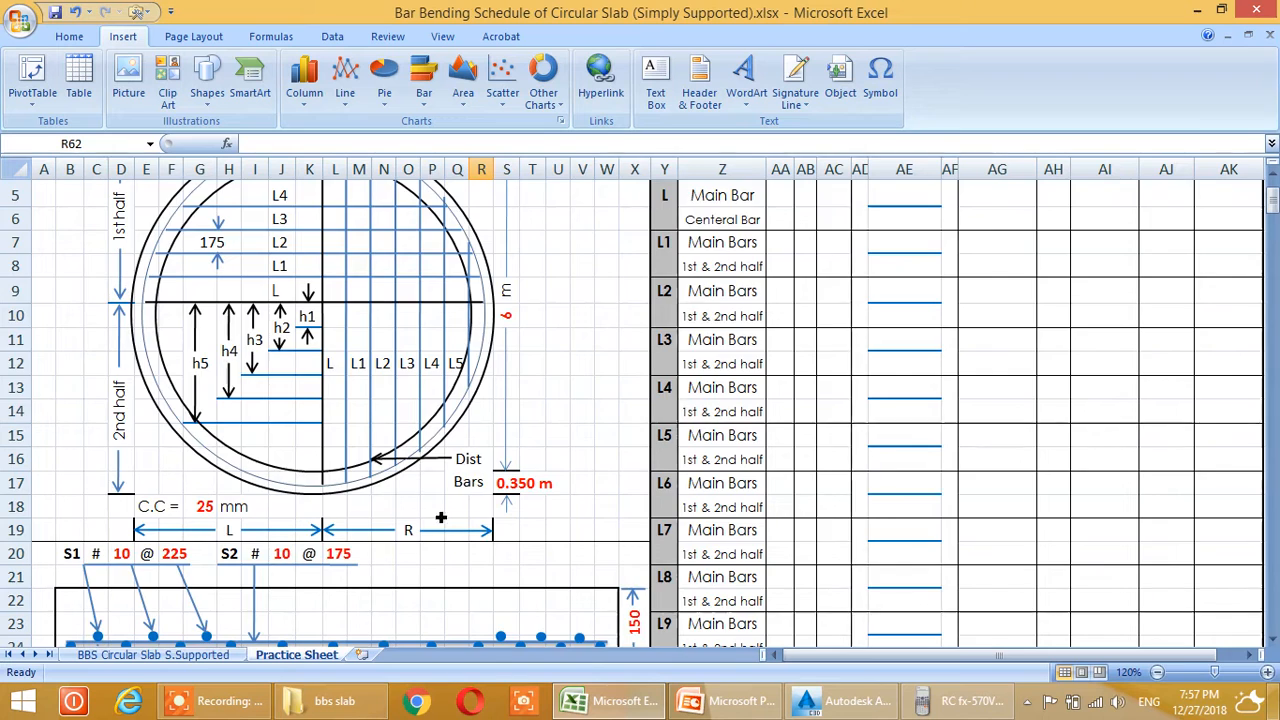
scroll(459, 537, up, 2)
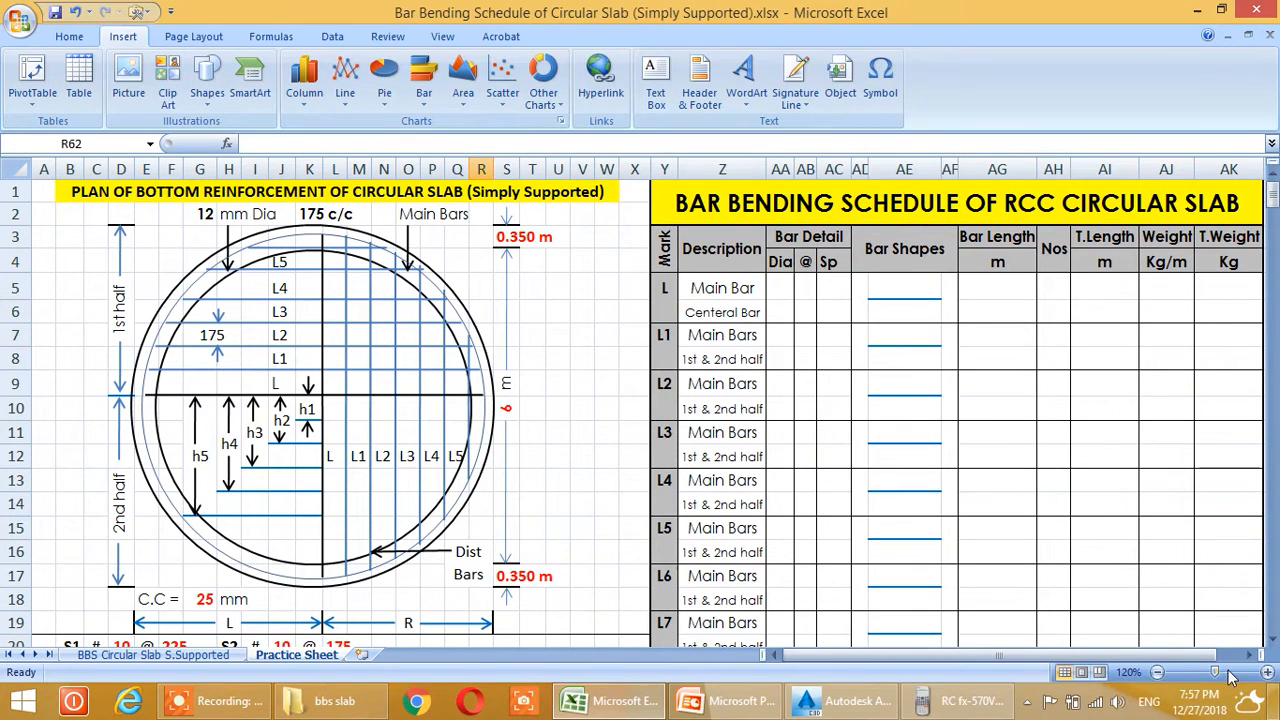
click(1267, 673)
click(1267, 673)
scroll(383, 548, up, 1)
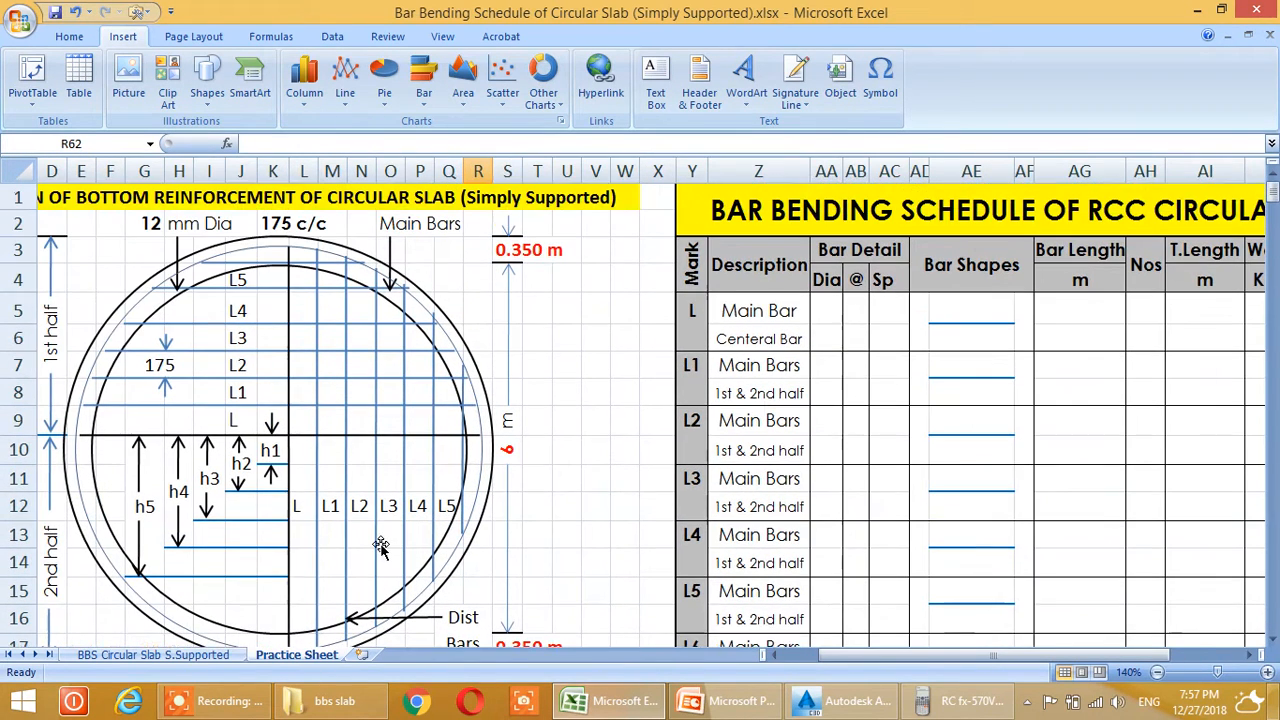
drag(831, 656, 801, 655)
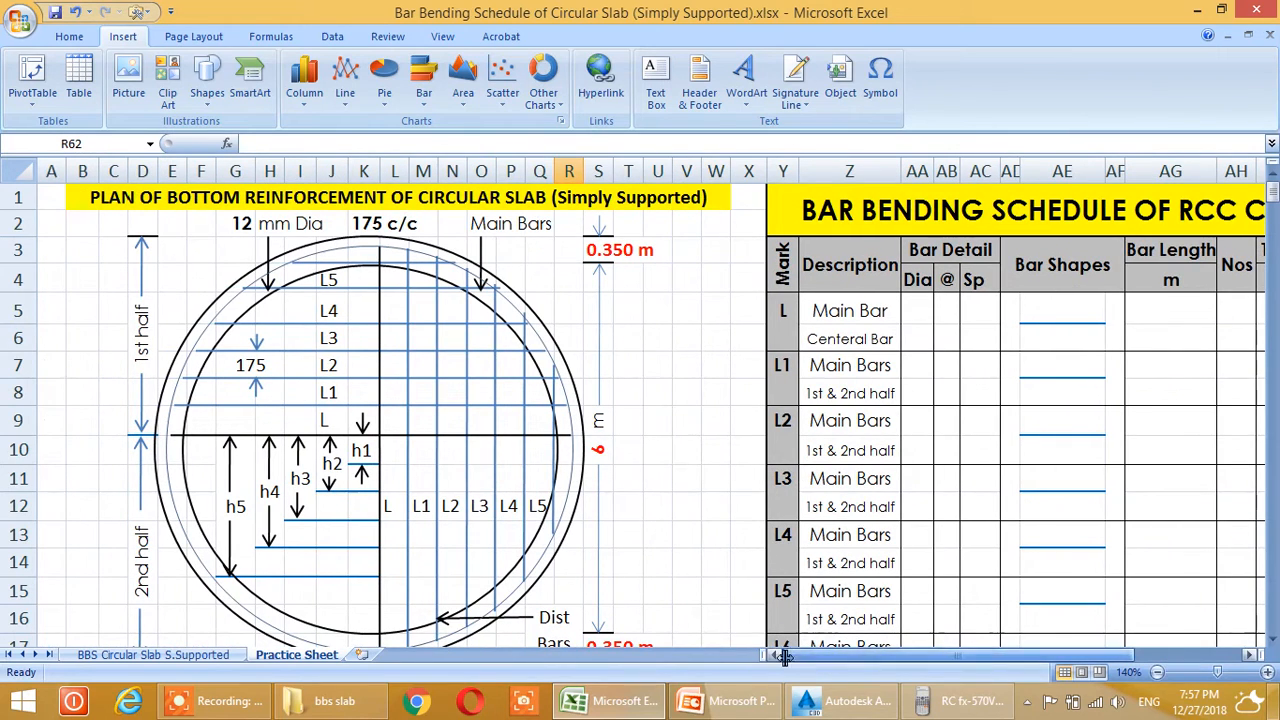
Draw a radius line about 1.64" wide and 0.22" high from the slab center to bar L1's left end, styled thick blue
click(207, 85)
click(175, 137)
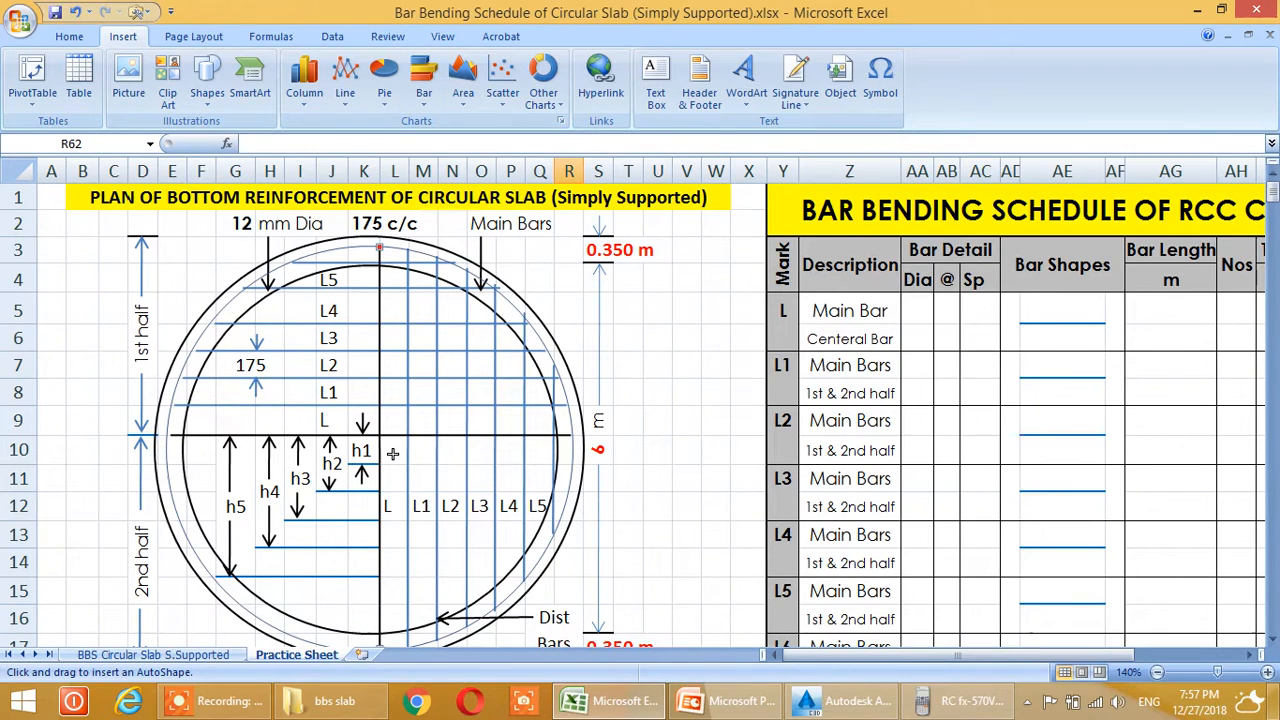
drag(249, 425, 176, 414)
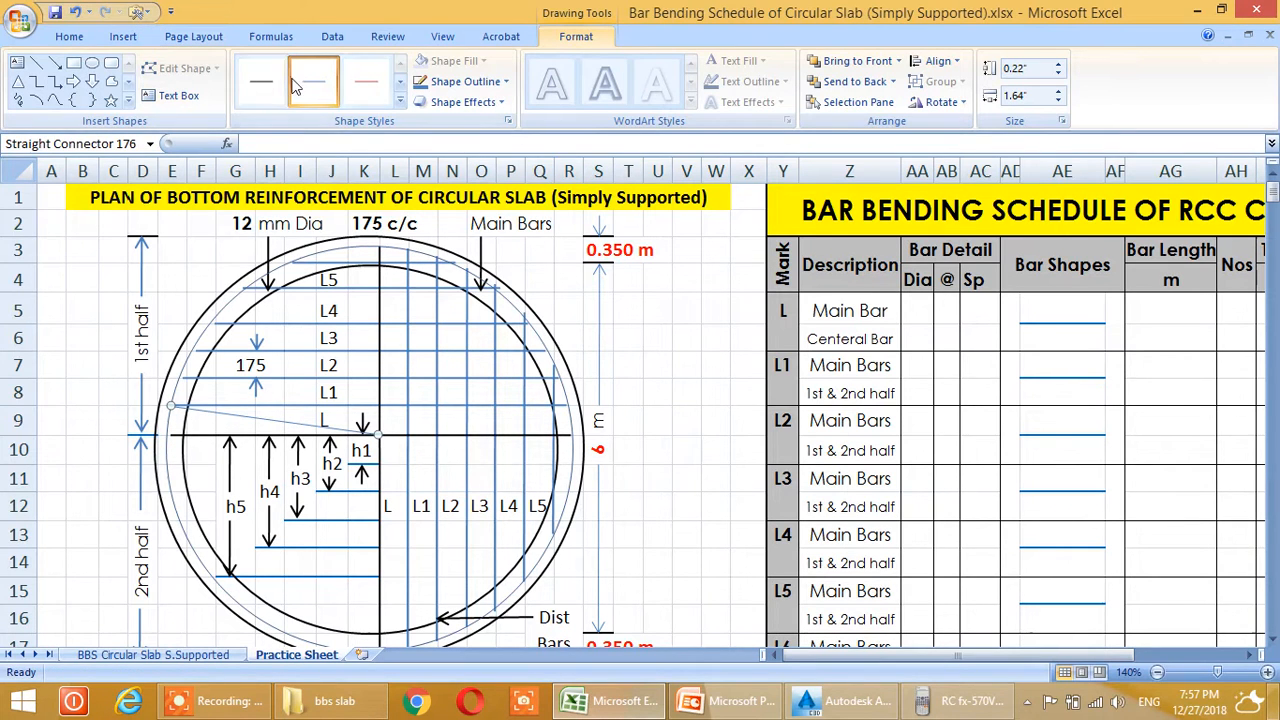
click(400, 101)
click(318, 131)
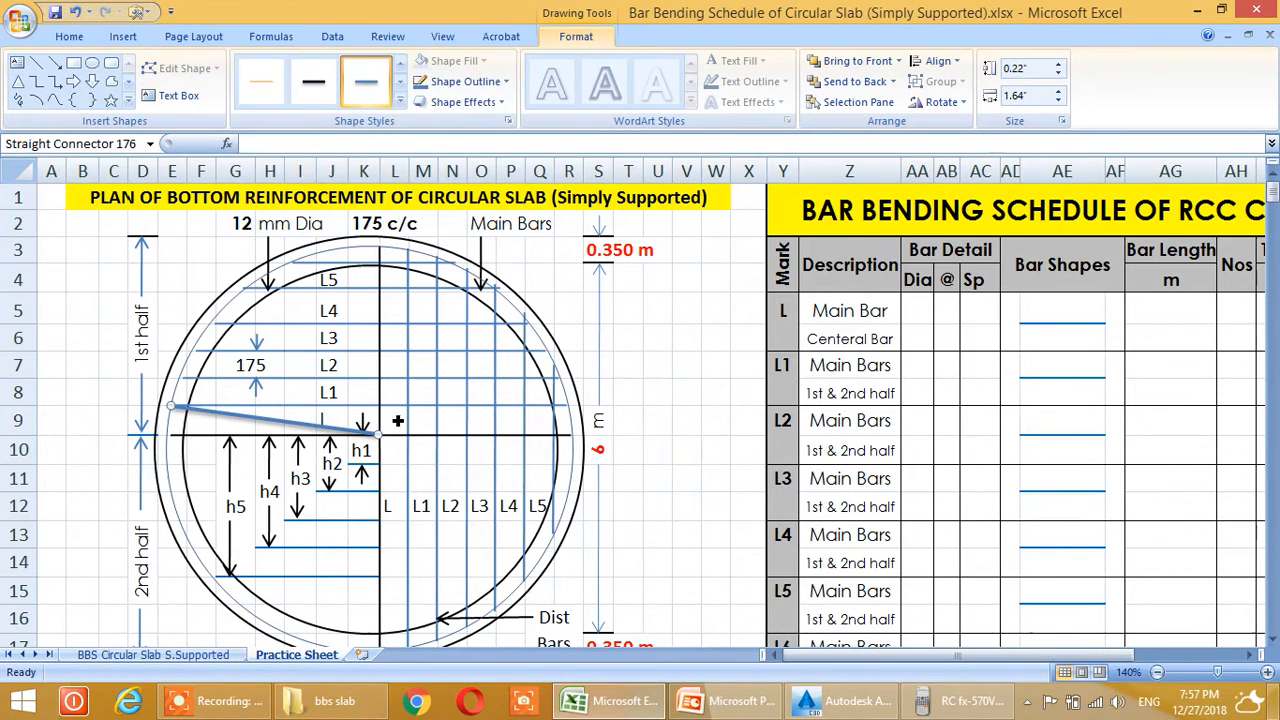
Draw a second radius line about 1.47" wide and 0.23" high from the center toward bar L1's right end in the same thick blue style
click(36, 62)
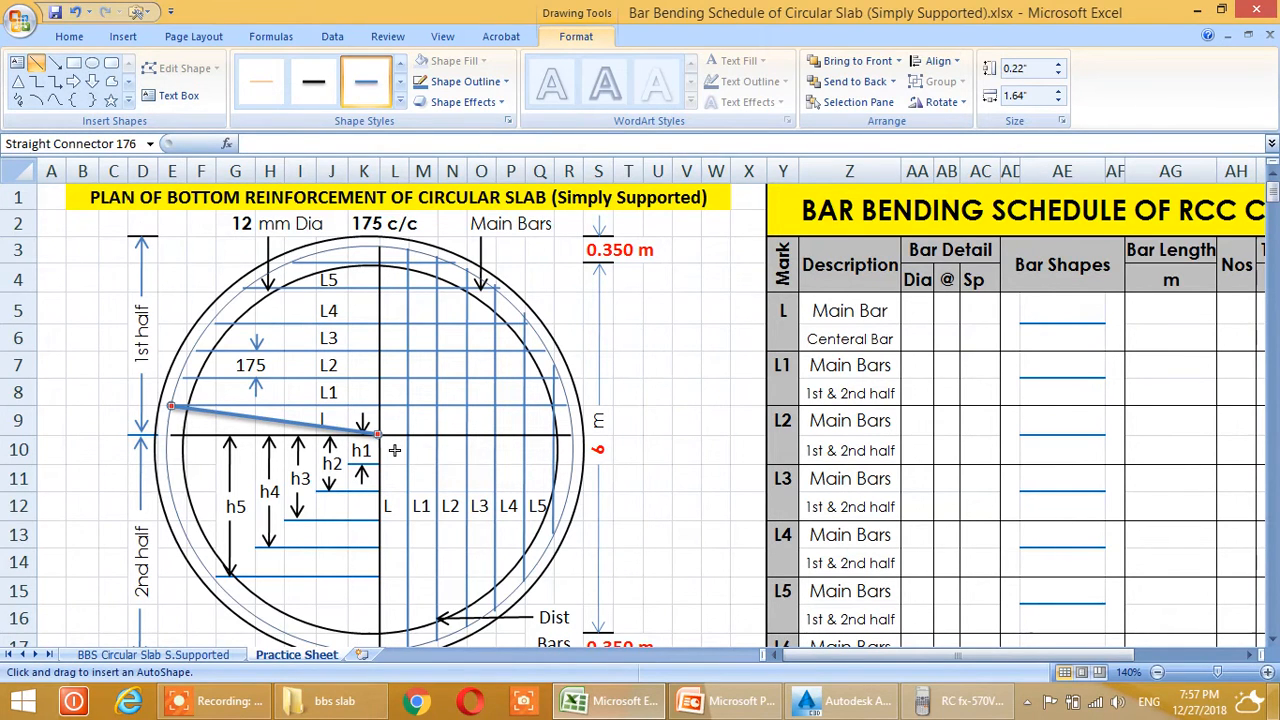
drag(395, 451, 570, 410)
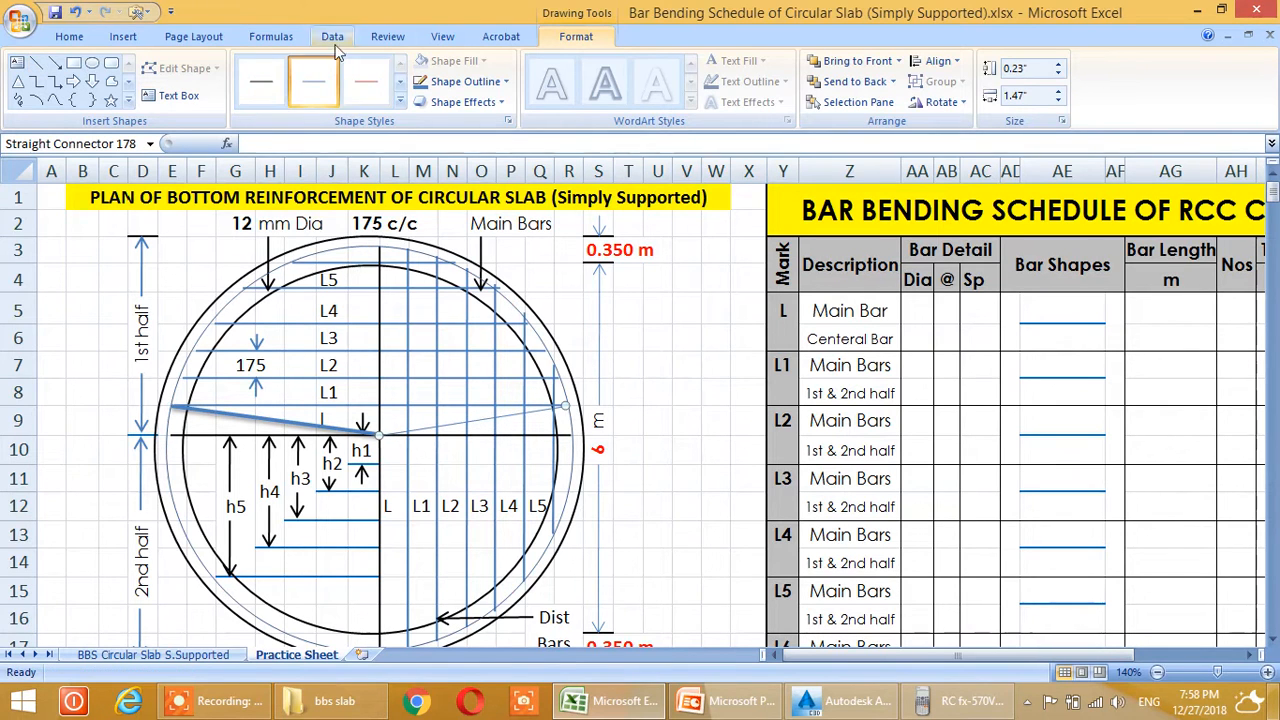
click(399, 101)
click(330, 125)
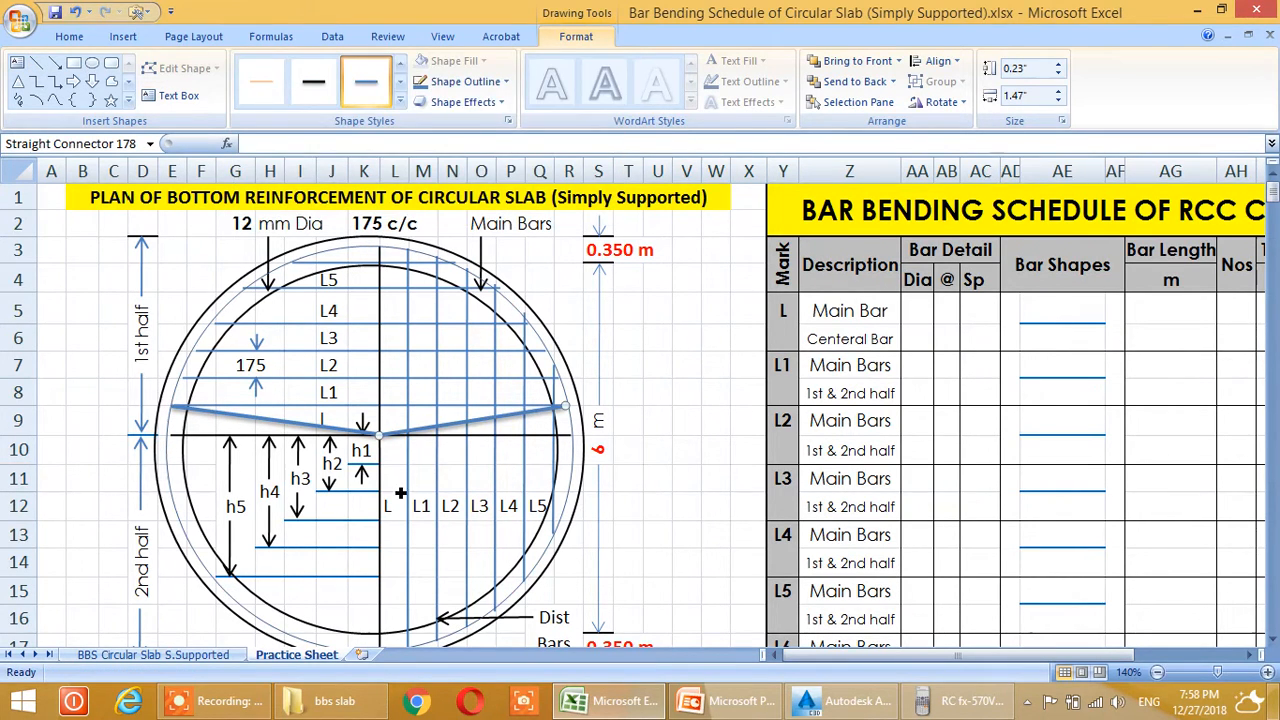
click(400, 491)
Move the right-hand radius line away from the slab center, slightly below bar L1 and across the circle's right edge
click(336, 431)
click(419, 432)
drag(427, 440, 529, 461)
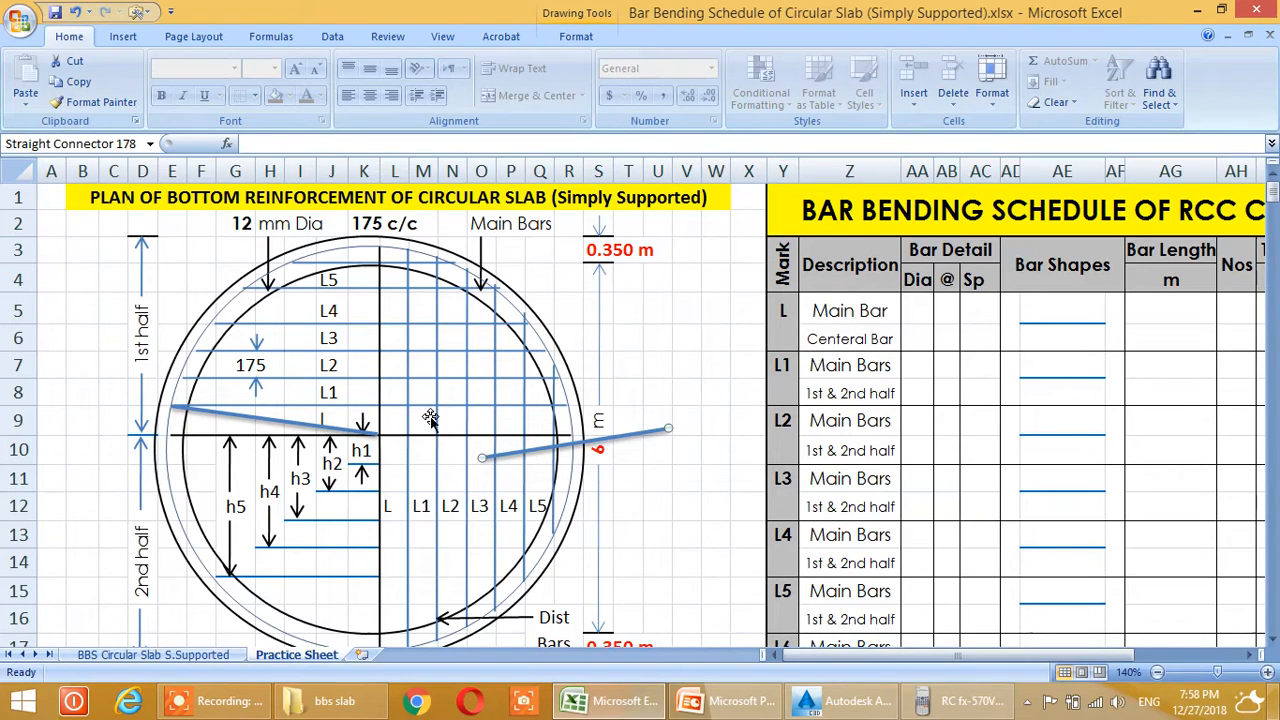
drag(567, 449, 511, 456)
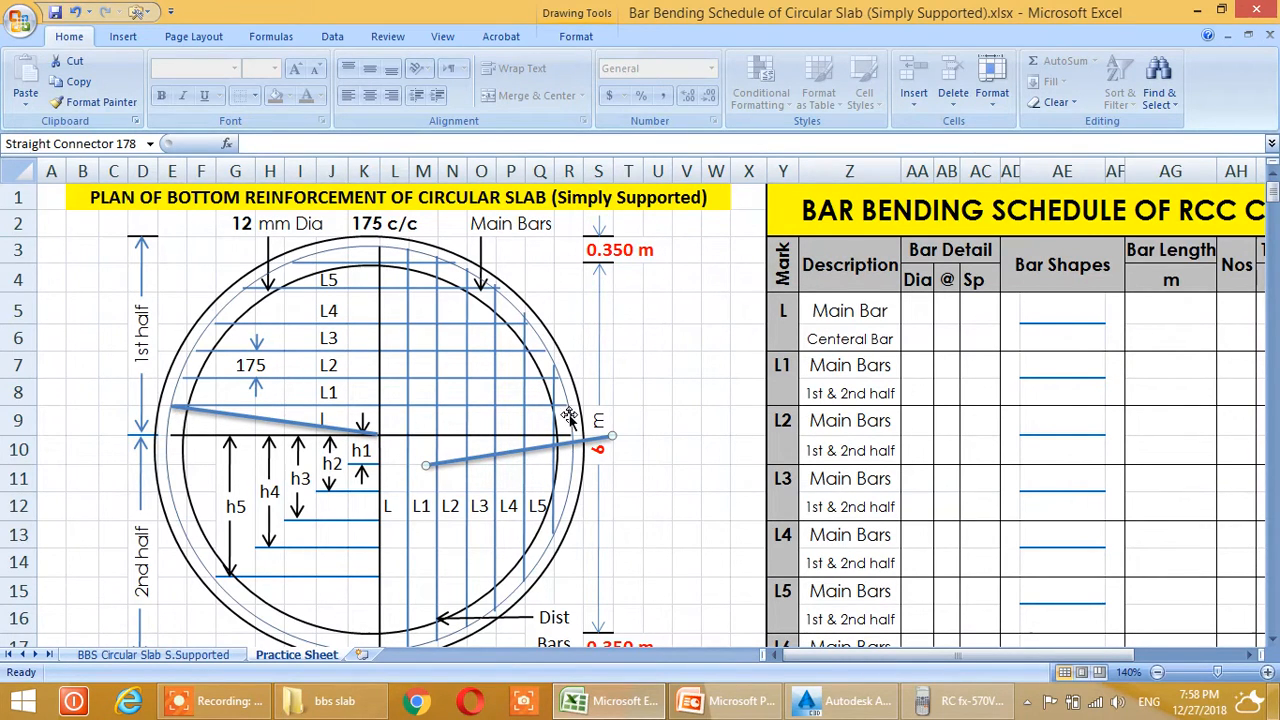
Shift the outer end of the left radius line to the left ends of bars L2, L3 and L4 in turn
click(261, 428)
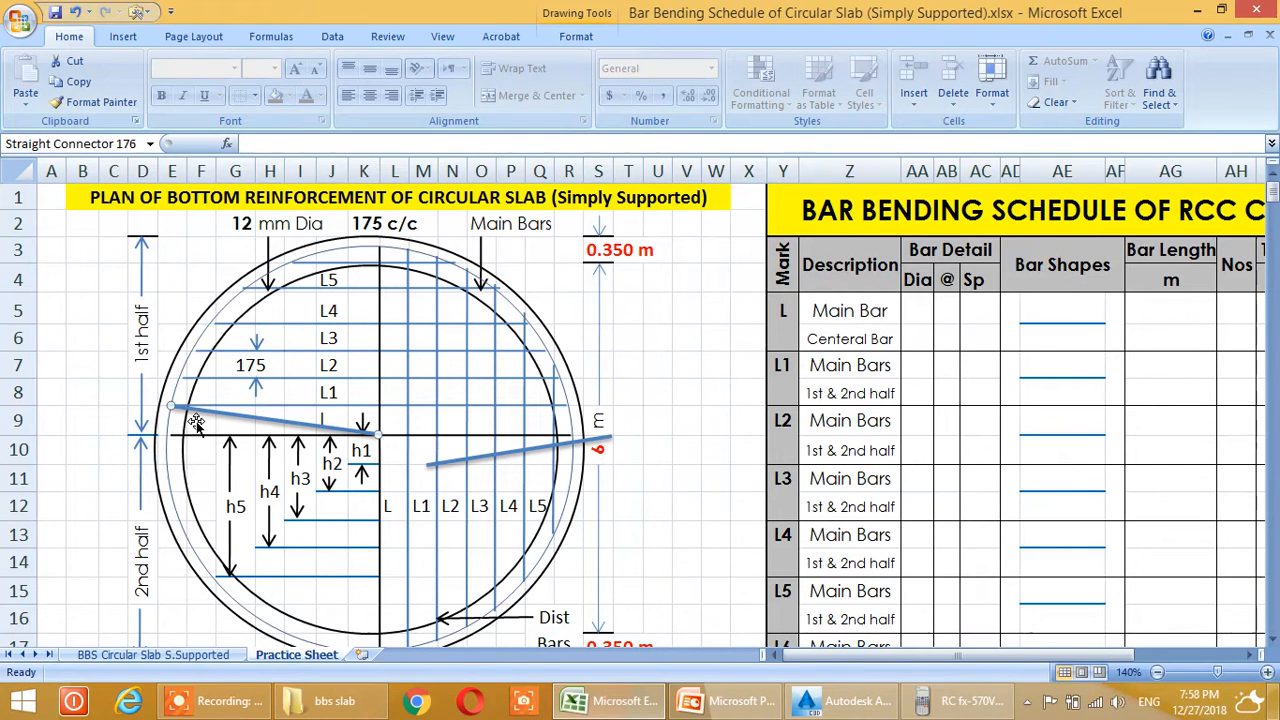
drag(174, 407, 178, 380)
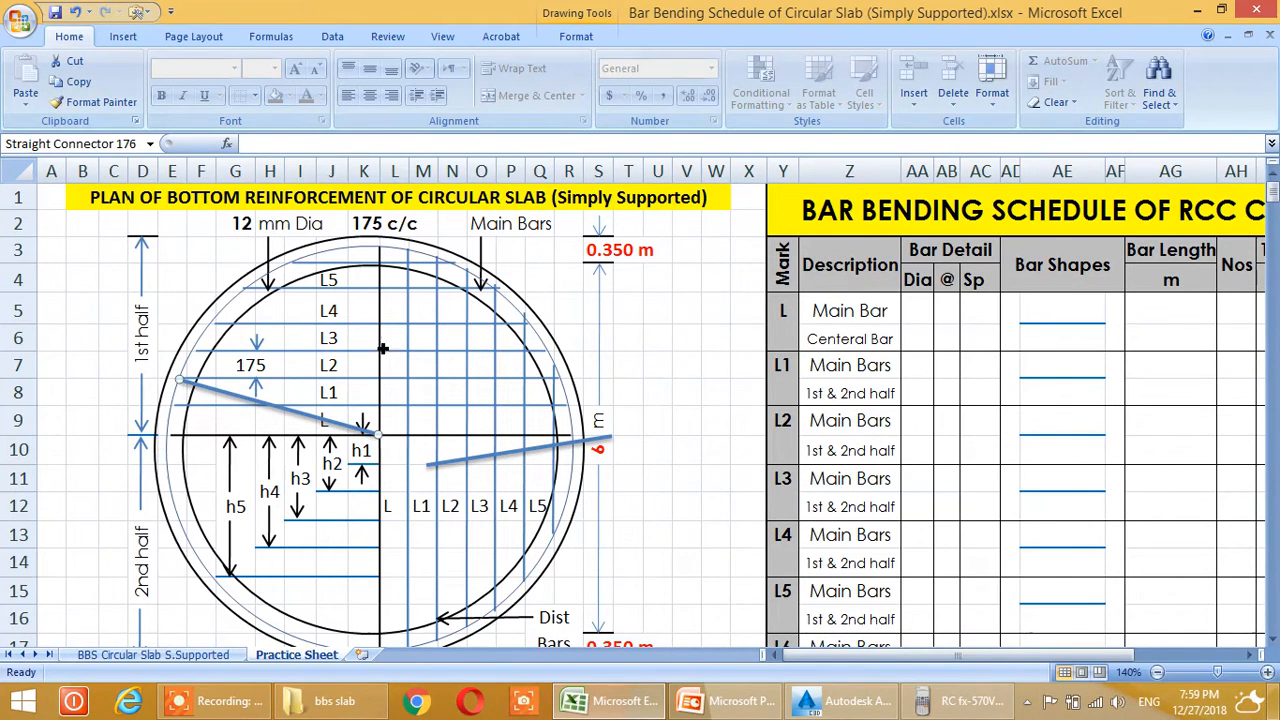
drag(191, 387, 206, 362)
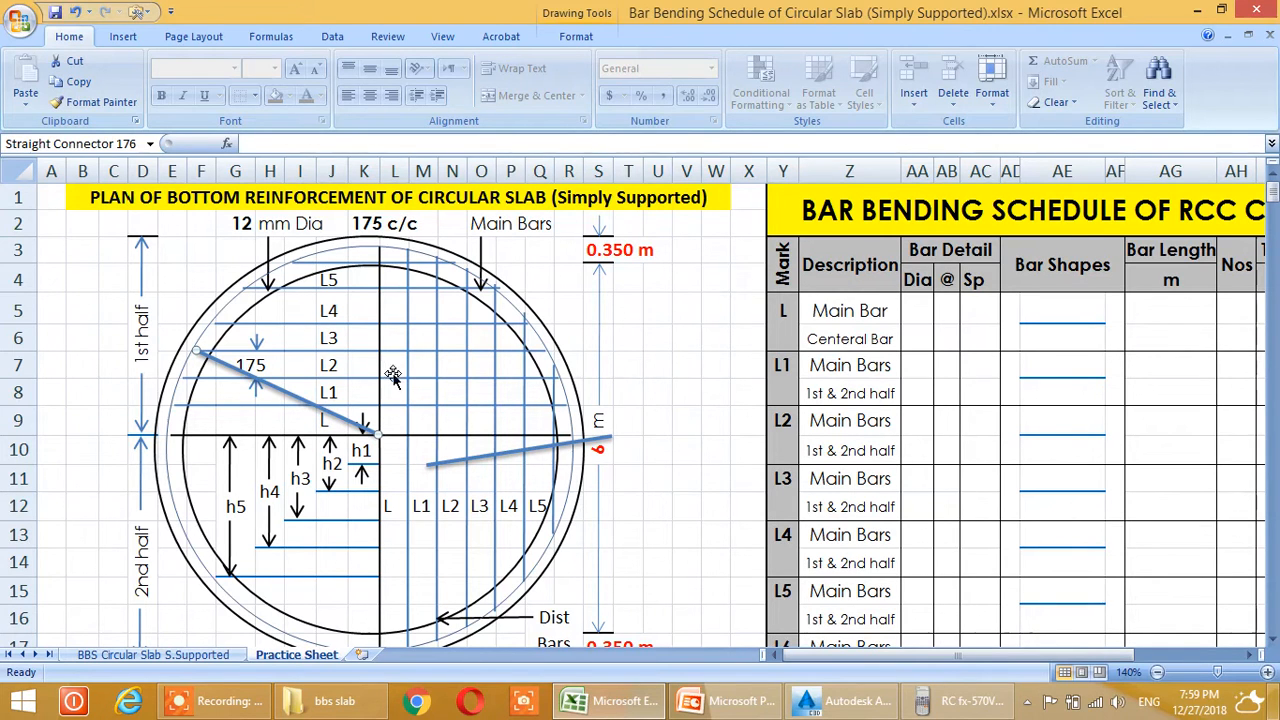
drag(199, 352, 214, 323)
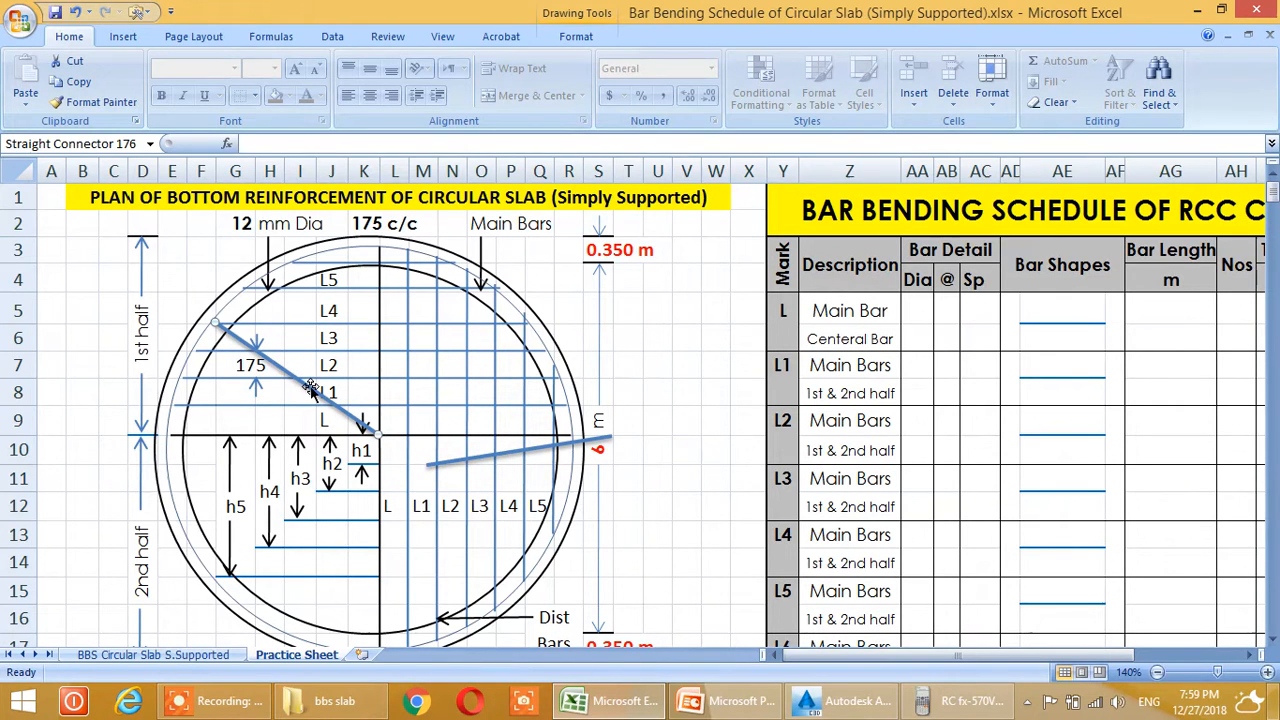
Delete both thick blue radius lines from the bottom reinforcement plan
key(Delete)
click(481, 462)
key(Delete)
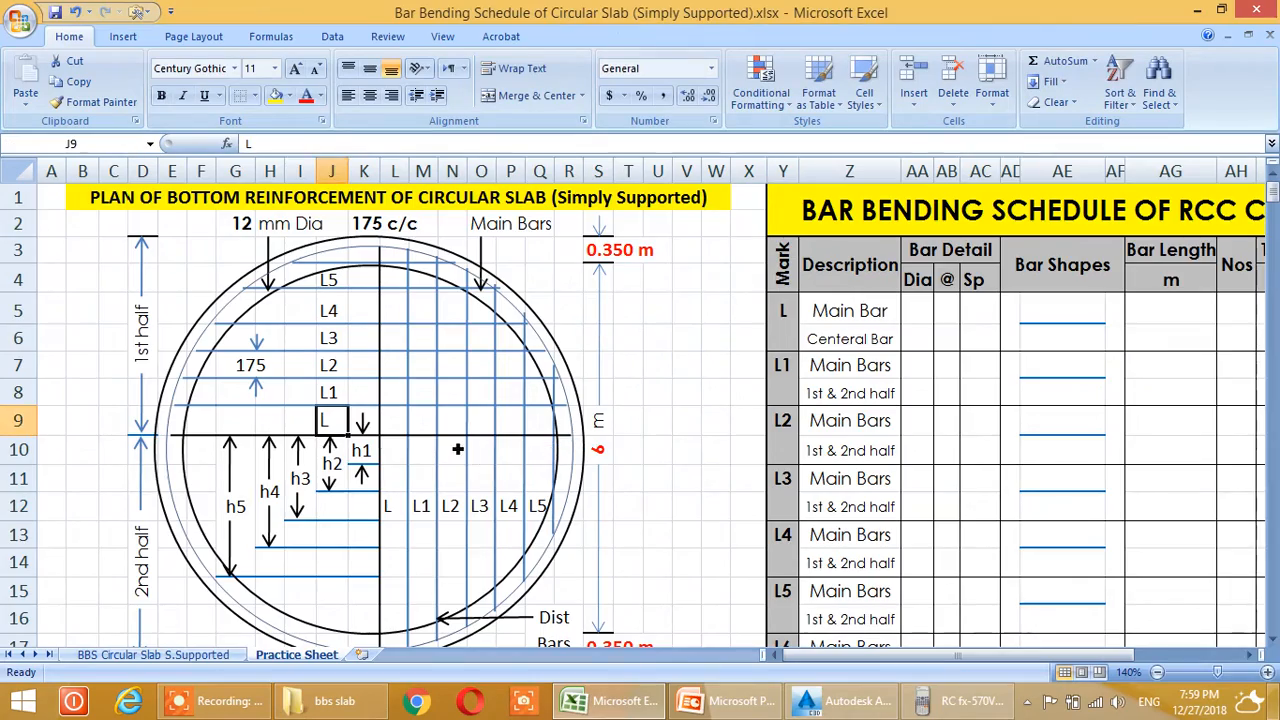
scroll(450, 452, down, 5)
scroll(422, 445, down, 8)
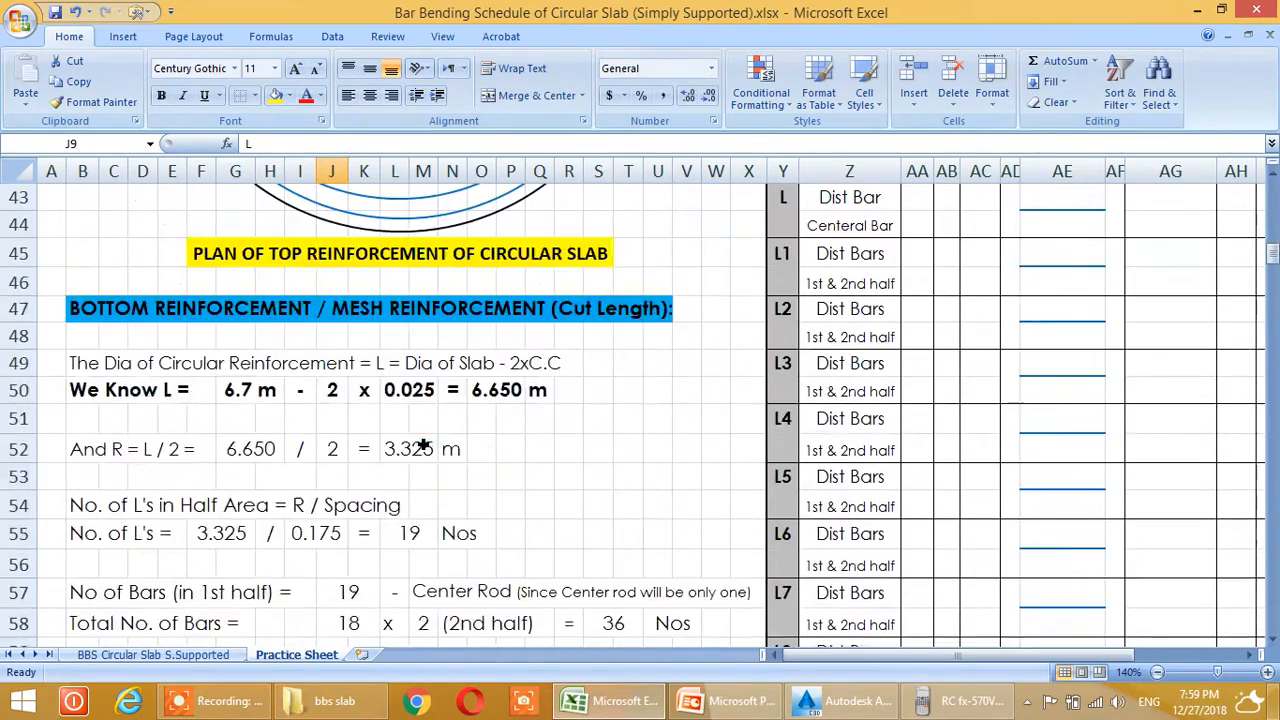
Enter the label L1 in cell B65 and an equals sign in C65, below the chord length formula
scroll(415, 464, up, 1)
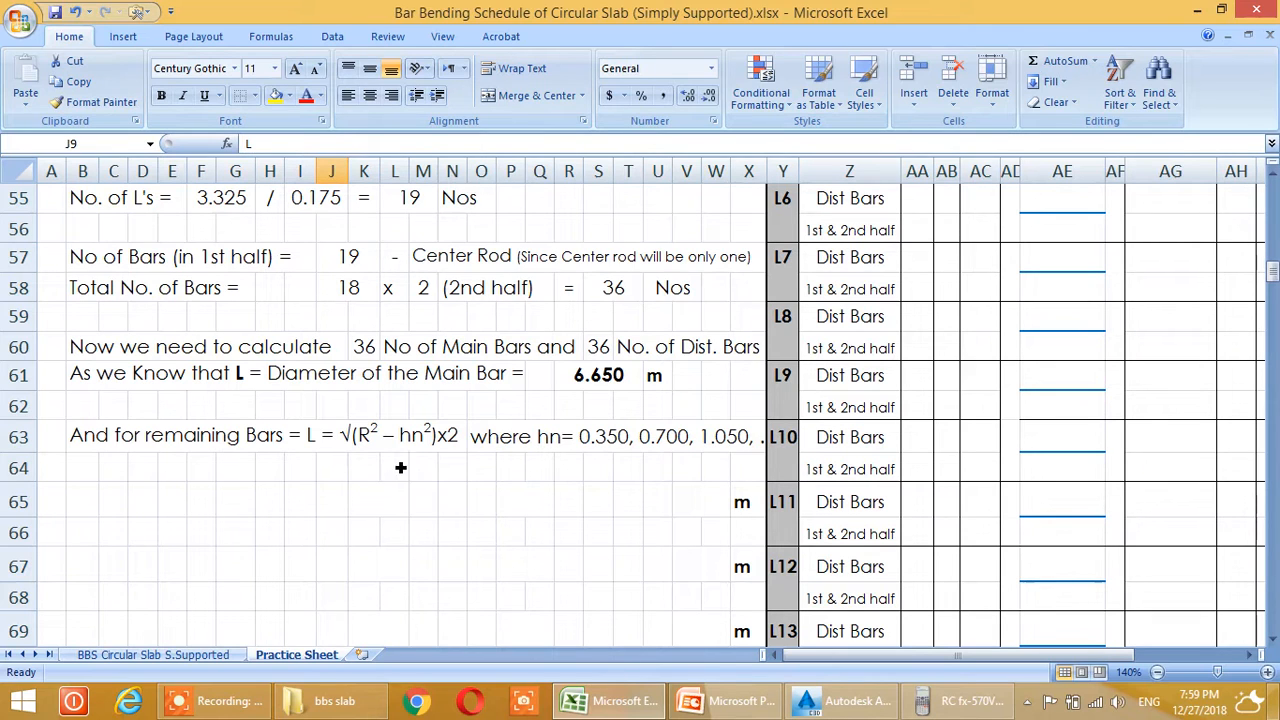
click(113, 531)
click(90, 508)
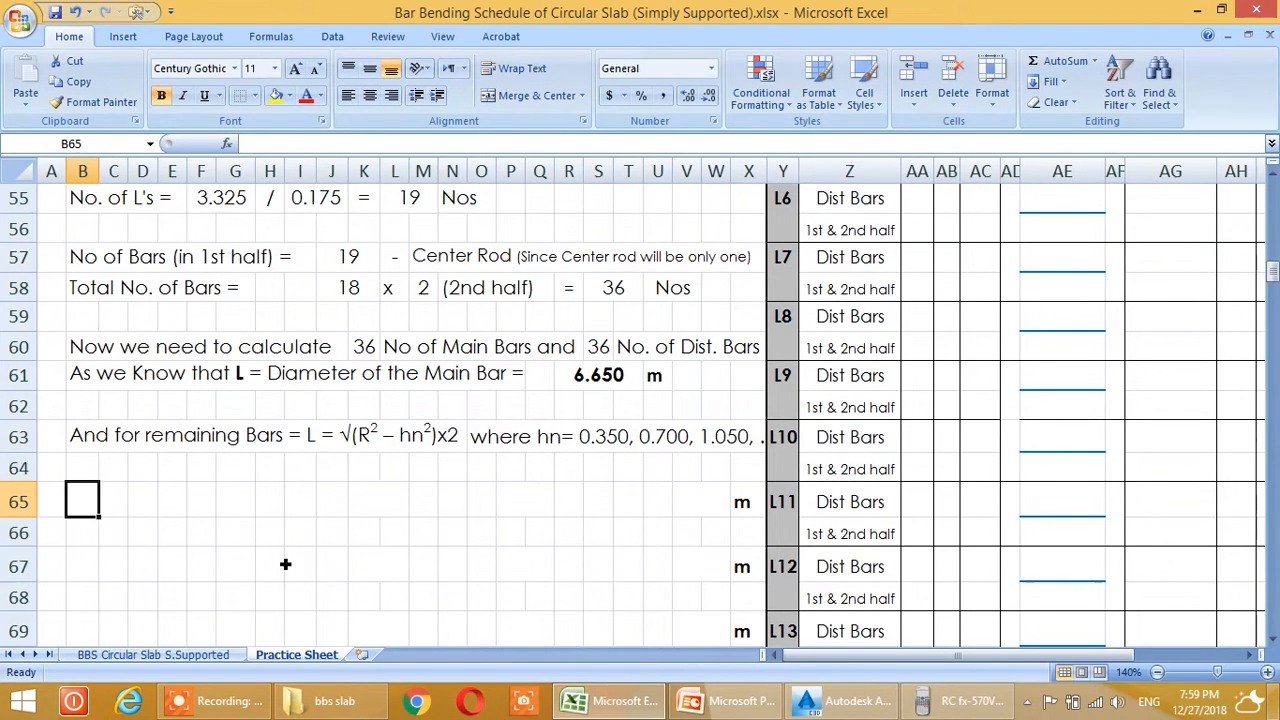
text(L1)
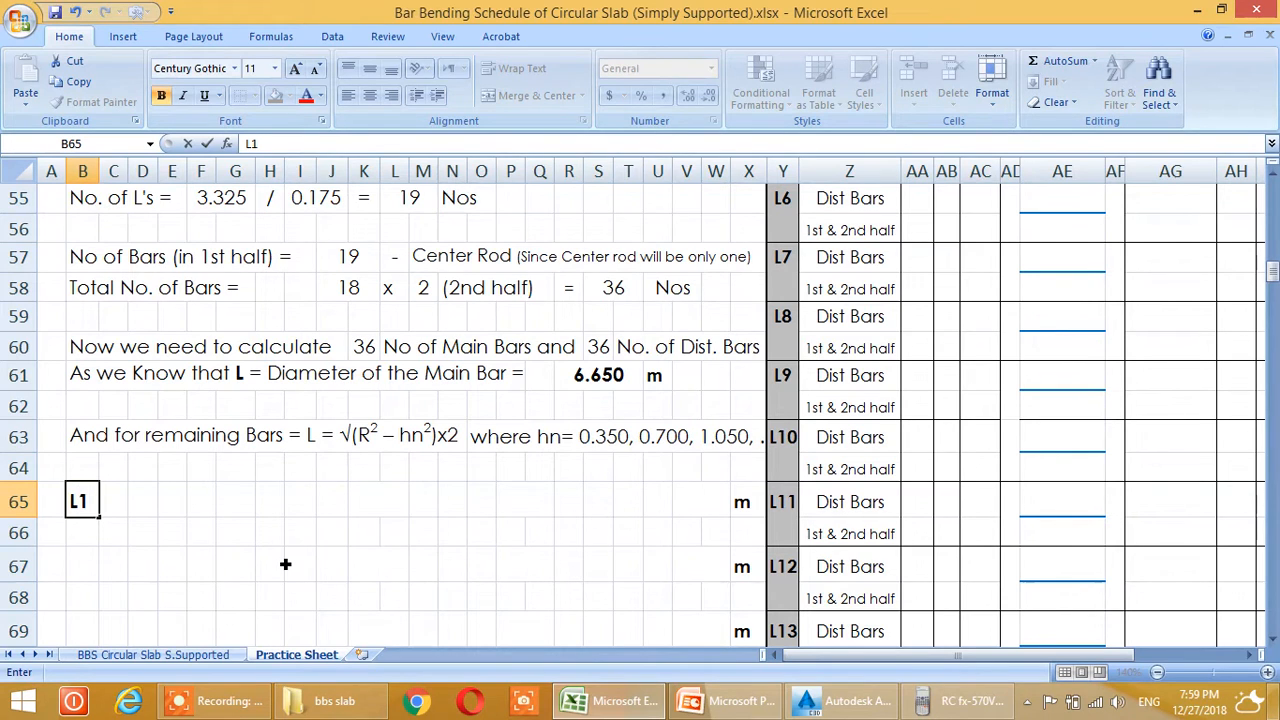
key(Return)
key(Up)
key(Right)
text(=)
key(Right)
key(Escape)
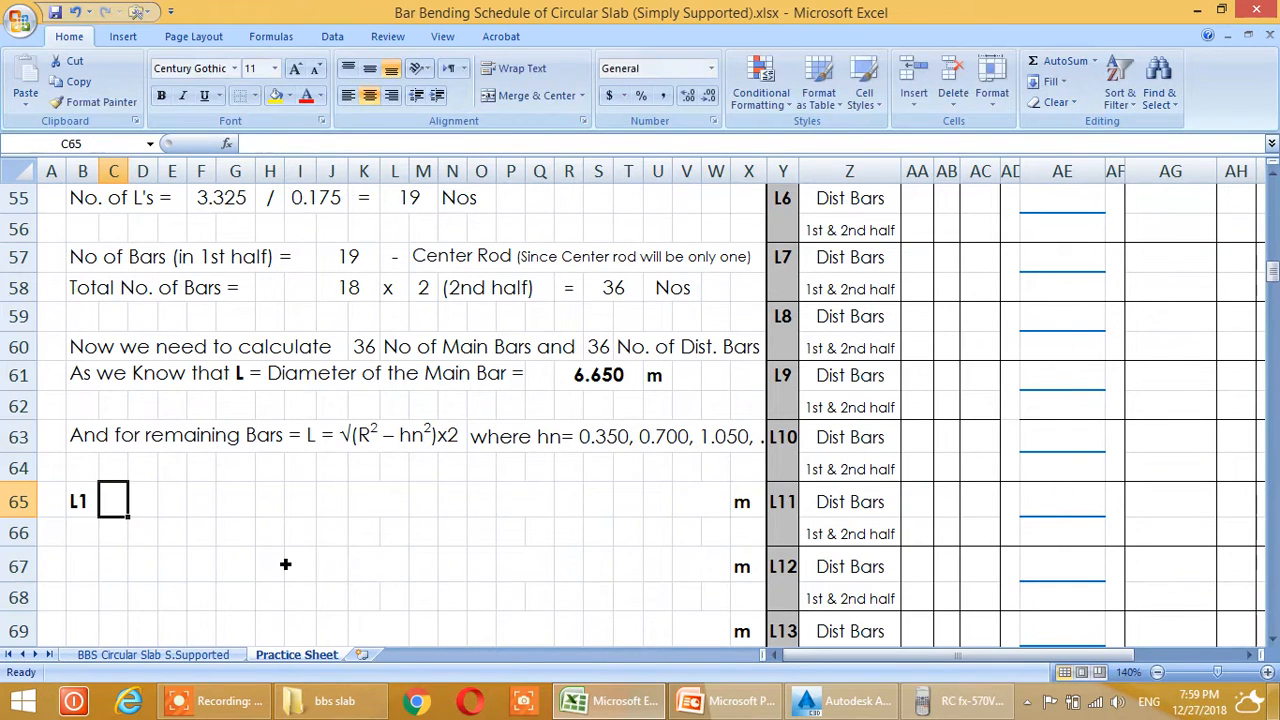
text(=)
key(Return)
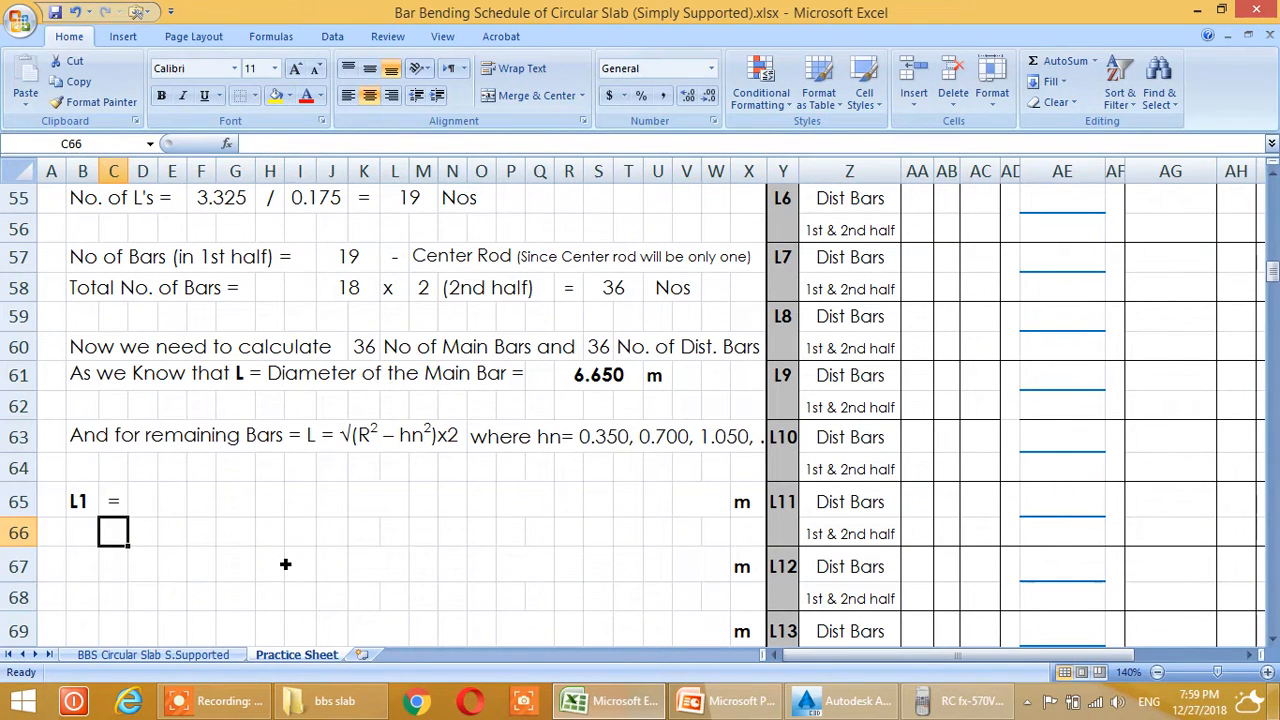
Copy the expression √(R2 – hn2)x2 from the text in B63 into cell D65
click(355, 443)
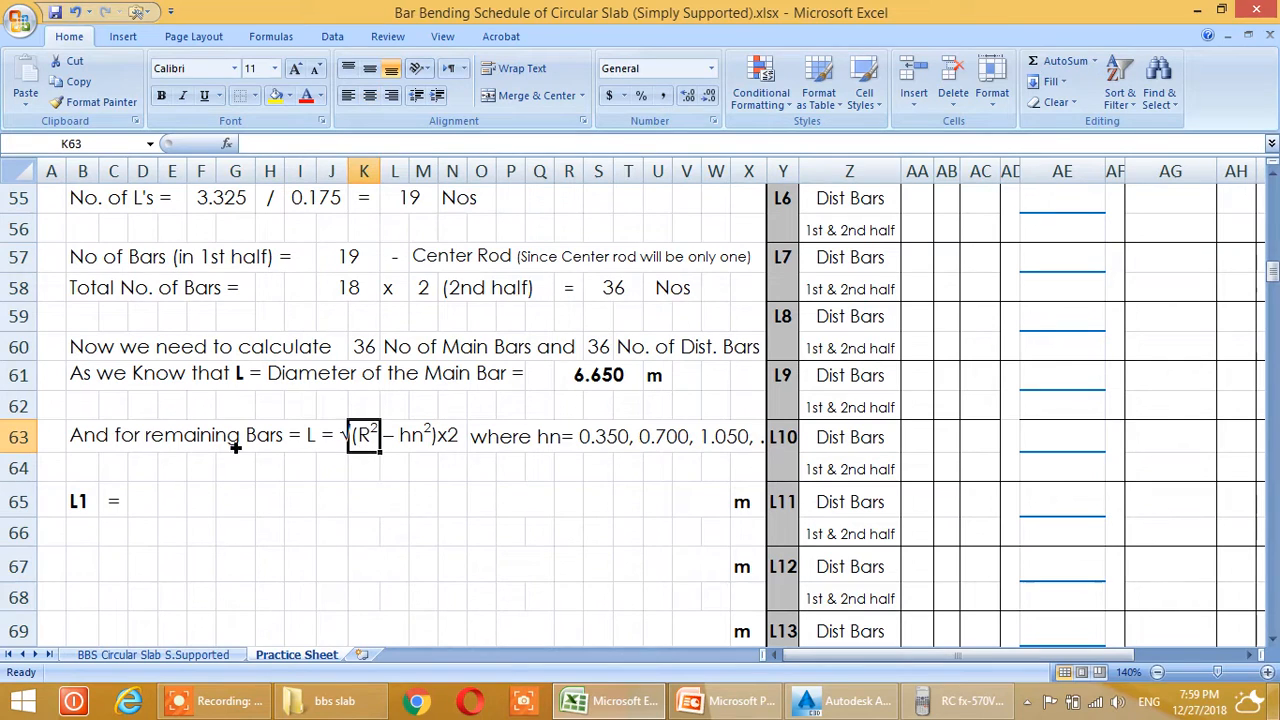
click(97, 432)
drag(485, 144, 418, 148)
key(ctrl+c)
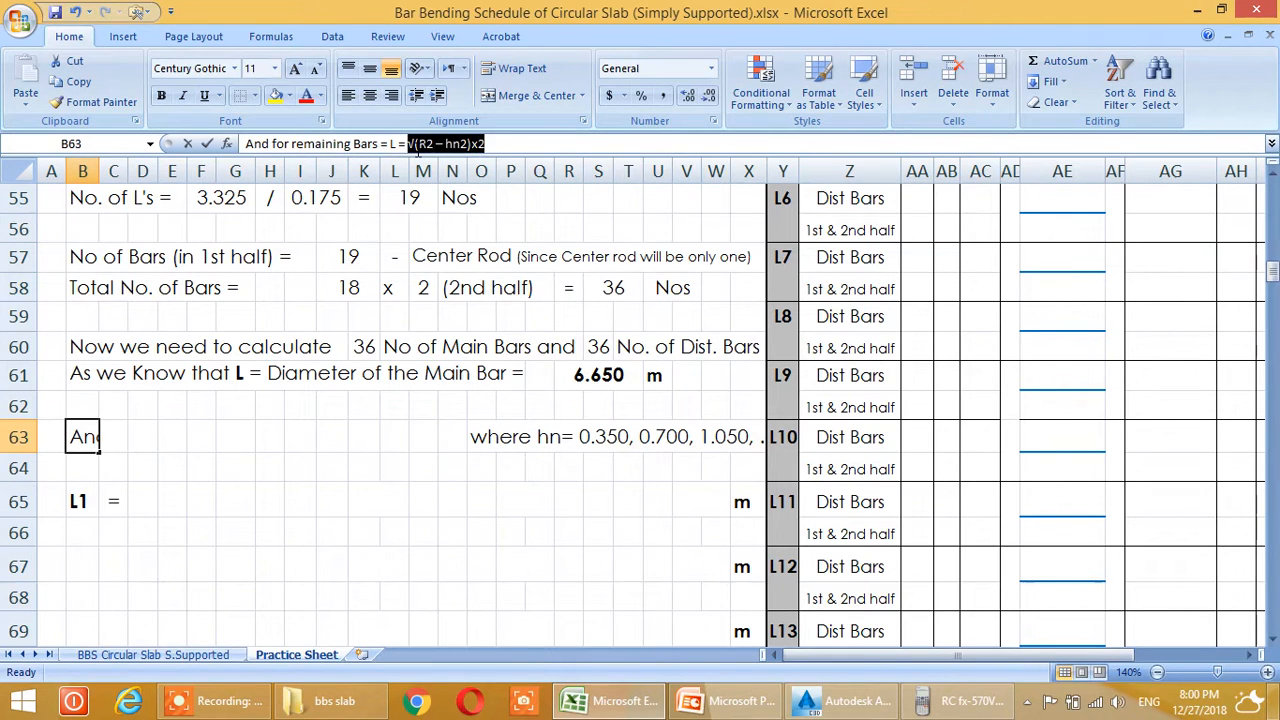
click(302, 529)
click(150, 502)
key(ctrl+v)
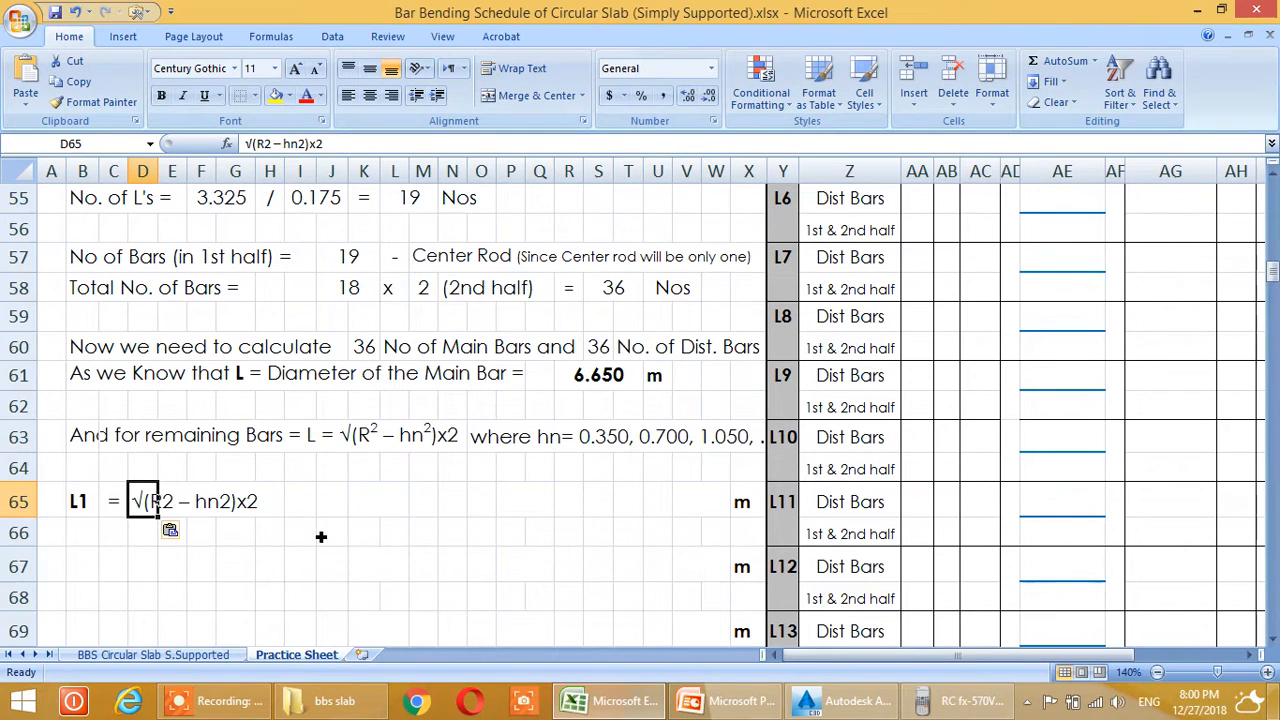
click(338, 566)
click(250, 506)
click(340, 570)
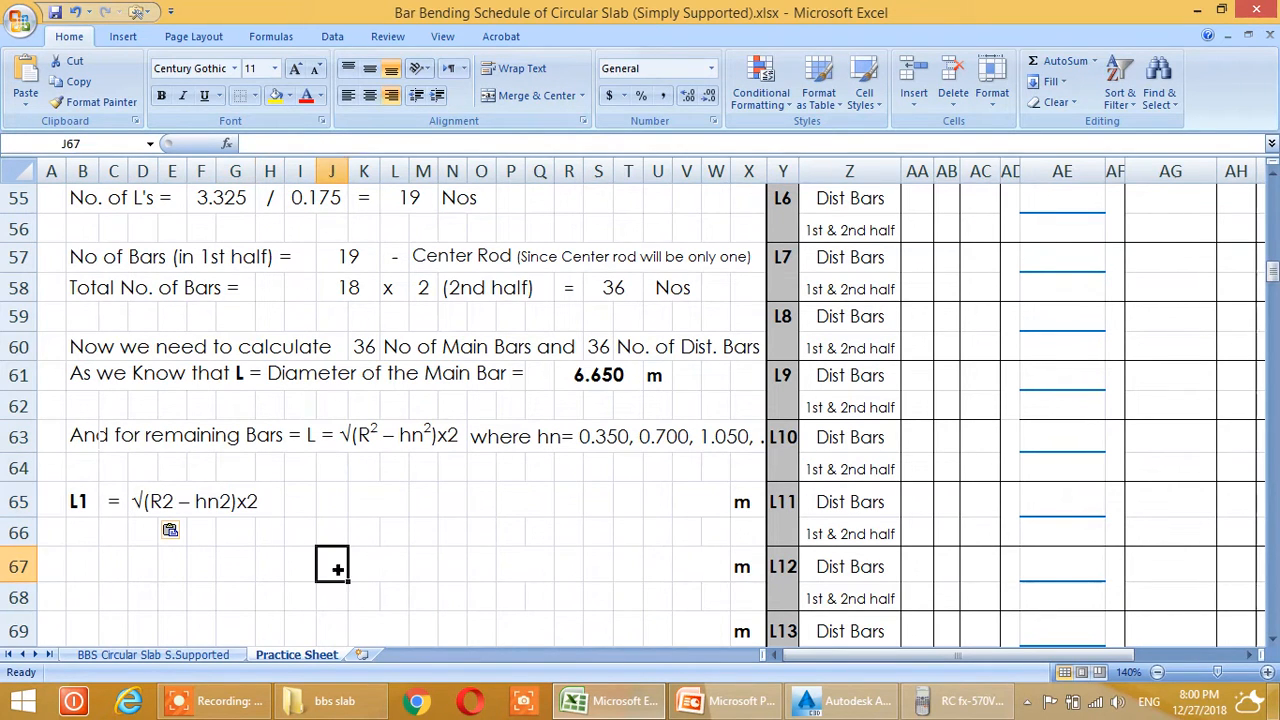
click(302, 500)
click(376, 594)
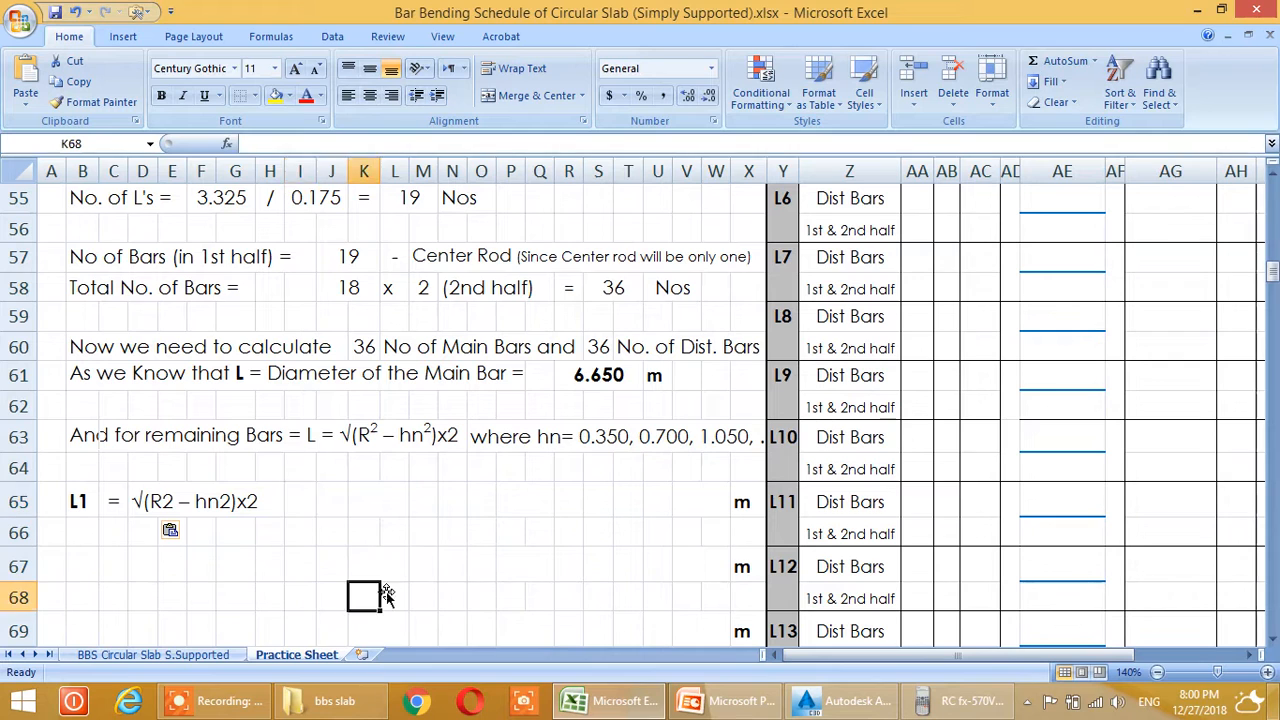
click(300, 566)
click(272, 505)
click(165, 503)
click(115, 503)
click(250, 535)
Enter an equals sign in cell I65 after the L1 expression
click(300, 508)
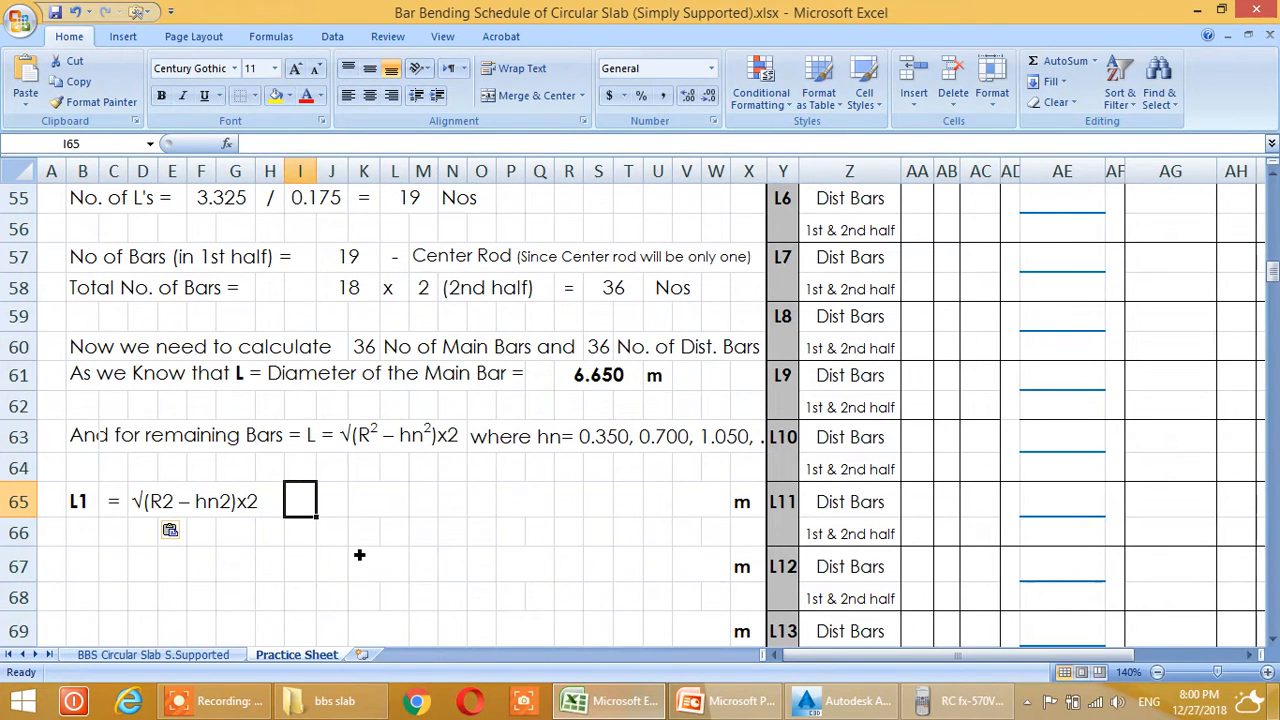
text(=)
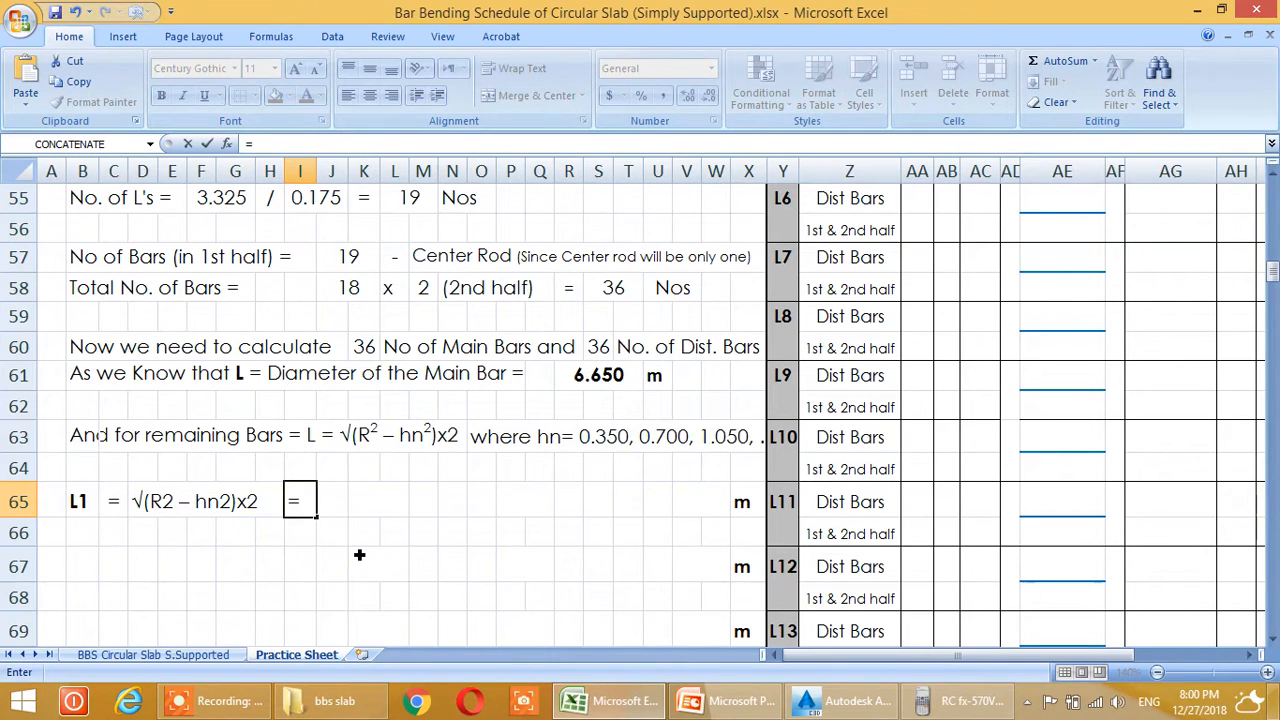
key(Return)
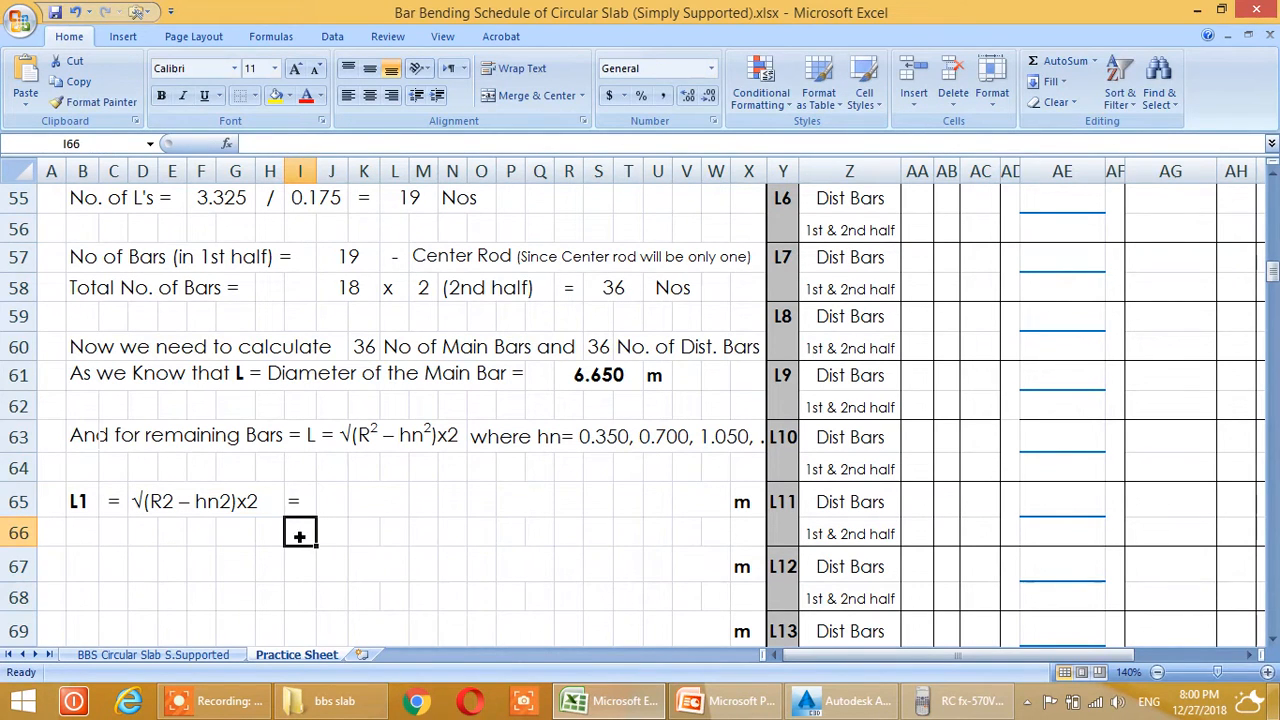
Change hn to h1 in the L1 expression in D65 so that it reads √(R2 – h12)x2
click(166, 508)
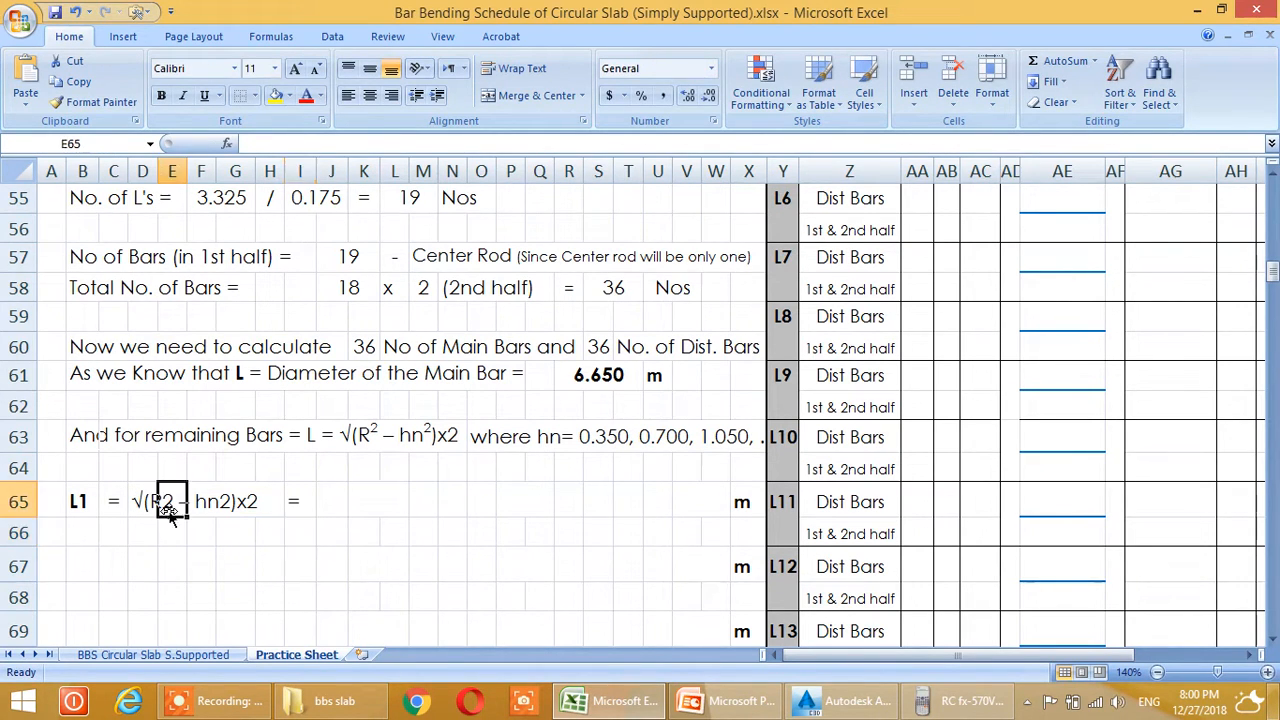
click(83, 507)
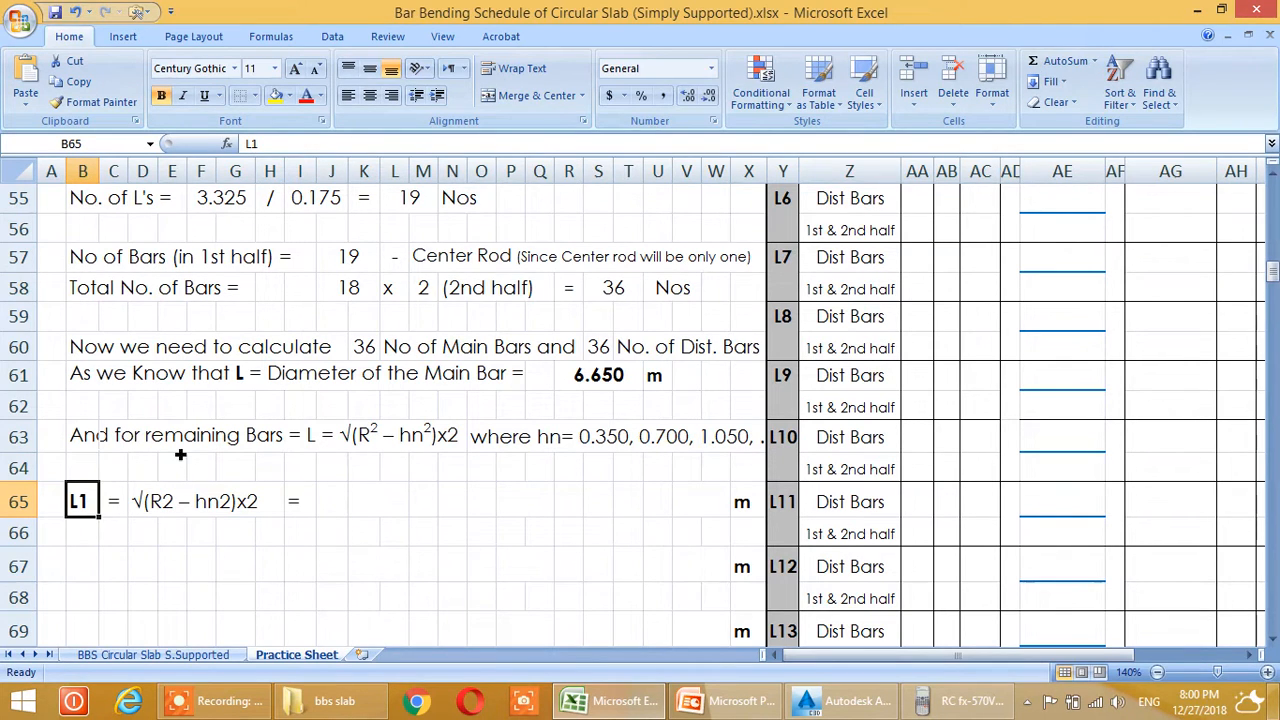
click(145, 503)
click(276, 145)
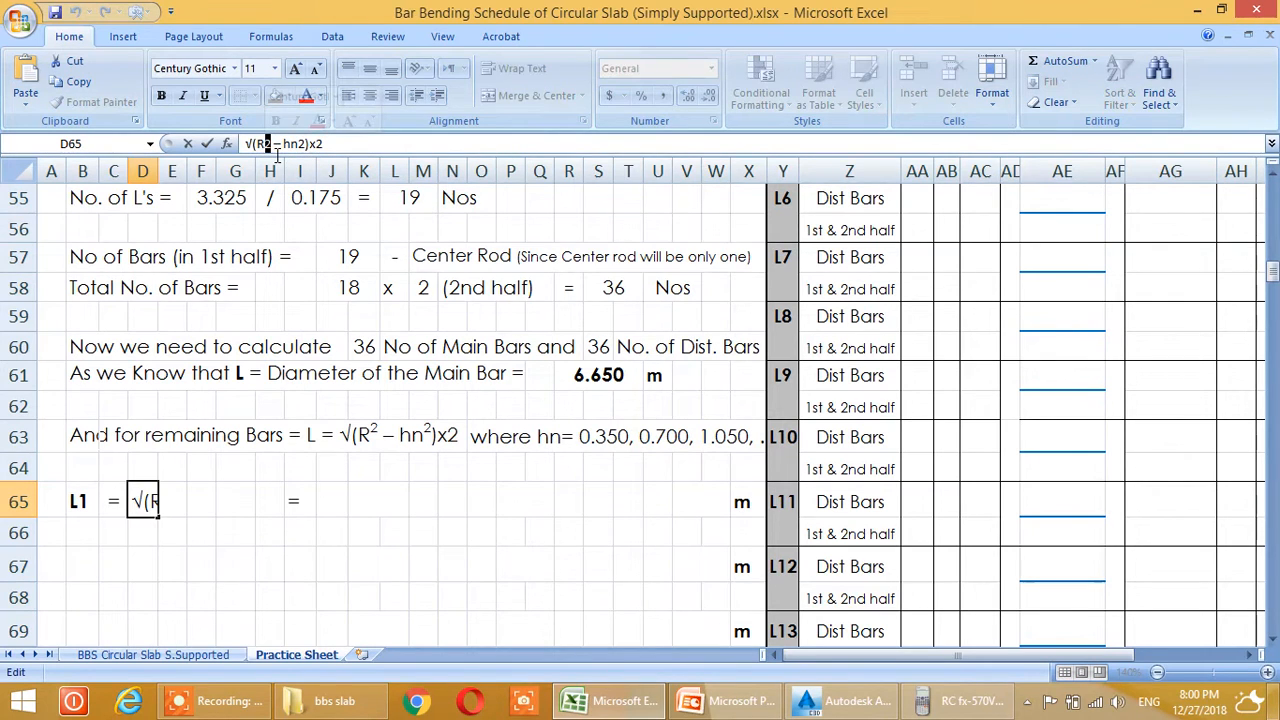
click(298, 147)
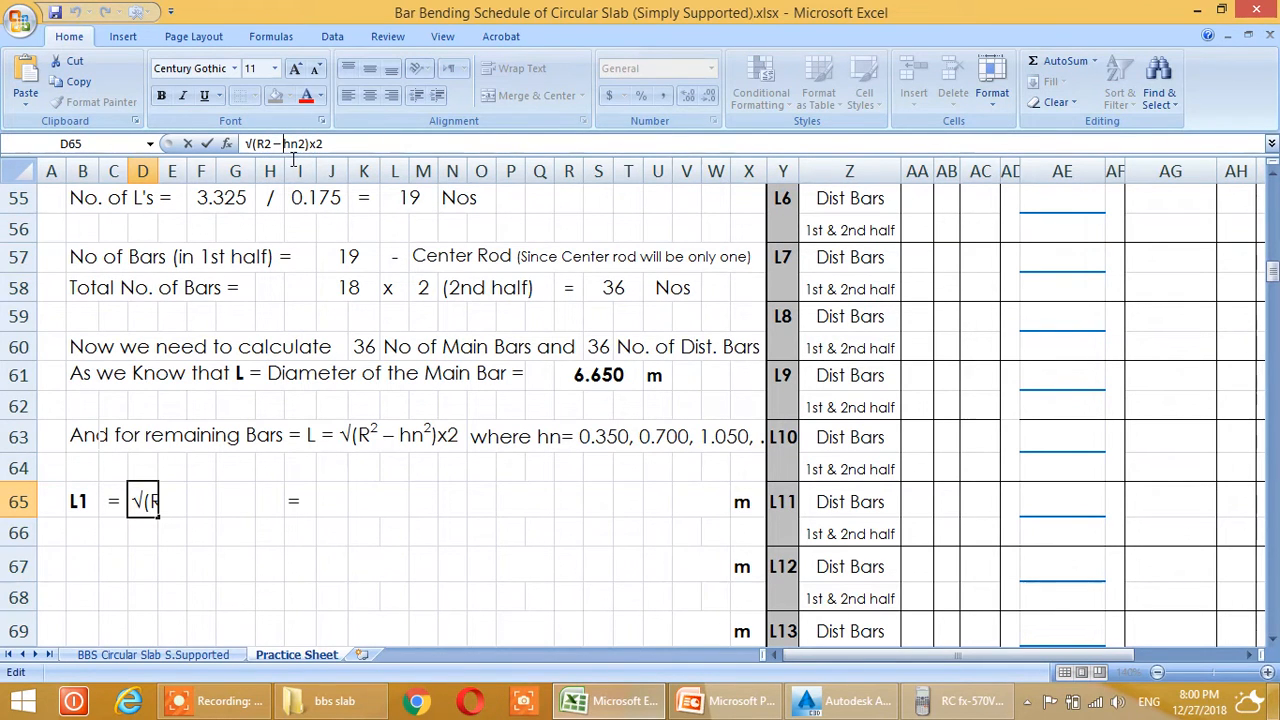
key(BackSpace)
text(1)
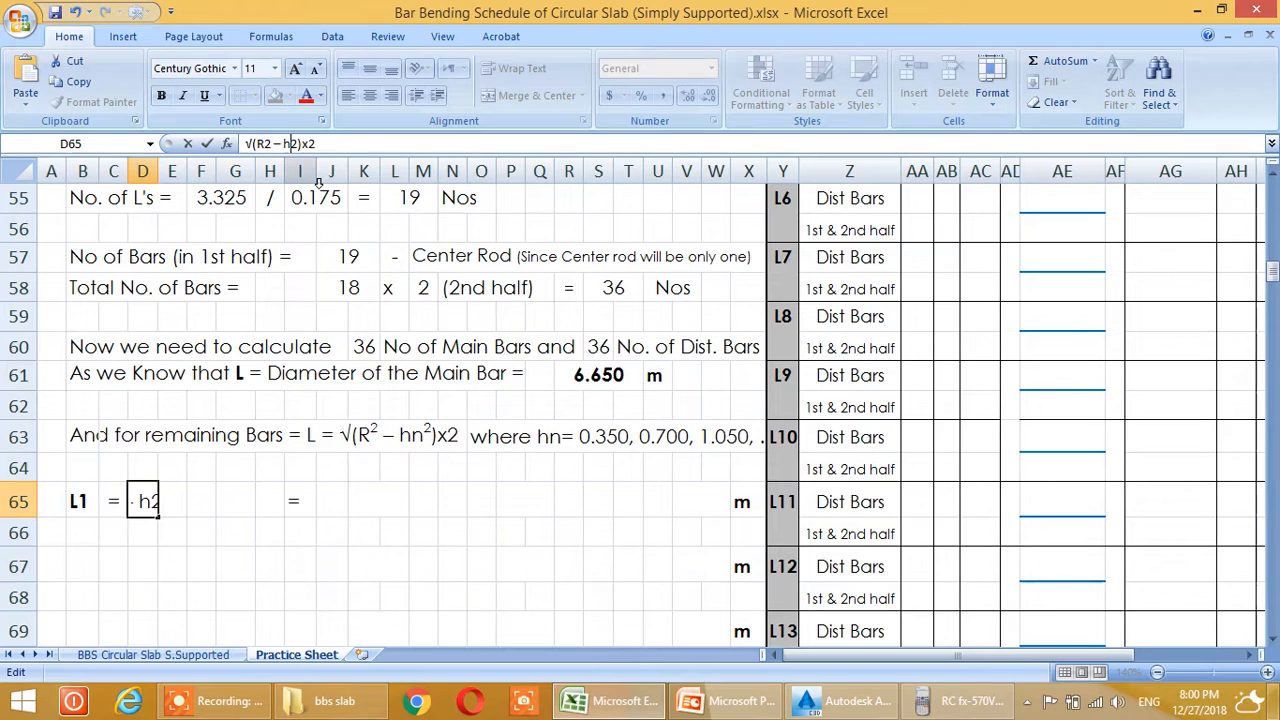
key(Return)
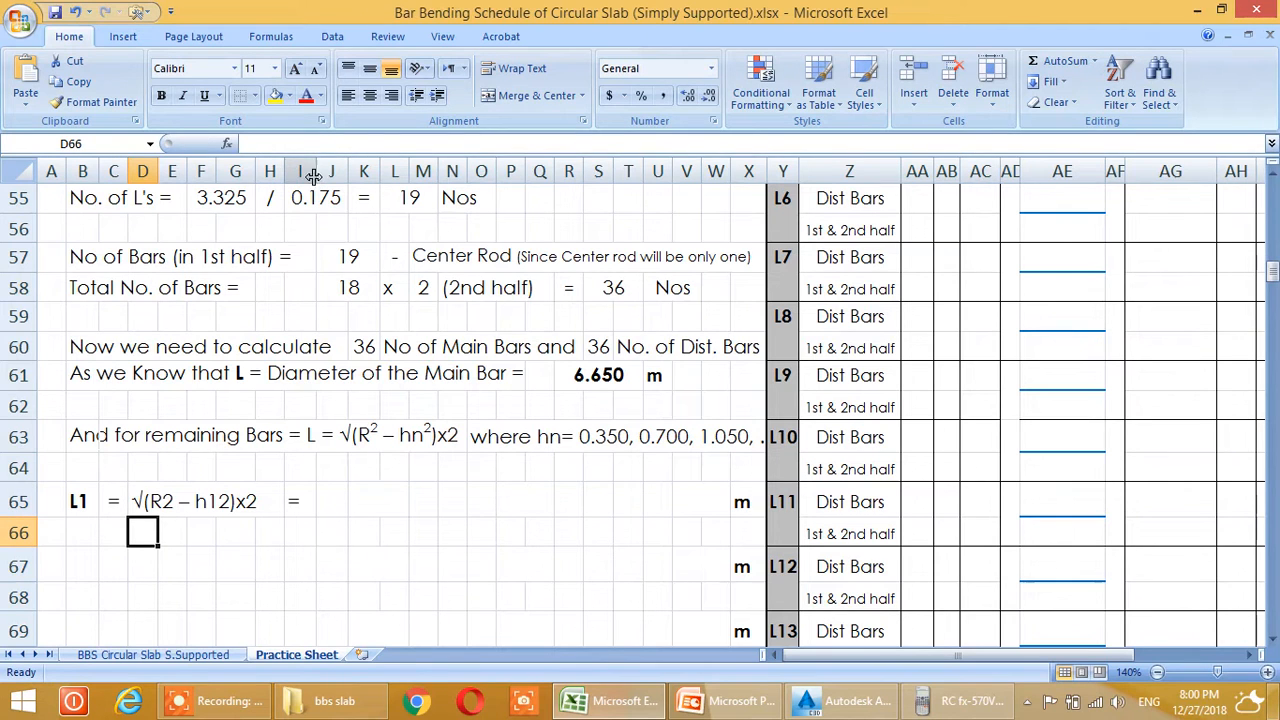
Format the 2 after R in the D65 expression as superscript
click(152, 497)
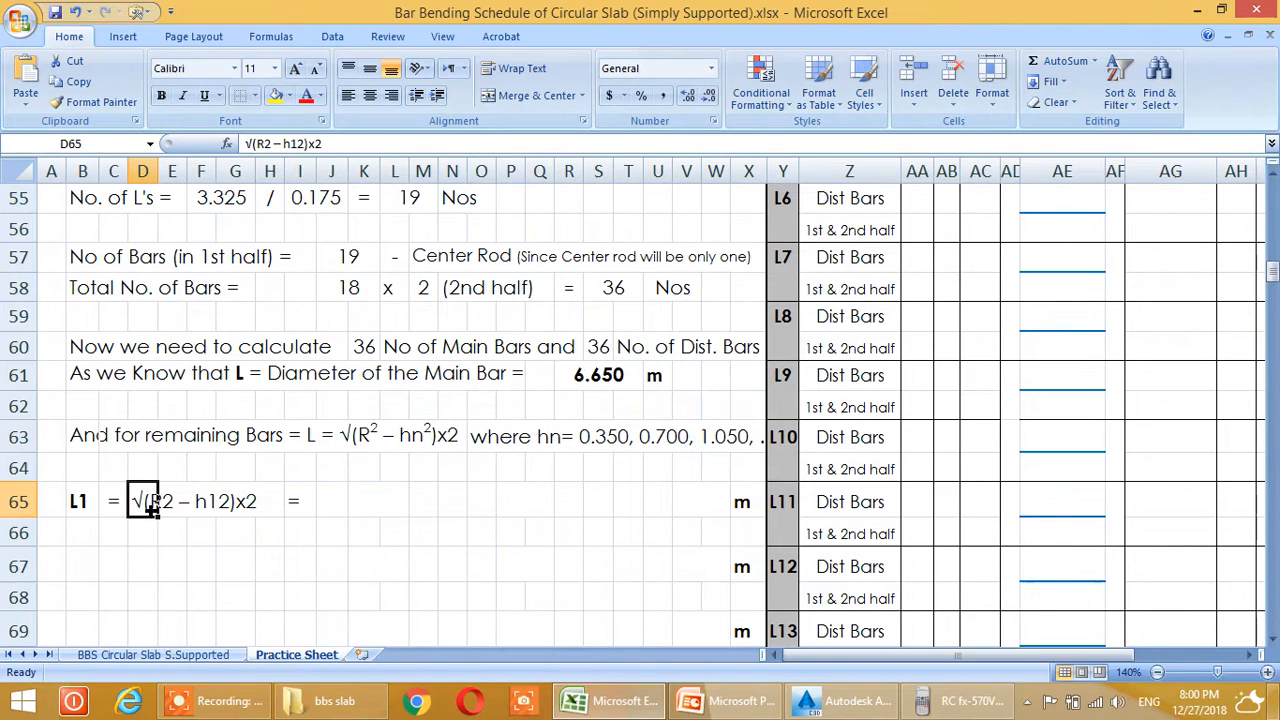
drag(263, 143, 270, 143)
right_click(268, 144)
click(314, 222)
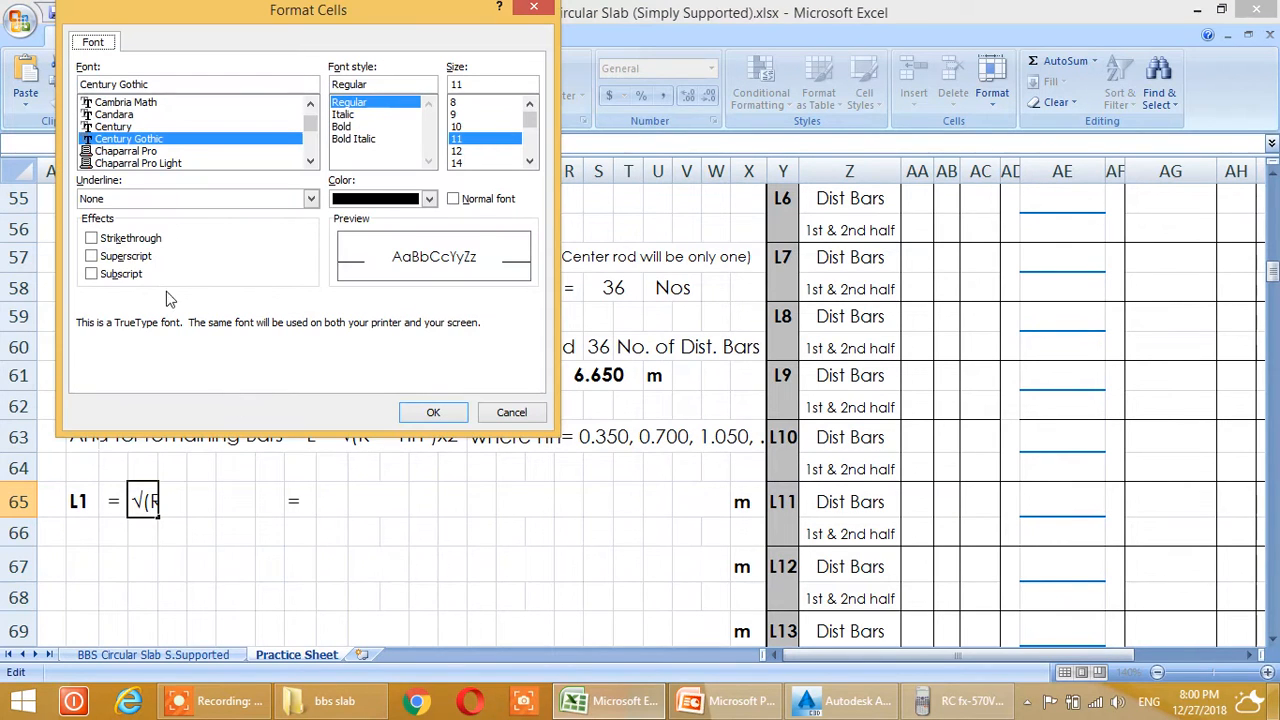
click(117, 258)
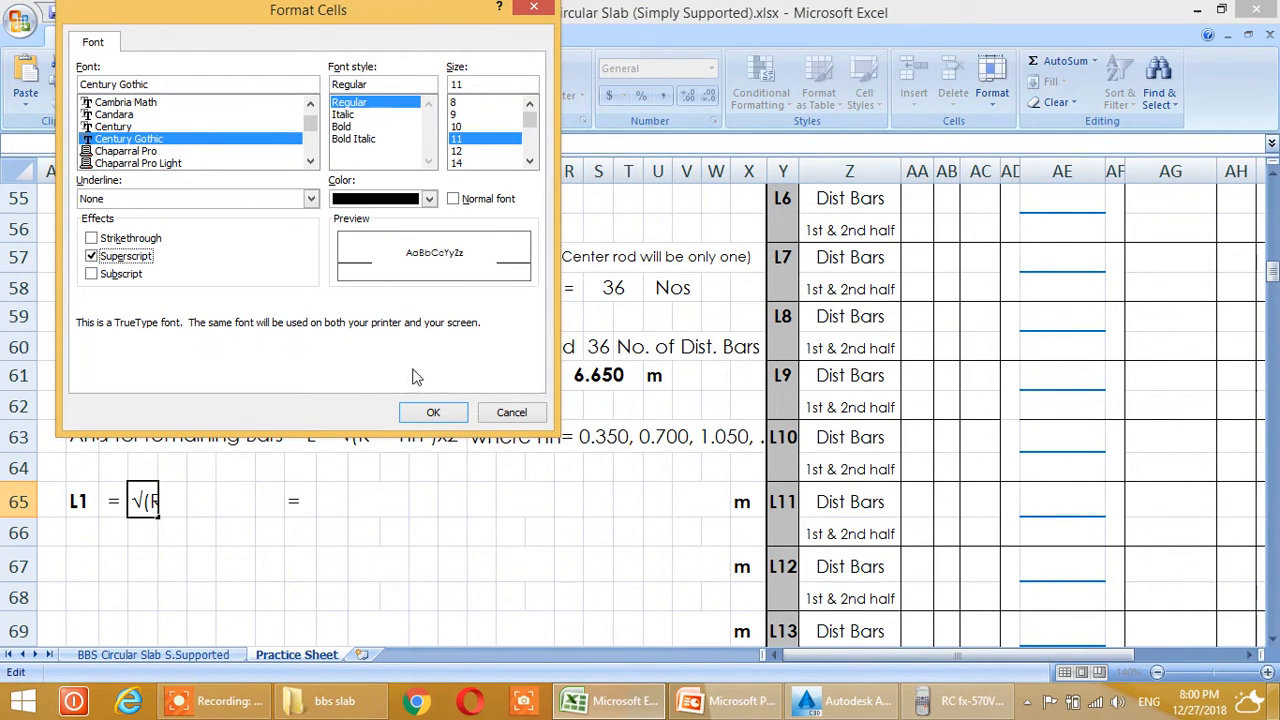
click(93, 274)
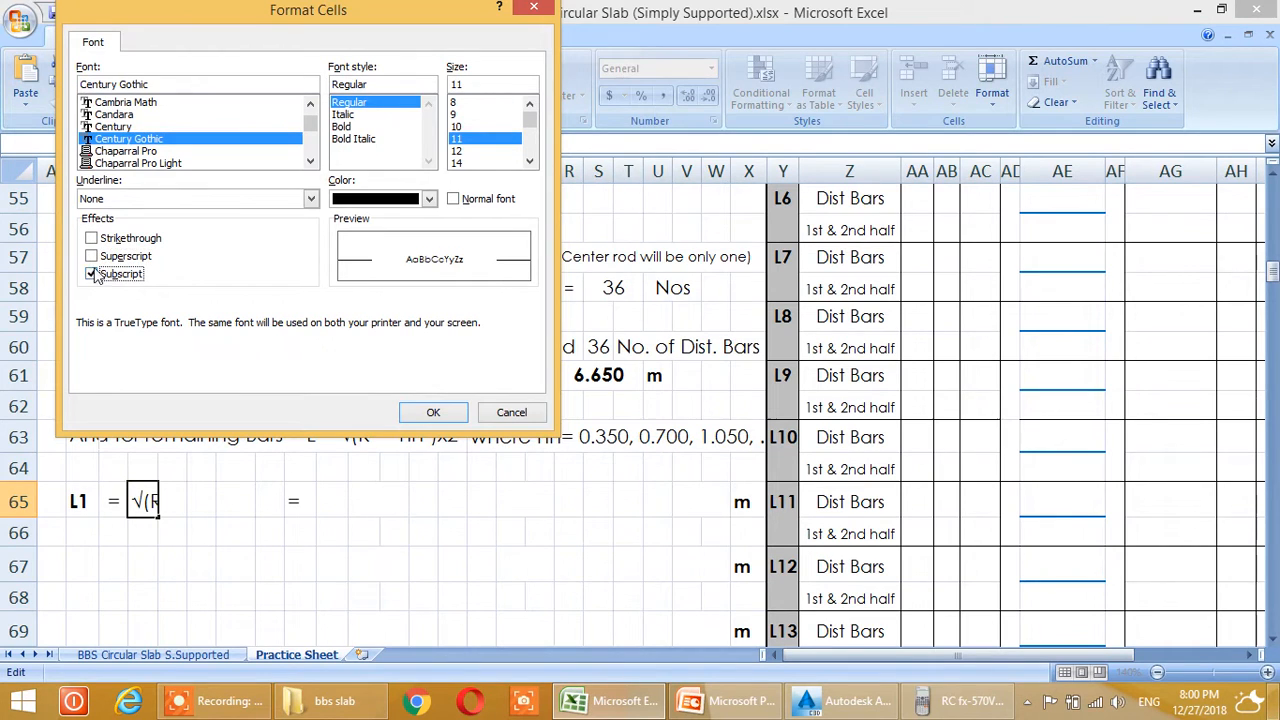
click(92, 256)
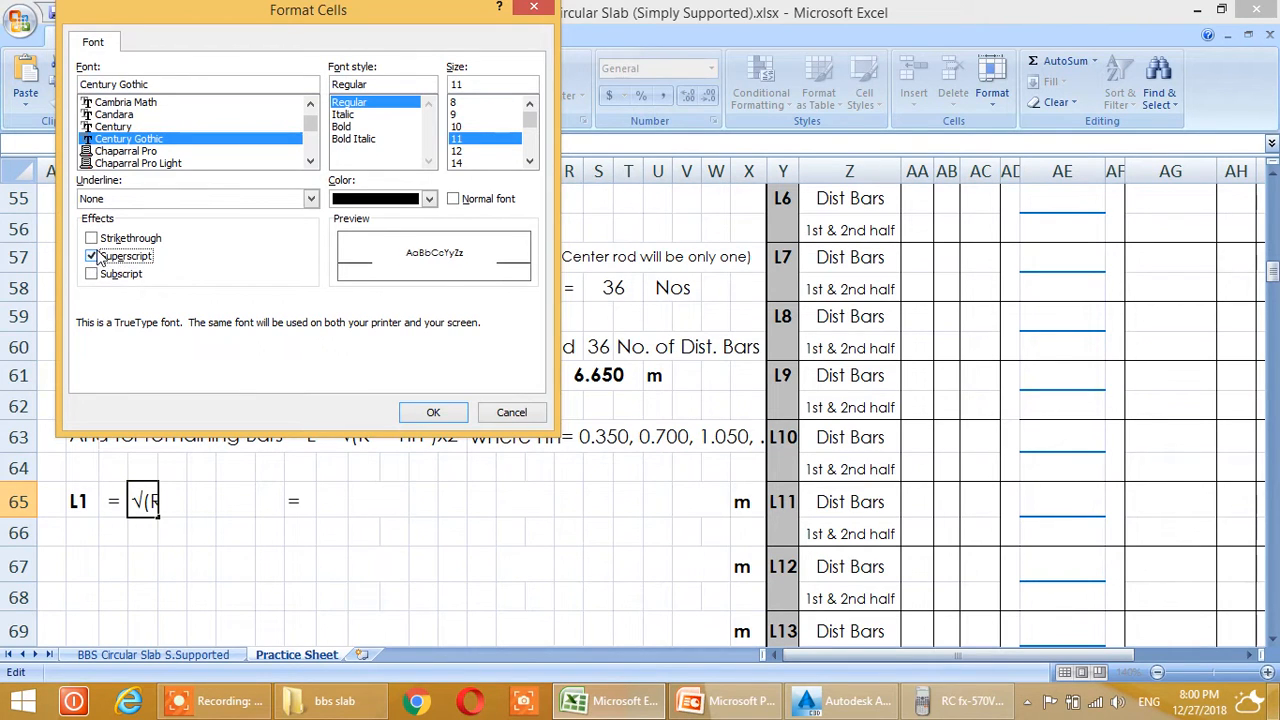
click(431, 412)
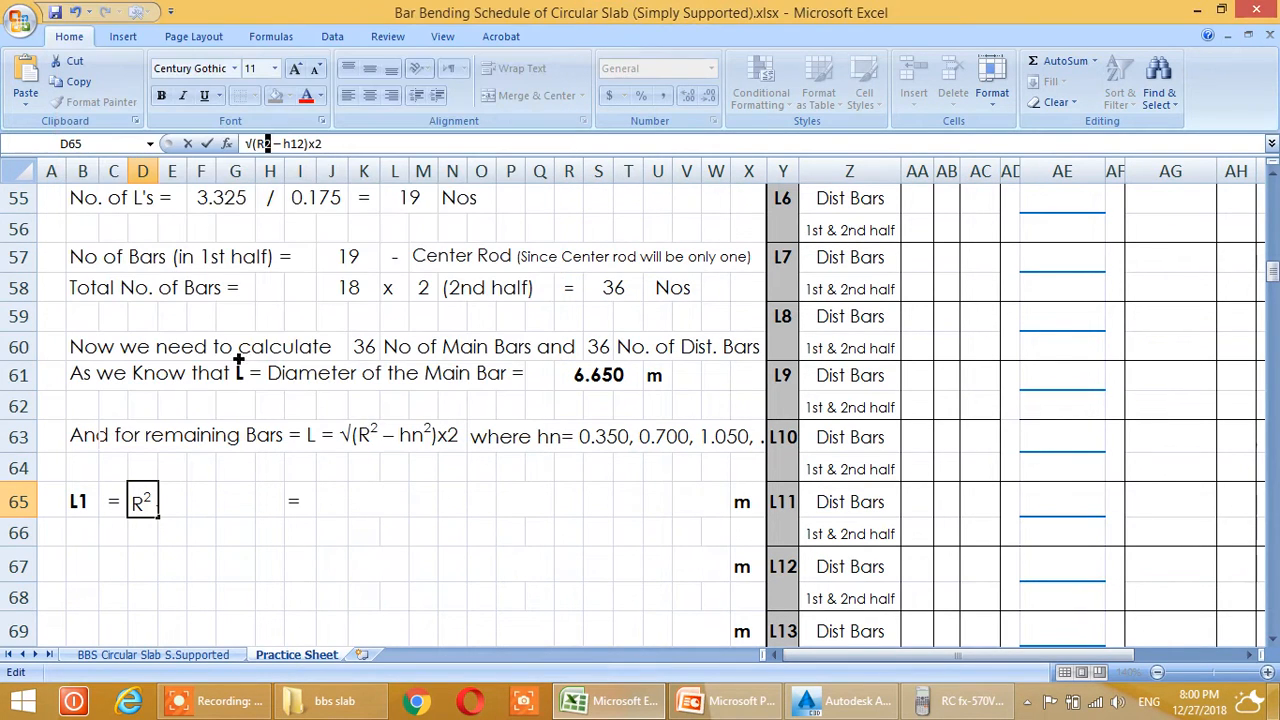
Format the 2 after h1 in the D65 expression as superscript
drag(296, 144, 303, 144)
right_click(300, 144)
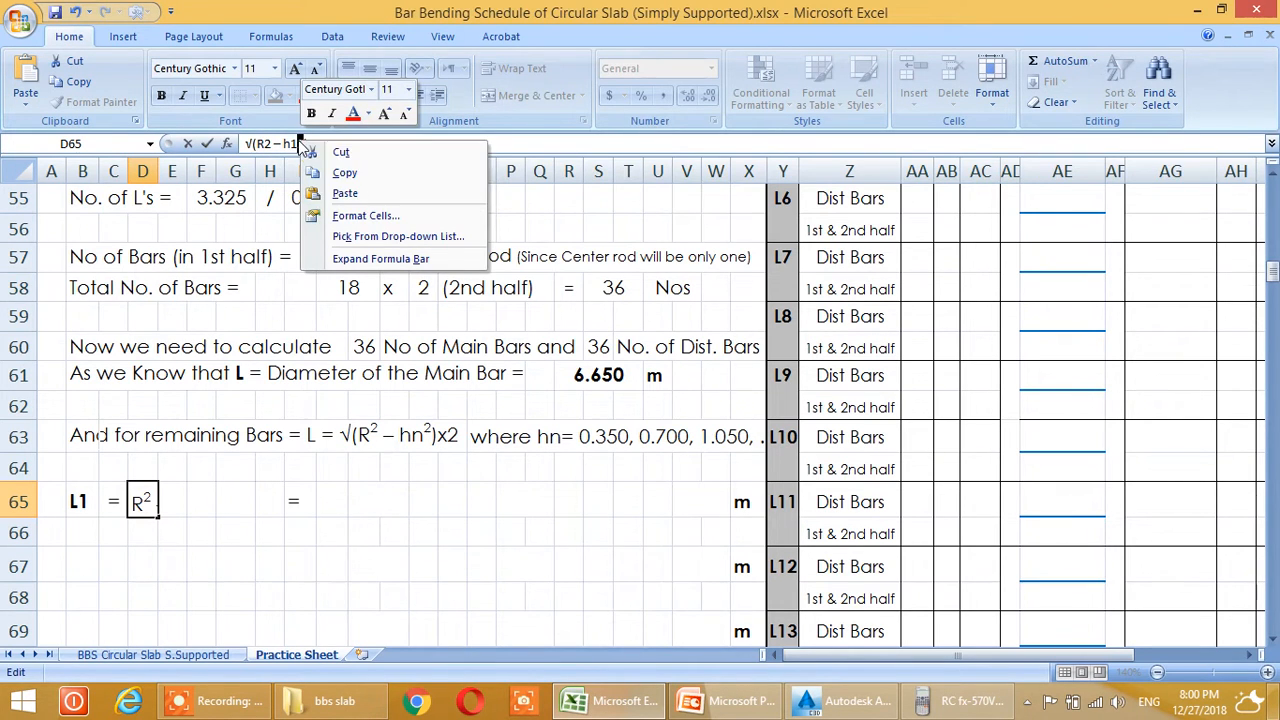
click(349, 219)
click(131, 256)
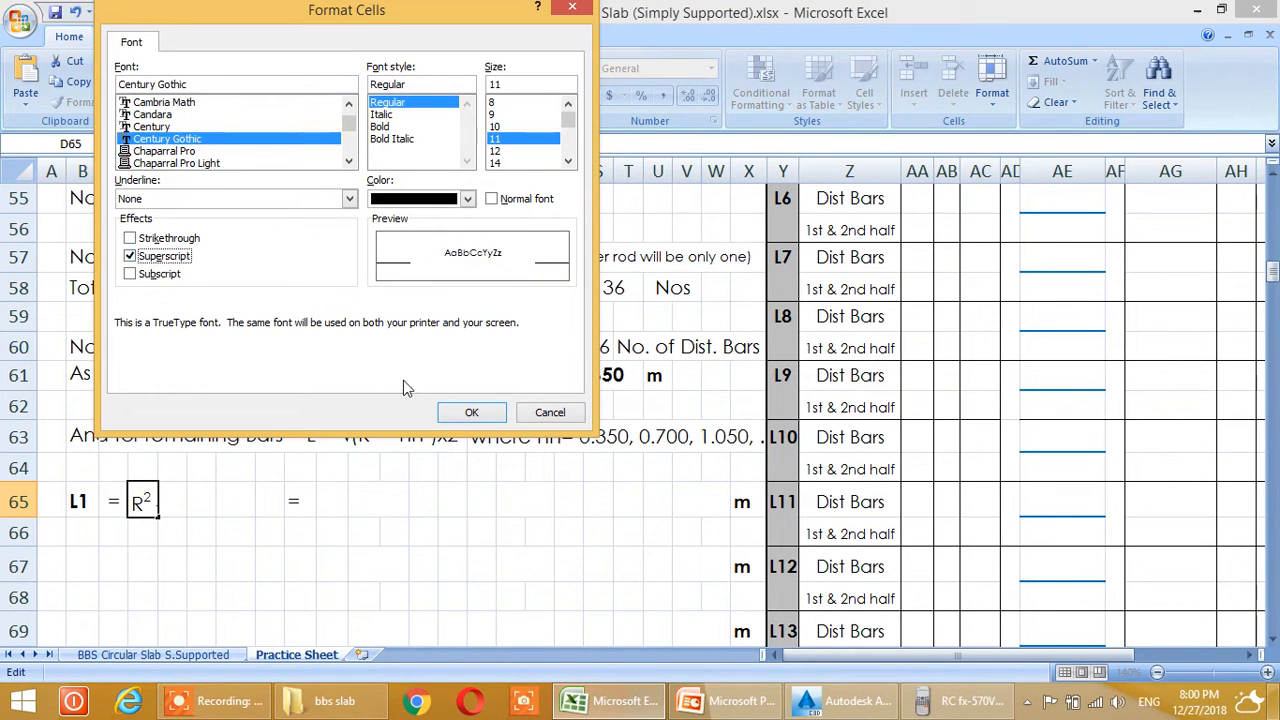
click(471, 413)
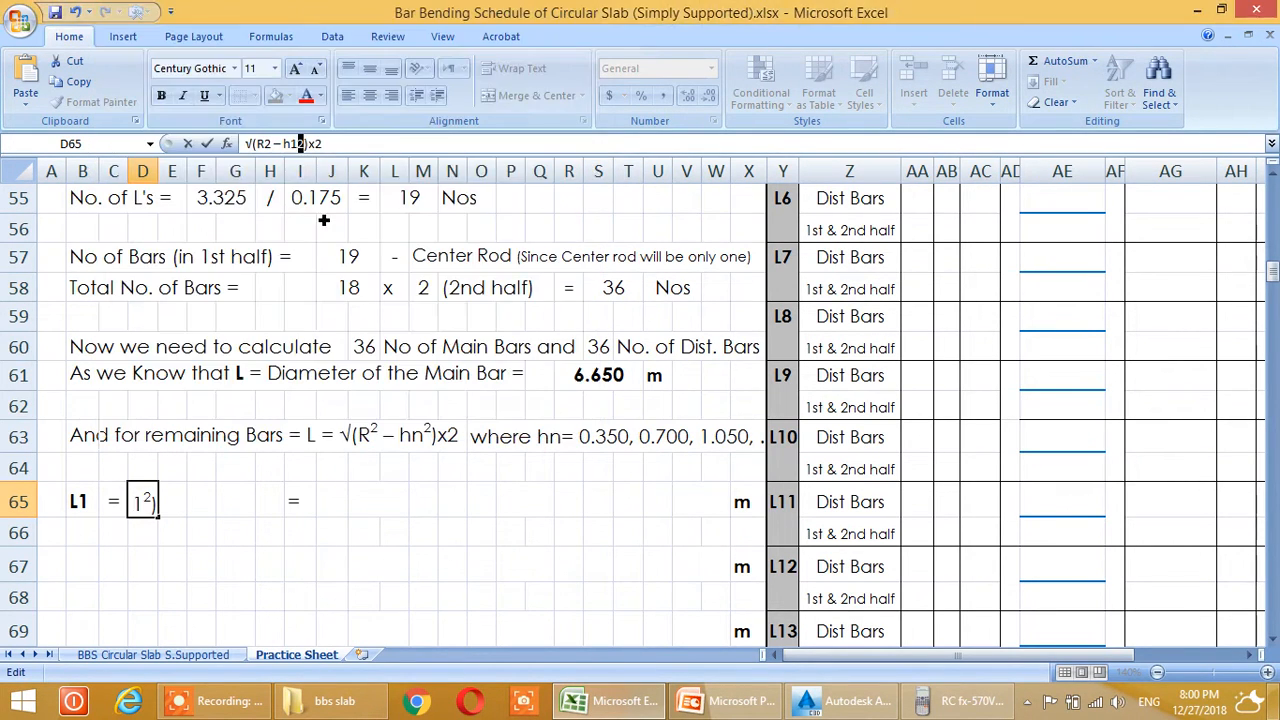
Format the 1 after h in the D65 expression as subscript and commit the cell
right_click(293, 143)
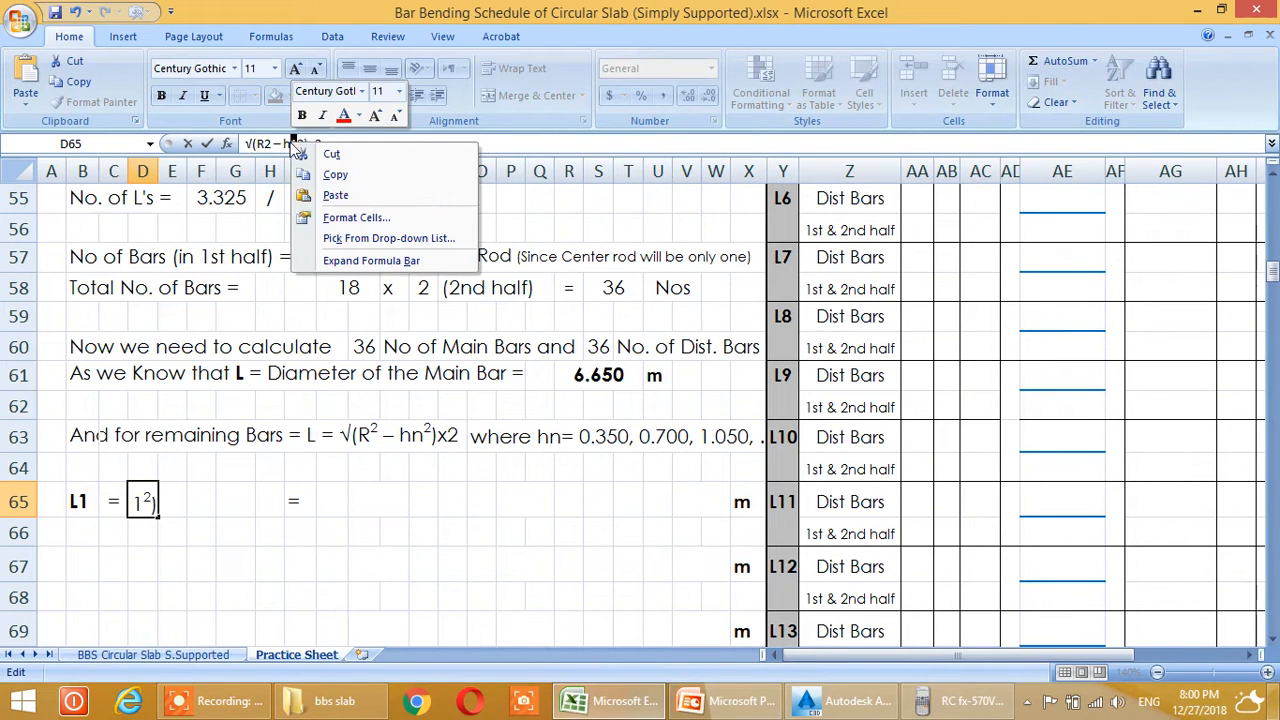
click(340, 217)
click(126, 277)
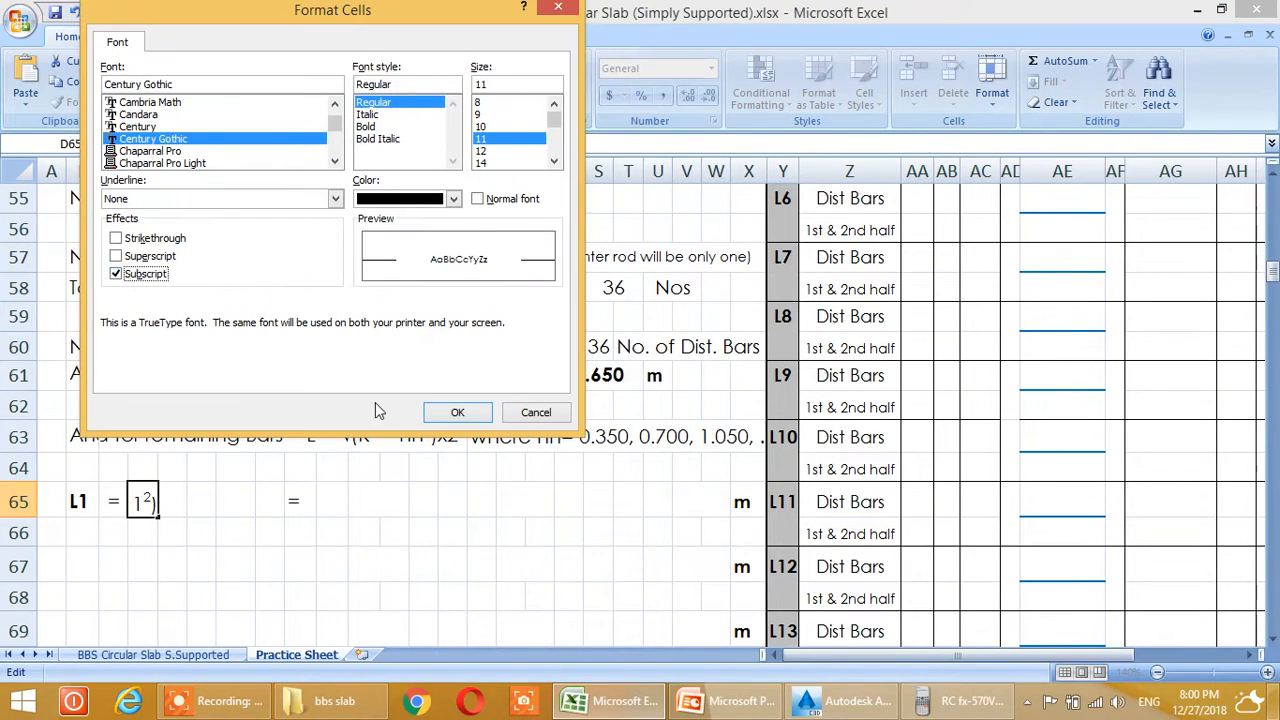
click(455, 411)
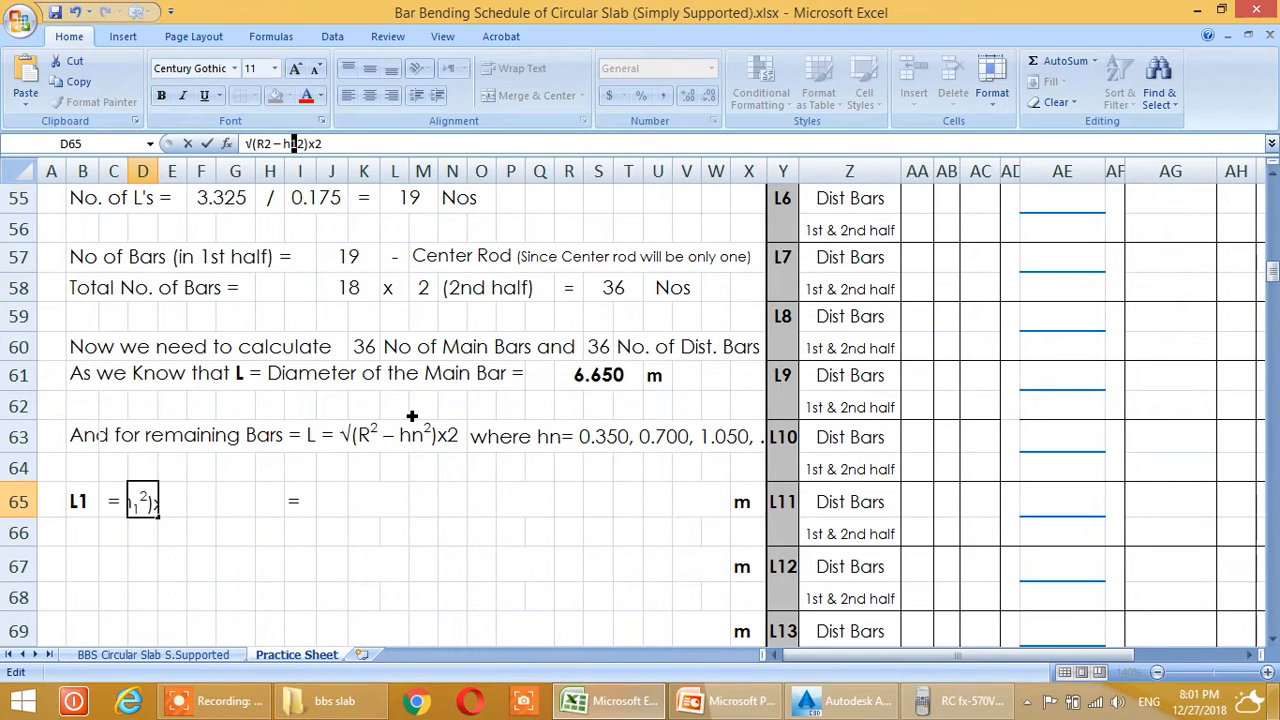
key(Return)
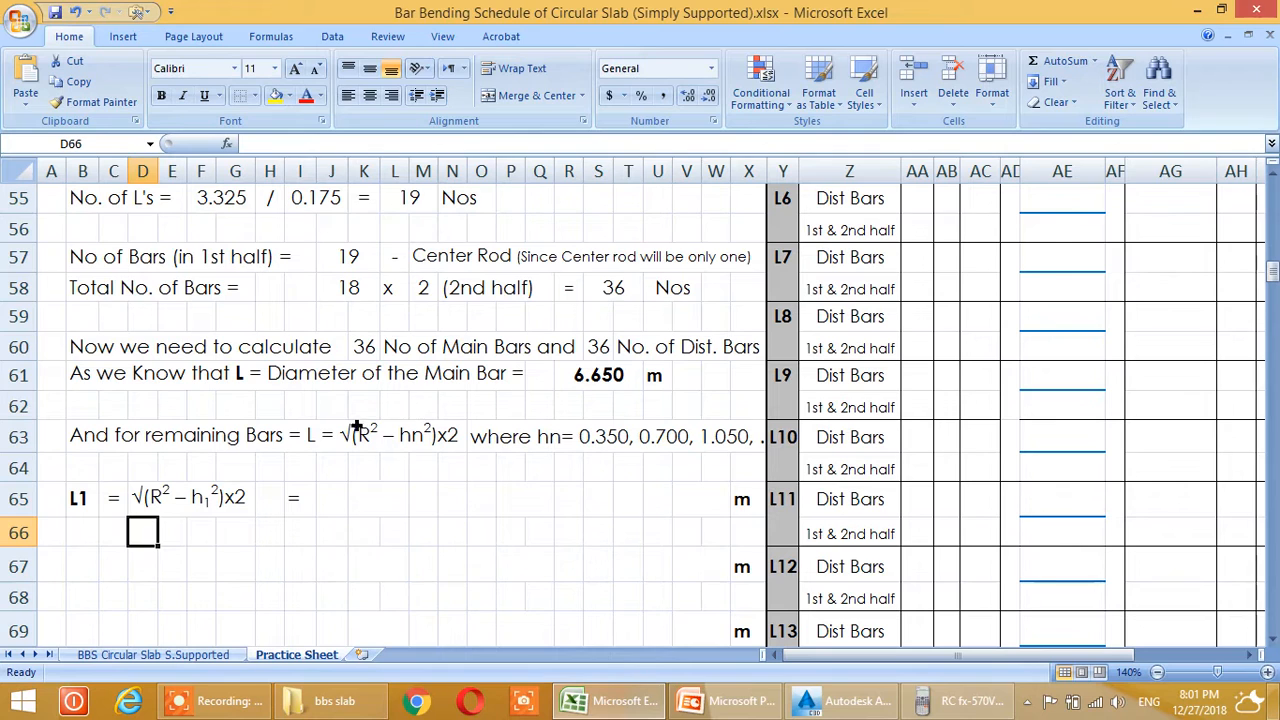
Put an opening parenthesis in J65 and link K65 to the radius R in L52
click(338, 505)
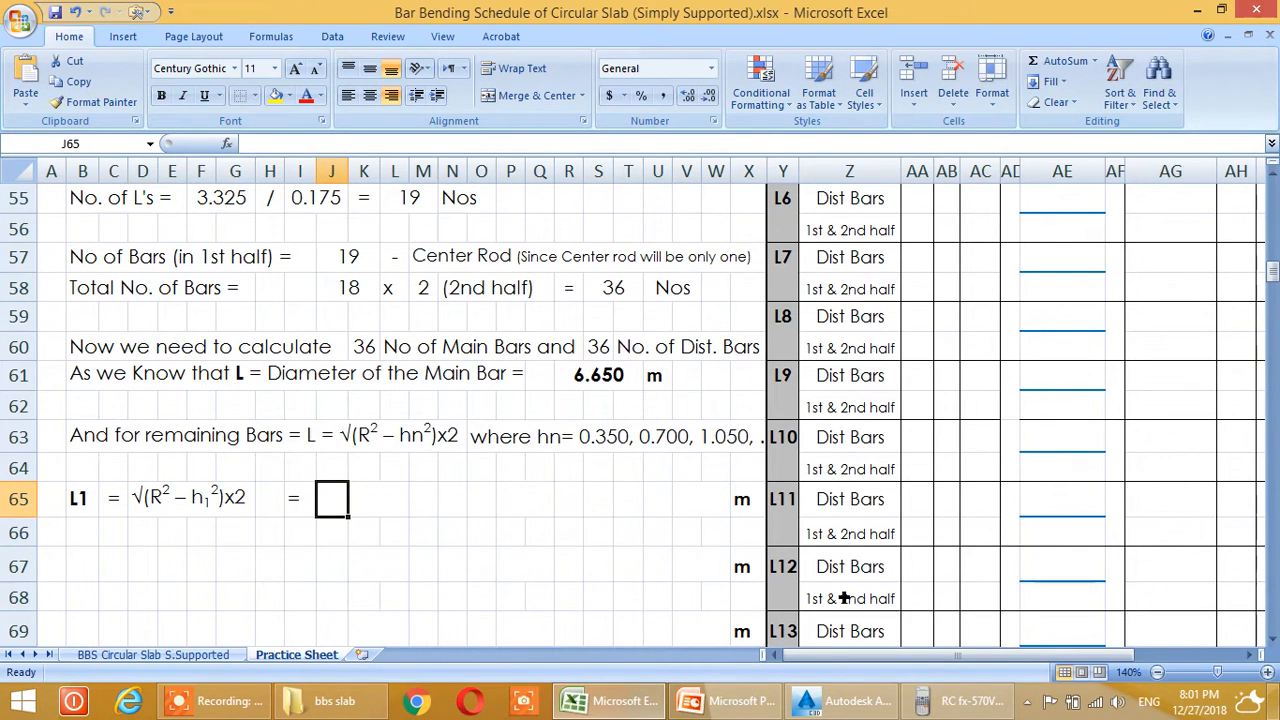
text(()
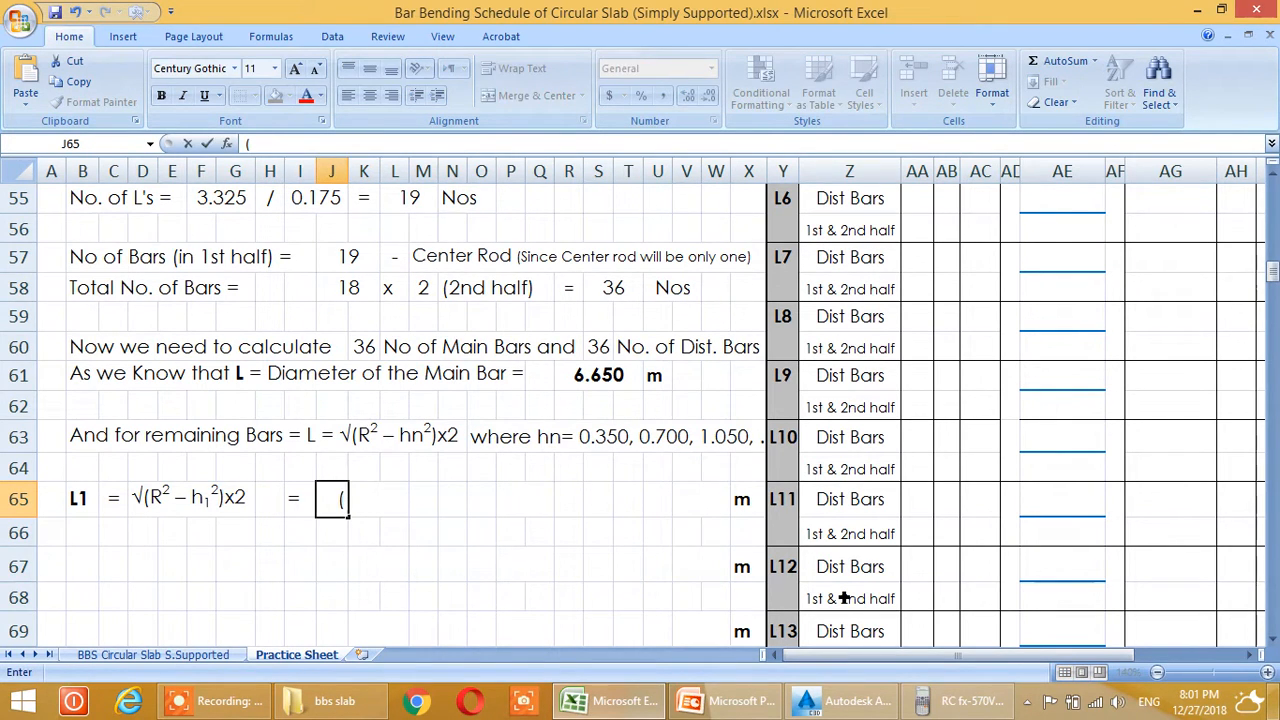
key(Tab)
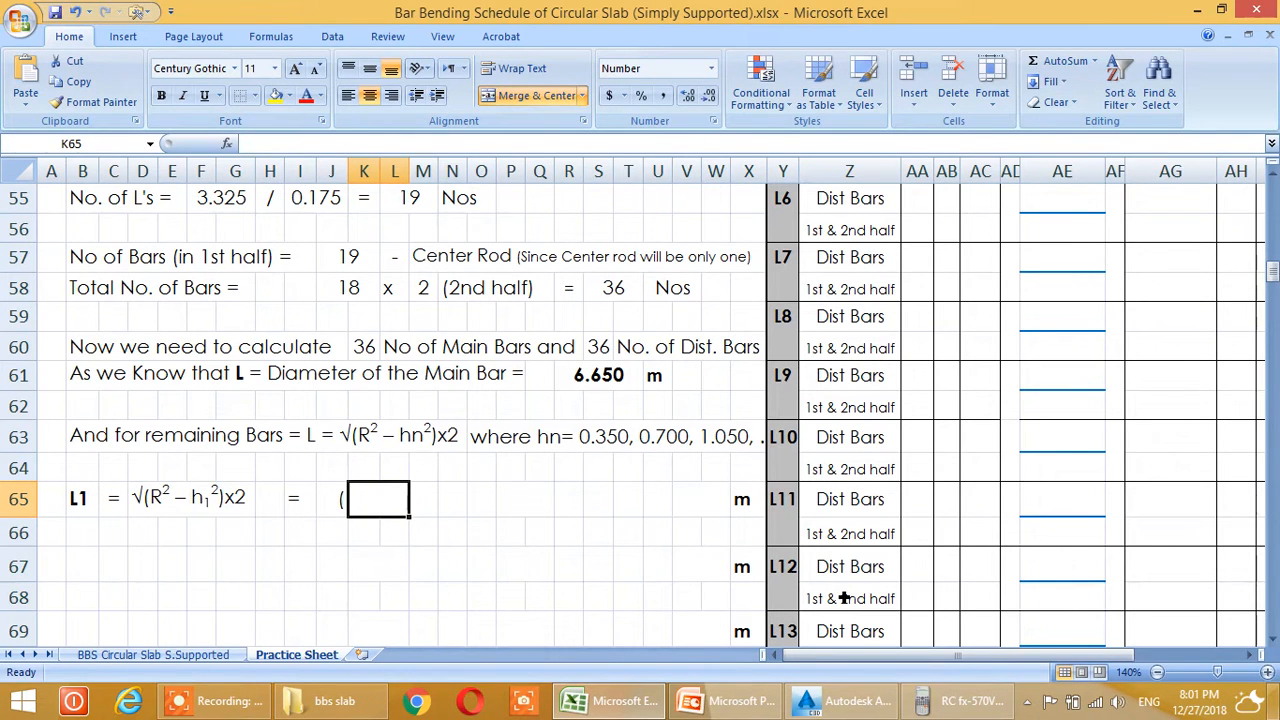
text(=)
scroll(177, 534, up, 4)
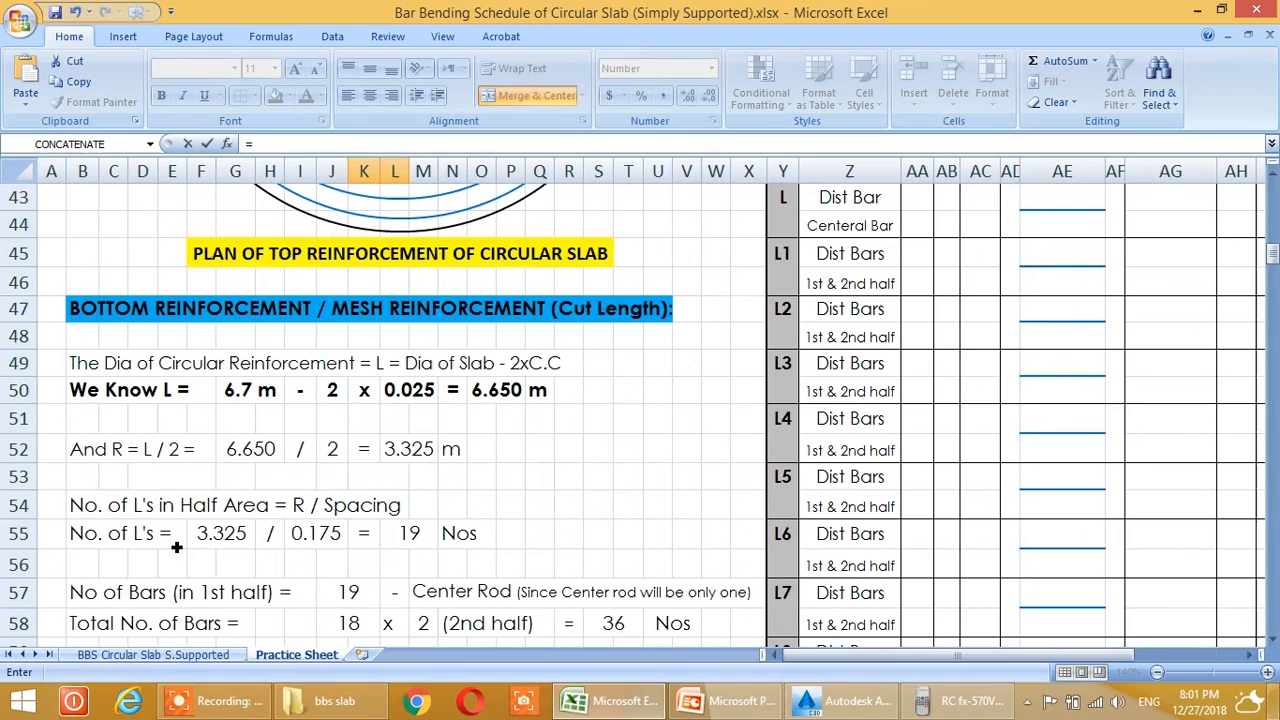
click(380, 449)
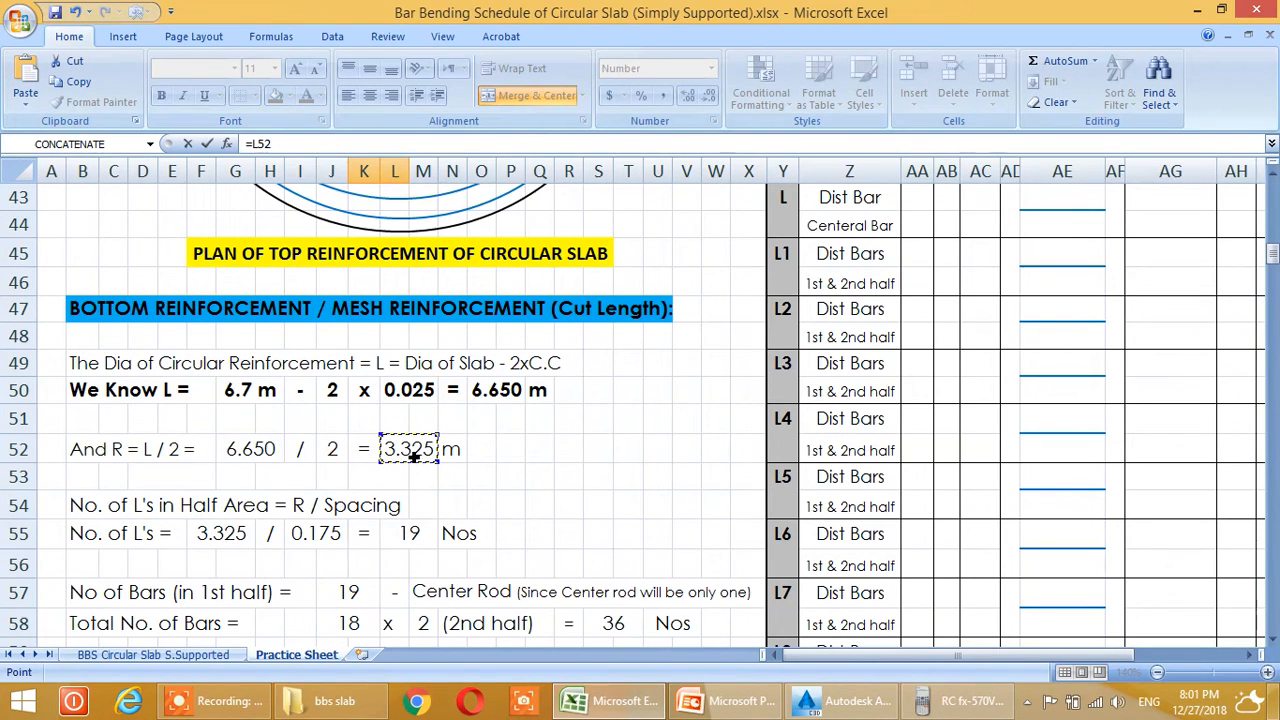
key(Return)
Enter )2 in M65 after the radius value and format the 2 as superscript
scroll(407, 469, down, 1)
click(424, 500)
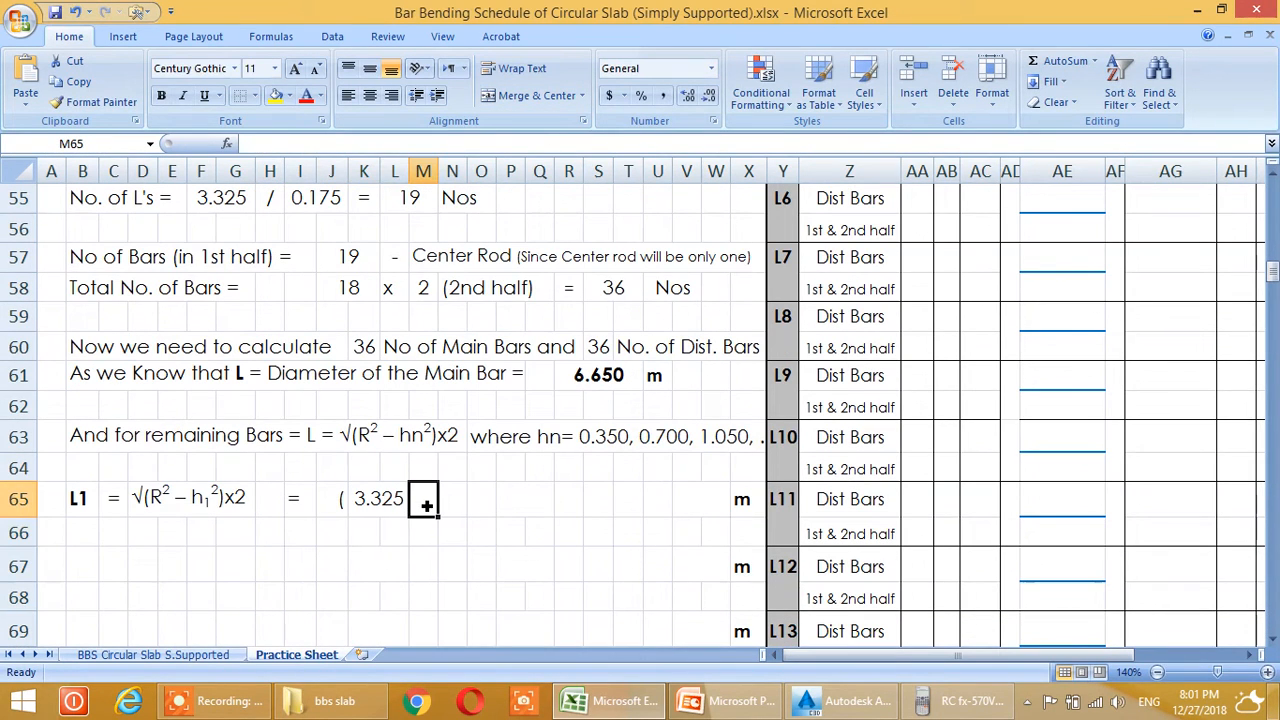
text())
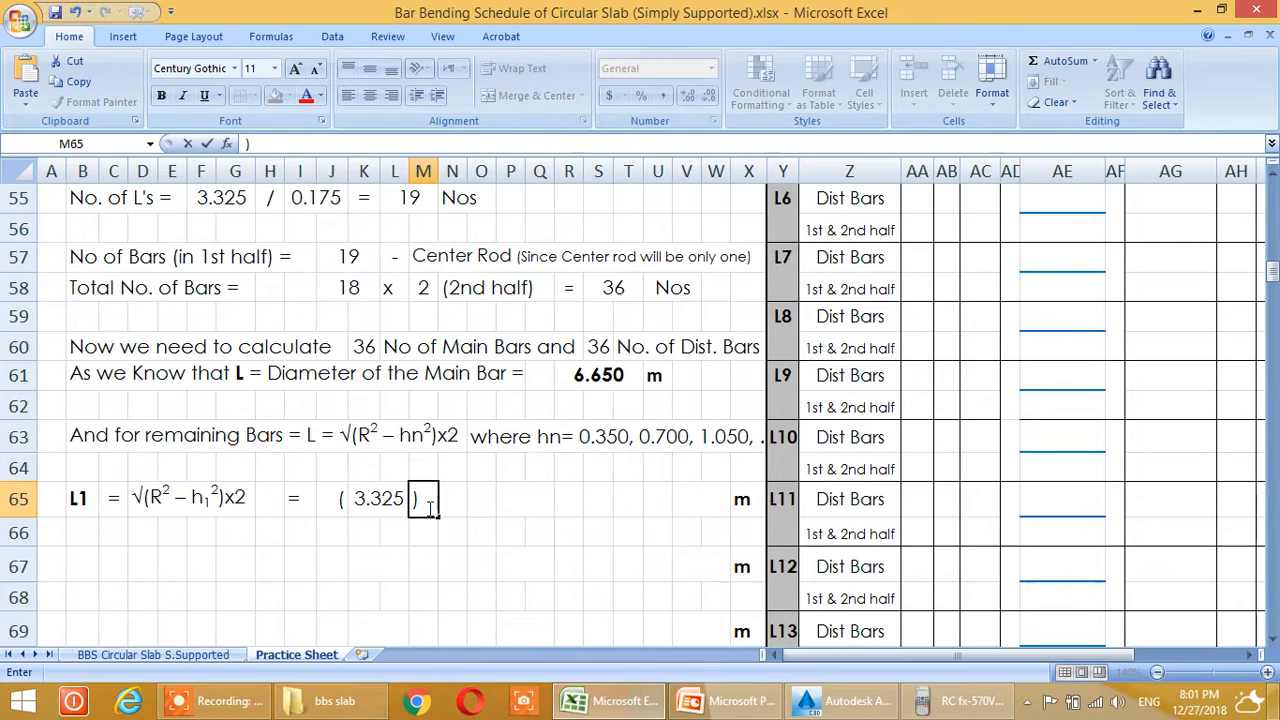
key(Return)
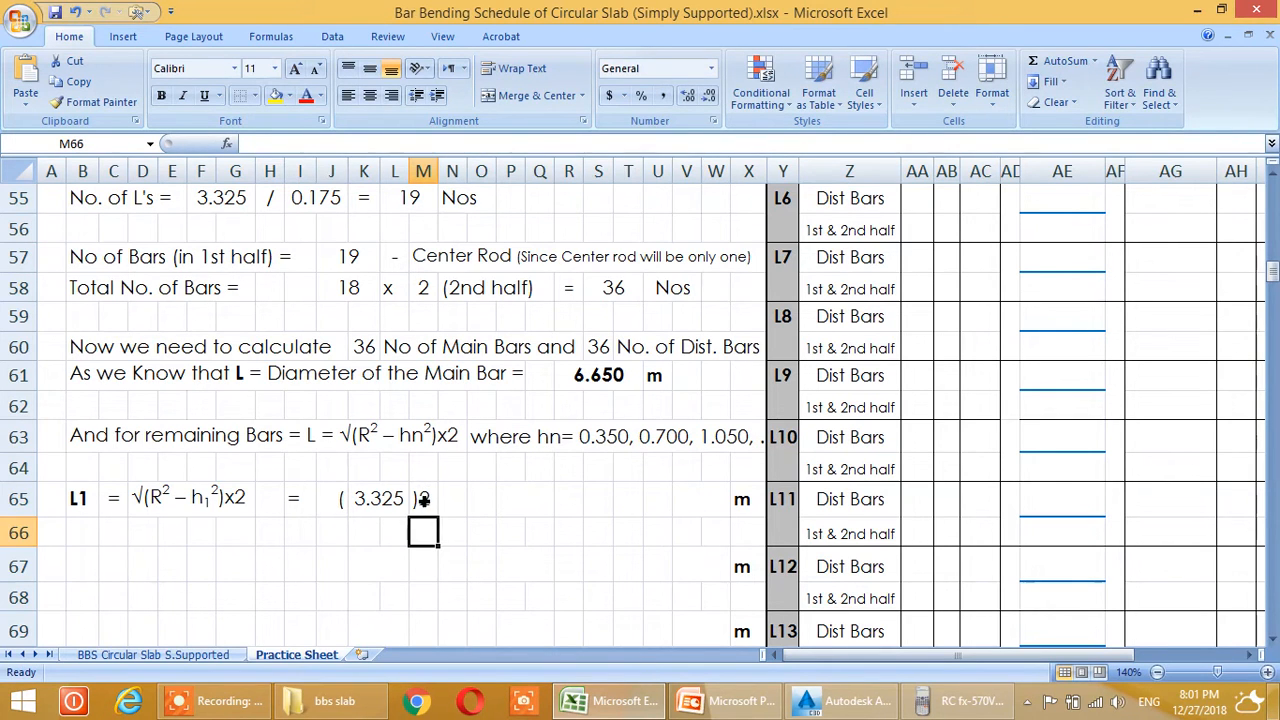
click(424, 500)
drag(280, 145, 254, 144)
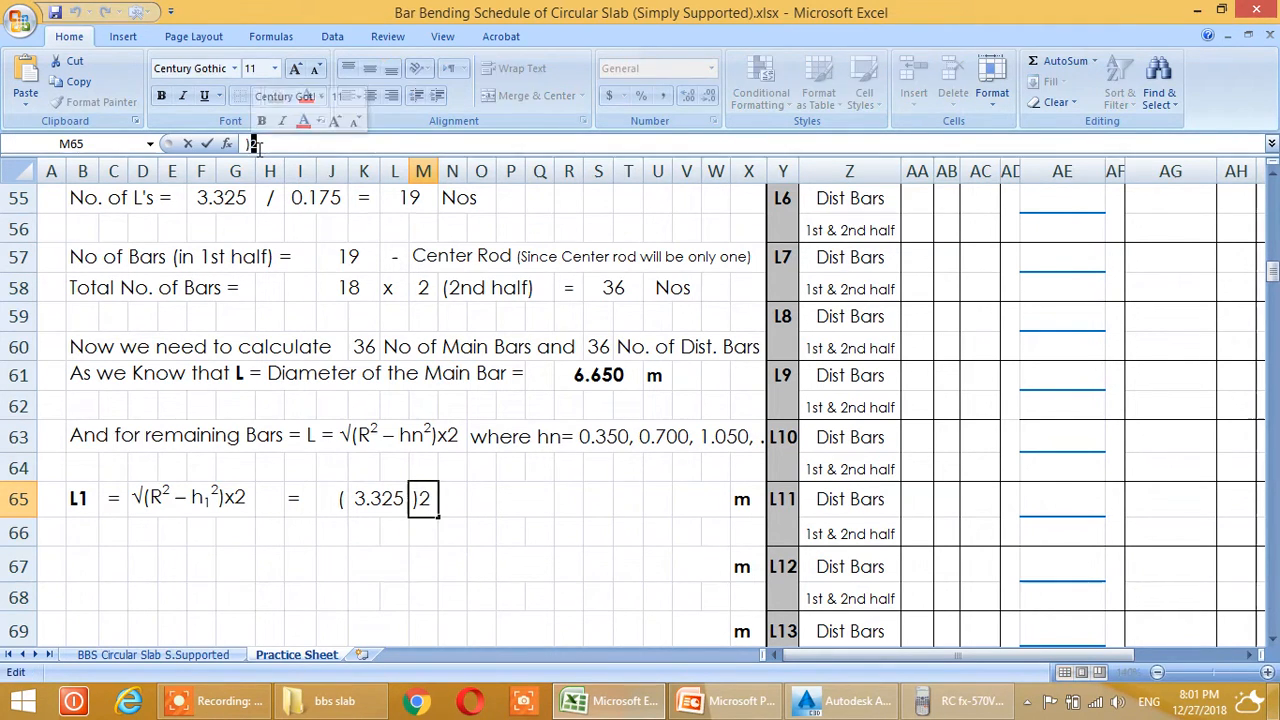
right_click(254, 144)
click(292, 218)
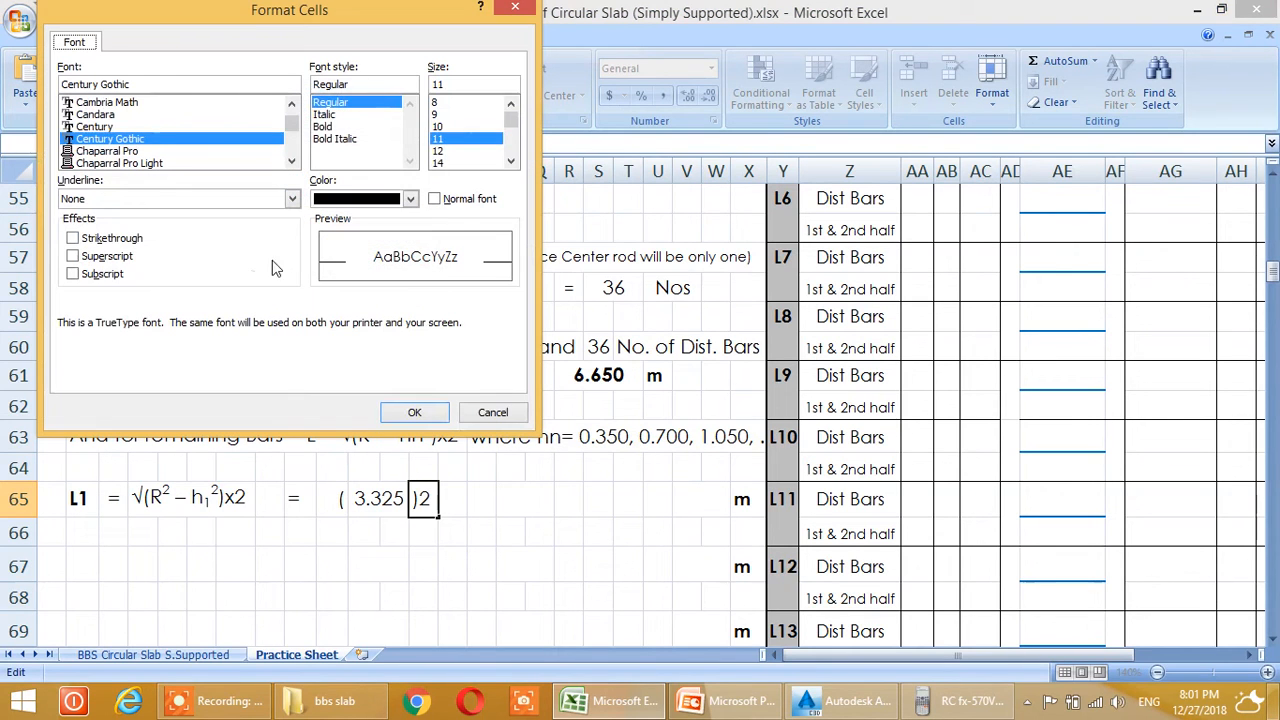
click(72, 257)
click(410, 410)
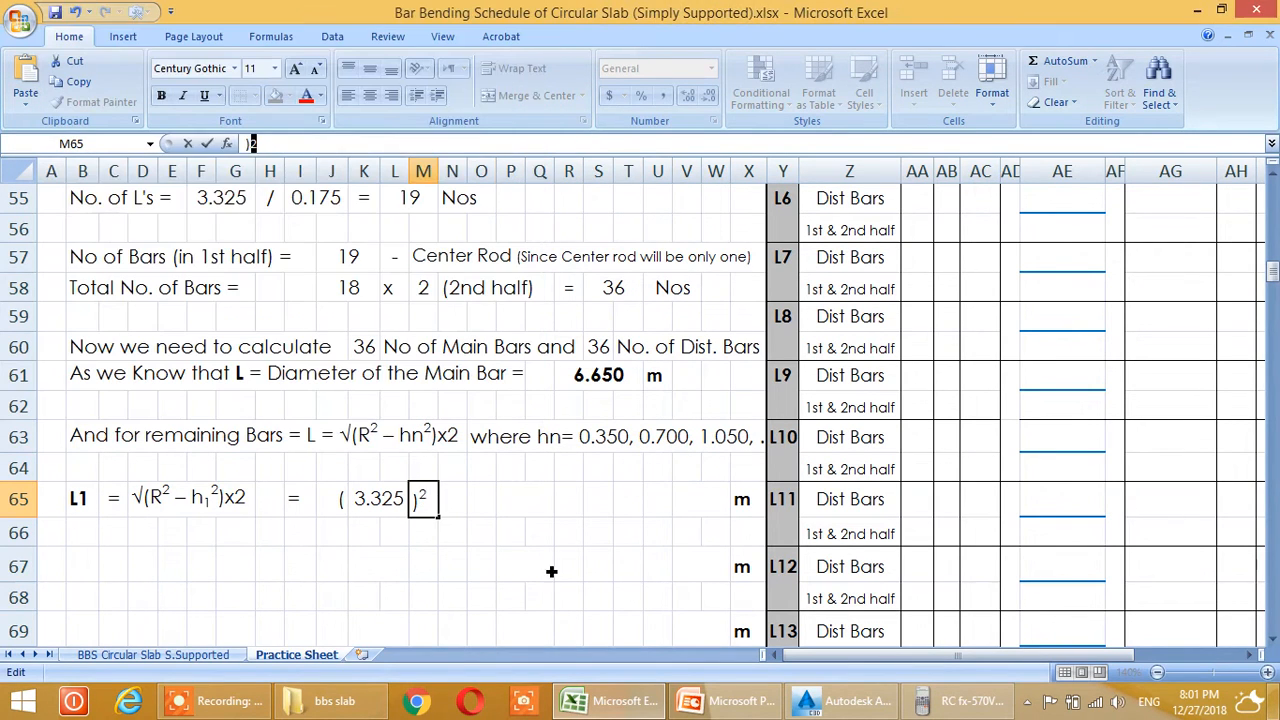
click(545, 568)
Add a minus sign in N65 and an opening parenthesis in O65
click(452, 513)
text(-)
key(Return)
key(Up)
key(Right)
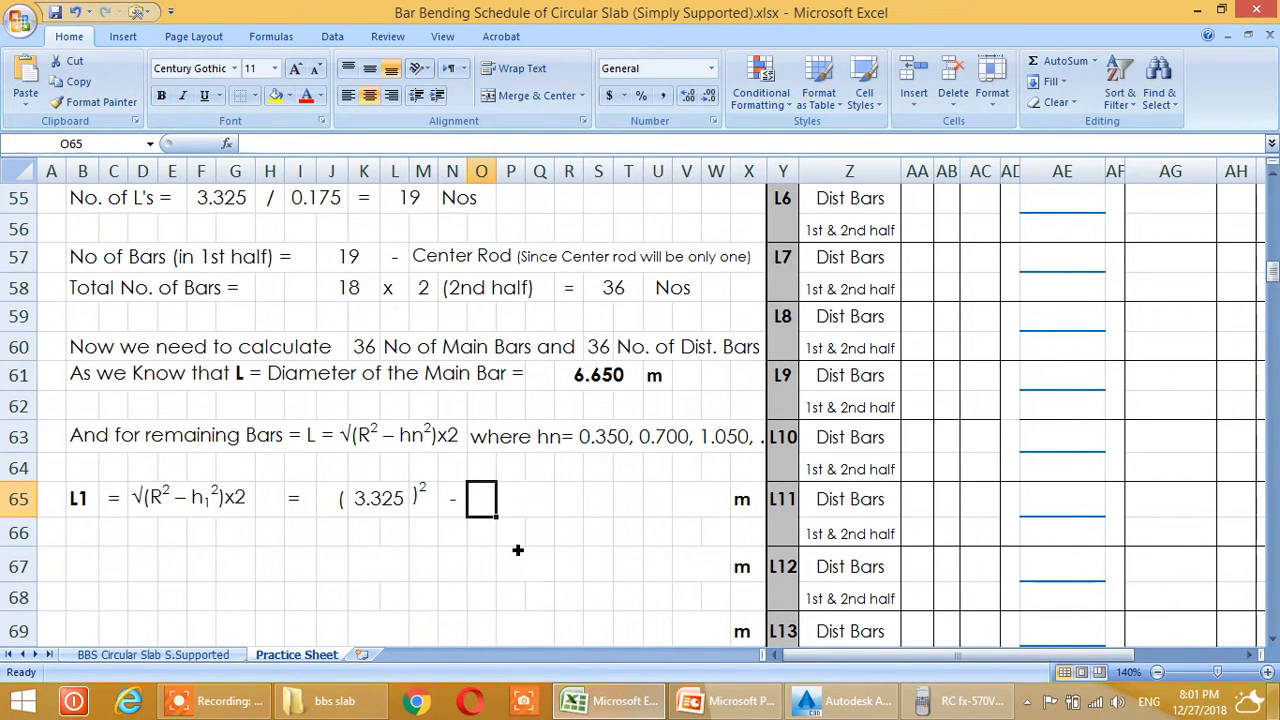
text(()
key(Return)
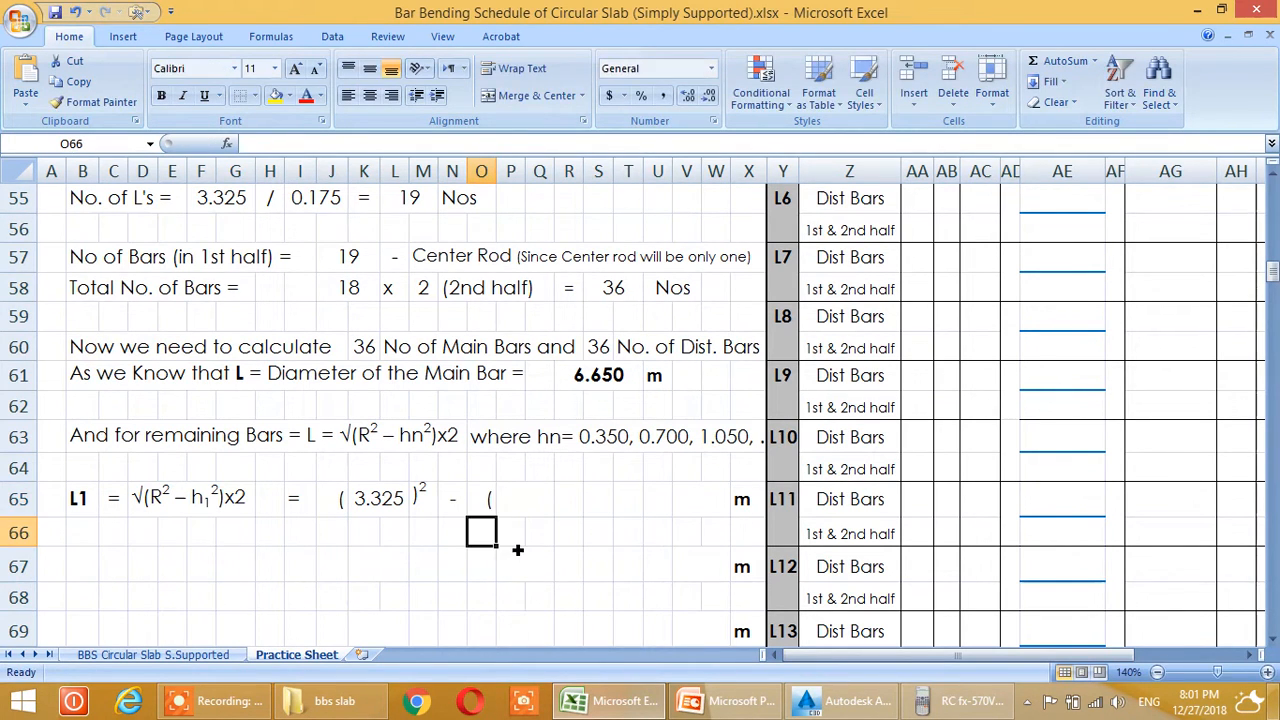
Set P65 to the 175 bar spacing from the bottom reinforcement plan divided by 1000
click(528, 505)
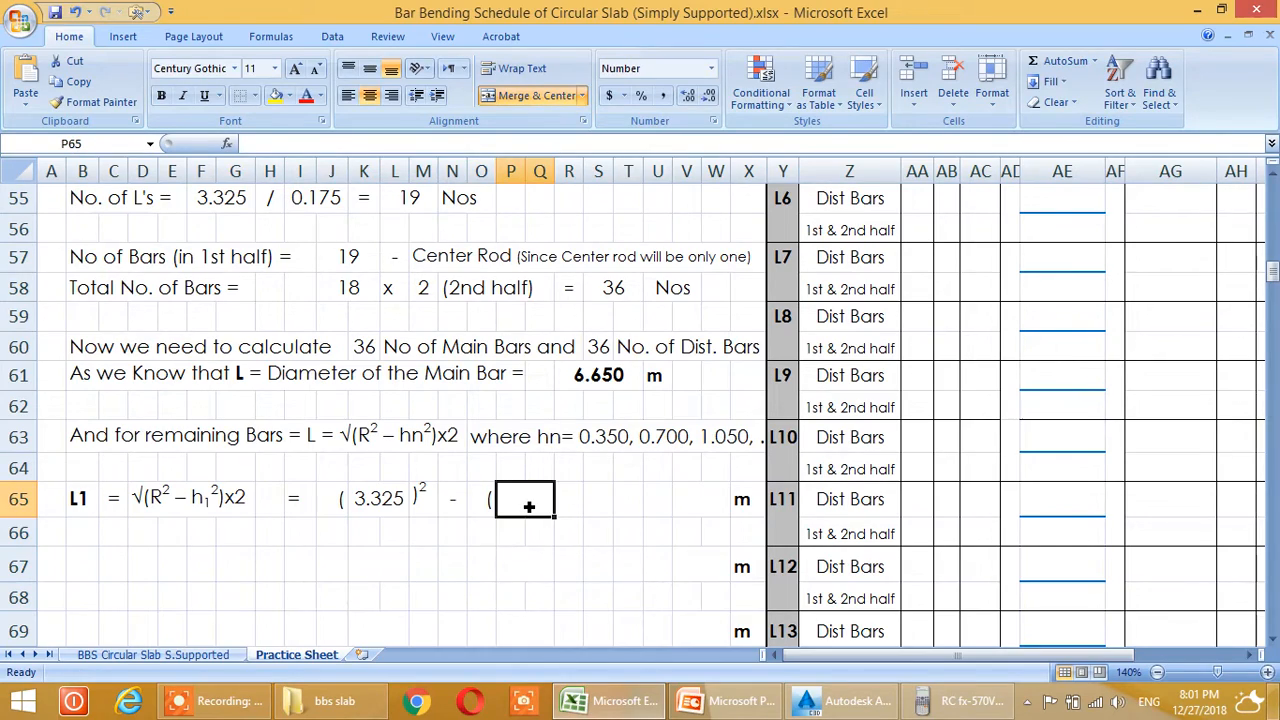
text(=)
scroll(340, 505, up, 14)
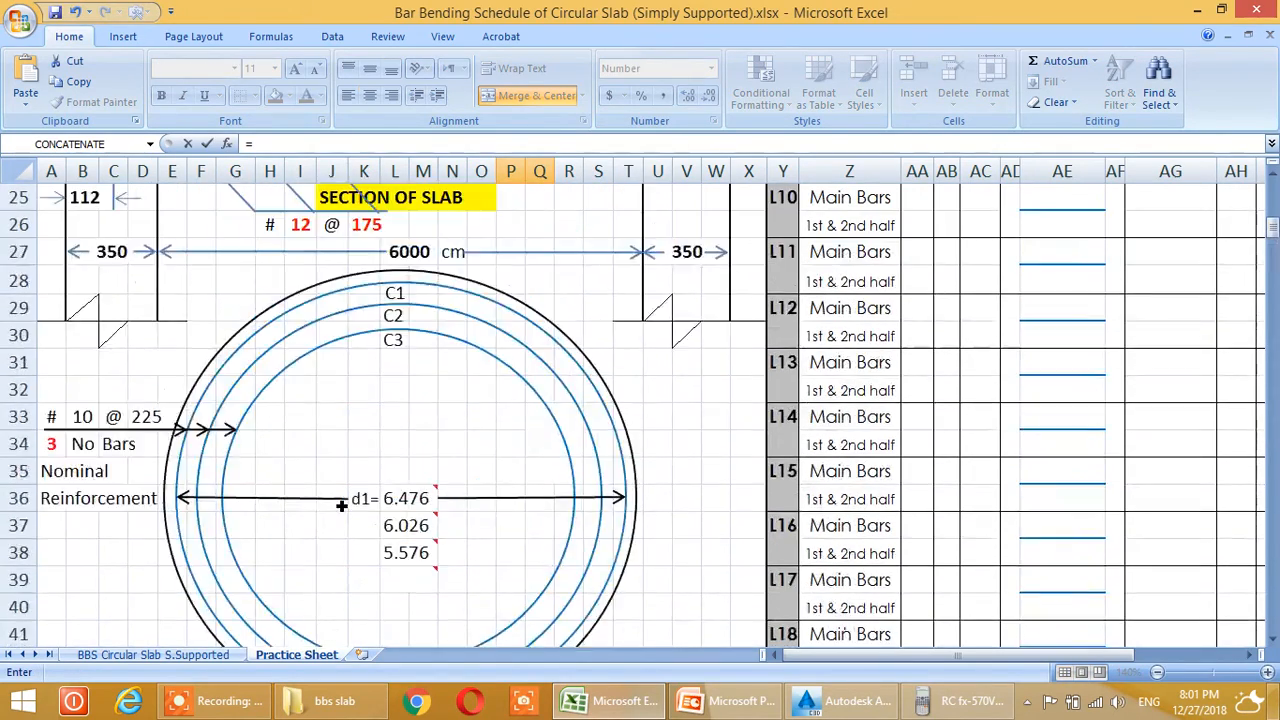
scroll(343, 490, up, 2)
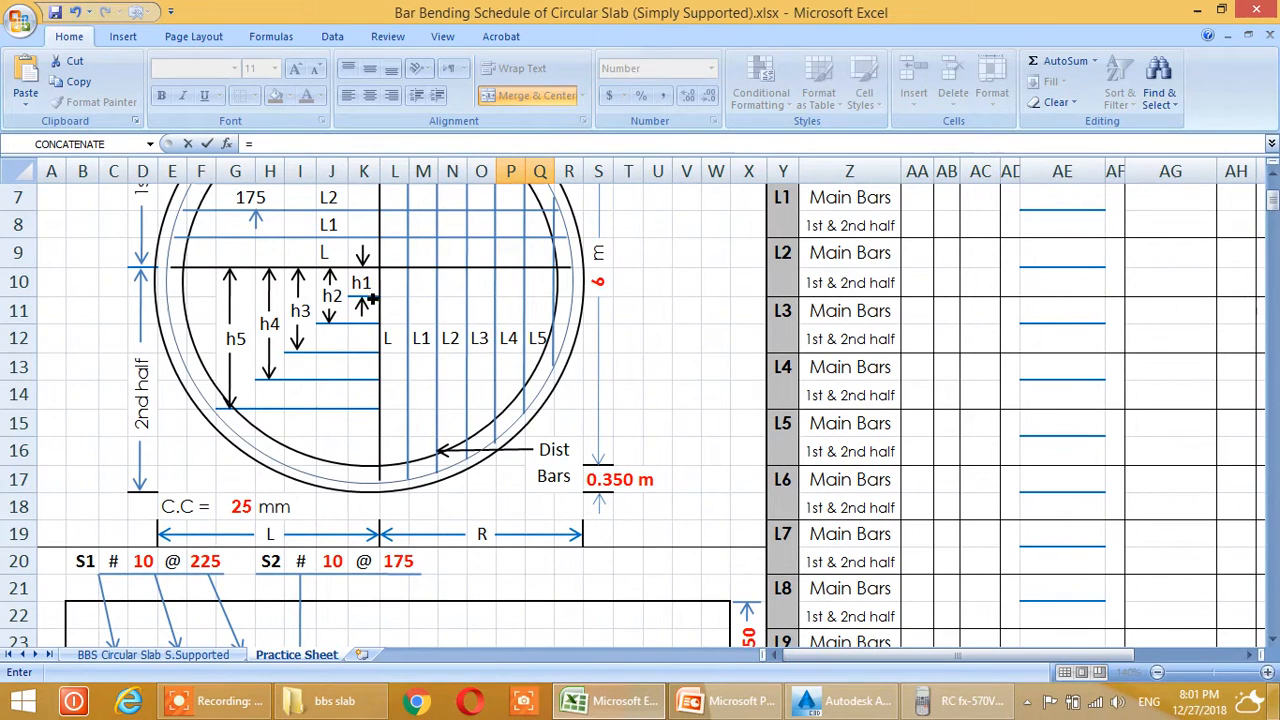
scroll(357, 329, up, 1)
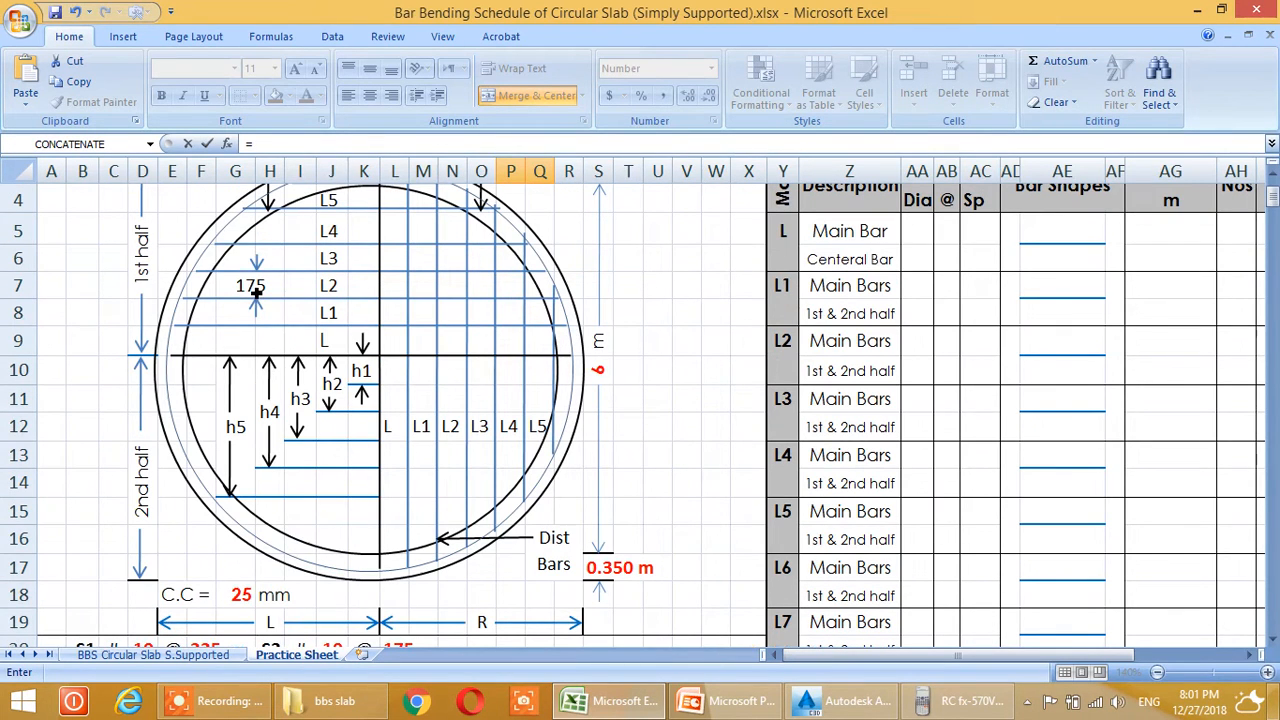
click(257, 290)
text(/1000)
key(Return)
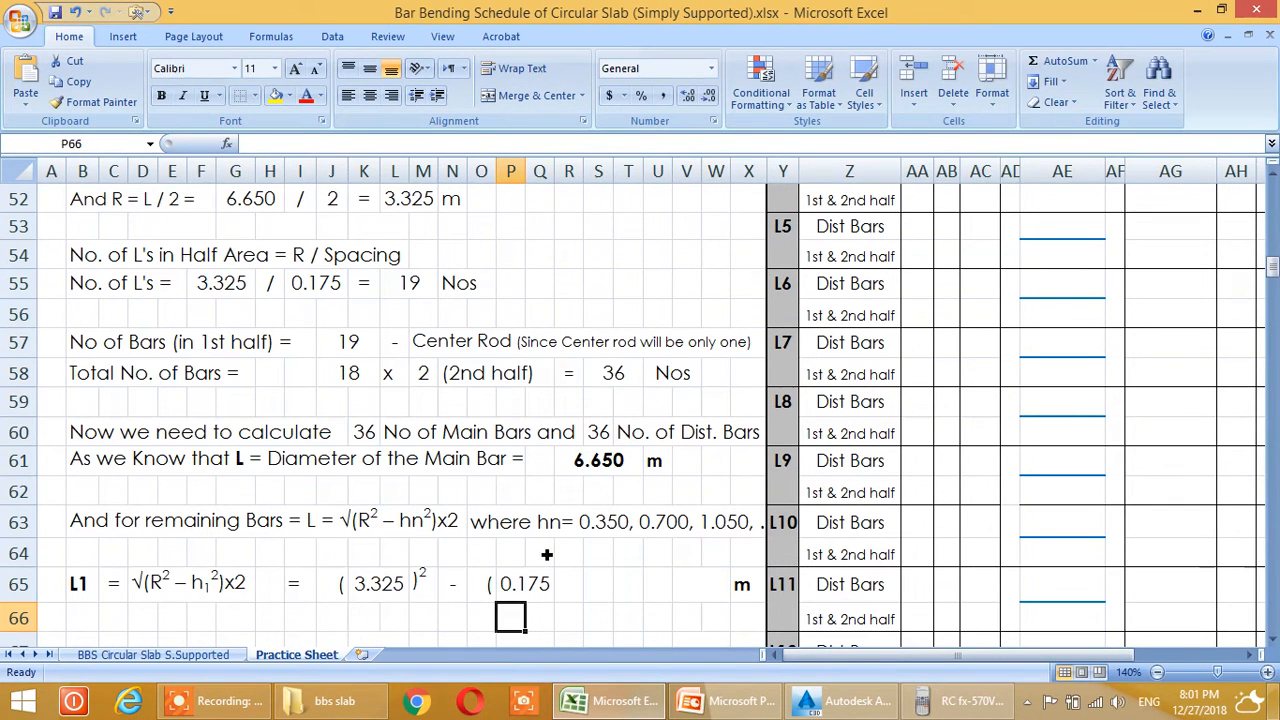
Enter )2 in R65 after the h1 value
click(571, 590)
text()2)
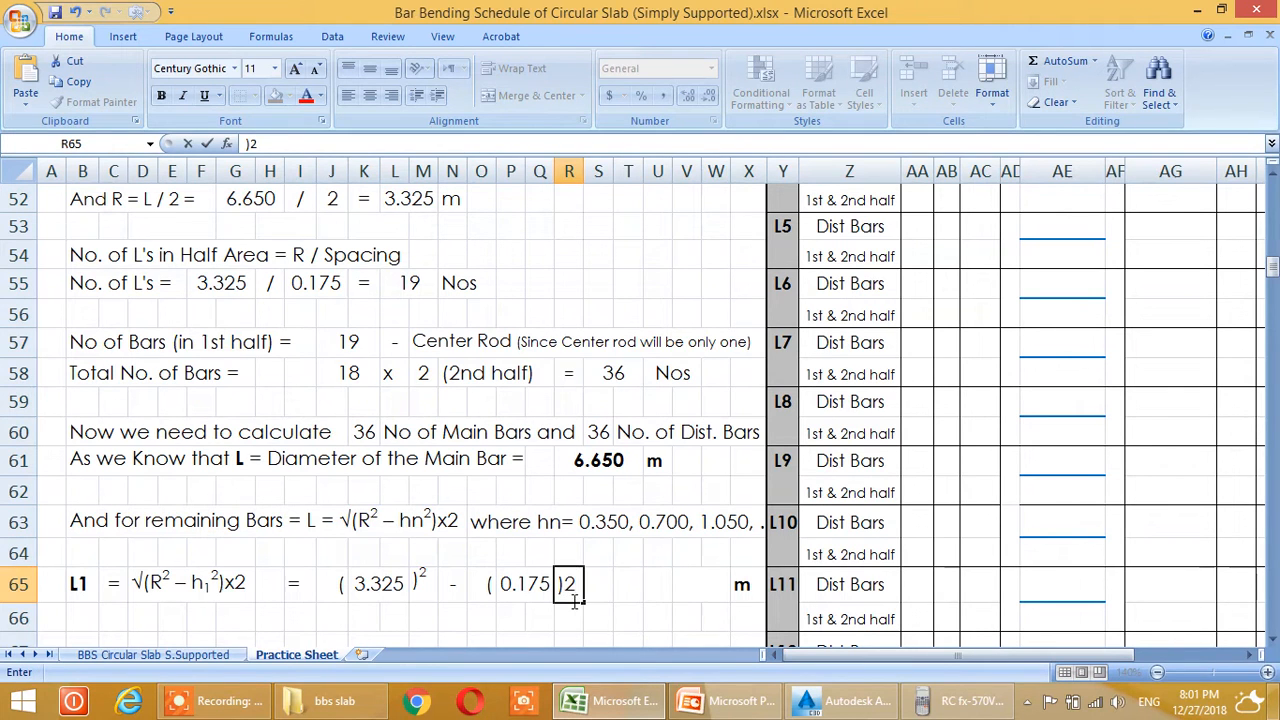
key(Return)
Copy the closing parenthesis with superscript 2 from M65 into R65
click(424, 583)
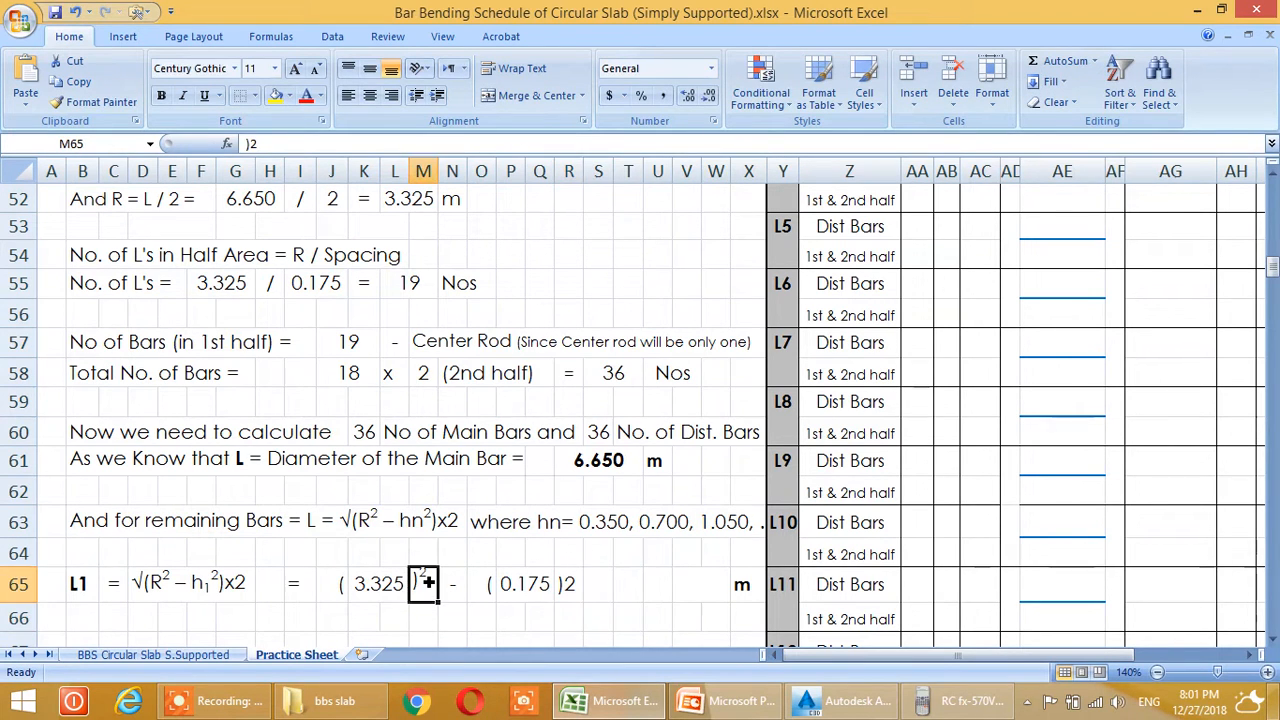
key(ctrl+c)
click(569, 584)
key(ctrl+v)
key(Escape)
click(644, 622)
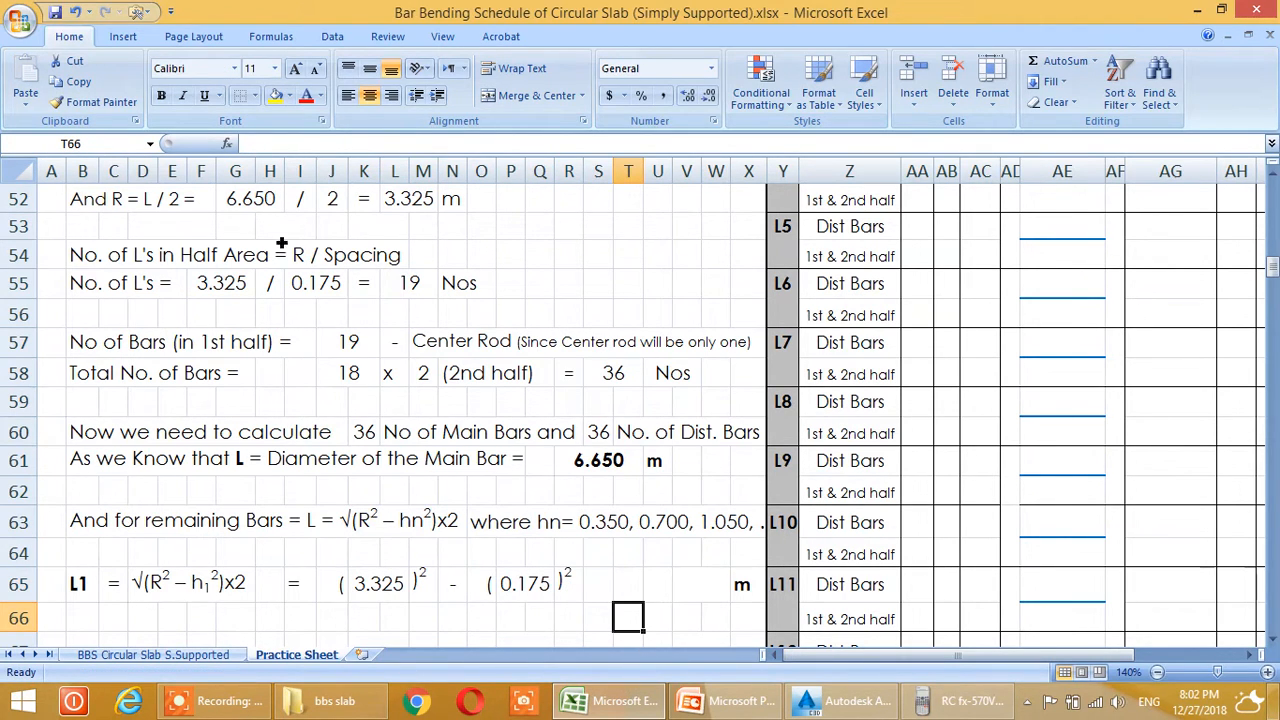
Draw a horizontal line about 1.91 inches long above the squared terms in row 65, spanning J to R
scroll(300, 260, down, 2)
scroll(305, 271, up, 1)
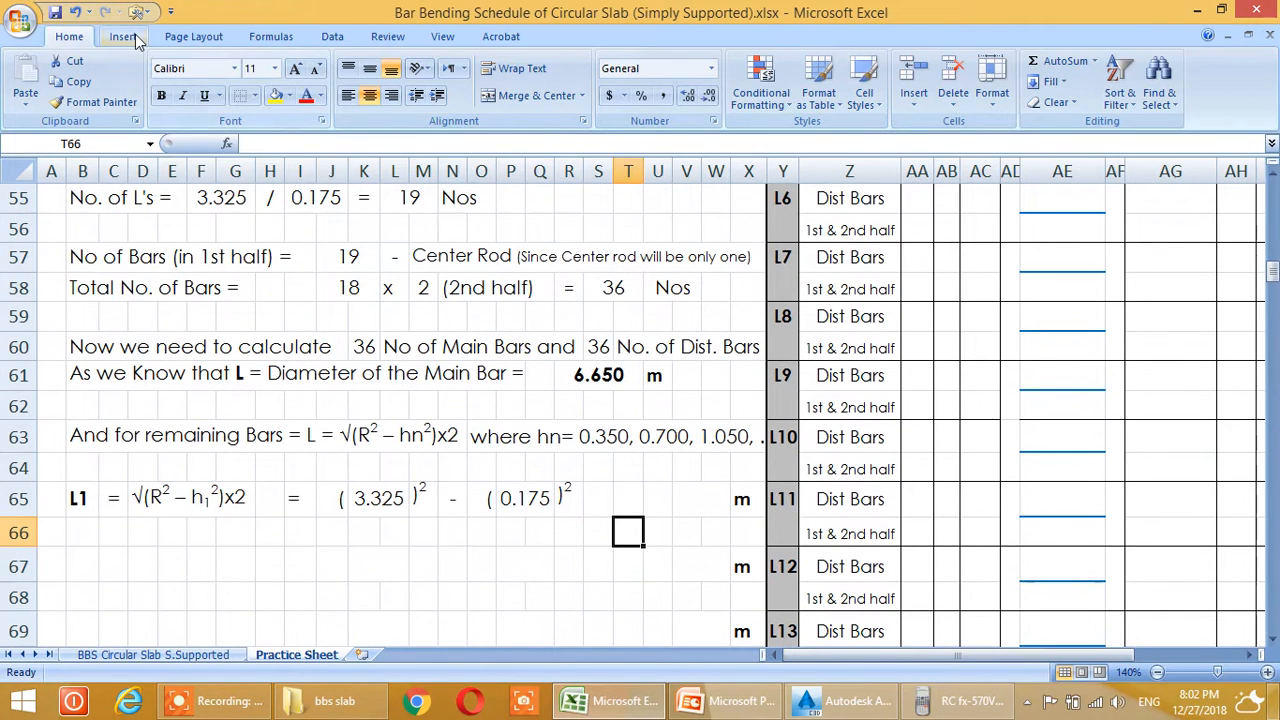
click(123, 36)
click(207, 85)
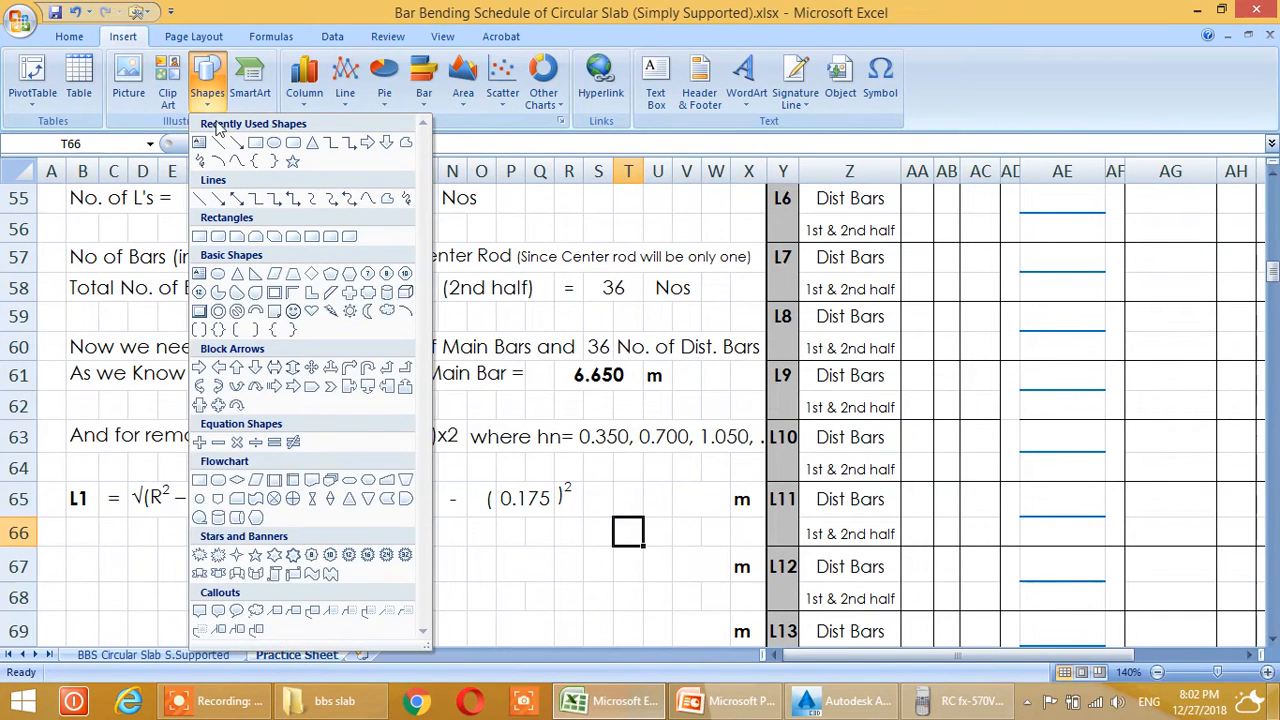
click(211, 143)
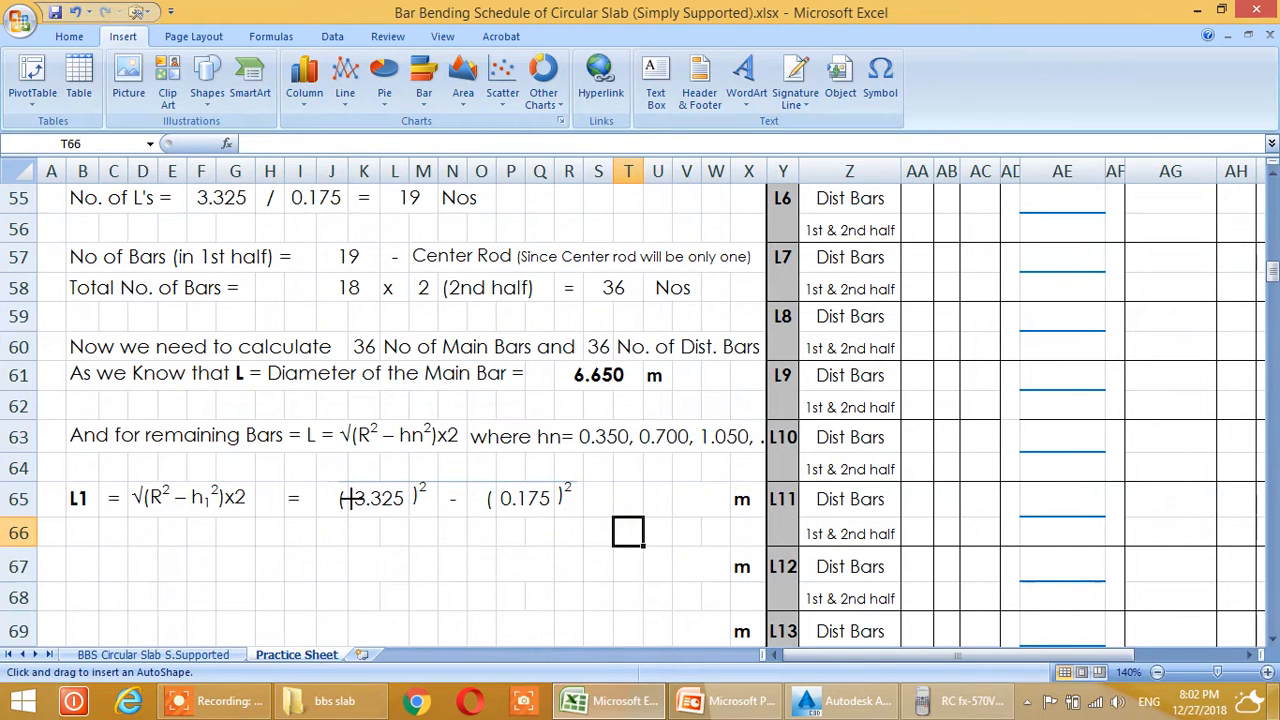
drag(336, 482, 577, 482)
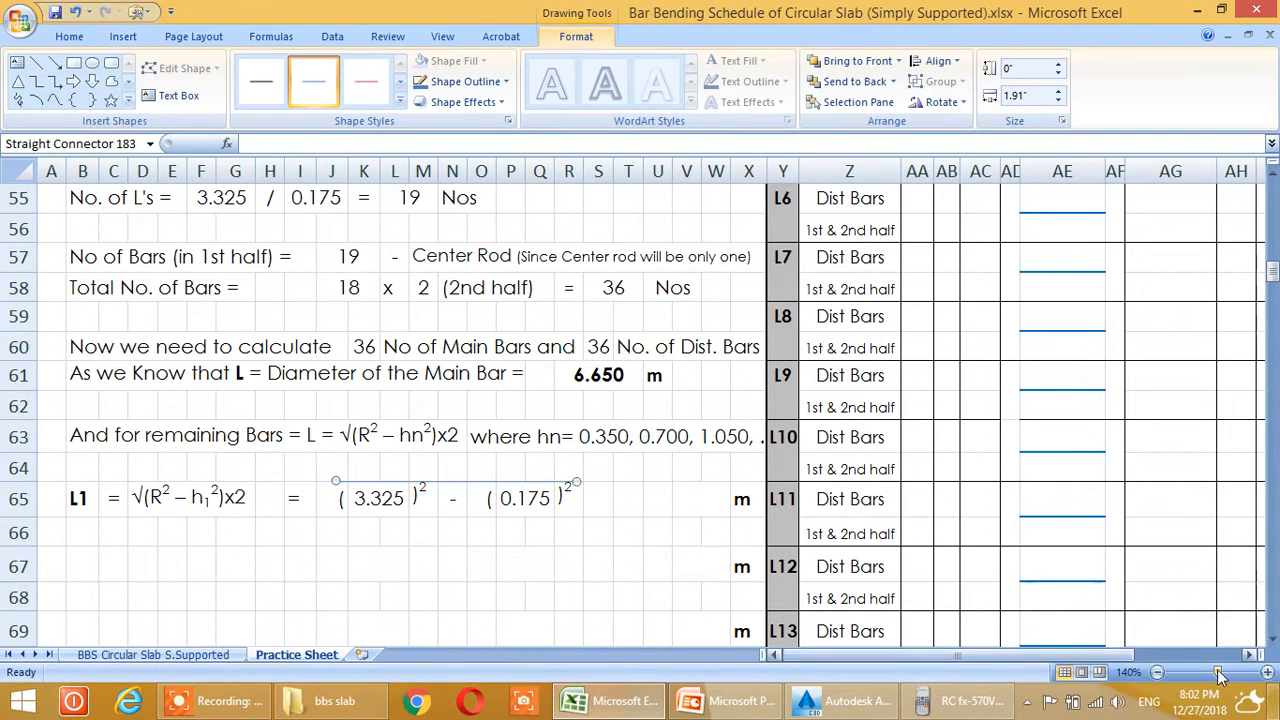
Draw the radical's two slanted strokes before the squared terms, about 0.29 and 0.16 inch, joined to the overline's start
click(1267, 672)
click(1267, 672)
scroll(920, 631, down, 1)
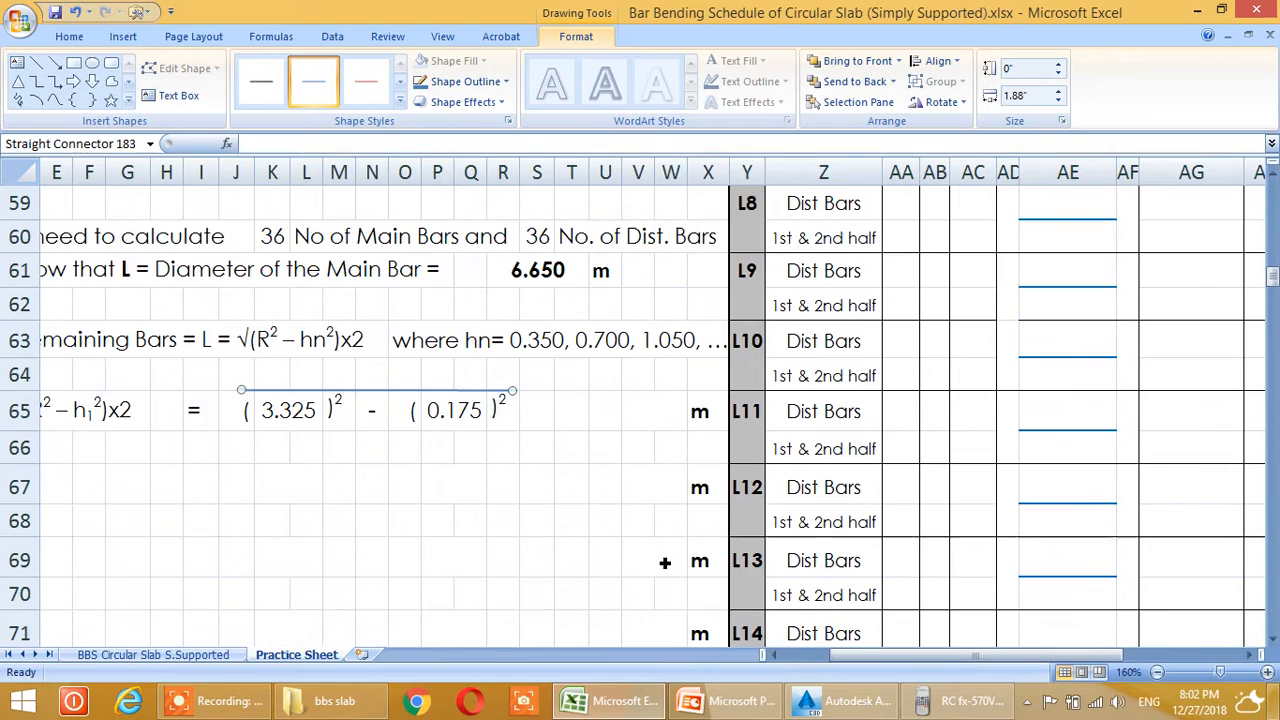
drag(940, 656, 785, 660)
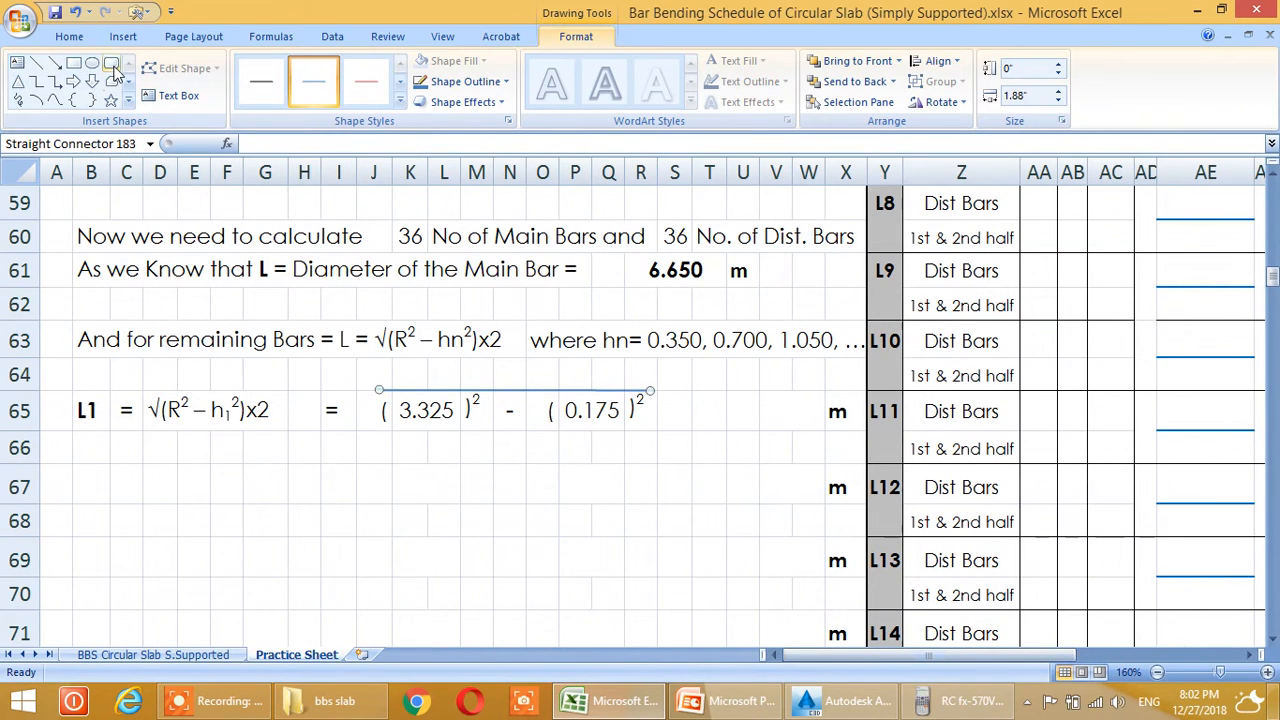
click(36, 62)
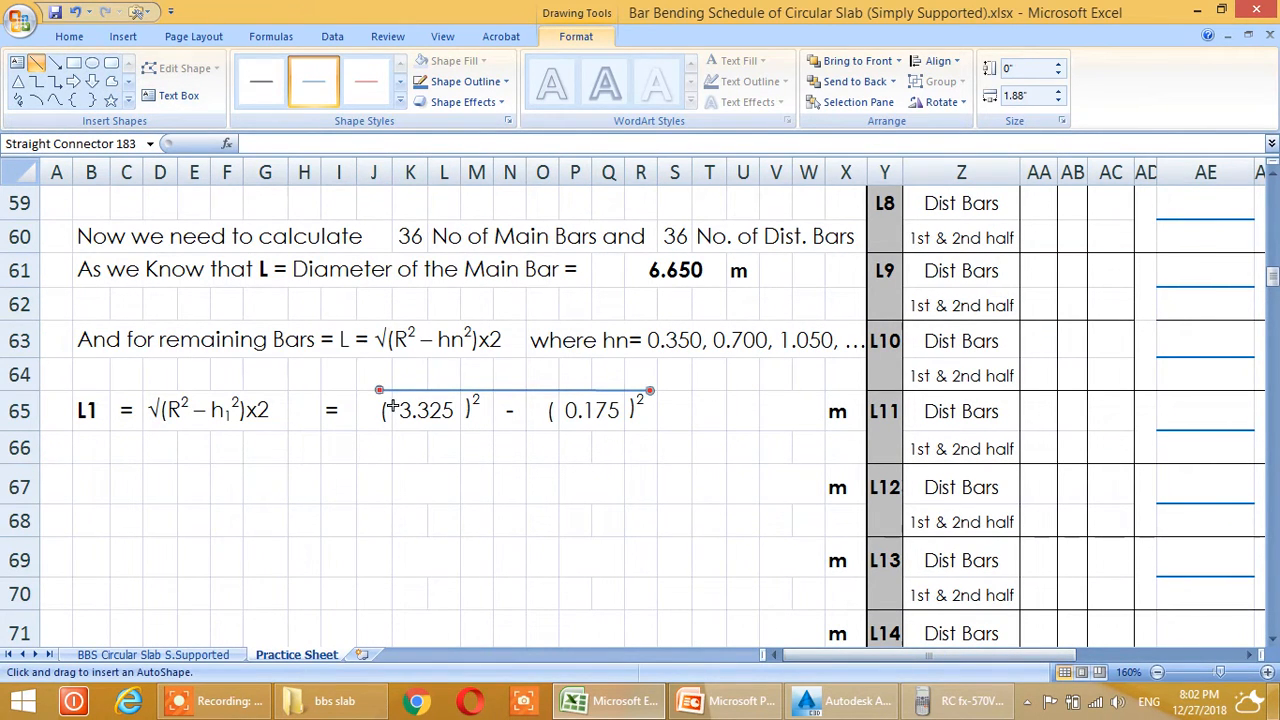
drag(393, 405, 383, 447)
click(38, 64)
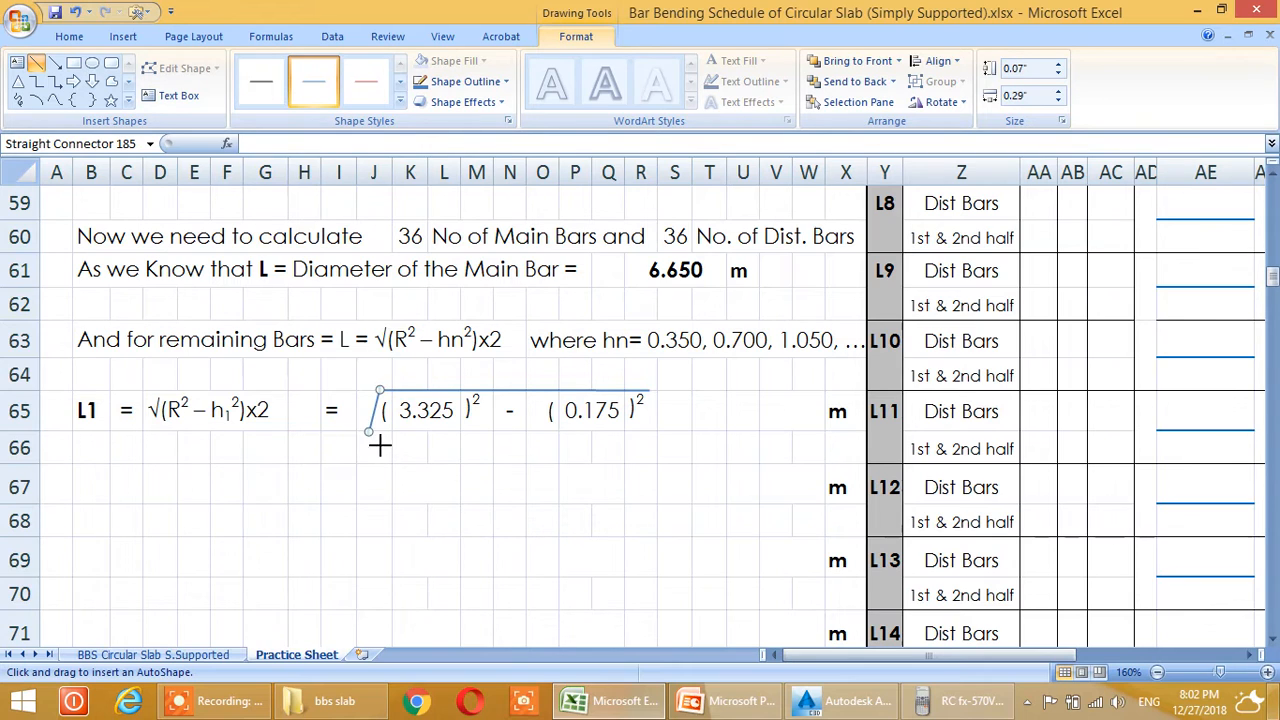
drag(371, 425, 357, 410)
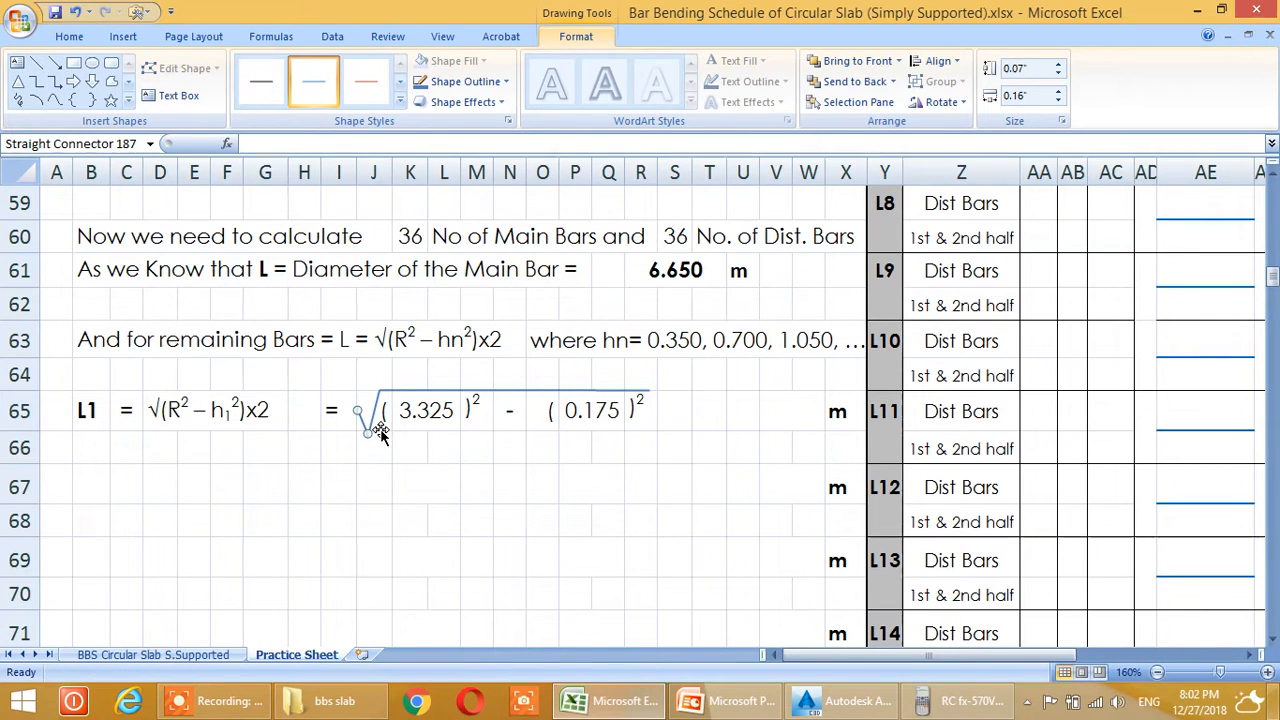
Select the overline together with both radical strokes and set their outline weight to 1 pt
shift+click(487, 390)
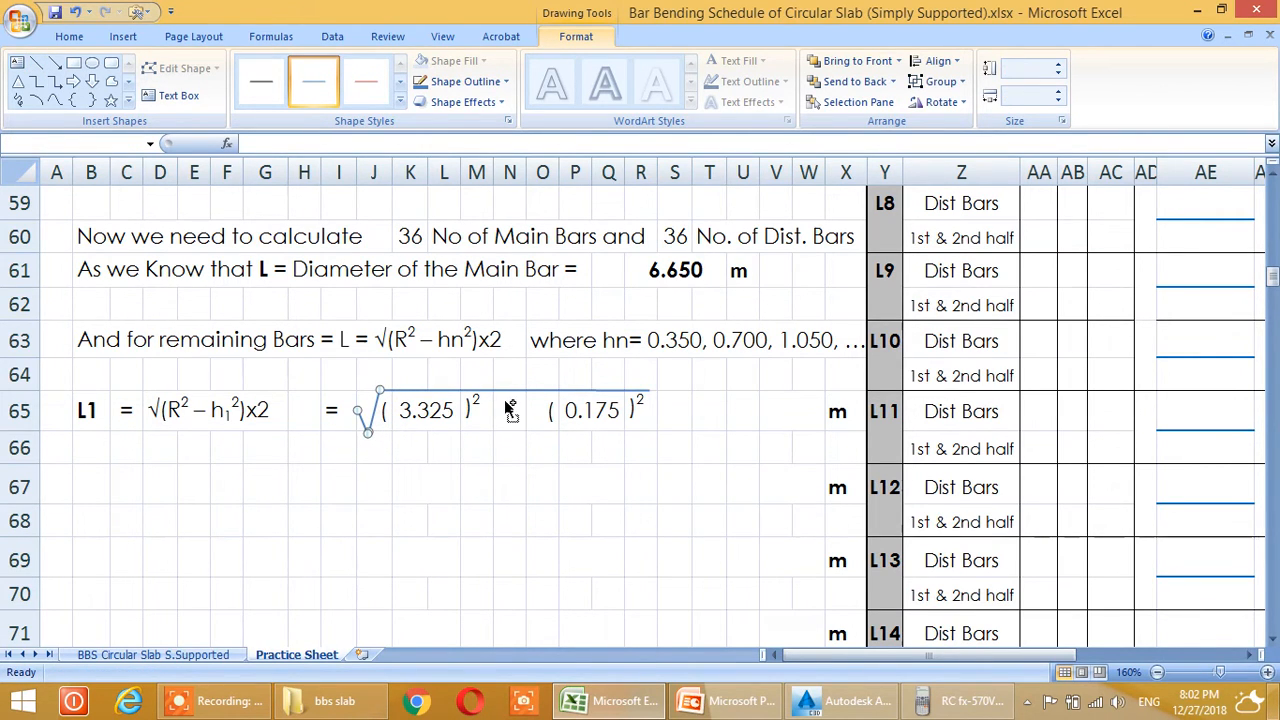
click(468, 81)
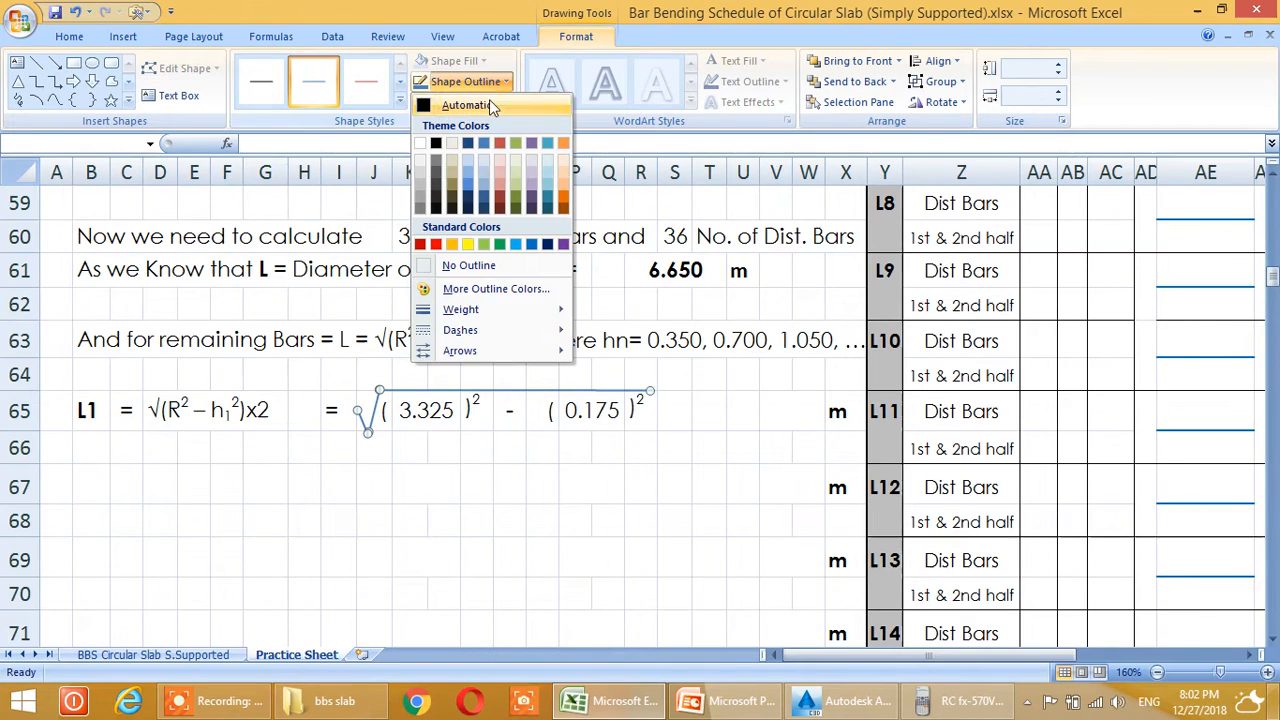
mouse_move(503, 317)
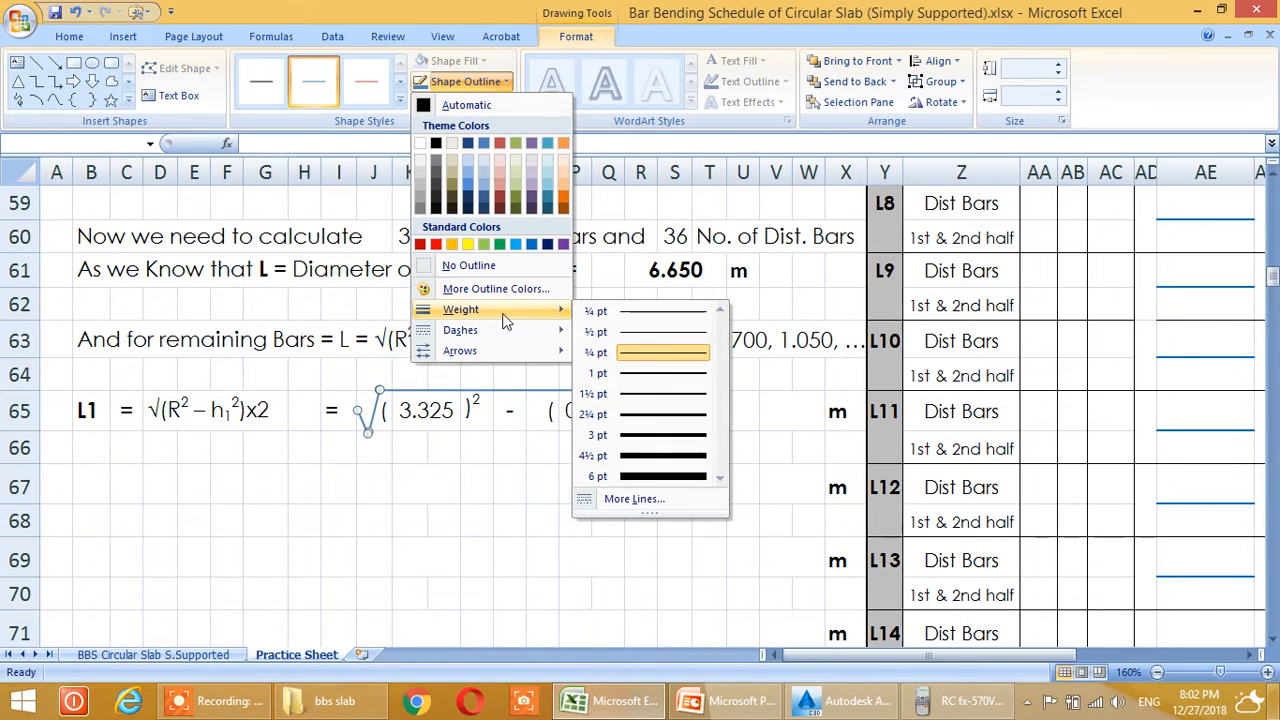
click(651, 376)
Group the three selected radical sign lines into one object
right_click(518, 396)
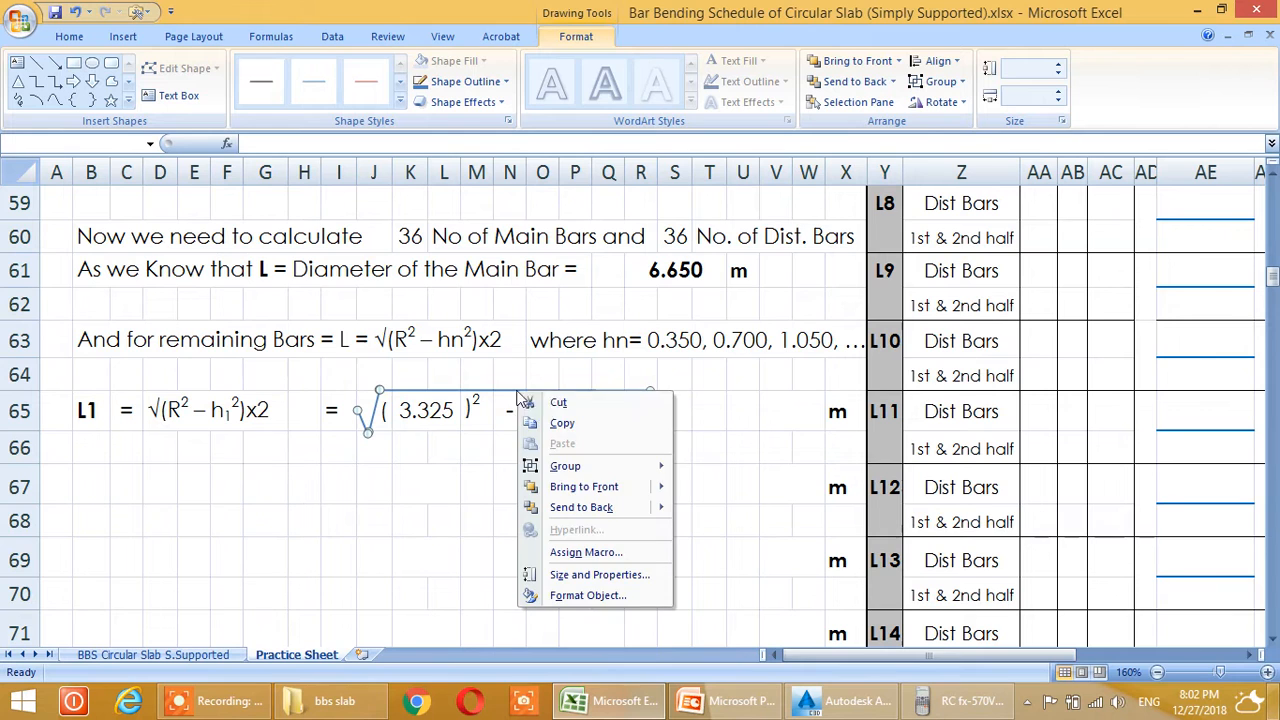
mouse_move(565, 466)
click(716, 471)
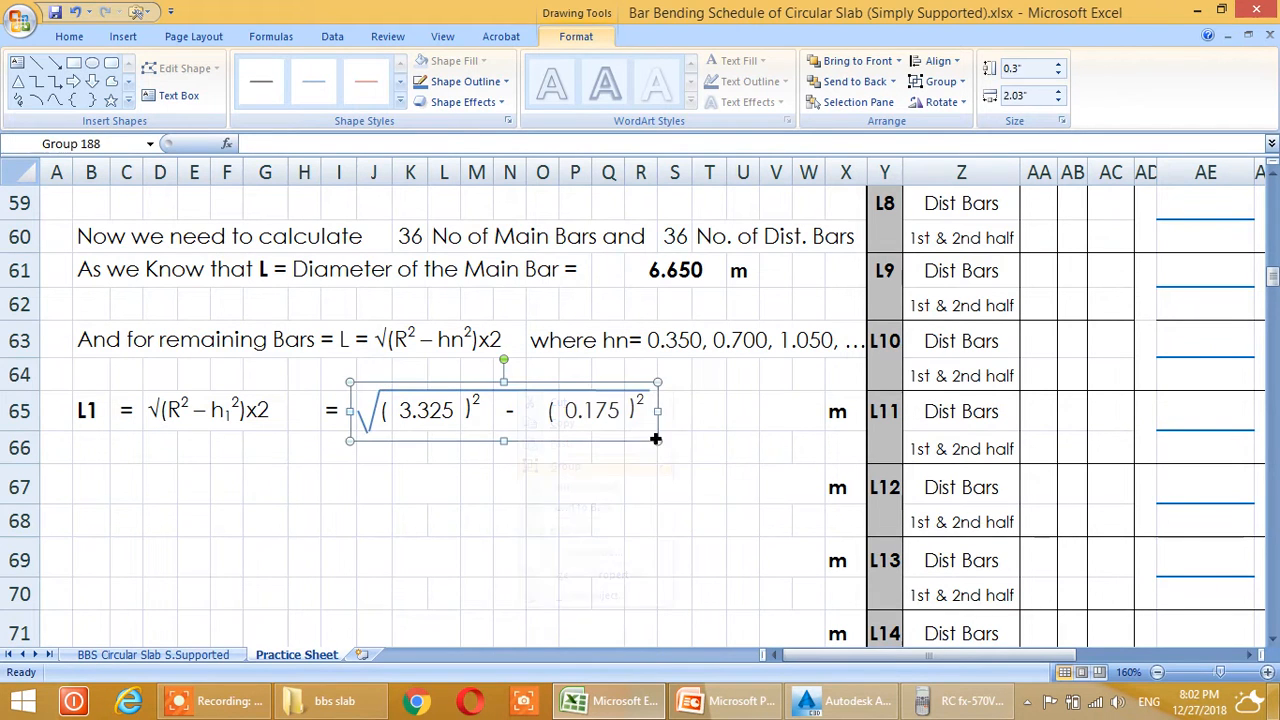
click(712, 425)
click(530, 515)
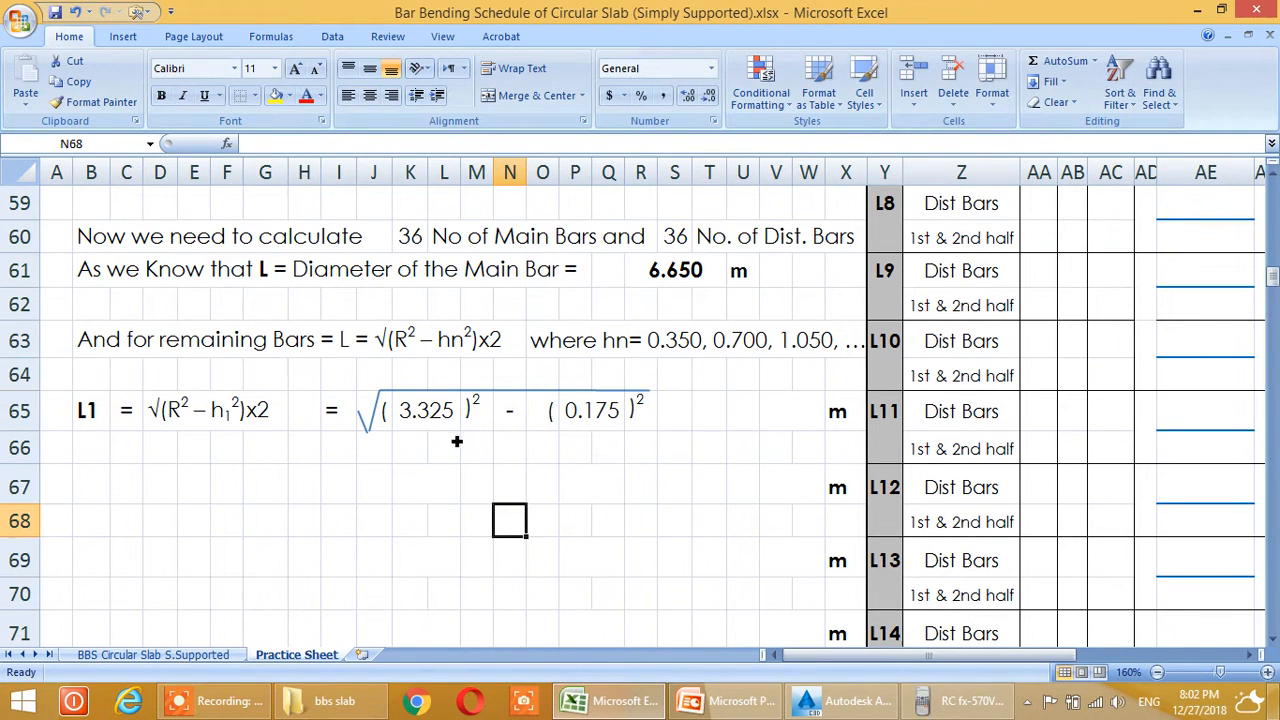
click(1160, 673)
click(1160, 673)
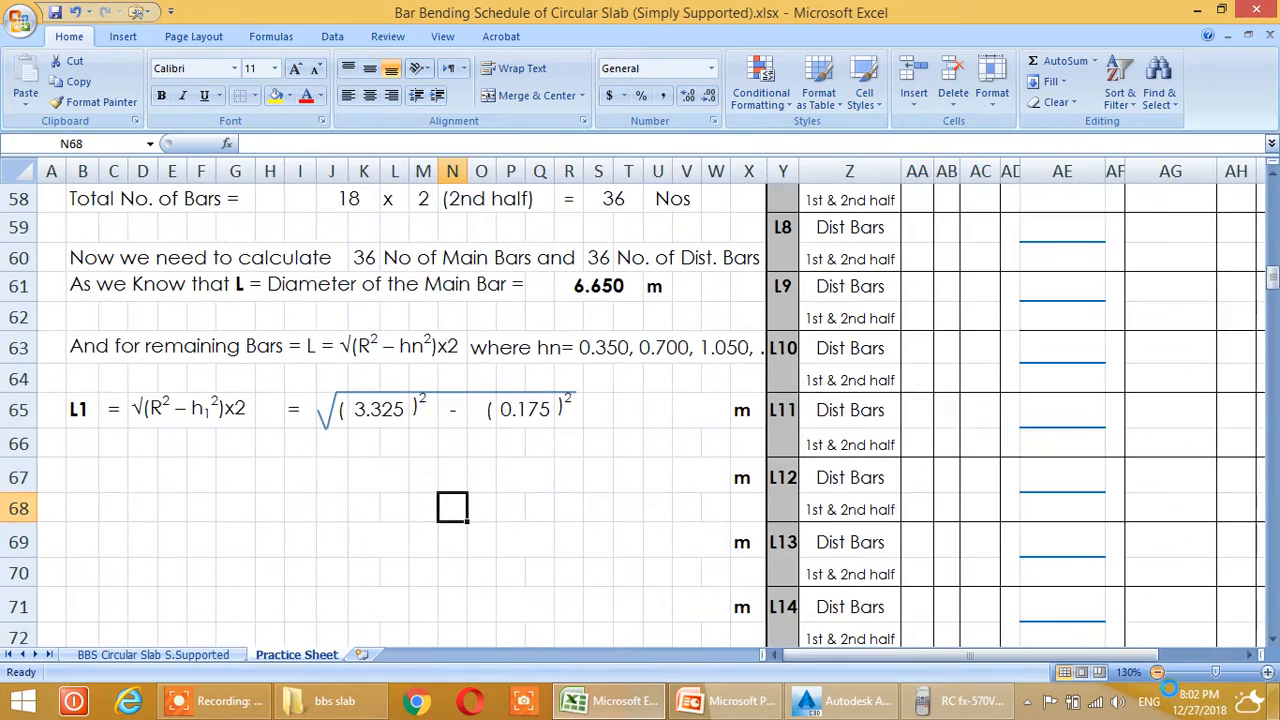
click(1160, 673)
click(1160, 673)
click(1160, 673)
click(445, 553)
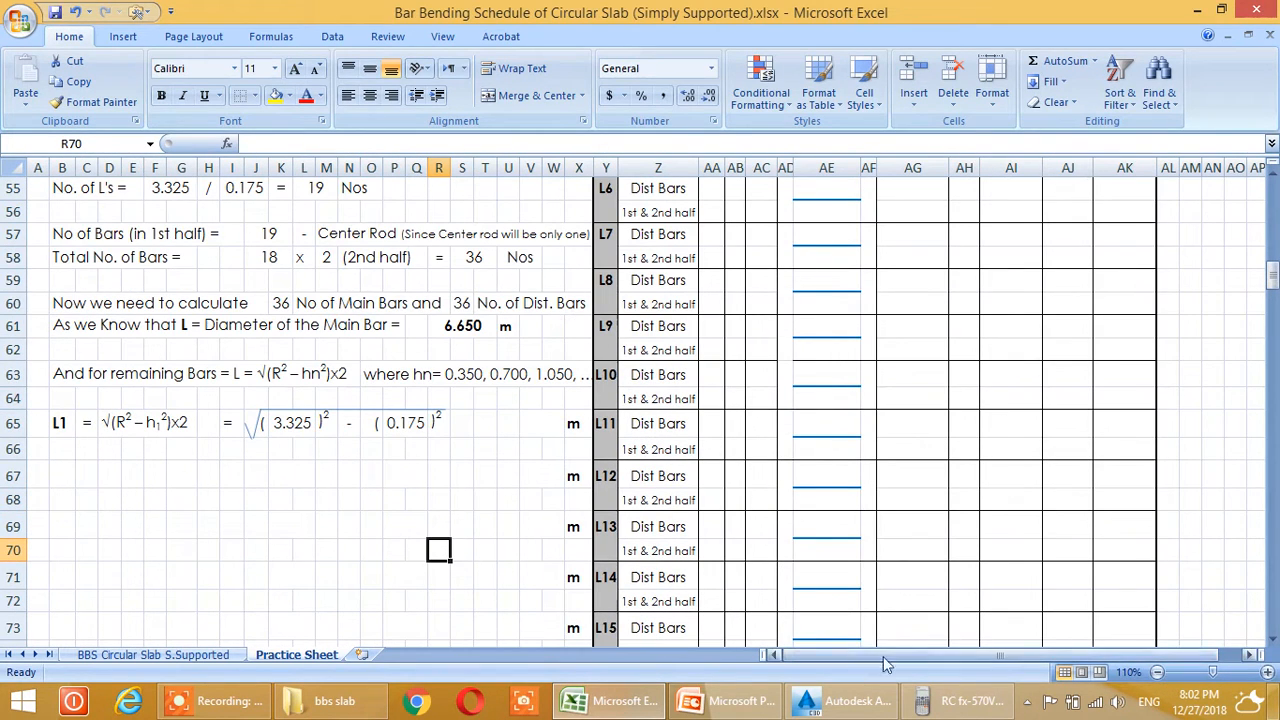
click(1267, 673)
click(1267, 673)
drag(1014, 656, 966, 656)
click(510, 540)
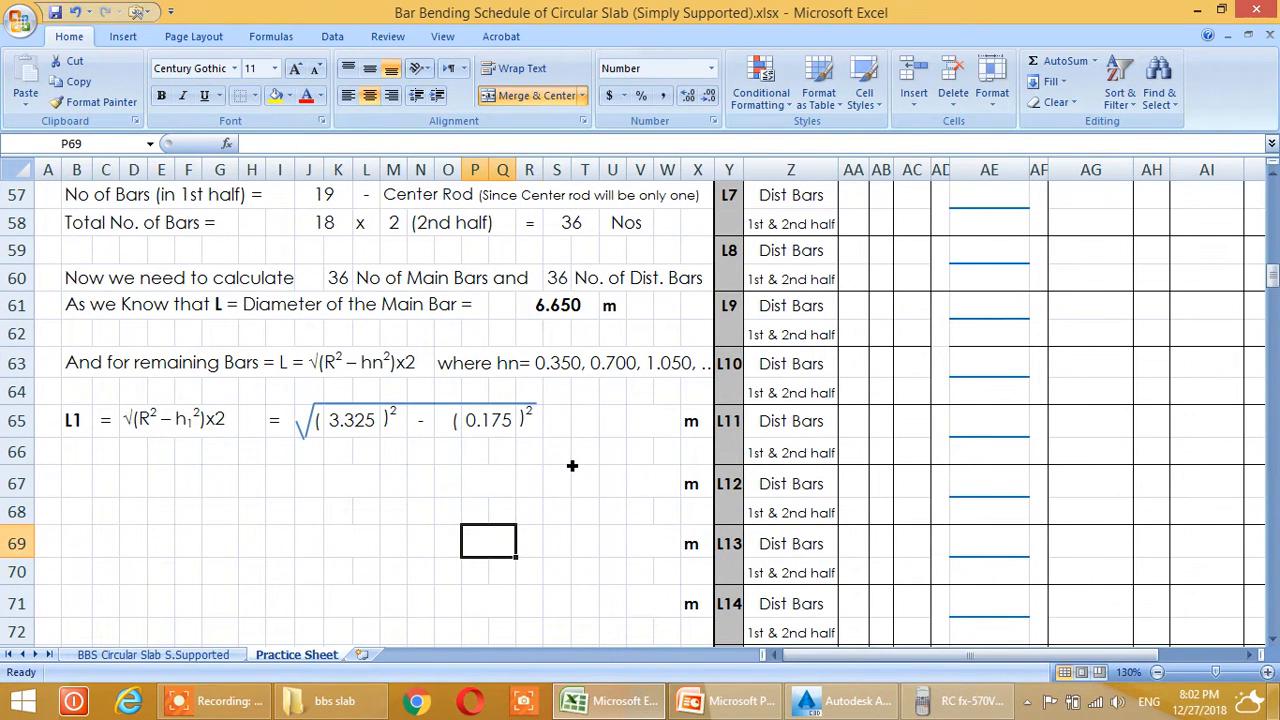
Complete the L1 expression in row 65 after the radical with "x", "2" and "=" in cells S65, T65 and U65
click(563, 424)
text(x)
key(Return)
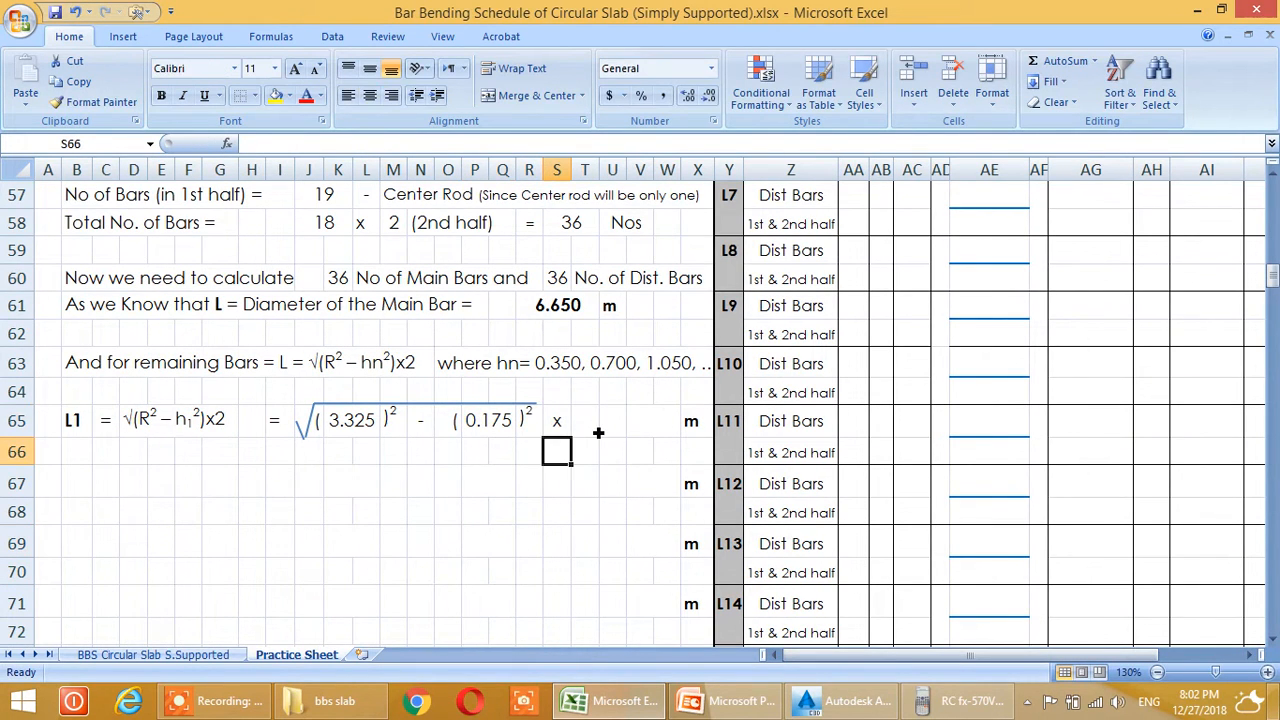
click(594, 428)
text(2)
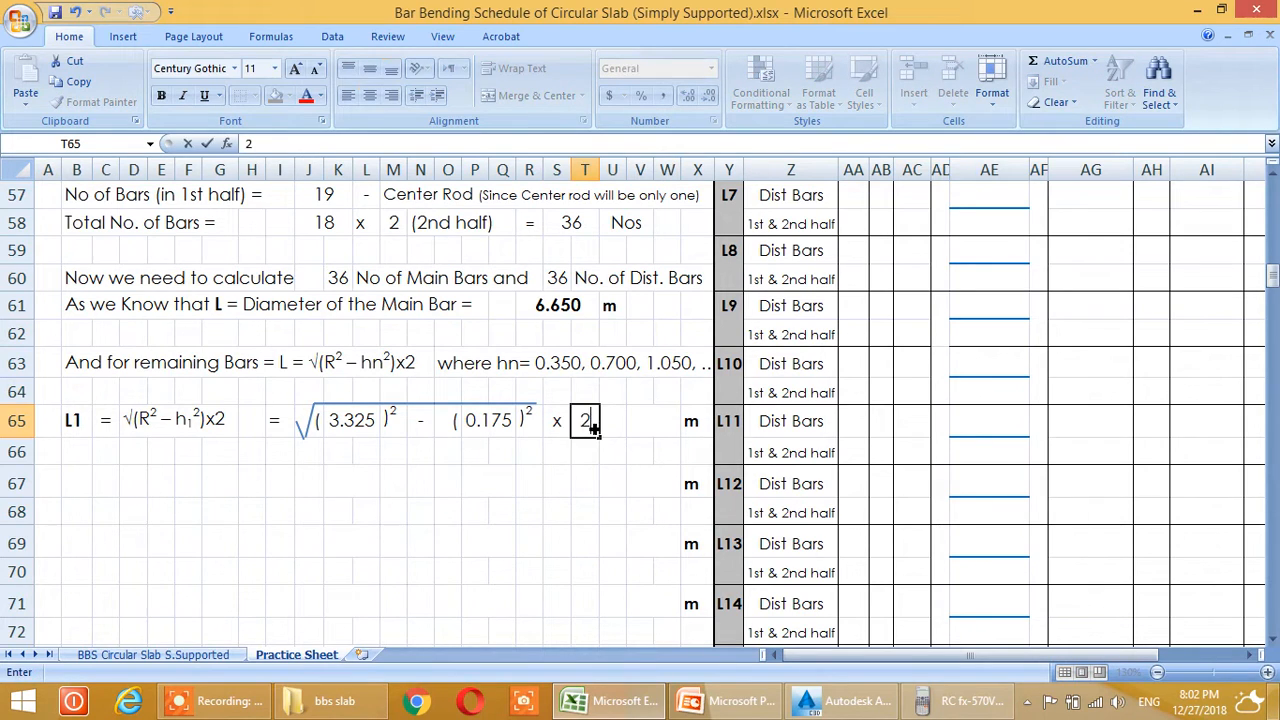
key(Return)
click(567, 510)
text(=)
key(Return)
click(606, 512)
Calculate the L1 bar length in V65 with the formula =SQRT(K65*K65-P65*P65)*2
click(645, 436)
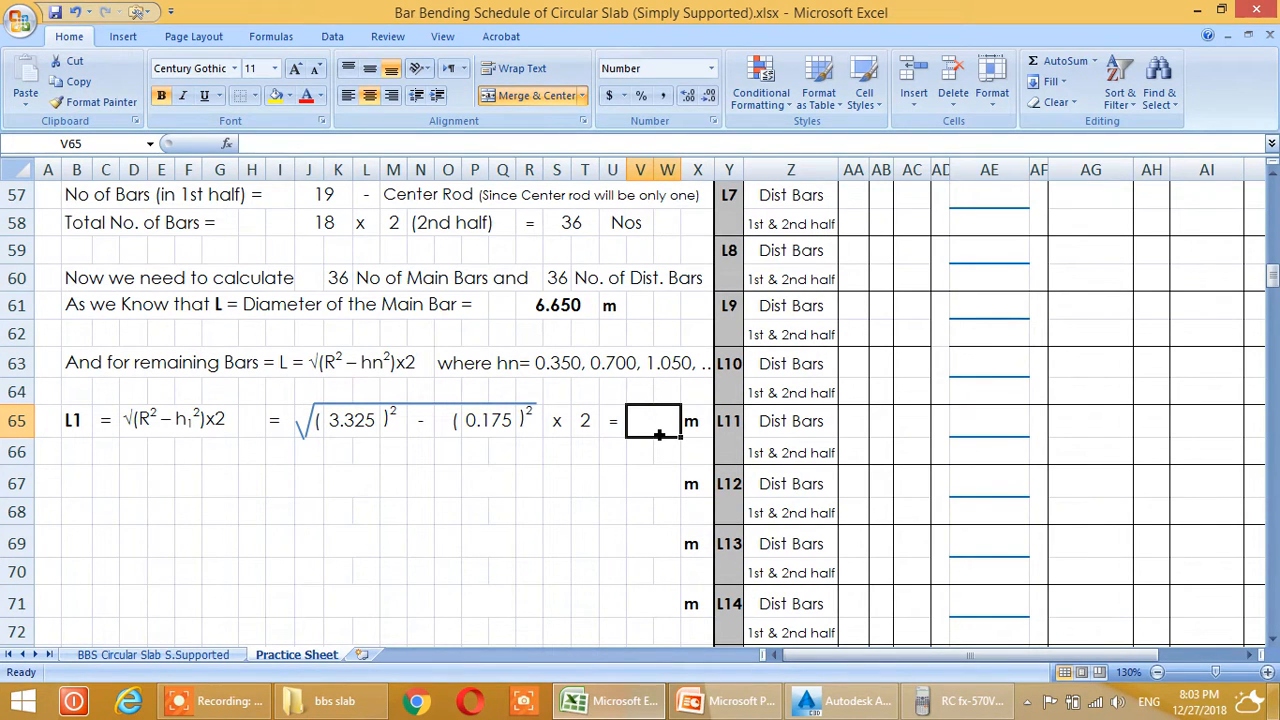
text(=sq)
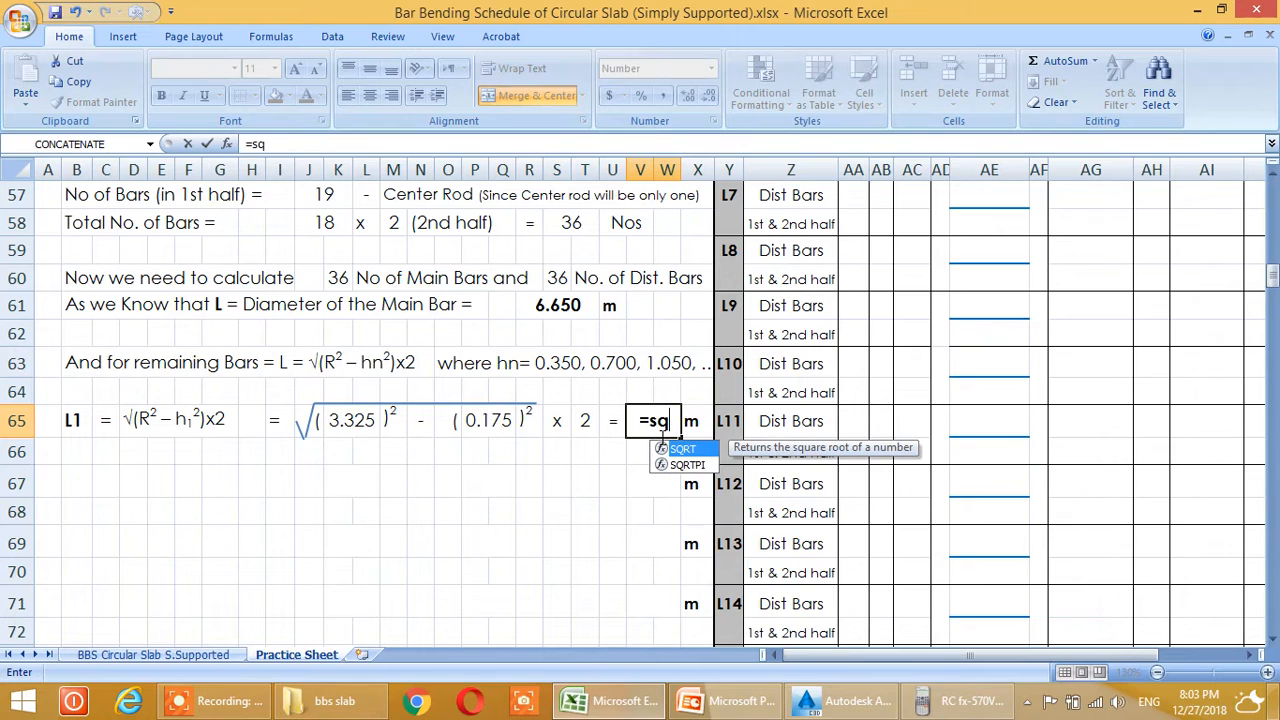
text(rt)
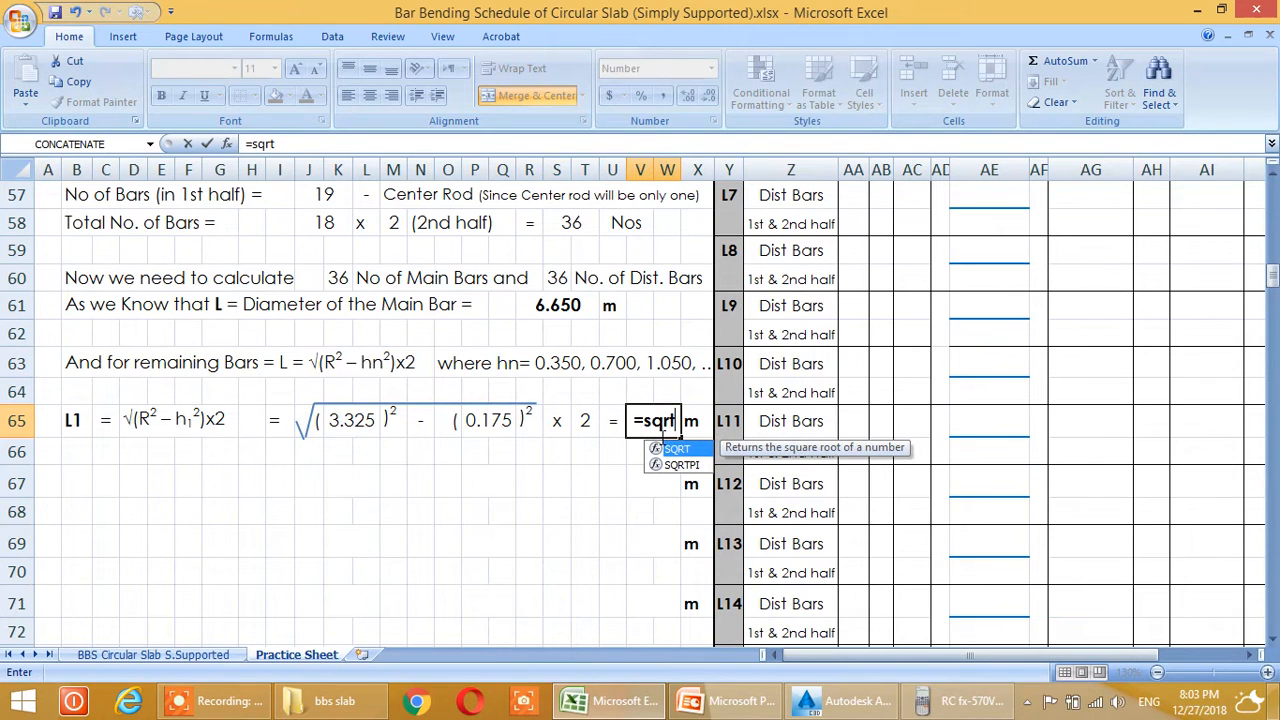
text(()
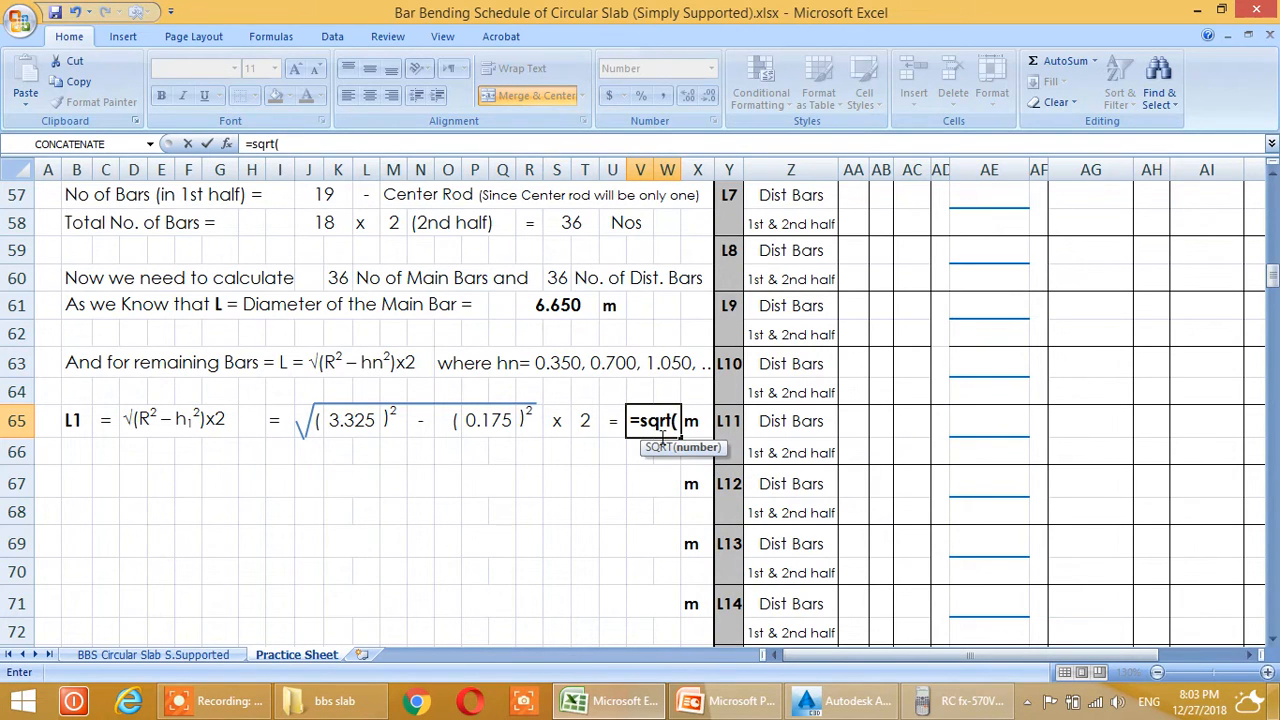
click(355, 422)
text(*)
click(355, 422)
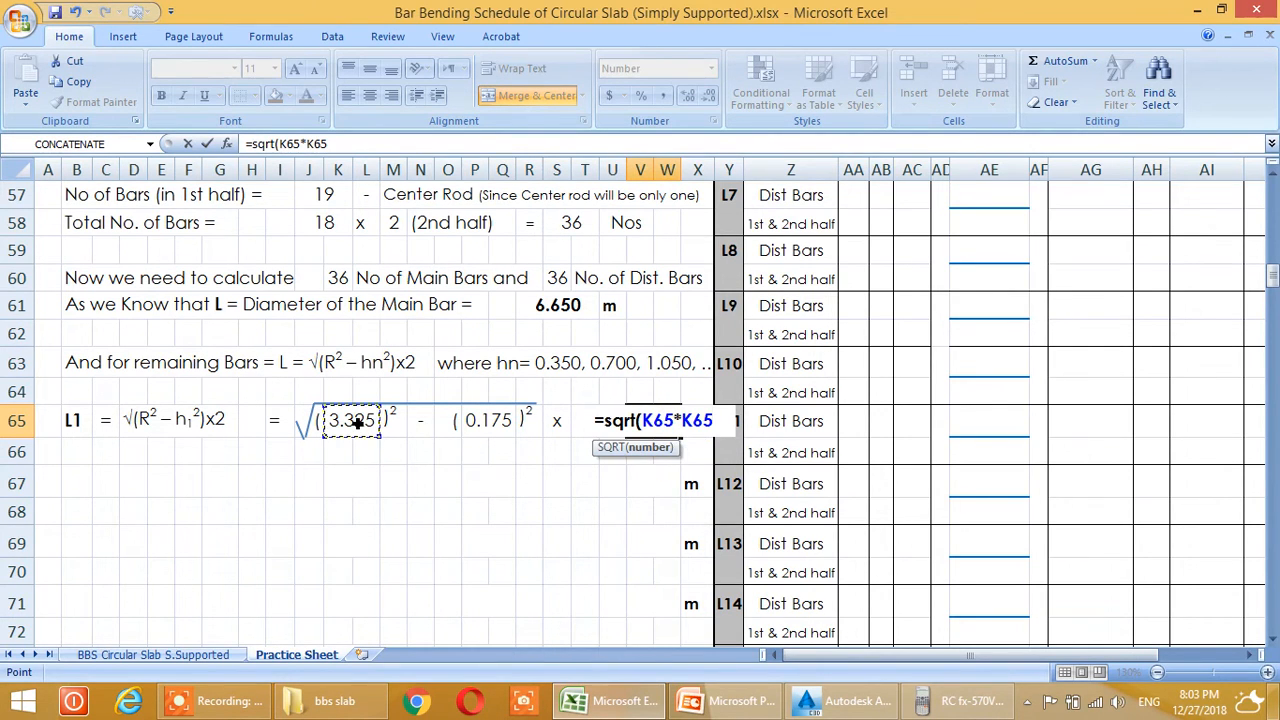
text(-)
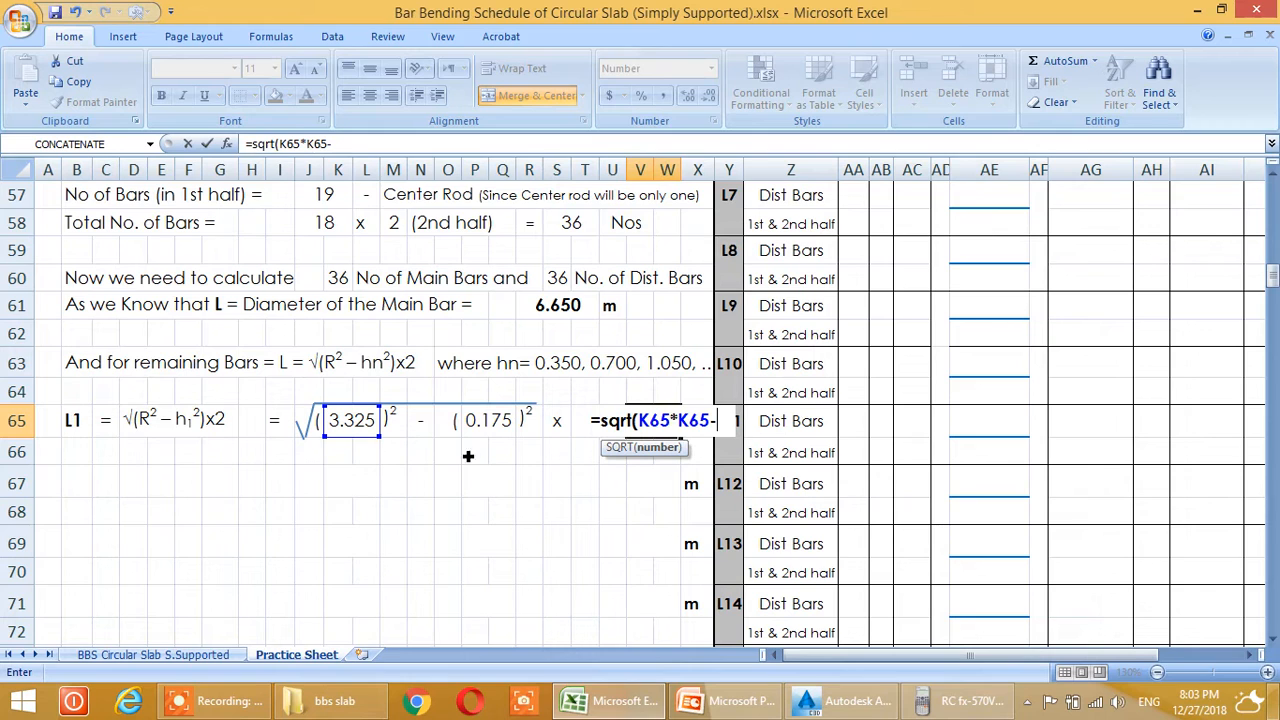
click(491, 428)
text(*)
click(491, 428)
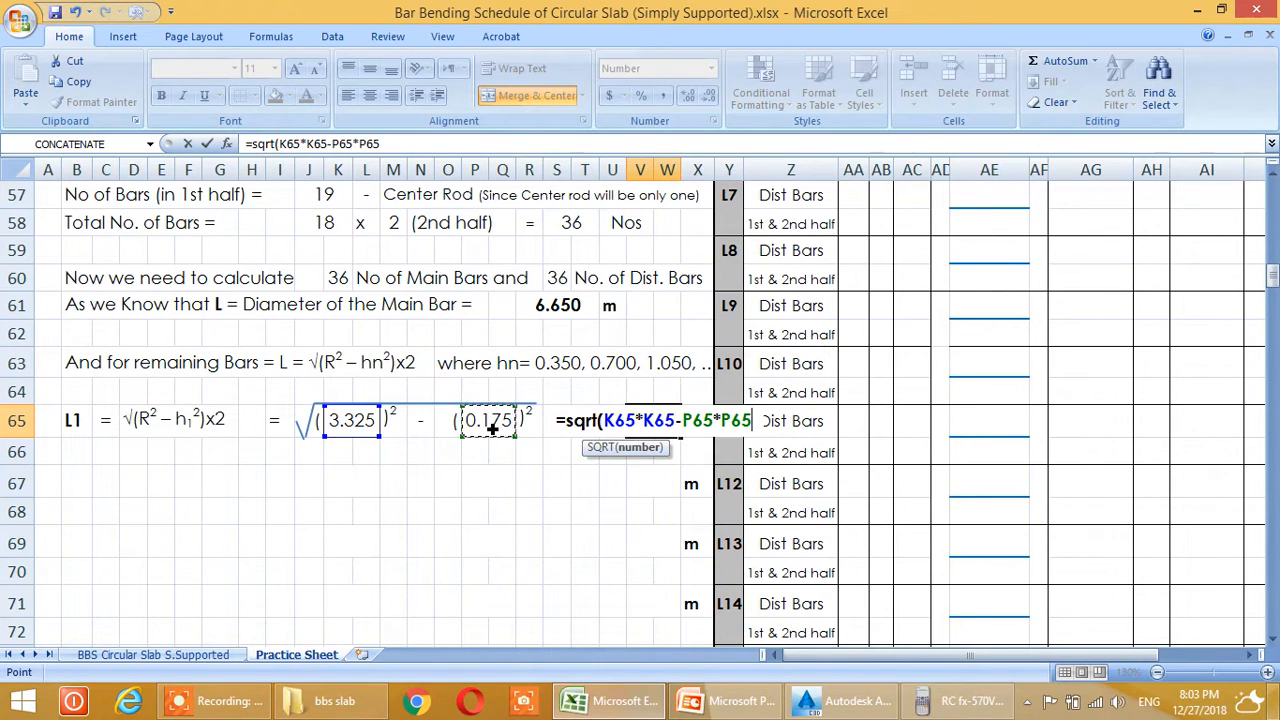
text())
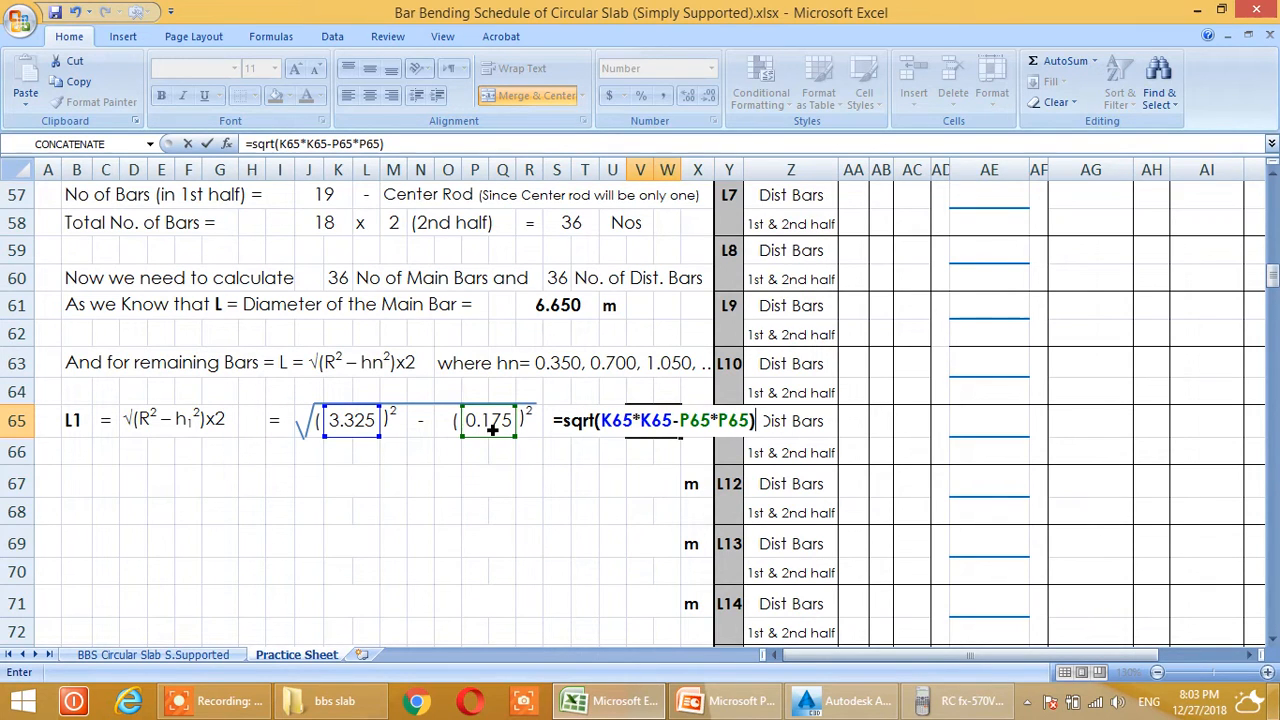
text(*2)
key(Return)
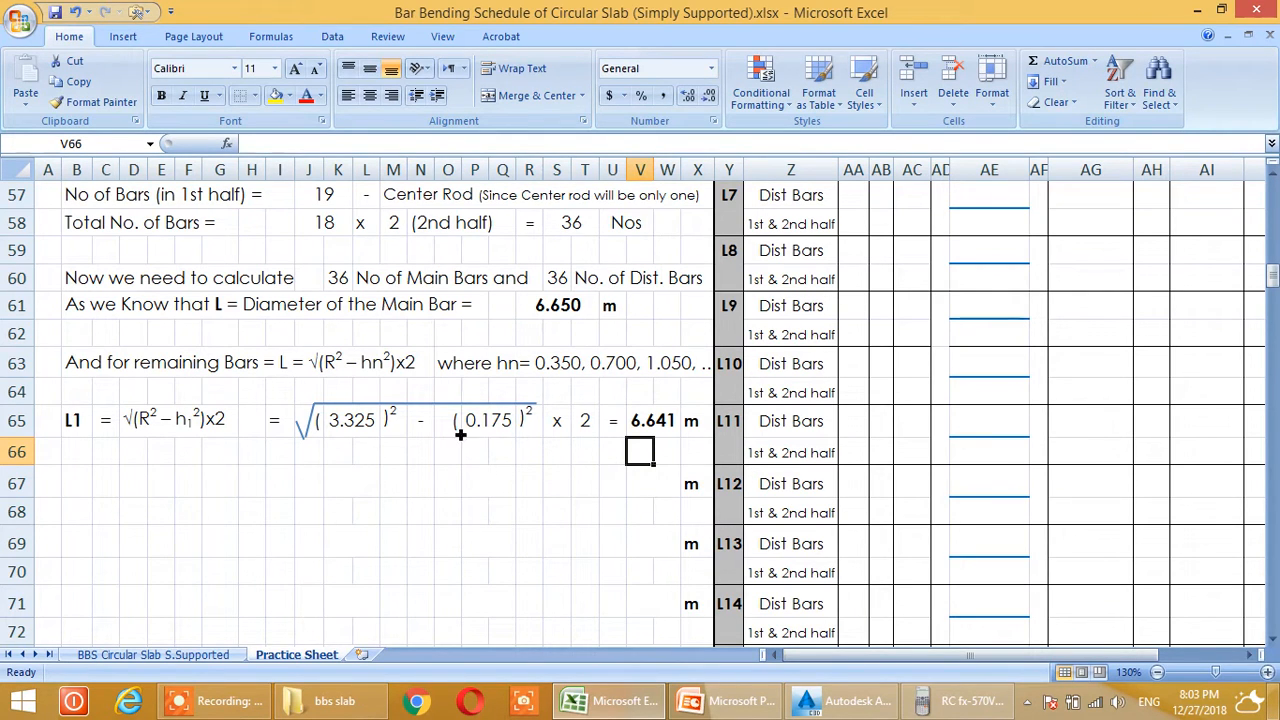
click(660, 428)
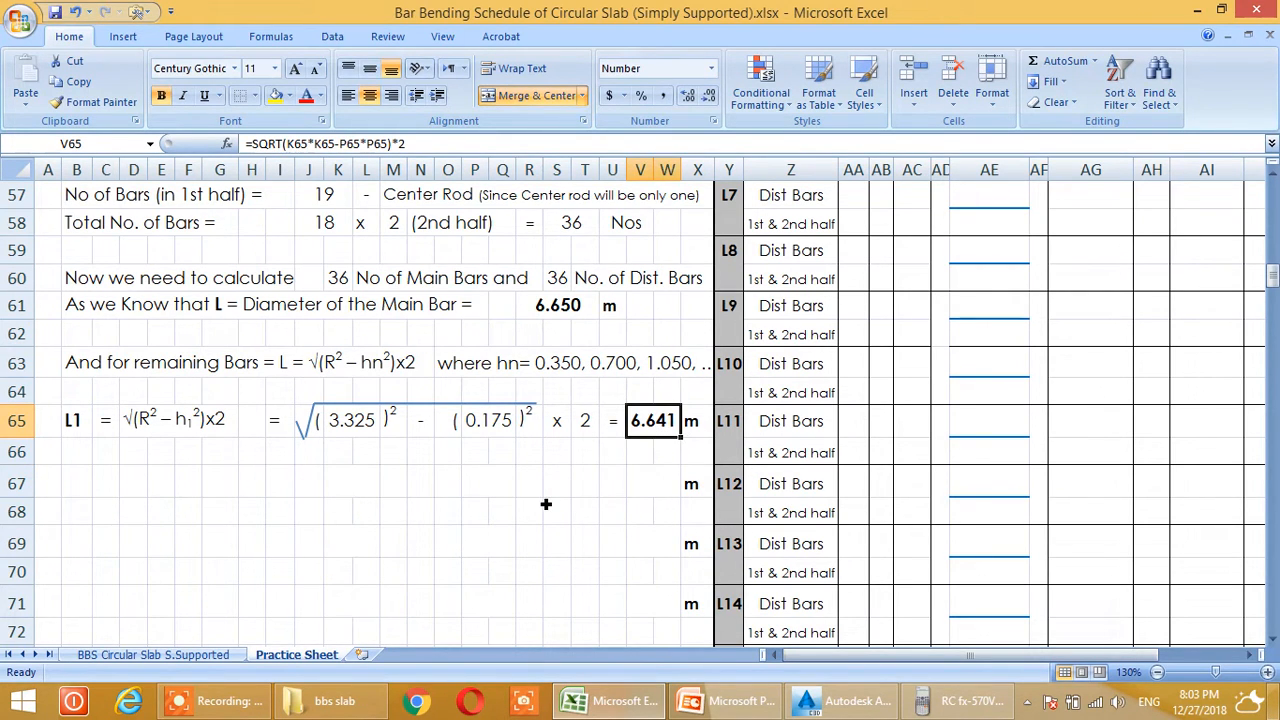
Copy the whole L1 calculation in B65:W65, including its radical sign, to row 67 starting at B67
click(159, 513)
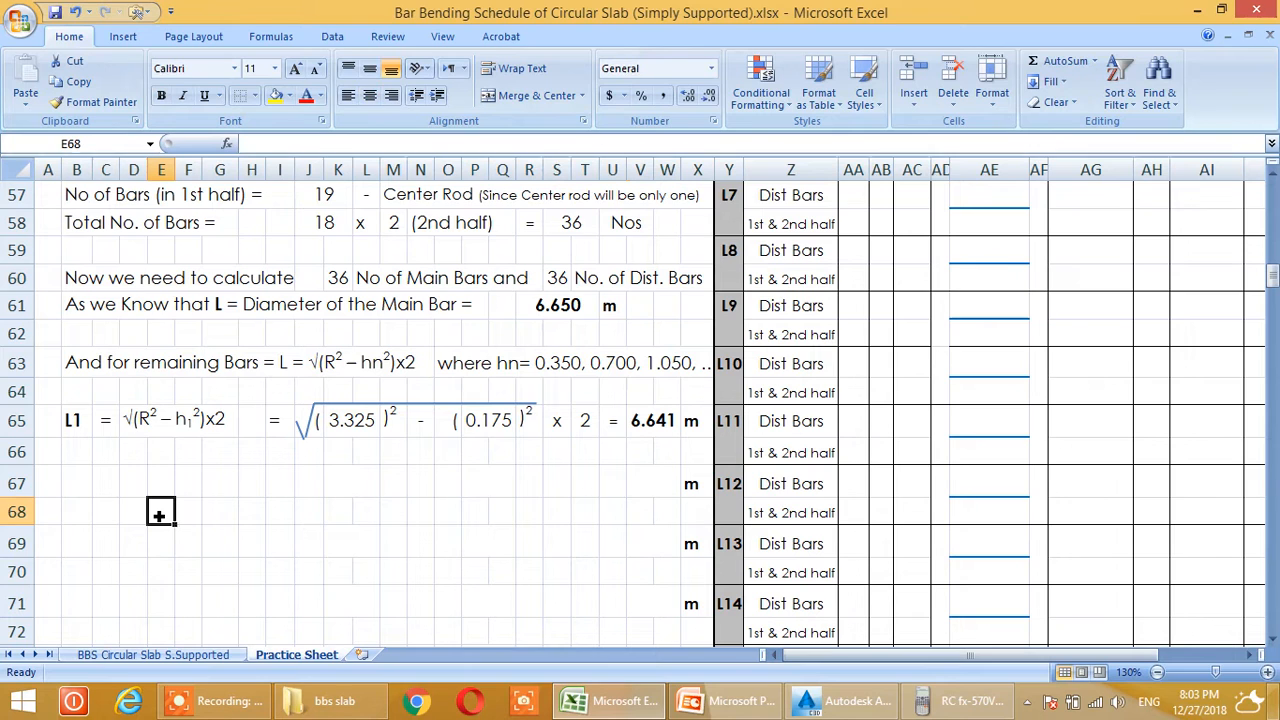
click(190, 486)
drag(80, 425, 657, 430)
key(ctrl+c)
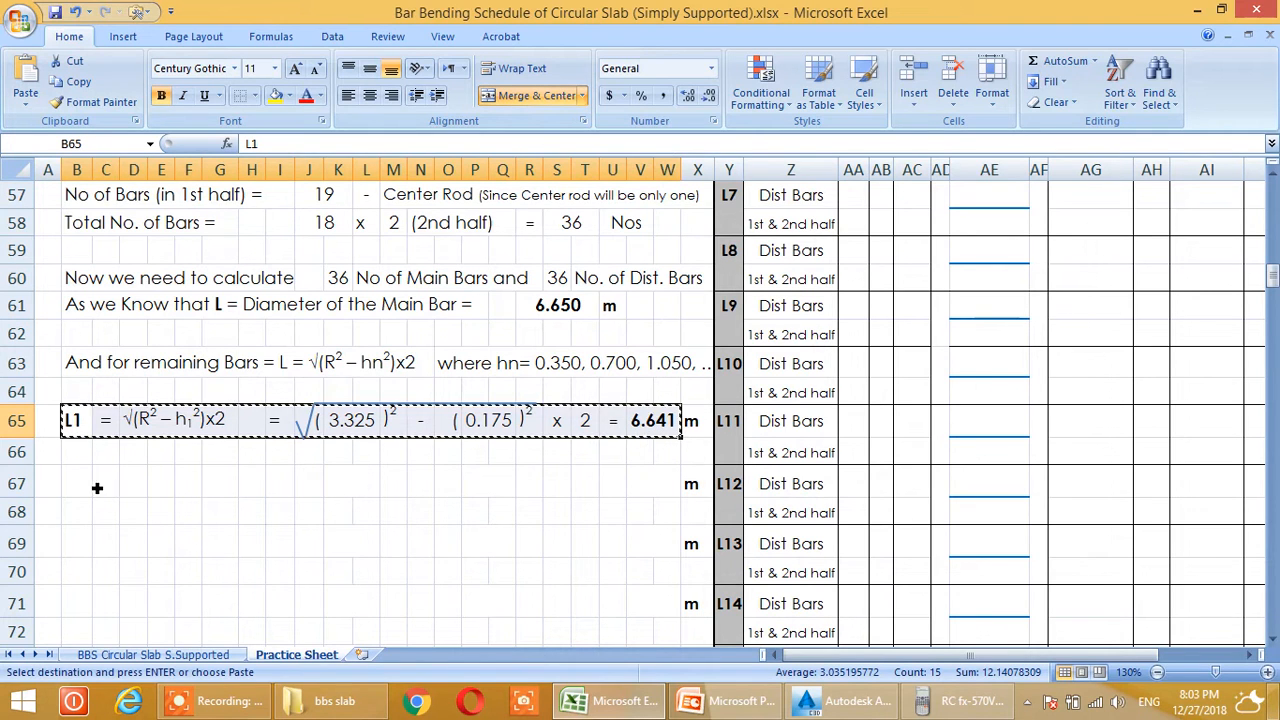
click(90, 482)
key(ctrl+v)
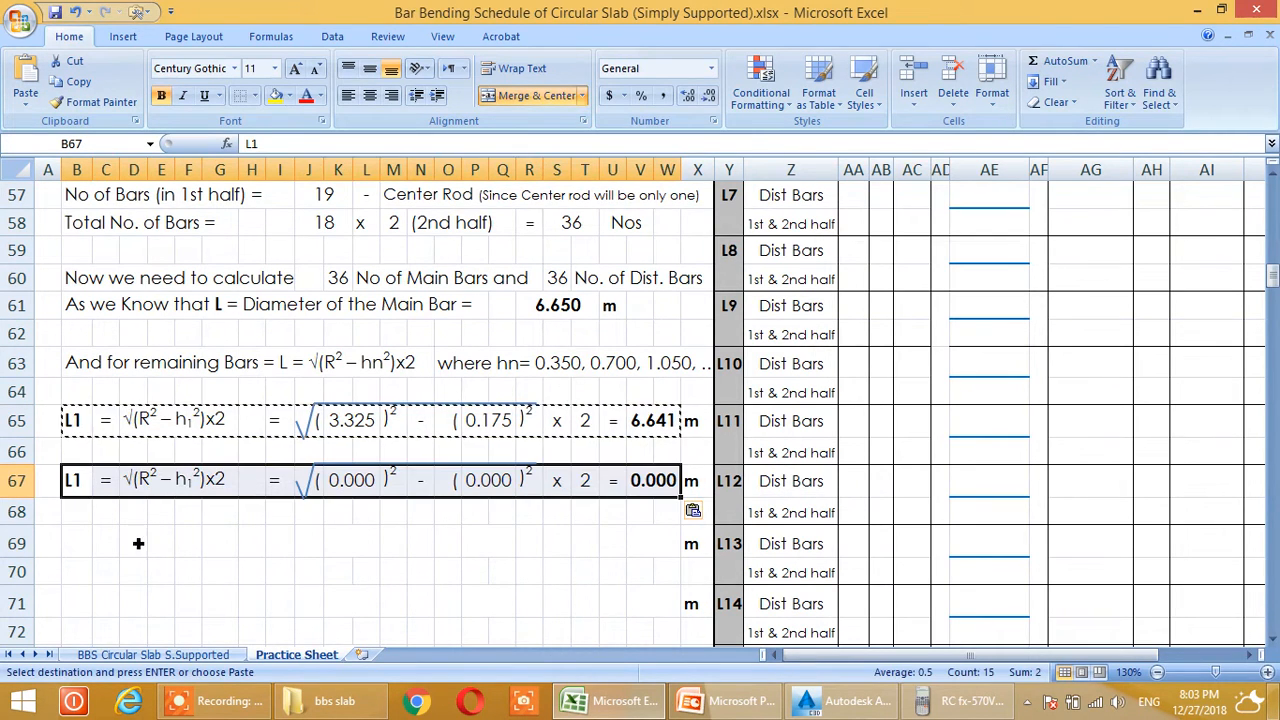
key(Escape)
click(203, 562)
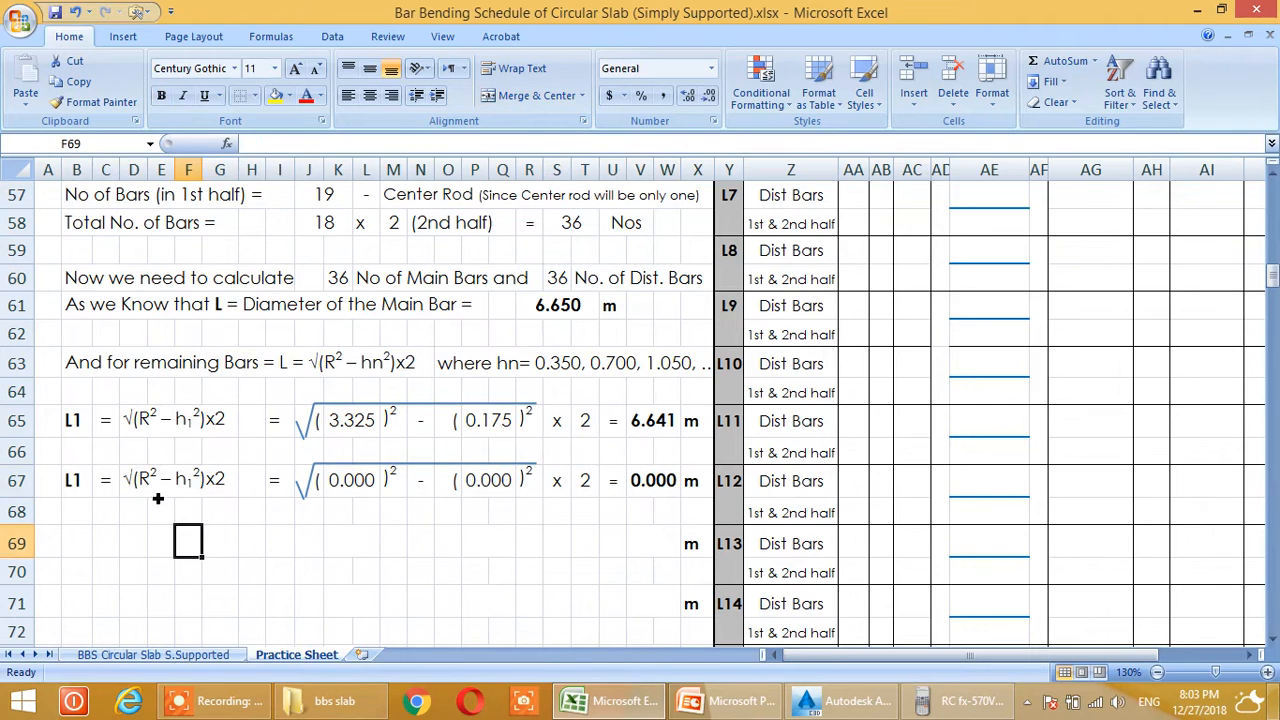
Change the bar label of the copied calculation in B67 to L2
click(148, 490)
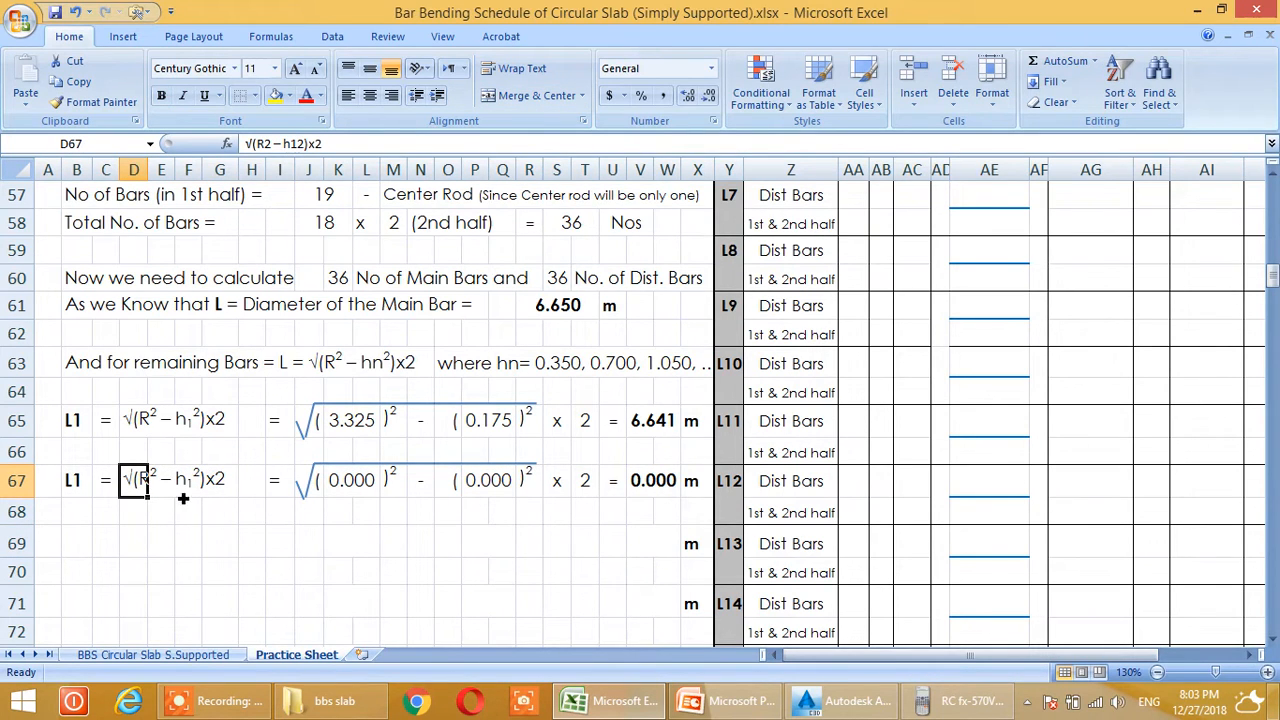
click(84, 484)
click(279, 148)
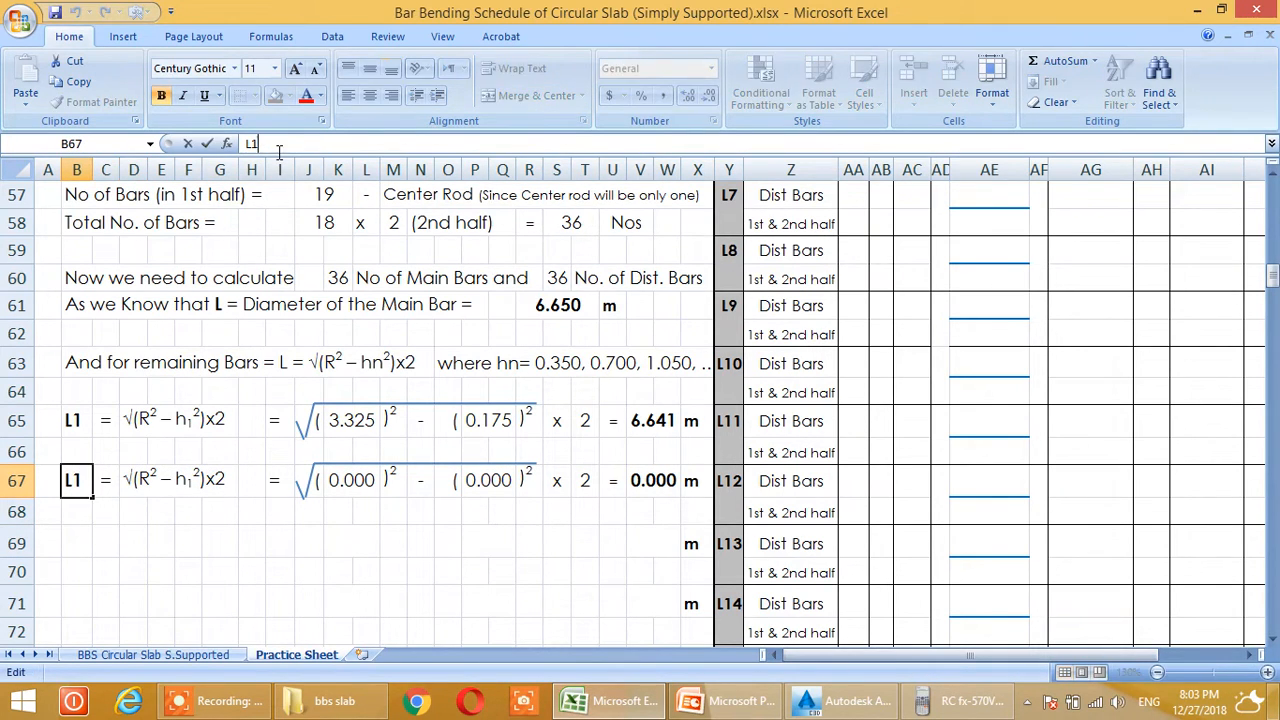
key(Return)
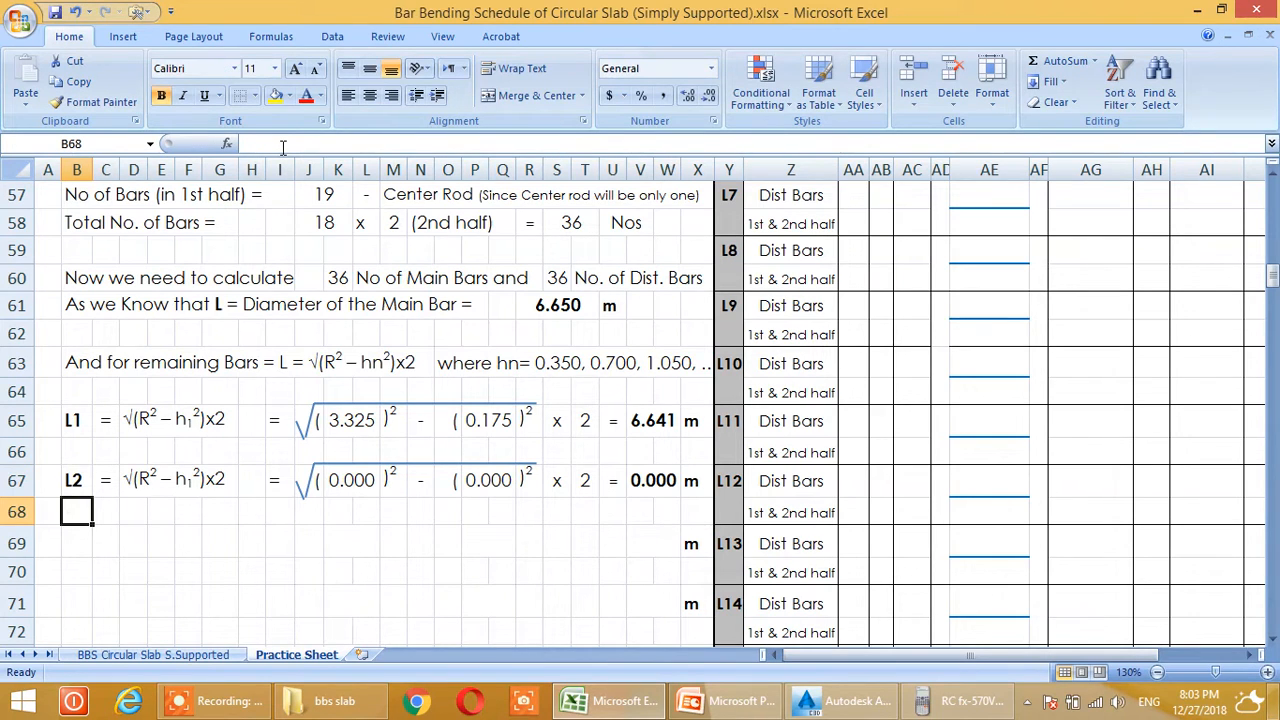
Replace the index 1 after h with 2 in the L2 formula text in D67
click(146, 483)
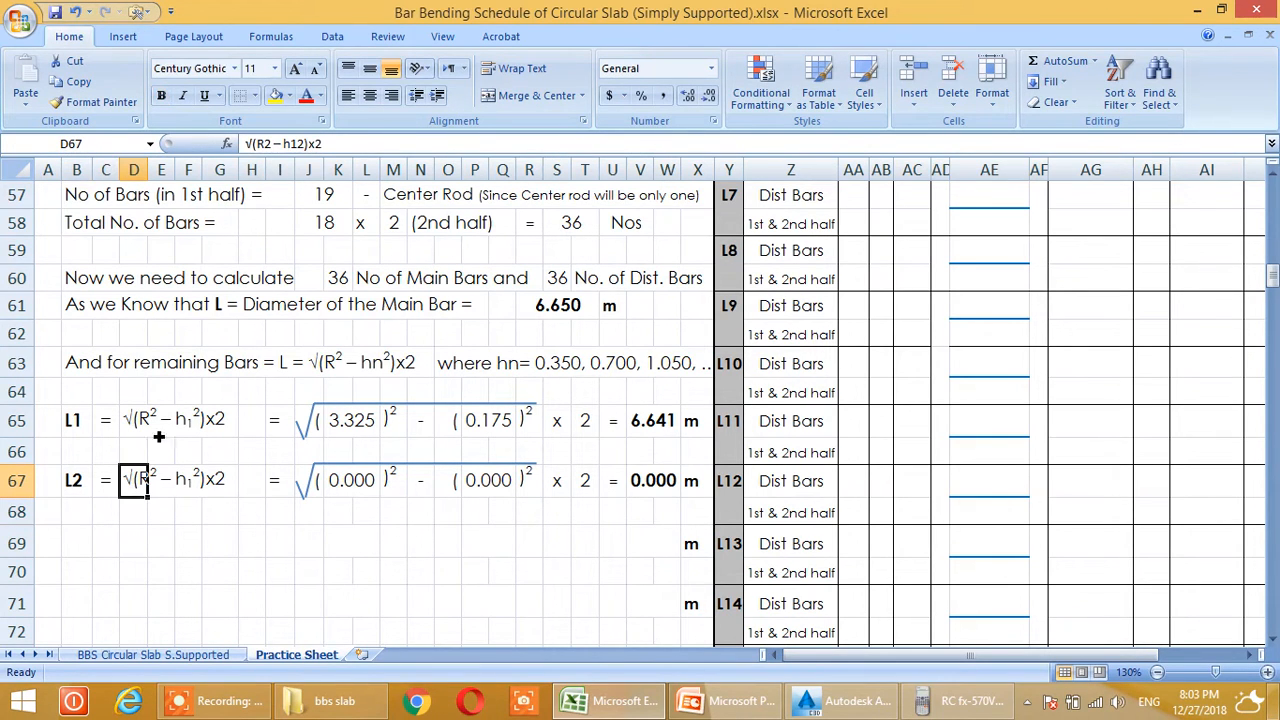
click(300, 146)
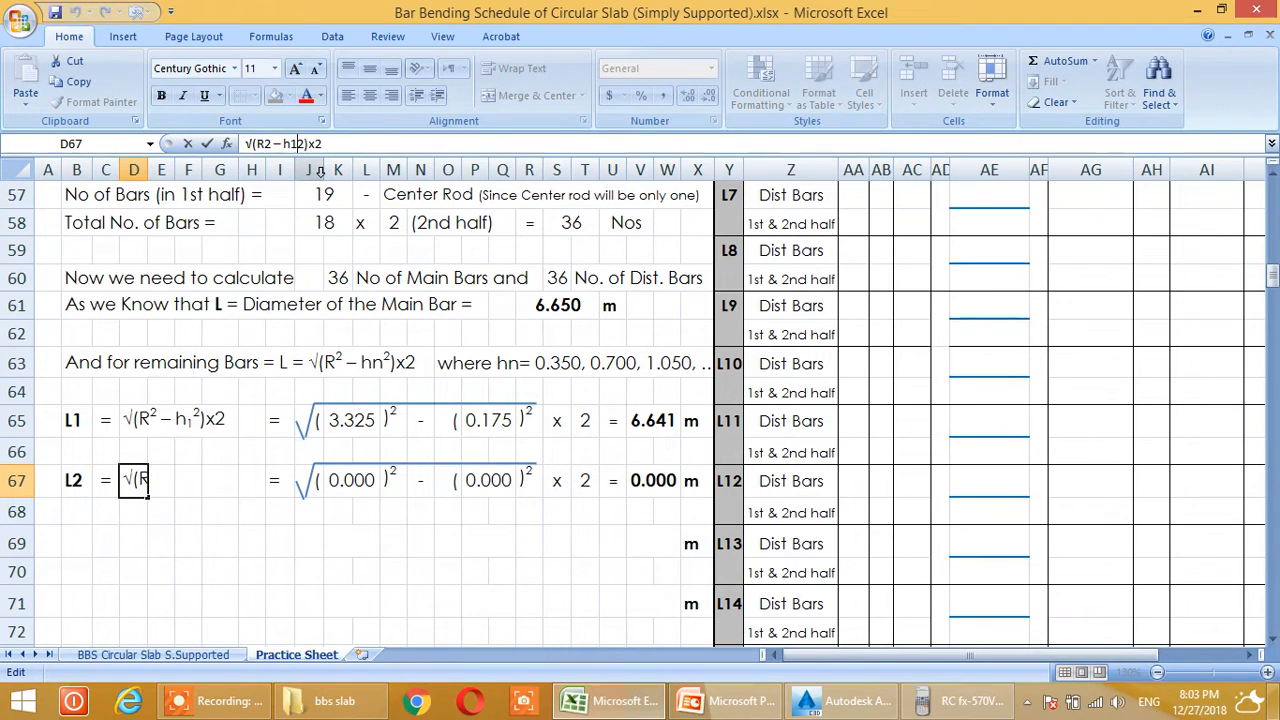
key(BackSpace)
text(2)
key(Return)
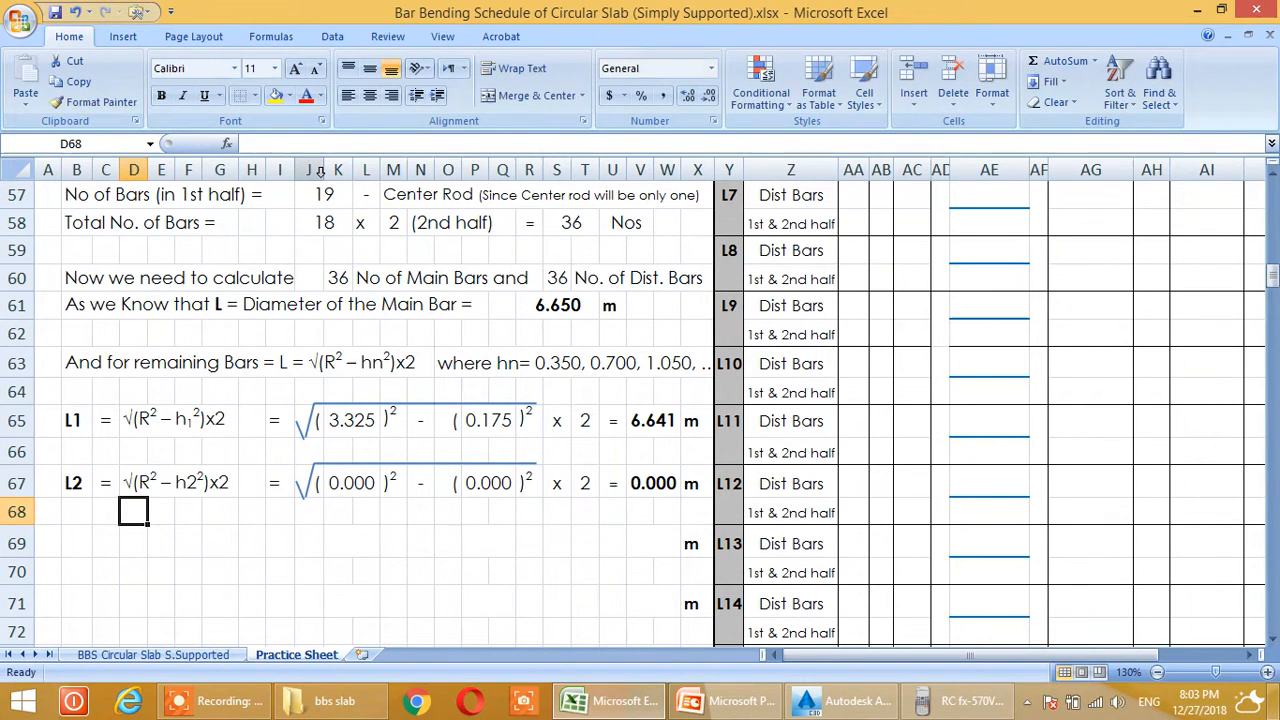
Format the index 2 directly after h in D67's formula text as subscript
click(133, 485)
drag(299, 144, 293, 144)
right_click(294, 144)
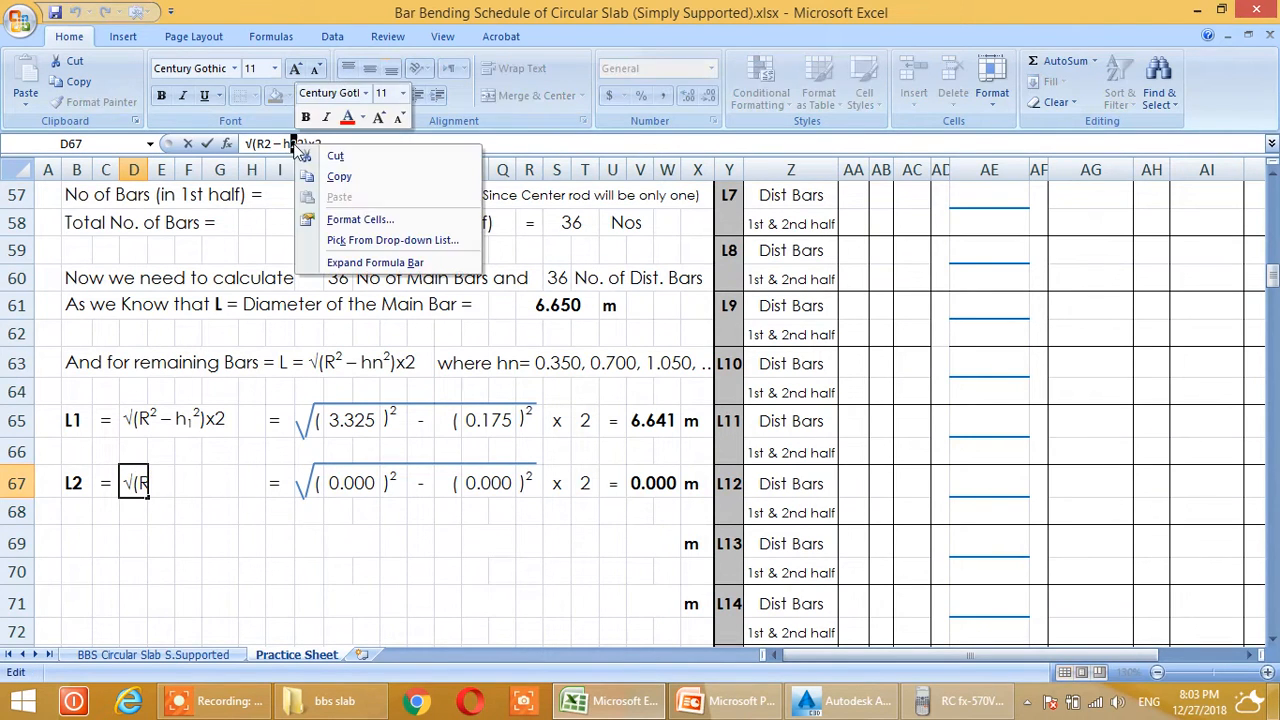
click(330, 219)
click(114, 274)
click(438, 410)
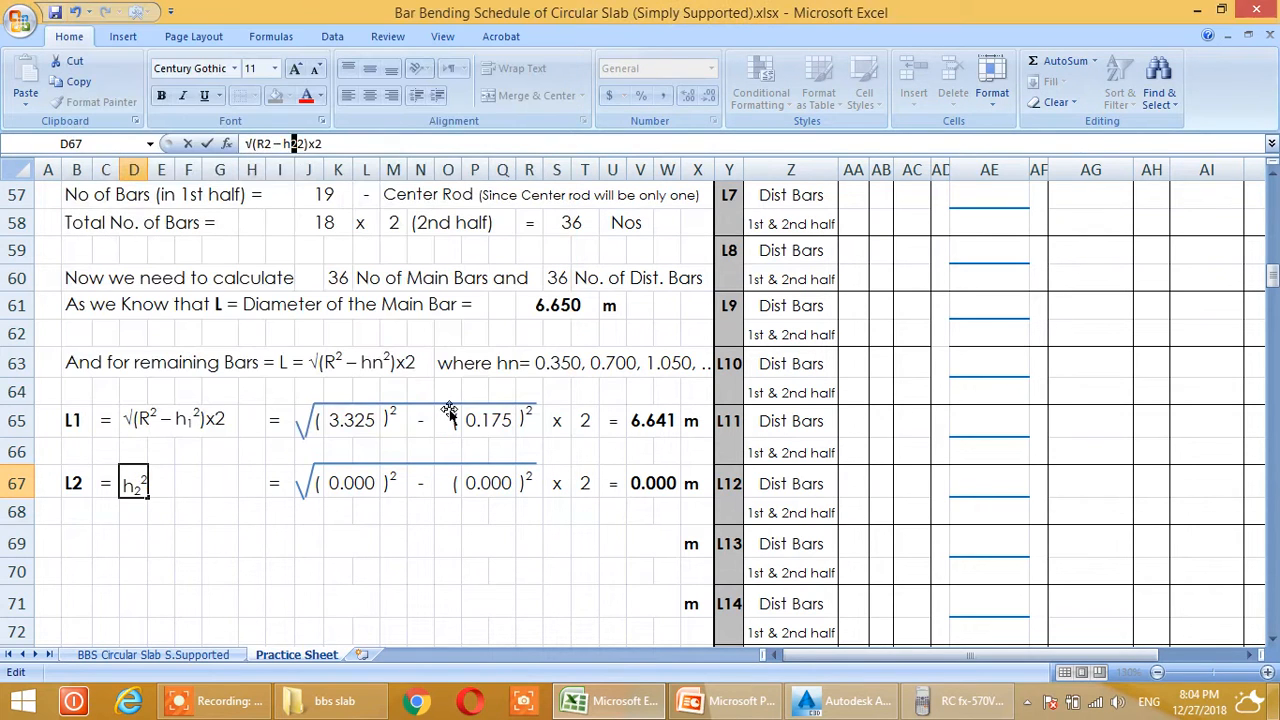
key(Return)
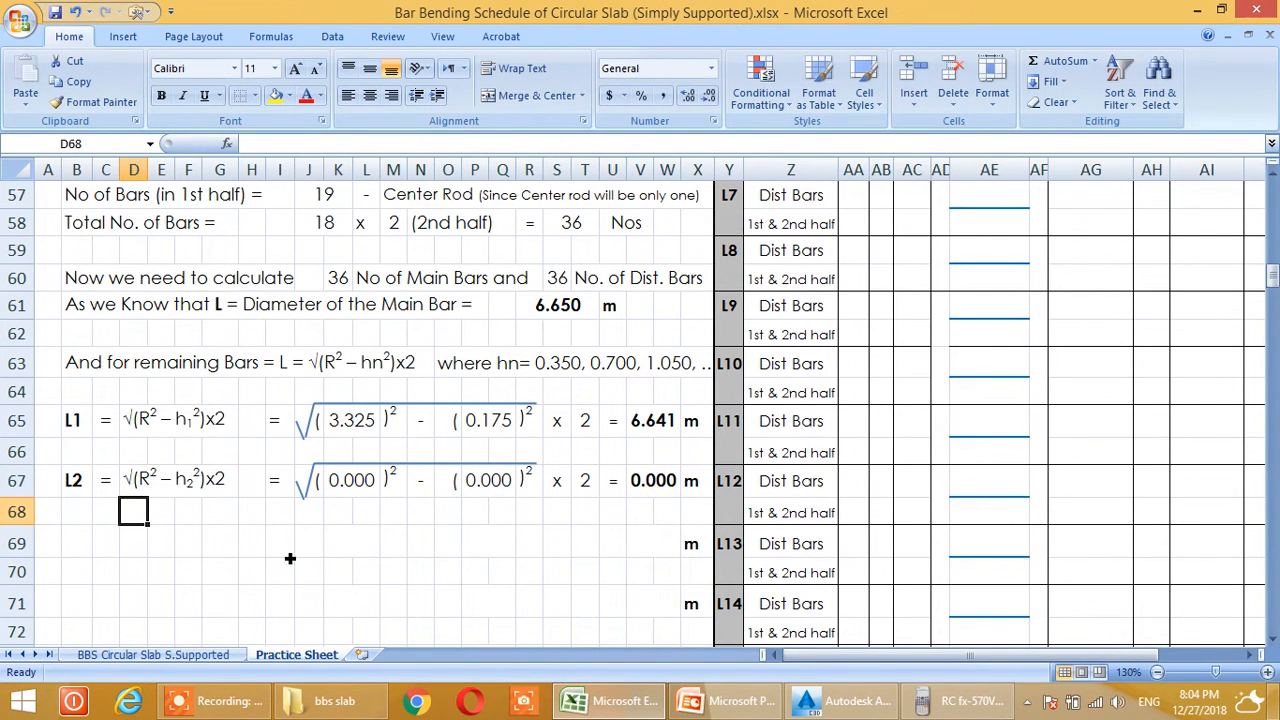
Link the radius value of the L2 calculation in K67 to the L1 radius with =K65
click(365, 484)
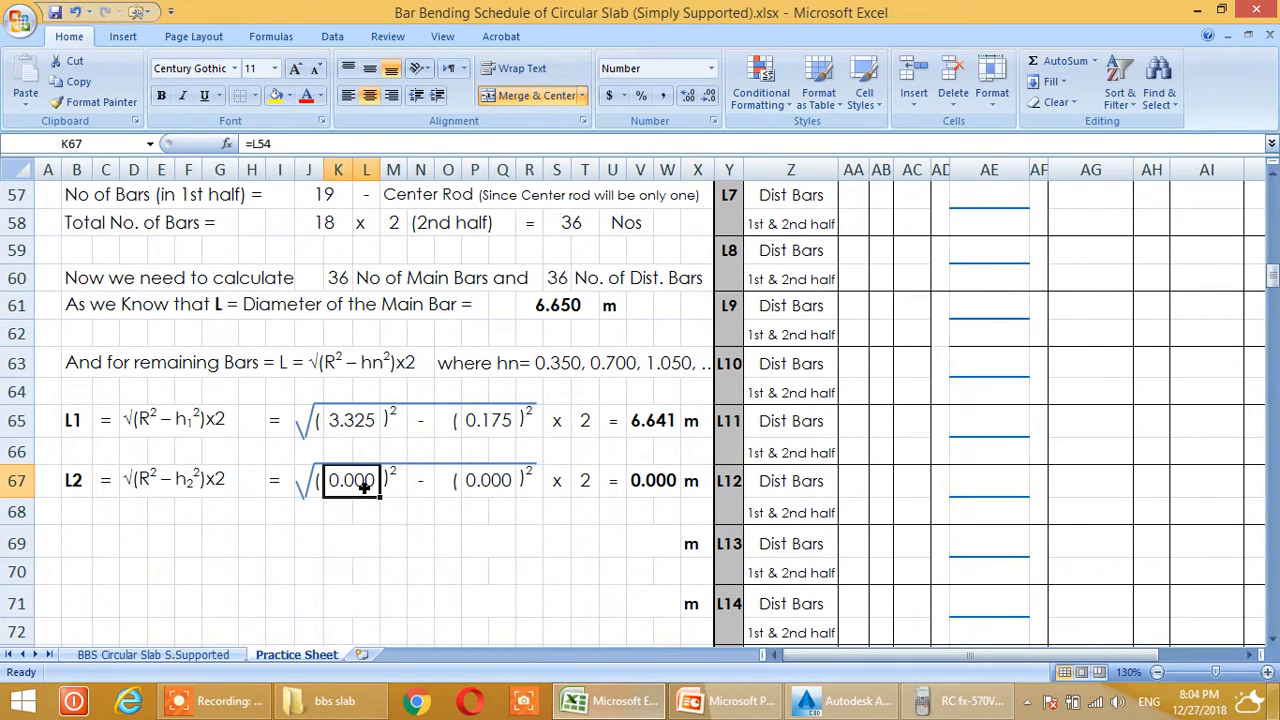
text(=)
click(365, 425)
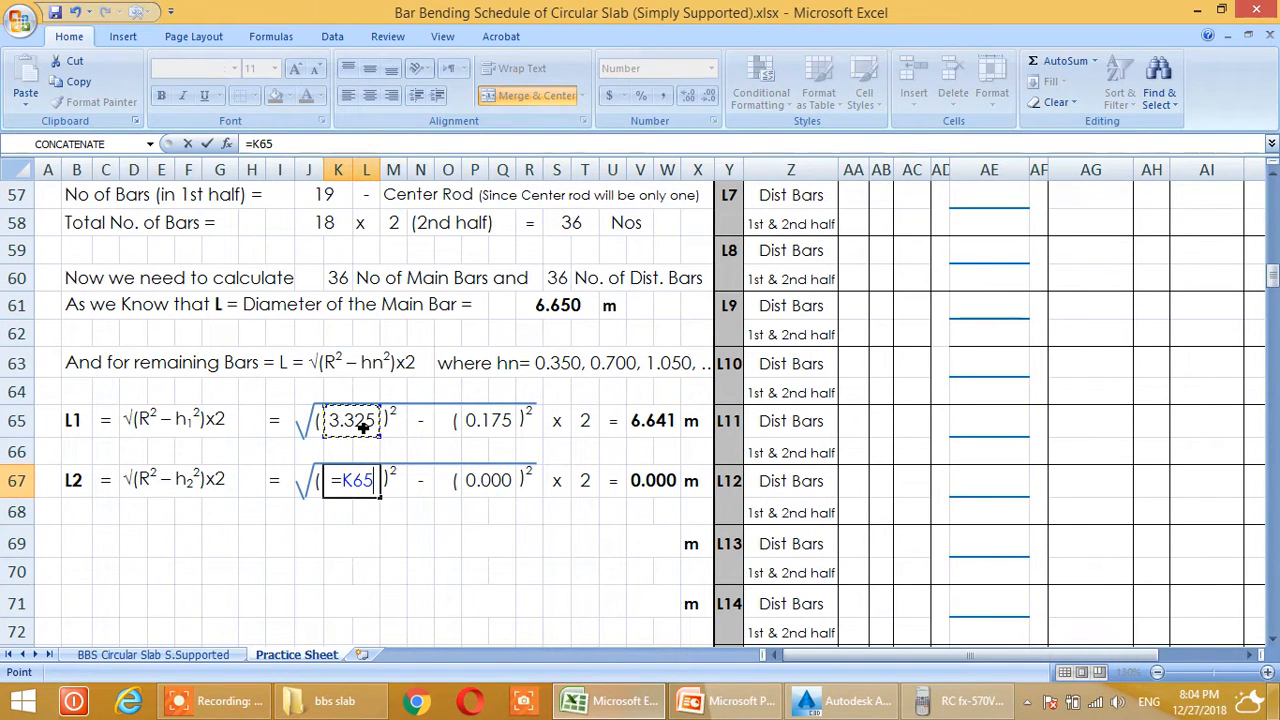
key(Return)
click(486, 542)
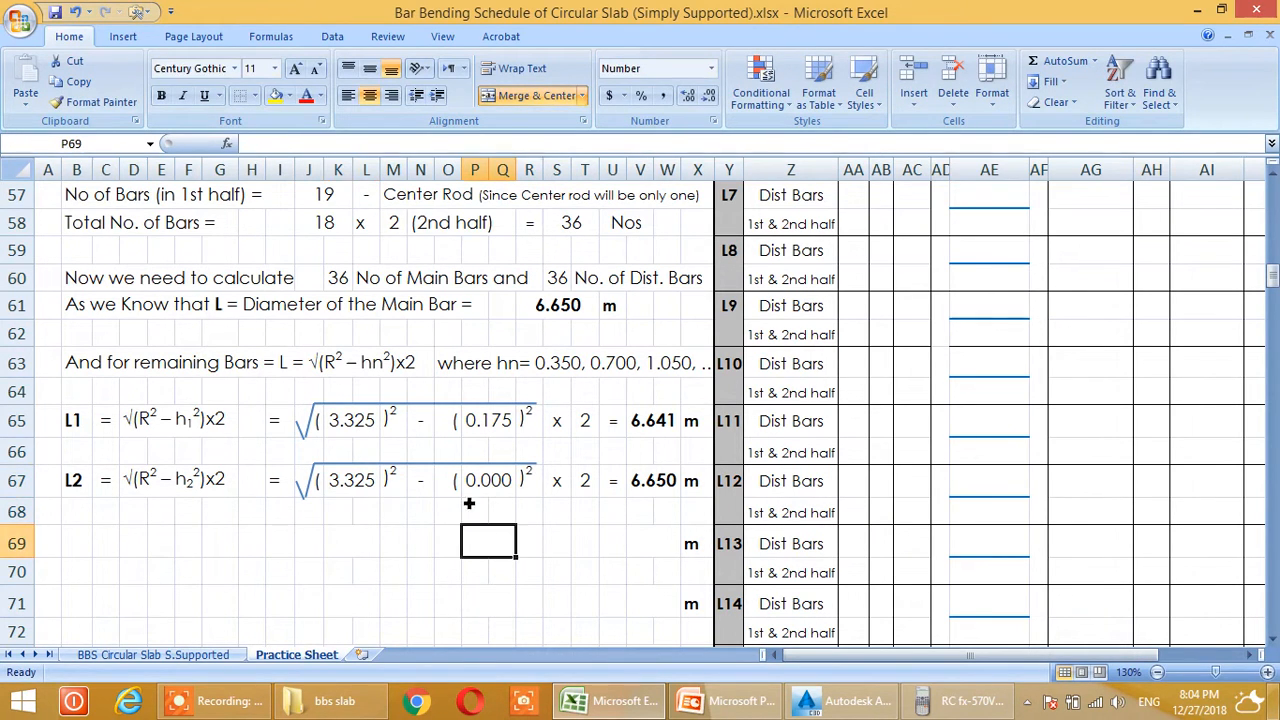
Set the h2 value of the L2 calculation in P67 to twice the L1 value with =P65*2
click(492, 484)
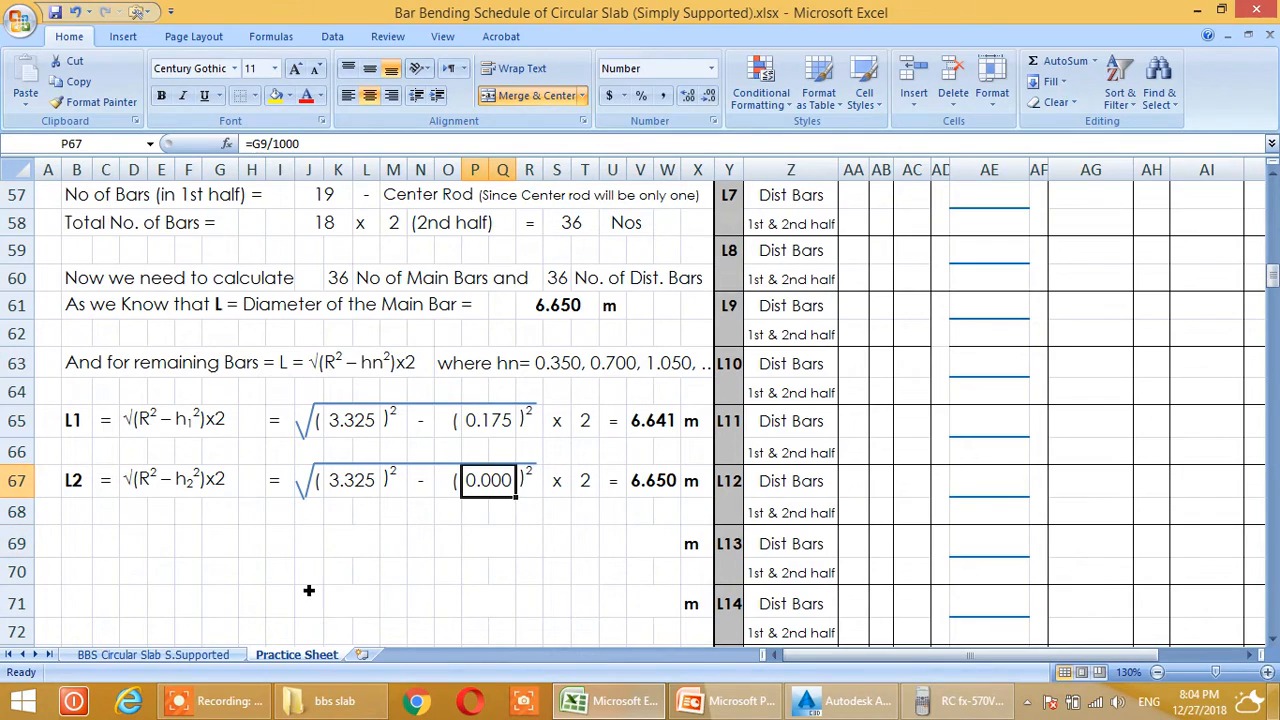
scroll(318, 588, up, 5)
scroll(318, 588, up, 14)
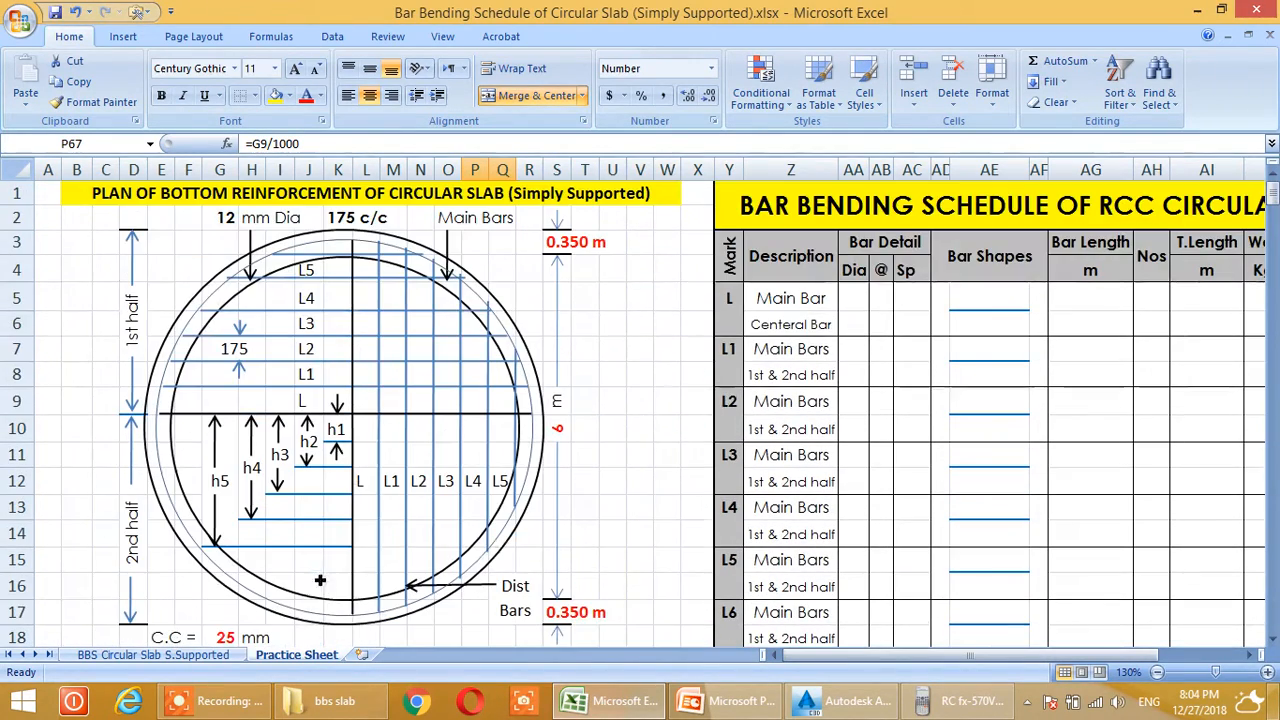
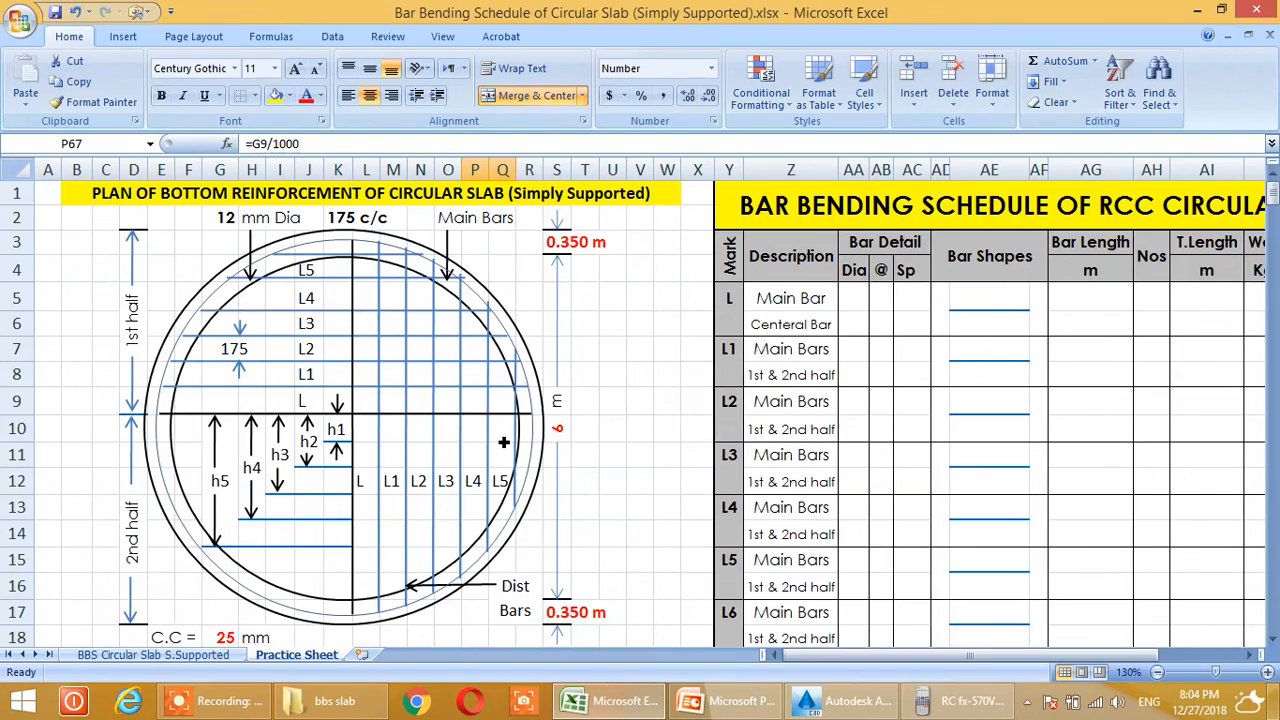
scroll(504, 442, down, 19)
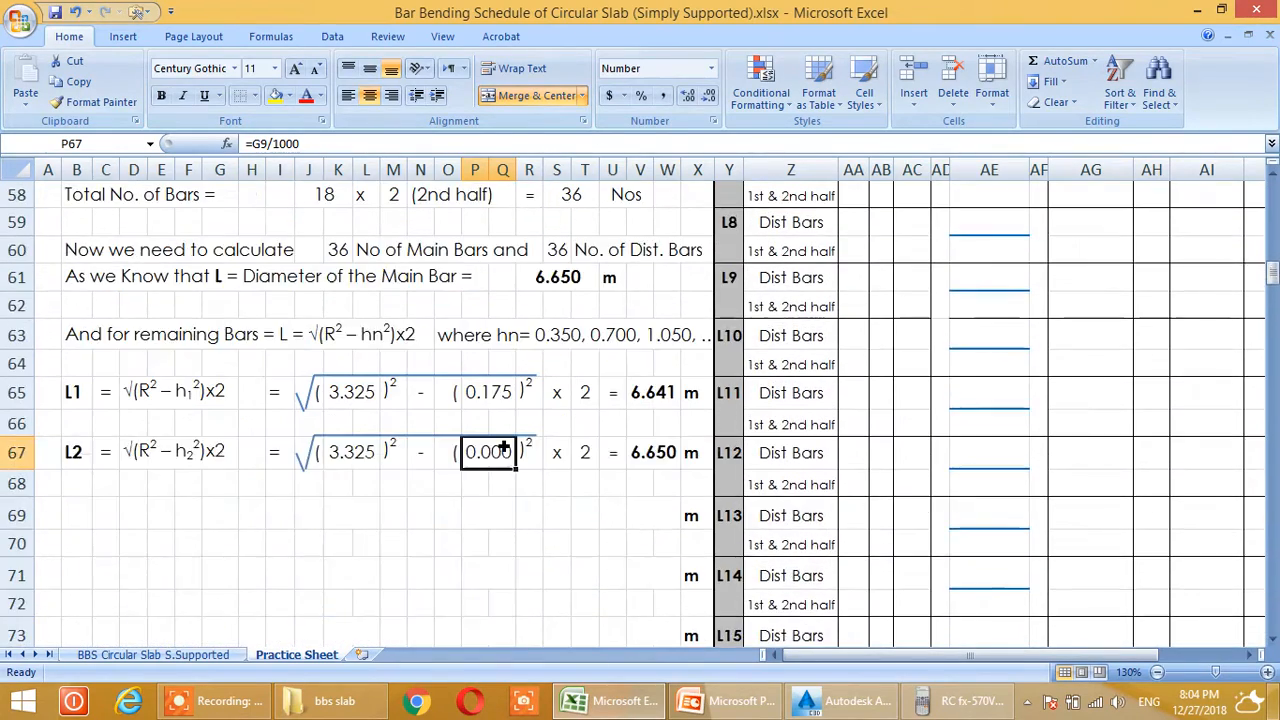
scroll(504, 450, down, 1)
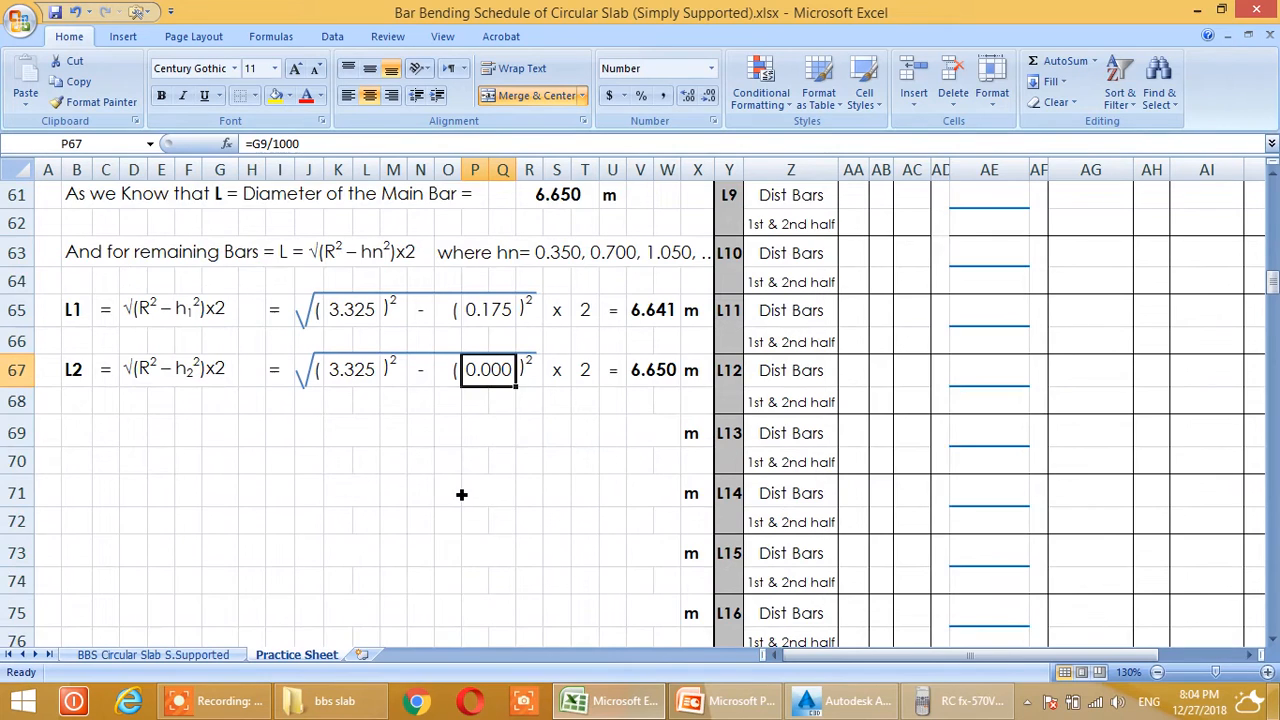
scroll(461, 494, up, 1)
text(=)
click(497, 405)
text(*2)
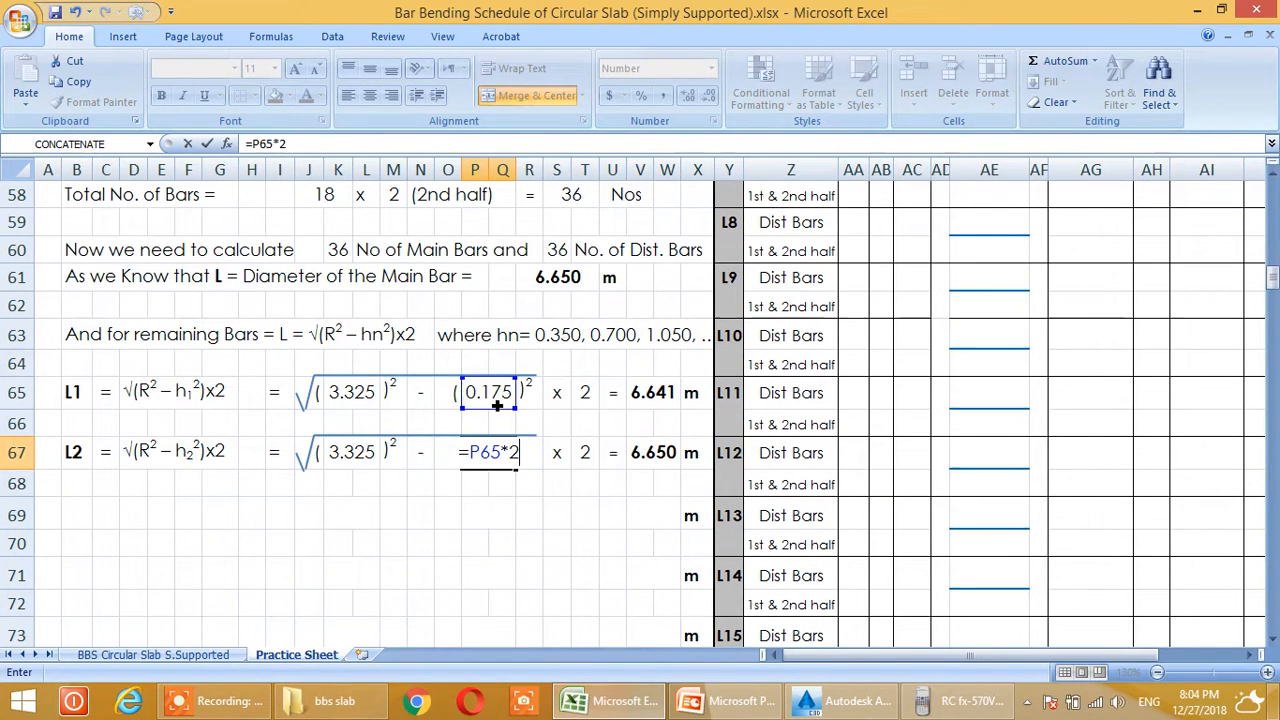
key(Return)
click(530, 570)
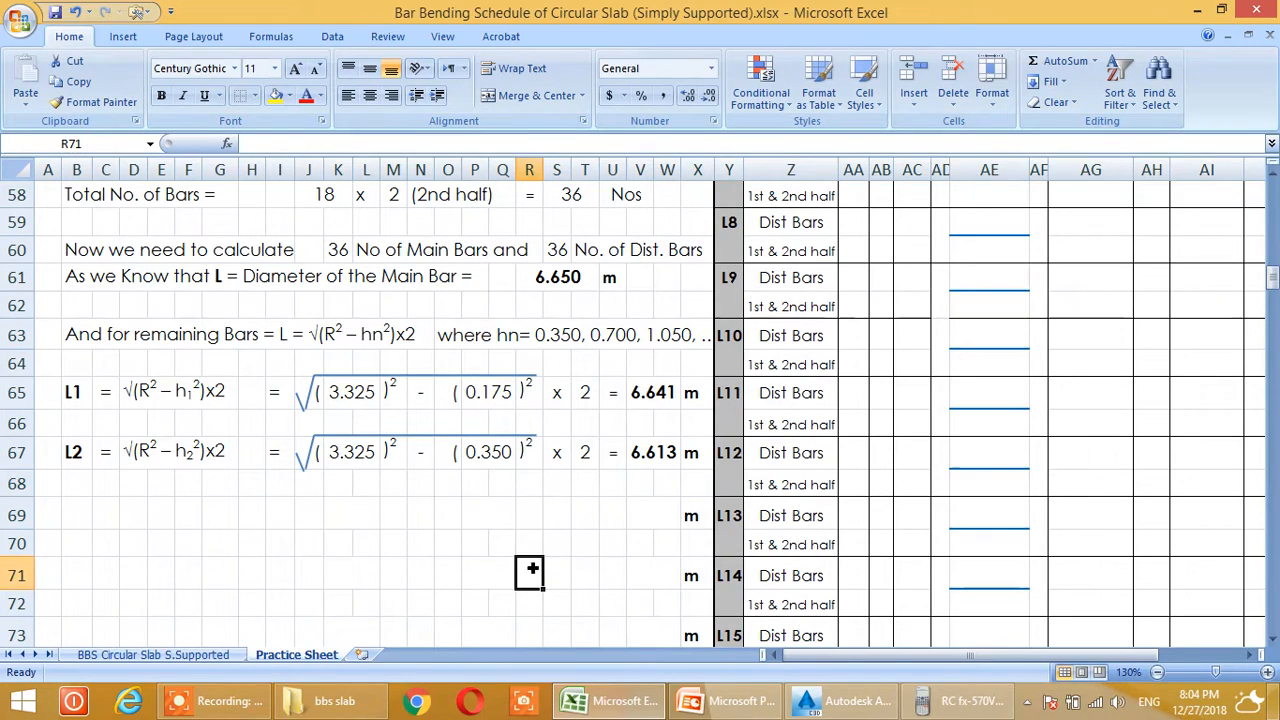
click(497, 458)
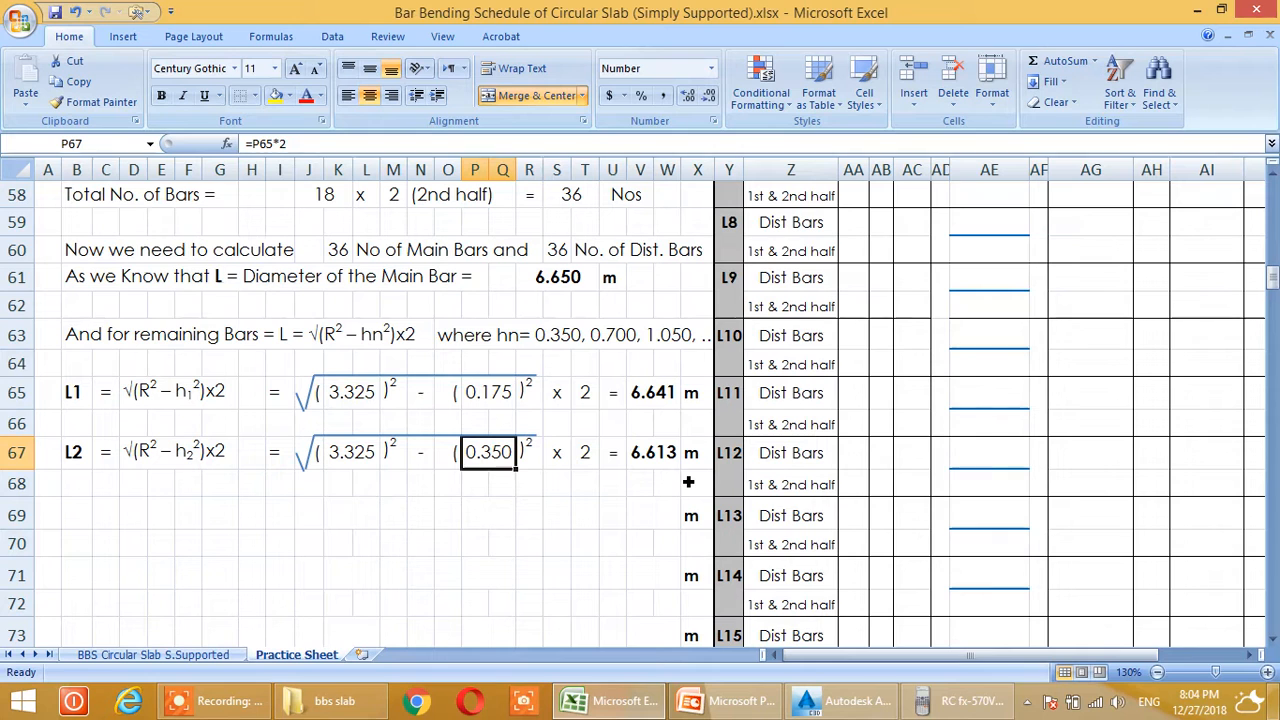
Copy the complete L2 calculation from row 67, from its bar label through its length result, to B69
drag(69, 452, 680, 468)
key(ctrl+c)
click(80, 516)
key(ctrl+v)
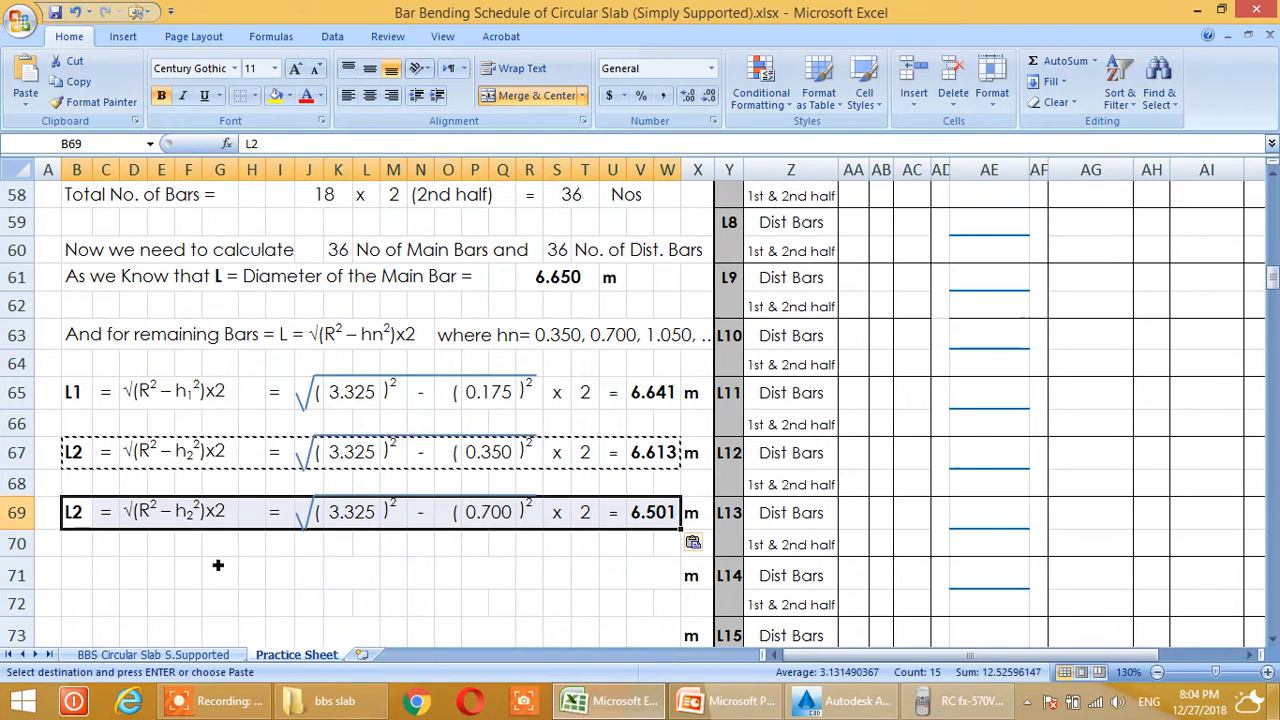
key(Escape)
Change the bar label of the copied calculation in B69 to L3
click(90, 527)
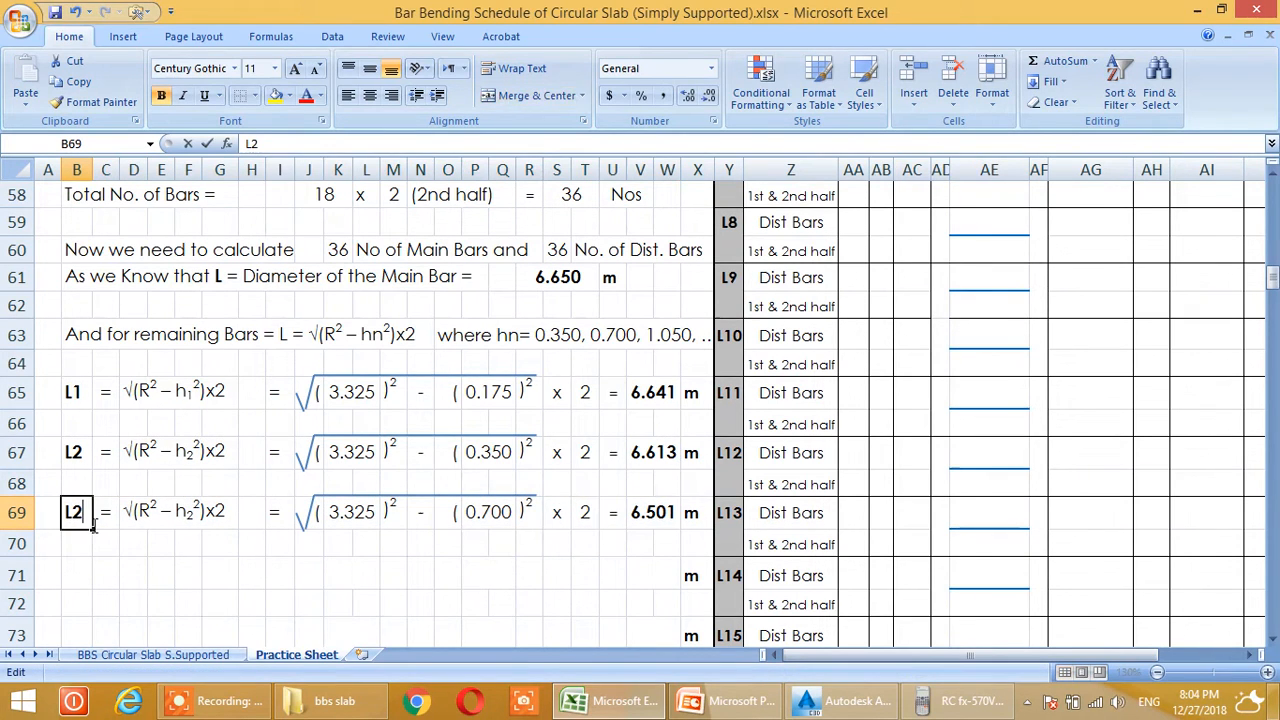
text(L)
key(Return)
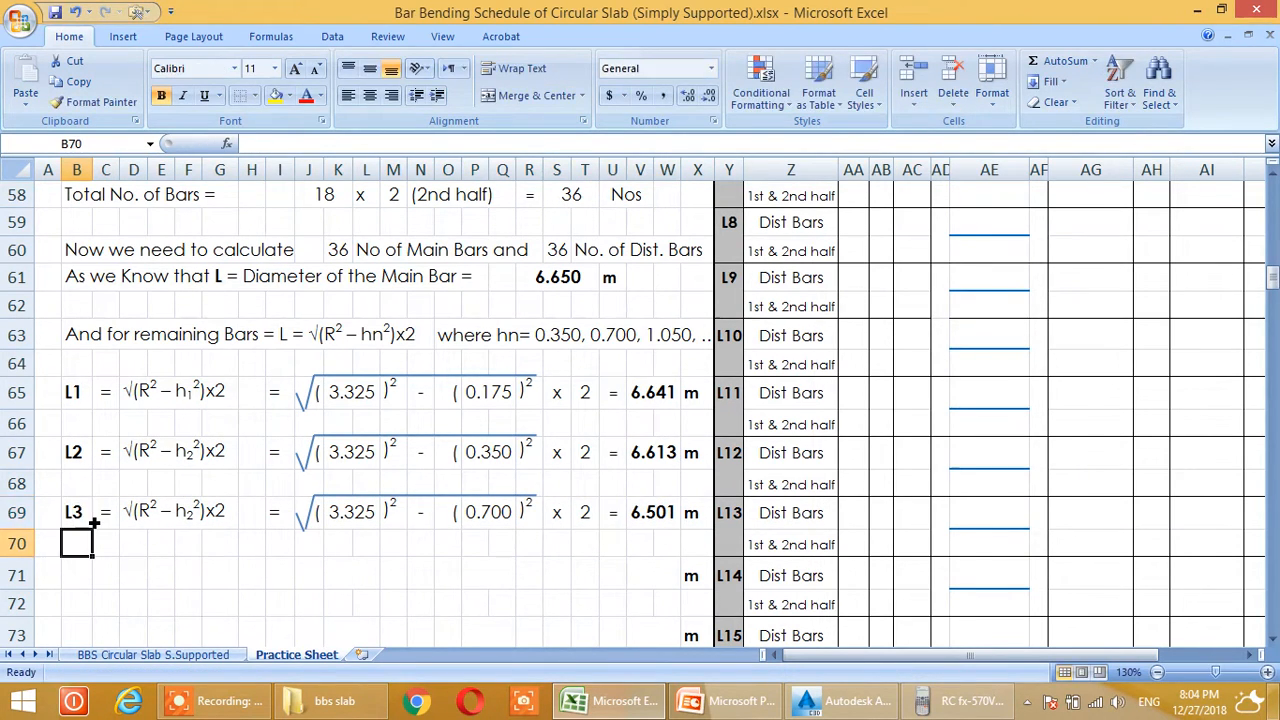
Replace the index 2 after h with 3 in the L3 formula text in D69
click(133, 513)
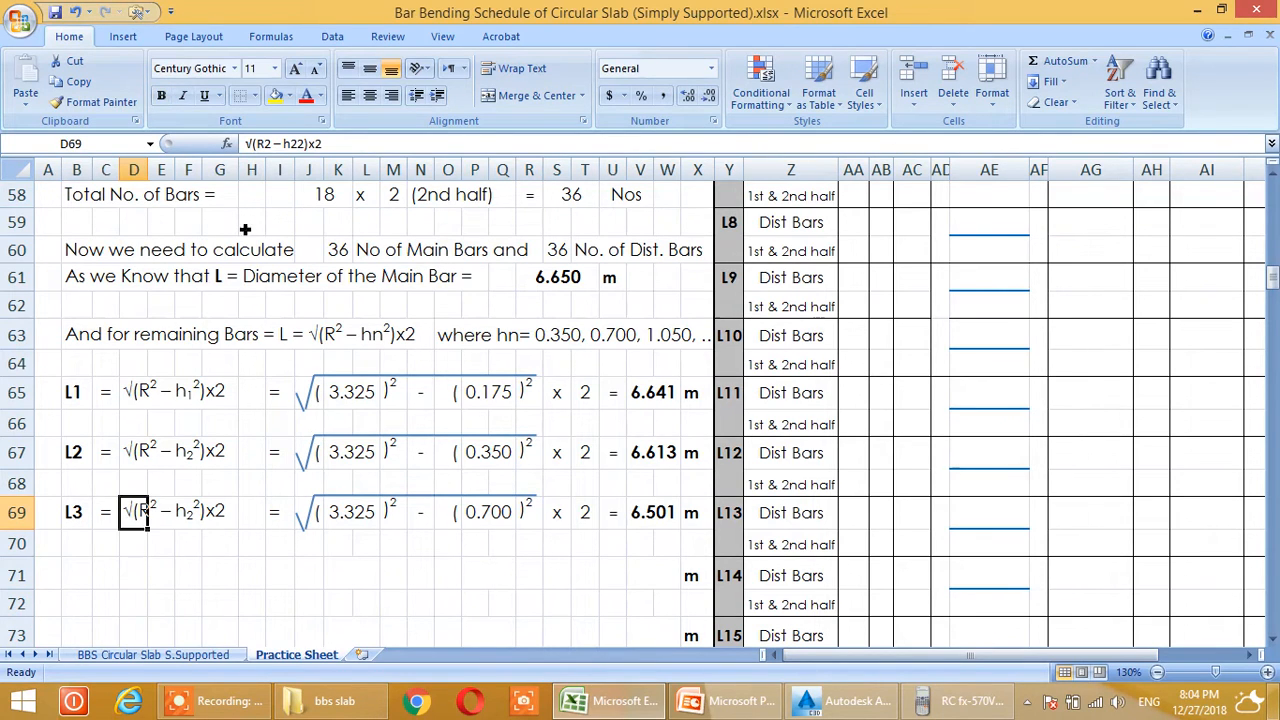
click(309, 146)
key(BackSpace)
text(3)
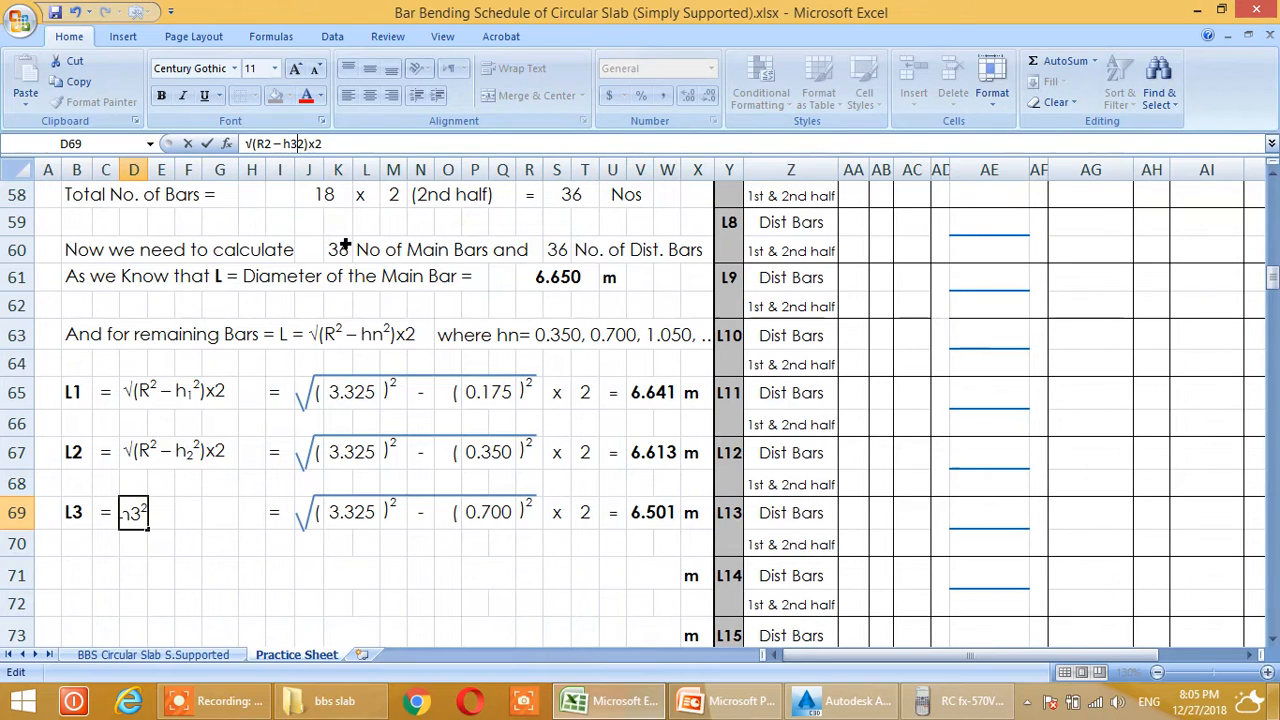
Format the index 3 directly after h in D69's formula text as subscript
drag(299, 145, 293, 145)
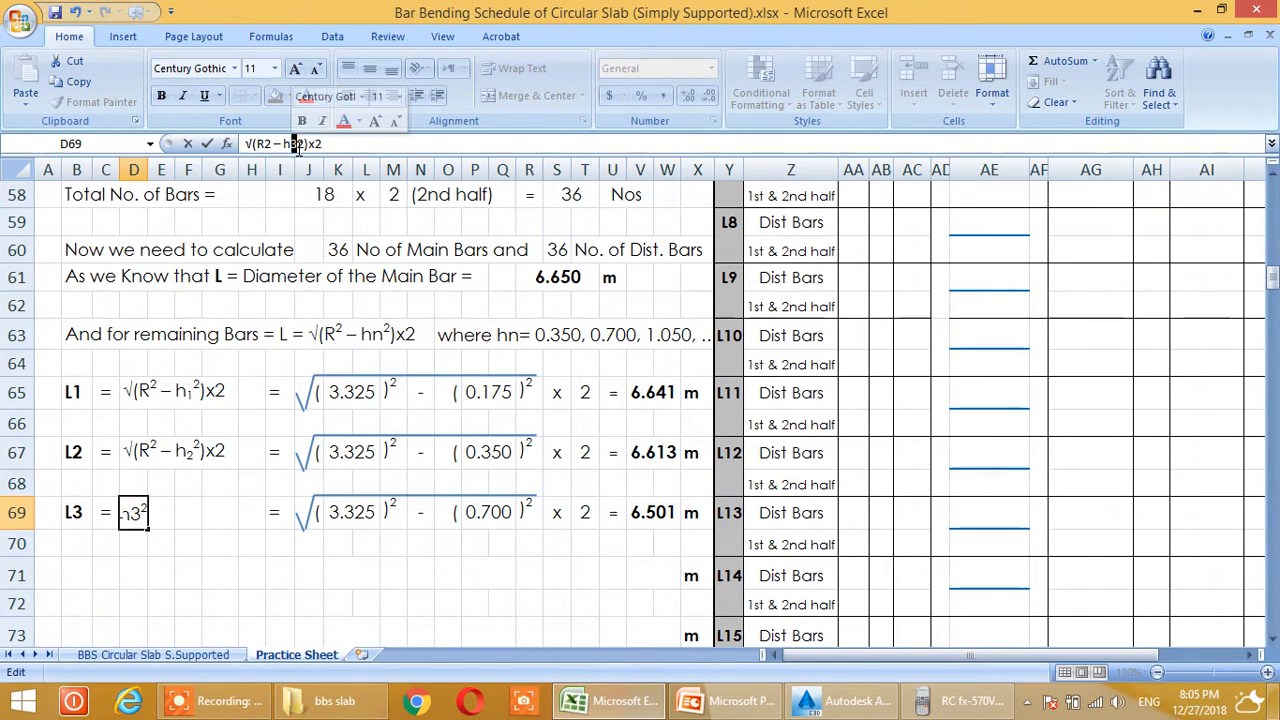
right_click(294, 145)
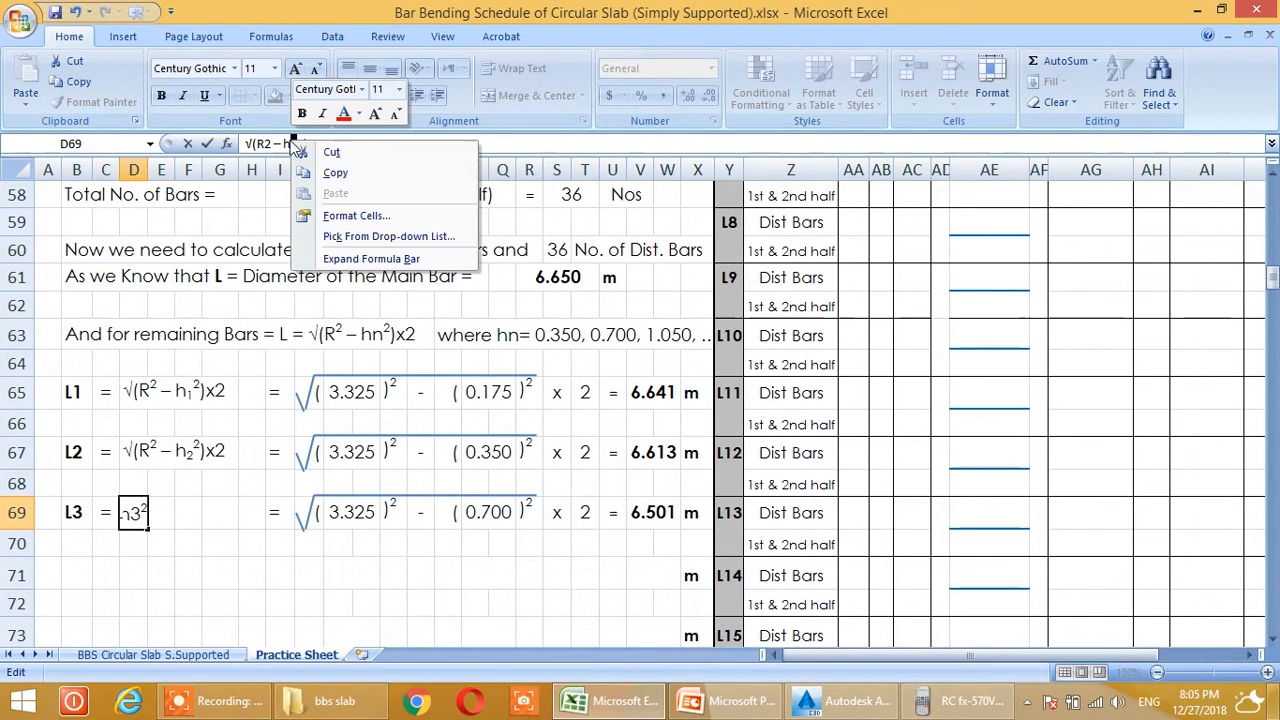
click(336, 218)
click(136, 274)
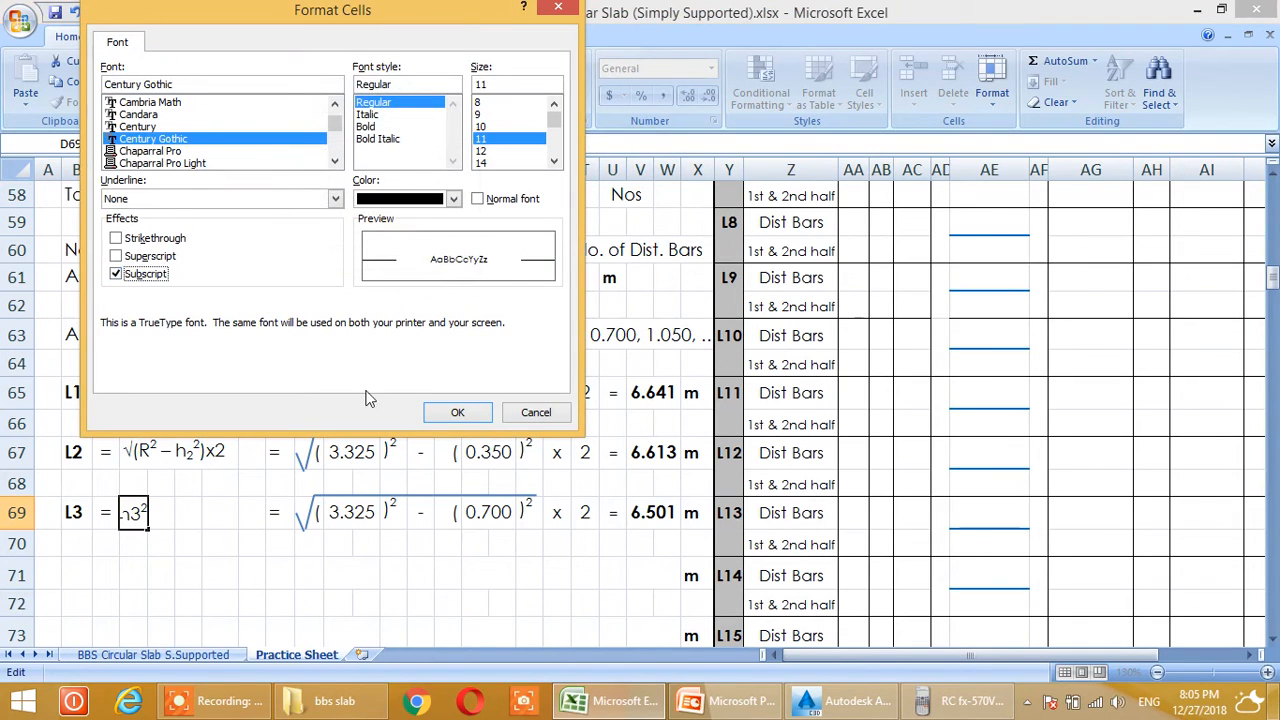
click(457, 412)
key(Return)
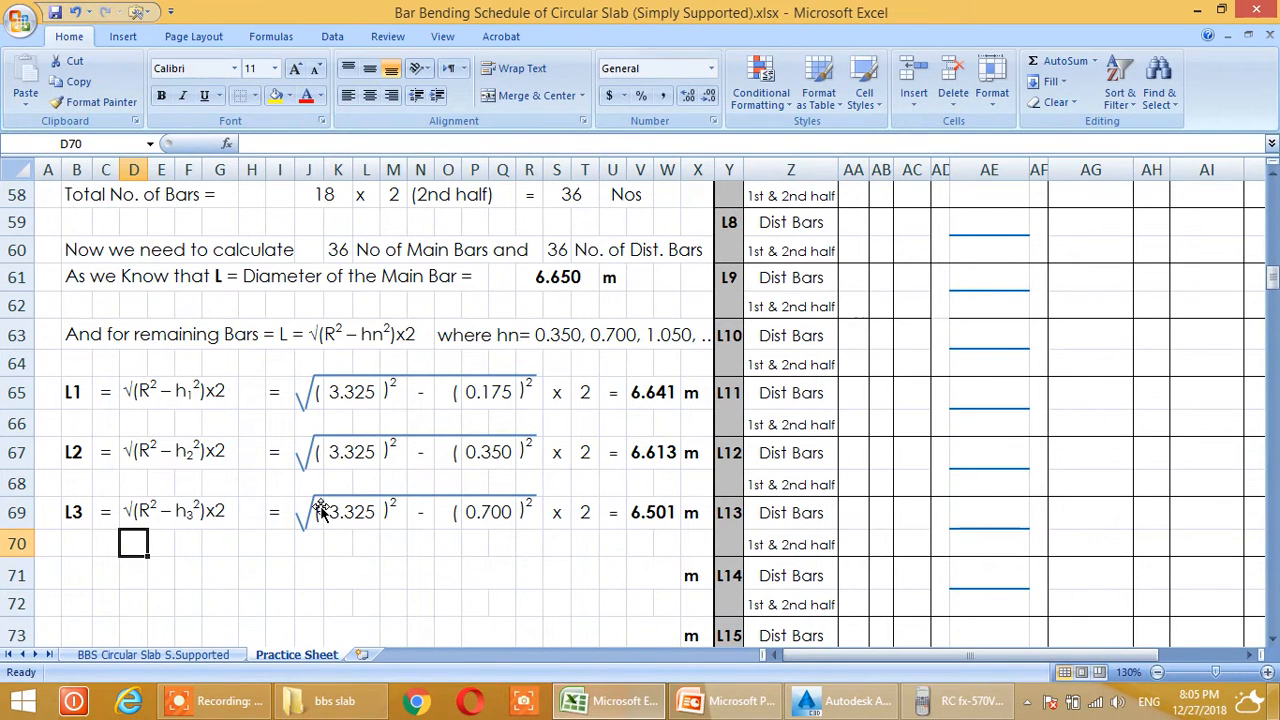
Check the L3 row's formulas and set its offset in P69 to three times the L1 offset with =P65*3
click(354, 520)
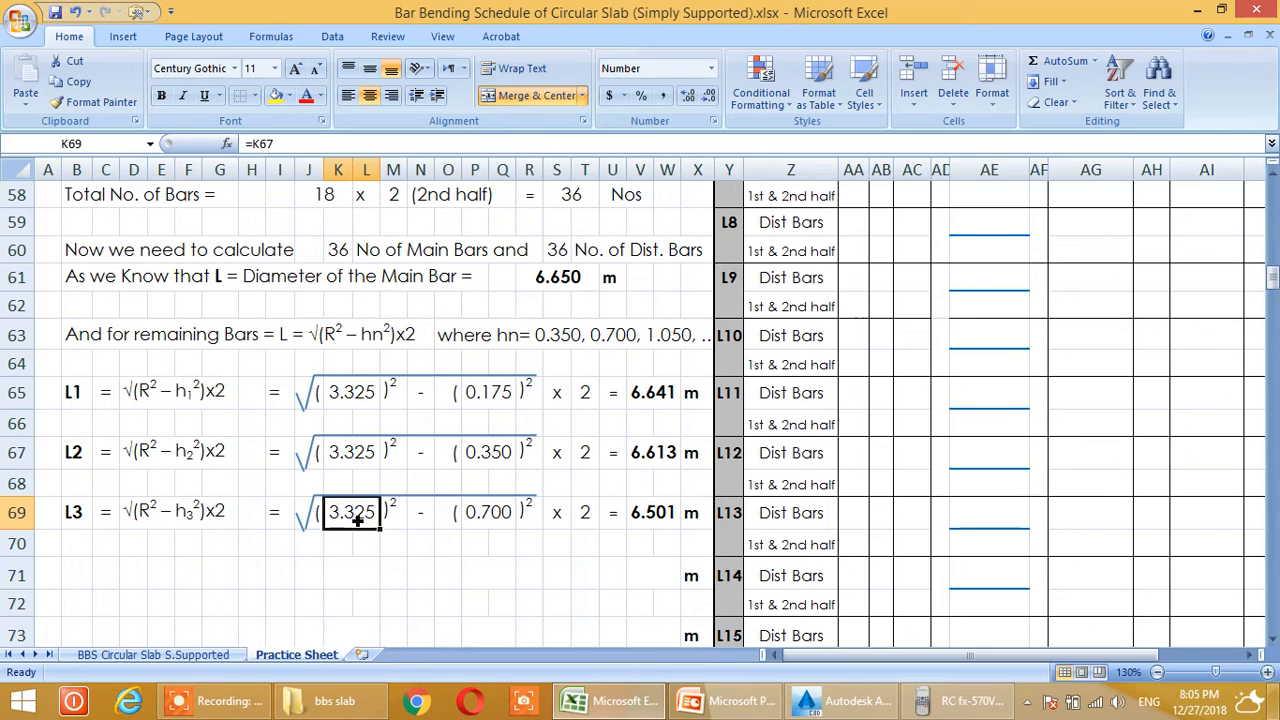
click(496, 521)
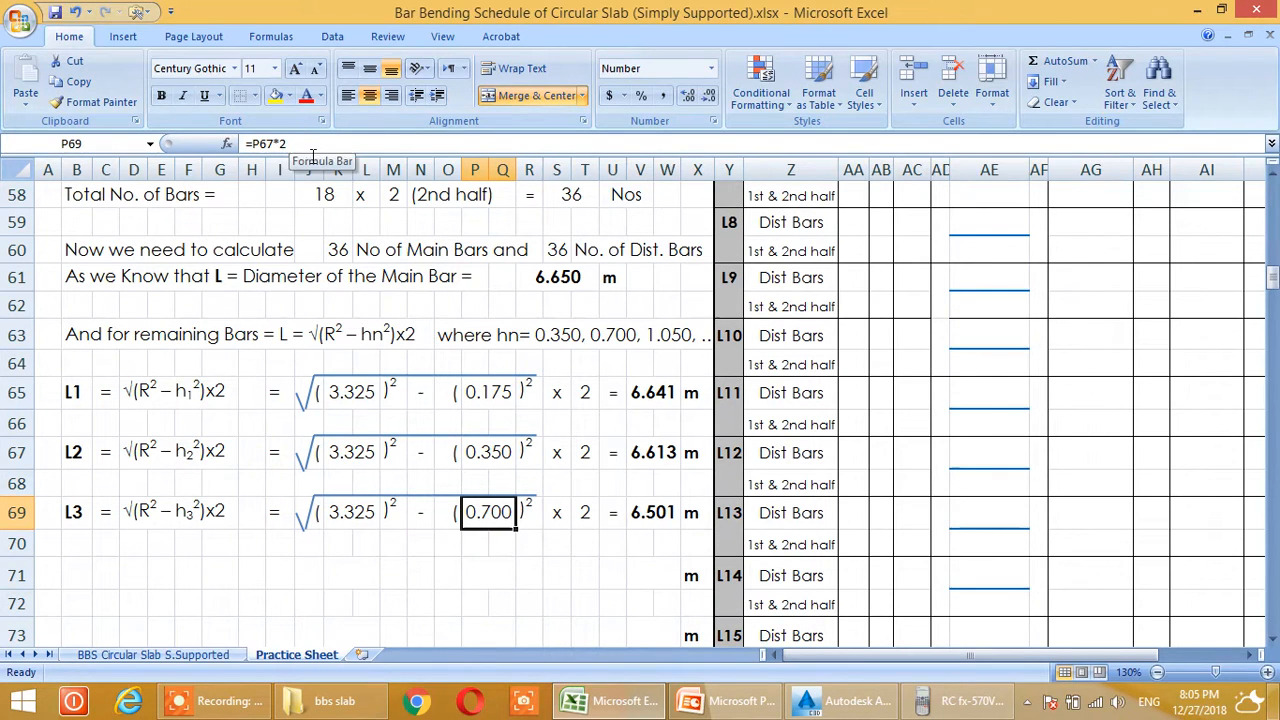
click(472, 542)
click(493, 522)
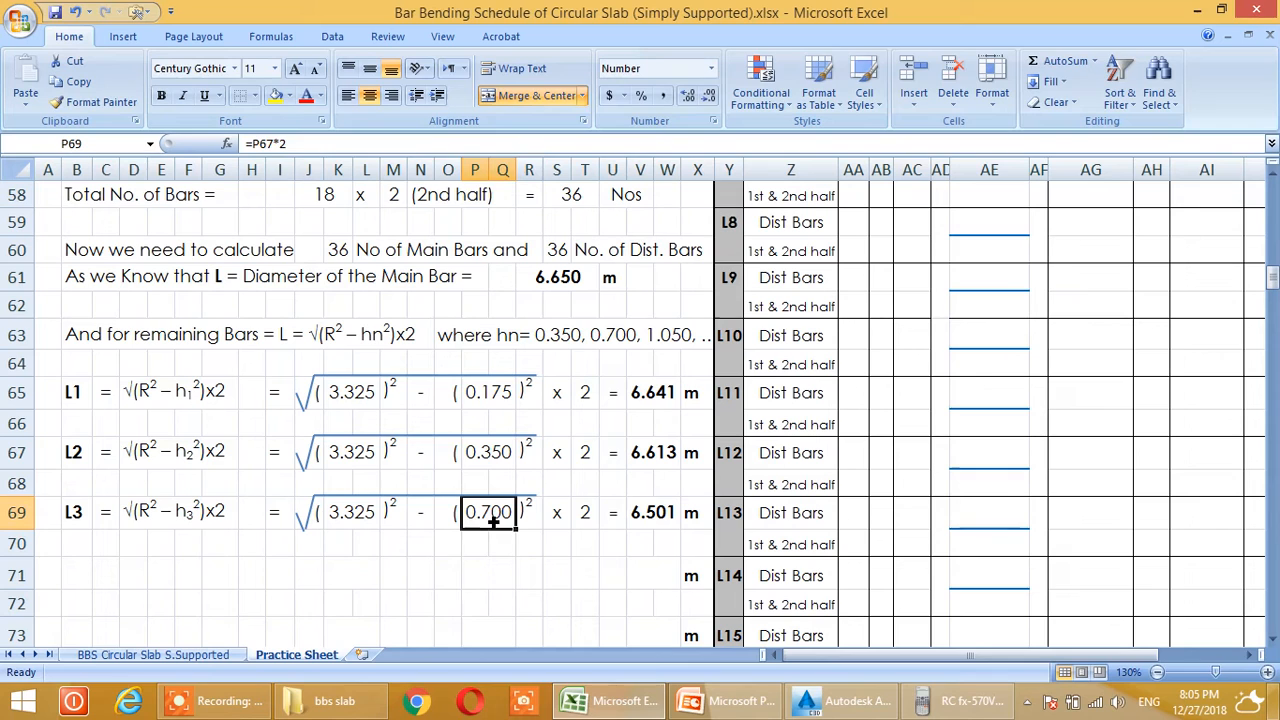
text(=)
click(485, 396)
text(*3)
key(Return)
click(557, 573)
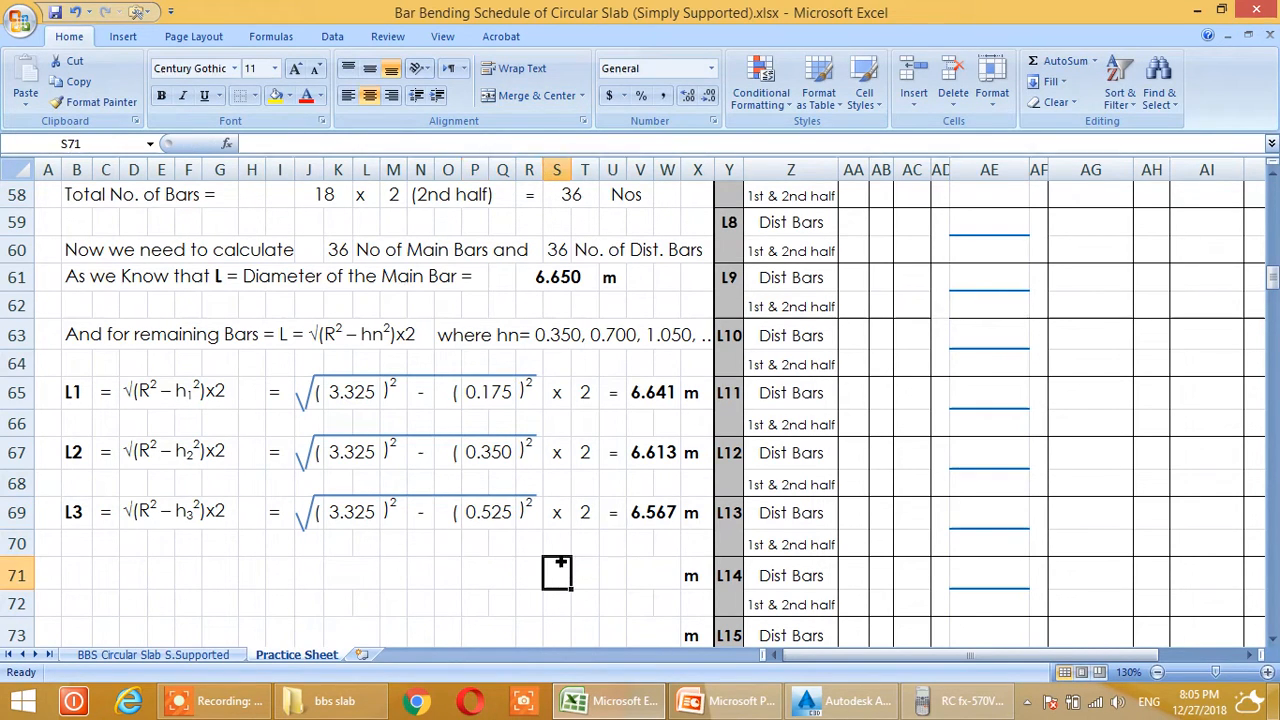
Re-enter the L3 offset formula =P65*3 in P69, checking the bar spacing in the slab plan
click(488, 452)
click(508, 520)
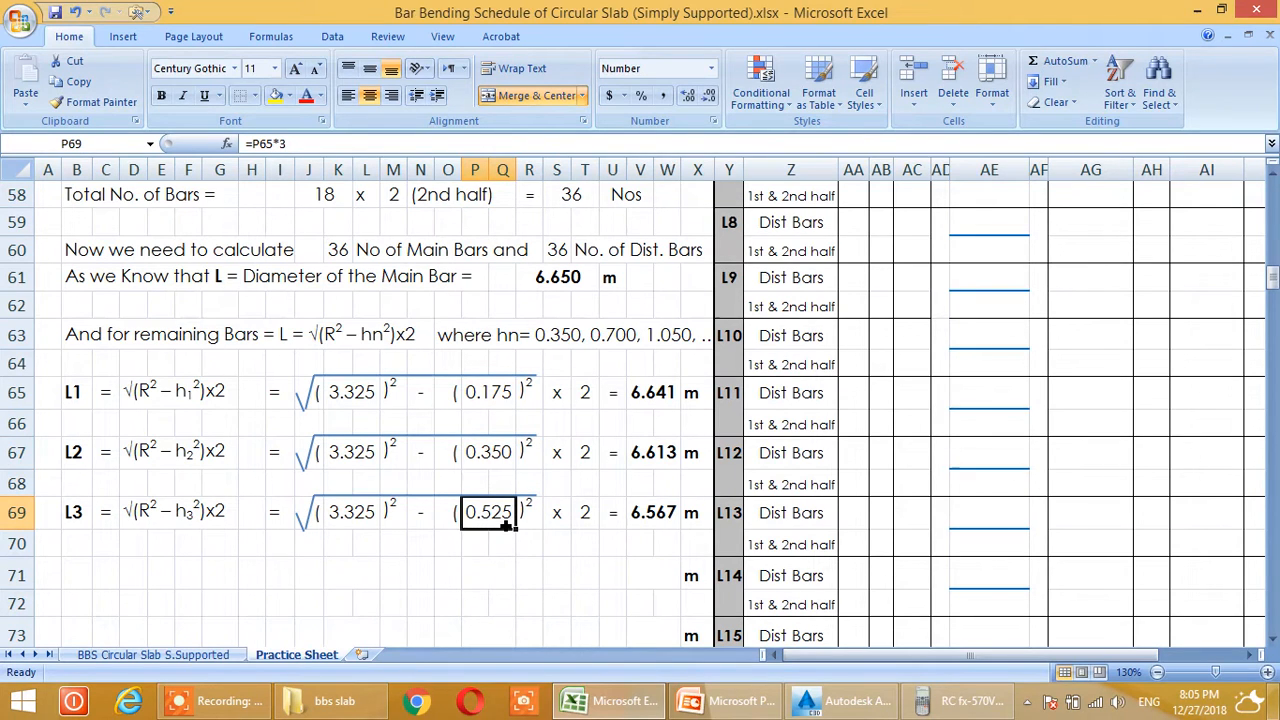
text(=)
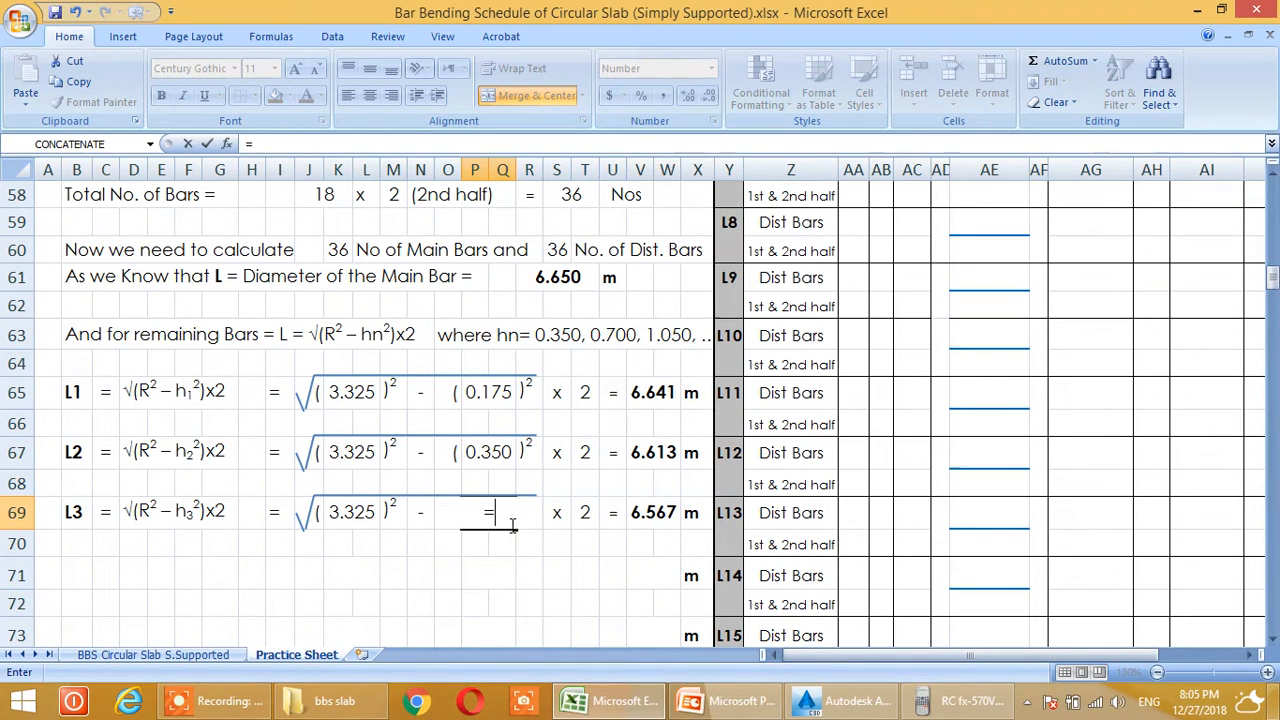
key(BackSpace)
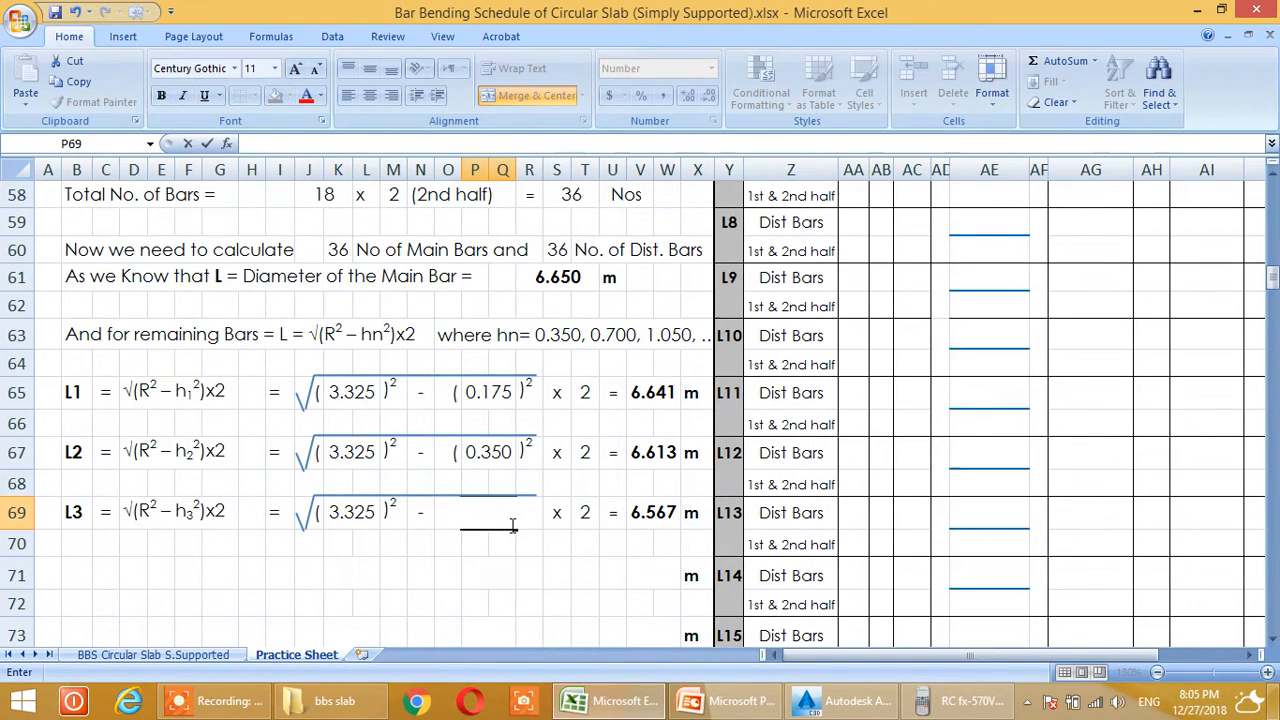
text(=)
click(489, 397)
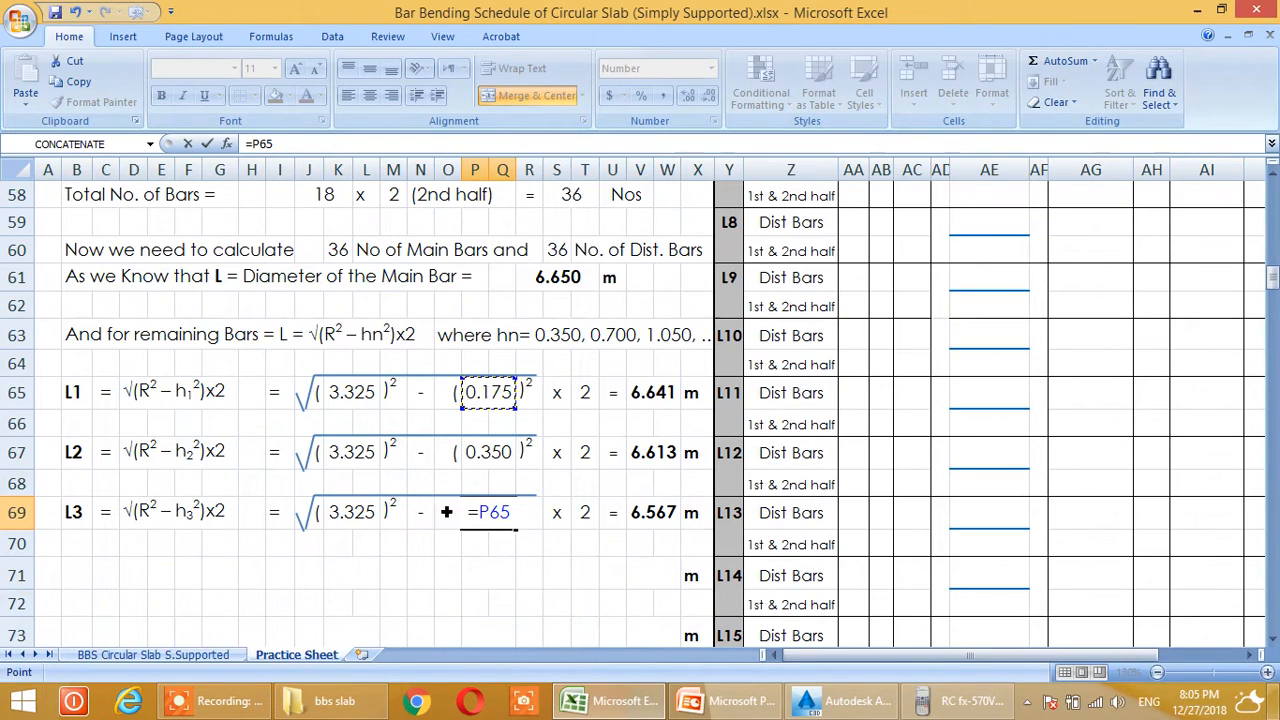
scroll(446, 512, up, 16)
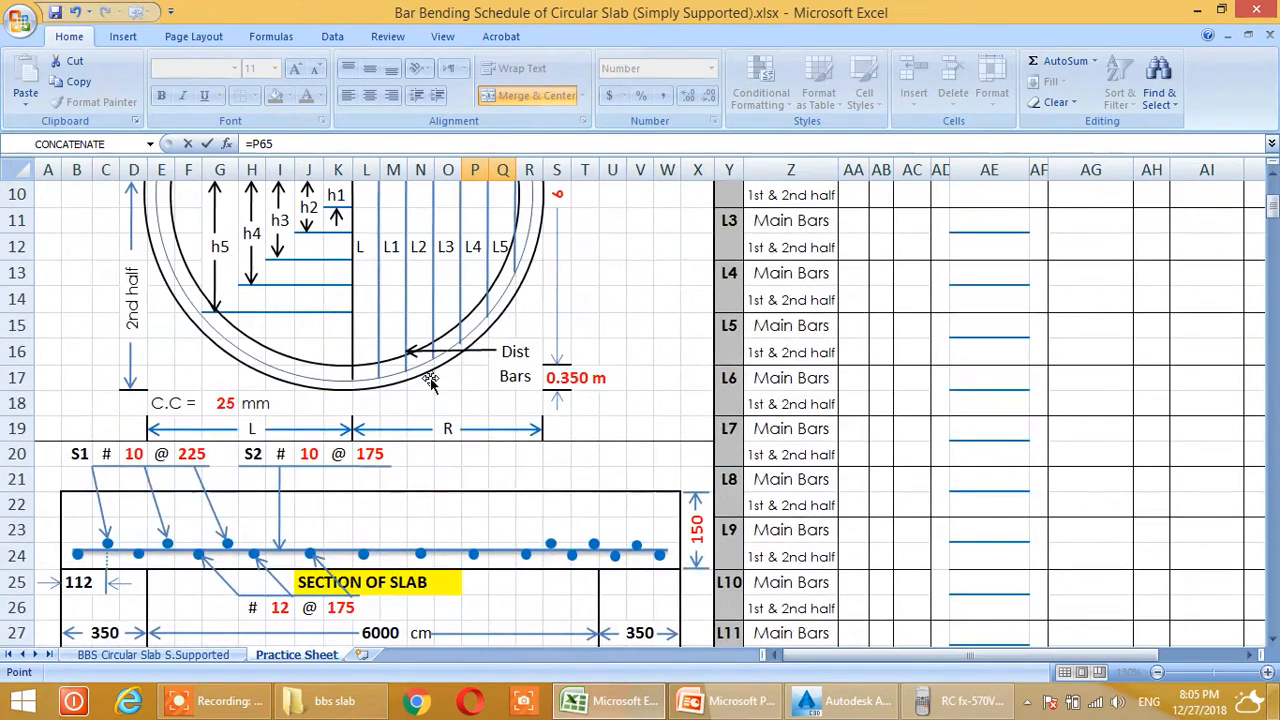
scroll(486, 509, down, 17)
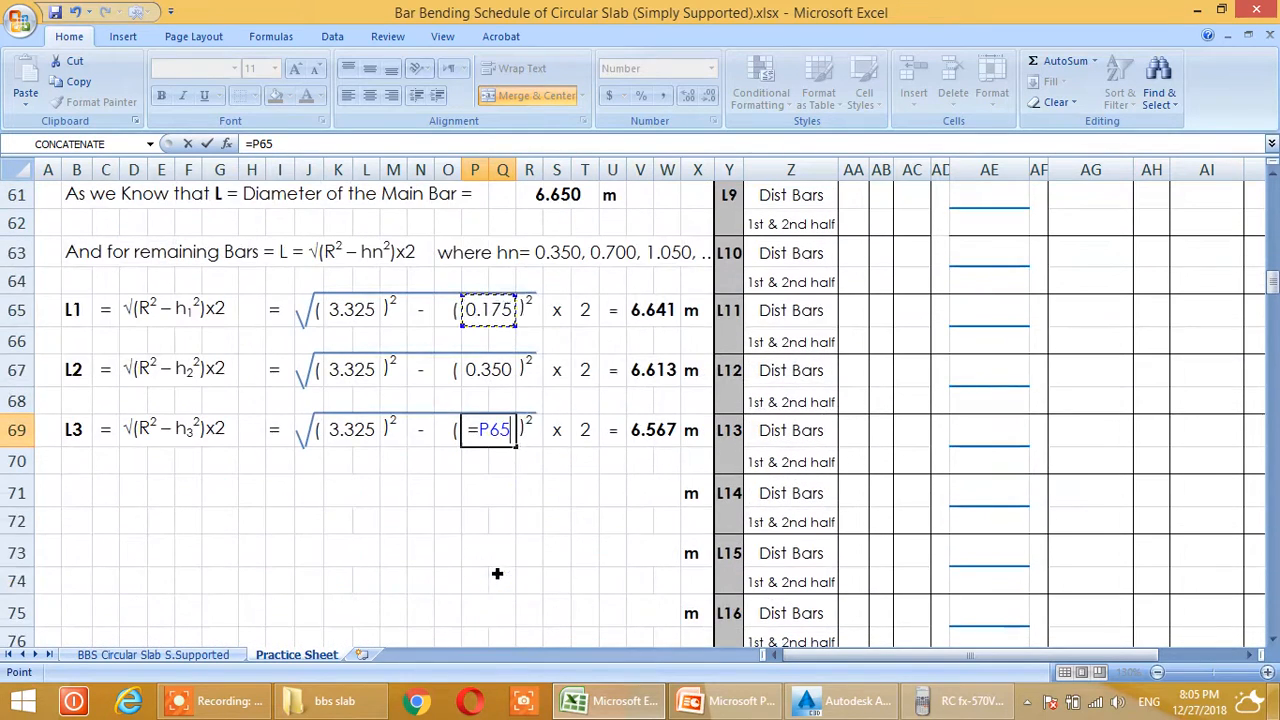
text(*3)
key(Return)
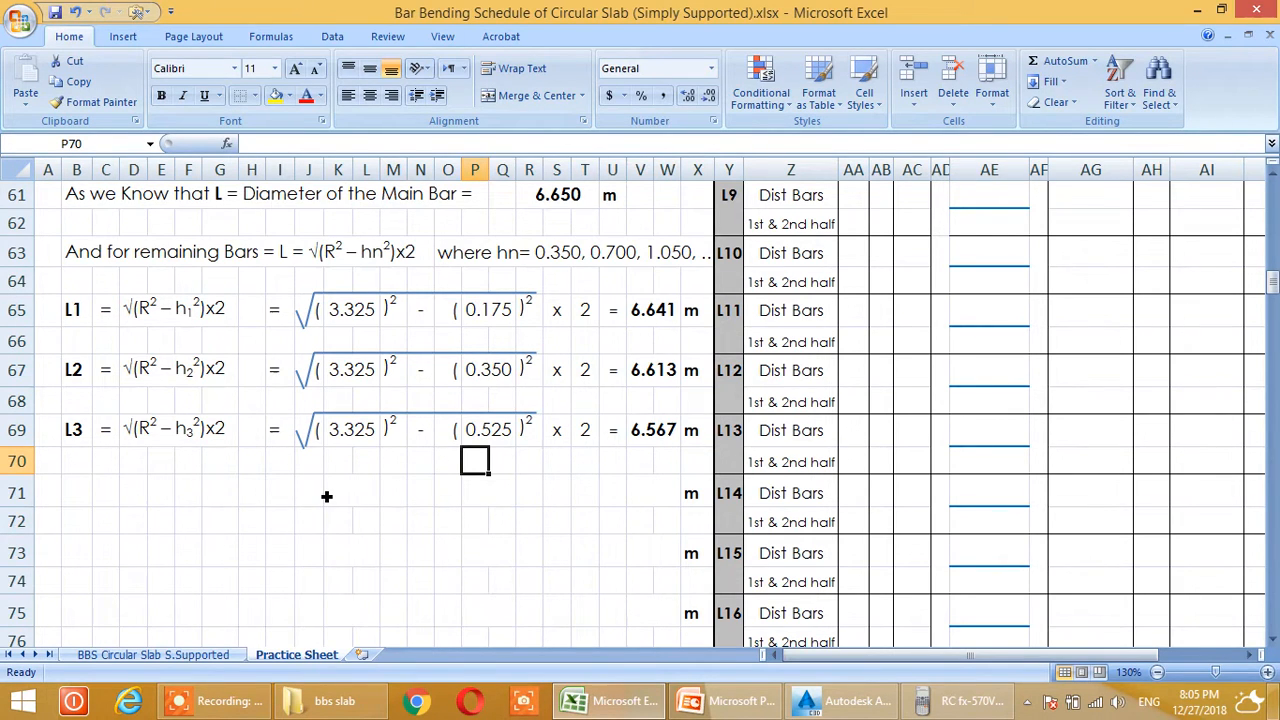
Review the completed bar length rows and examine the offset formulas for L3 and L4
scroll(326, 497, down, 2)
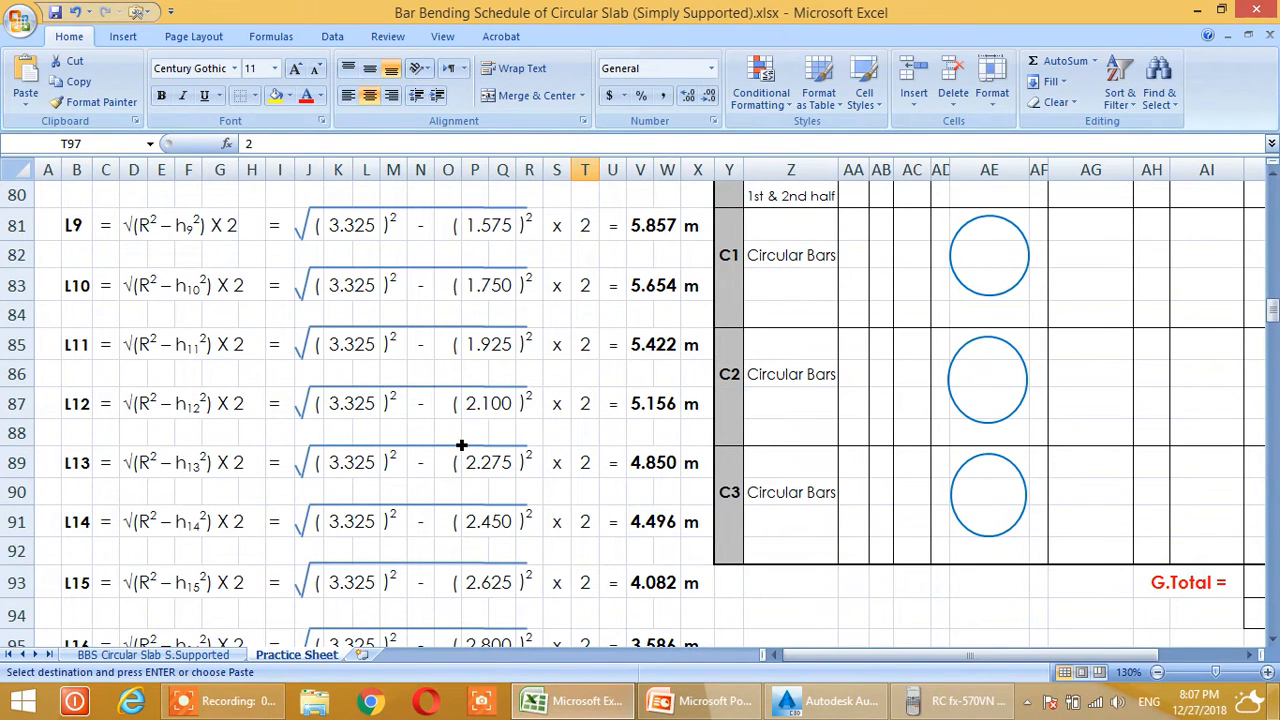
scroll(461, 445, up, 7)
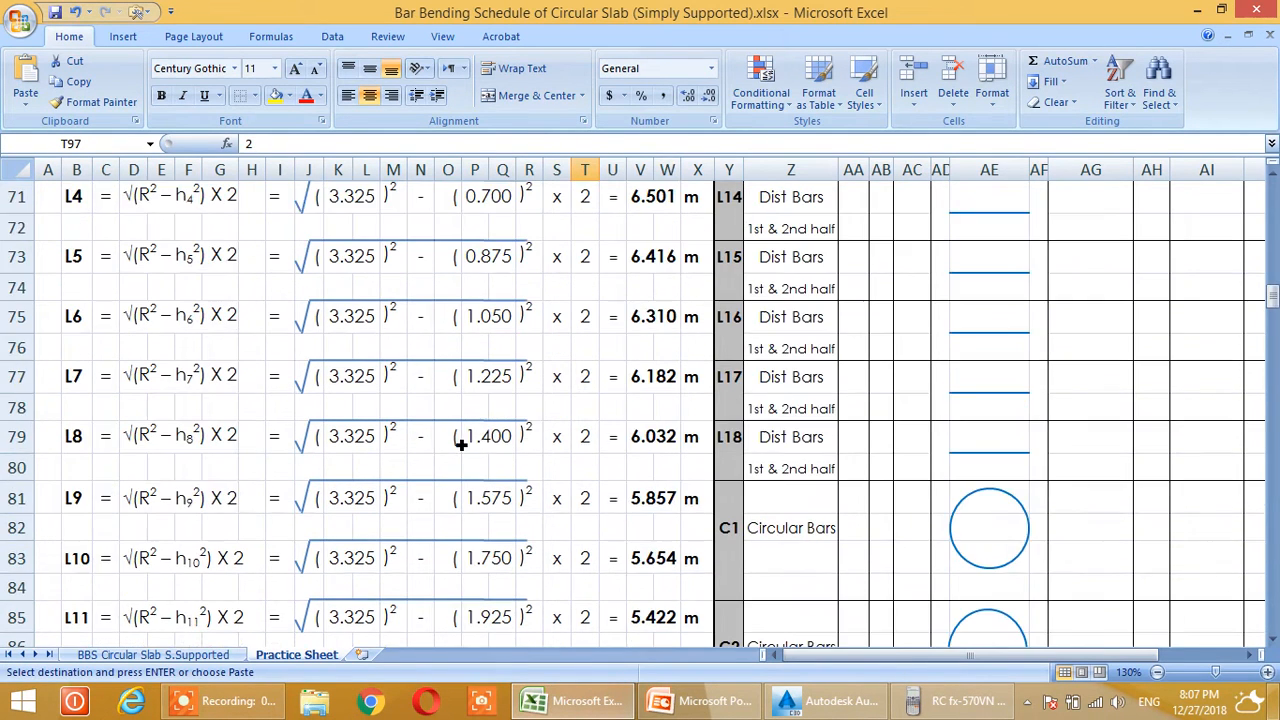
scroll(436, 416, down, 3)
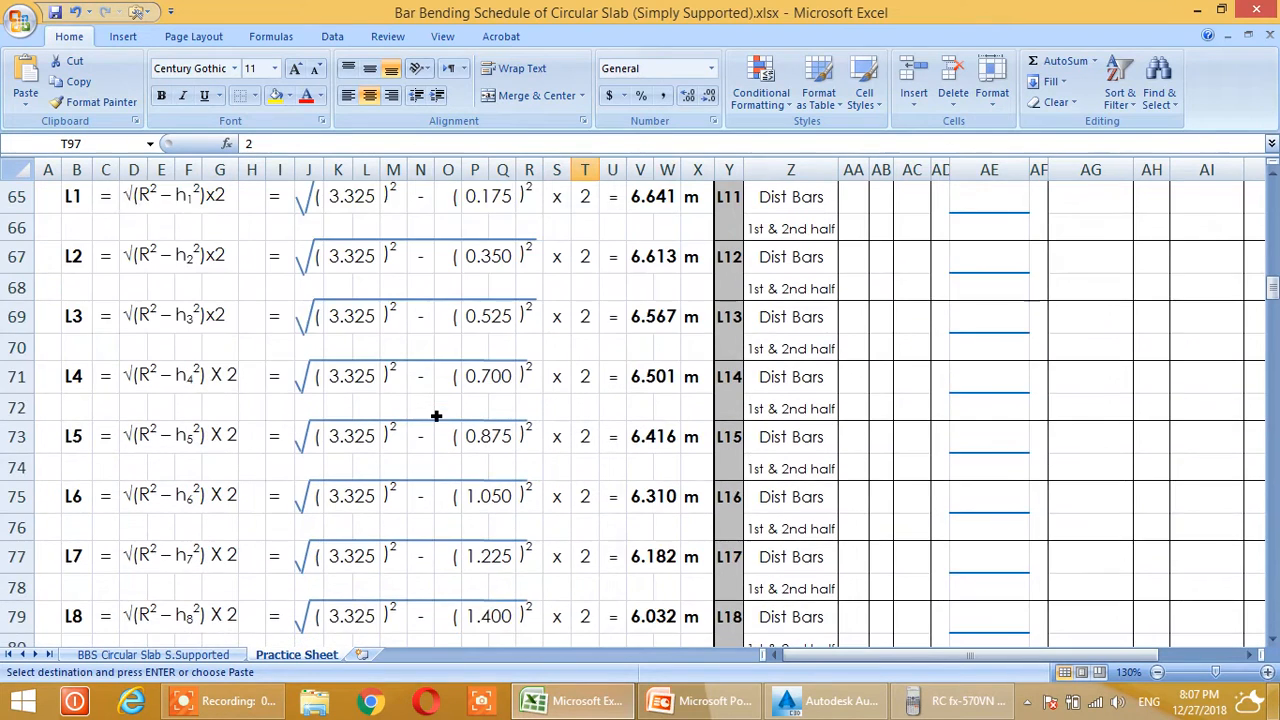
scroll(430, 415, up, 1)
click(497, 440)
click(503, 328)
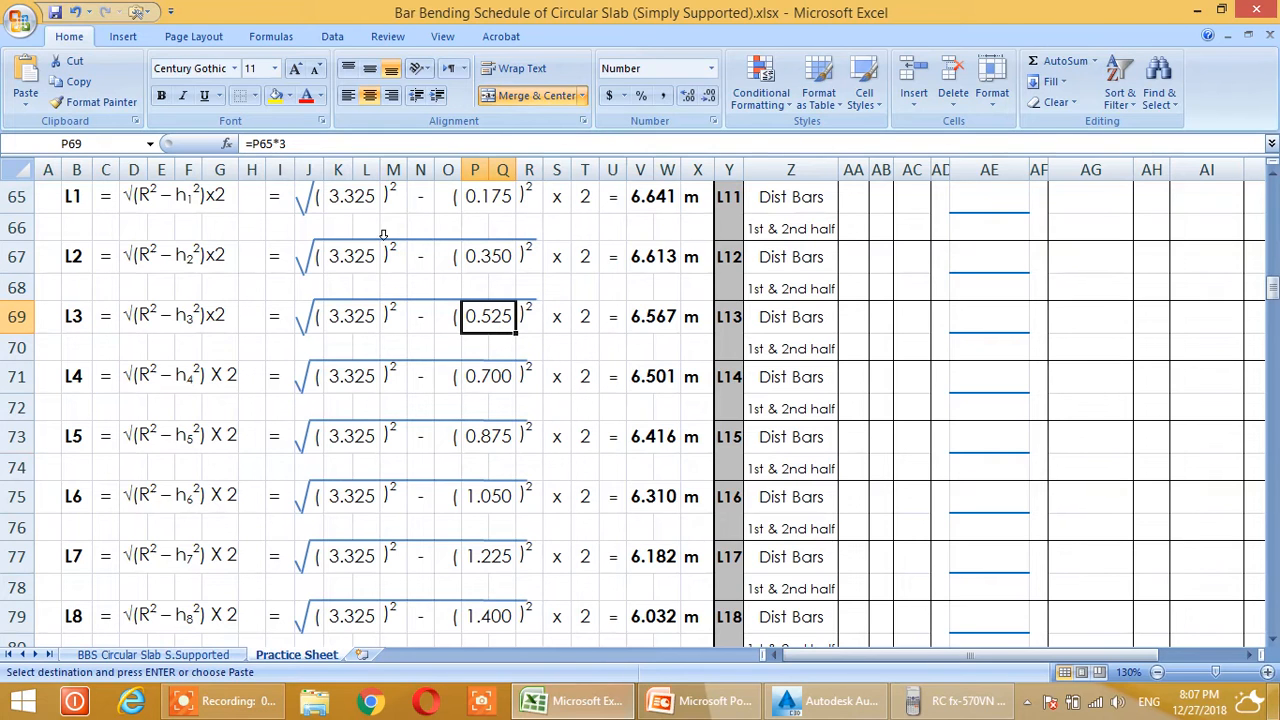
click(455, 389)
click(470, 380)
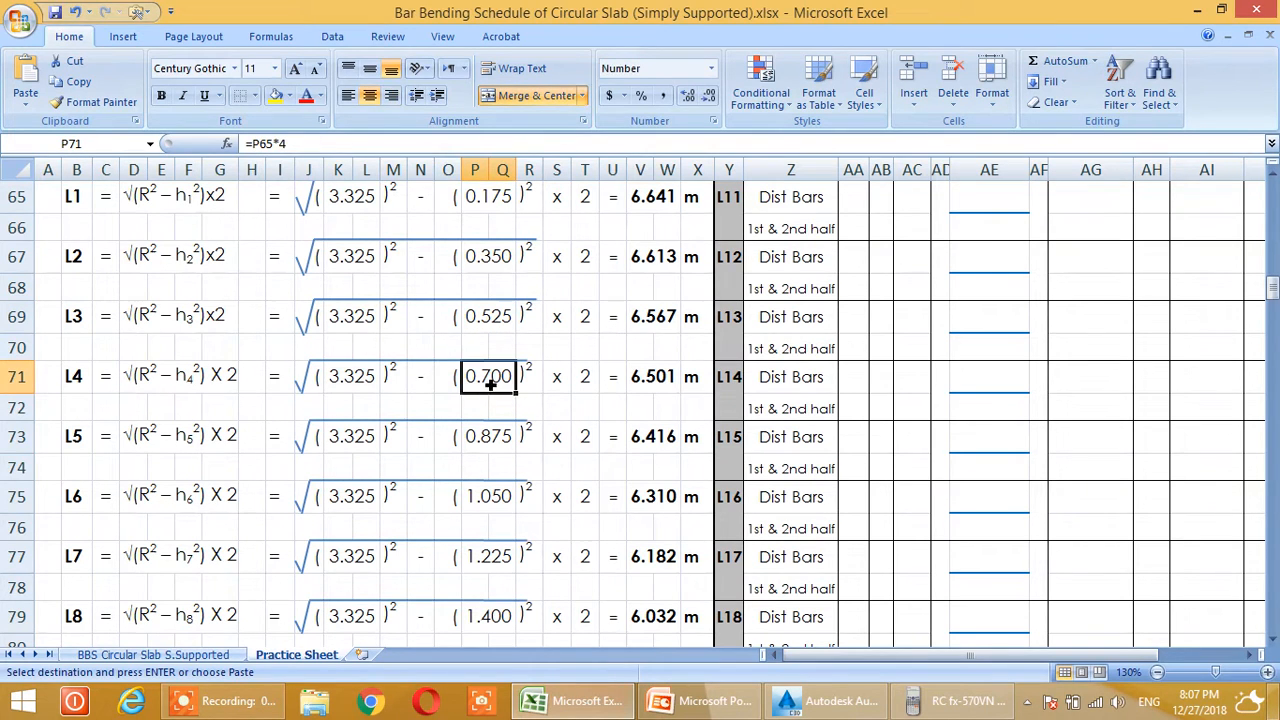
Examine how the offset formulas multiply the L1 offset in the rows up to L8
scroll(500, 446, up, 3)
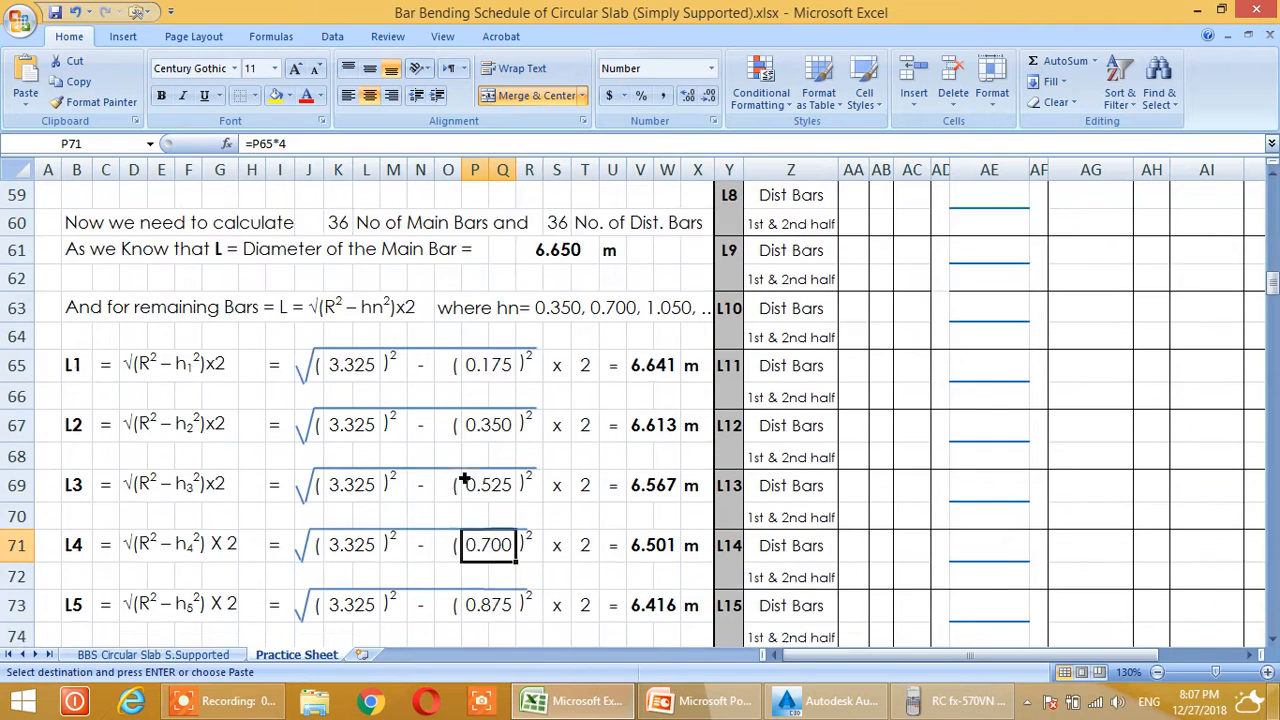
click(505, 449)
scroll(505, 449, down, 2)
click(497, 347)
click(497, 407)
click(499, 461)
scroll(501, 440, down, 2)
click(506, 356)
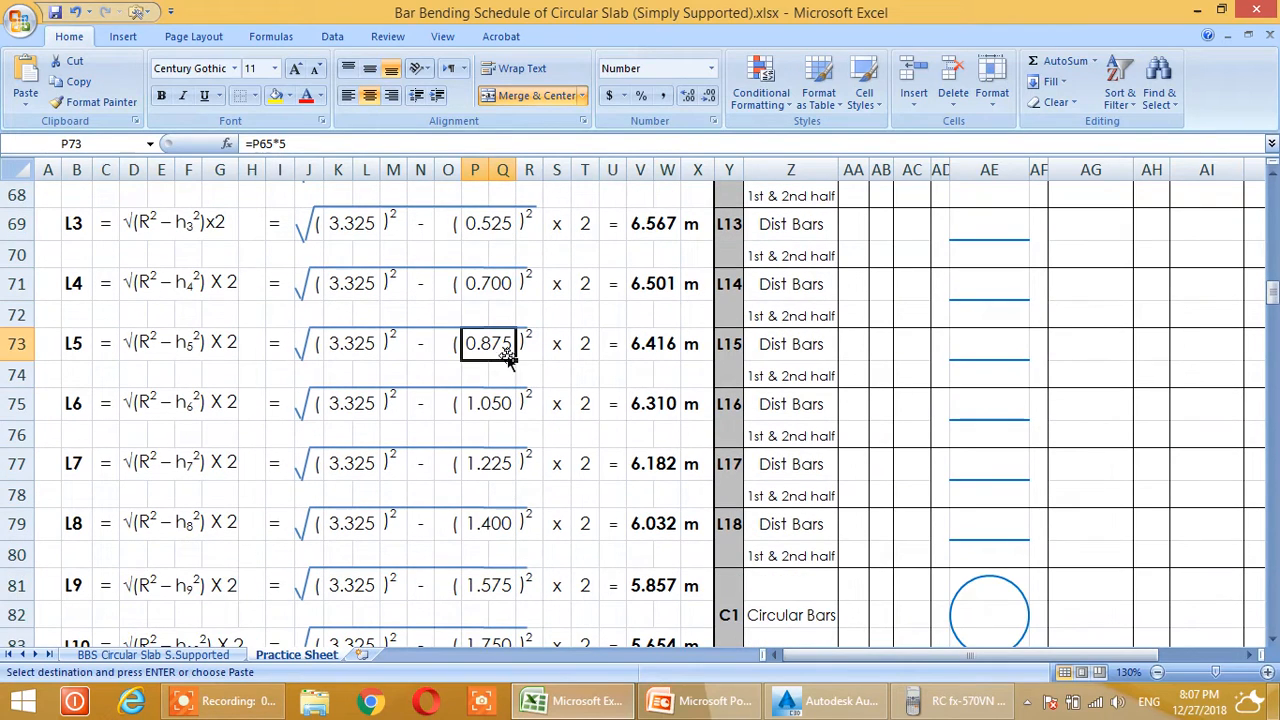
click(506, 414)
click(497, 530)
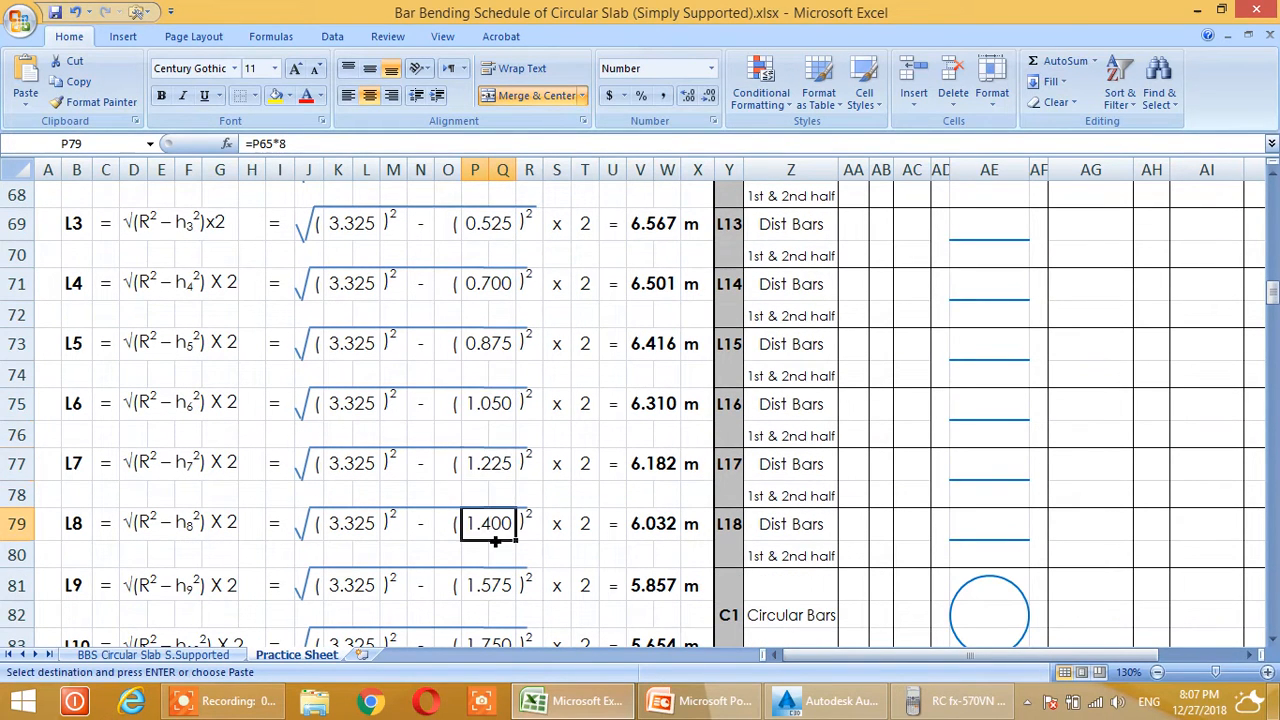
Review the calculated bar lengths from L1 down to L18
scroll(476, 535, up, 5)
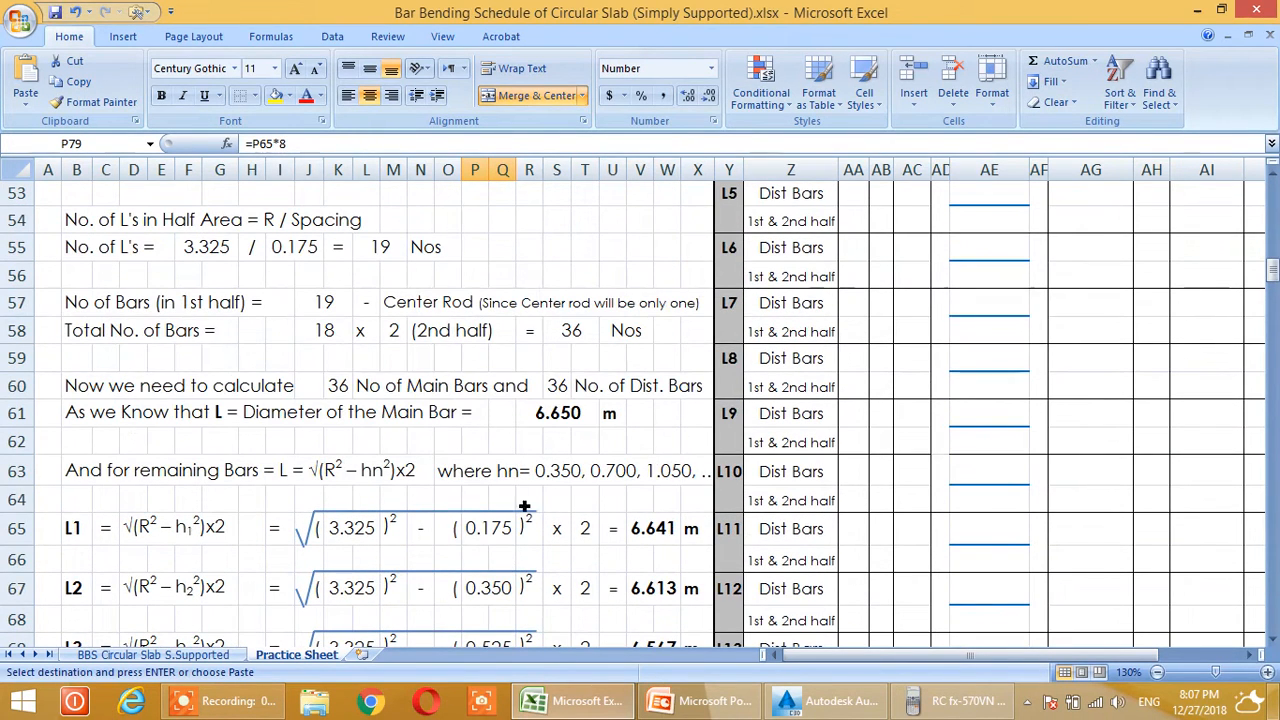
scroll(530, 520, down, 11)
scroll(565, 480, down, 1)
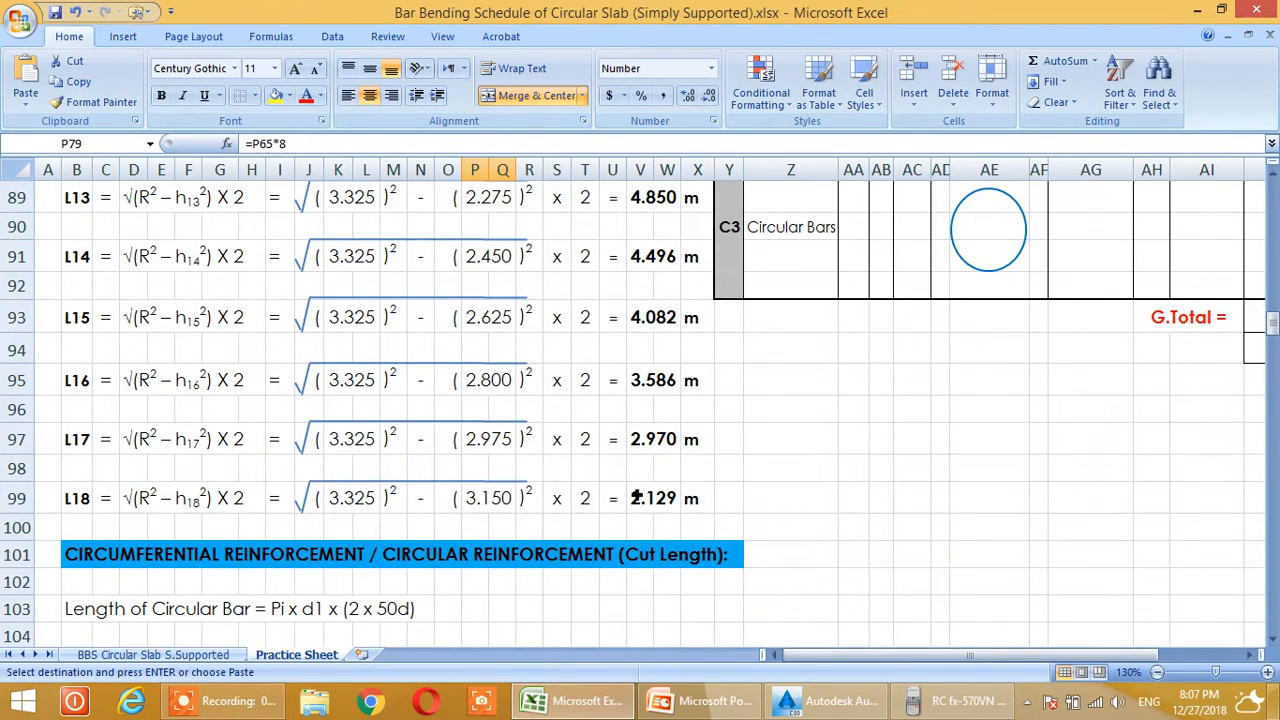
scroll(611, 491, up, 2)
scroll(606, 494, down, 1)
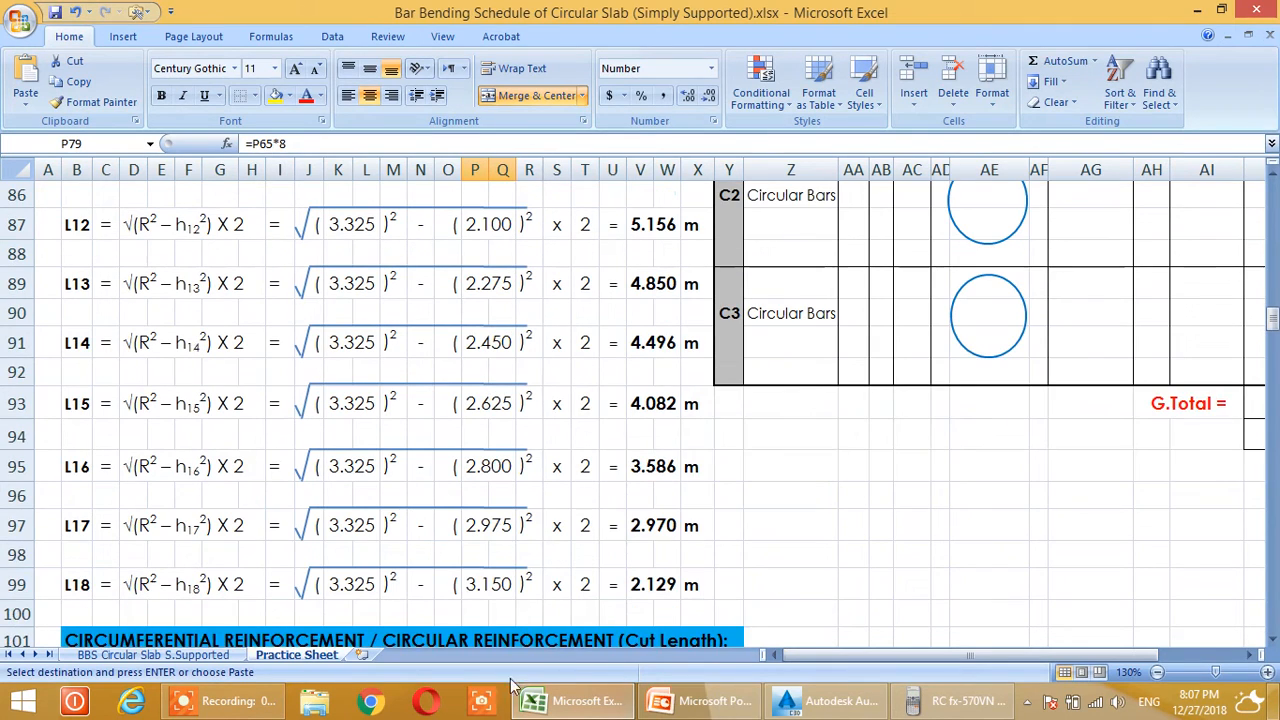
Switch to the AutoCAD Civil 3D slab drawing, reduce its window, centre the dimensioned circle and move the window aside for comparison
click(812, 706)
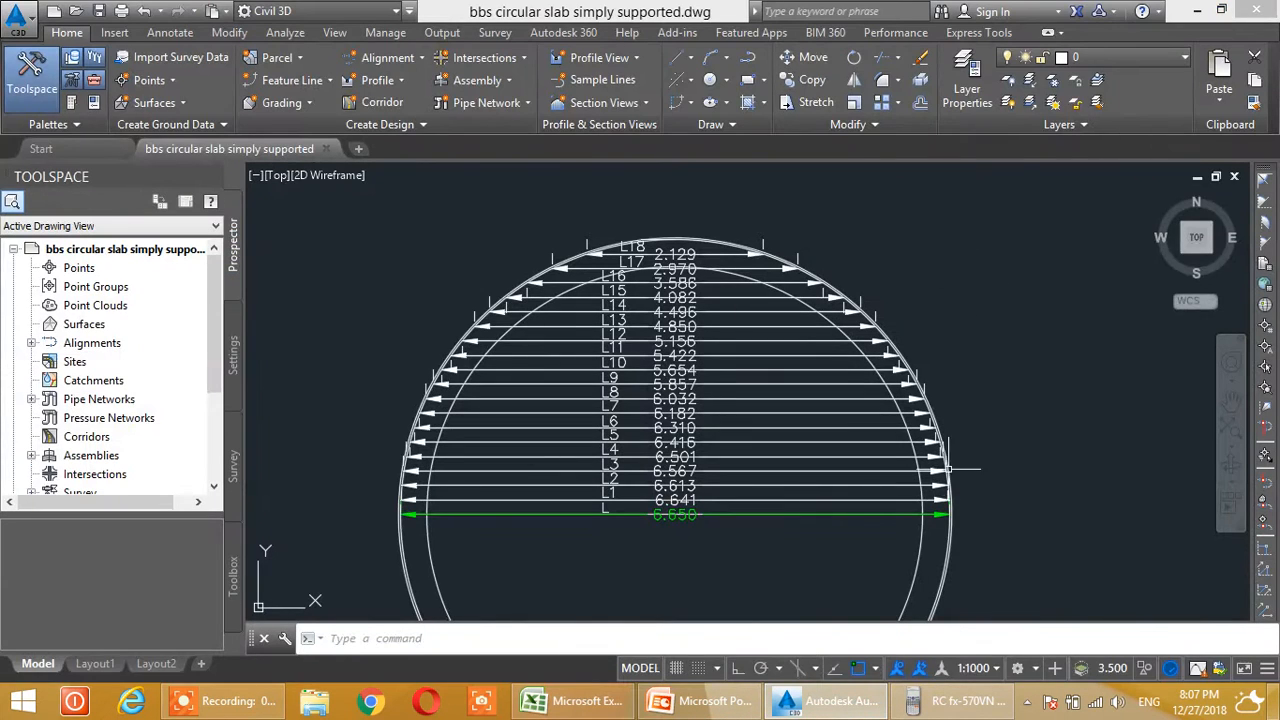
click(1221, 10)
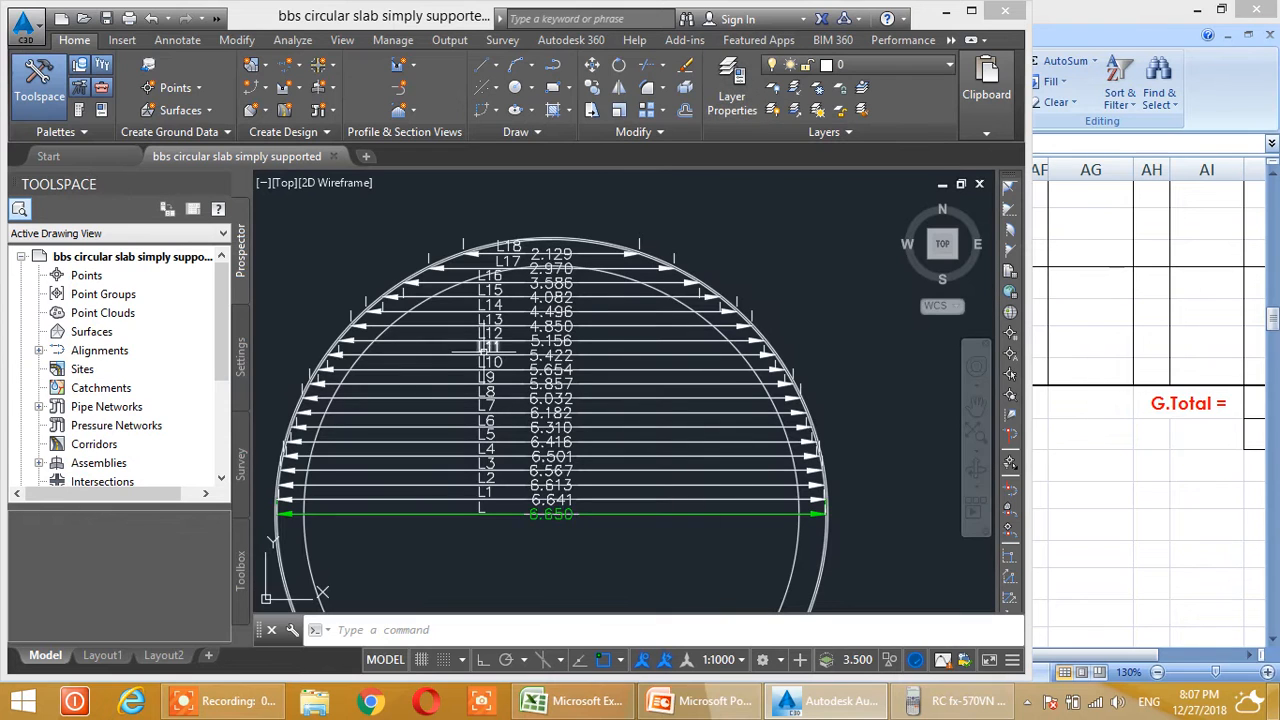
mouse_move(532, 425)
mouse_down()
mouse_move(569, 394)
mouse_move(577, 406)
mouse_up()
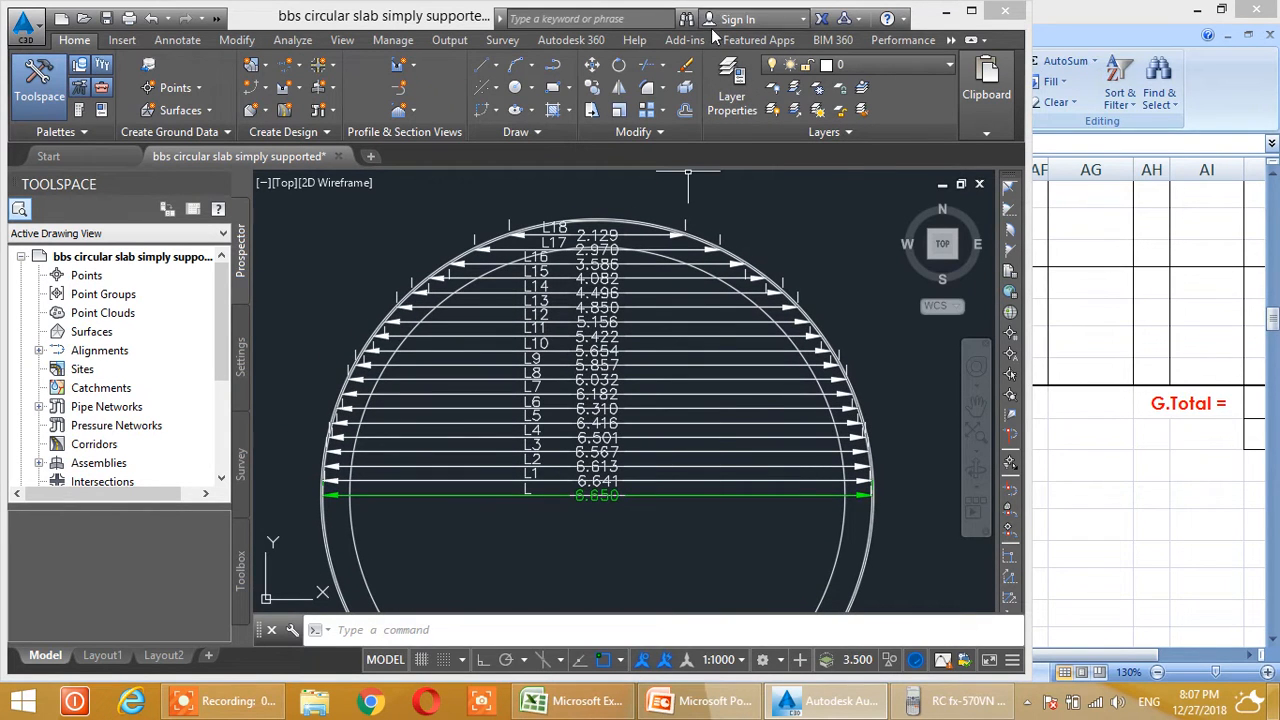
drag(445, 23, 243, 13)
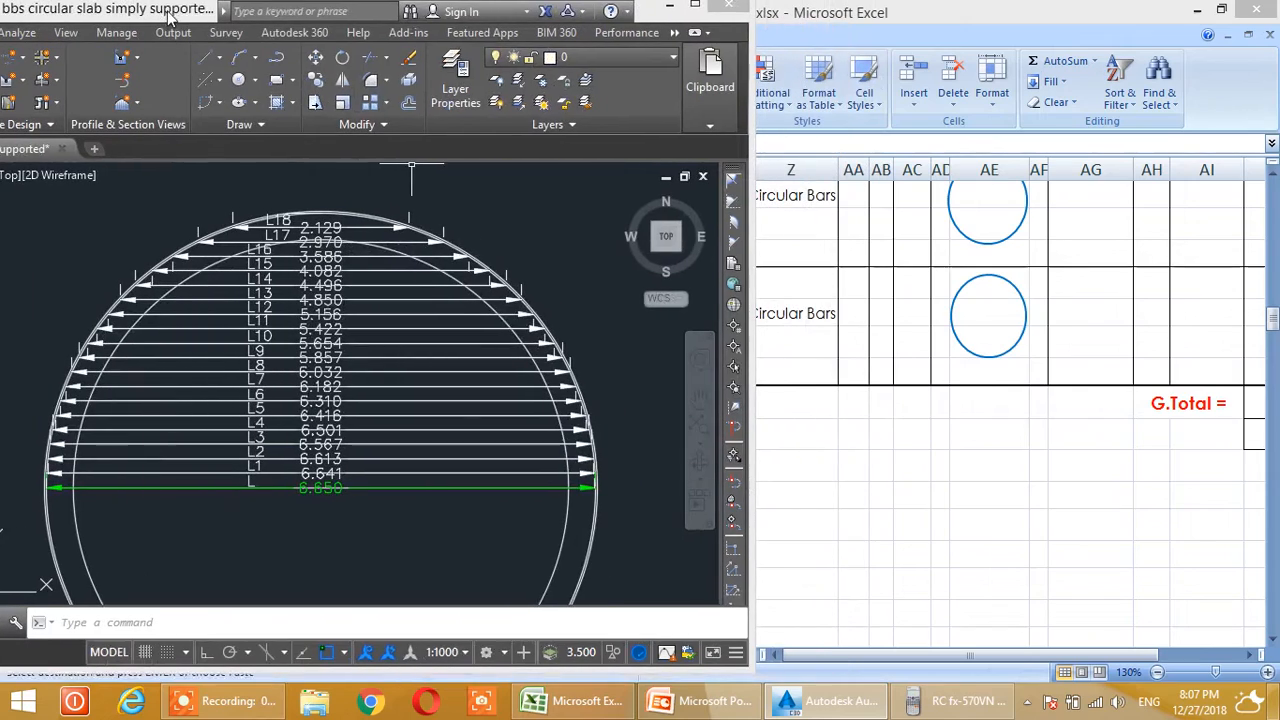
Switch back to Excel and place its reduced window beside the AutoCAD drawing with the bar length results in view
click(652, 700)
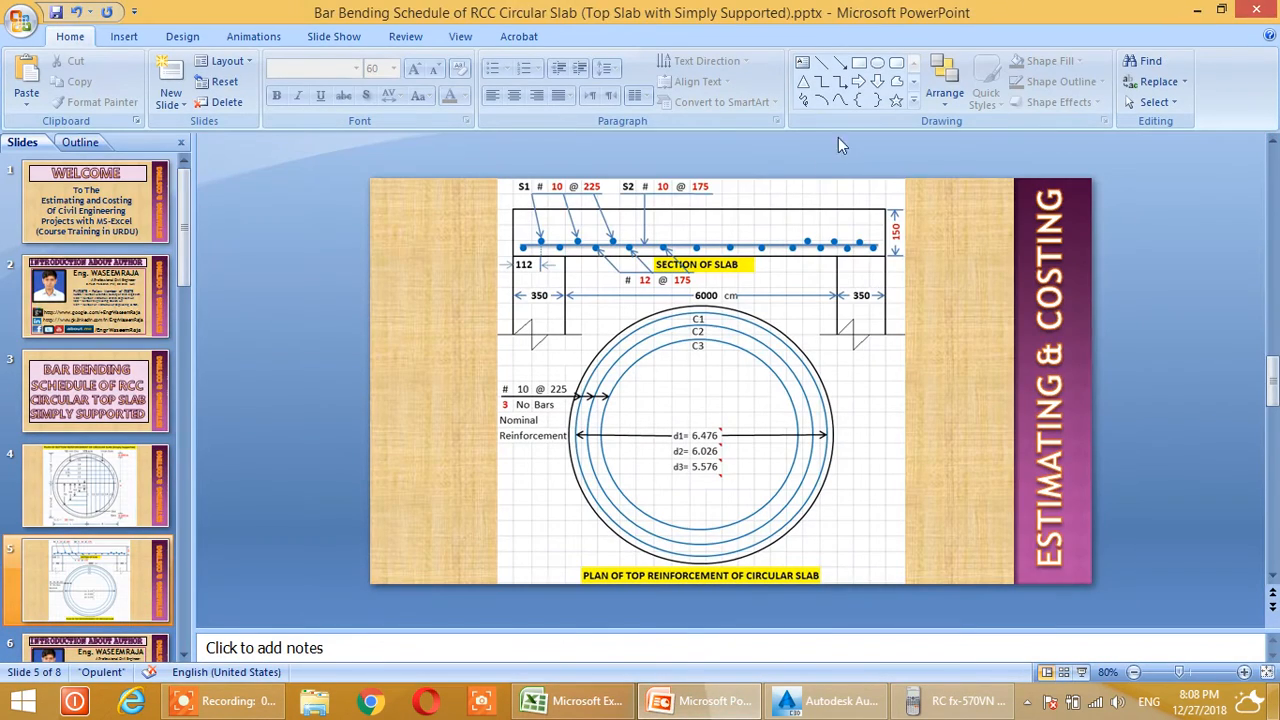
click(585, 700)
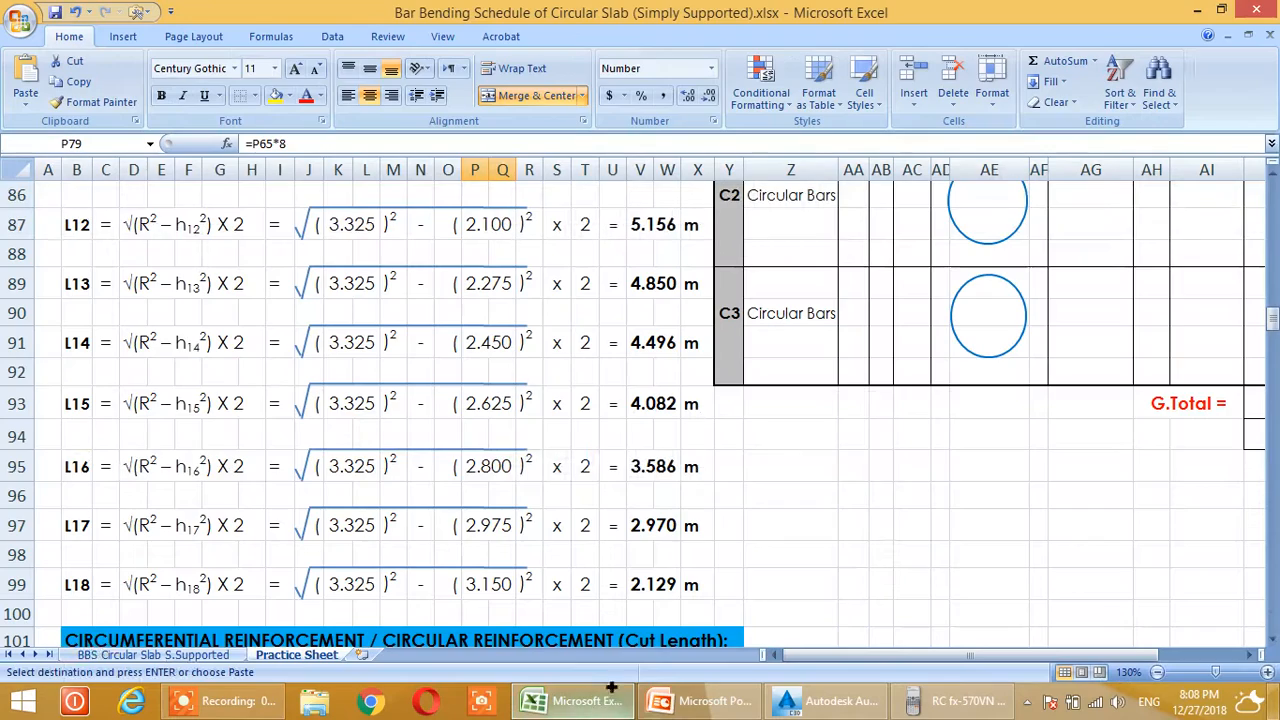
click(1221, 12)
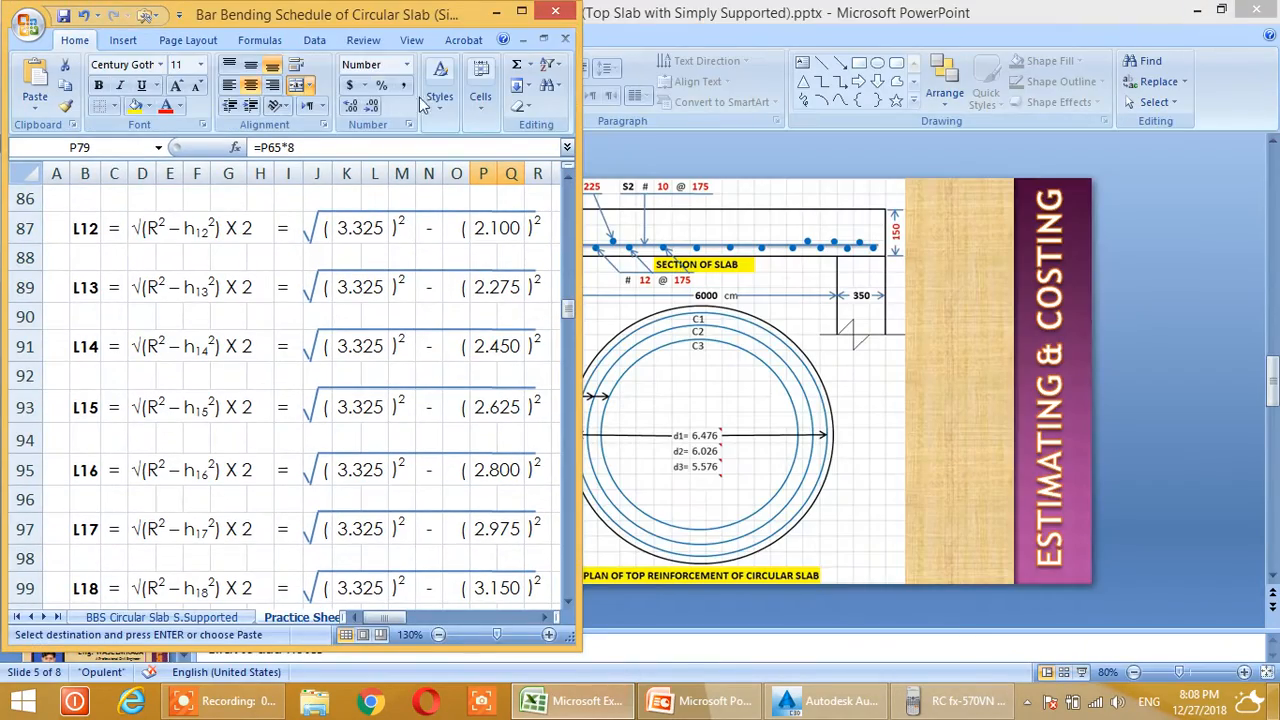
drag(376, 16, 1095, 16)
drag(1106, 618, 1135, 620)
click(815, 705)
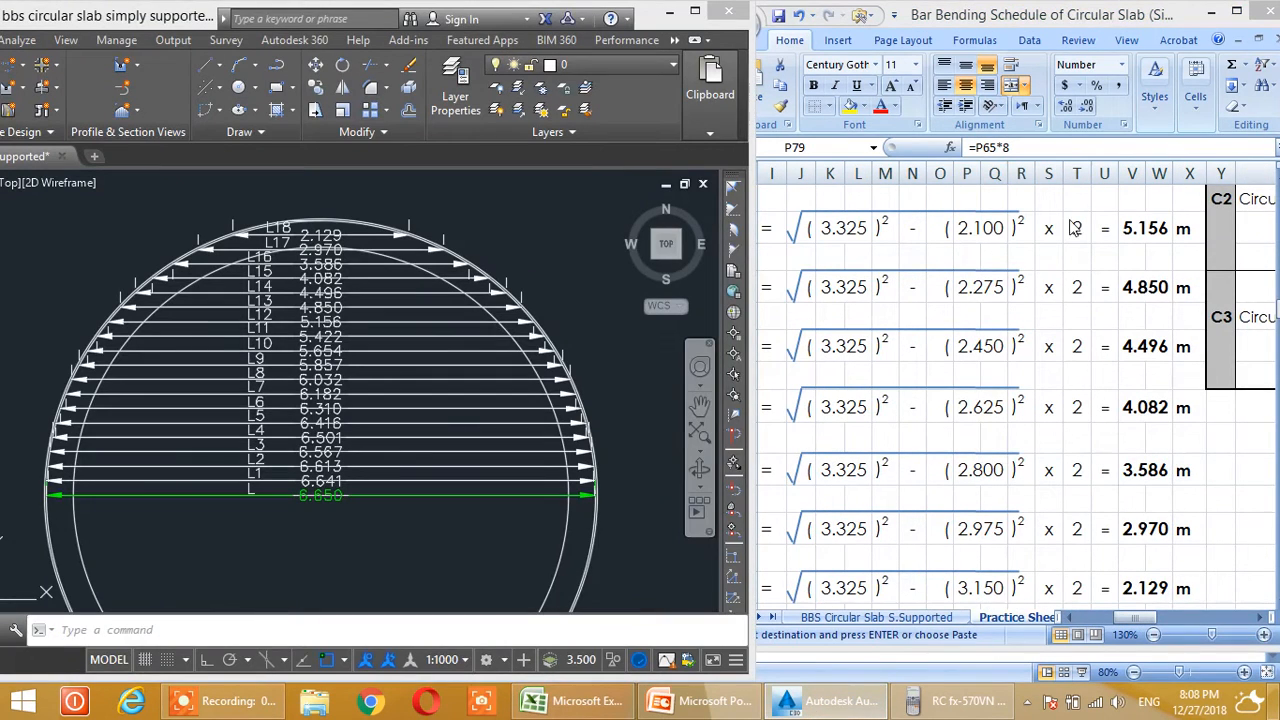
Compare the calculated bar lengths in the worksheet with the dimensions in the AutoCAD drawing, and minimize the drawing window
click(1099, 350)
scroll(1093, 403, up, 11)
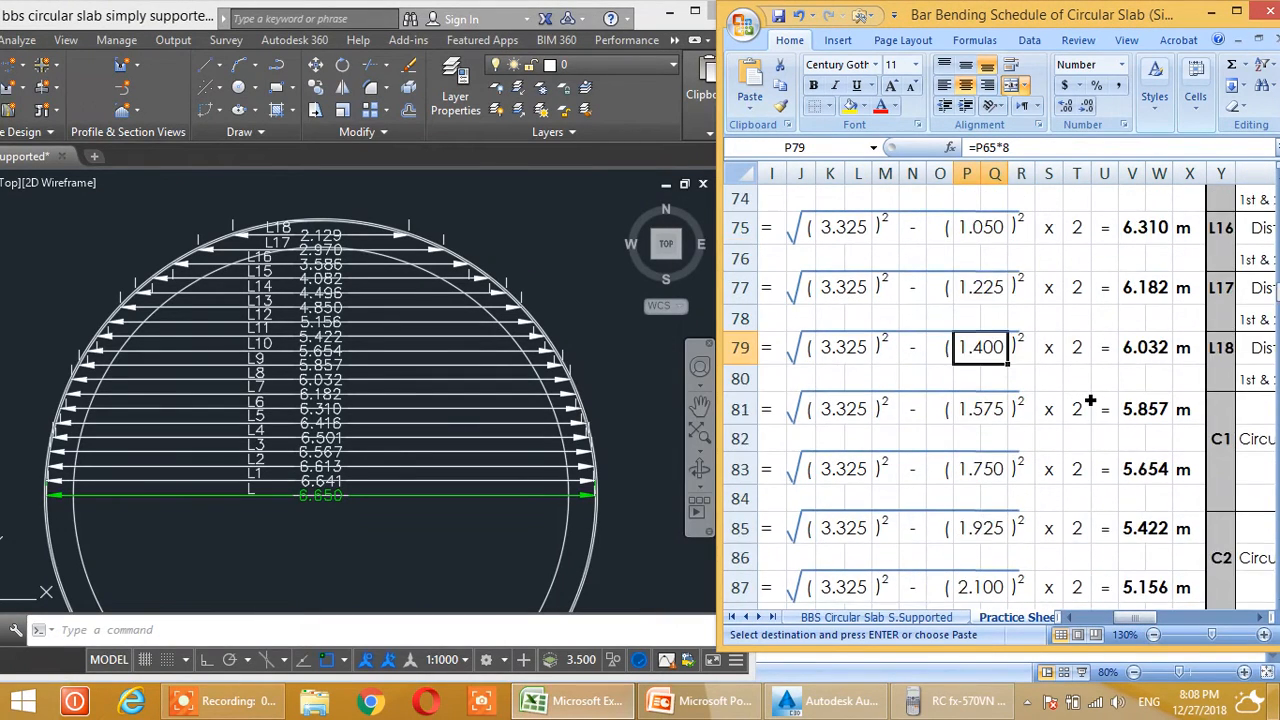
scroll(1090, 404, down, 3)
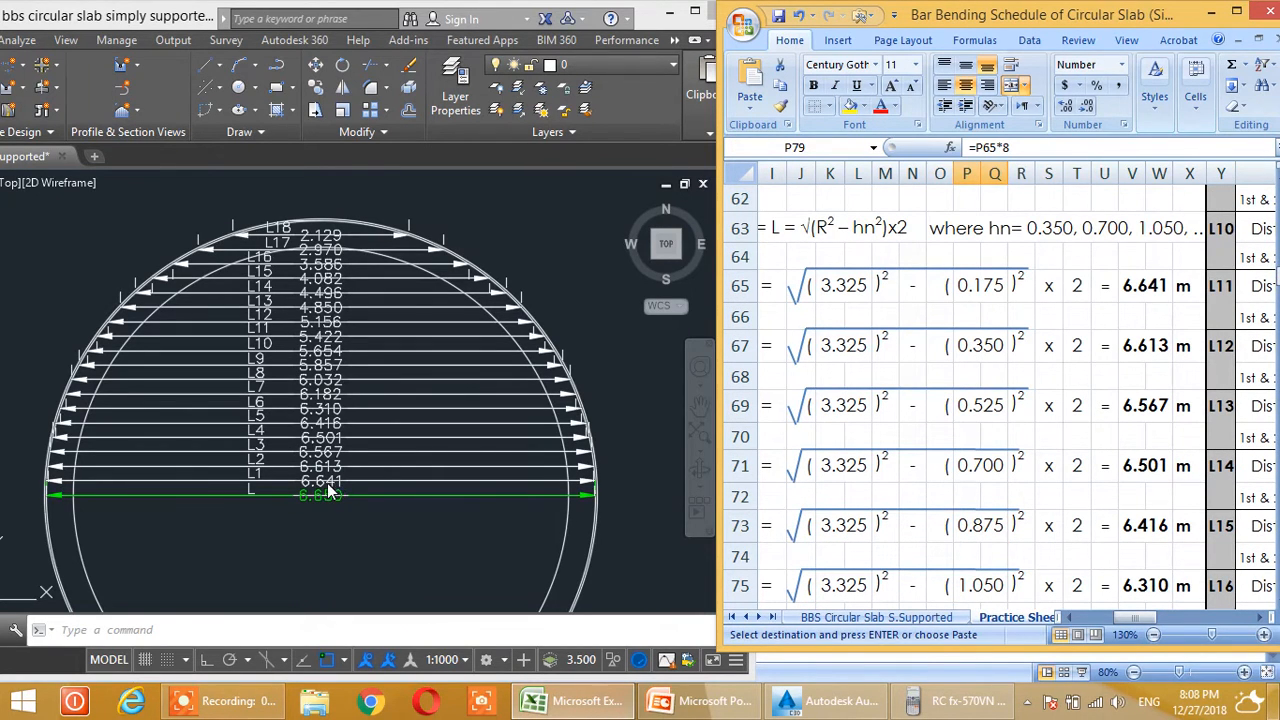
scroll(1185, 405, up, 2)
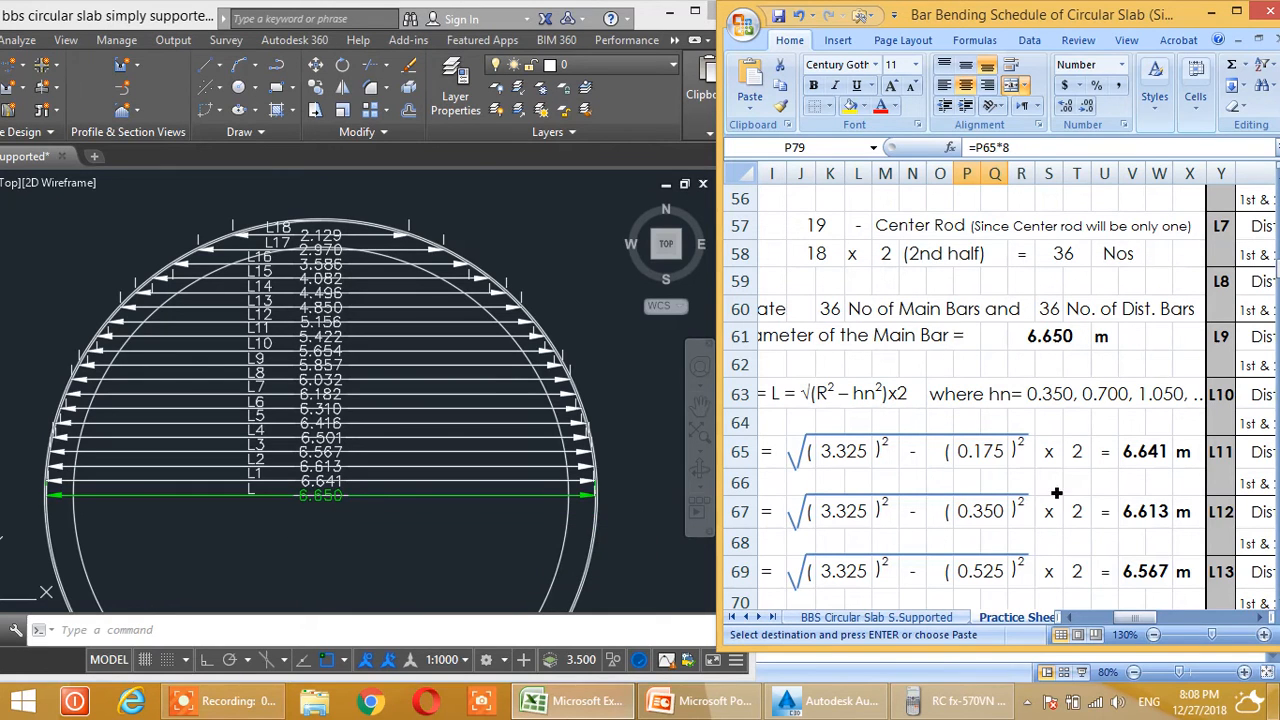
click(1048, 422)
scroll(1052, 412, down, 4)
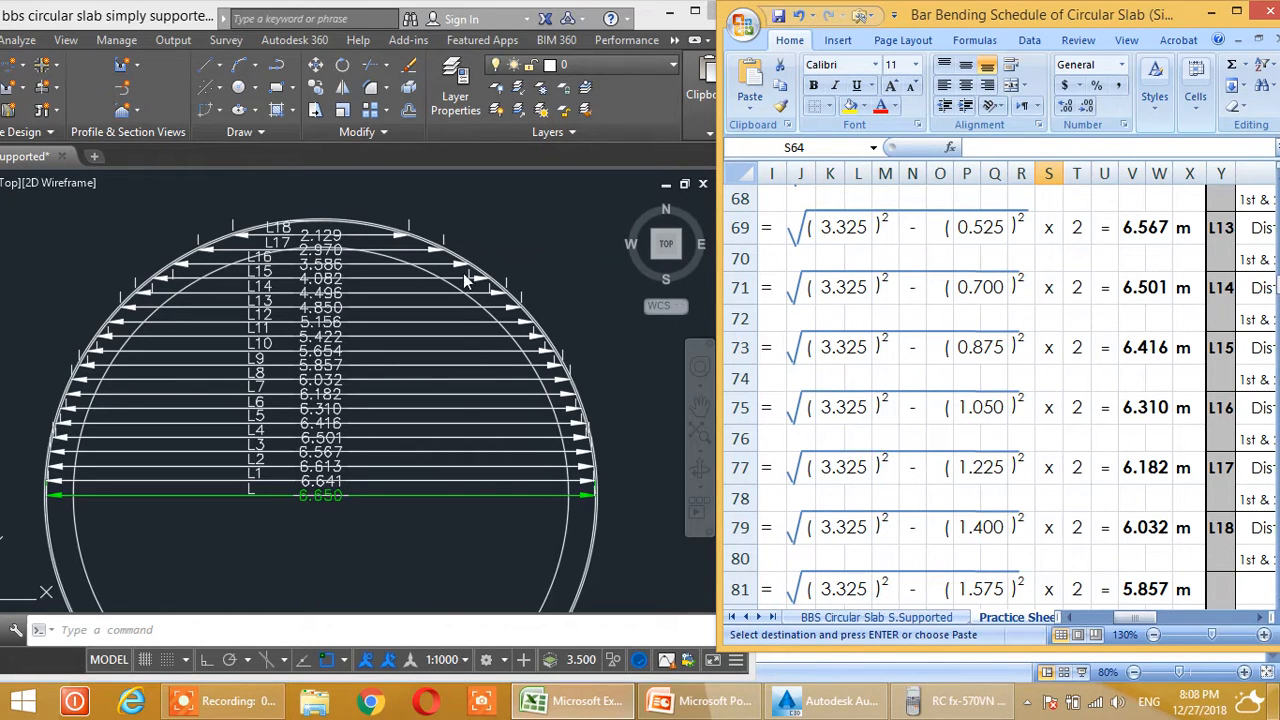
click(668, 11)
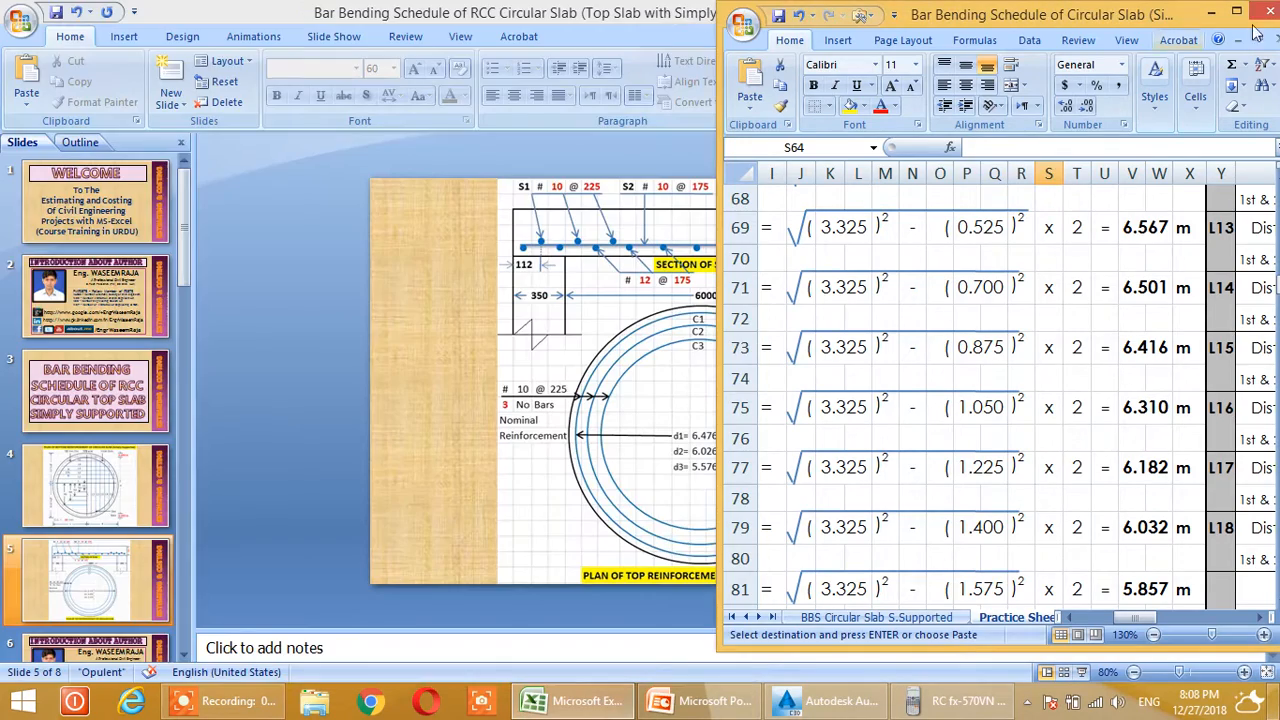
Maximize the Excel window and review the bar lengths from L6 to L18 and the circumferential reinforcement section below them
click(1237, 11)
click(300, 436)
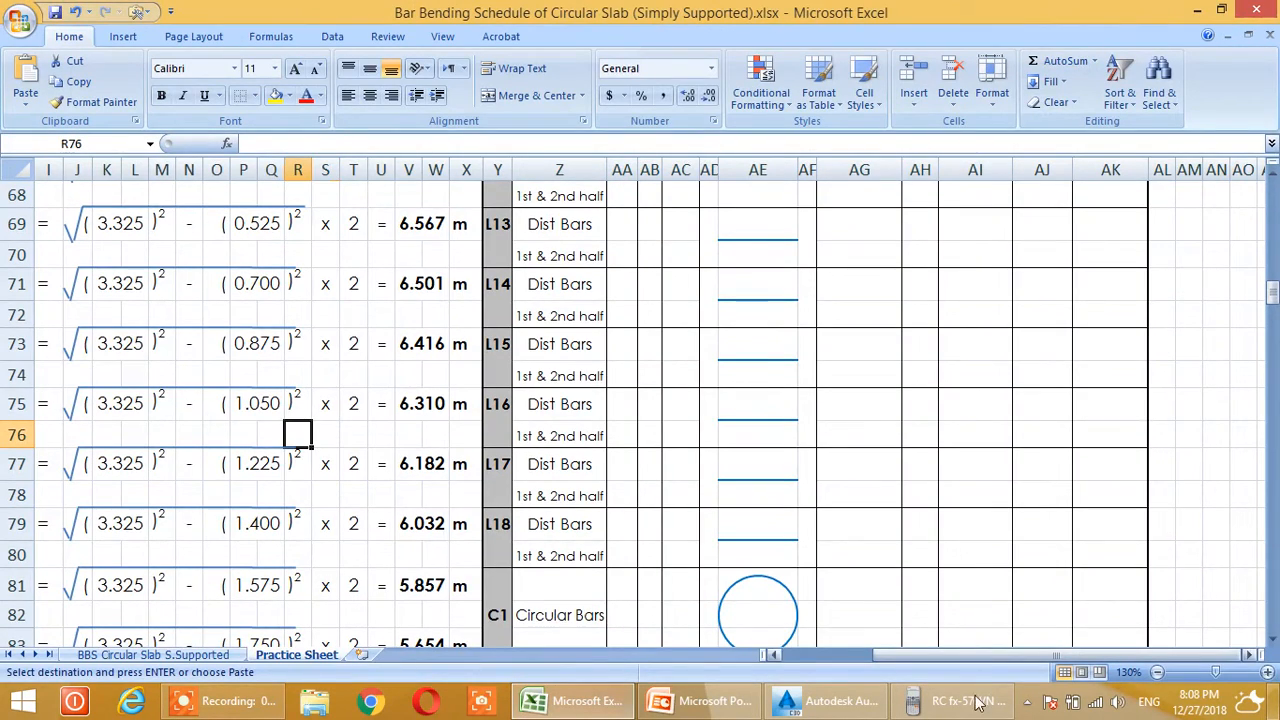
drag(918, 656, 822, 664)
scroll(378, 462, down, 2)
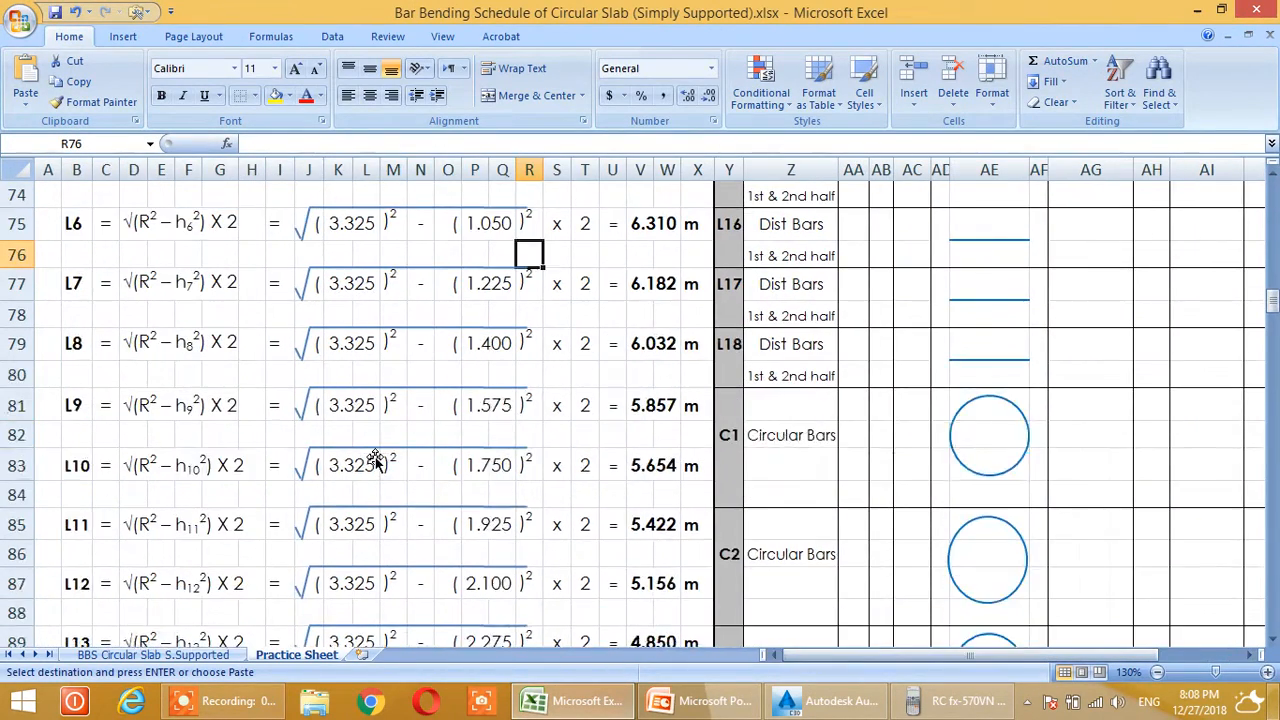
scroll(375, 462, down, 6)
scroll(375, 458, up, 1)
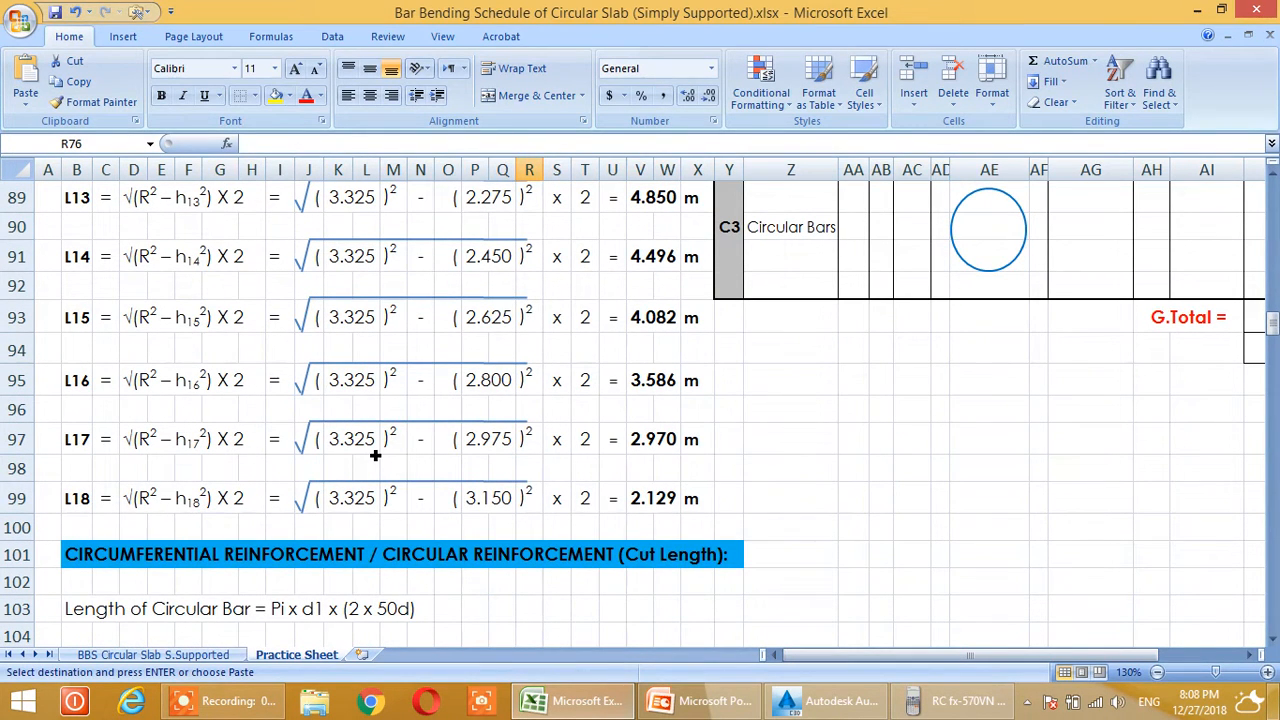
Label the second and third diameters in the top reinforcement plan as d2= in K37 and d3= in K38
scroll(375, 455, up, 17)
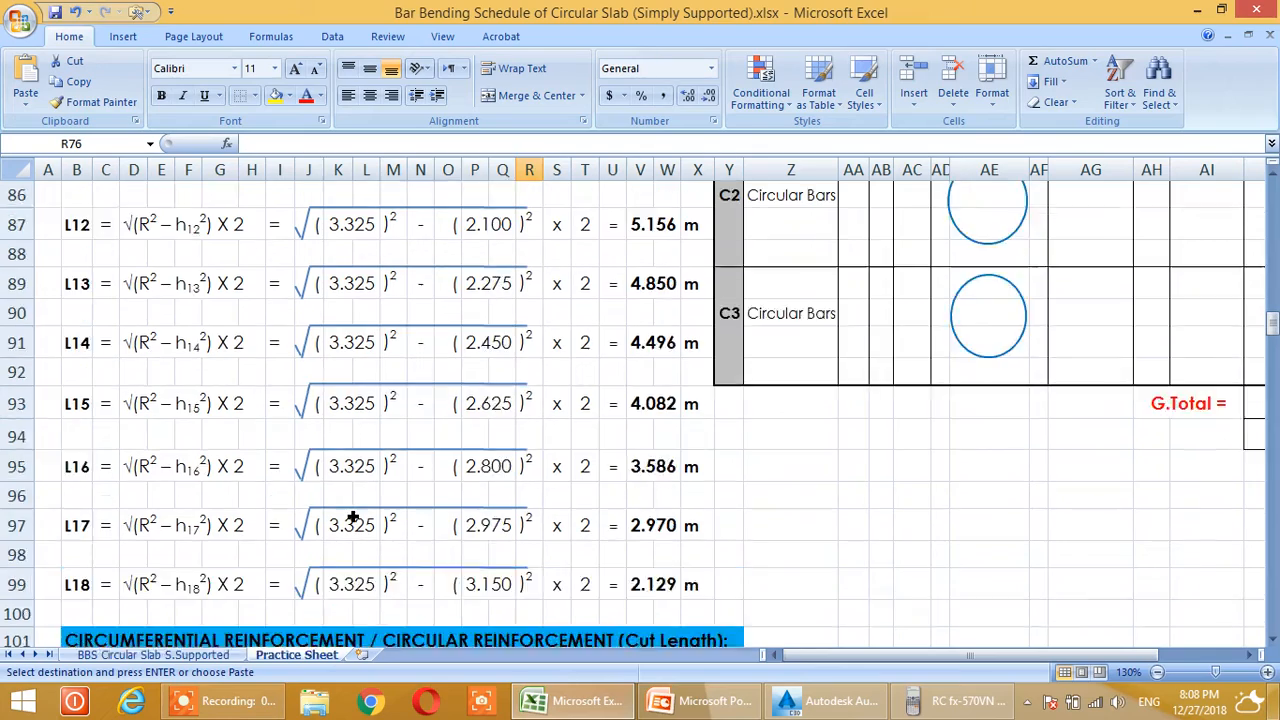
scroll(357, 510, up, 4)
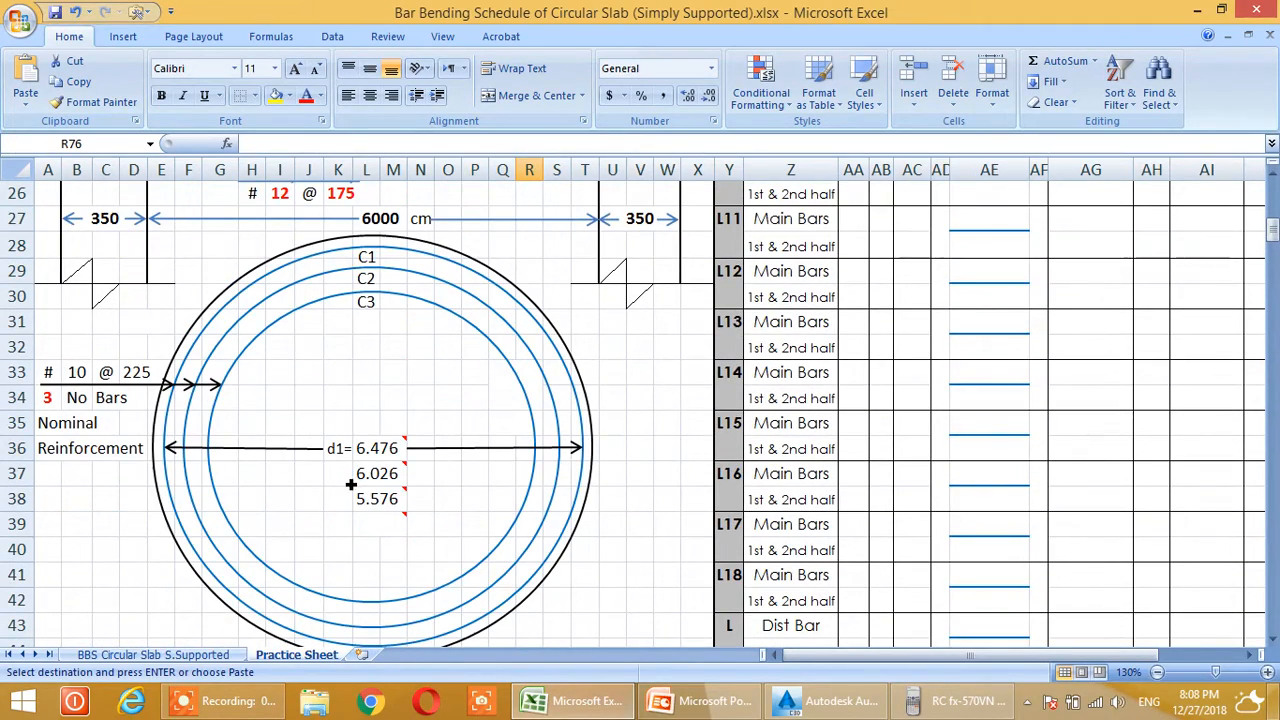
click(347, 481)
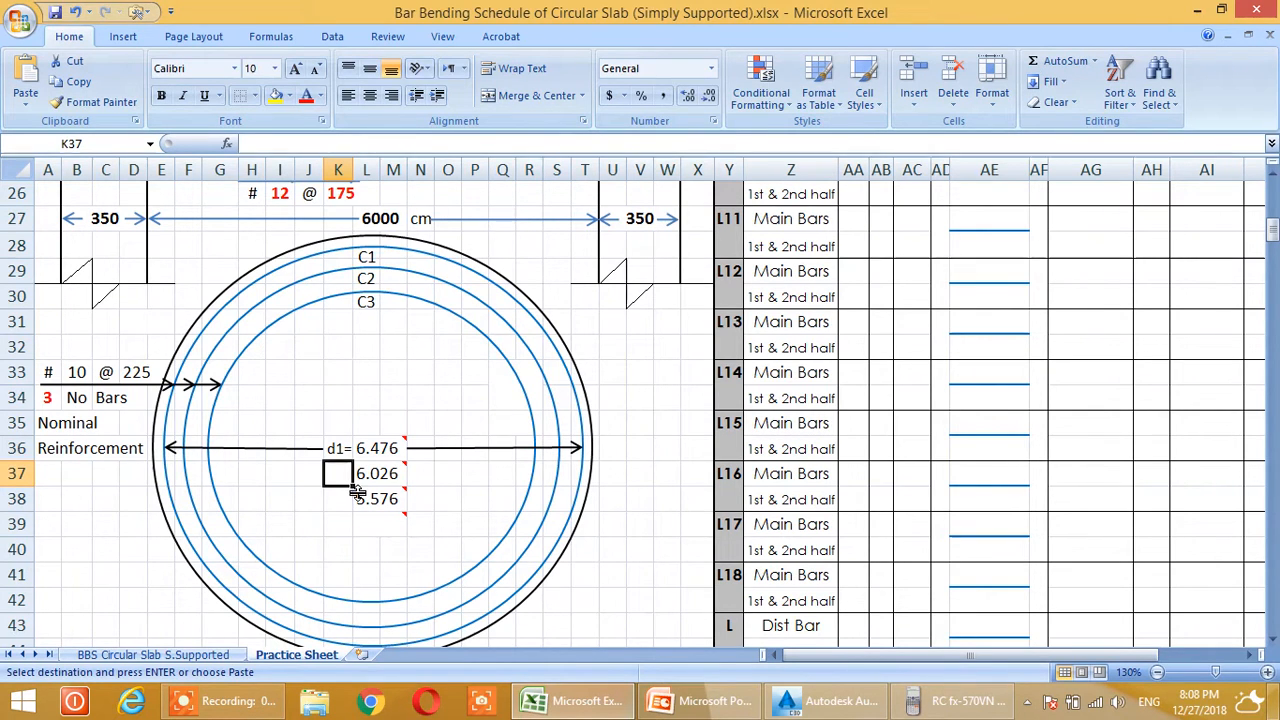
key(Return)
click(475, 500)
Examine the circular bar cut length formula against the ring diameters d1, d2 and d3 in the top reinforcement plan
scroll(482, 510, down, 1)
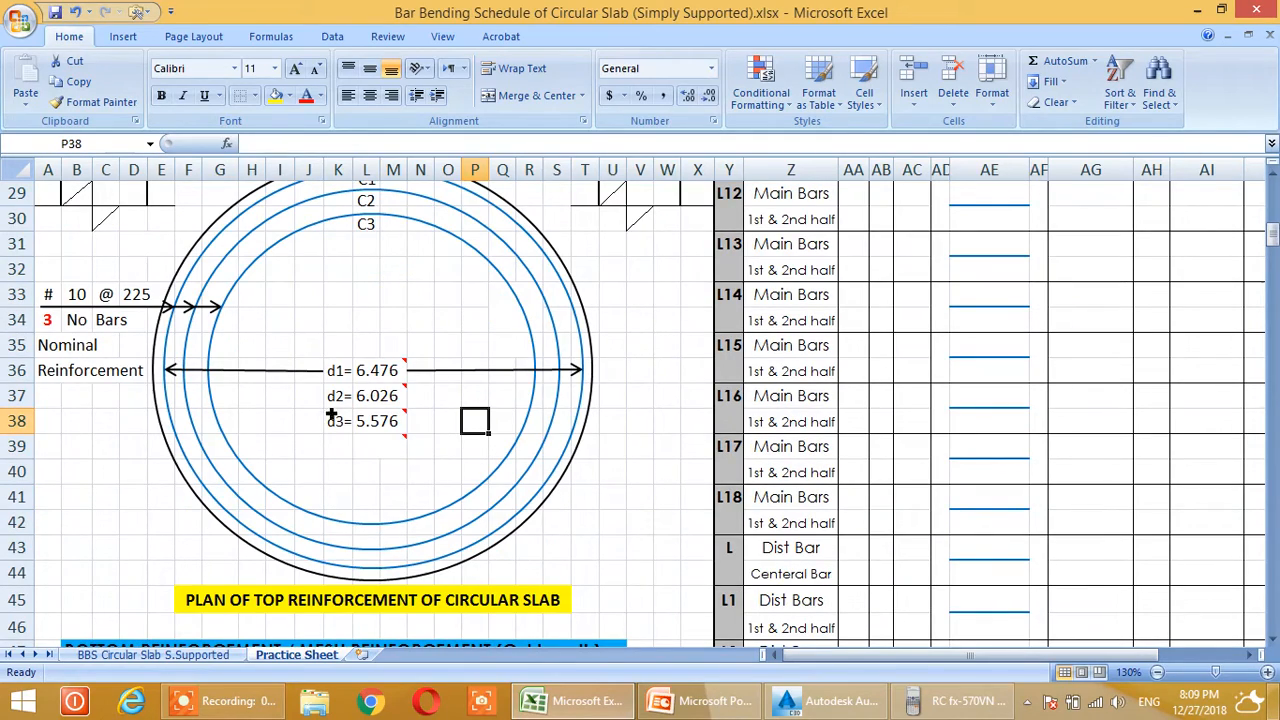
scroll(445, 447, down, 8)
scroll(445, 447, down, 14)
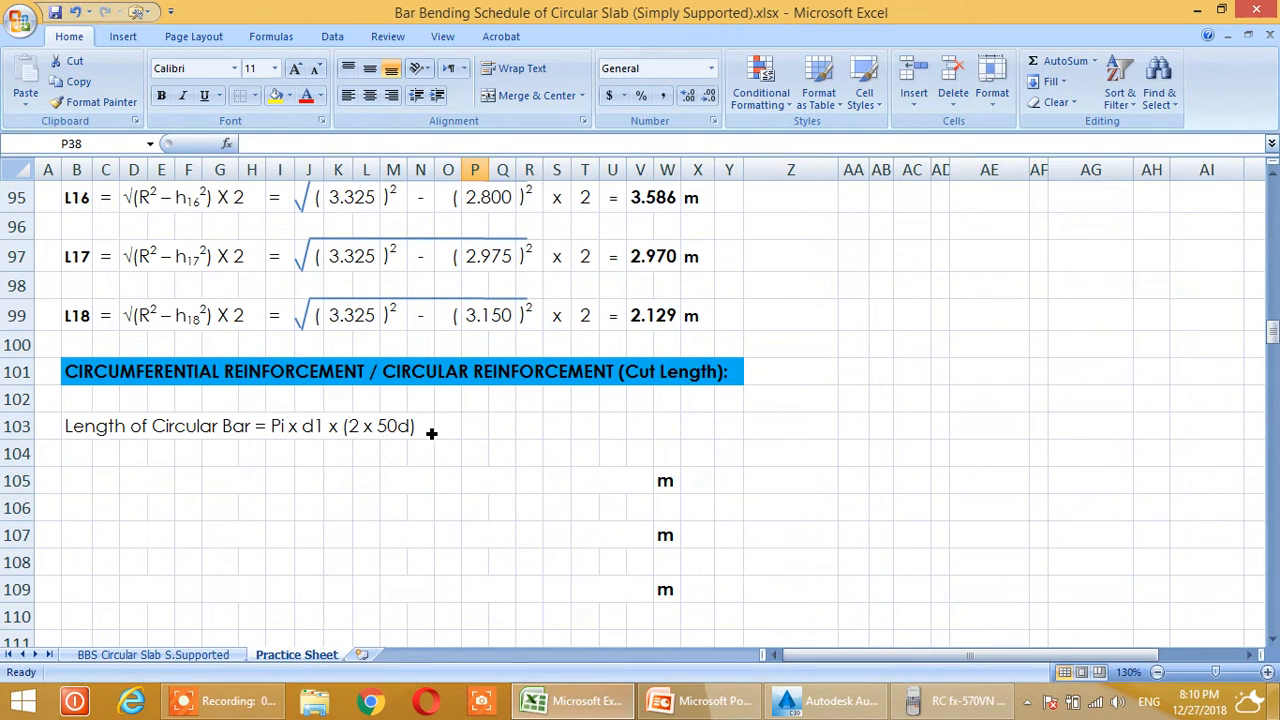
scroll(361, 499, up, 20)
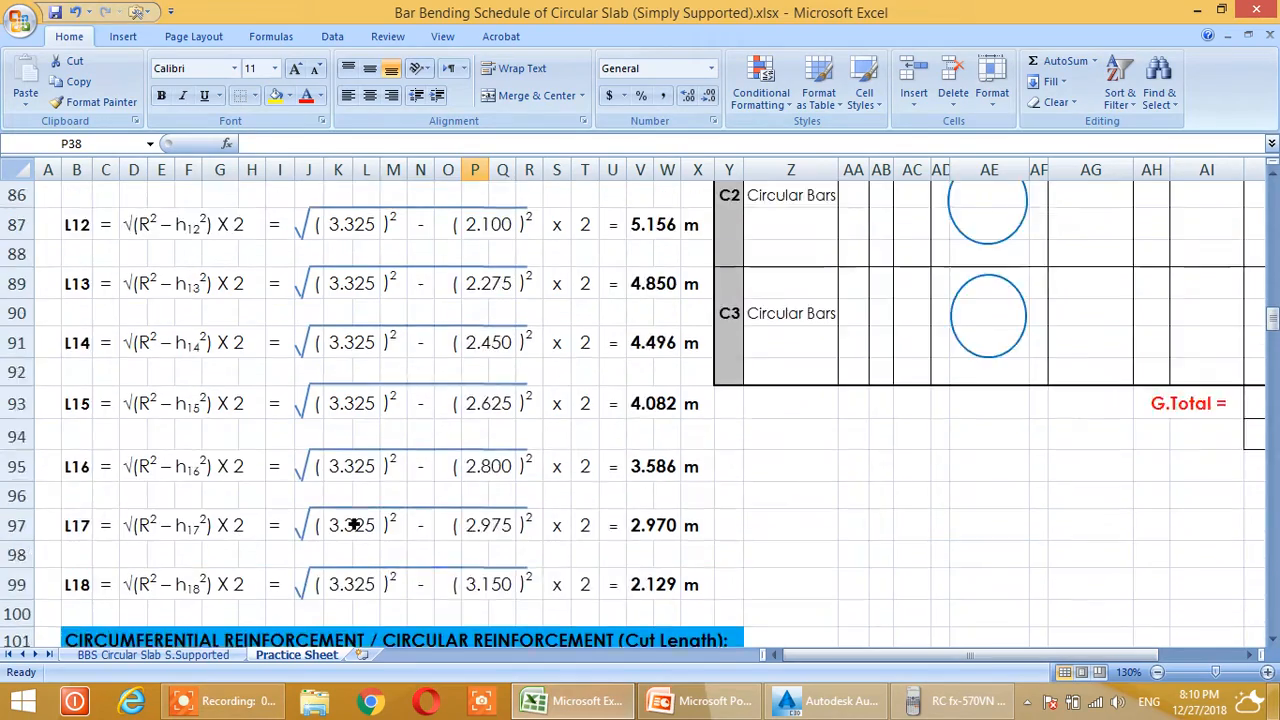
scroll(353, 524, up, 3)
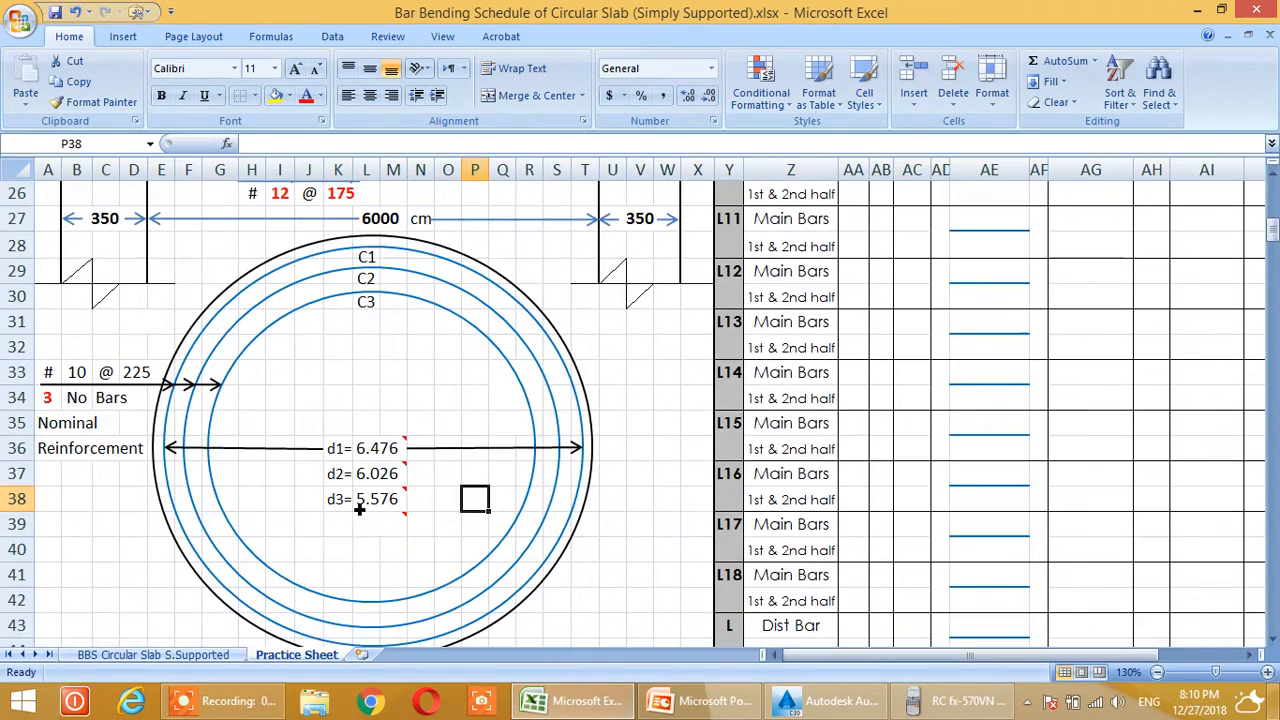
scroll(374, 472, down, 1)
scroll(374, 472, down, 16)
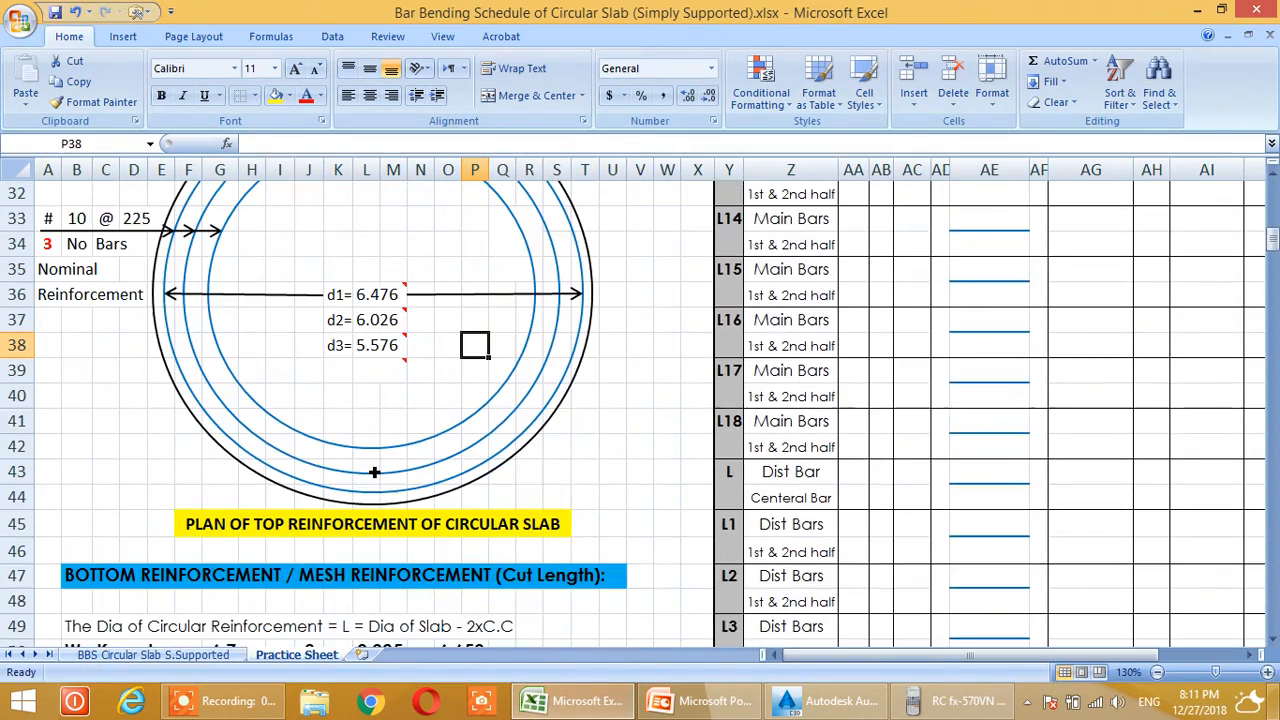
scroll(374, 472, down, 7)
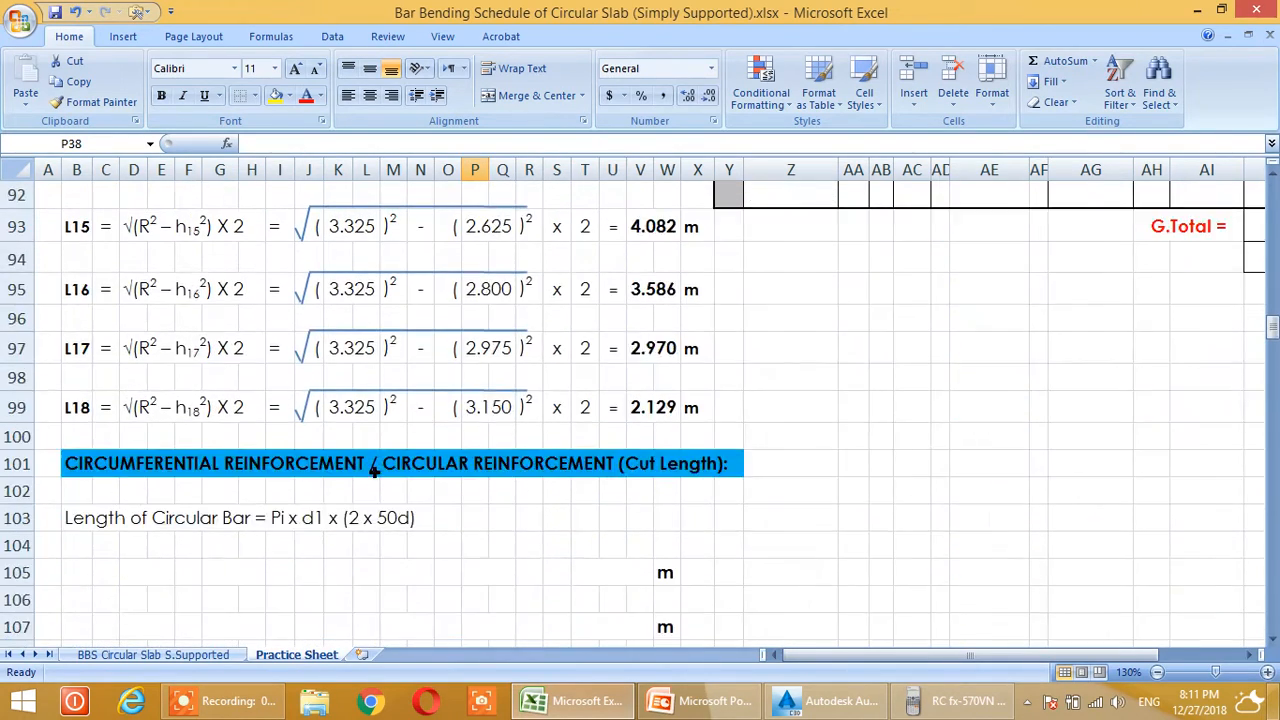
Start the first circular bar calculation in row 105 with the label C1 in B105 and a text equals sign in C105
click(86, 396)
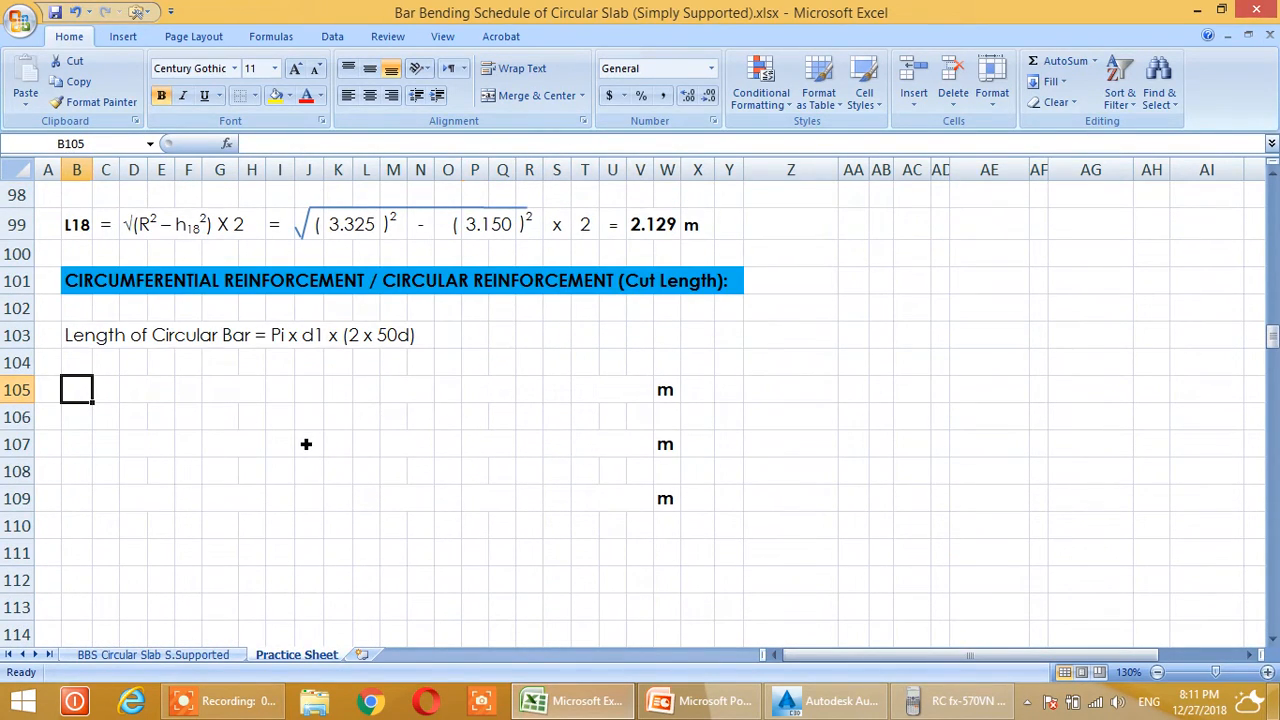
text(C1)
key(Tab)
text(=)
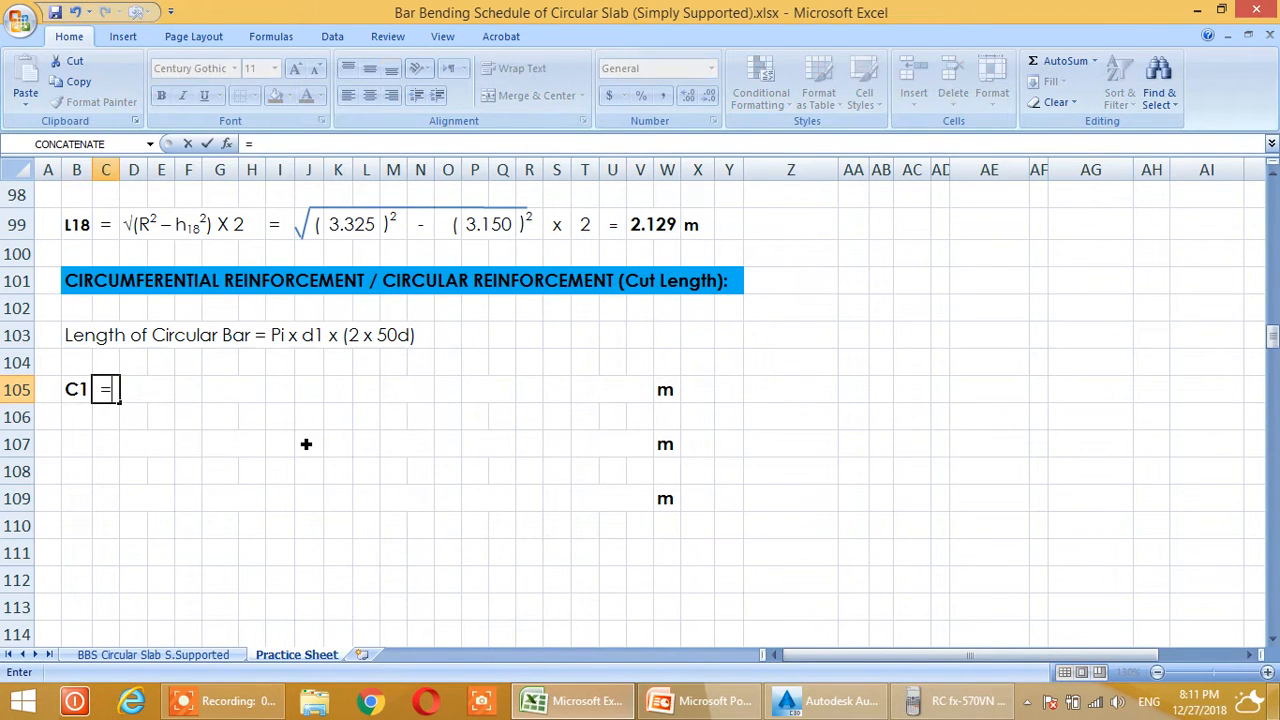
key(Right)
key(Escape)
text(=)
key(Return)
key(Right)
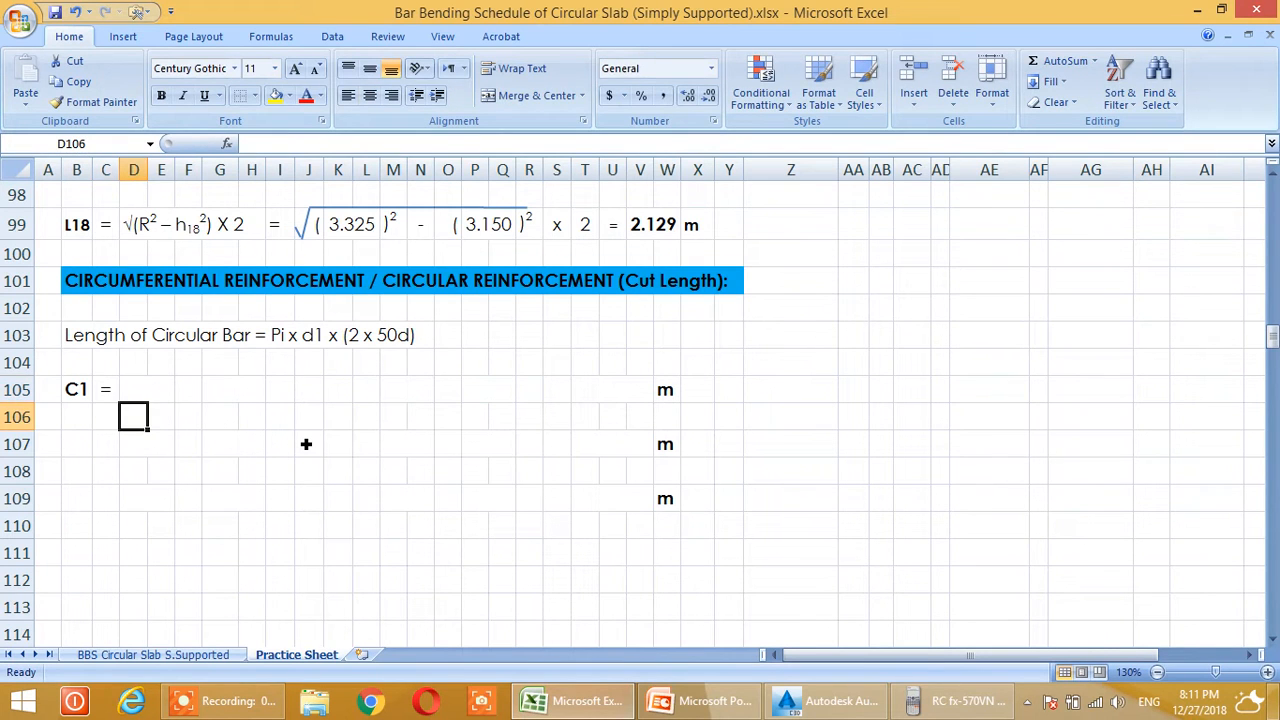
Enter 3.142 as the Pi value in D105 and a multiplication sign x in F105
key(Up)
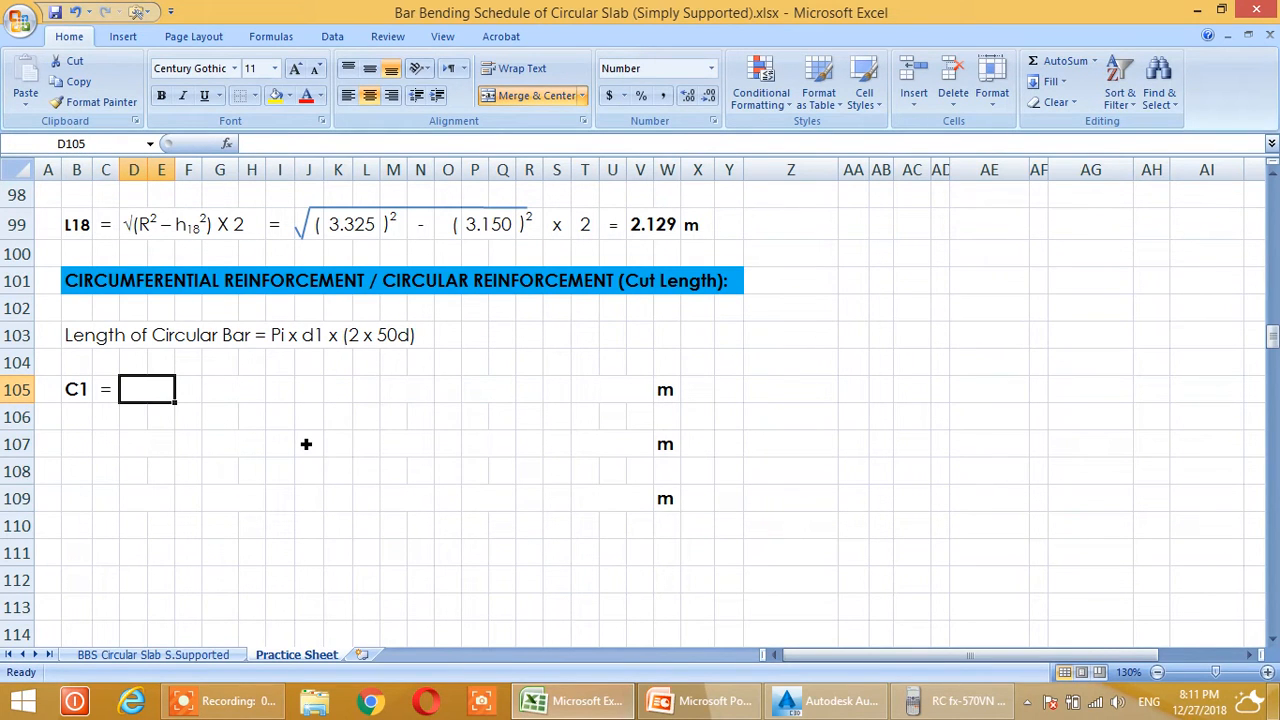
text(3.142)
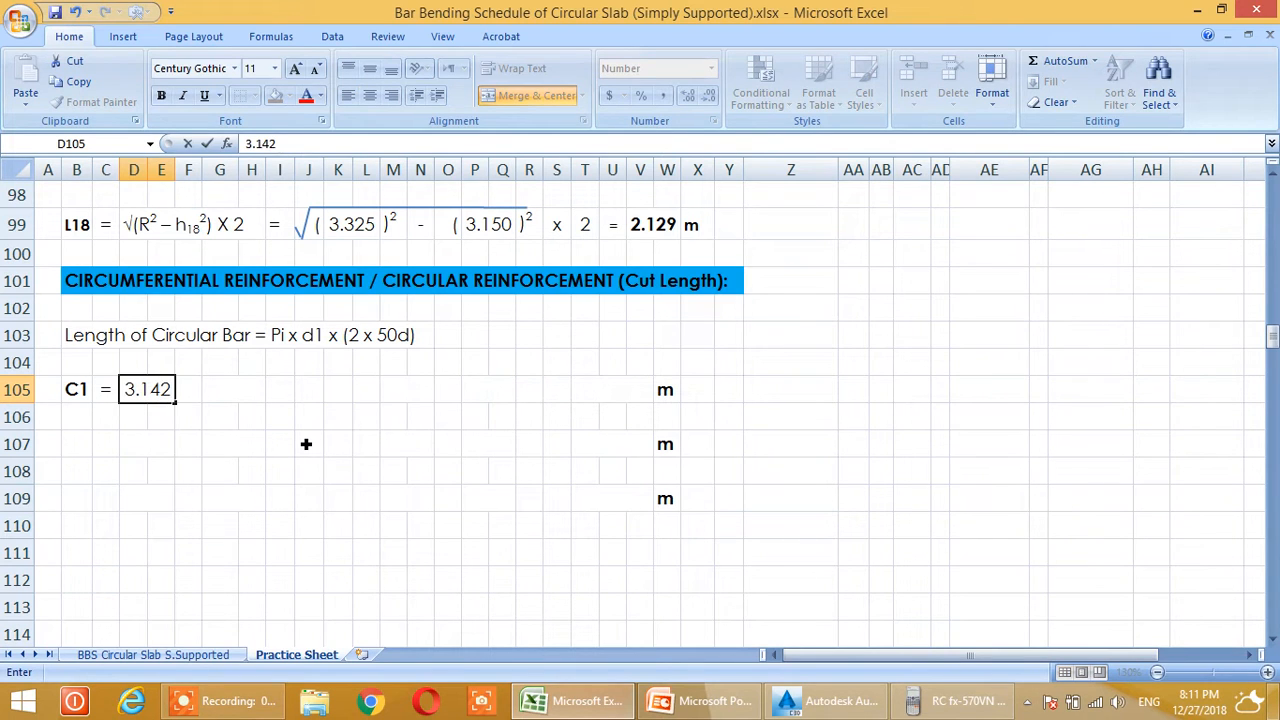
key(Tab)
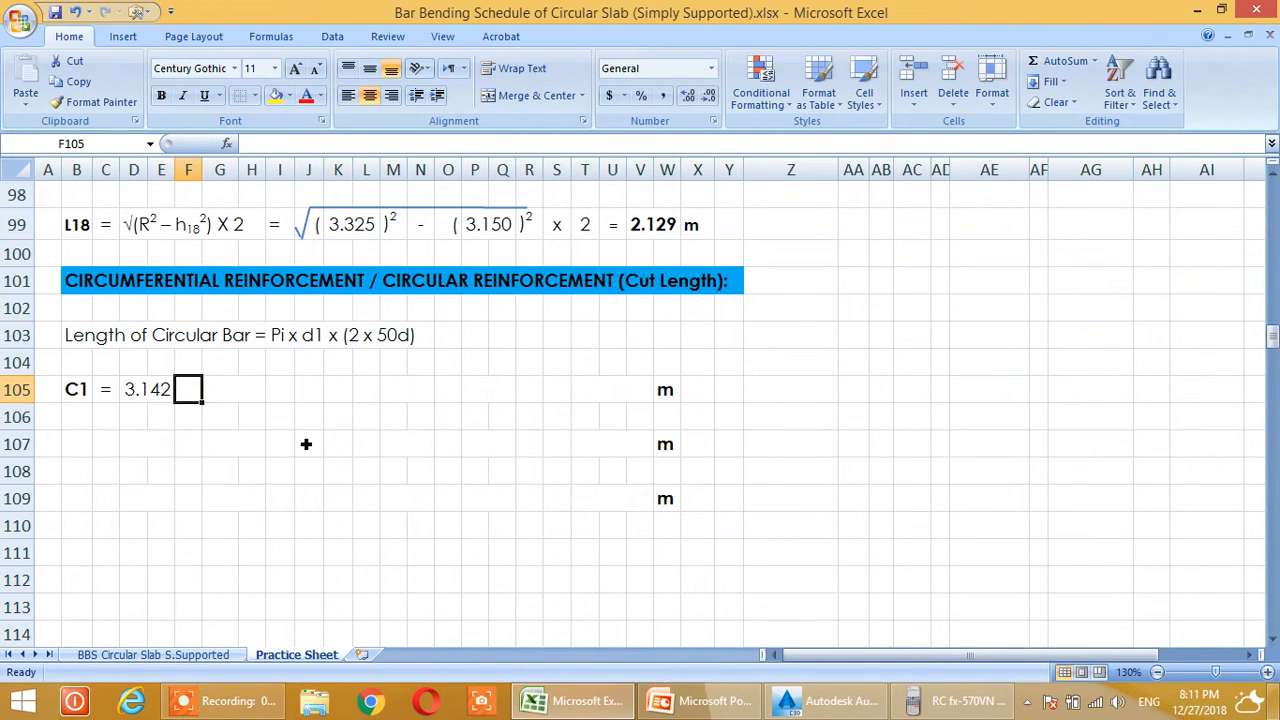
text(x)
key(Tab)
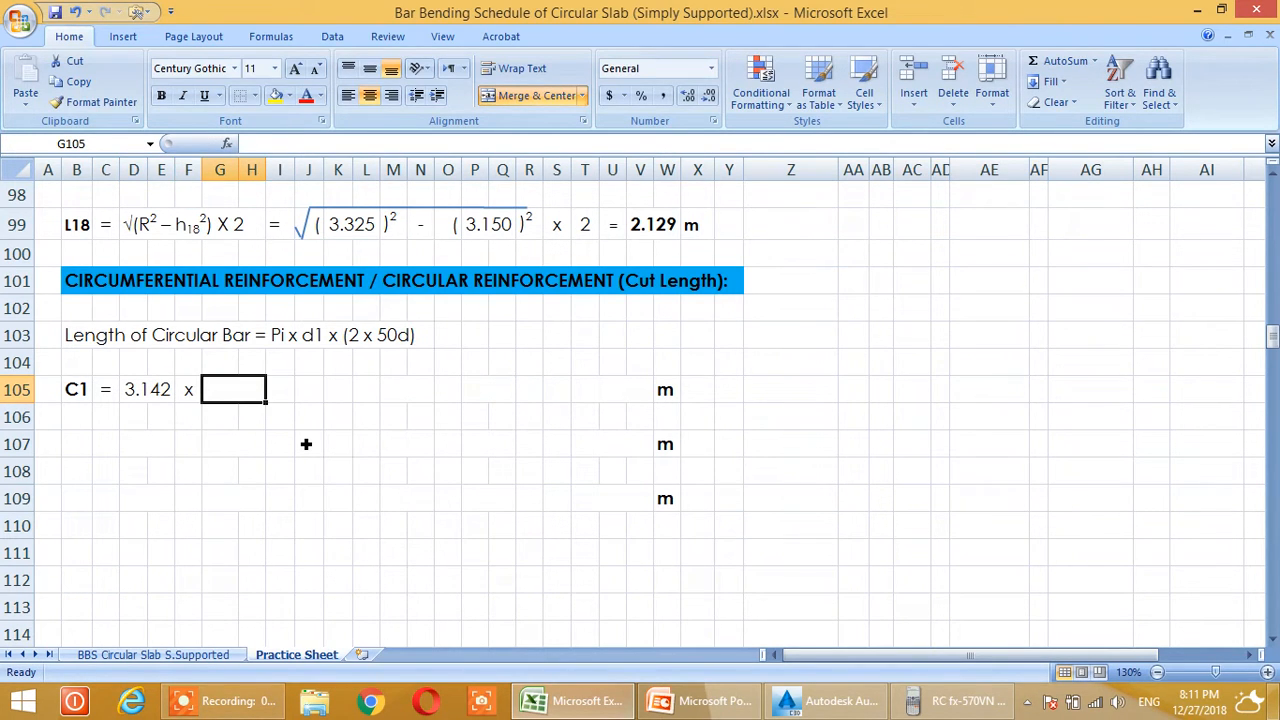
Link G105 to the d1 diameter value in the top reinforcement plan
scroll(306, 444, up, 8)
scroll(302, 428, down, 6)
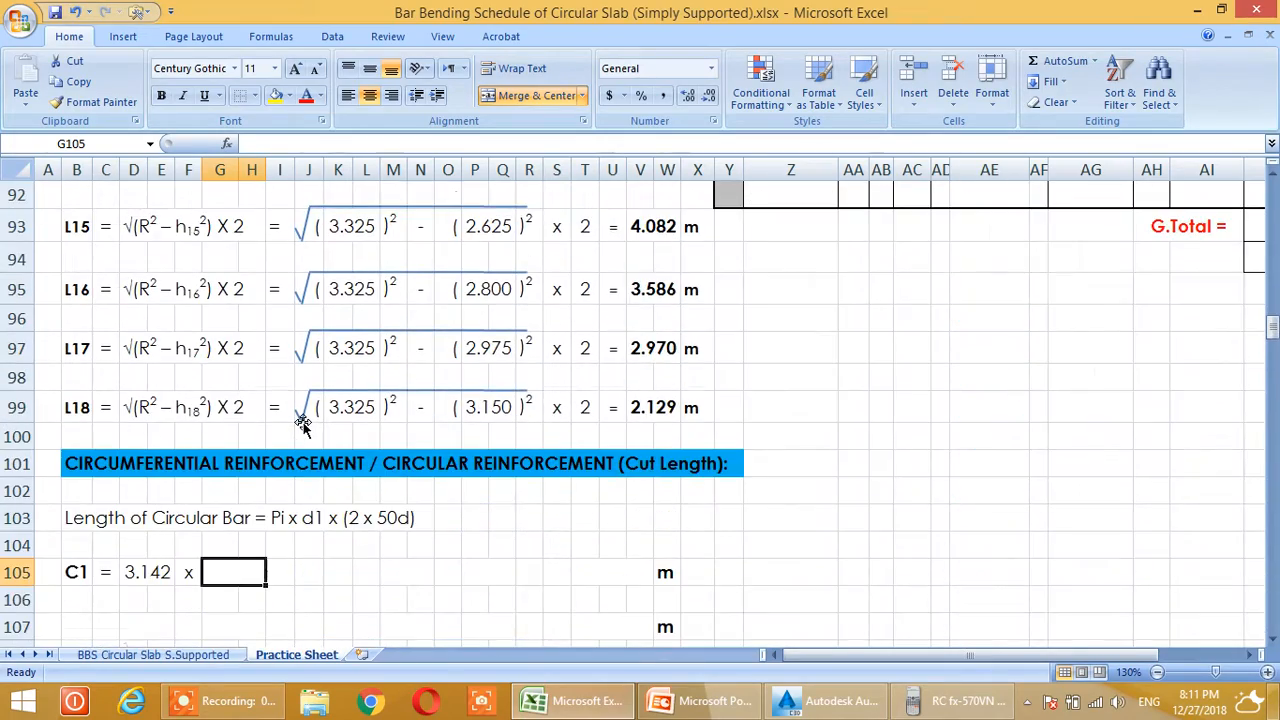
text(=)
scroll(305, 420, up, 20)
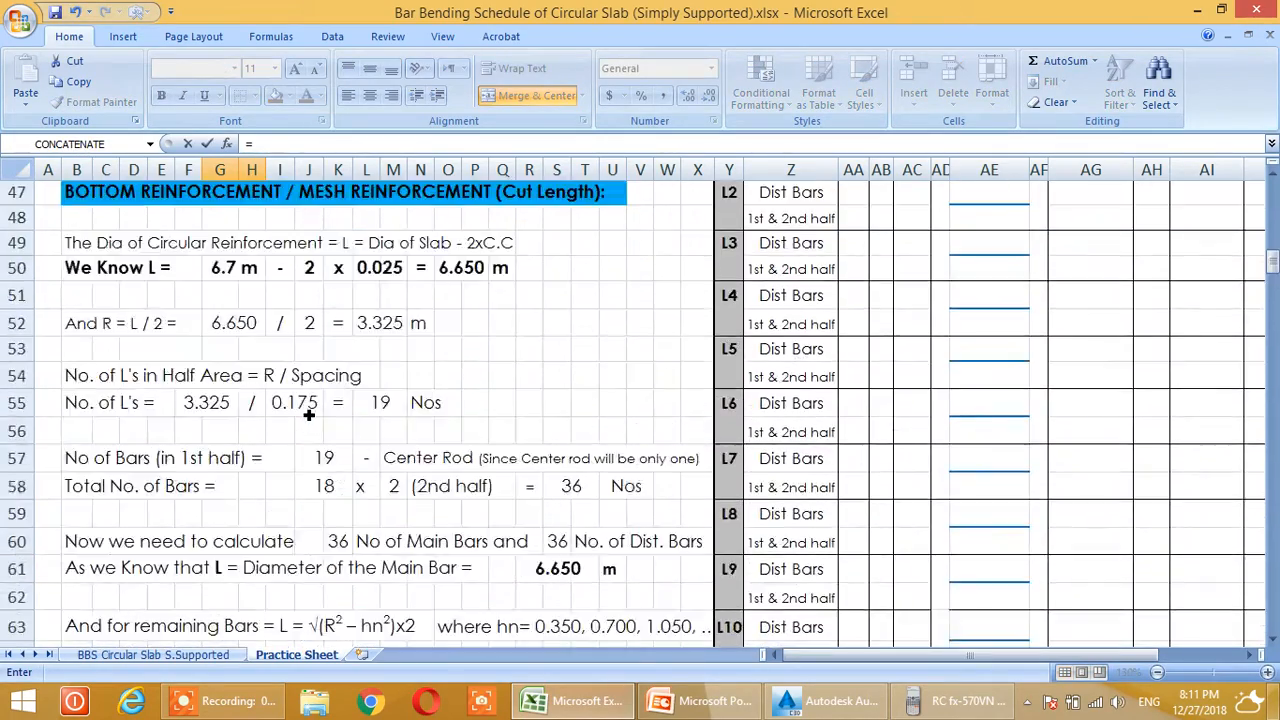
click(362, 372)
key(Return)
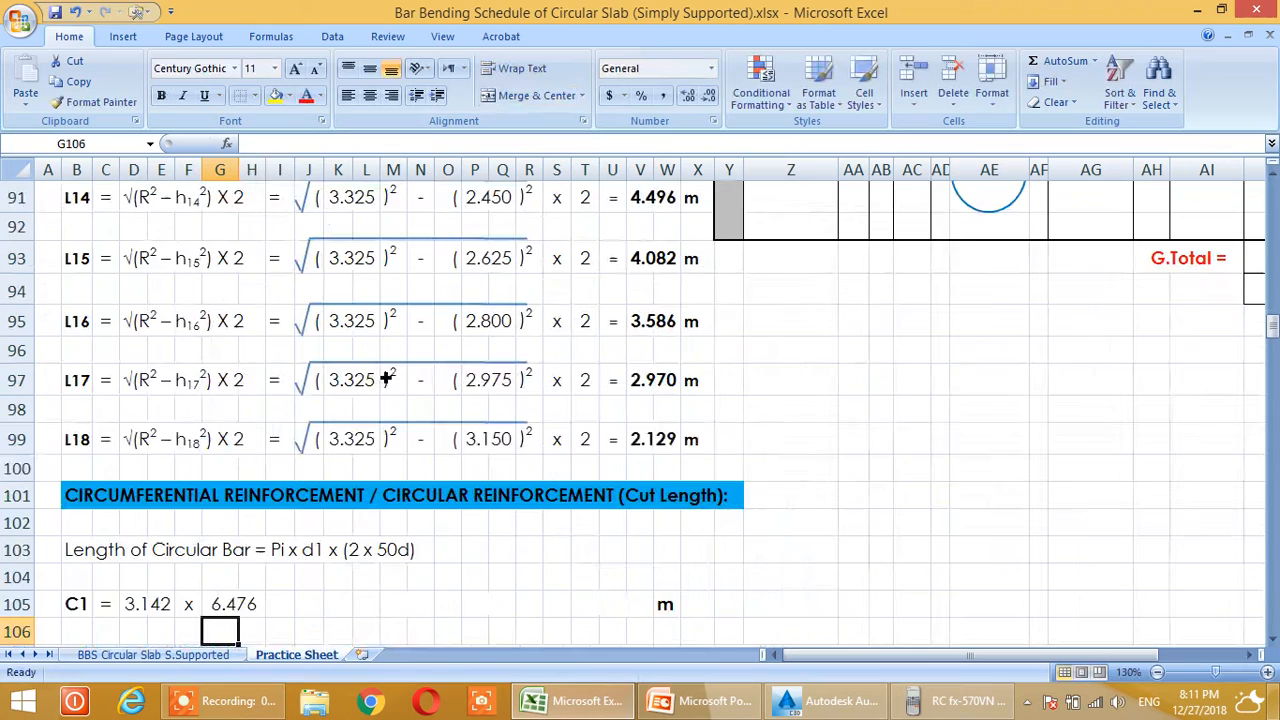
Continue the C1 expression across I105 to O105 with x ( 2 x 50 x, one element per cell
scroll(350, 376, down, 1)
click(282, 520)
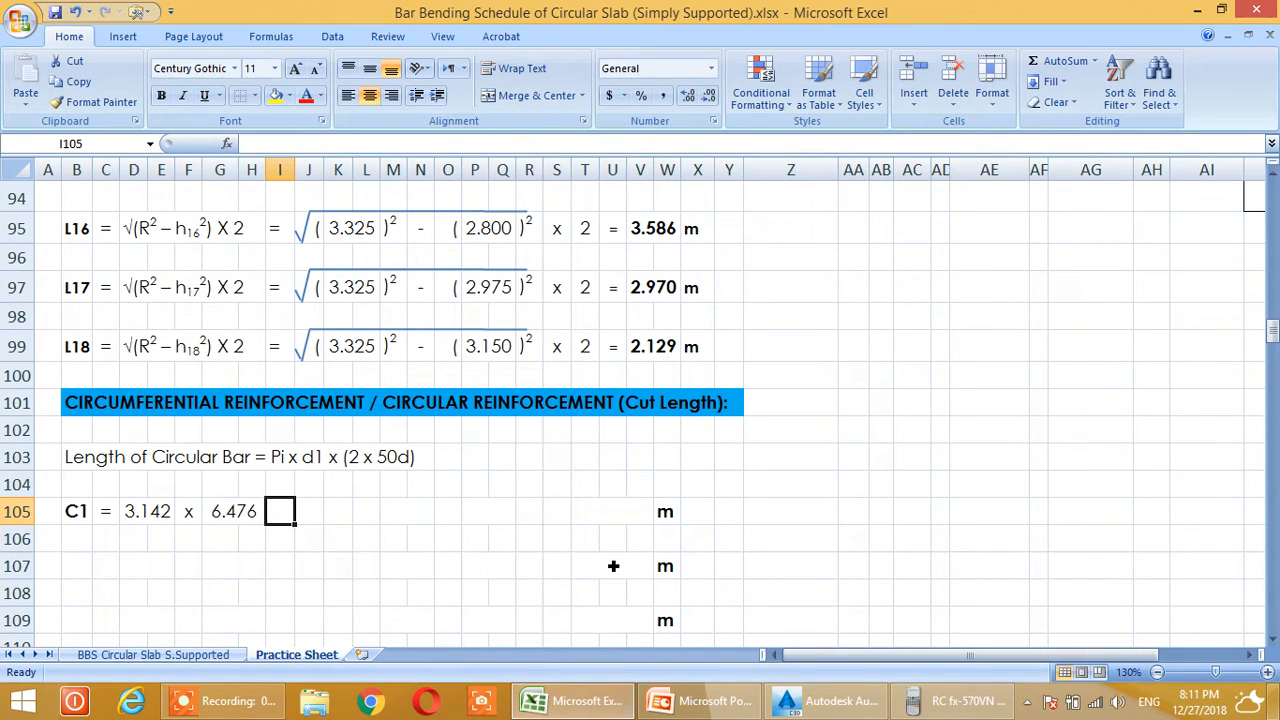
text(x)
key(Tab)
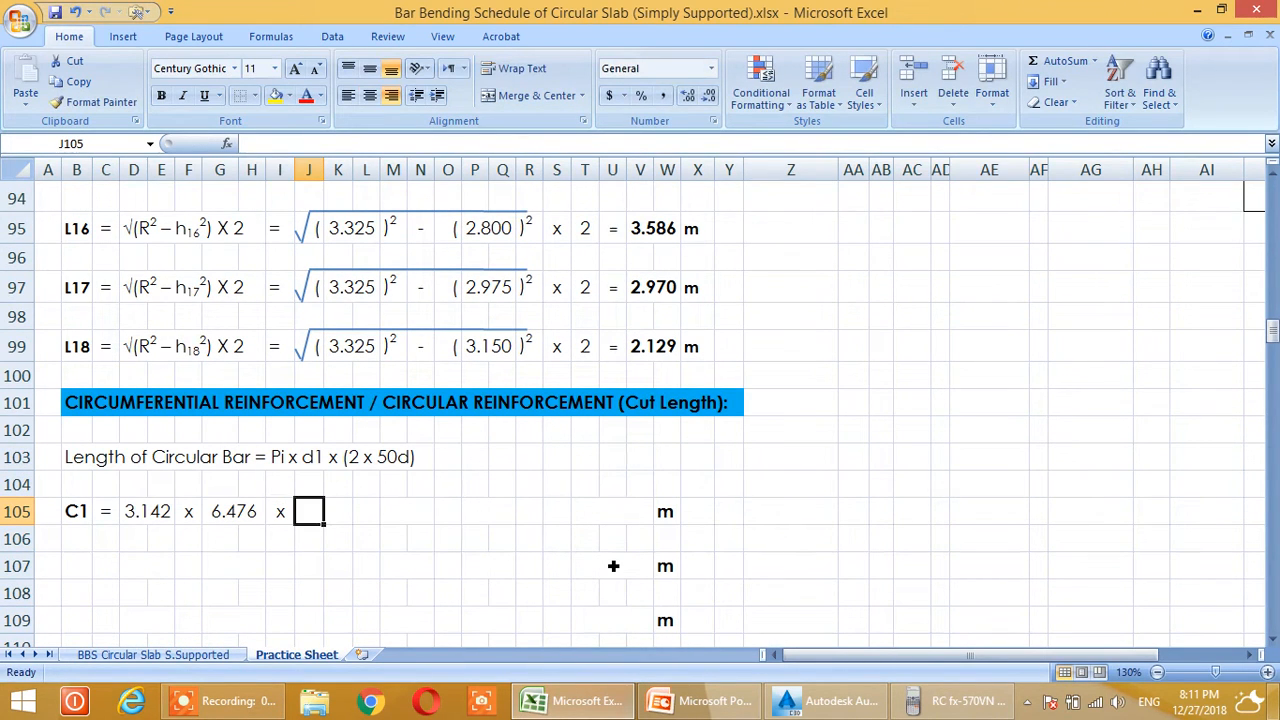
text(()
key(Tab)
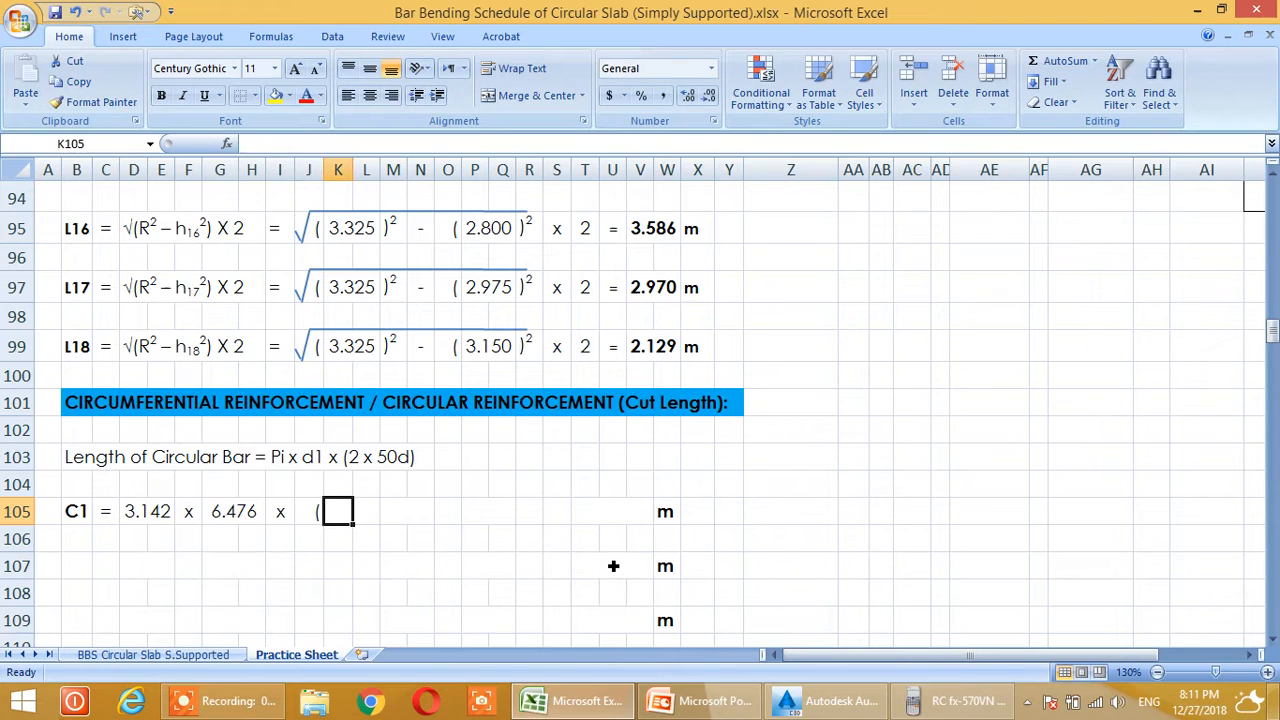
text(2)
key(Tab)
text(x)
key(Tab)
text(50)
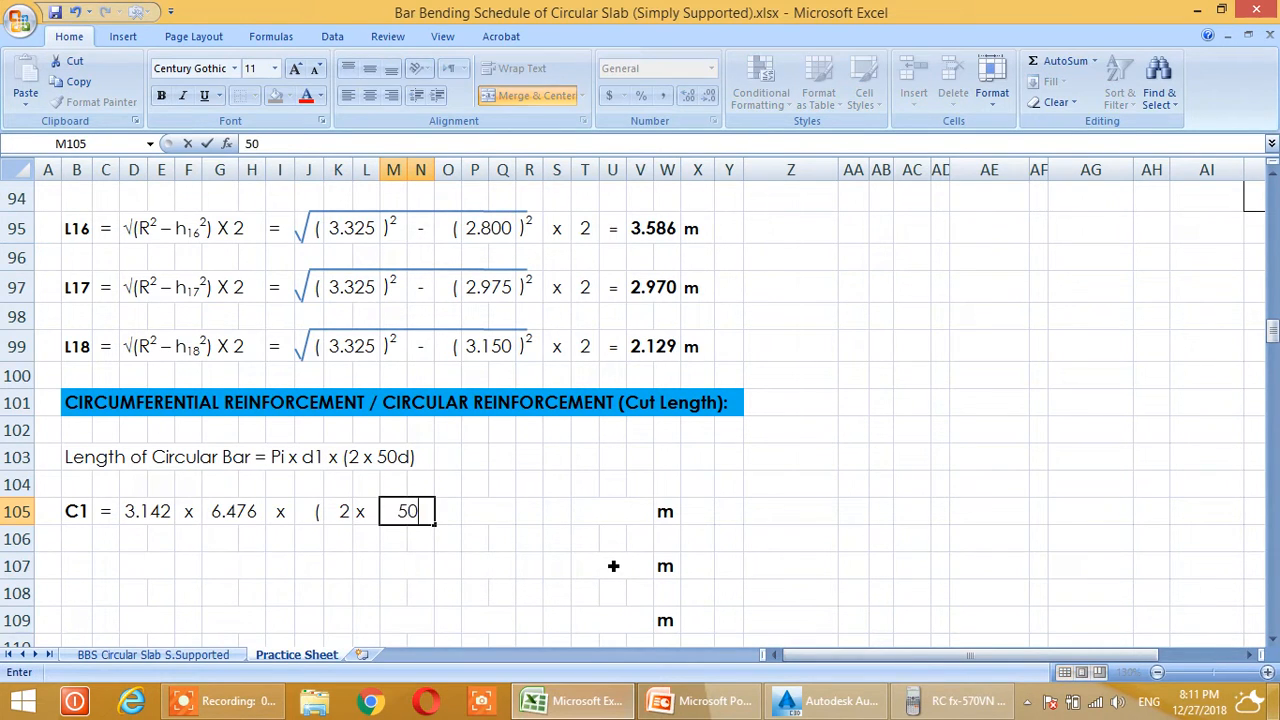
key(Tab)
text(x)
key(Tab)
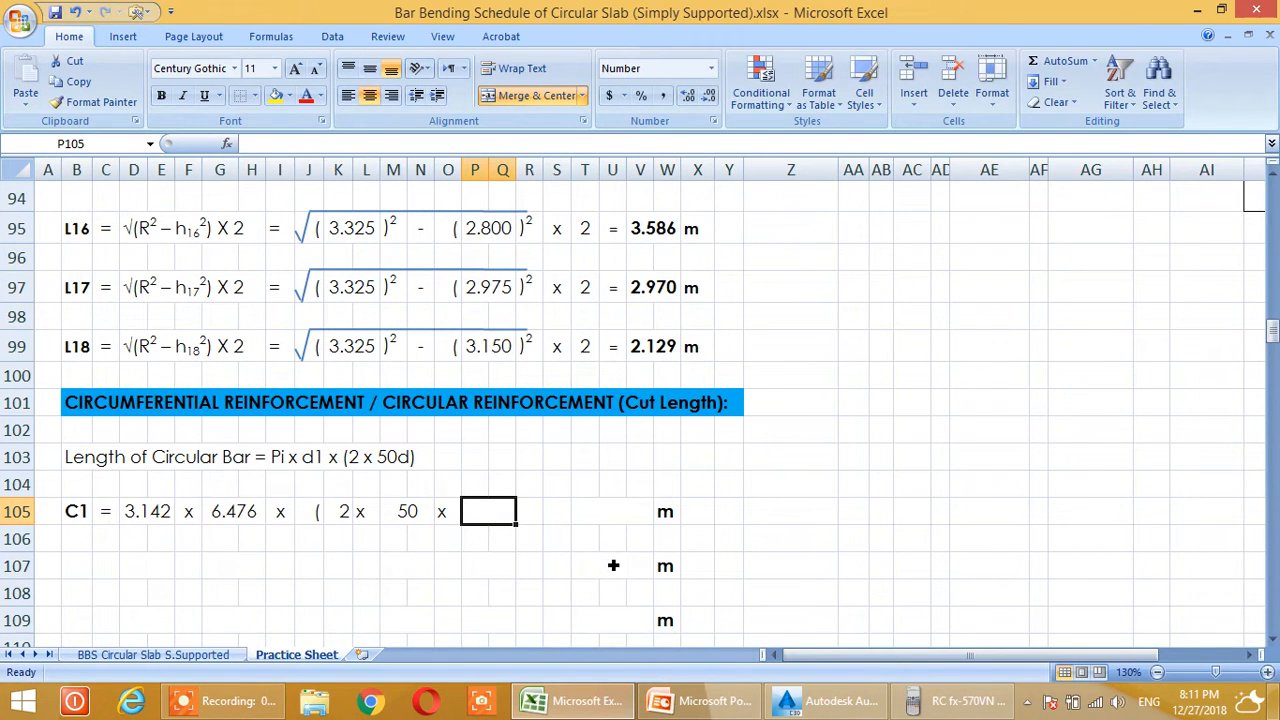
Set the bar diameter in P105 in metres with the formula =B33/1000, taken from the nominal reinforcement note
scroll(343, 450, up, 14)
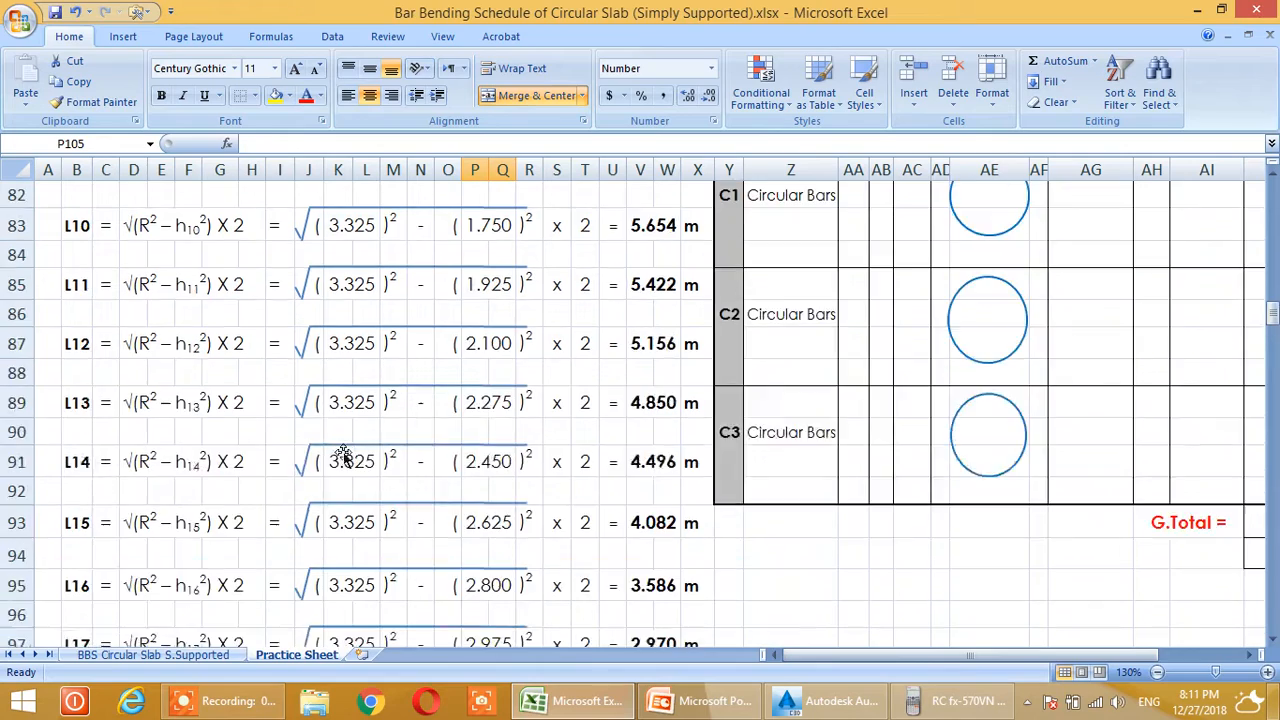
scroll(341, 449, up, 9)
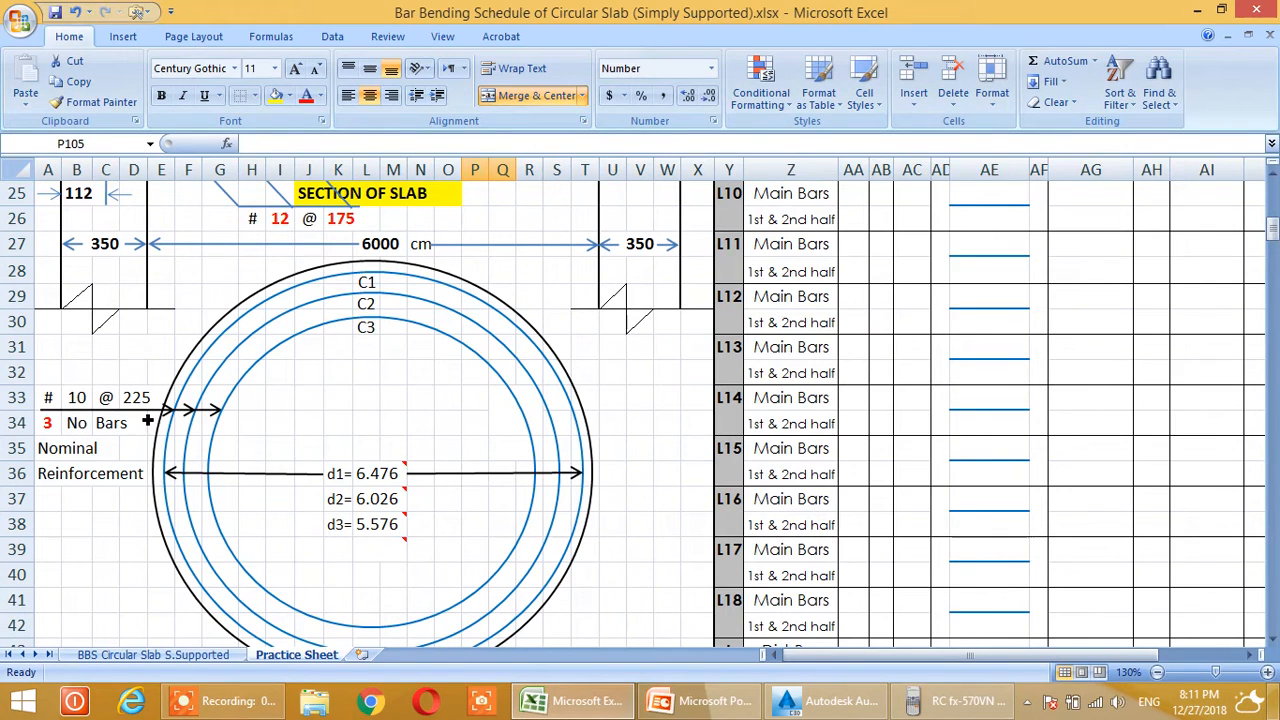
scroll(300, 440, down, 5)
scroll(300, 440, down, 20)
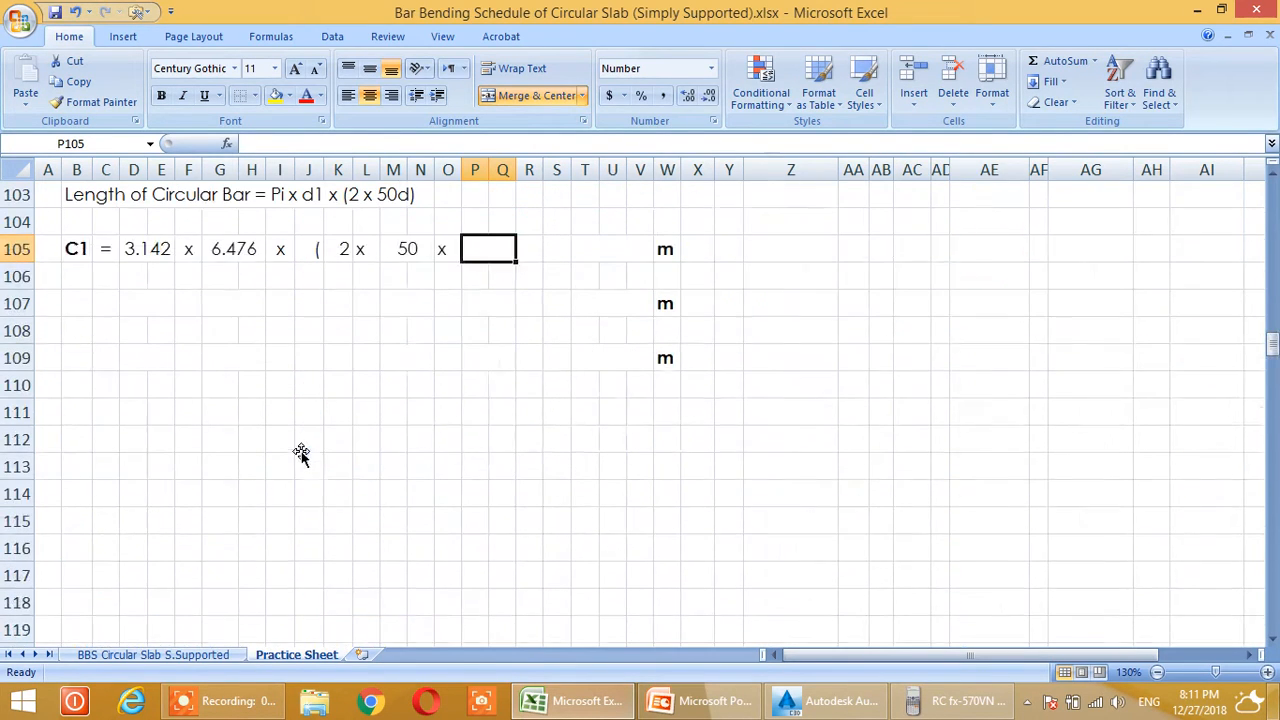
text(=)
scroll(299, 448, up, 20)
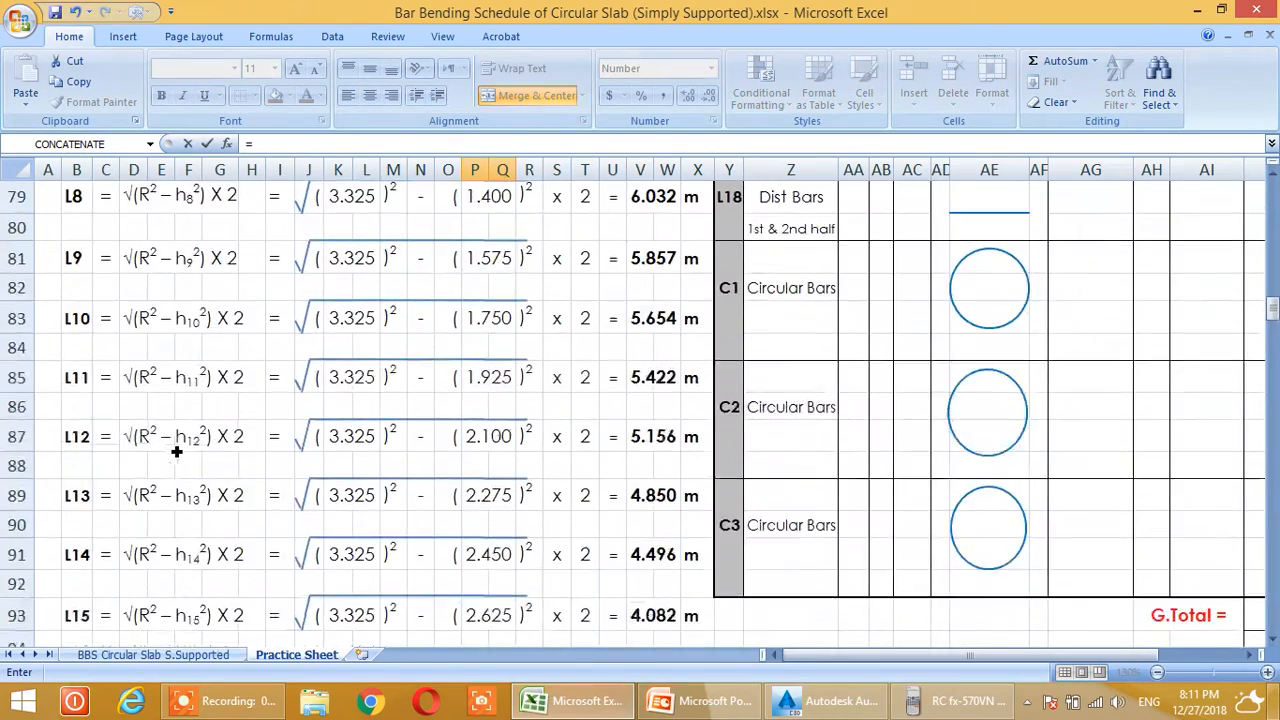
scroll(175, 450, up, 3)
click(90, 322)
text(/1)
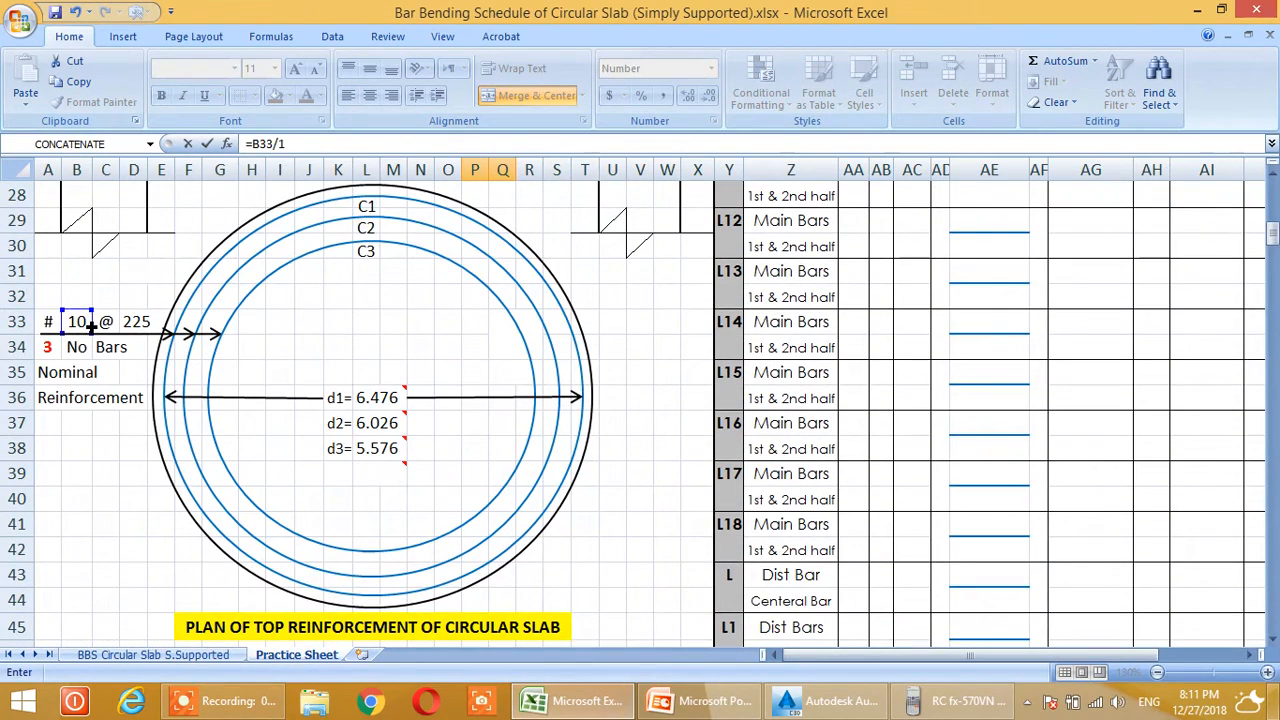
text(000)
key(Return)
Complete the C1 expression with a closing bracket in R105 and an equals sign in S105, and select the result cell T105
scroll(160, 347, down, 2)
click(532, 424)
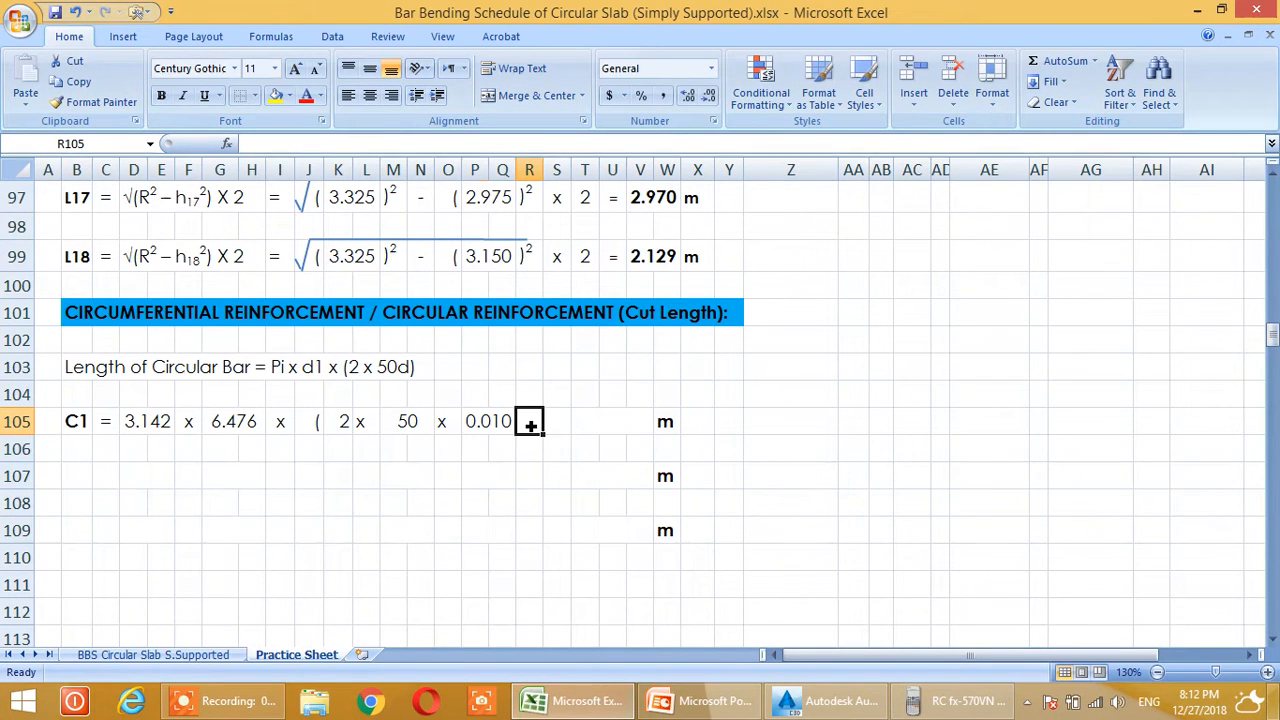
text())
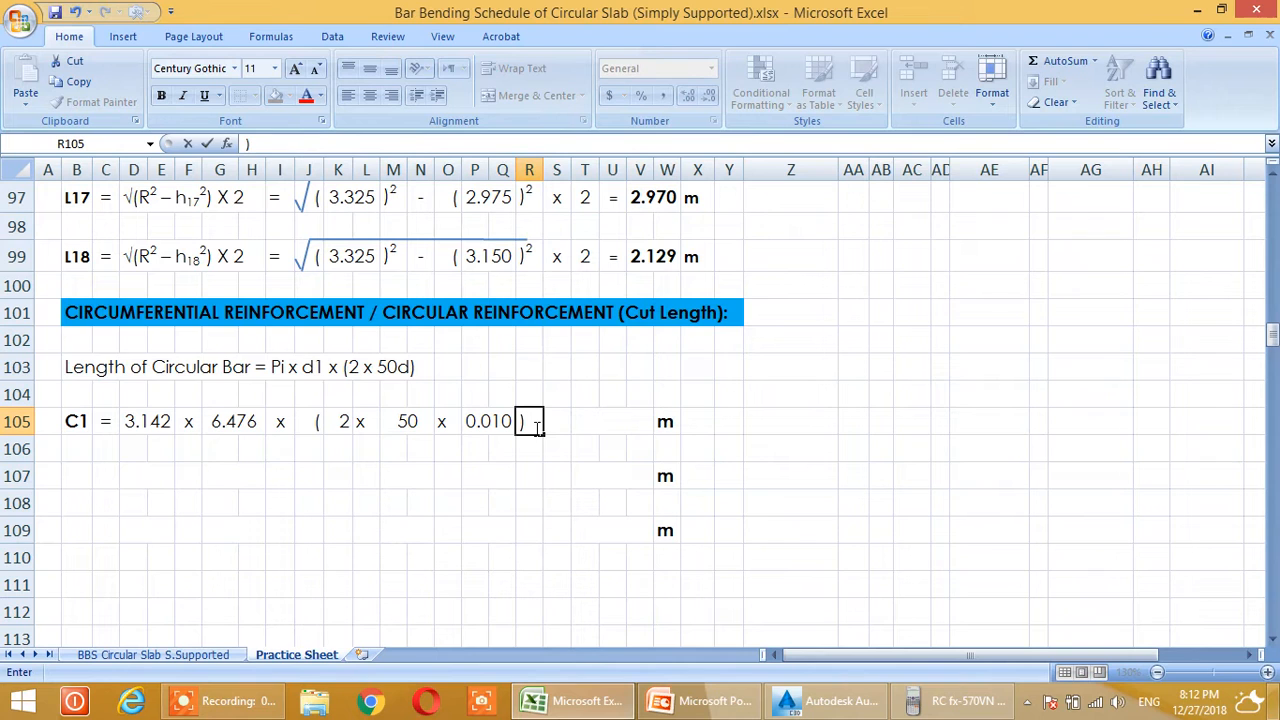
click(569, 426)
text(=)
key(Return)
click(596, 427)
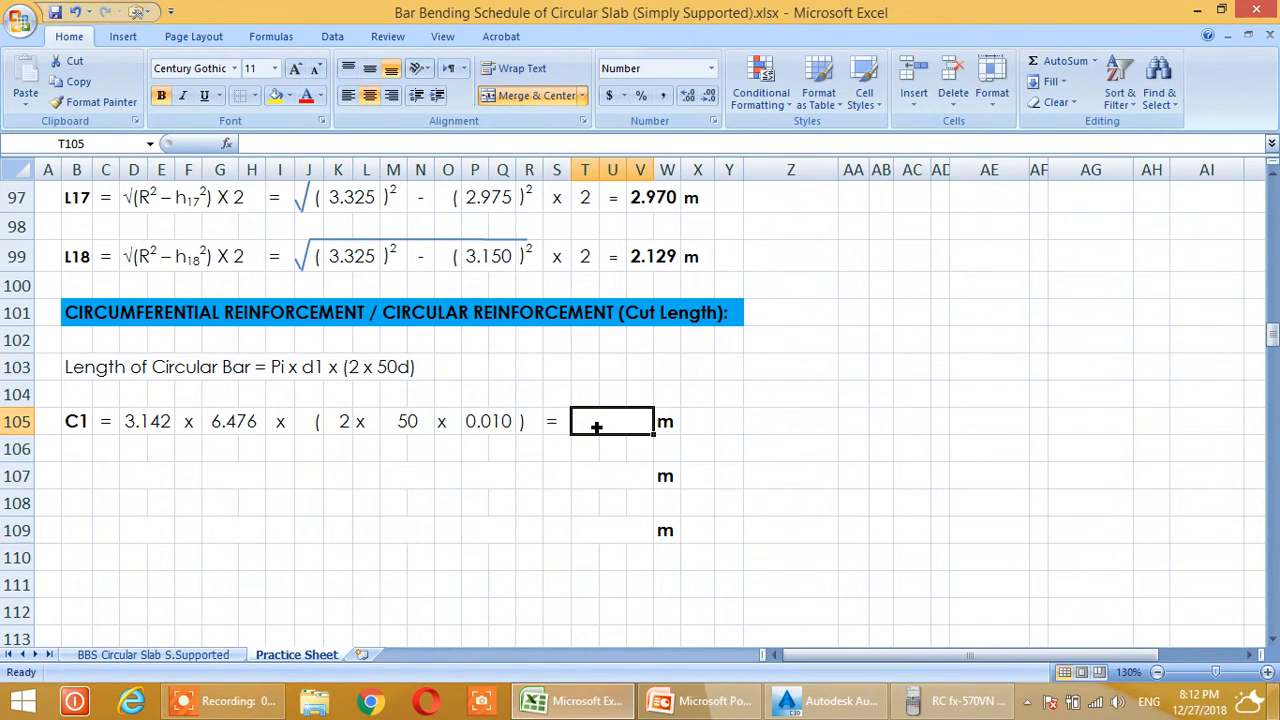
Calculate the C1 cut length in T105 with the formula =D105*G105*K105*M105*P105
text(=)
click(163, 428)
text(*)
click(222, 422)
text(*)
click(343, 422)
text(*)
click(408, 423)
text(*)
click(474, 427)
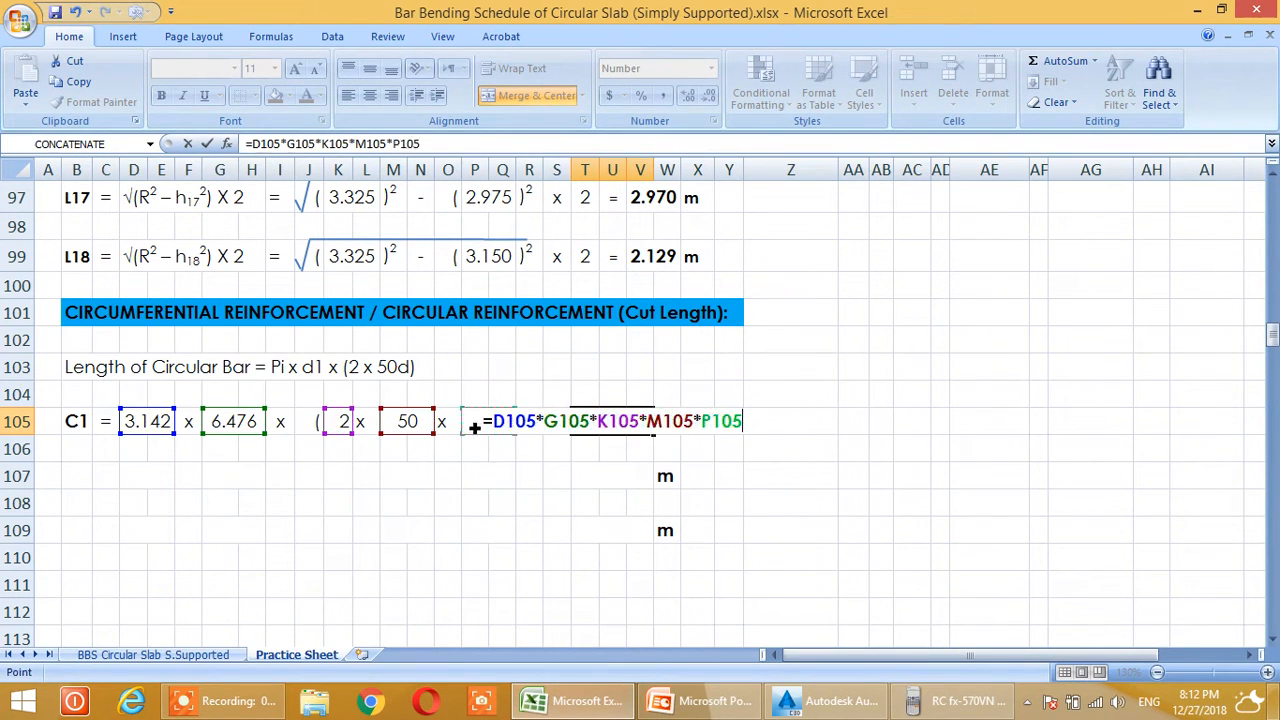
key(Return)
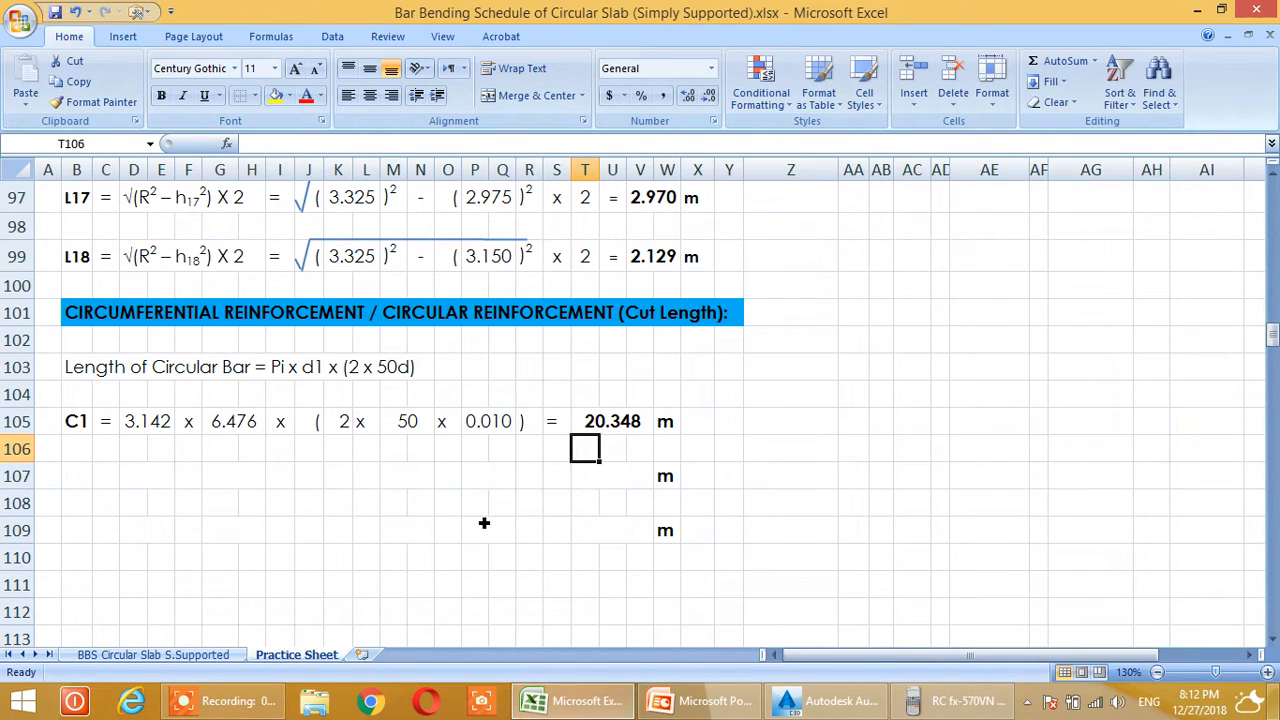
Check the C1 length by computing 3.142×6.476 in the calculator emulator, and close the emulator
click(150, 425)
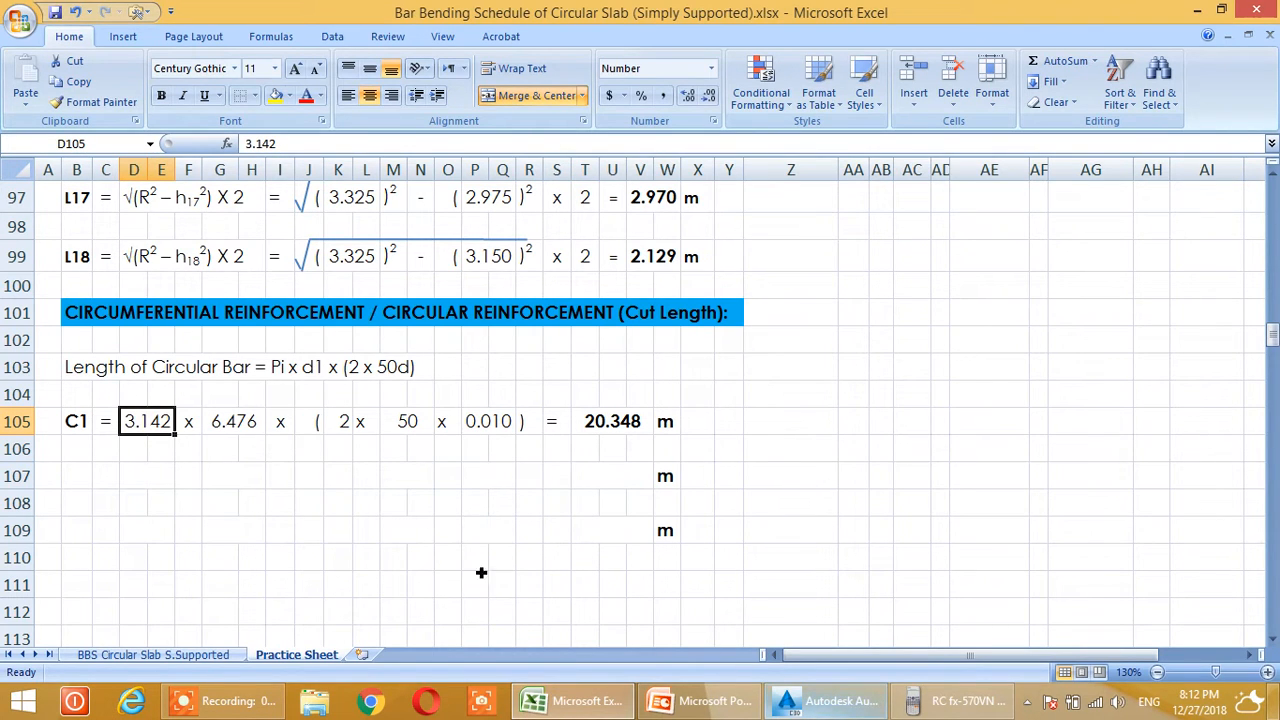
mouse_move(920, 708)
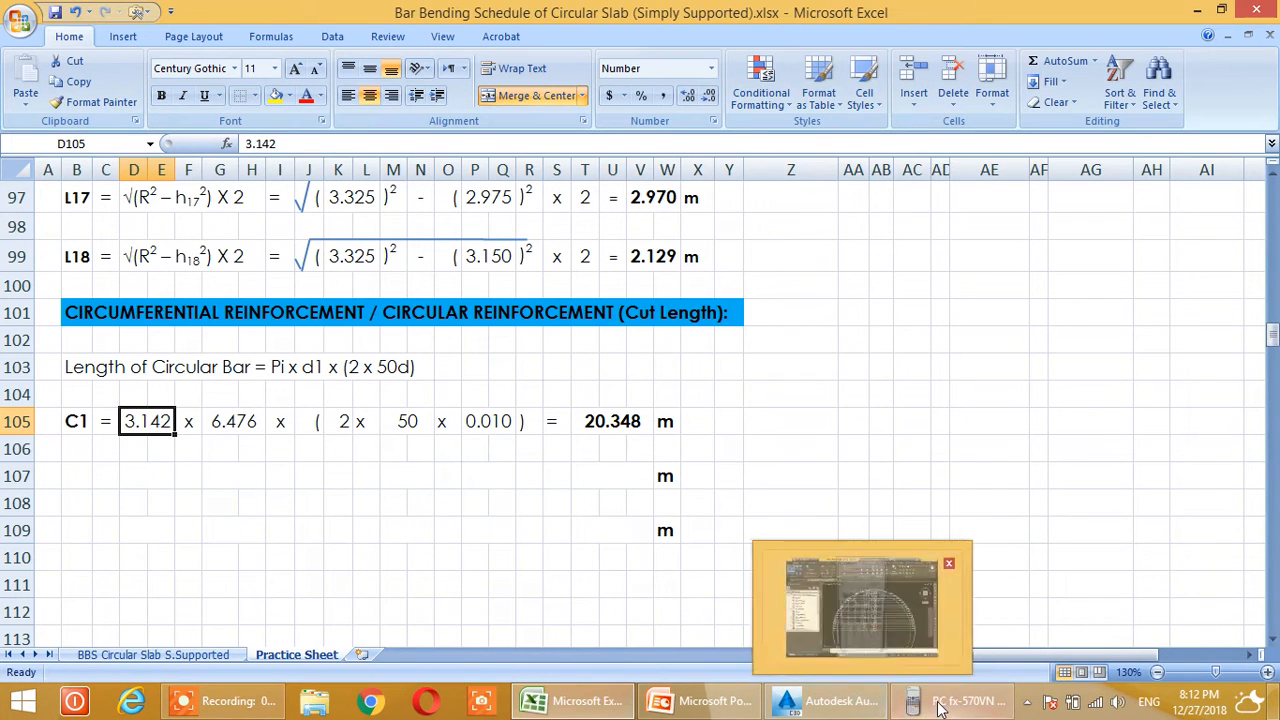
click(940, 708)
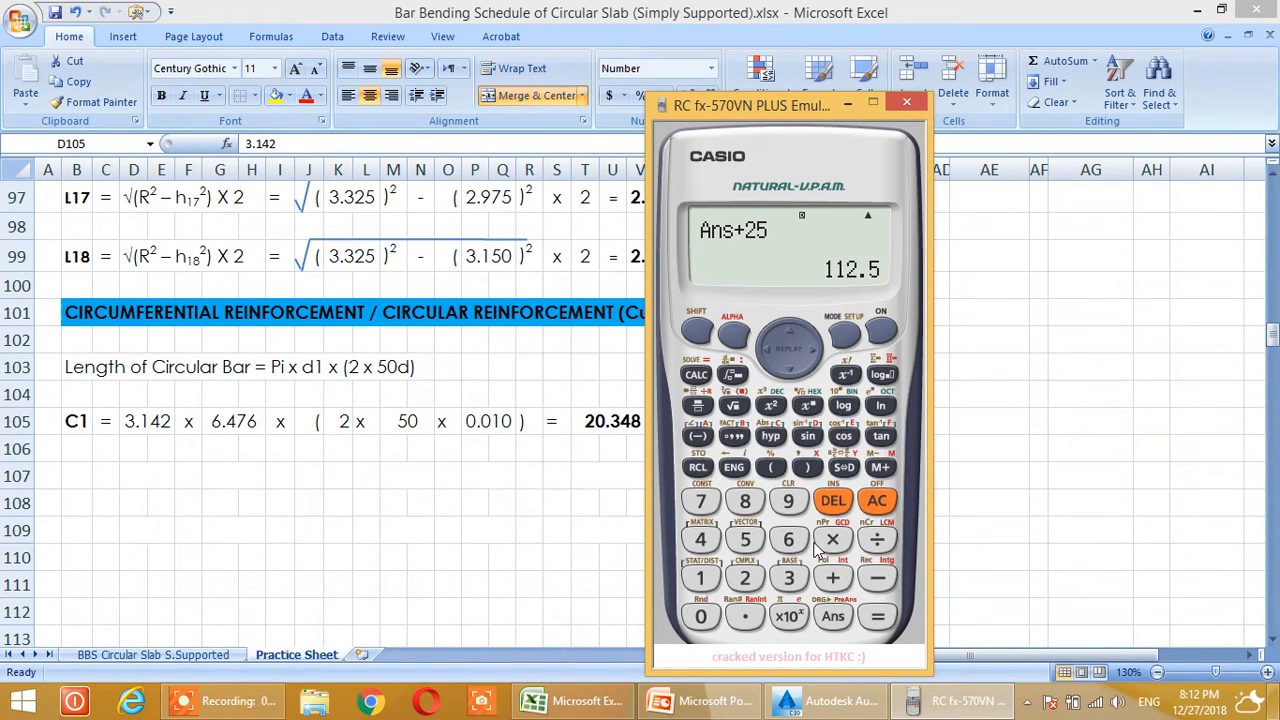
key(Escape)
text(3.142)
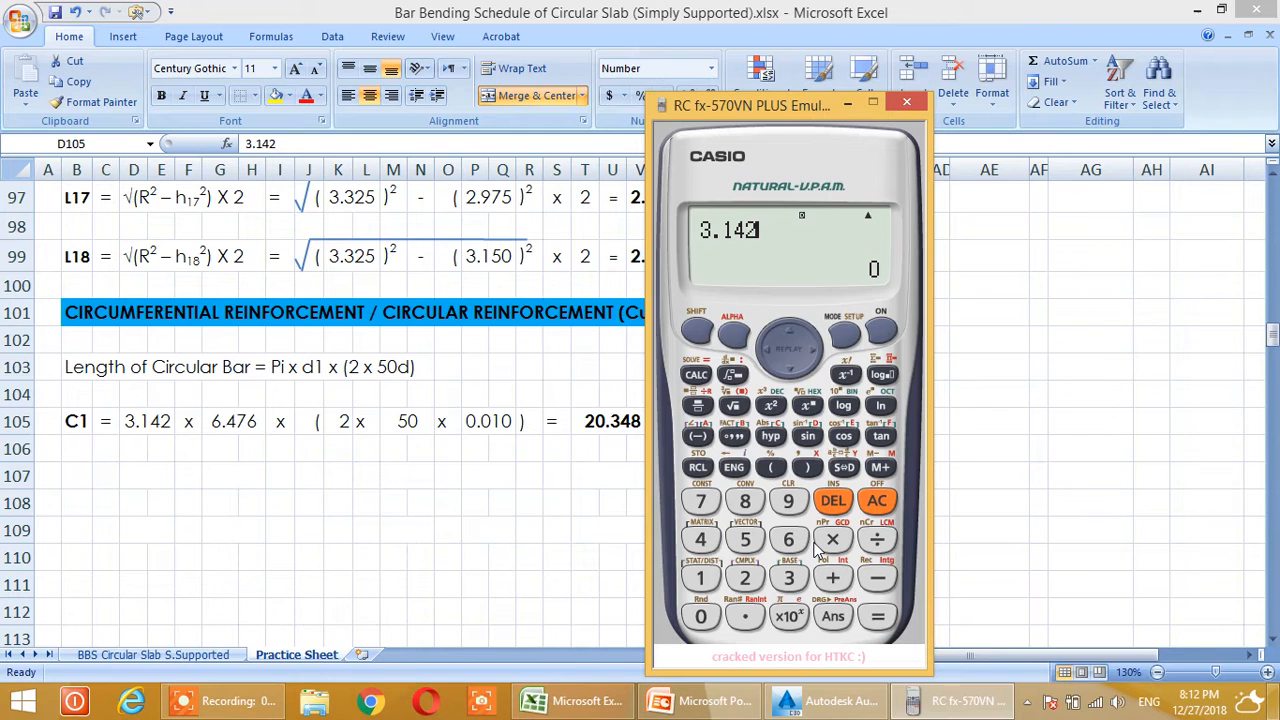
click(816, 546)
text(6.476)
key(Return)
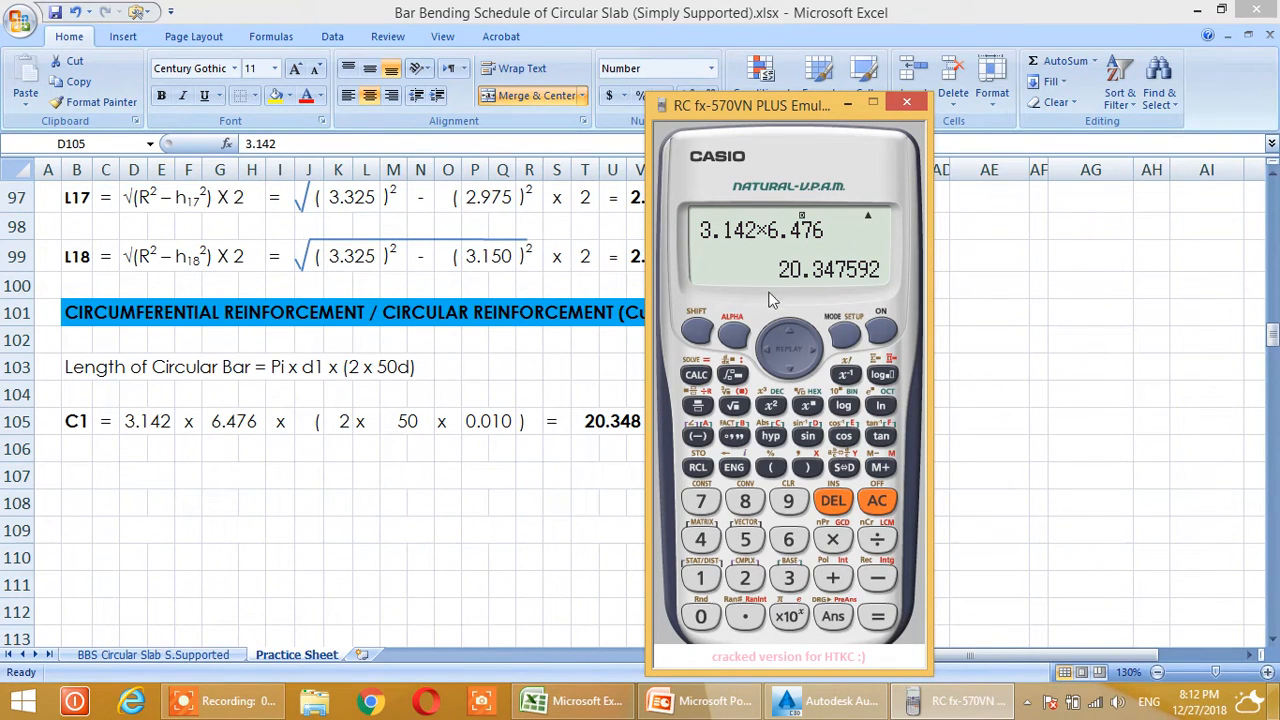
click(909, 104)
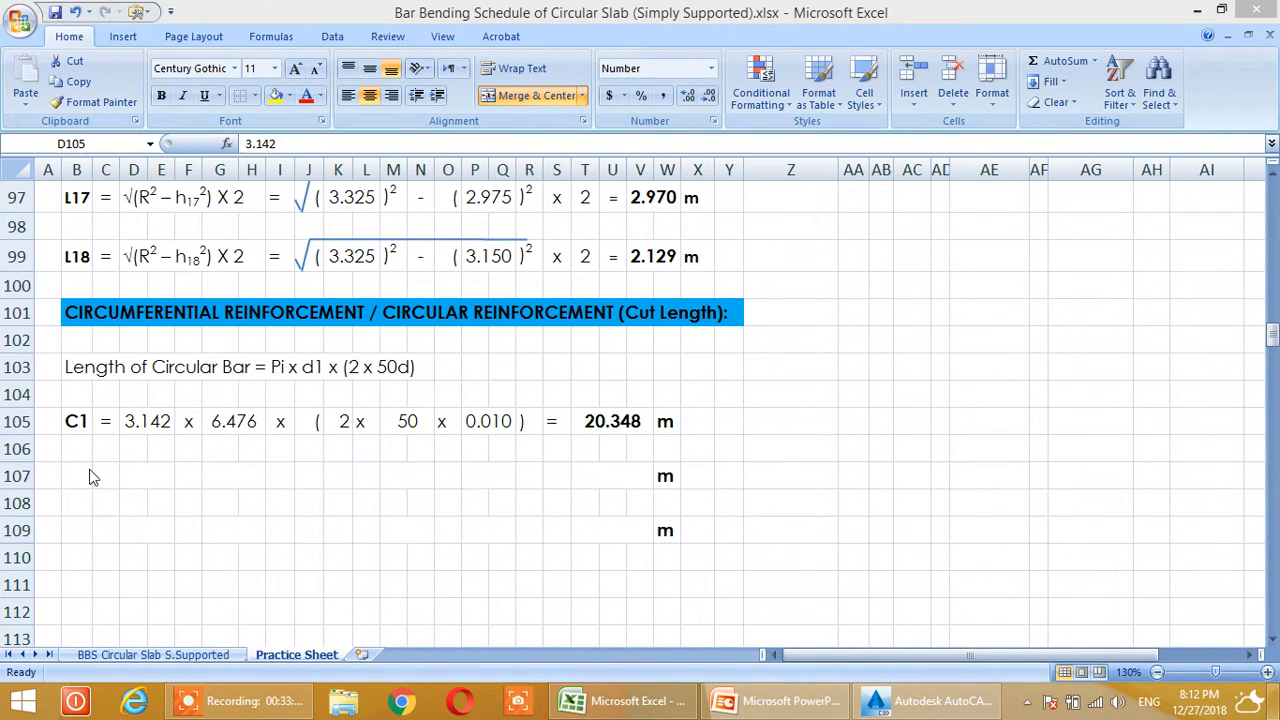
Copy the C1 calculation in B105:V105 to row 107 and relabel the copy as C2
drag(72, 423, 644, 424)
key(ctrl+c)
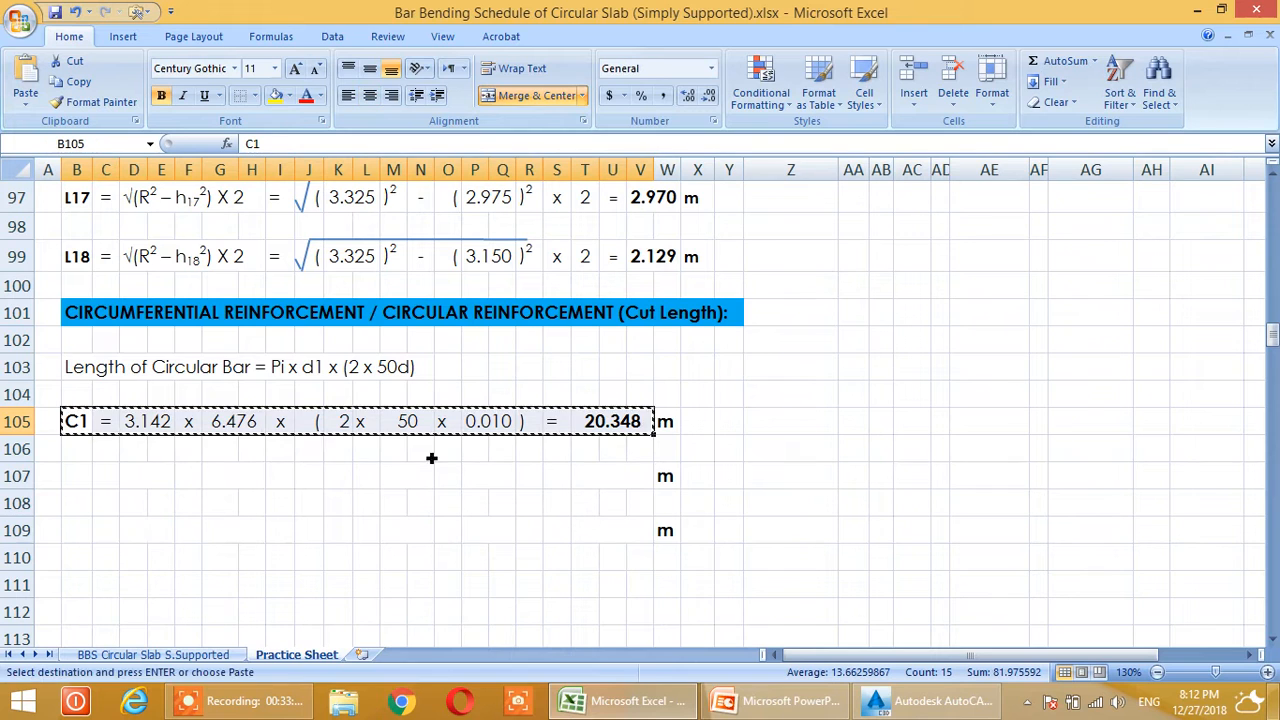
click(80, 478)
key(ctrl+v)
key(Escape)
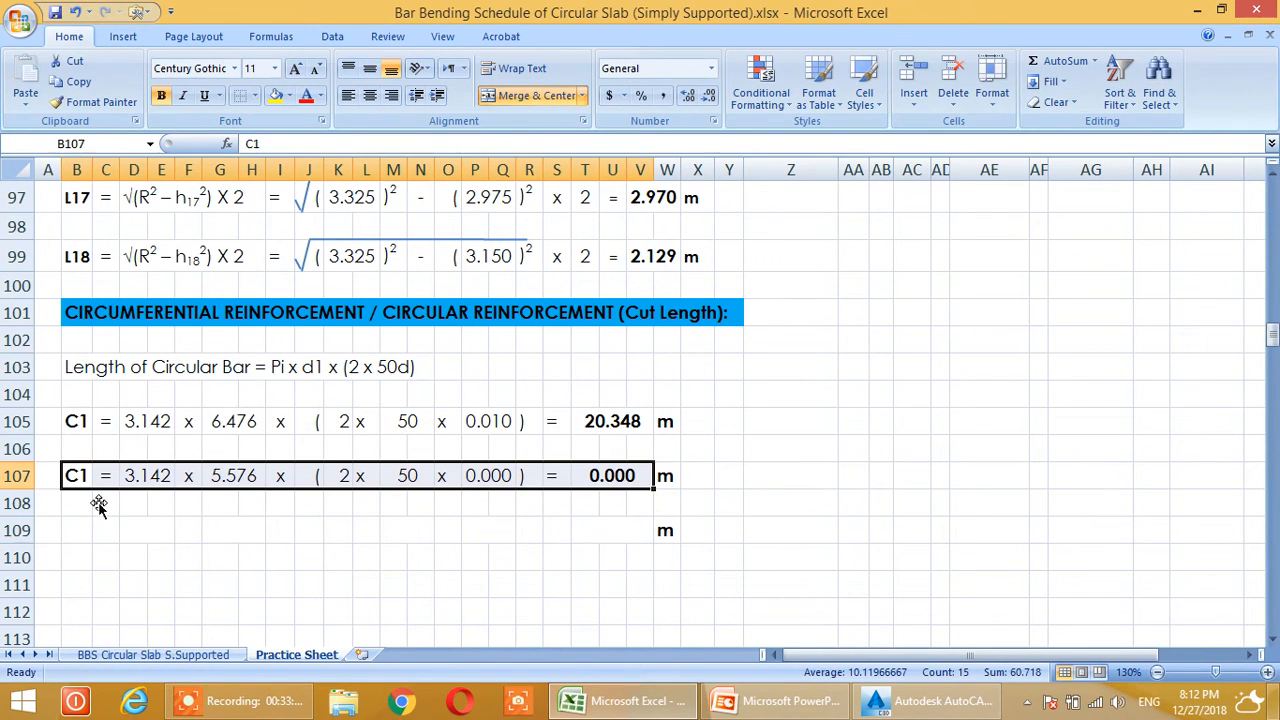
click(85, 480)
text(C)
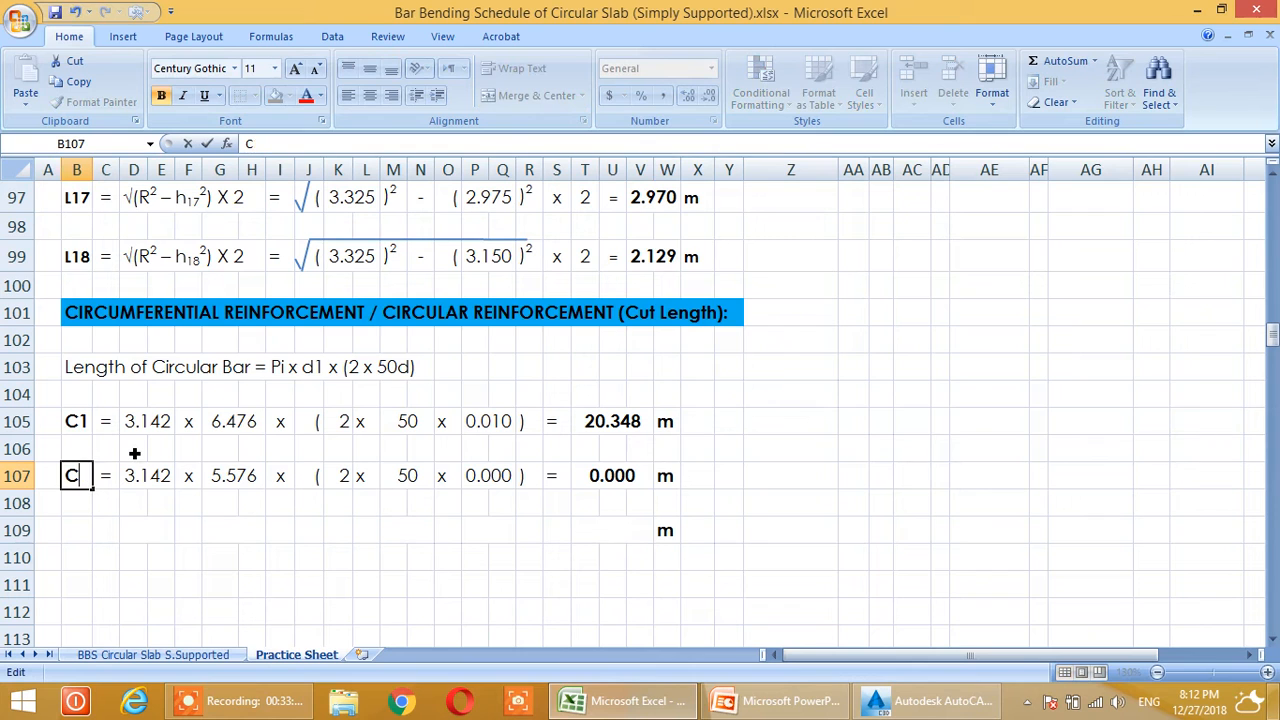
text(2)
key(Return)
click(286, 555)
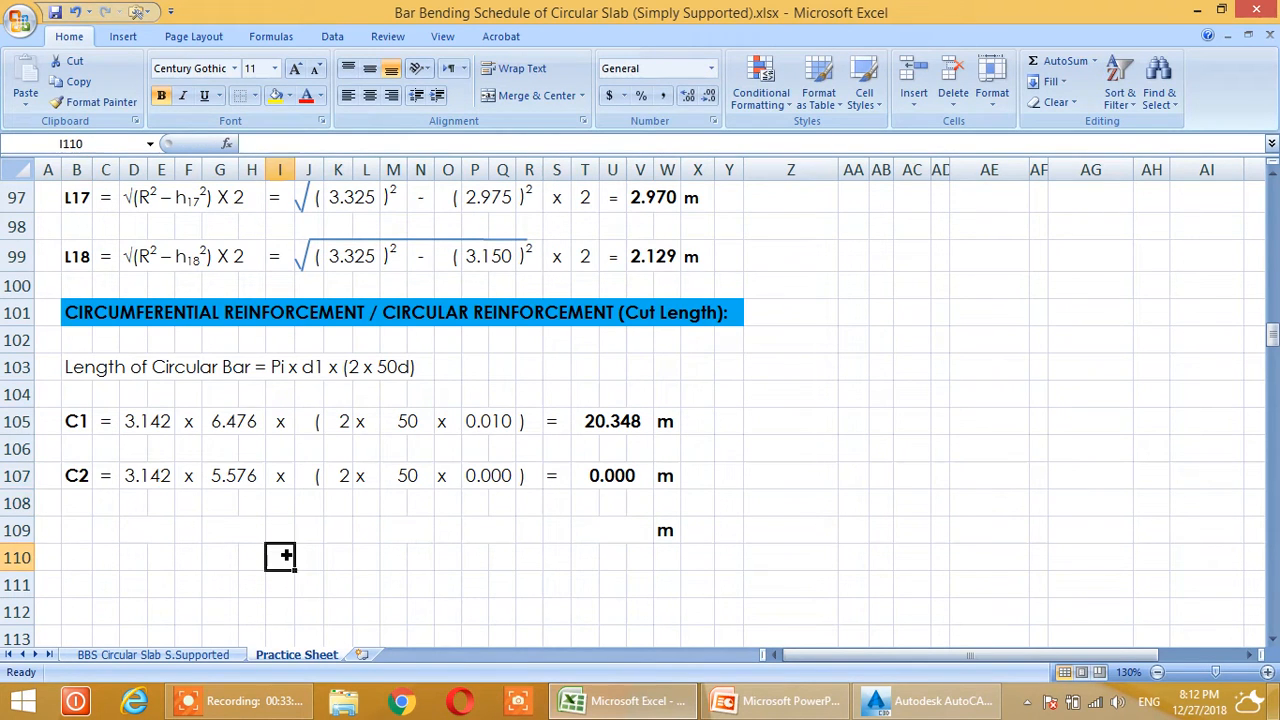
Link the C2 diameter in G107 to the d2 value in L37 of the top reinforcement plan
click(229, 475)
text(=)
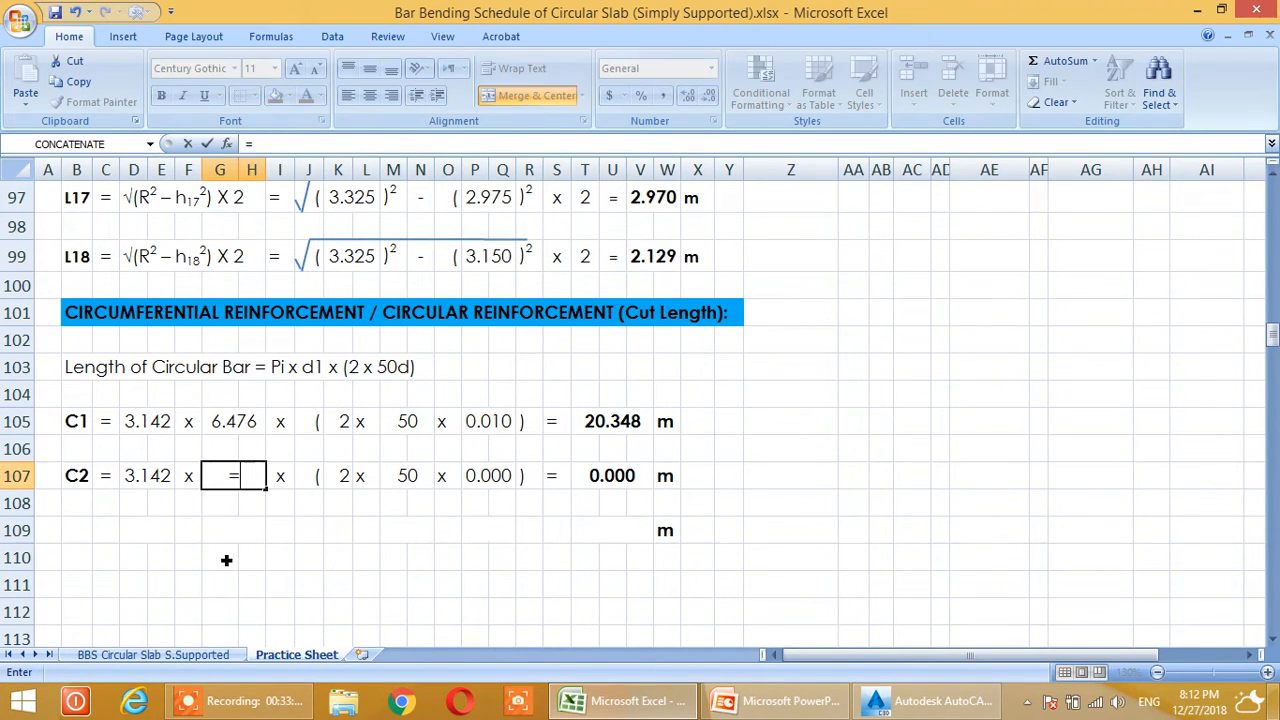
scroll(345, 518, up, 6)
scroll(345, 518, up, 18)
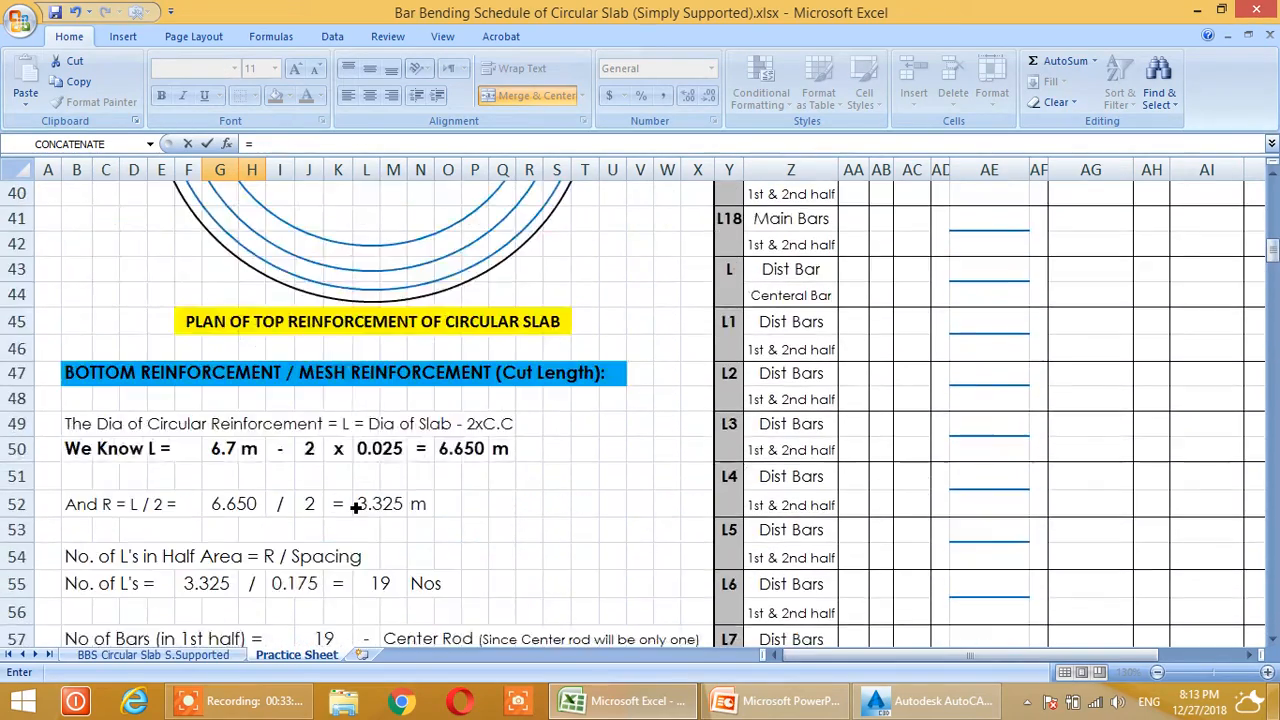
click(378, 500)
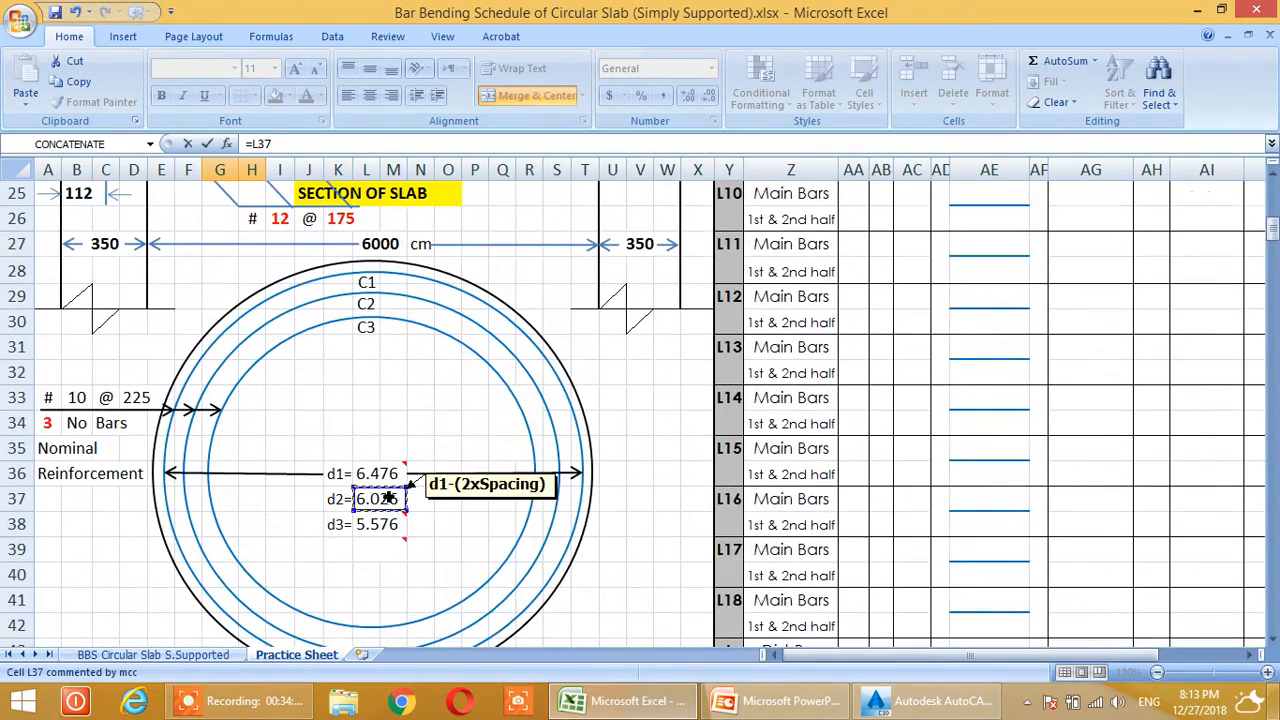
key(Return)
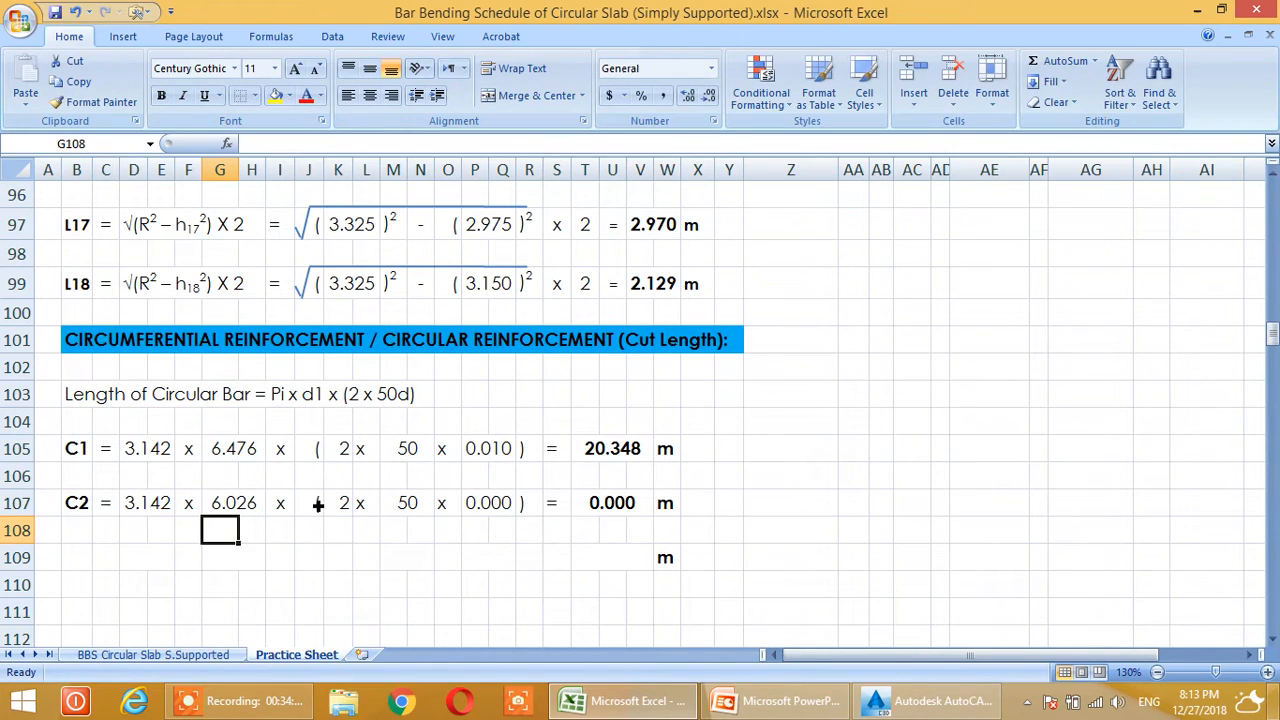
Link the C2 bar diameter in P107 to the C1 bar diameter with the formula =P105
click(493, 510)
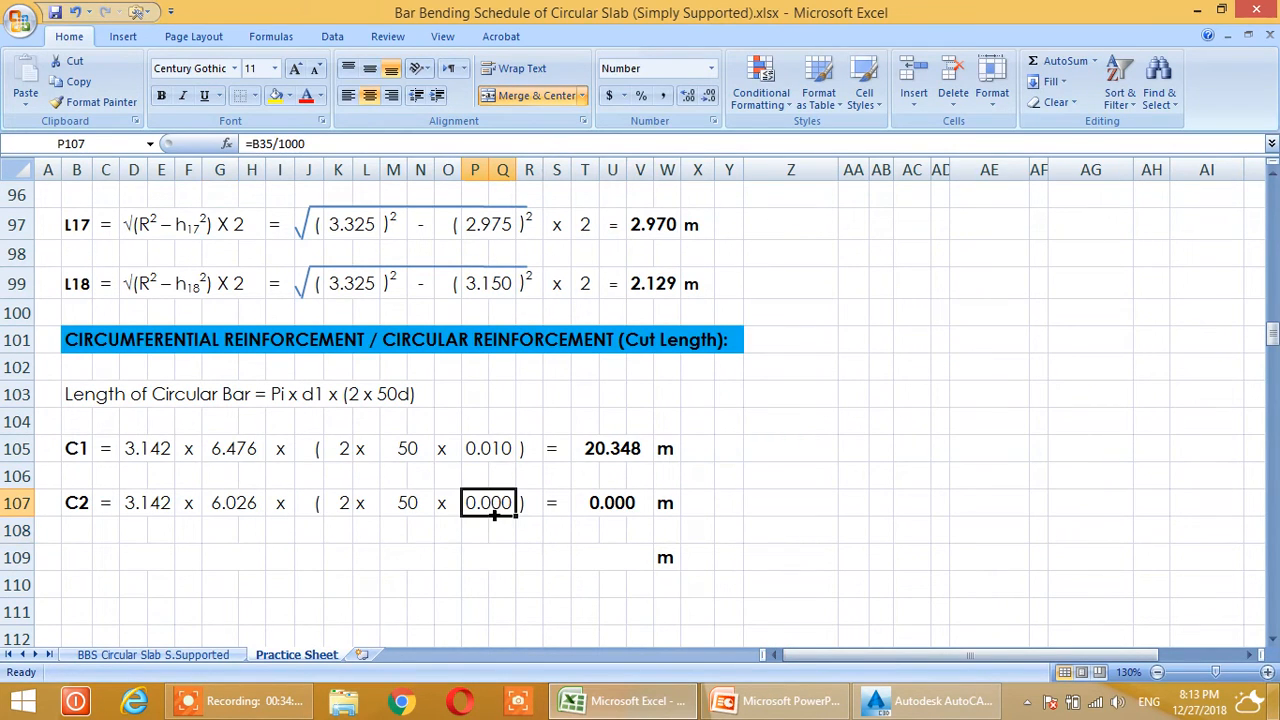
text(=)
click(490, 450)
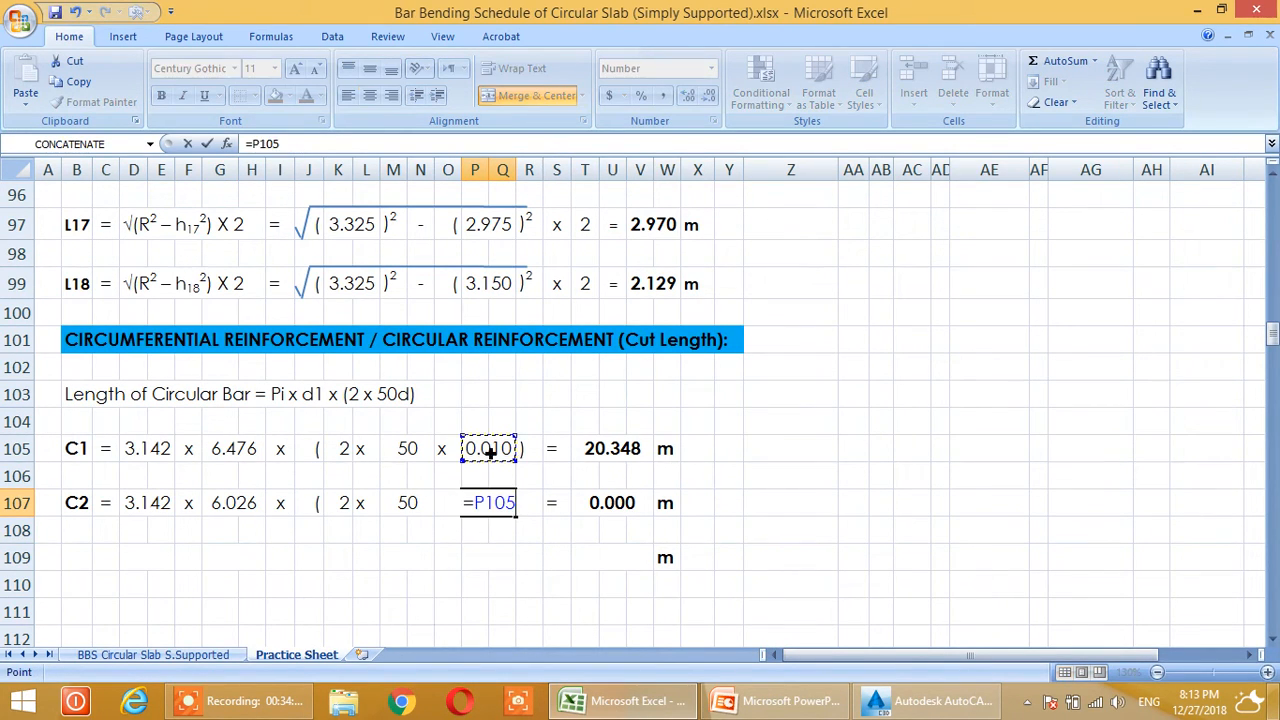
key(Return)
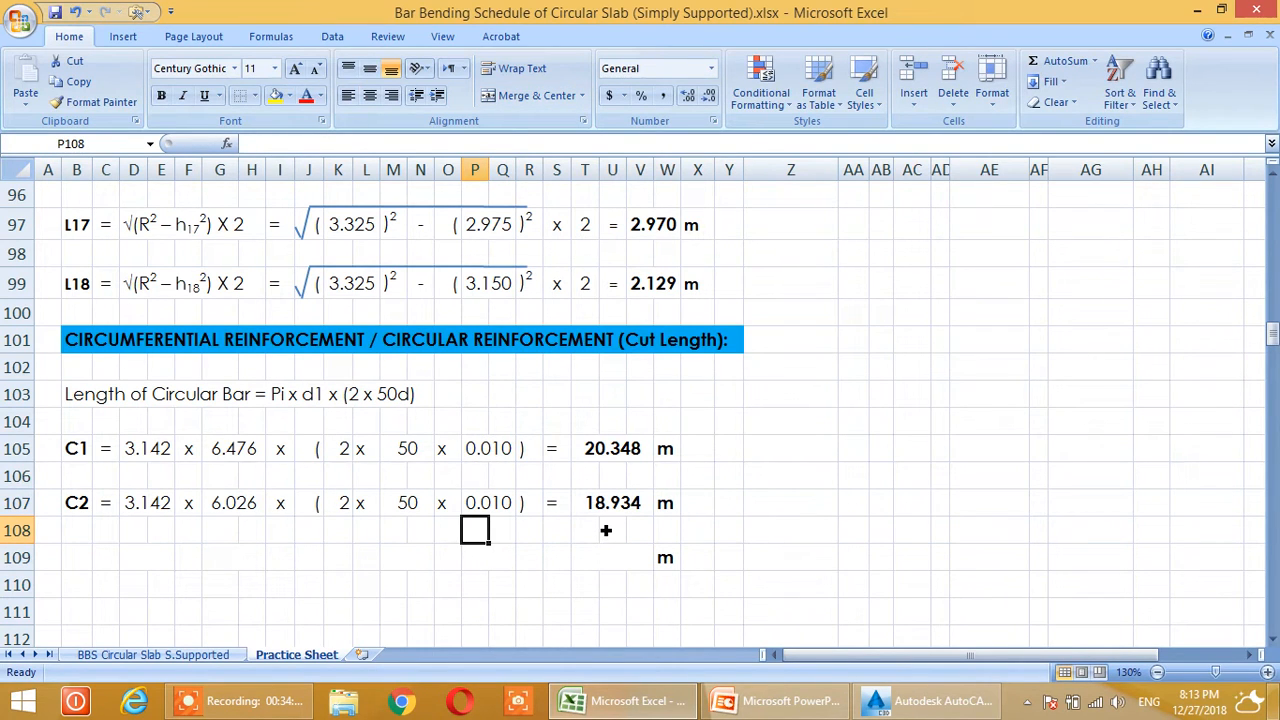
Copy the C2 calculation row to row 109 and relabel the copy as C3
drag(86, 503, 646, 510)
key(ctrl+c)
click(71, 557)
key(ctrl+v)
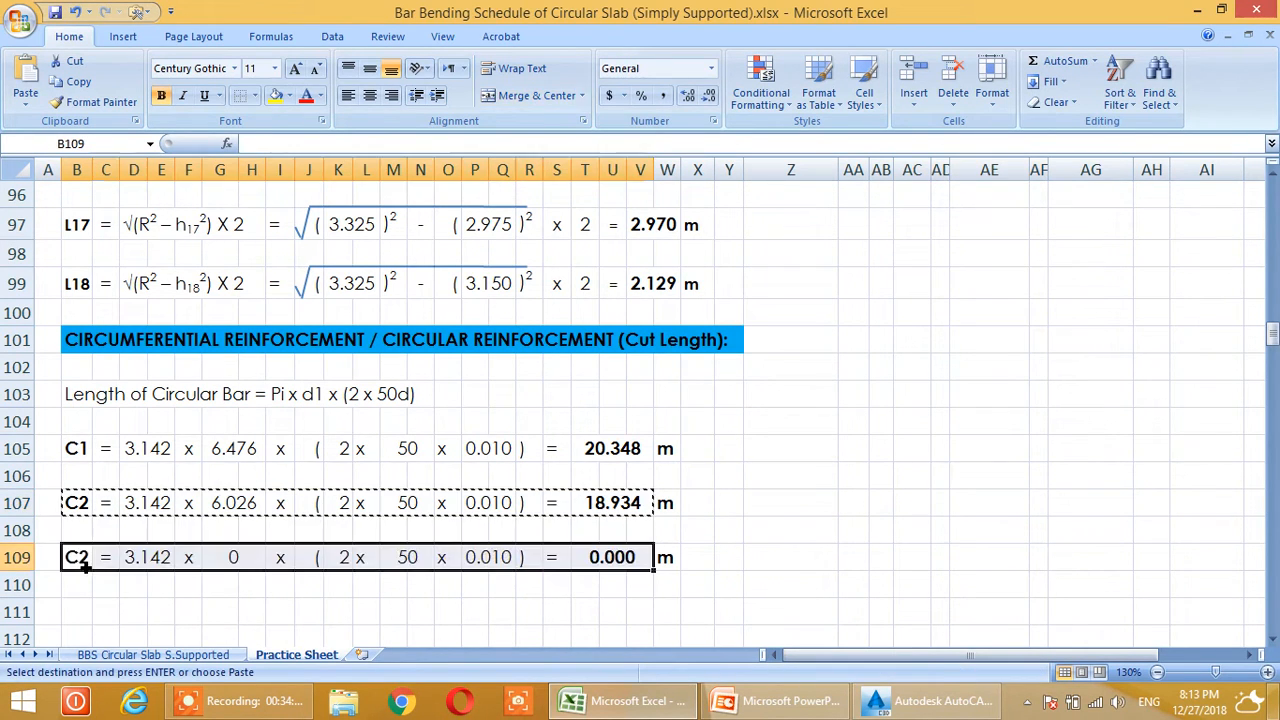
key(Escape)
click(90, 563)
key(Right)
key(Right)
click(90, 563)
text(C)
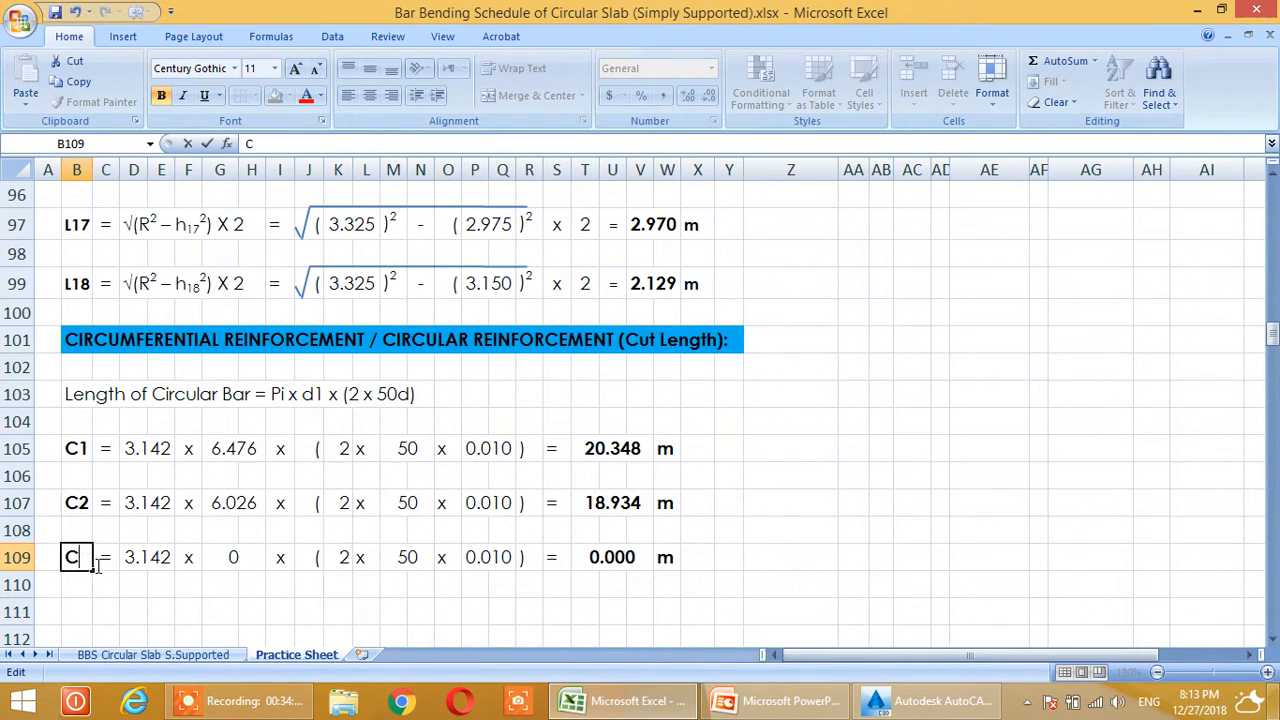
text(3)
key(Return)
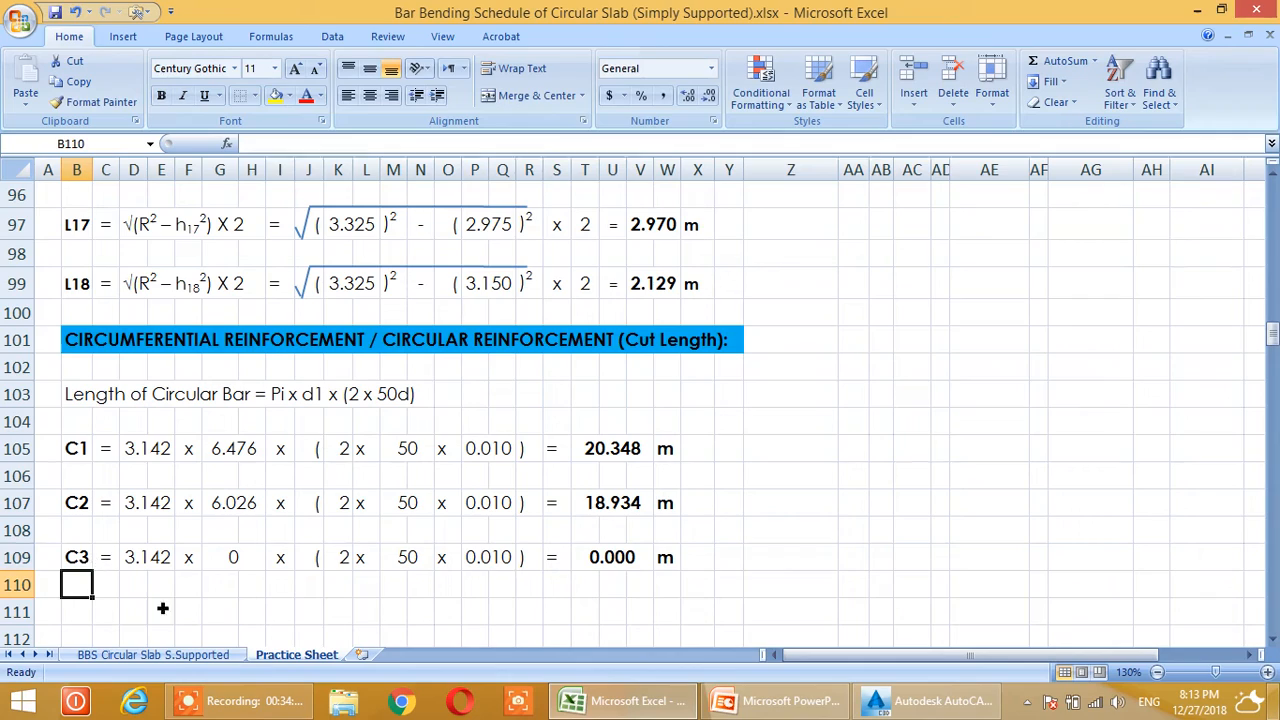
Link the C3 diameter in G109 to the d3 value in the top reinforcement plan
click(233, 566)
text(=)
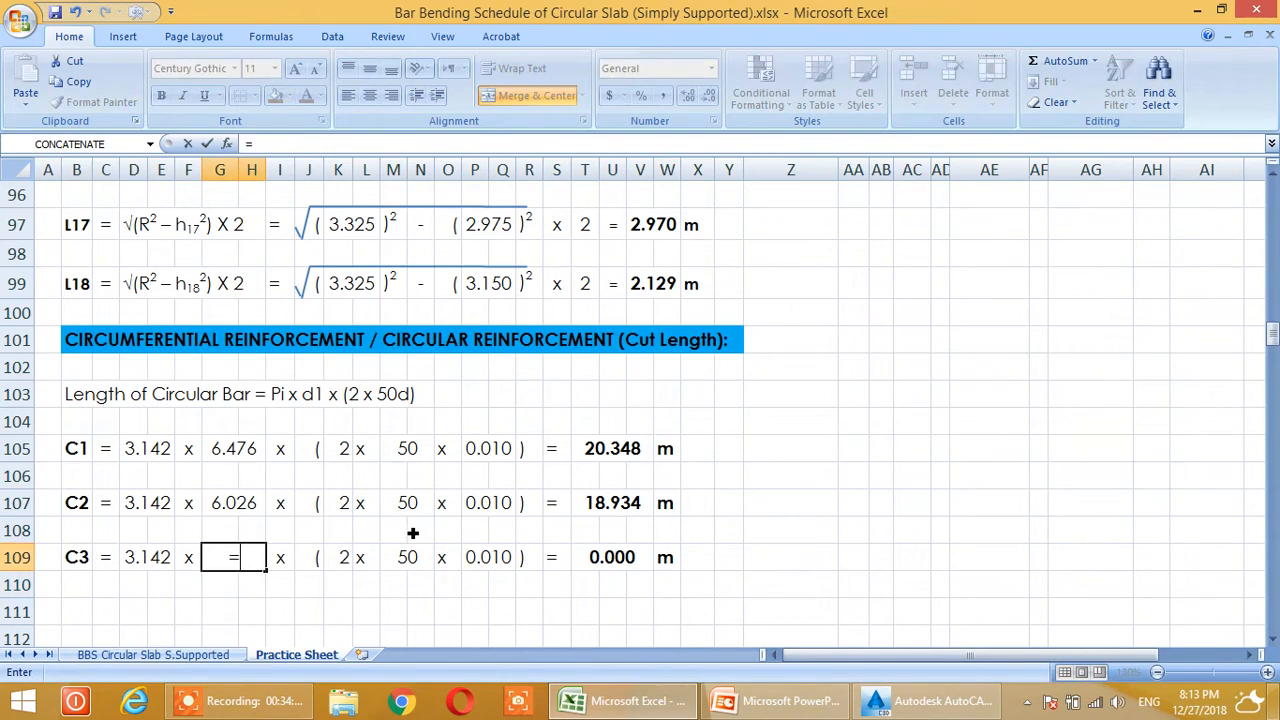
scroll(414, 531, up, 19)
scroll(414, 531, up, 3)
click(374, 400)
key(Return)
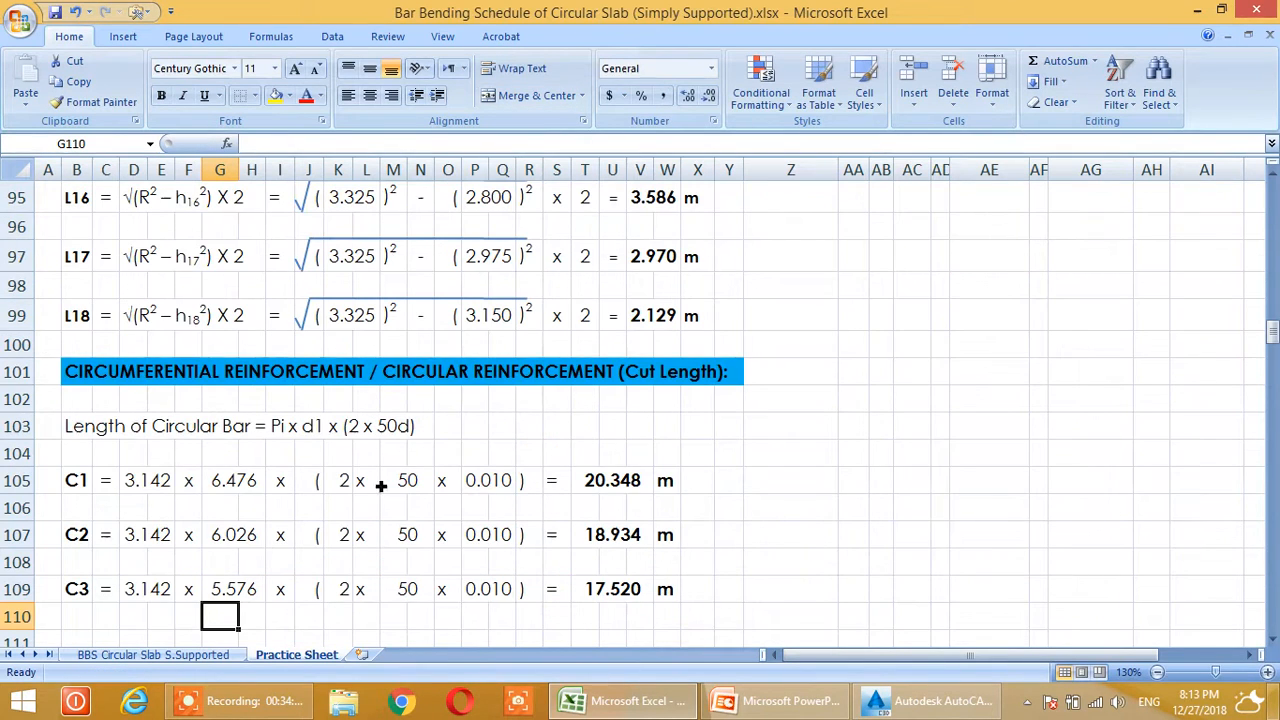
Re-enter the C3 bar diameter in P109 as a link to the C2 bar diameter, =P107
click(480, 597)
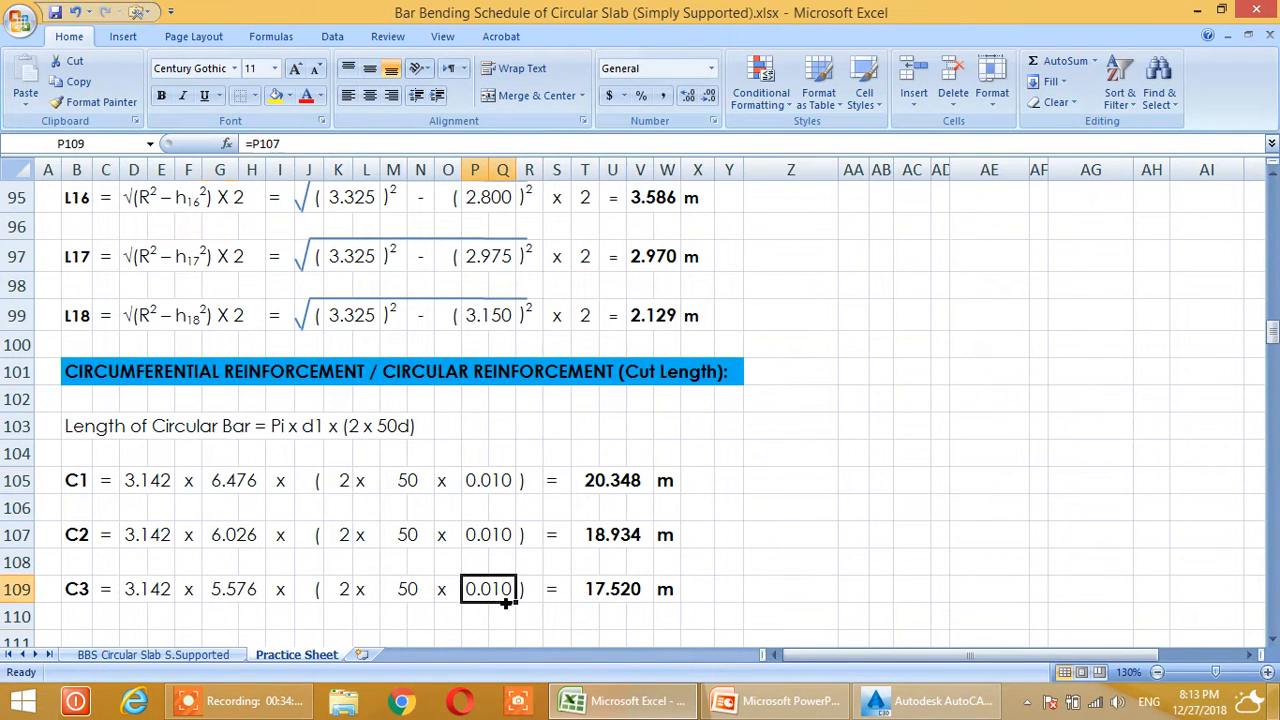
text(=)
click(490, 535)
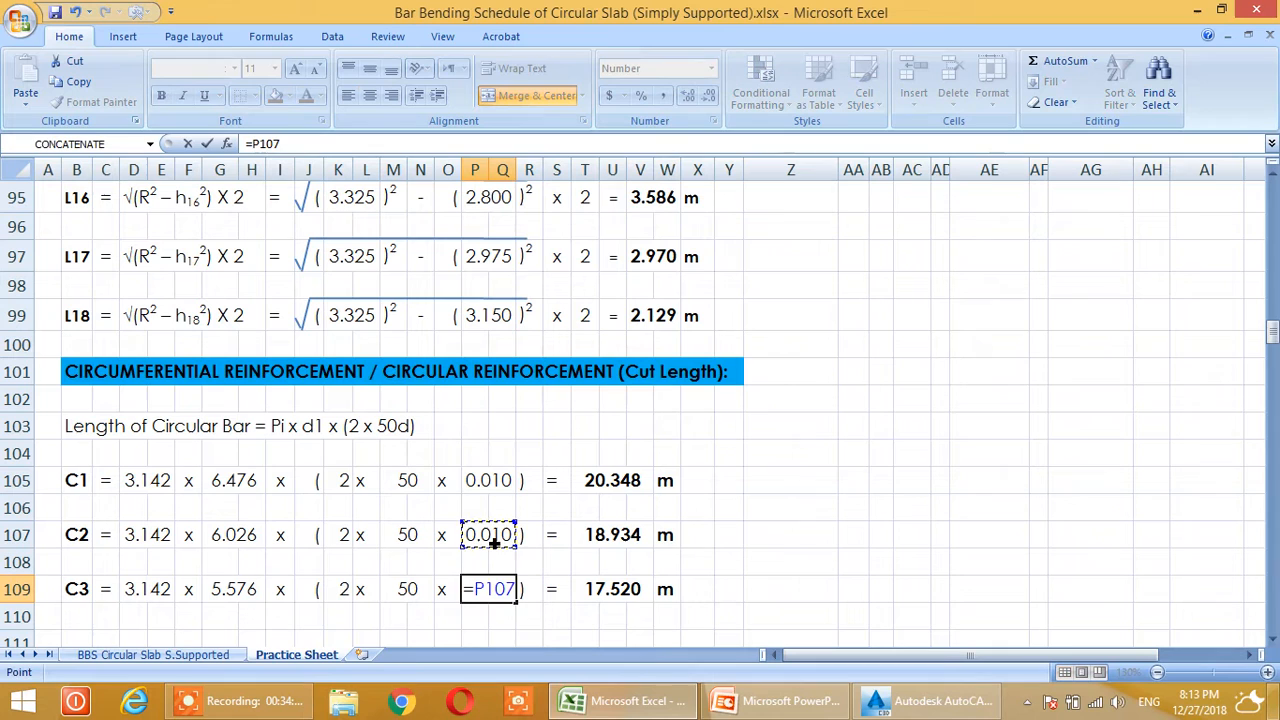
key(Return)
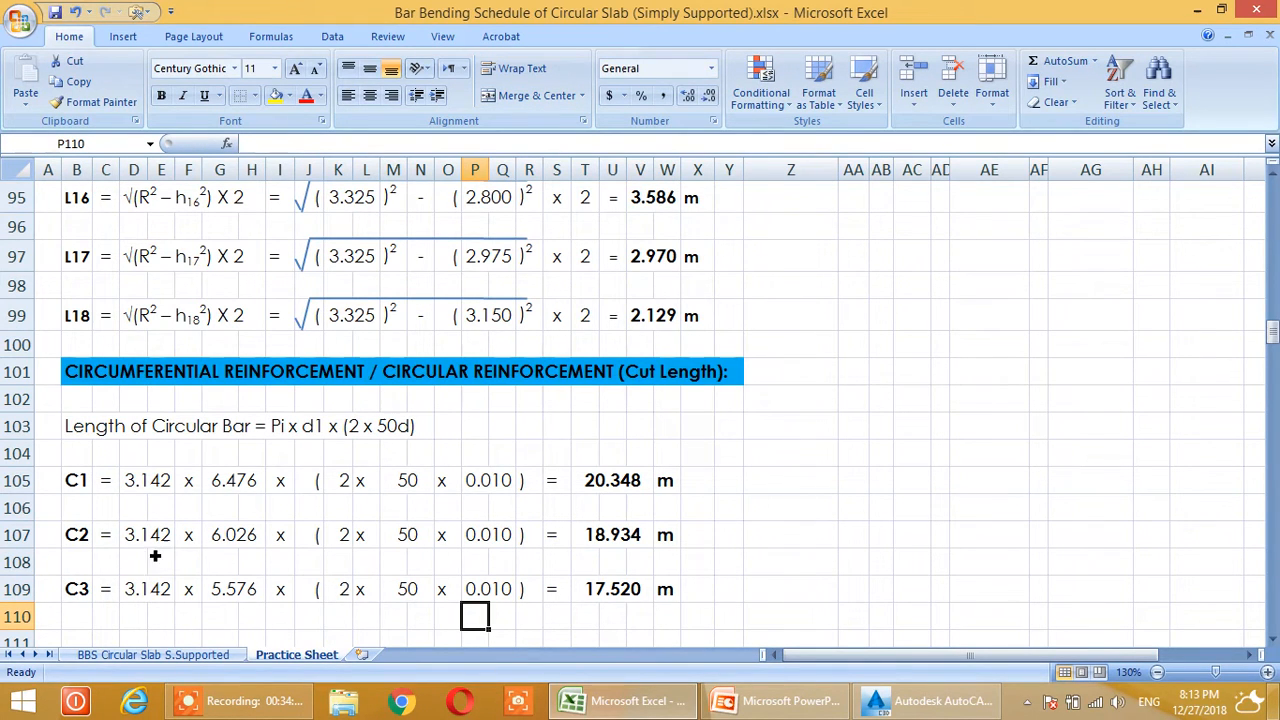
Review the plan diameters and the cut length calculations, and show the start of the bar bending schedule table at 120% zoom
scroll(300, 600, up, 20)
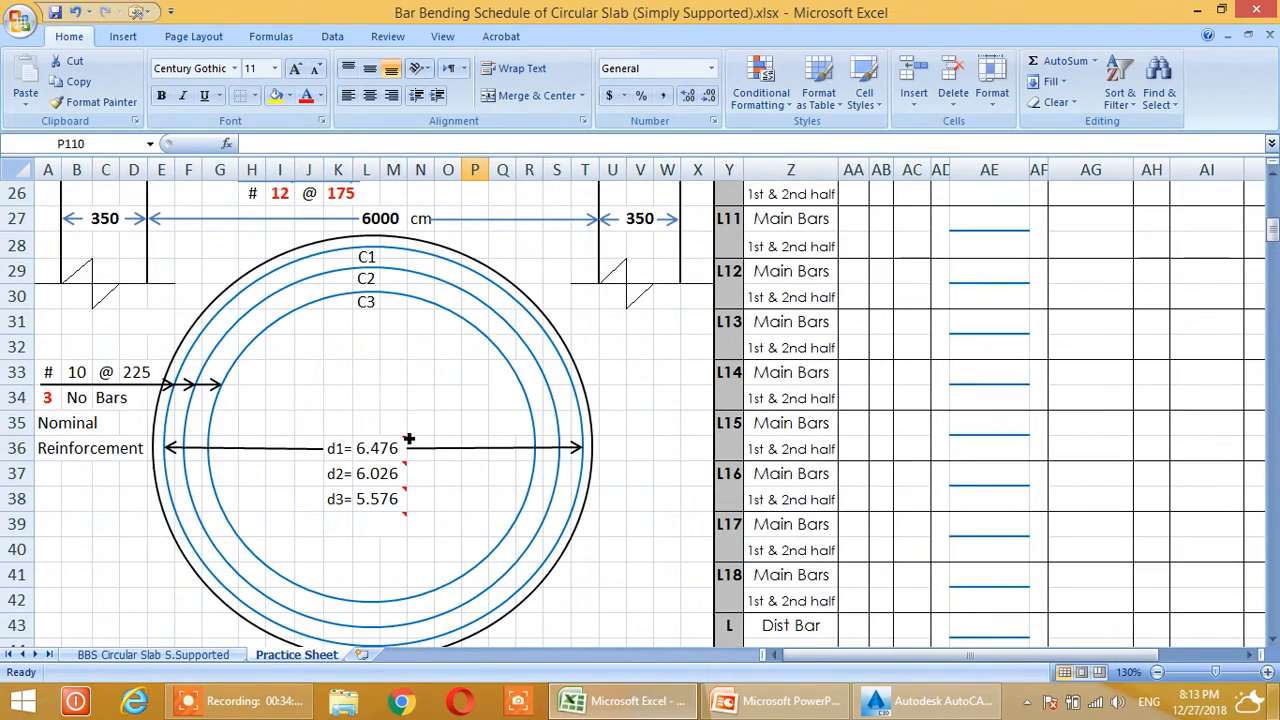
scroll(347, 422, down, 7)
scroll(347, 422, down, 19)
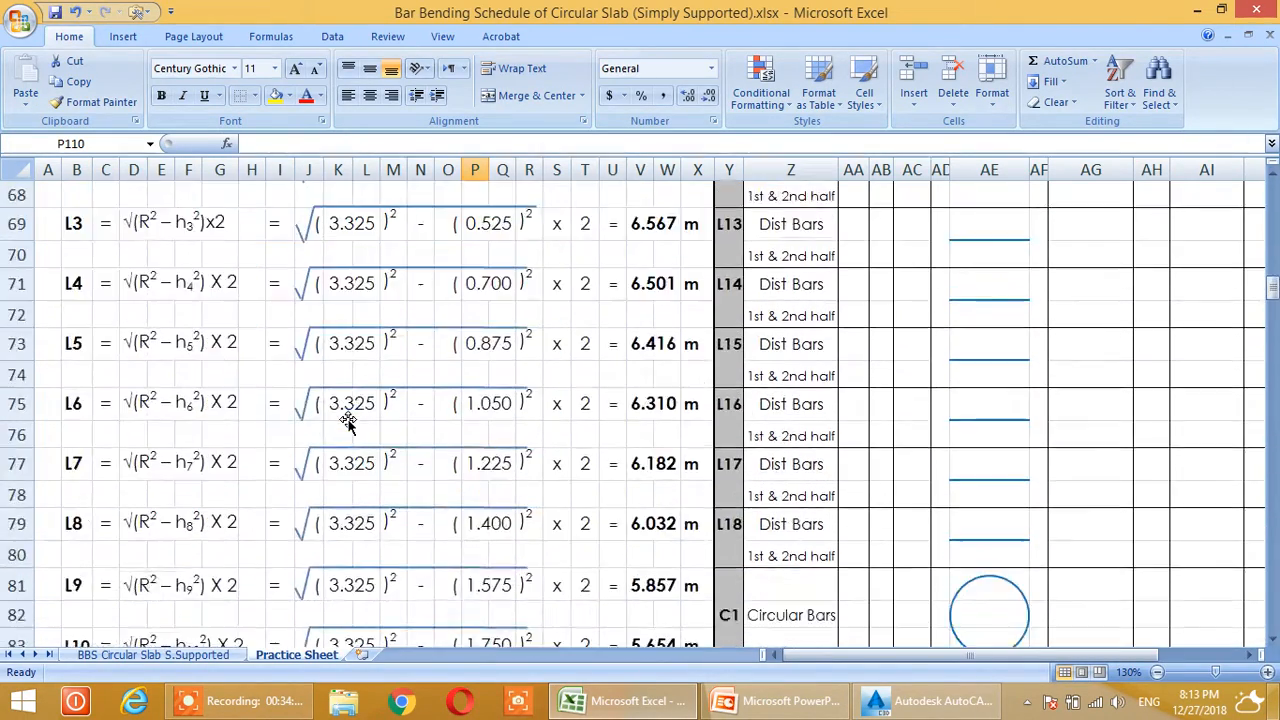
scroll(345, 416, up, 2)
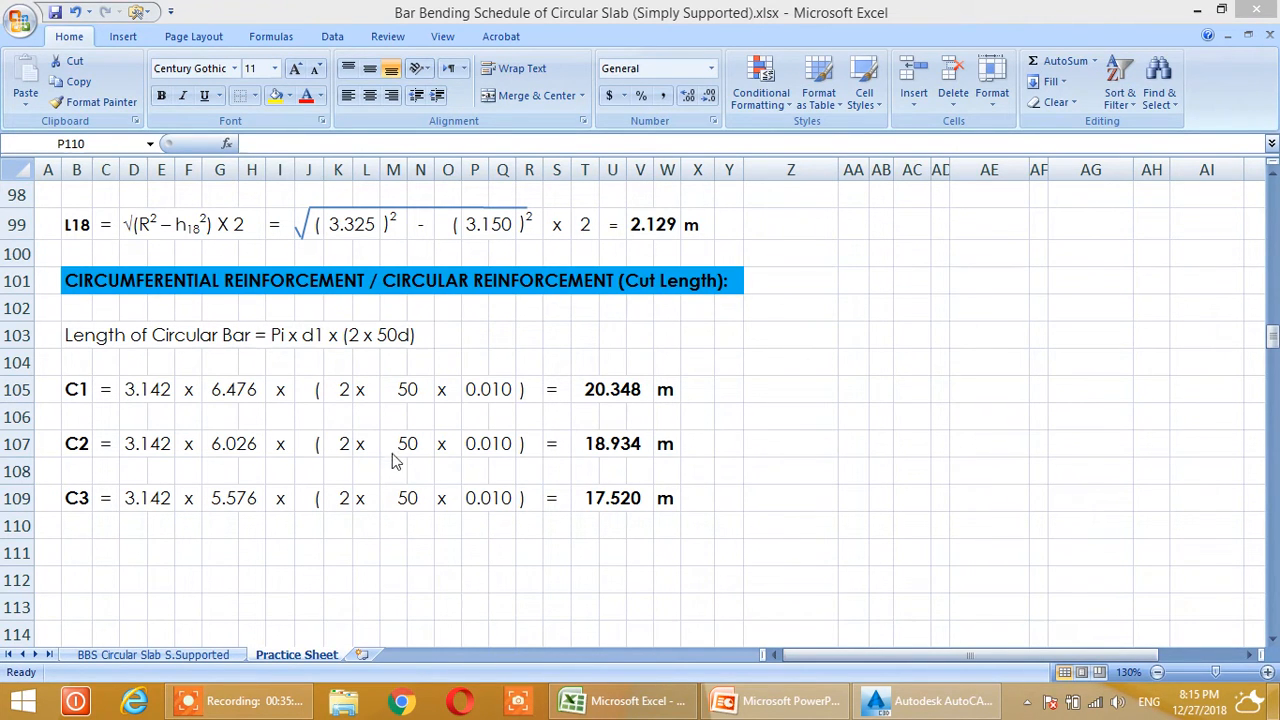
scroll(787, 569, up, 4)
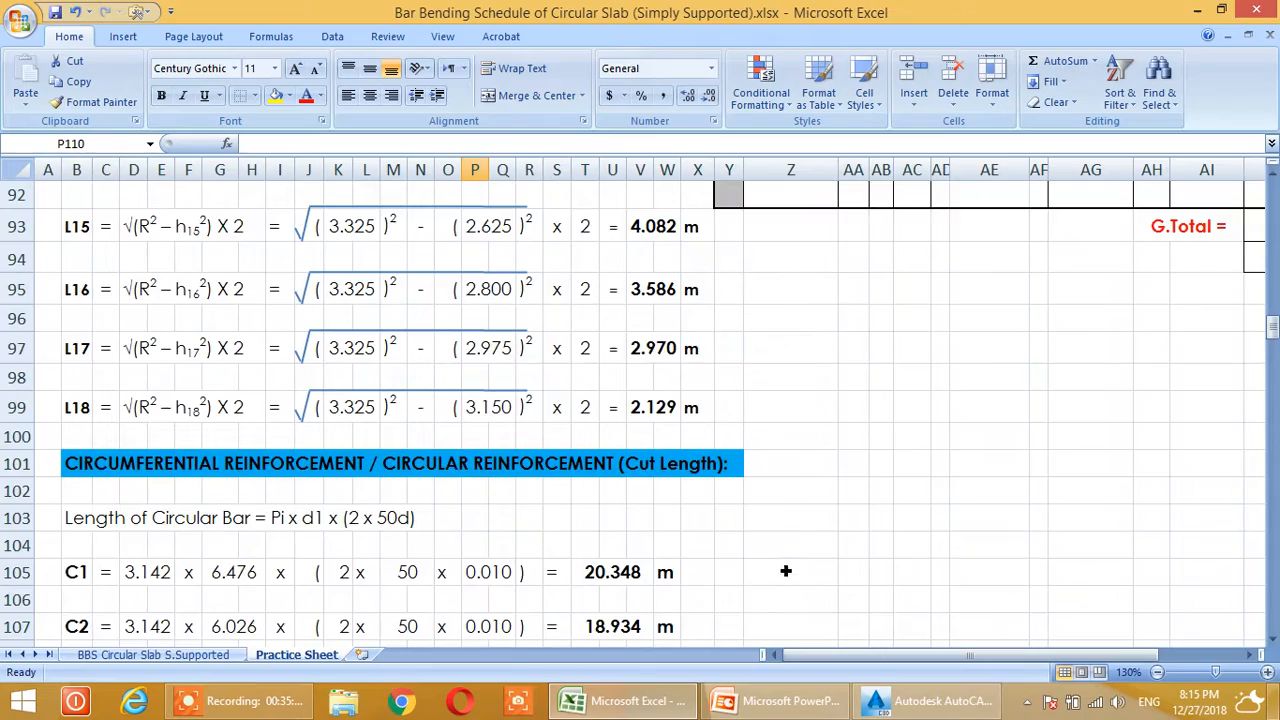
scroll(800, 585, up, 18)
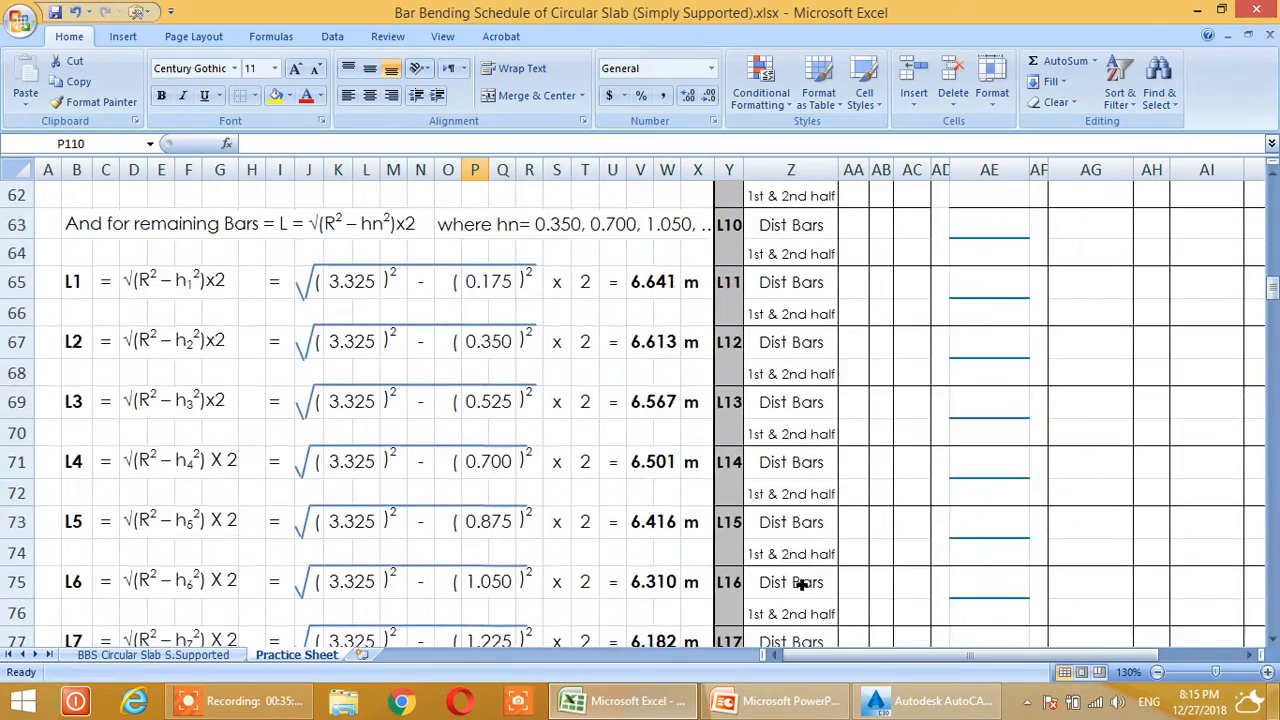
scroll(805, 585, up, 10)
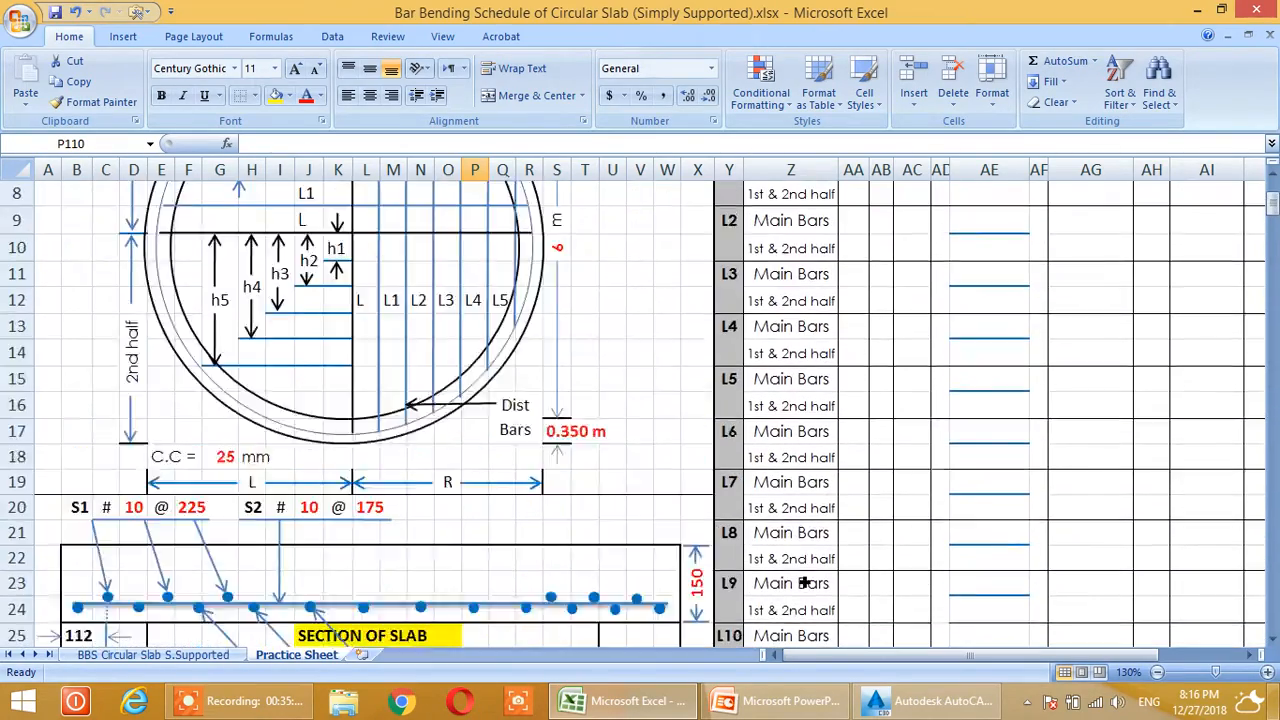
click(1157, 672)
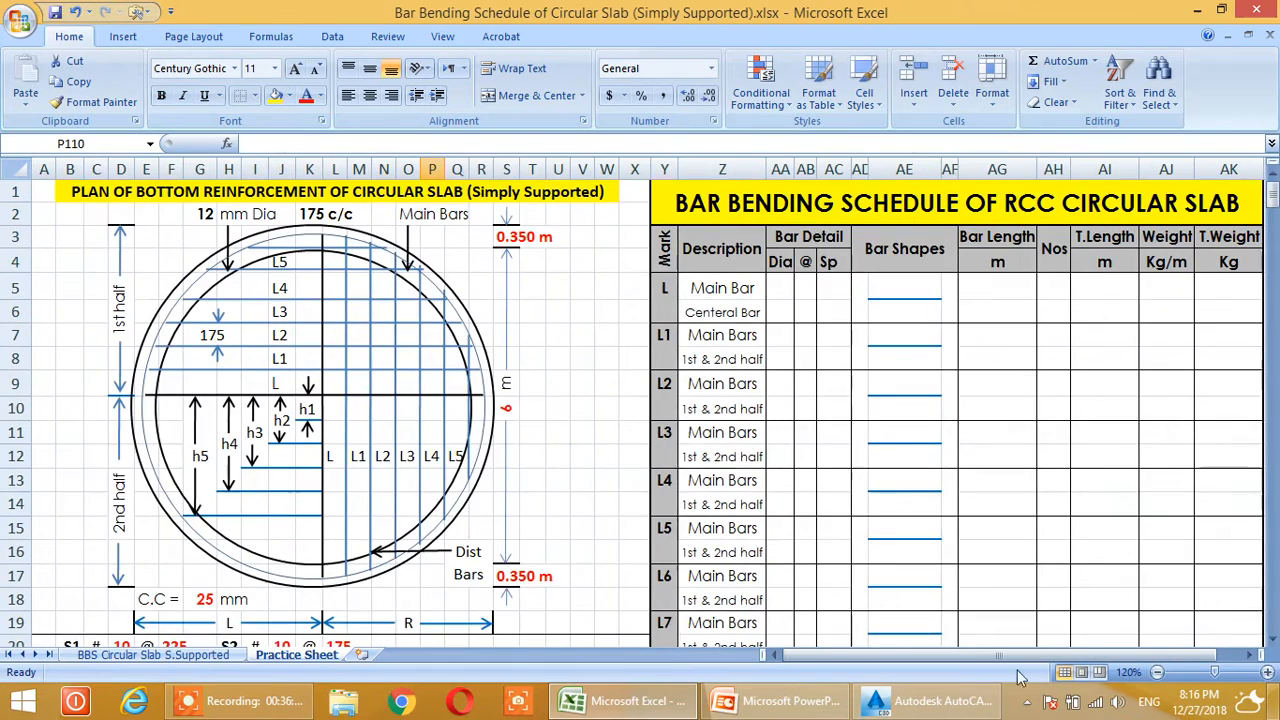
mouse_move(966, 657)
mouse_down()
mouse_move(996, 660)
mouse_move(970, 660)
mouse_up()
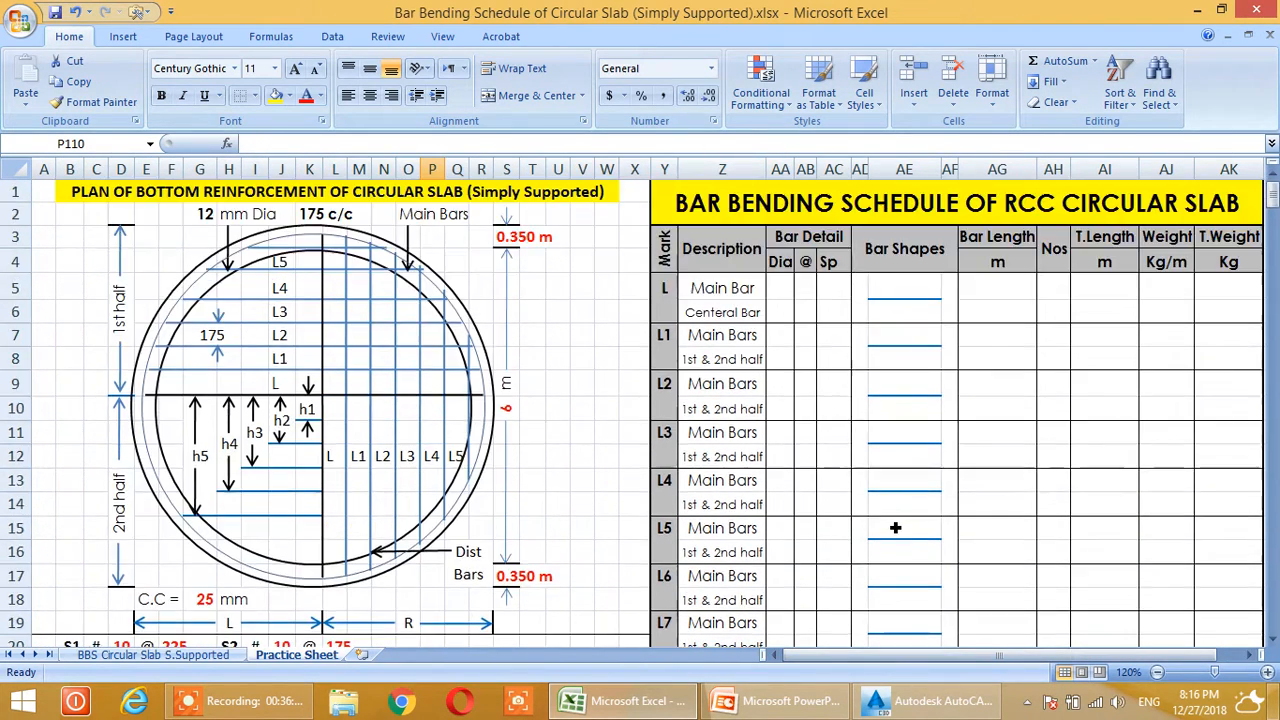
Link the central main bar L's diameter in AA5 to G2 and its spacing in AC5 to K2 of the bottom reinforcement plan
click(780, 297)
text(=)
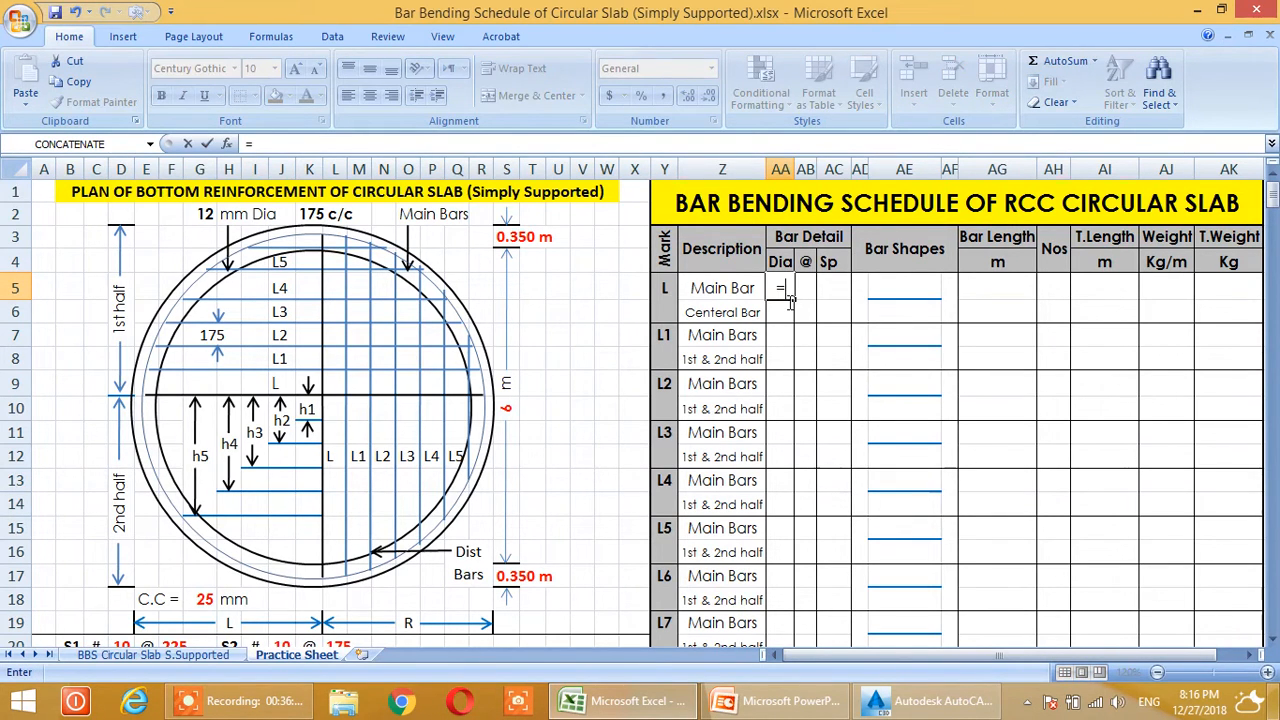
click(208, 216)
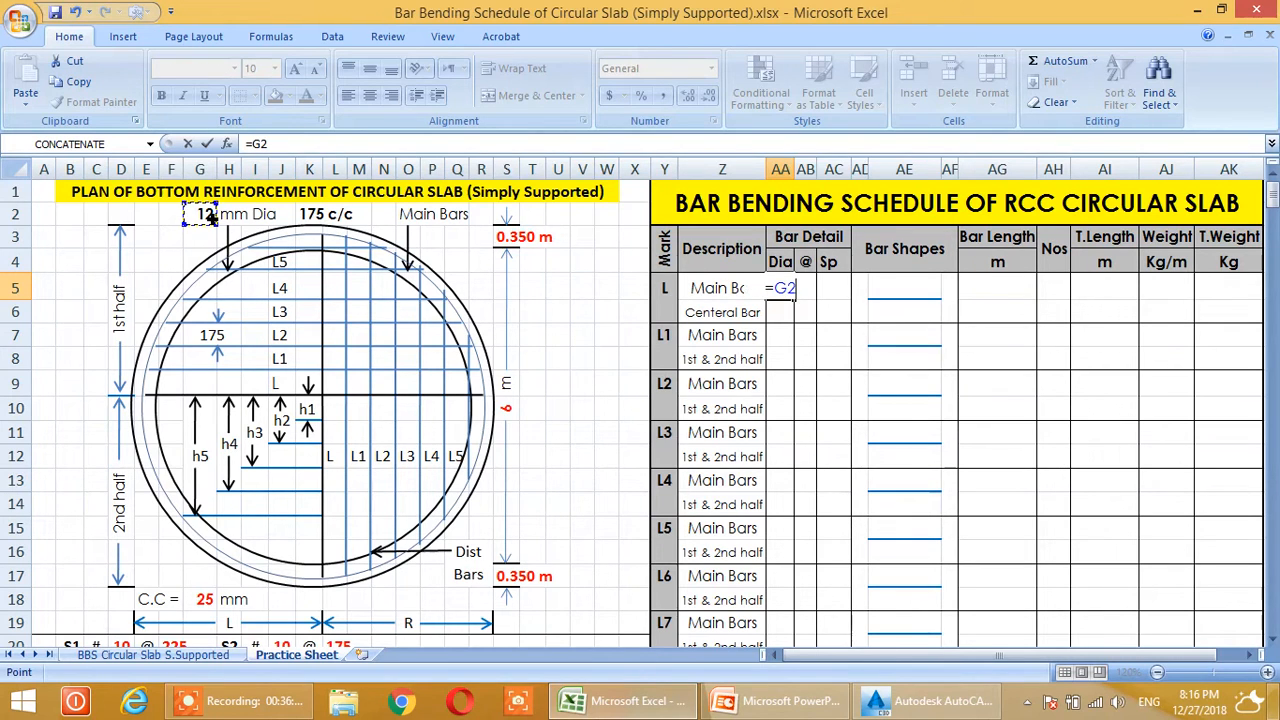
key(Return)
click(837, 293)
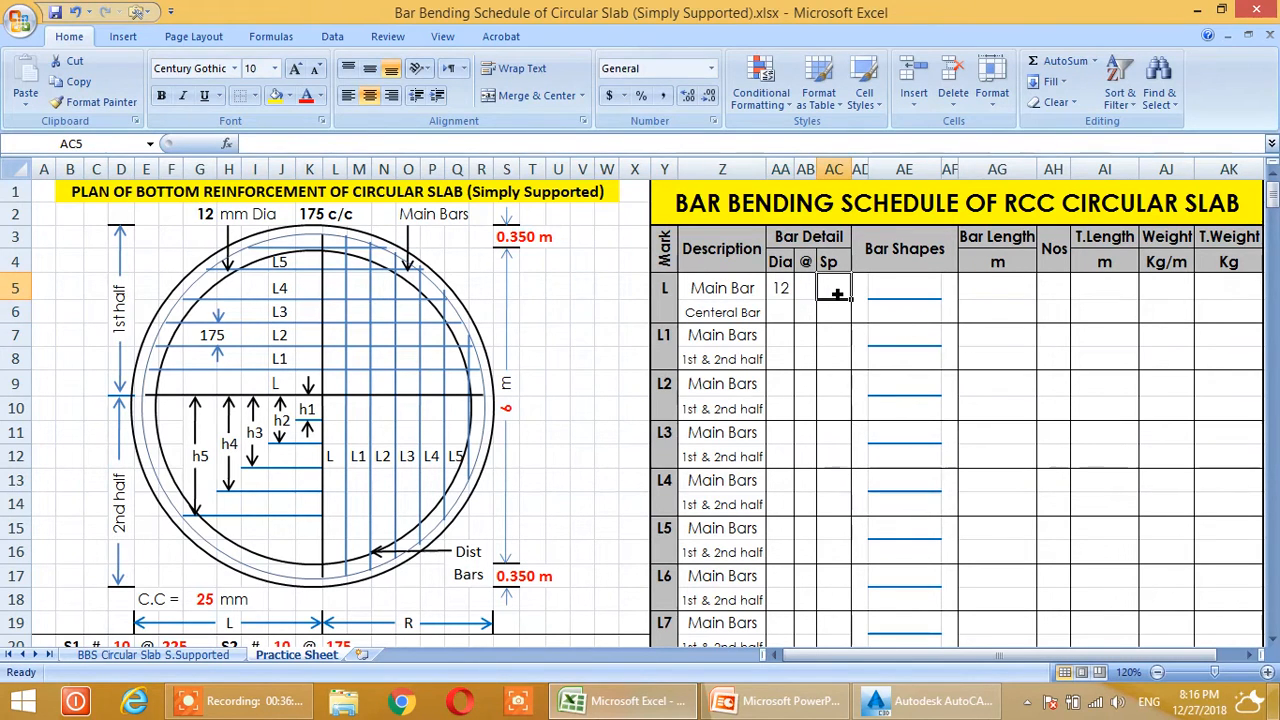
text(=)
click(323, 218)
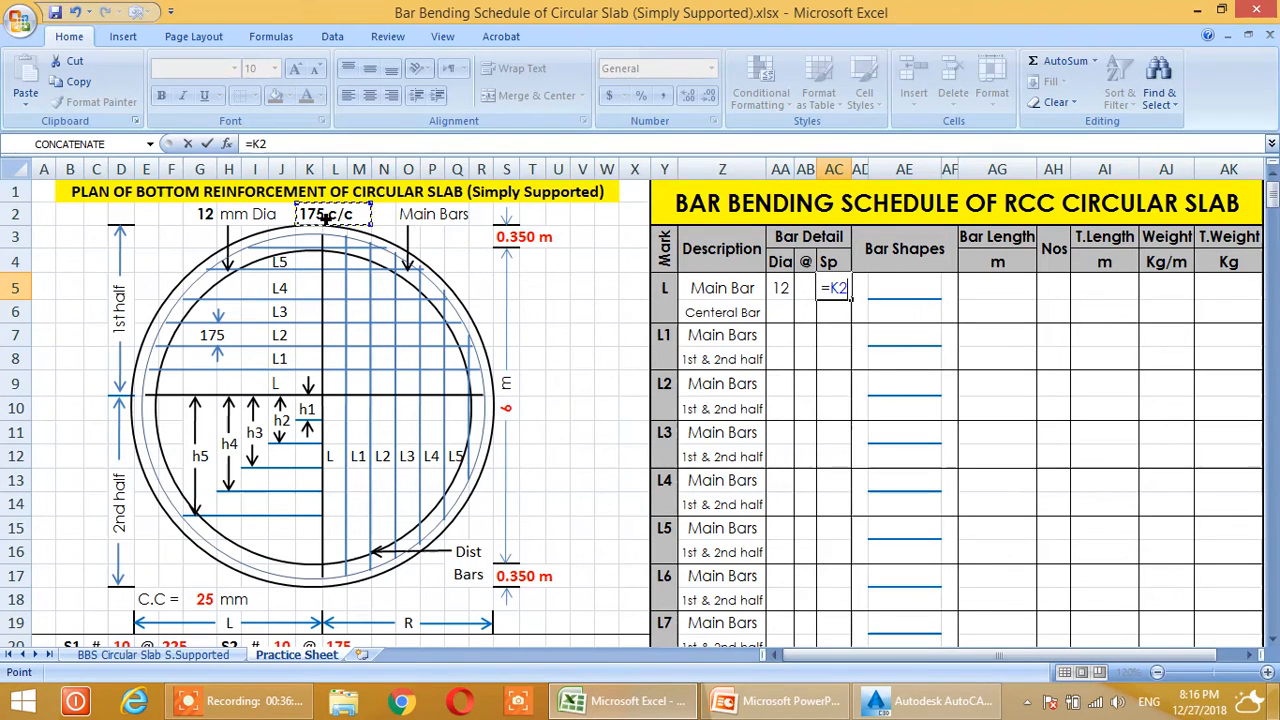
key(Return)
Change the number format of the central bar's spacing cell AC5 to General
click(836, 290)
right_click(838, 290)
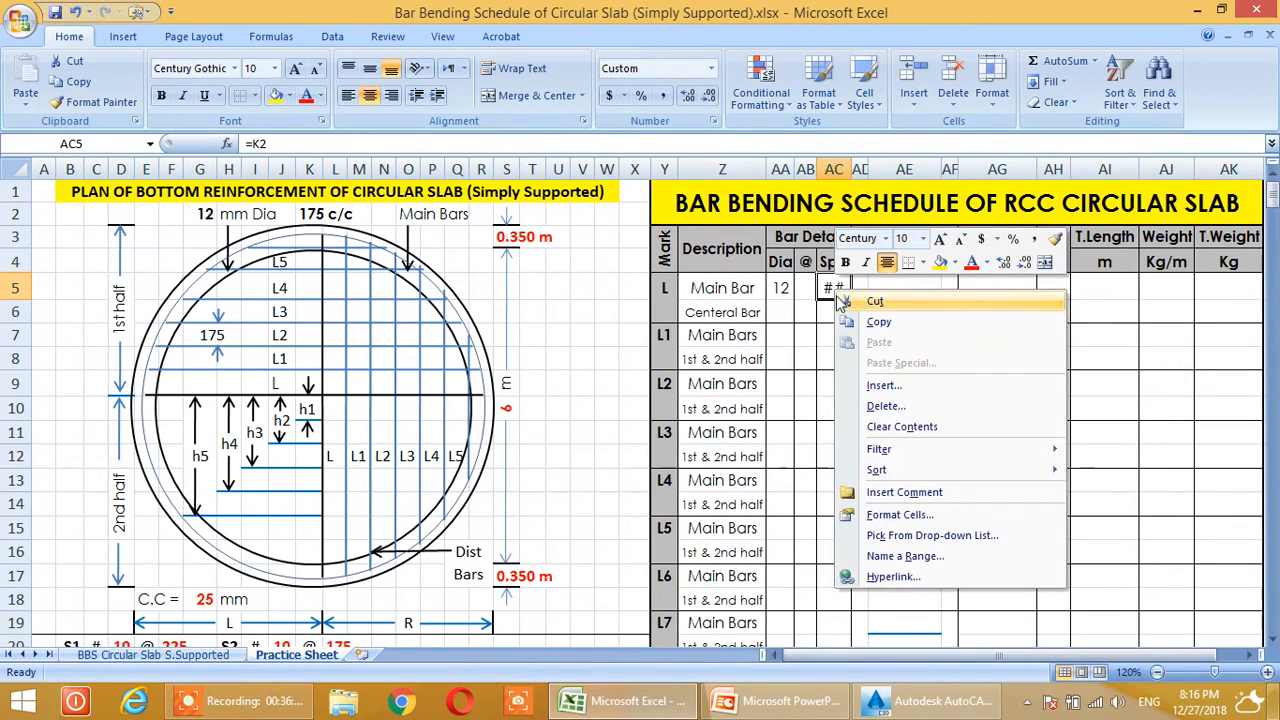
click(889, 514)
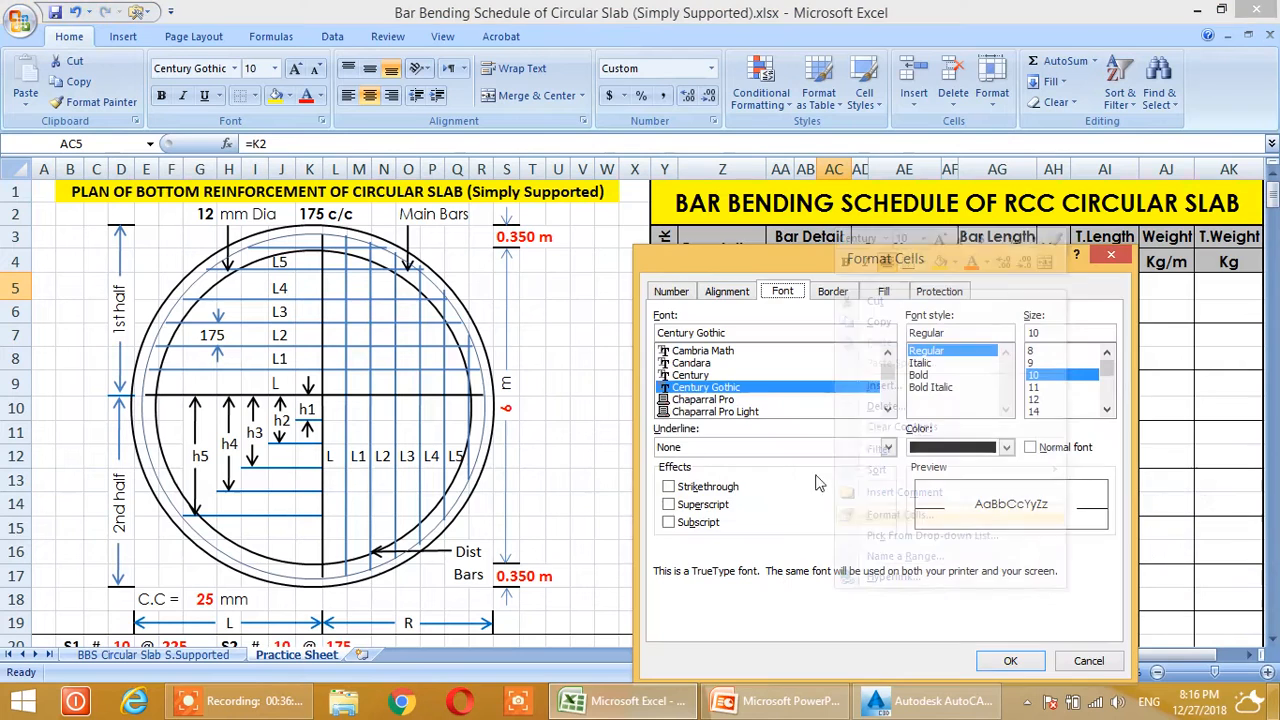
click(672, 291)
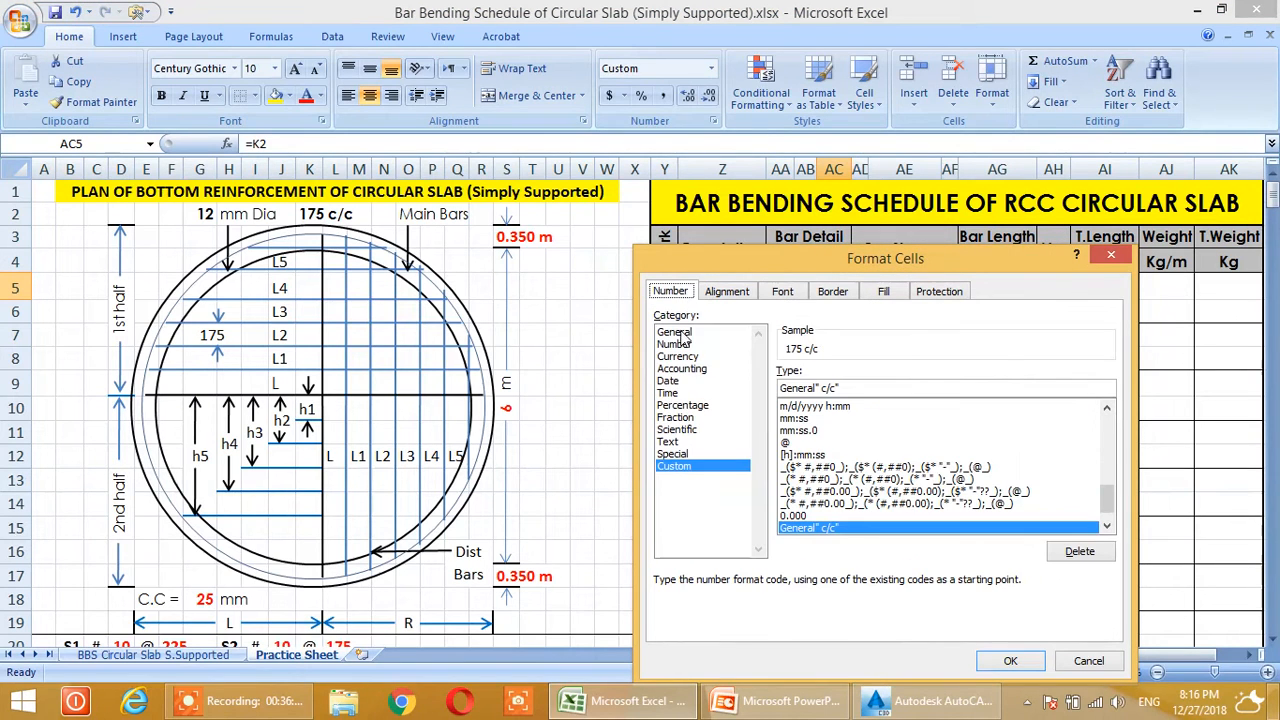
click(674, 332)
click(1010, 660)
click(905, 456)
Link the L1 main bar diameter in AA7 to AA5 and its spacing in AC7 to AC5
click(785, 290)
click(790, 343)
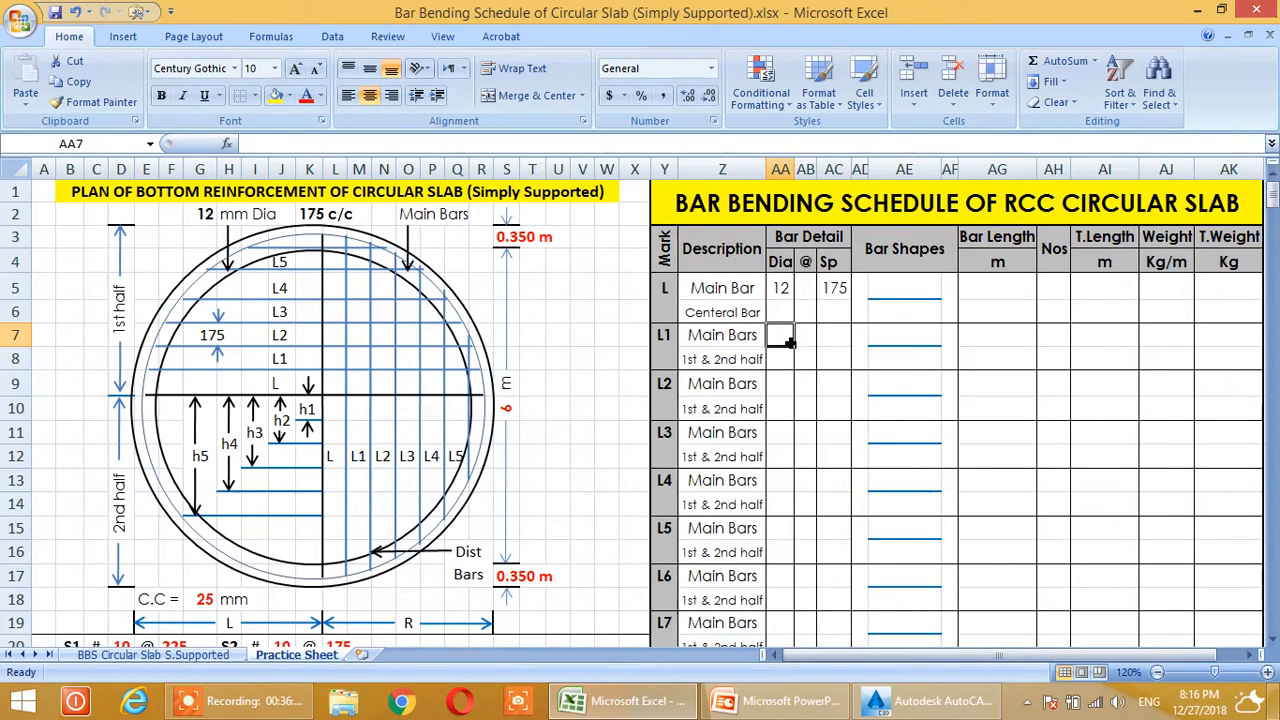
text(=)
click(786, 293)
key(Return)
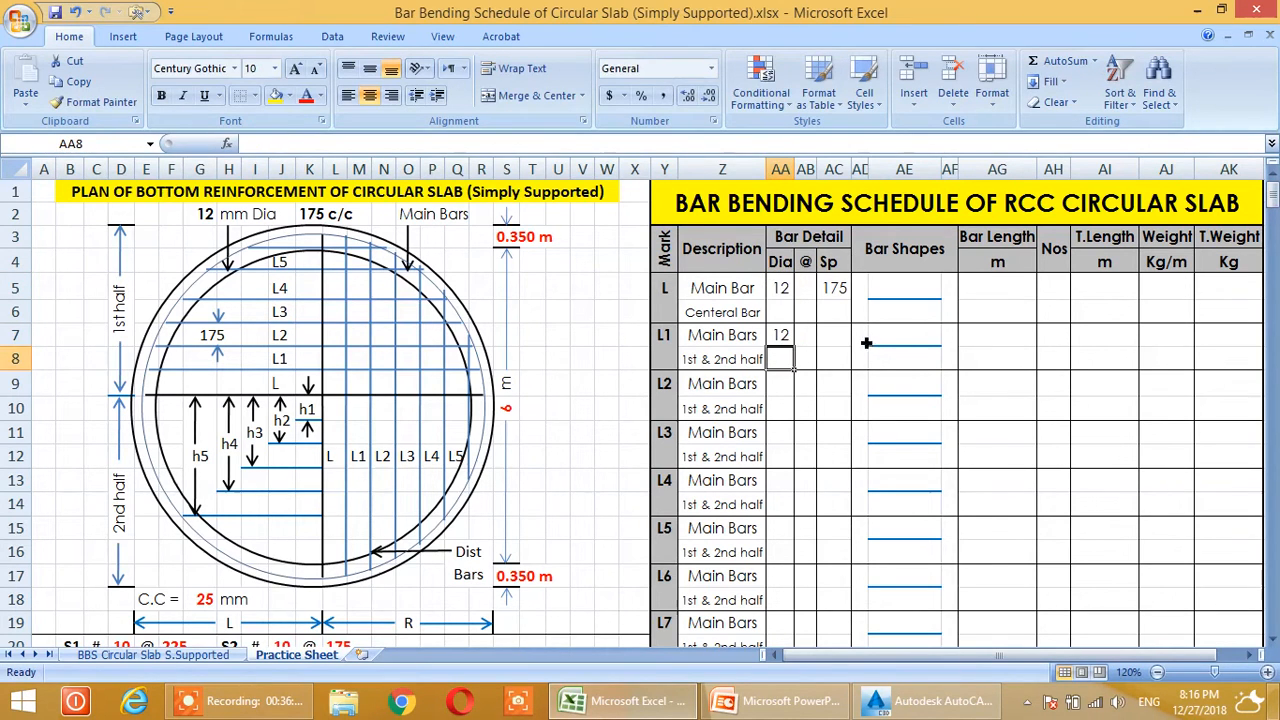
click(836, 336)
text(=)
click(840, 290)
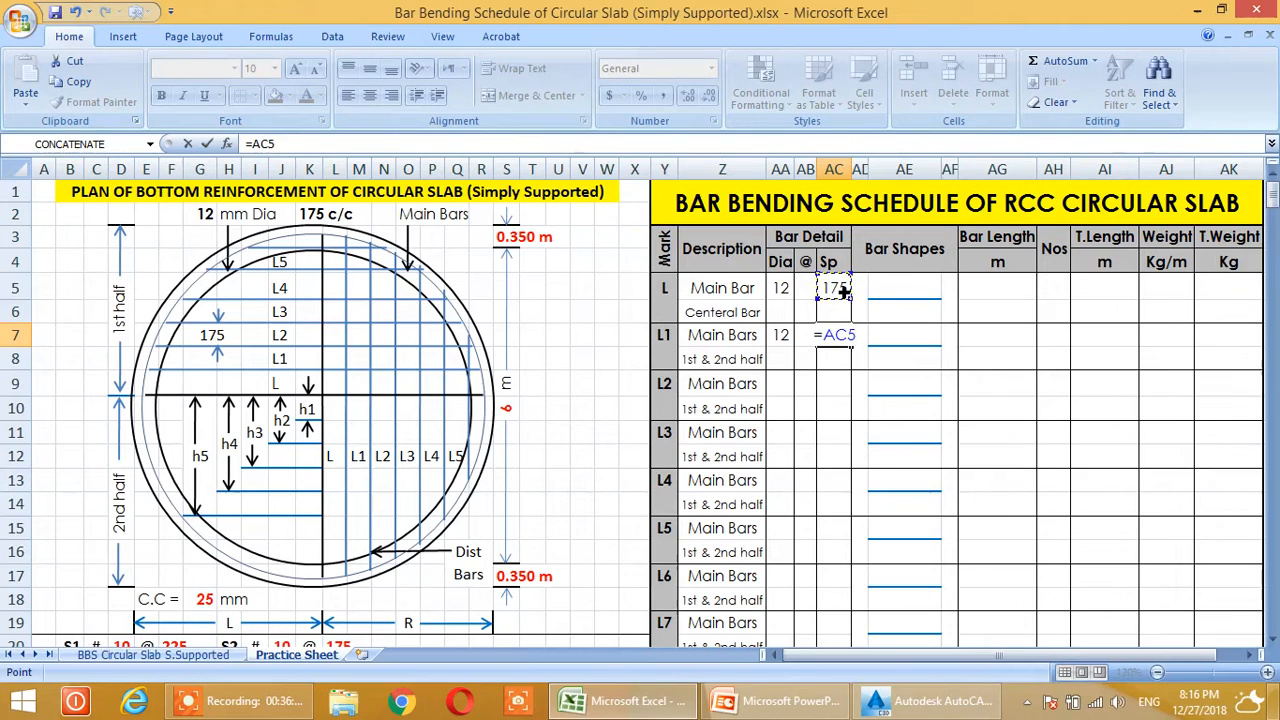
key(Return)
Copy the L1 bar detail in AA7:AC7 to the main bar rows L2 to L5
drag(785, 336, 832, 343)
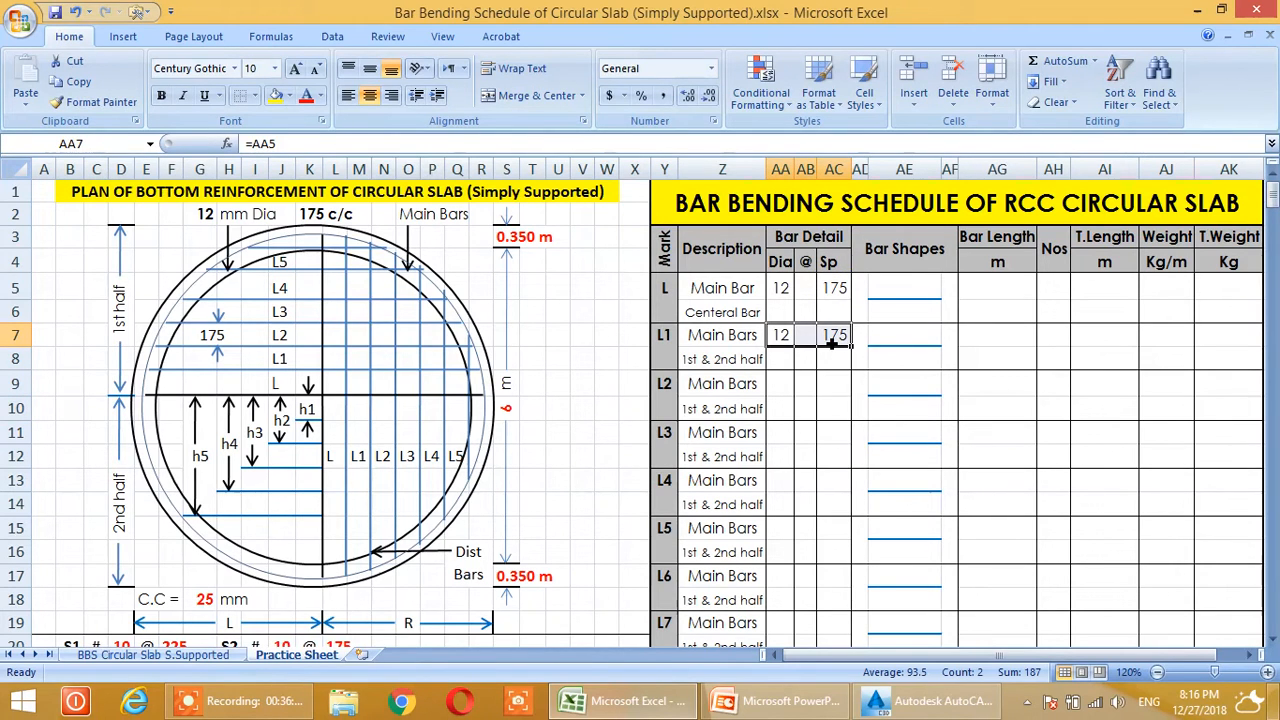
key(ctrl+c)
click(791, 390)
key(ctrl+v)
click(785, 432)
key(ctrl+v)
click(788, 484)
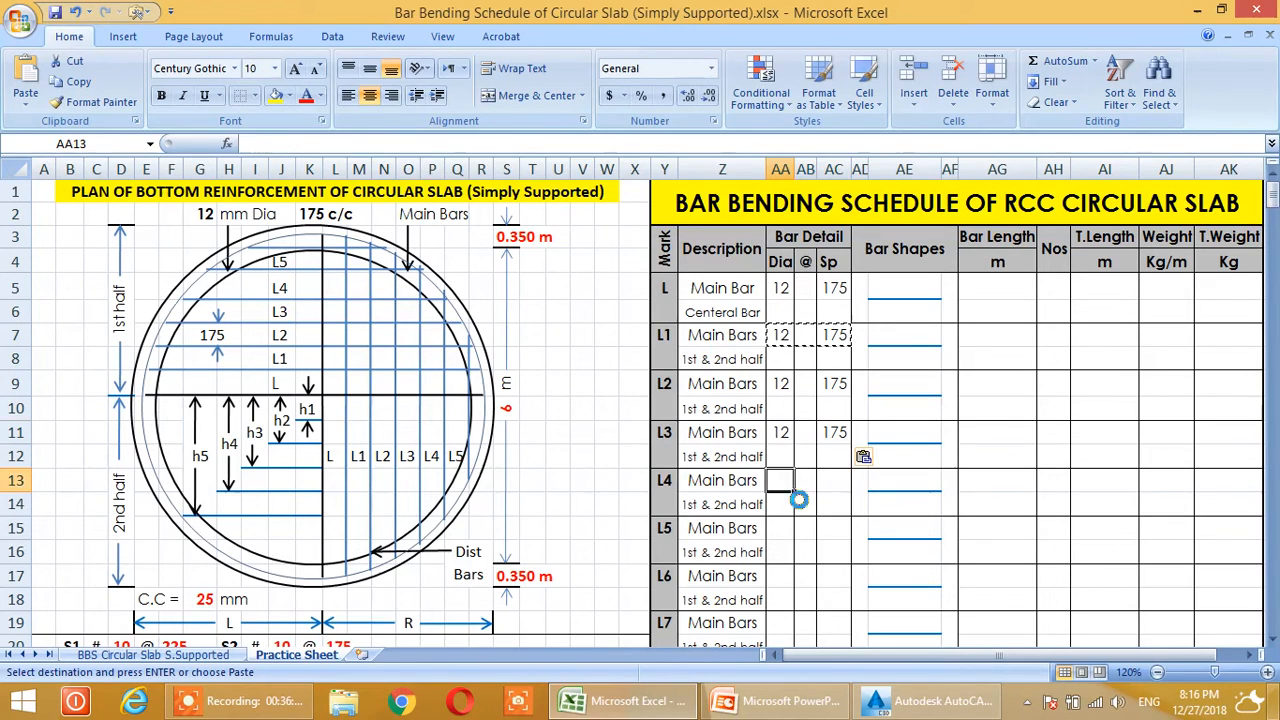
key(ctrl+v)
click(786, 528)
key(ctrl+v)
Paste the copied diameter and spacing formulas into the main bar rows L6 to L9
scroll(800, 490, down, 2)
click(788, 440)
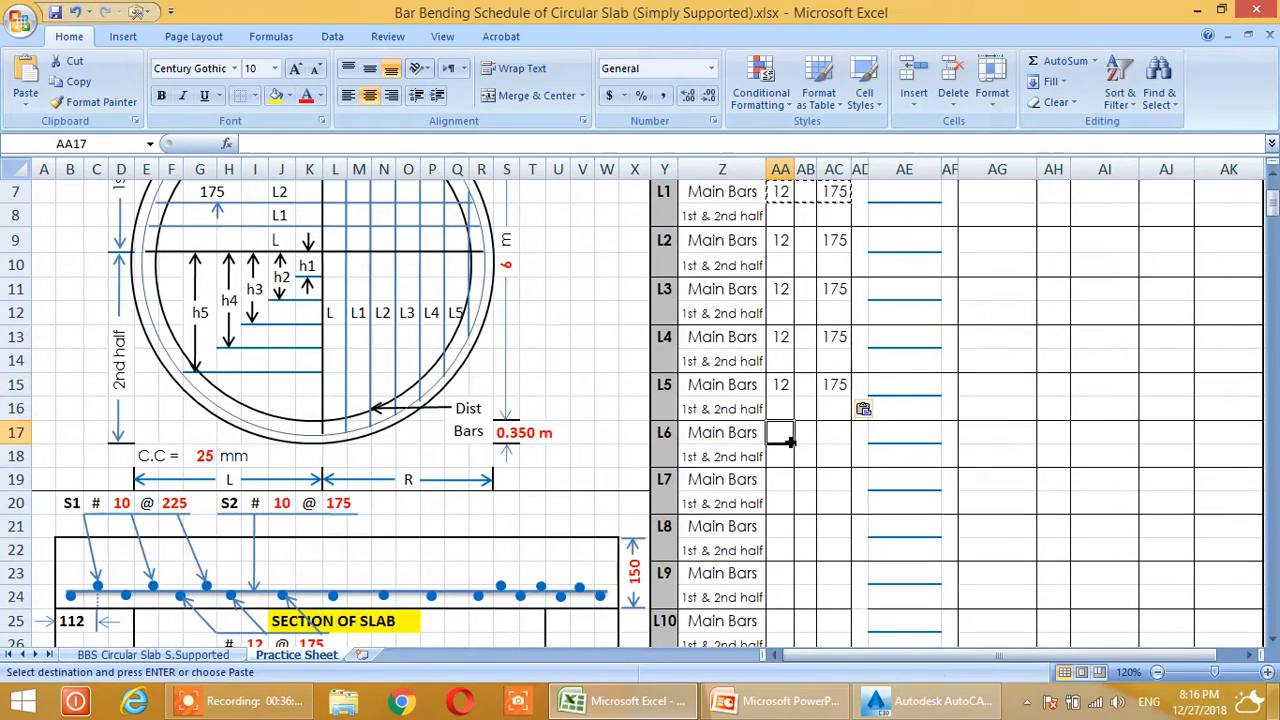
key(ctrl+v)
click(782, 480)
key(ctrl+v)
click(793, 534)
key(ctrl+v)
click(783, 575)
key(ctrl+v)
Paste the copied diameter and spacing formulas into the main bar rows L10 to L13
scroll(790, 540, down, 2)
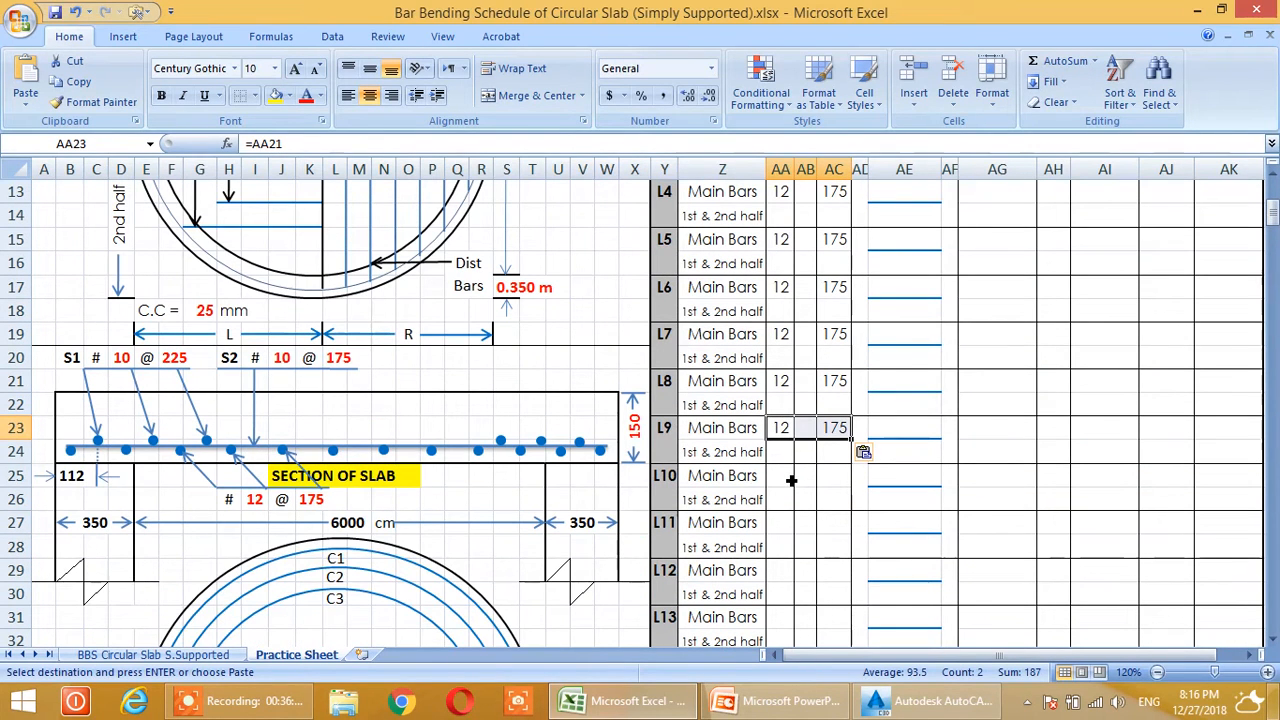
click(791, 480)
key(ctrl+v)
click(789, 524)
key(ctrl+v)
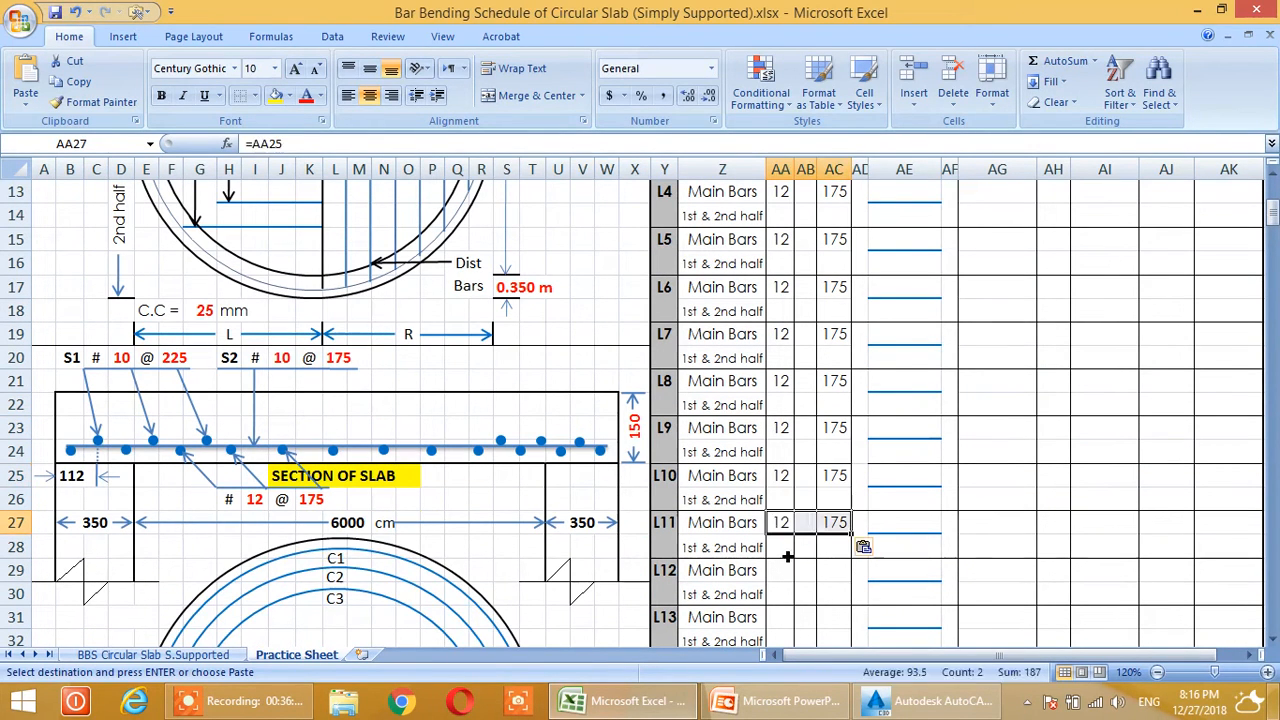
click(785, 568)
key(ctrl+v)
click(778, 620)
key(ctrl+v)
Paste the copied diameter and spacing formulas into the remaining main bar rows L14 to L18
scroll(815, 545, down, 2)
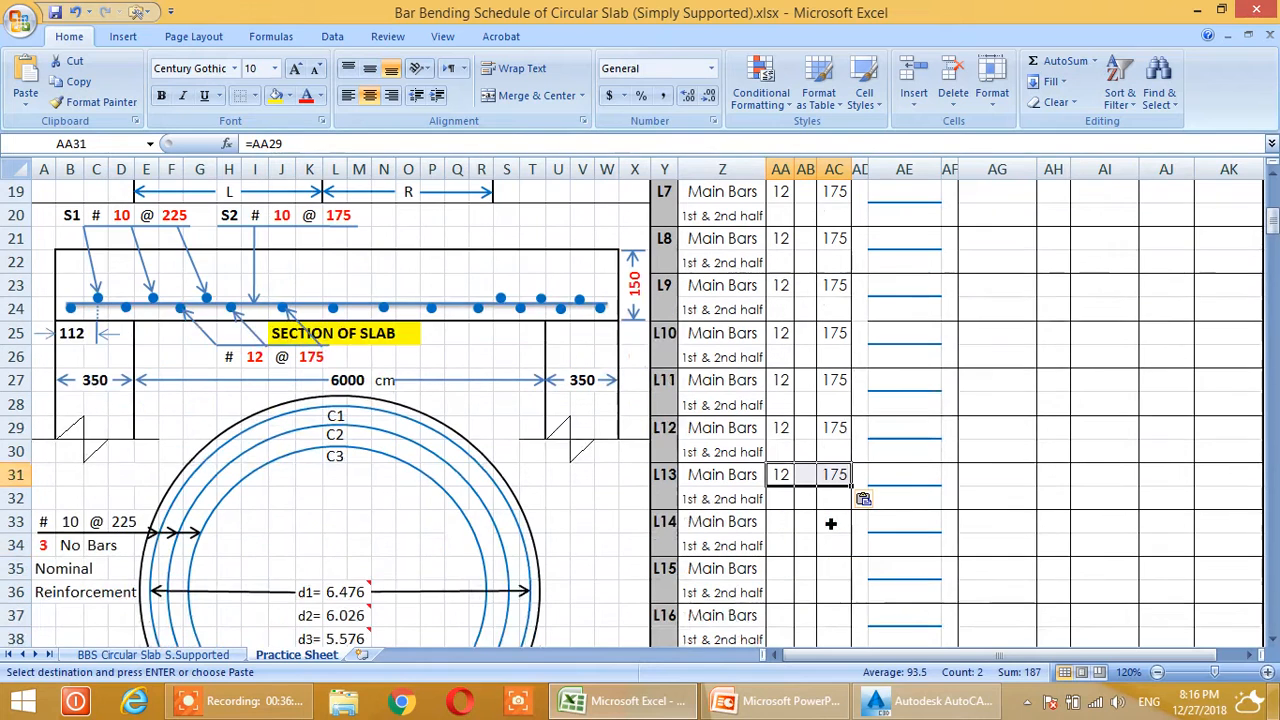
click(778, 522)
key(ctrl+v)
click(785, 572)
key(ctrl+v)
click(783, 615)
key(ctrl+v)
scroll(790, 612, down, 3)
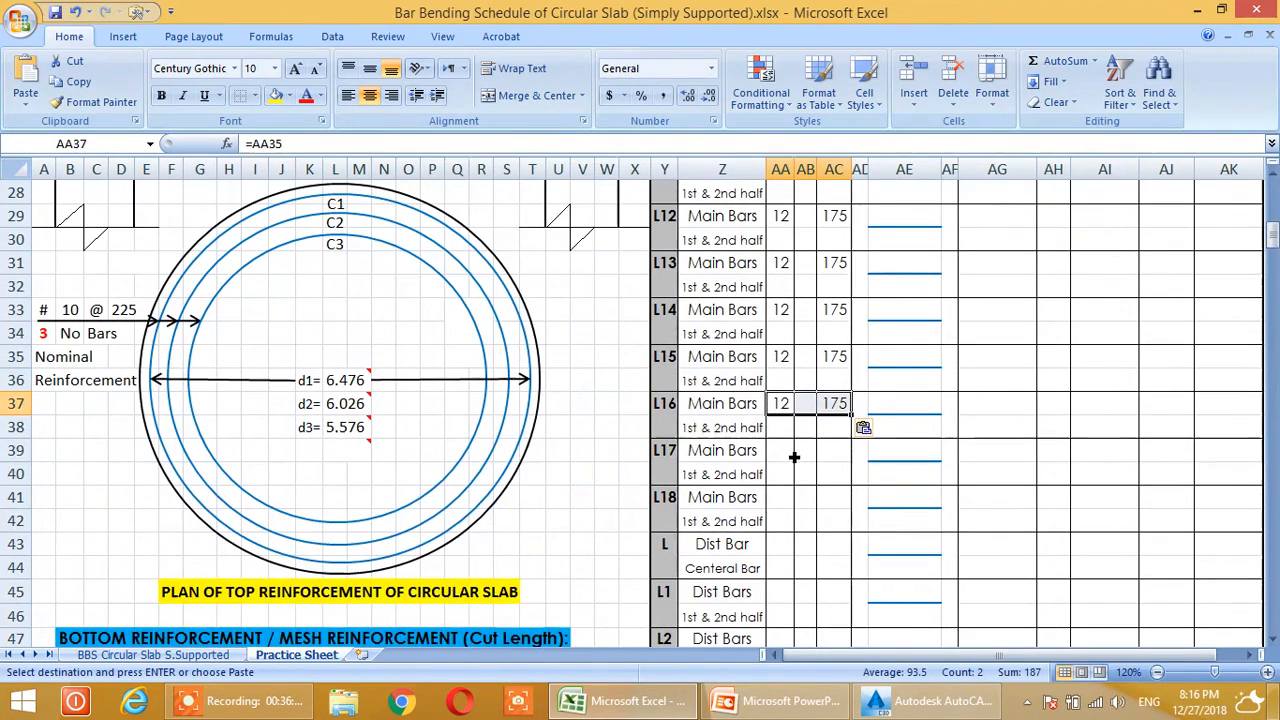
click(790, 455)
key(ctrl+v)
click(785, 505)
key(ctrl+v)
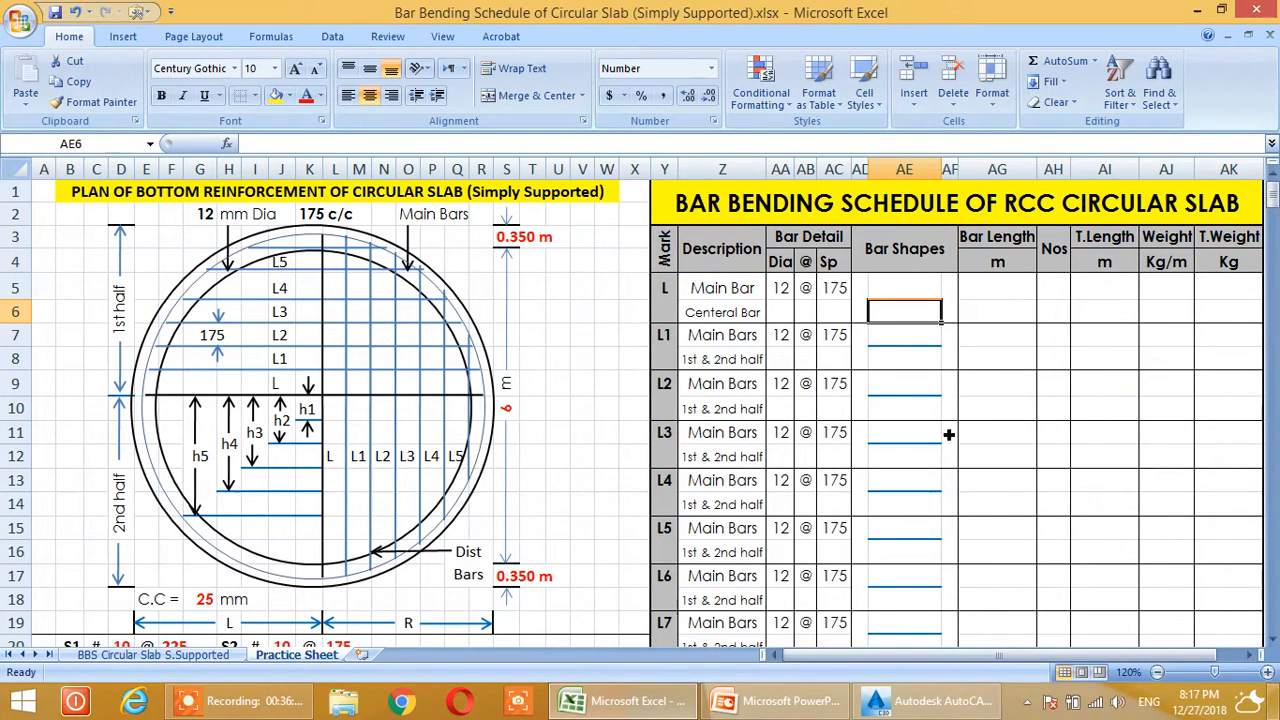
Link the central main bar's shape length in AE6 to the calculated main bar diameter in R61
text(=)
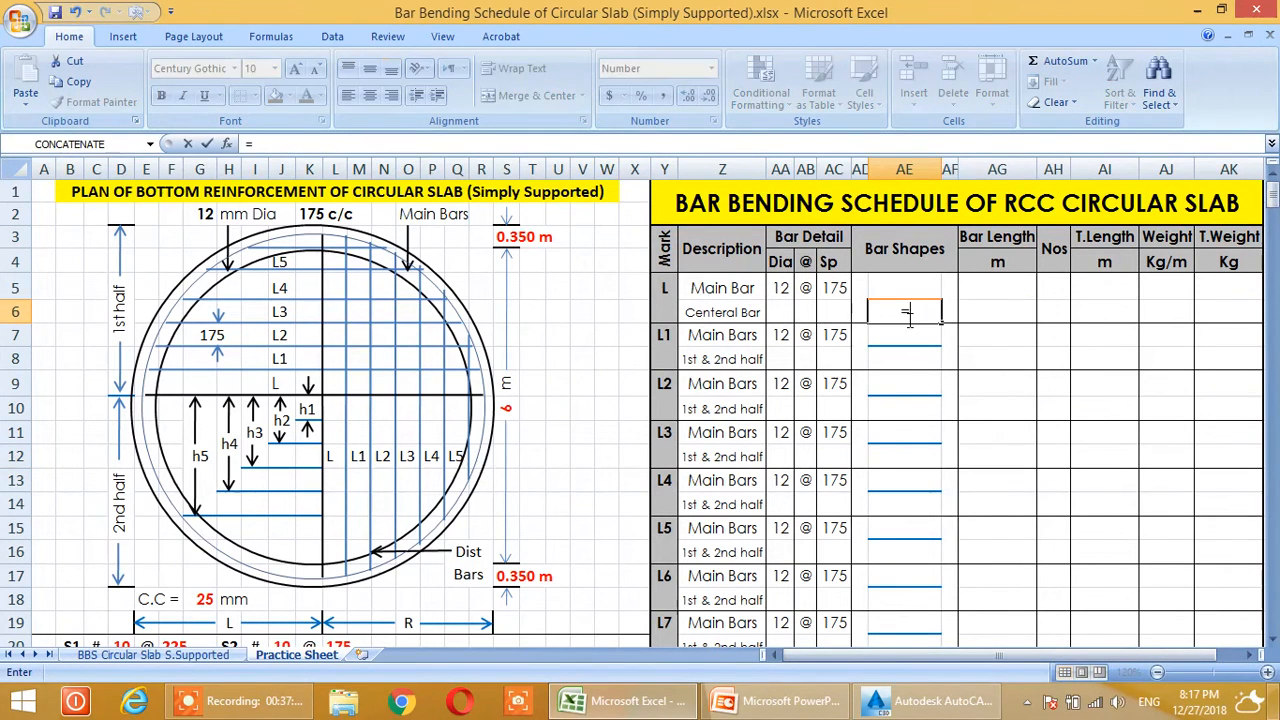
scroll(656, 410, down, 14)
scroll(656, 410, down, 5)
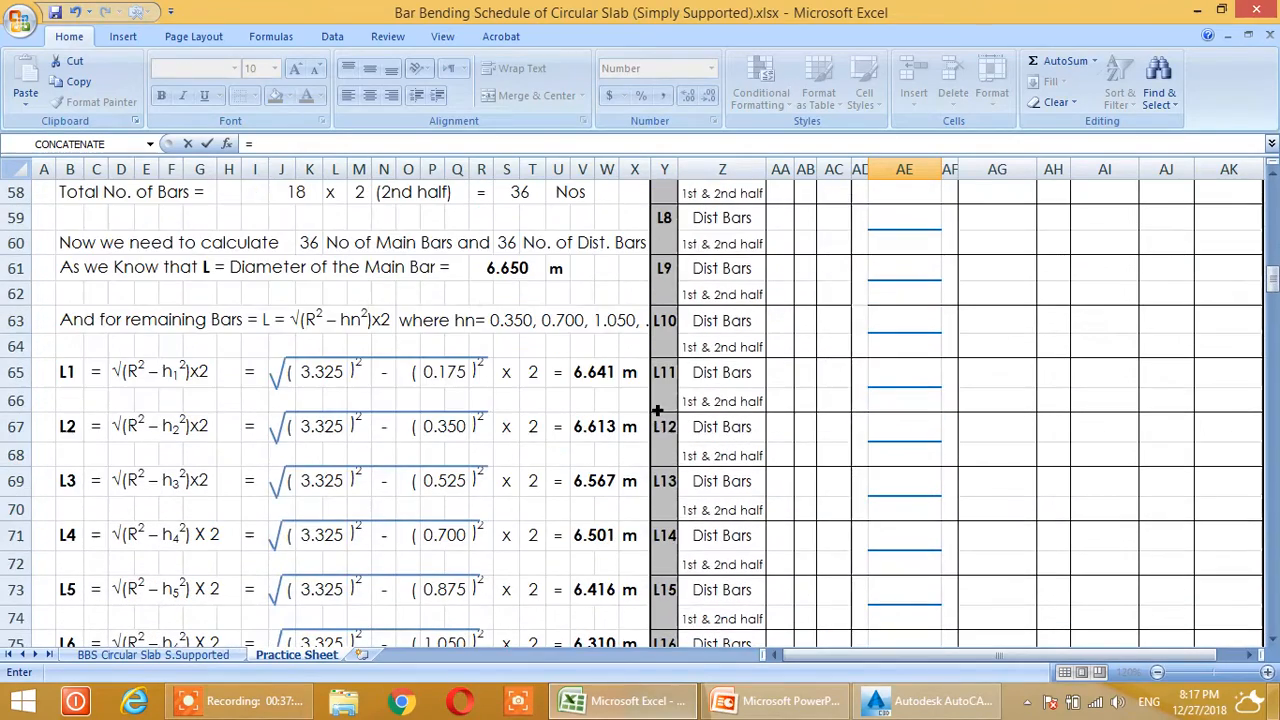
click(507, 268)
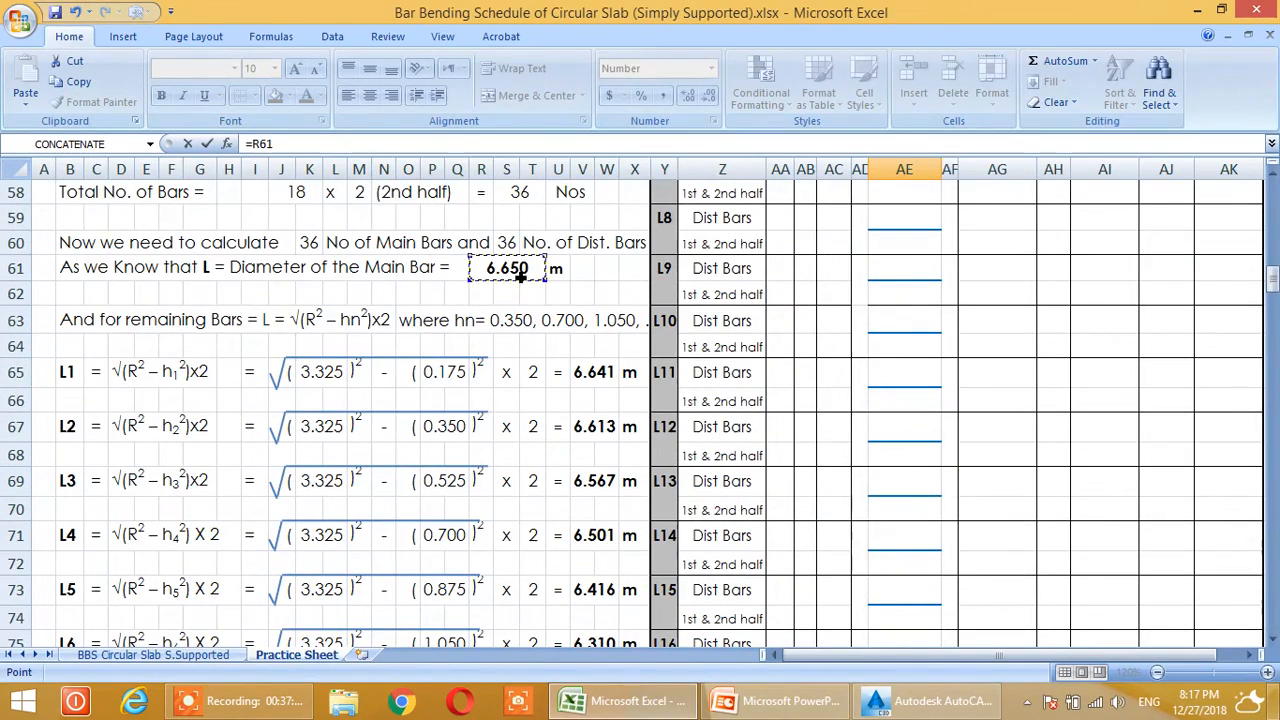
key(Return)
scroll(920, 370, up, 3)
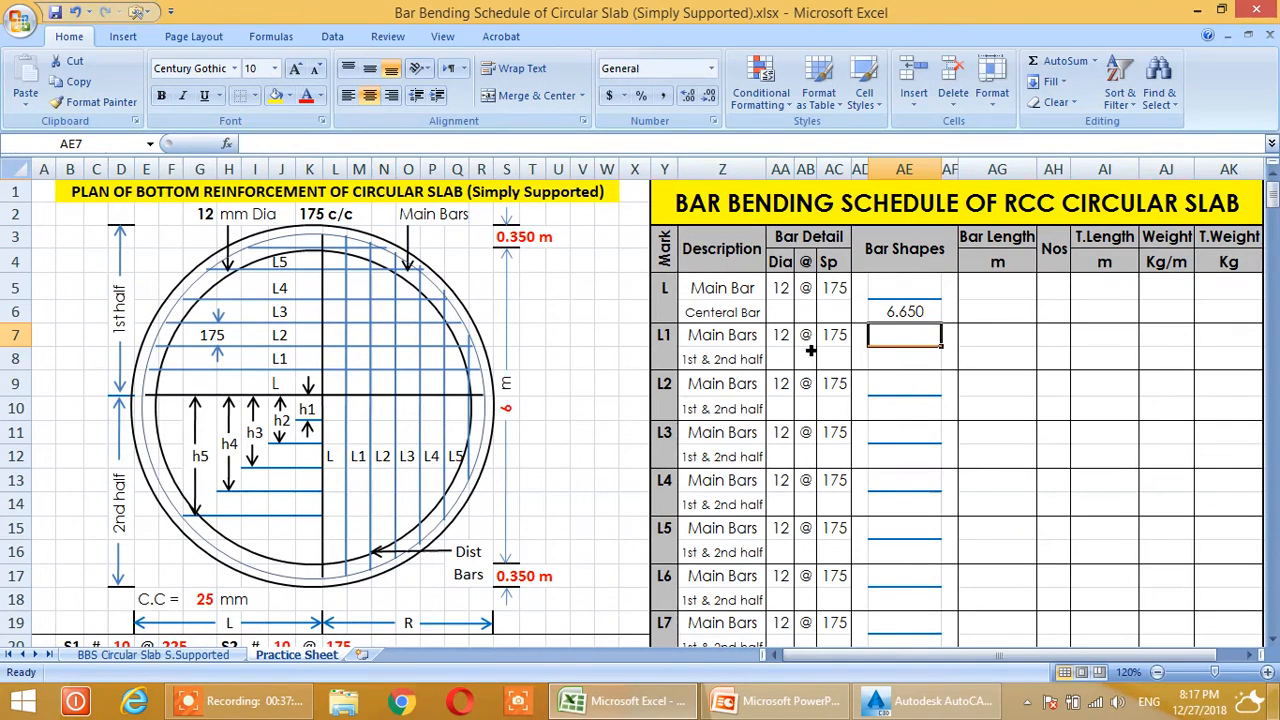
Link the L1 main bar's shape length in AE8 to its calculated cut length in V65
click(907, 363)
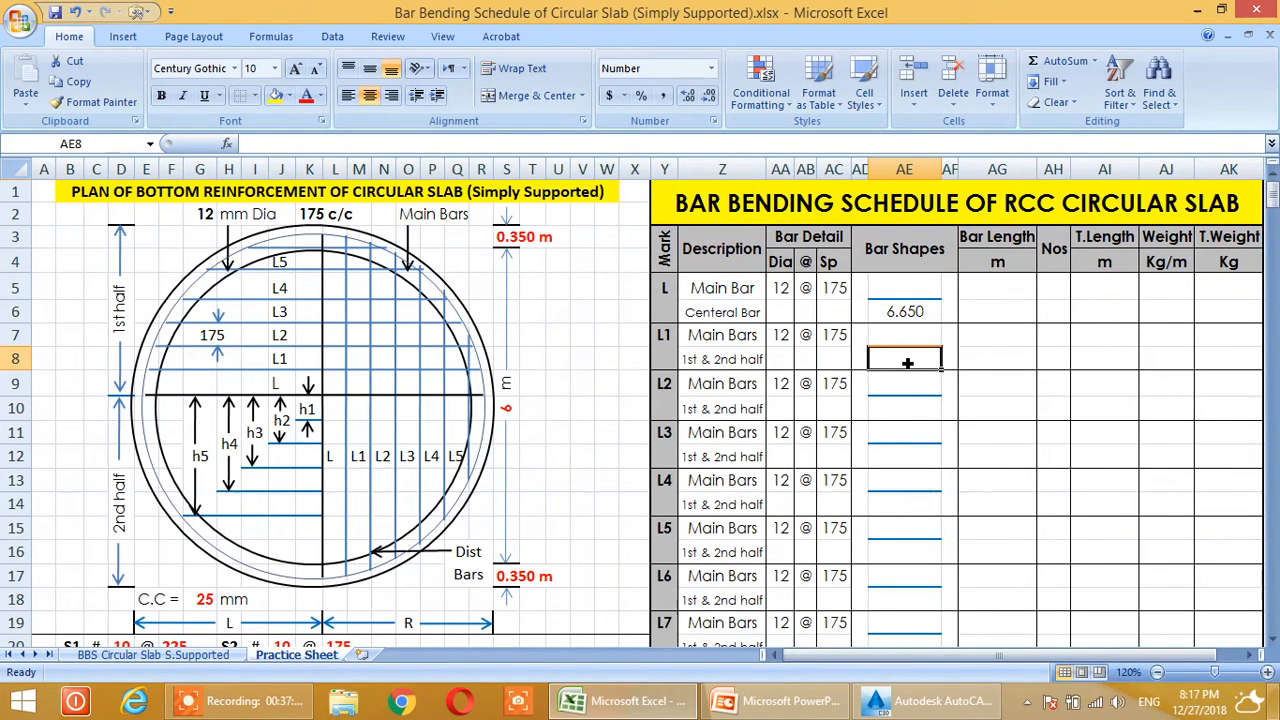
text(=)
scroll(751, 401, down, 16)
scroll(751, 401, down, 3)
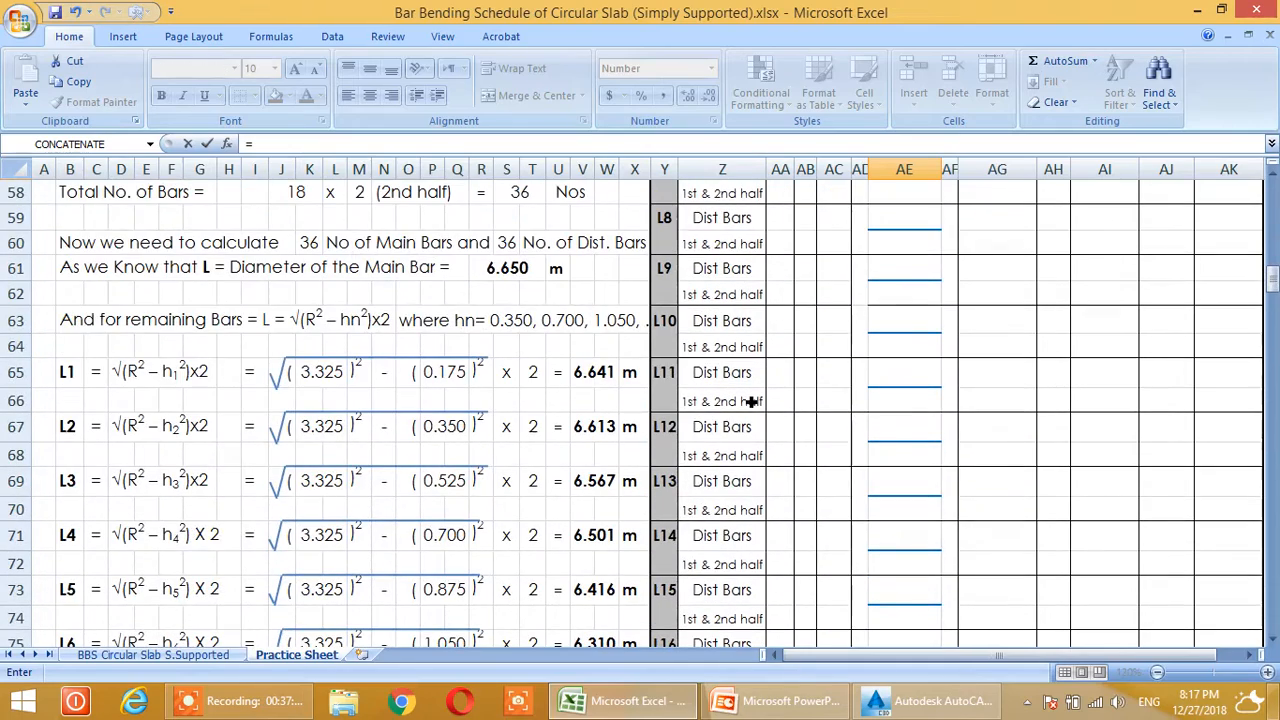
click(605, 373)
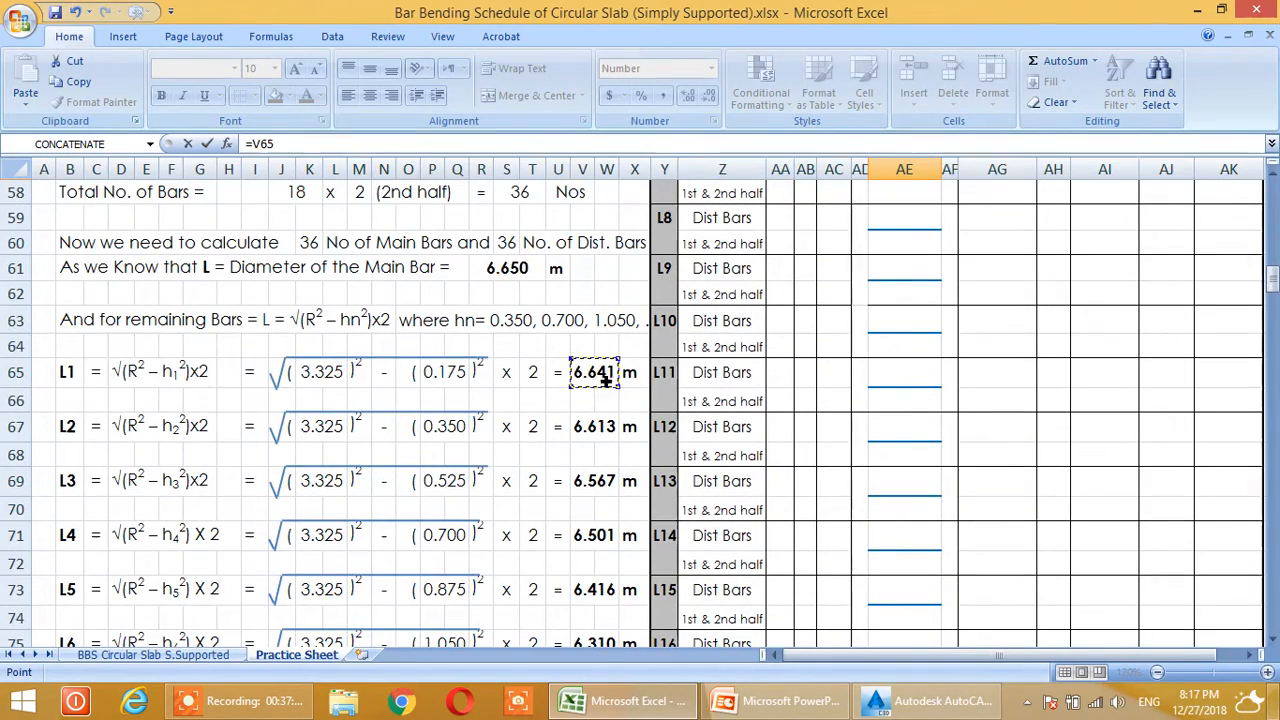
key(Return)
scroll(1019, 404, up, 3)
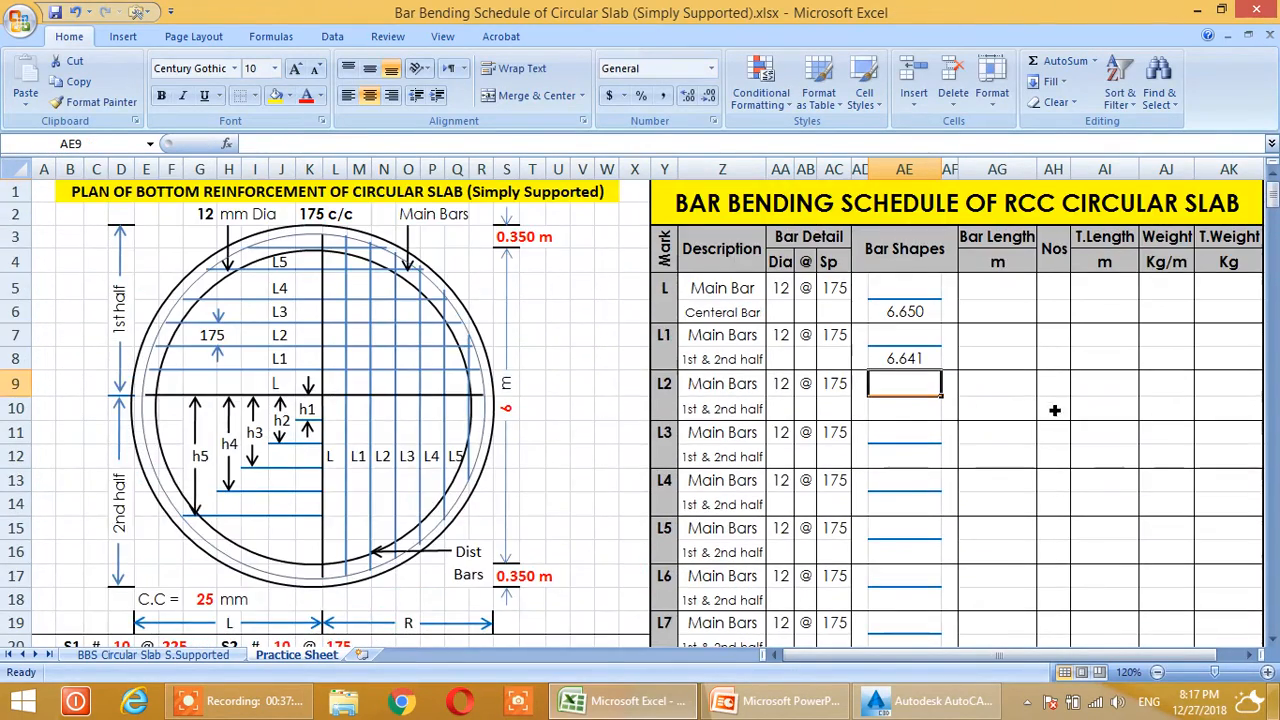
Link the L2 main bar's shape length in AE10 to its calculated cut length in V67
click(911, 415)
text(=)
scroll(669, 433, down, 19)
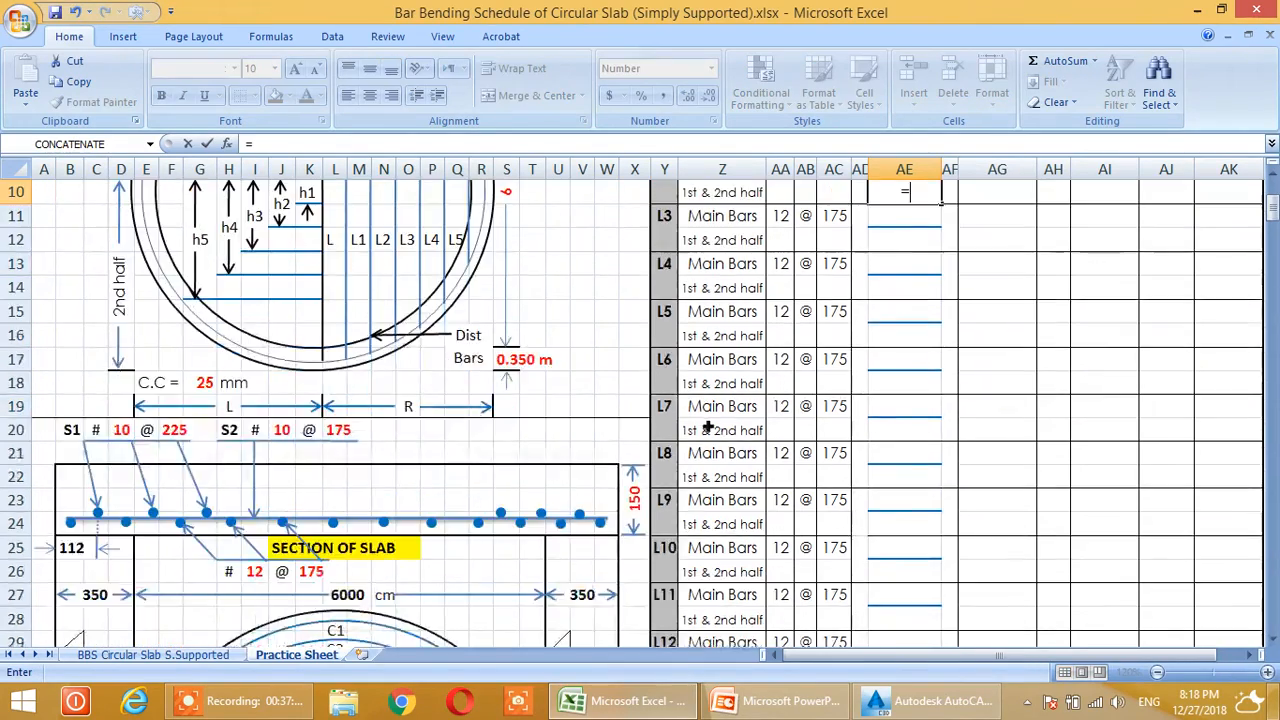
scroll(669, 433, down, 2)
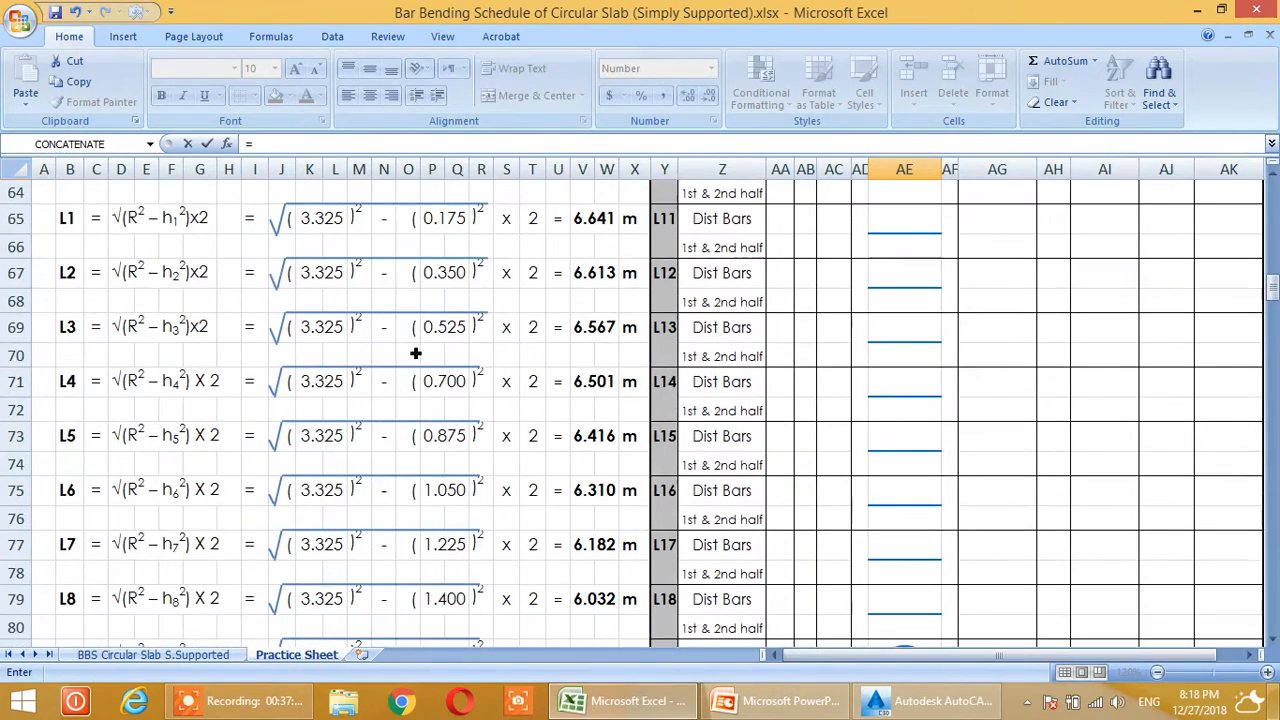
click(591, 282)
key(Return)
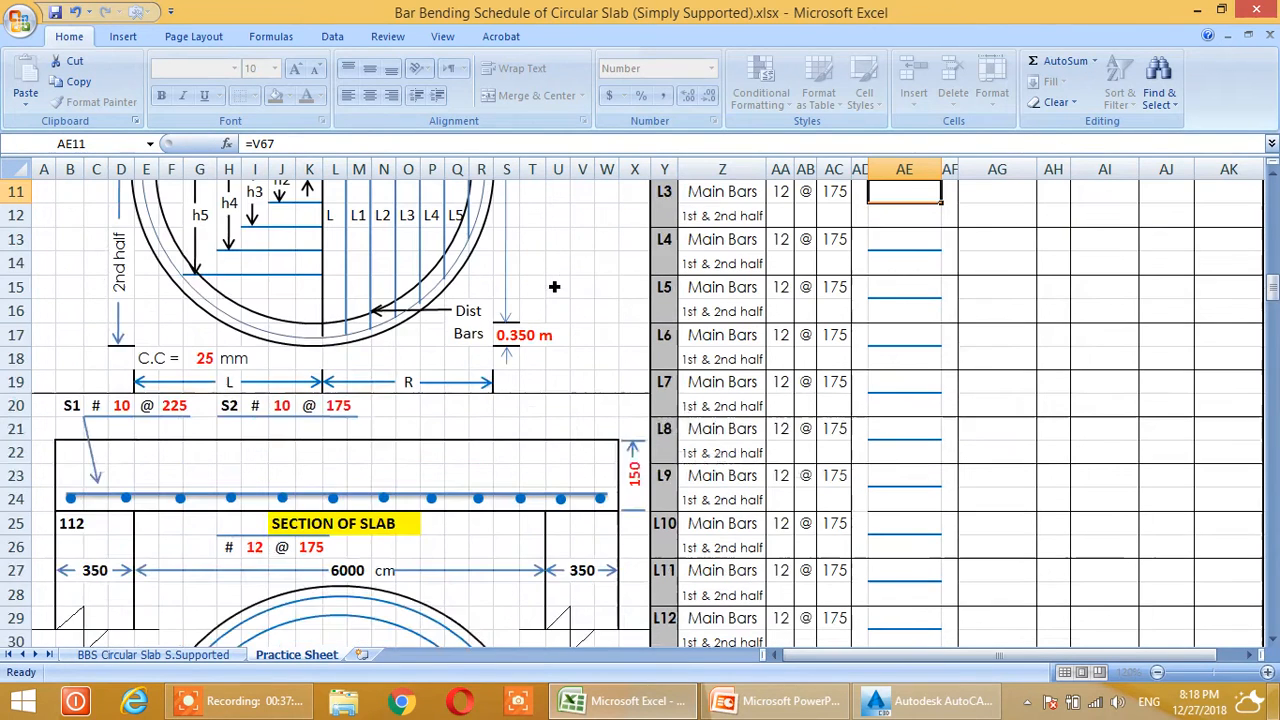
scroll(958, 318, up, 1)
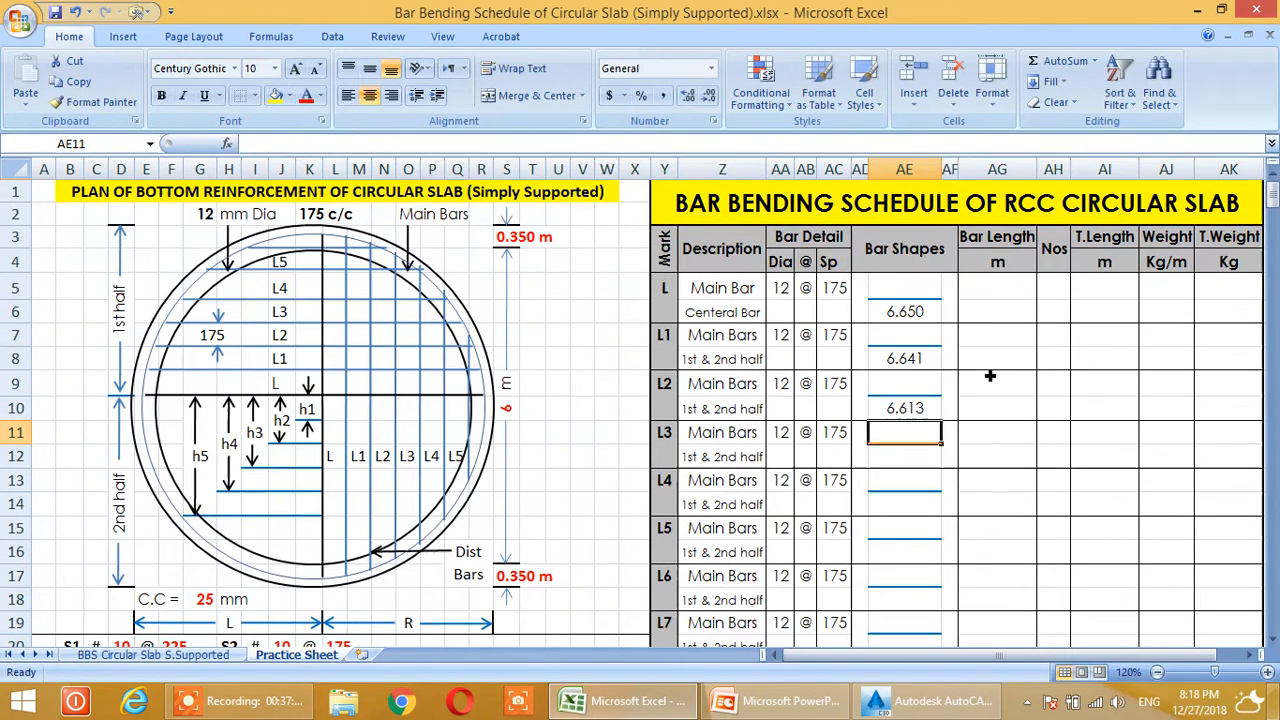
Fill the Bar Length column for L and L1 by linking AG5 to AE6 and AG7 to AE8
click(988, 295)
text(=)
click(905, 315)
key(Return)
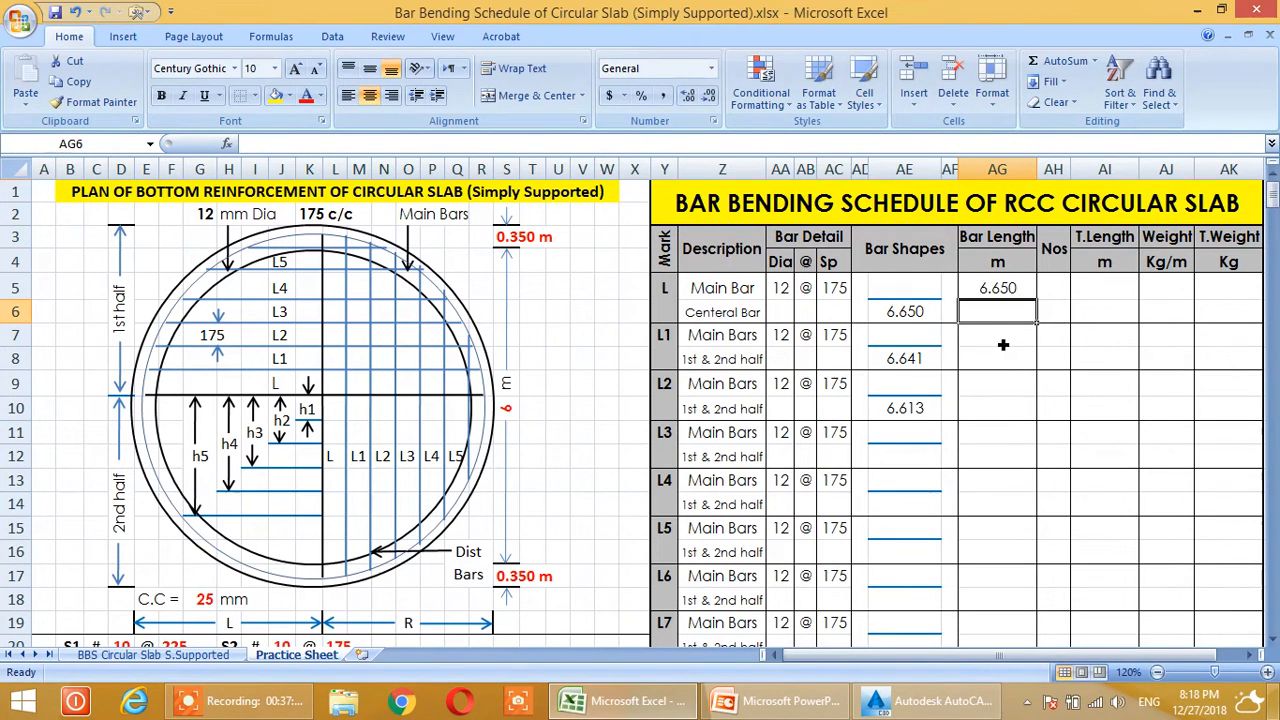
click(1004, 343)
text(=)
click(915, 362)
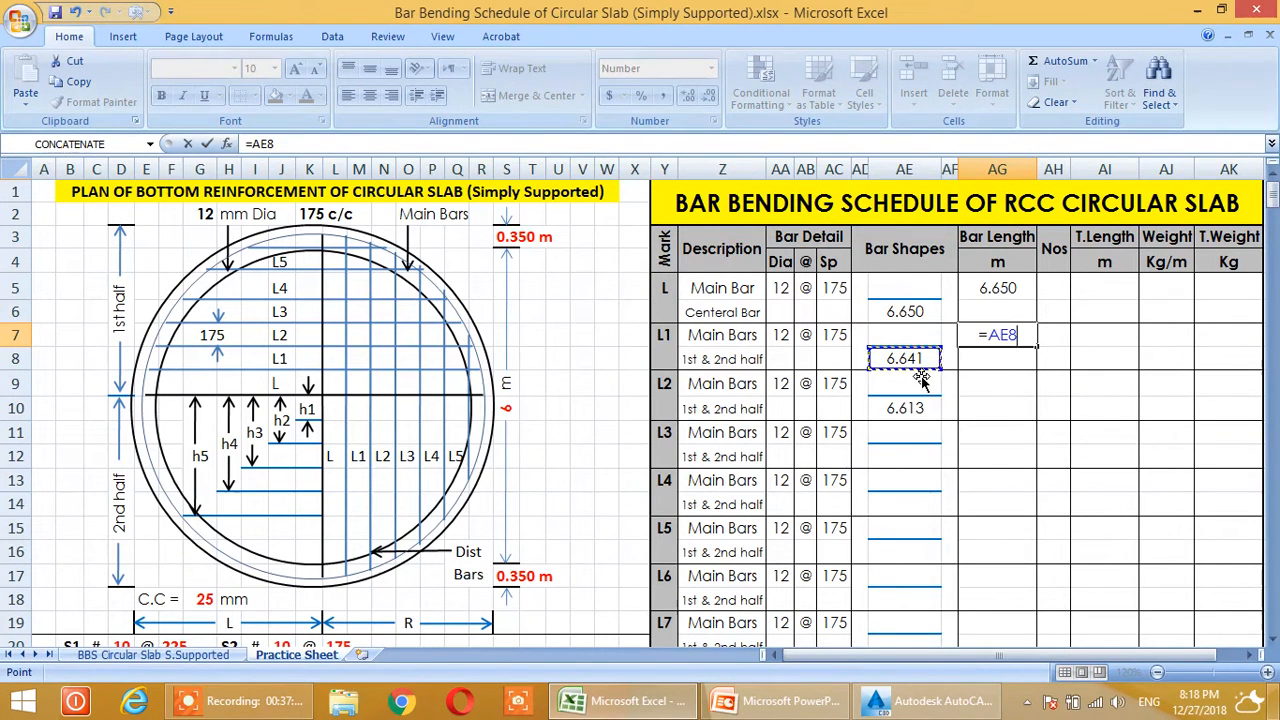
key(Return)
Enter 1 as the number of central main bars in AH5 and go to the L1 count cell AH7
click(1066, 296)
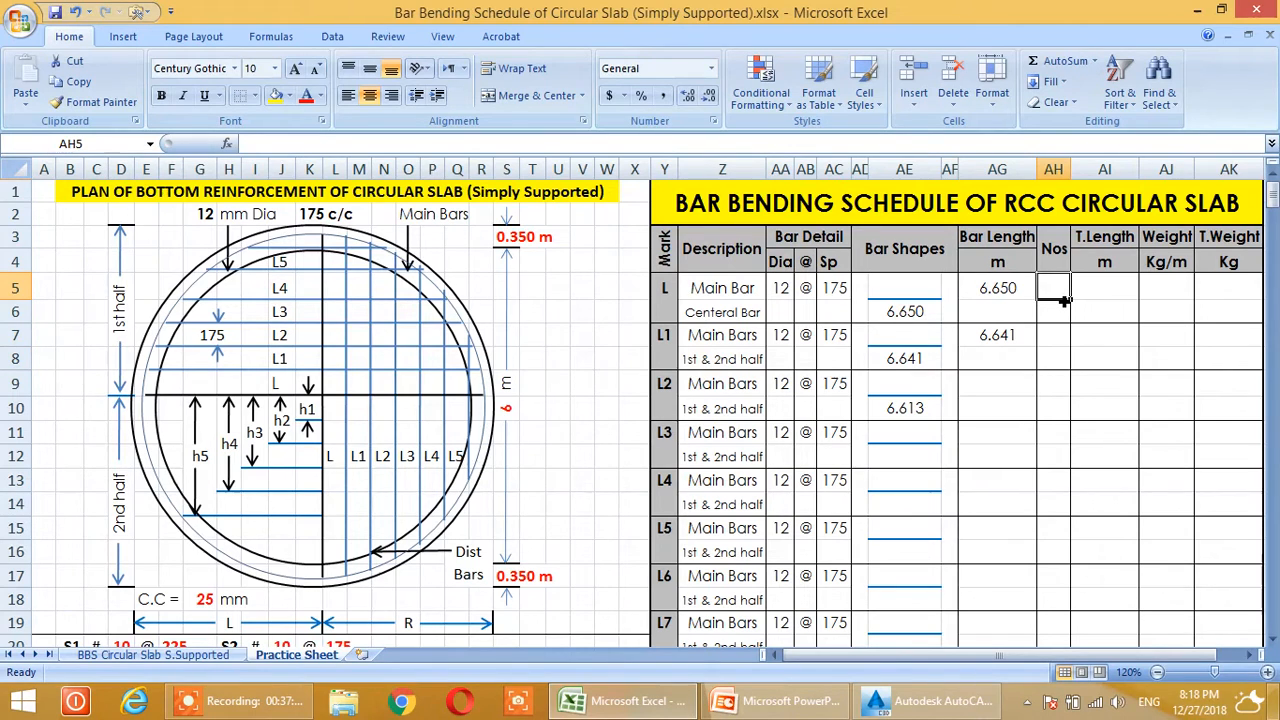
text(1)
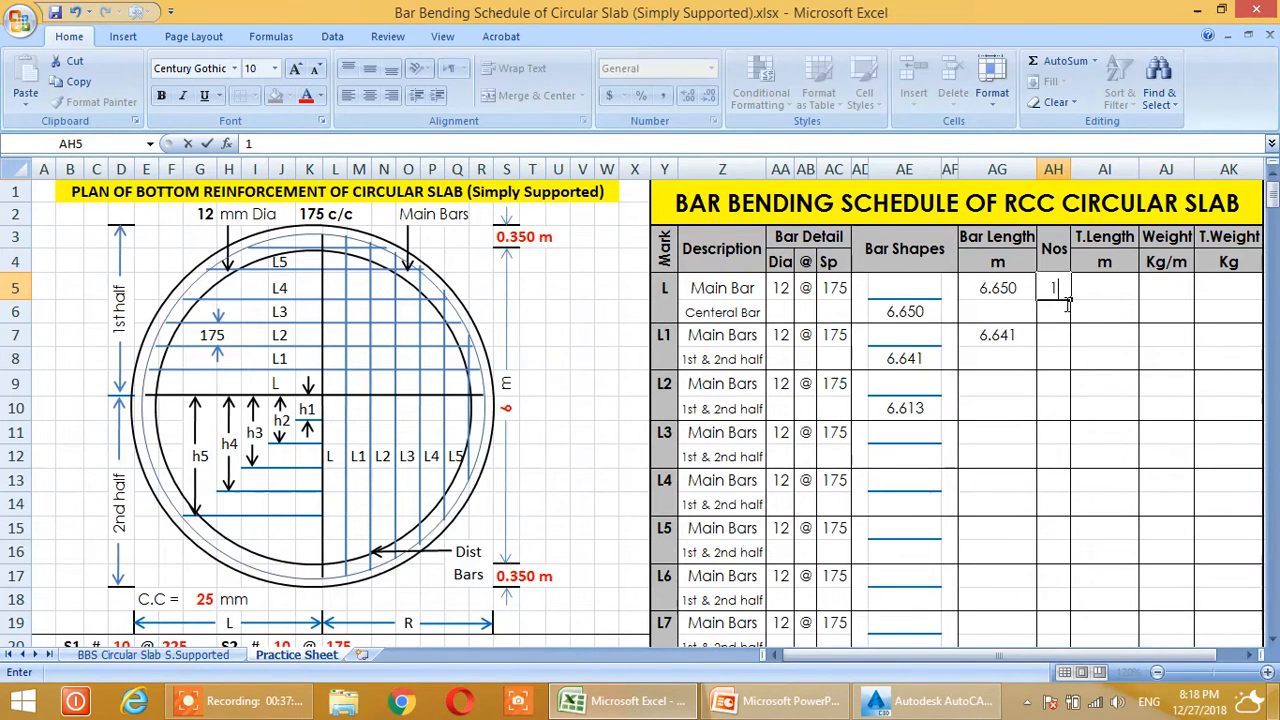
key(Return)
key(Down)
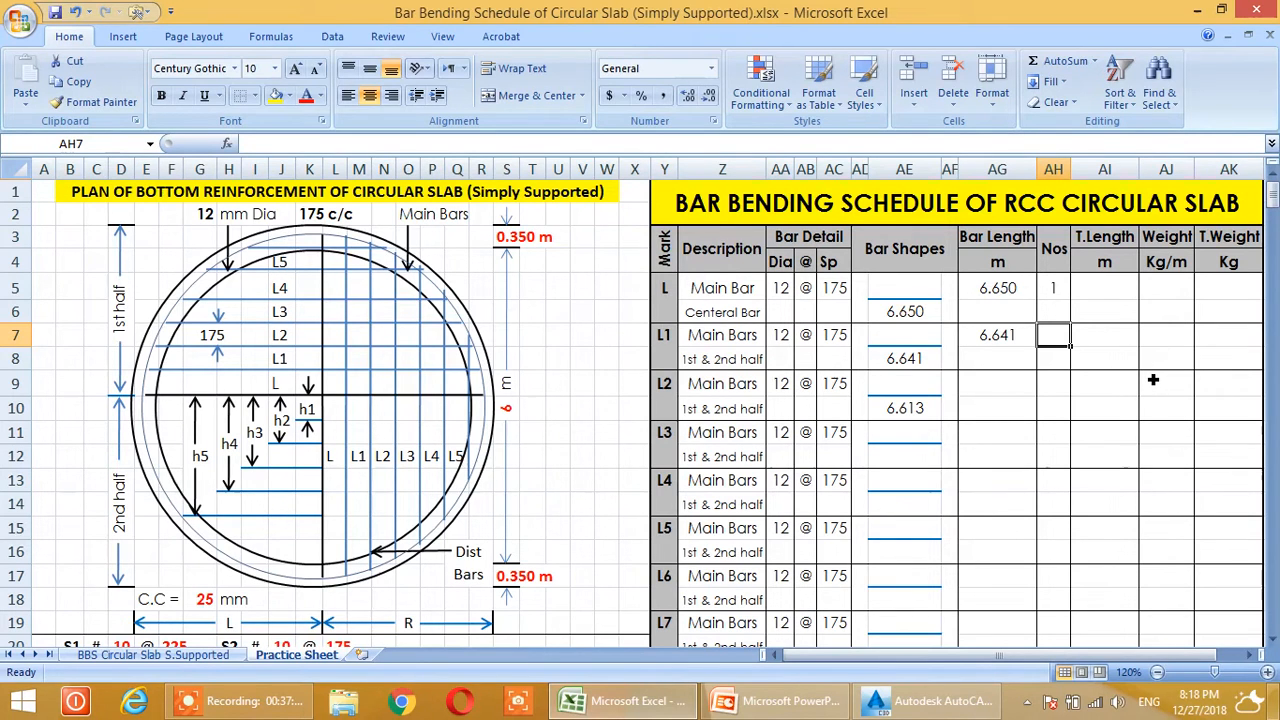
Enter 2 as the number of L1 main bars and calculate the central bar's total length in AI5 as AG5*AH5
text(2)
key(Return)
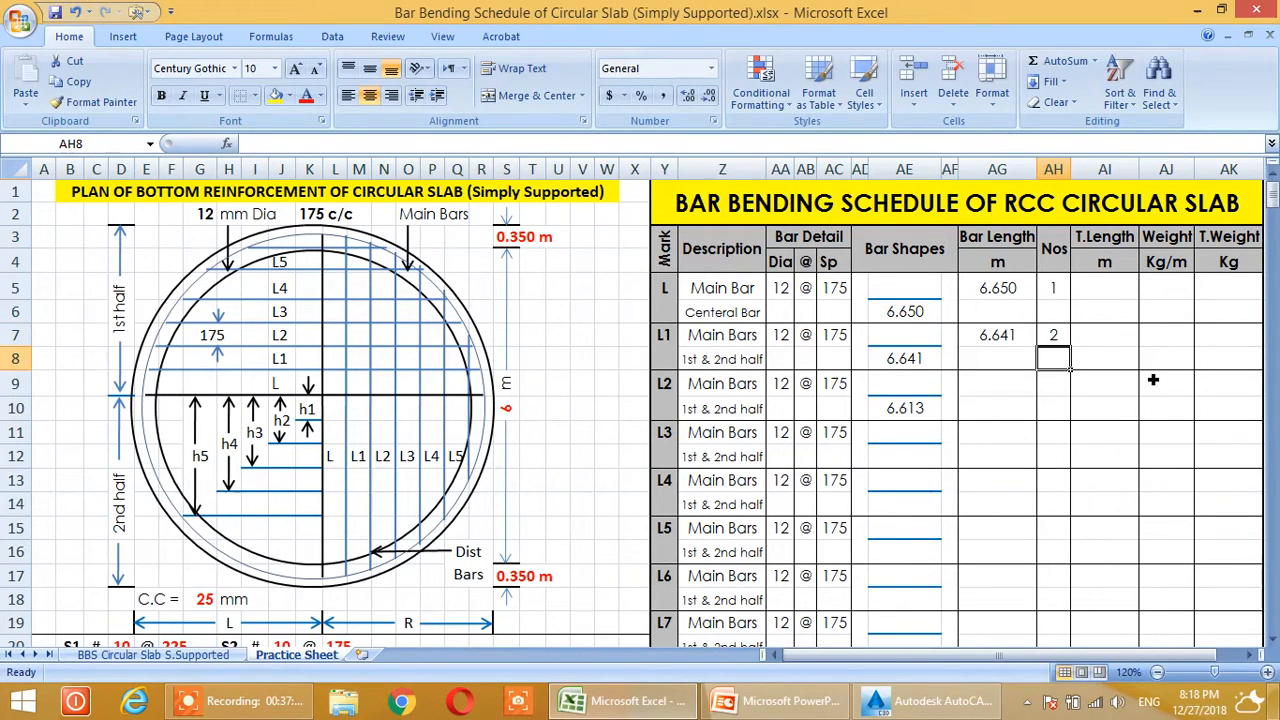
click(1108, 294)
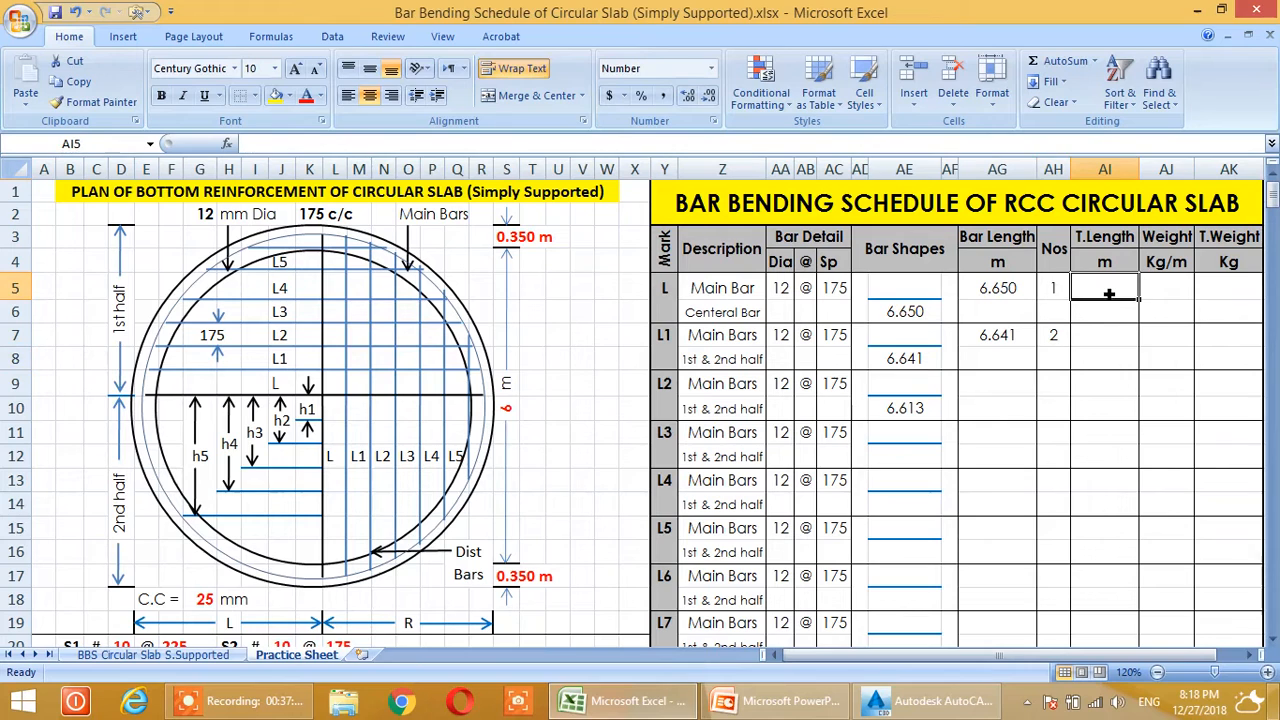
text(=)
click(999, 289)
text(*)
click(1053, 290)
key(Return)
Calculate the central main bar's weight per metre in AJ5 with the formula =AA5*AA5/162
click(1167, 297)
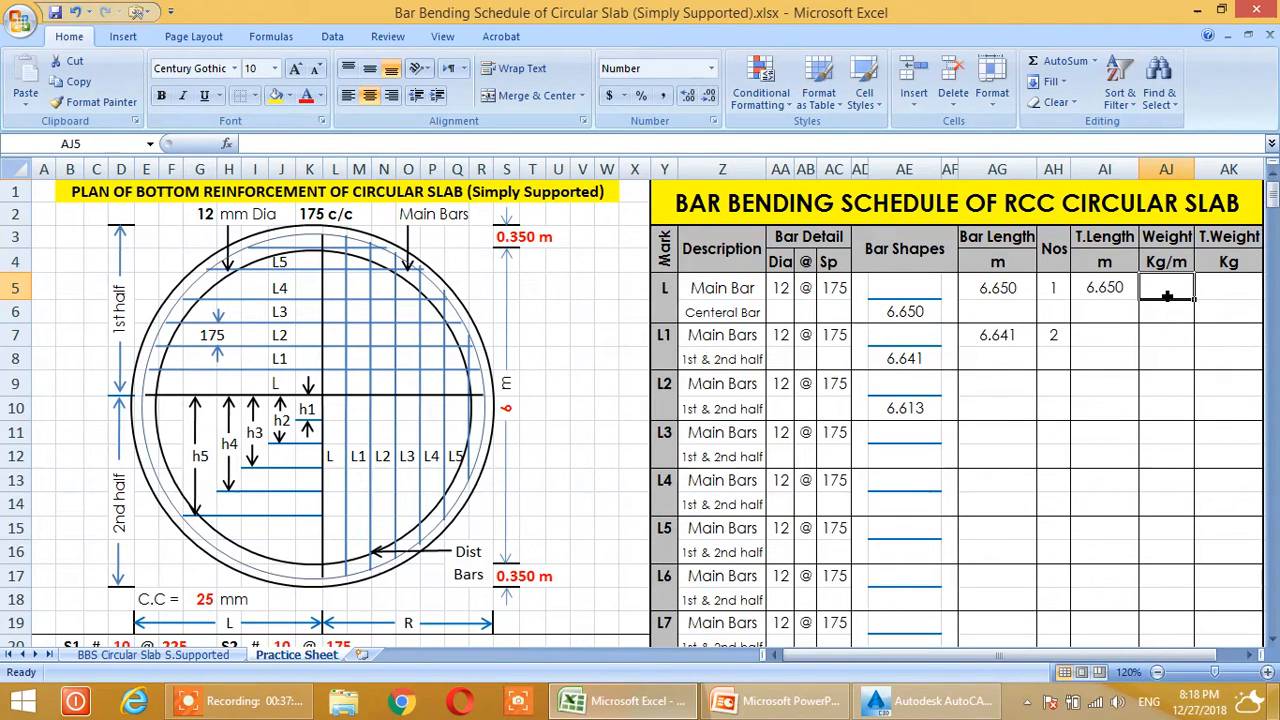
text(=)
click(781, 290)
text(*)
click(782, 291)
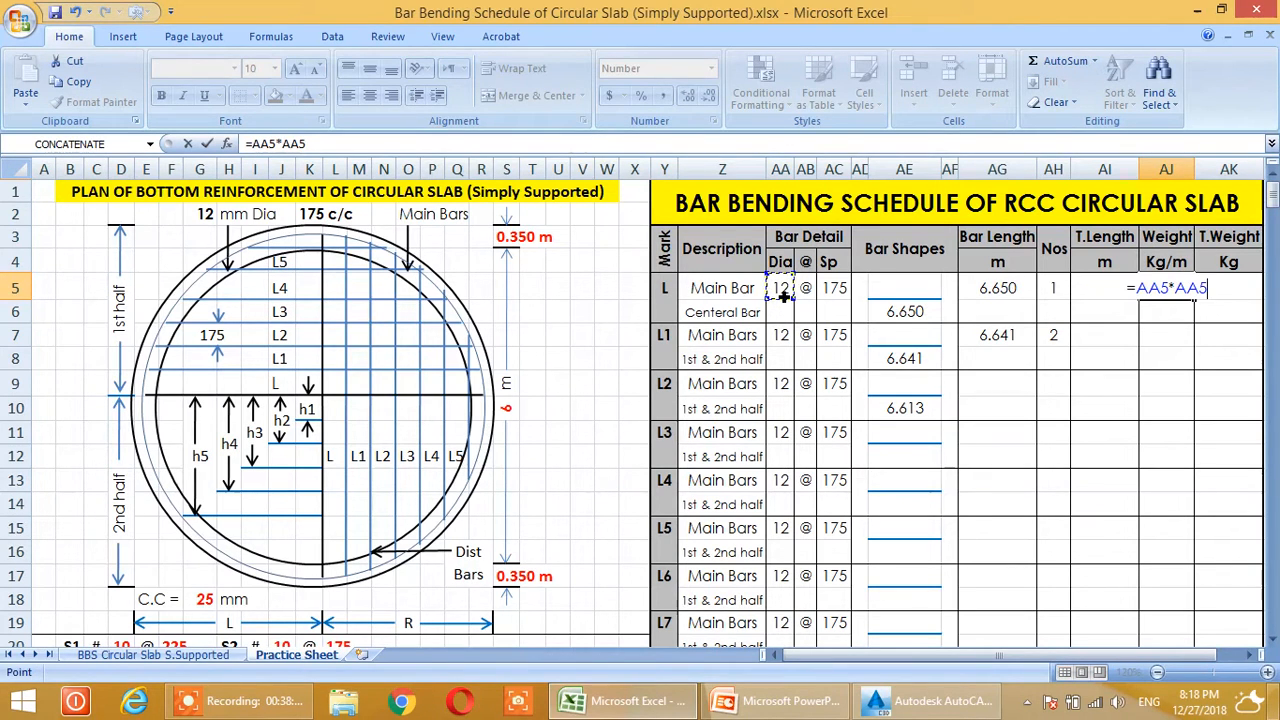
text(/162)
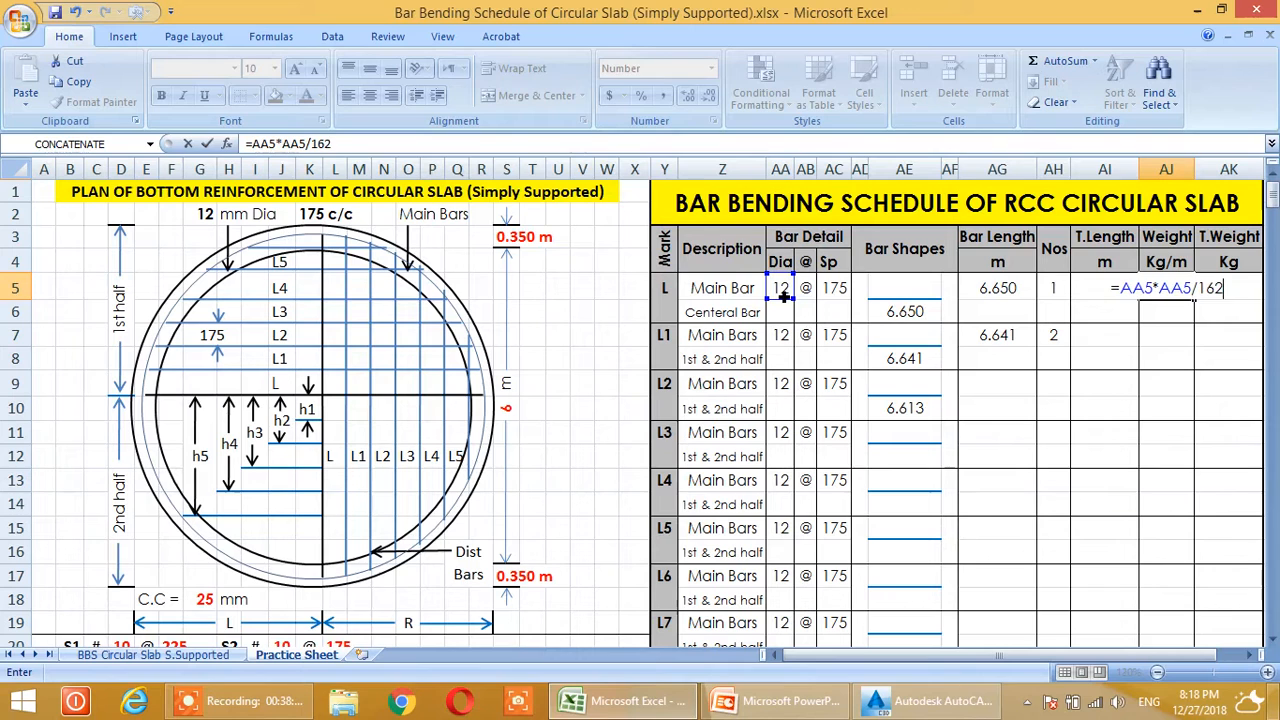
key(Return)
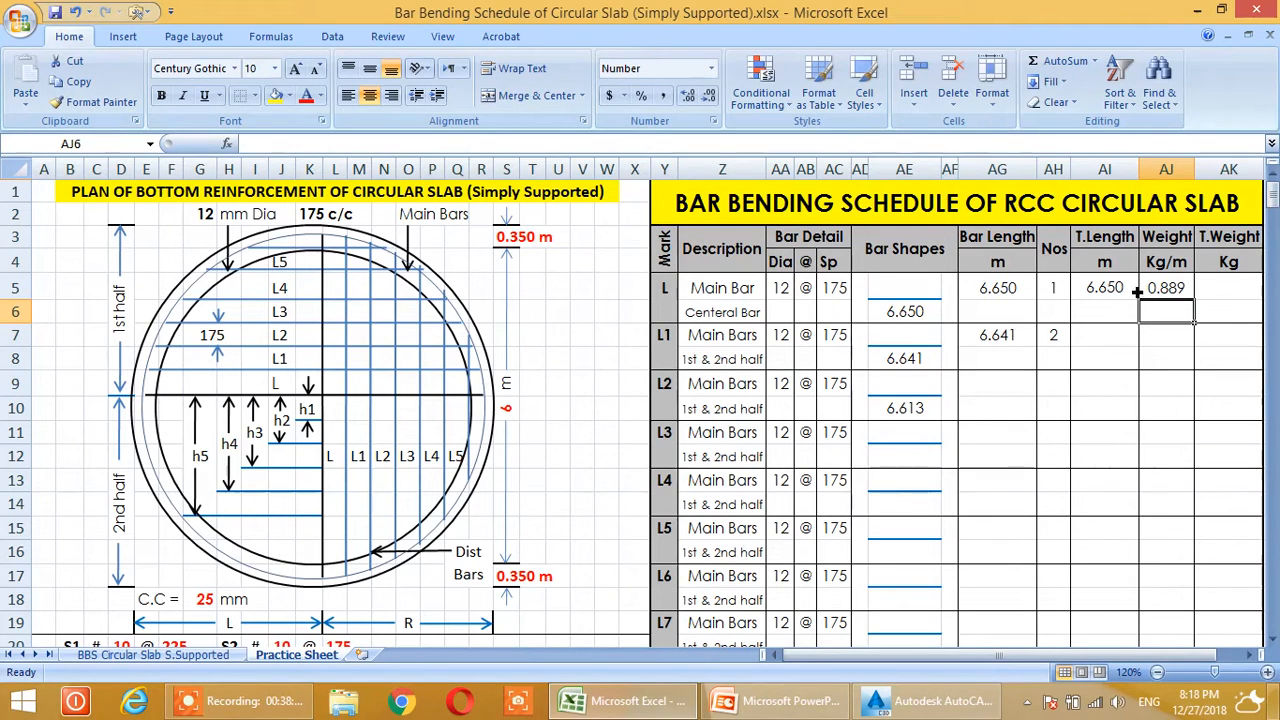
Calculate the central main bar's total weight in AK5 as AJ5*AI5*AH5
click(1213, 296)
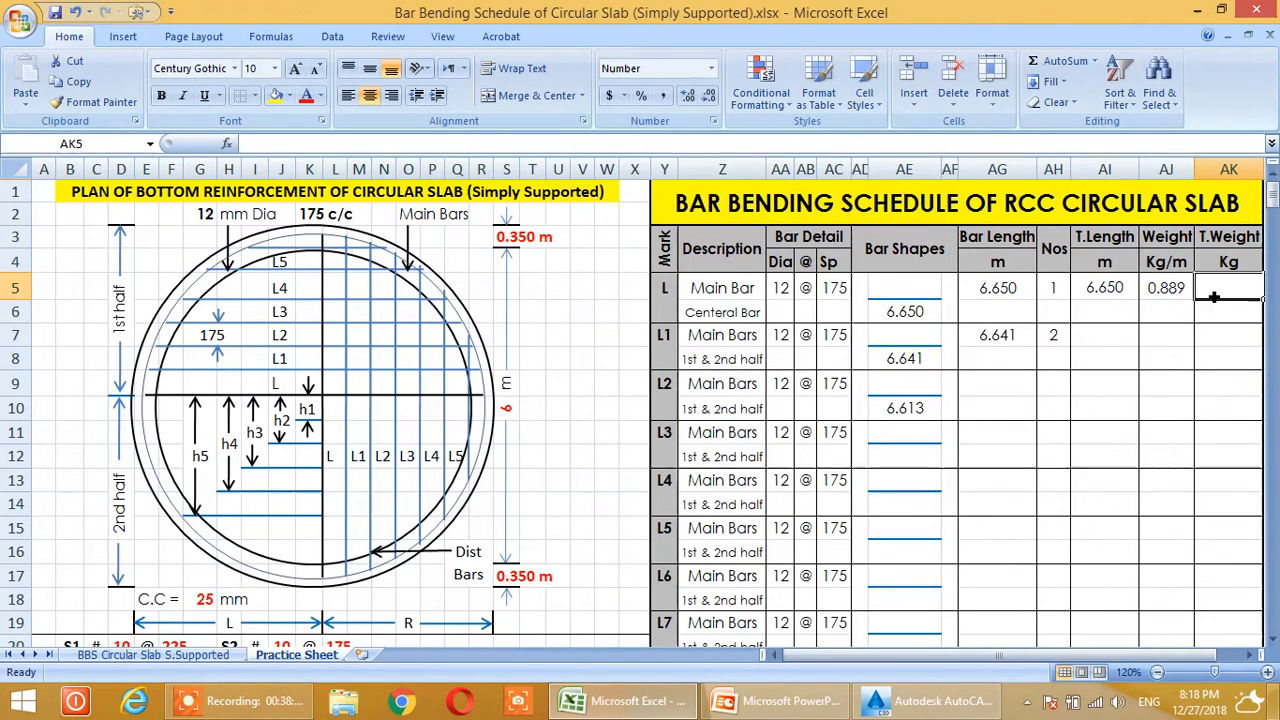
text(=)
click(1163, 290)
text(*)
click(1105, 290)
text(*)
click(1057, 289)
key(Return)
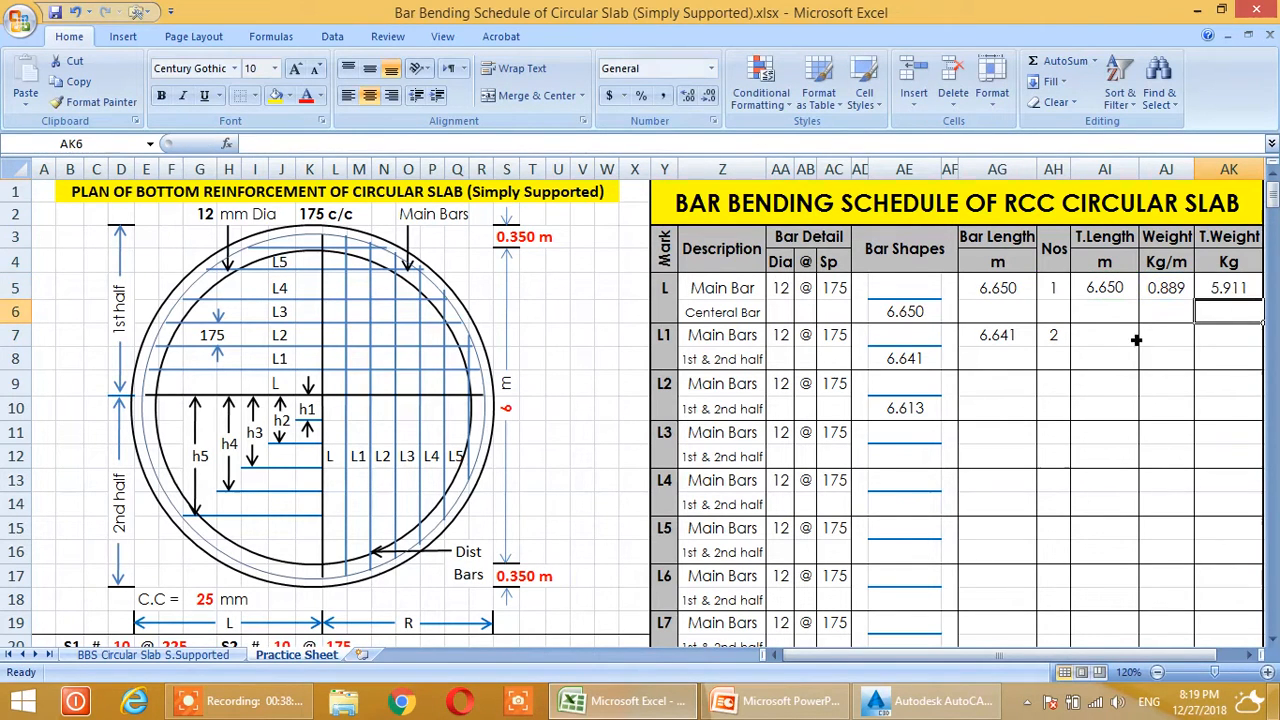
Copy the total length, weight and total weight formulas from AI5:AK5 to the L1 row starting at AI7
drag(1088, 290, 1220, 292)
key(ctrl+c)
click(1091, 343)
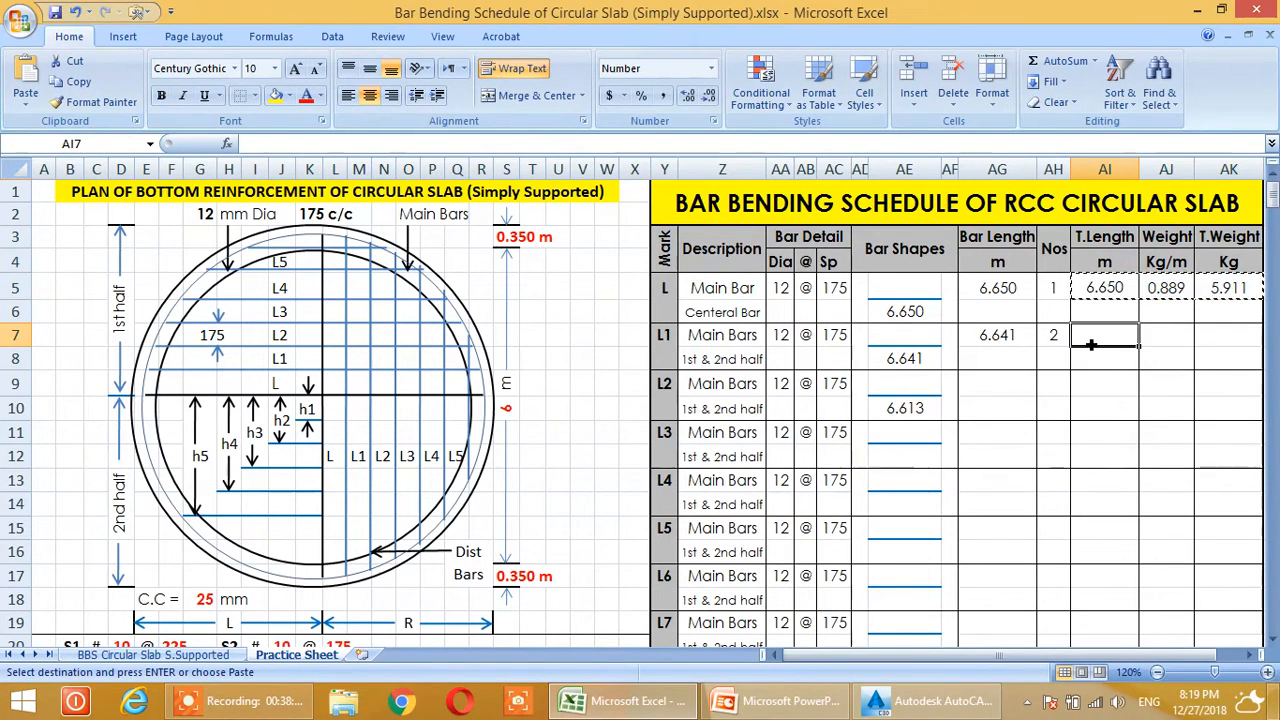
key(ctrl+v)
key(Escape)
click(1094, 406)
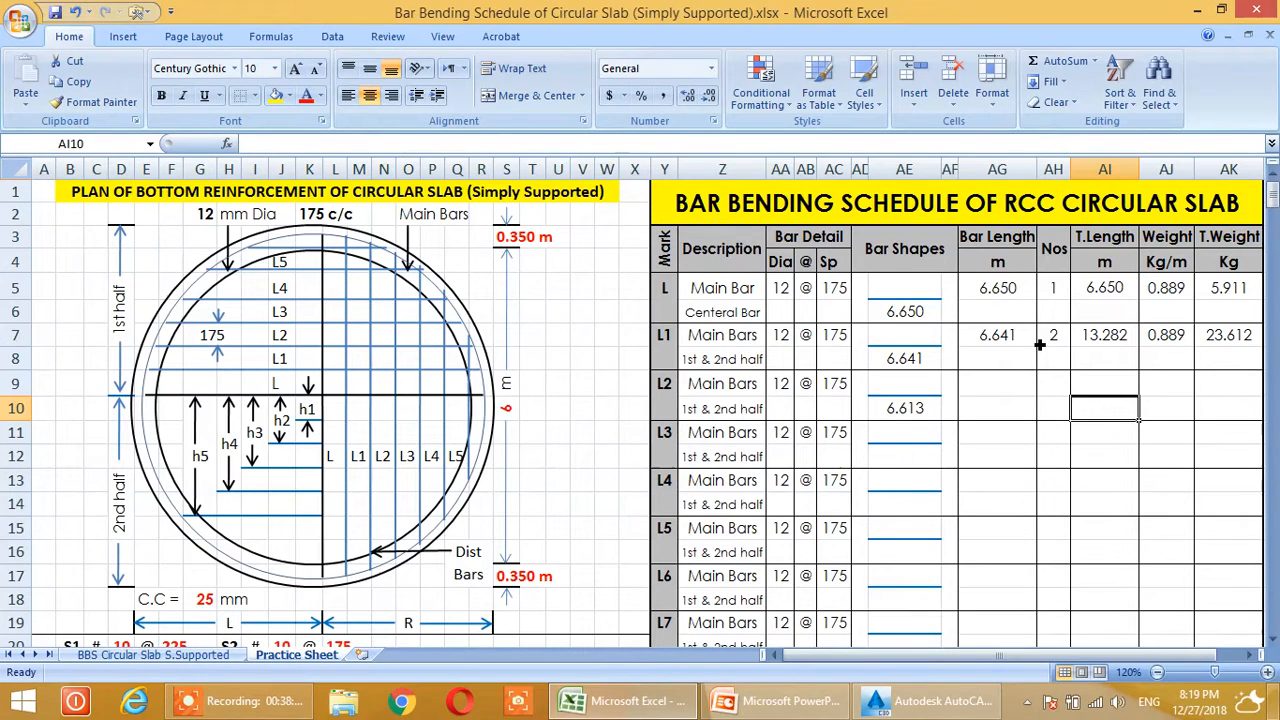
Copy the L1 bar length, number, total length and weight entries in AG7:AK7 to the L2 row at AG9
click(1017, 392)
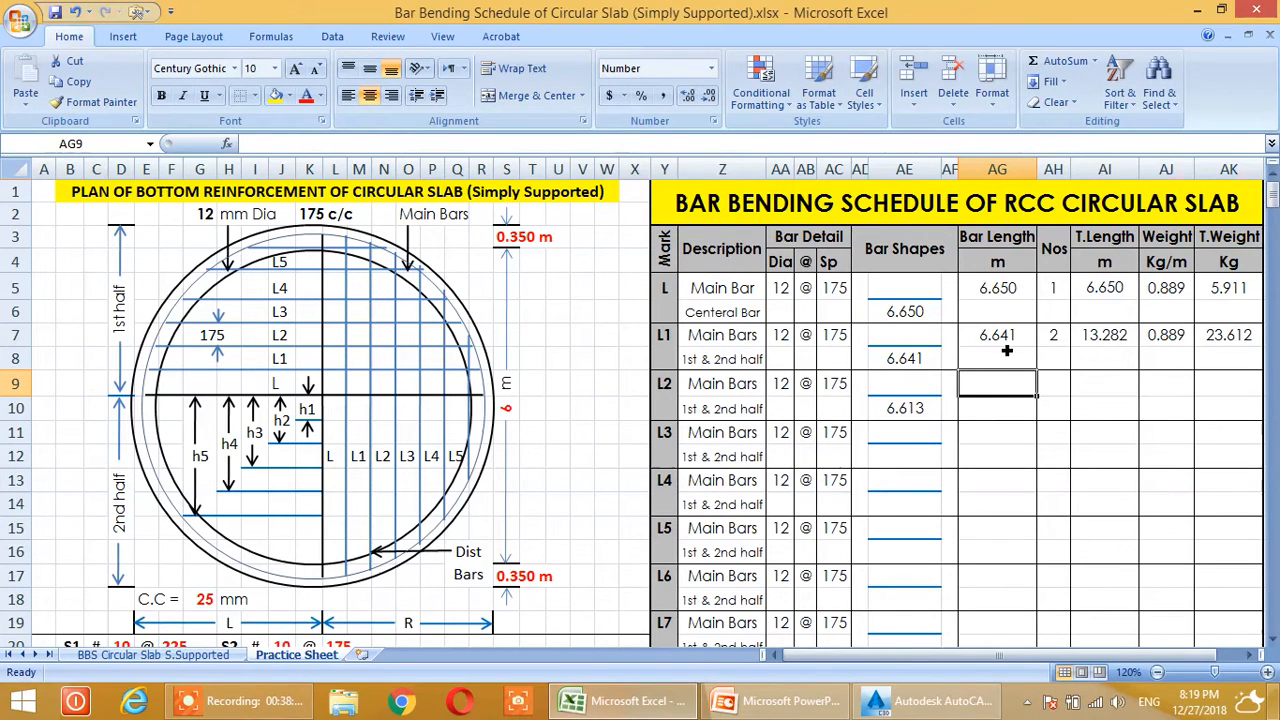
drag(1003, 345, 1234, 342)
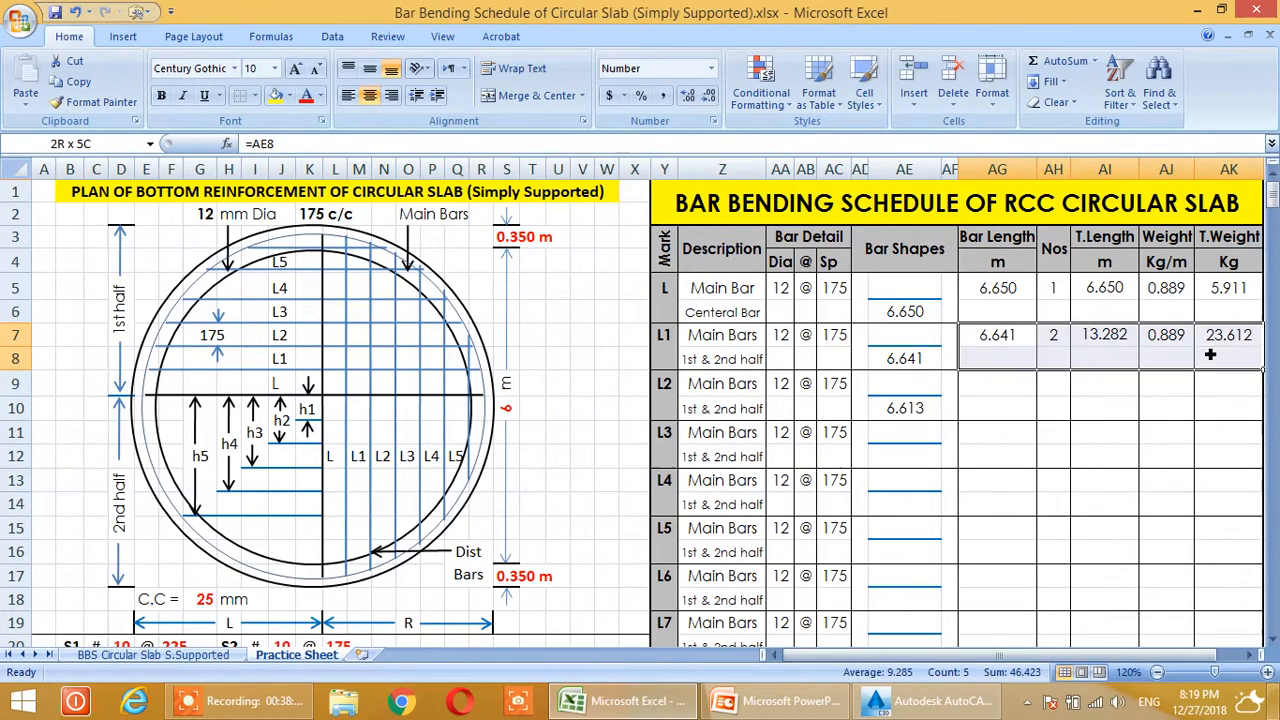
key(ctrl+c)
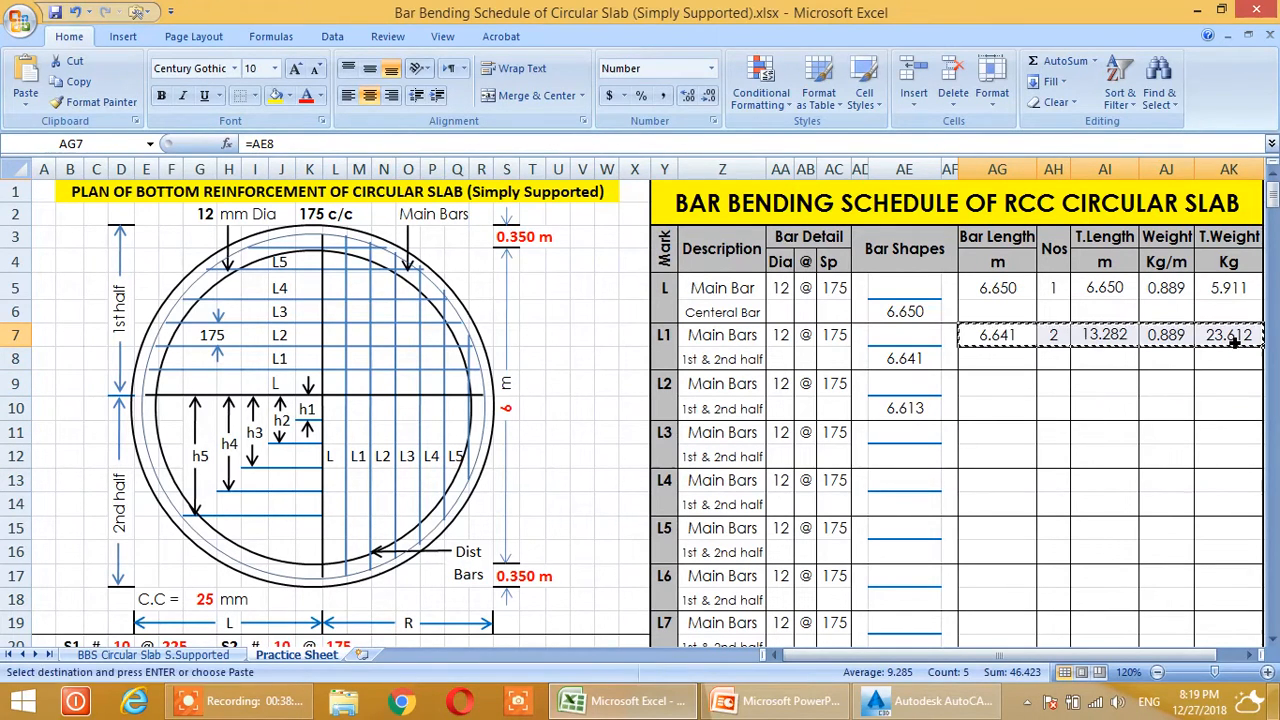
click(998, 397)
key(ctrl+v)
key(Escape)
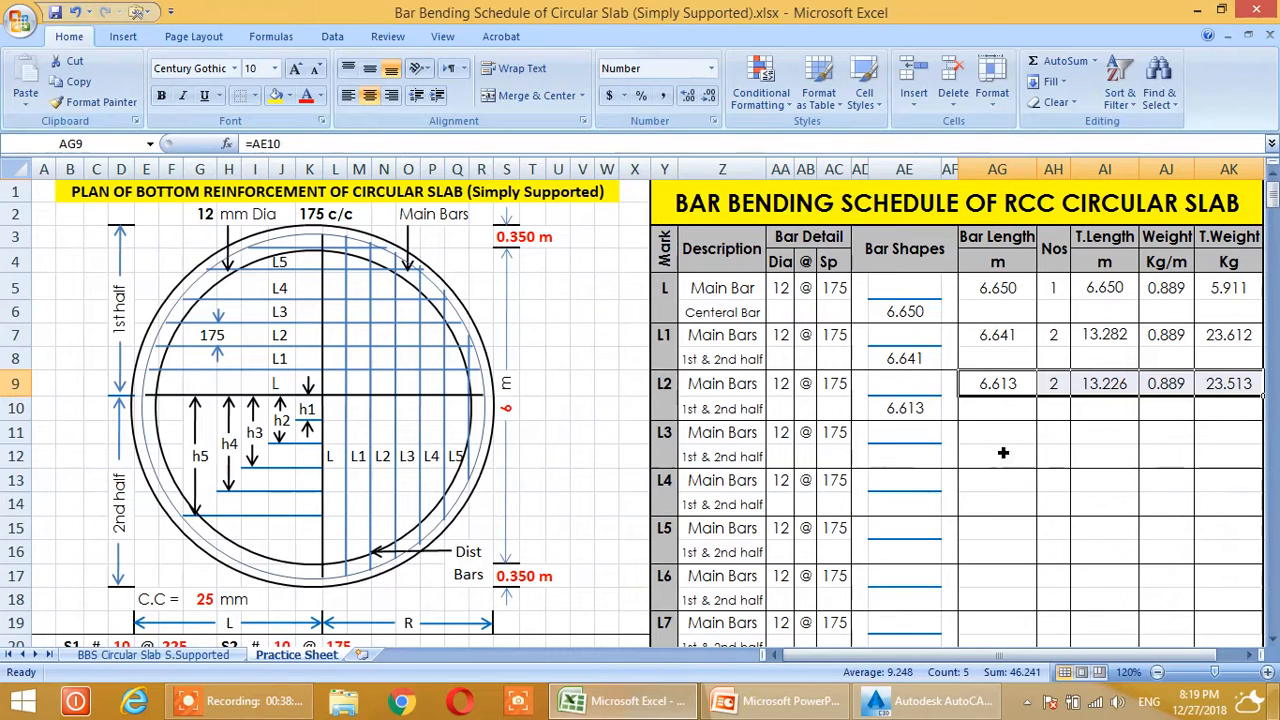
Link the L3 main bar's shape length in AE12 to its calculated cut length in V69
click(918, 457)
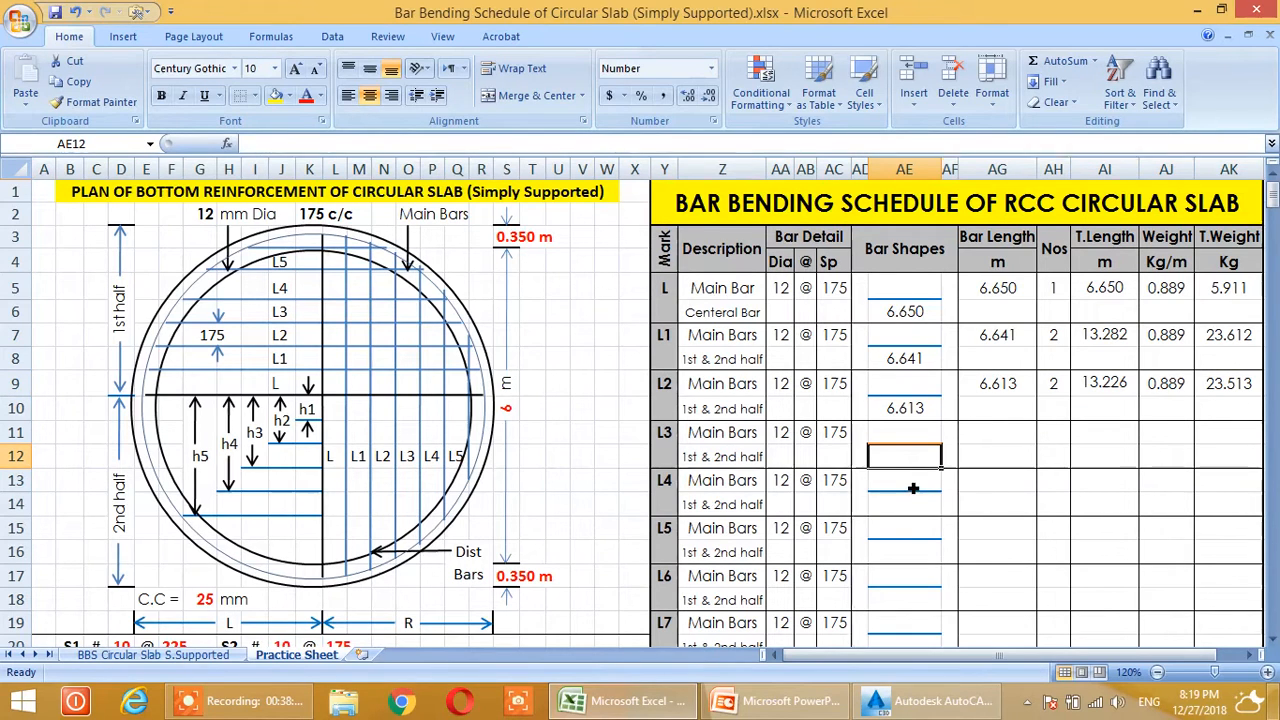
drag(997, 385, 1222, 390)
key(ctrl+c)
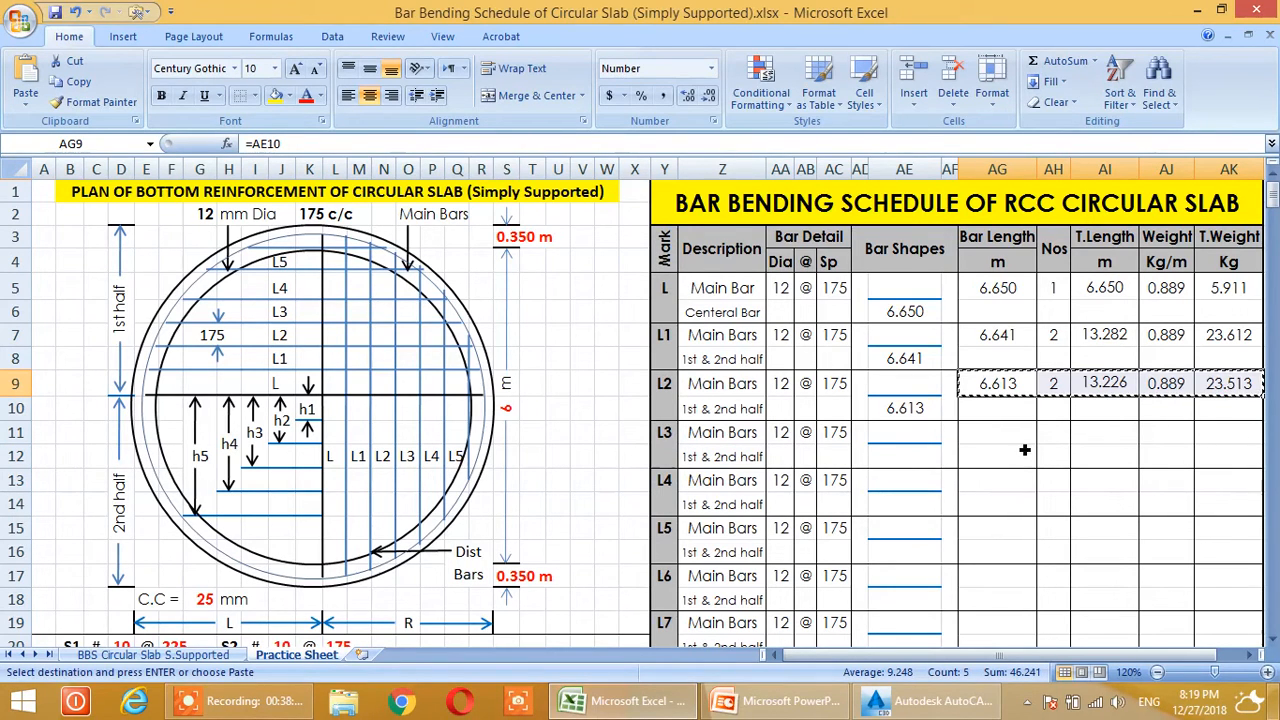
click(910, 463)
text(=)
scroll(564, 502, down, 8)
scroll(564, 502, down, 4)
scroll(880, 557, up, 12)
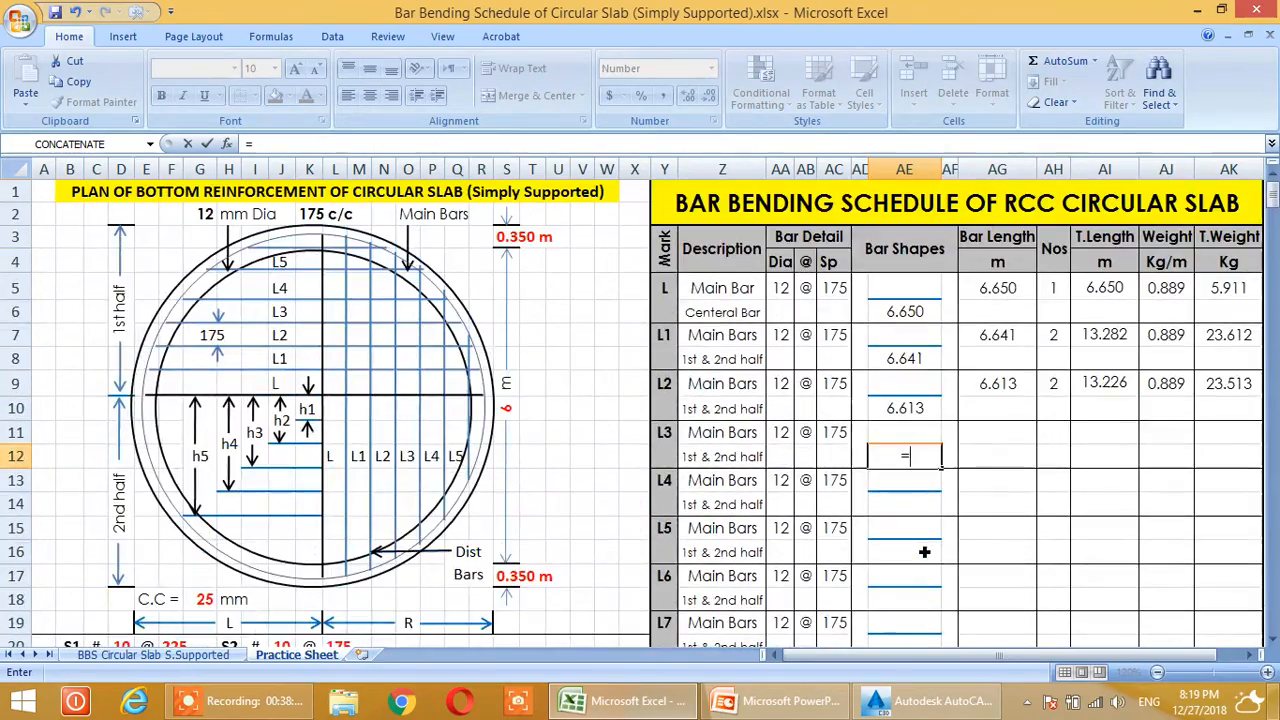
scroll(924, 552, down, 19)
scroll(644, 557, down, 3)
scroll(640, 555, up, 2)
click(600, 406)
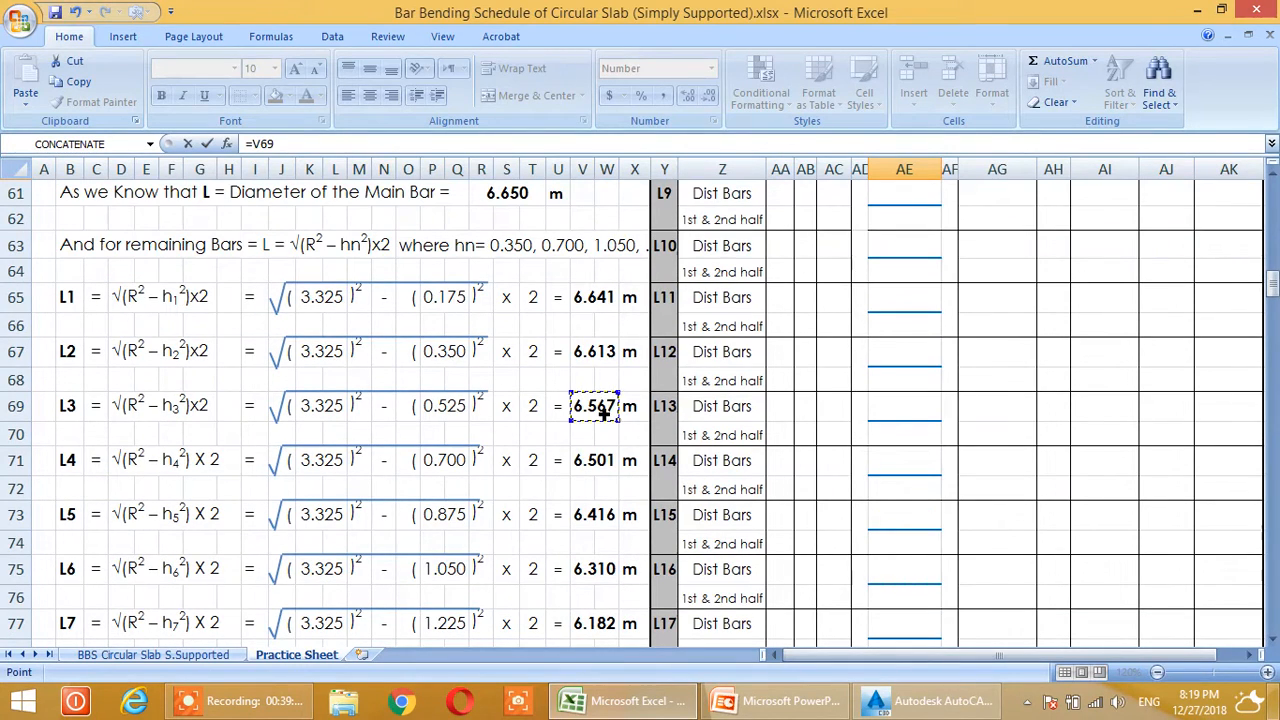
key(Return)
scroll(847, 480, up, 4)
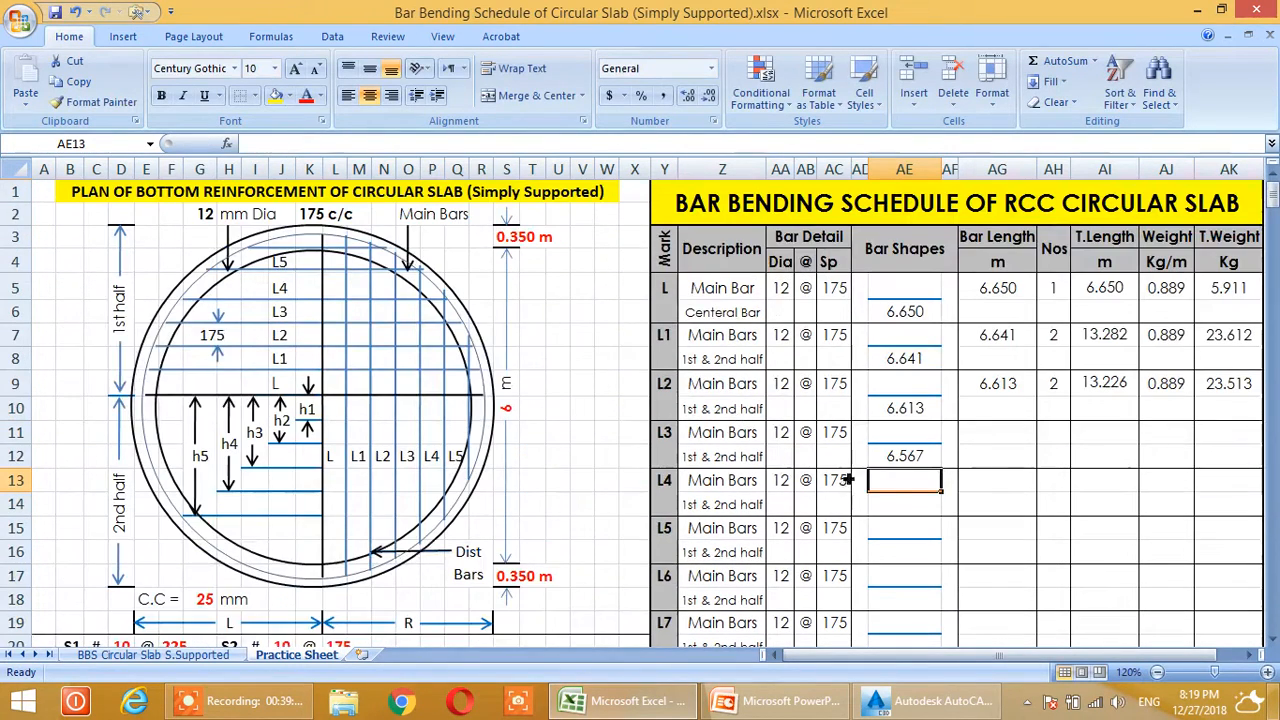
Copy the L2 bar length, number, total length and weight entries in AG9:AK9 to the L3 row at AG11
drag(1003, 390, 1215, 397)
key(ctrl+c)
click(995, 440)
key(ctrl+v)
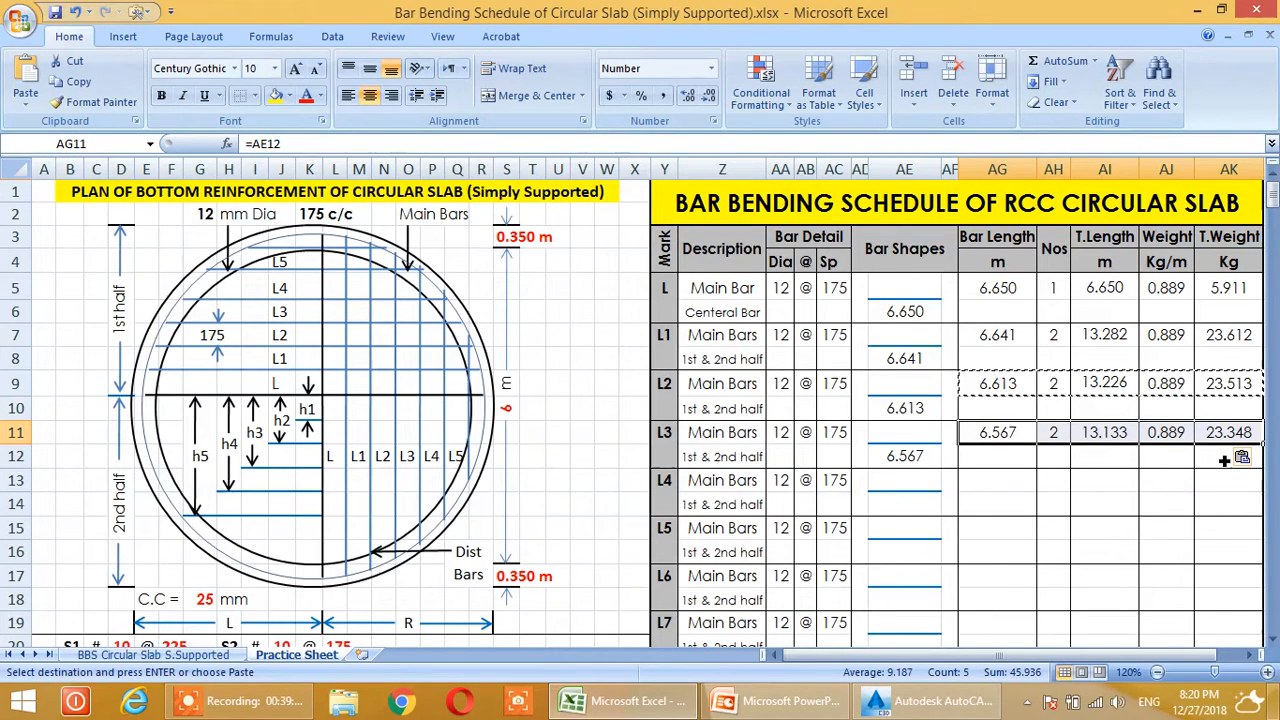
Copy the completed main bar entries for L to L18 in AA5:AK42
scroll(1046, 514, down, 1)
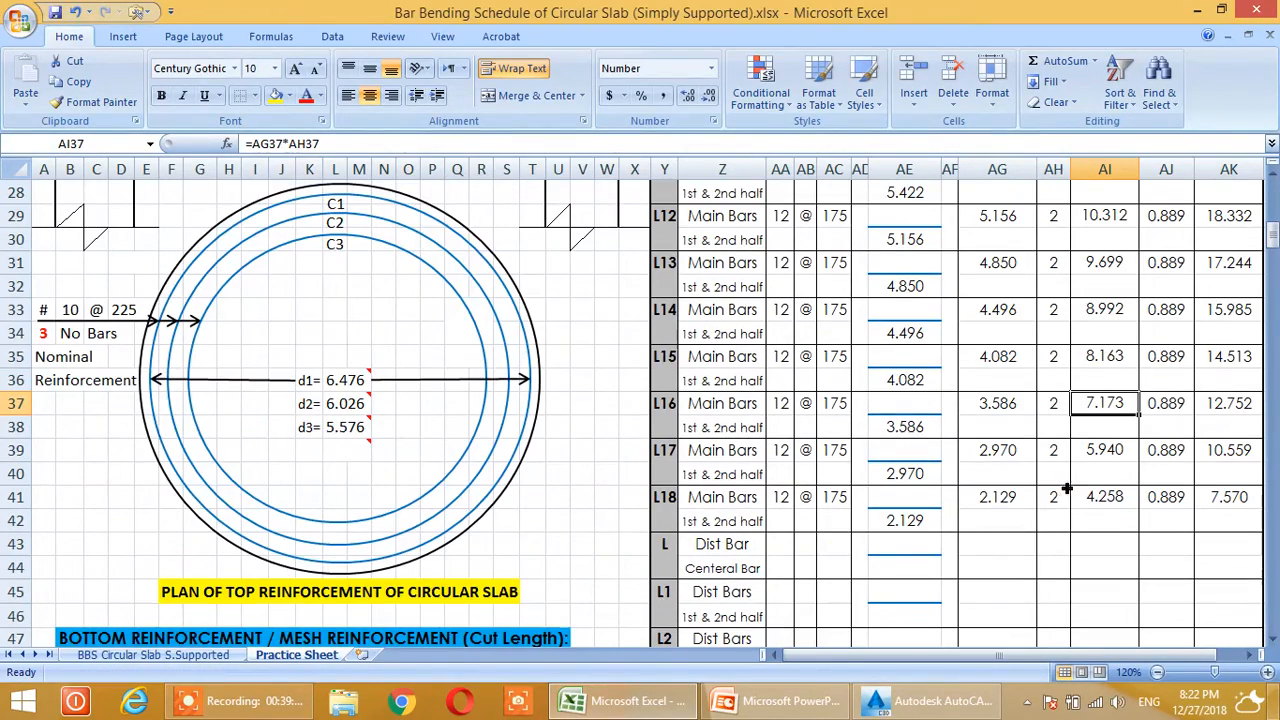
scroll(1066, 488, up, 9)
scroll(1188, 418, down, 2)
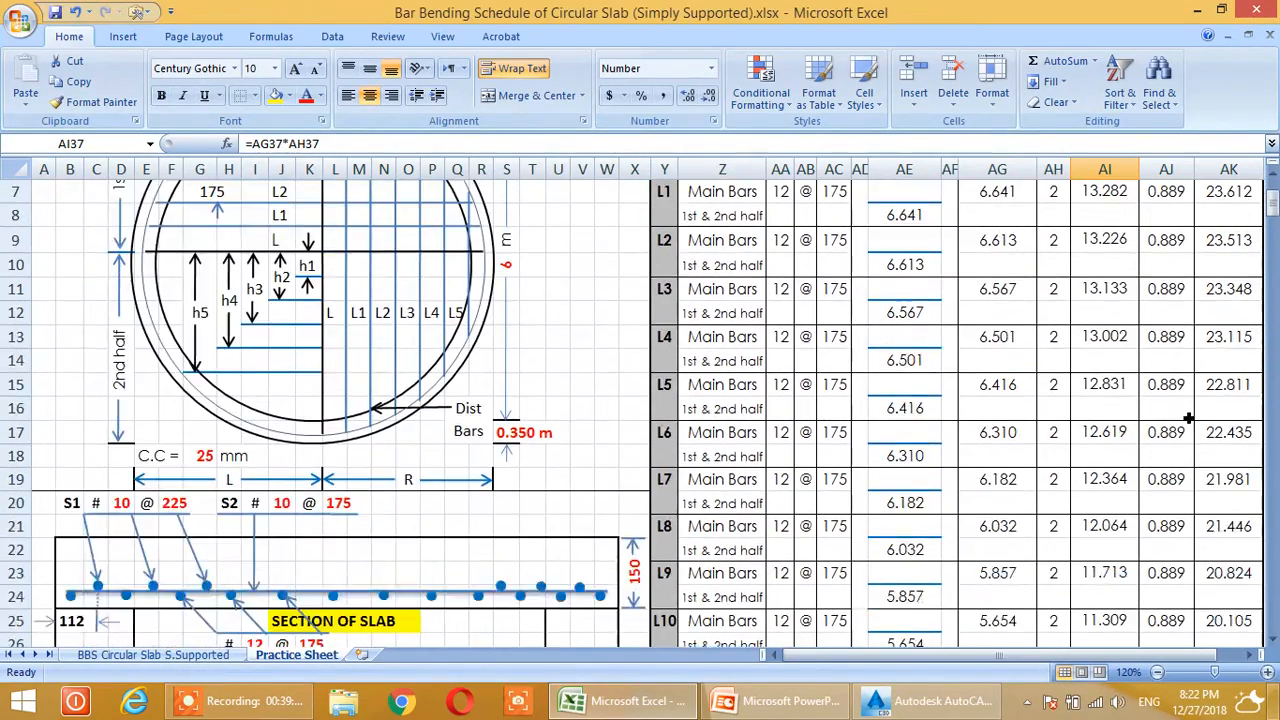
scroll(1188, 418, down, 5)
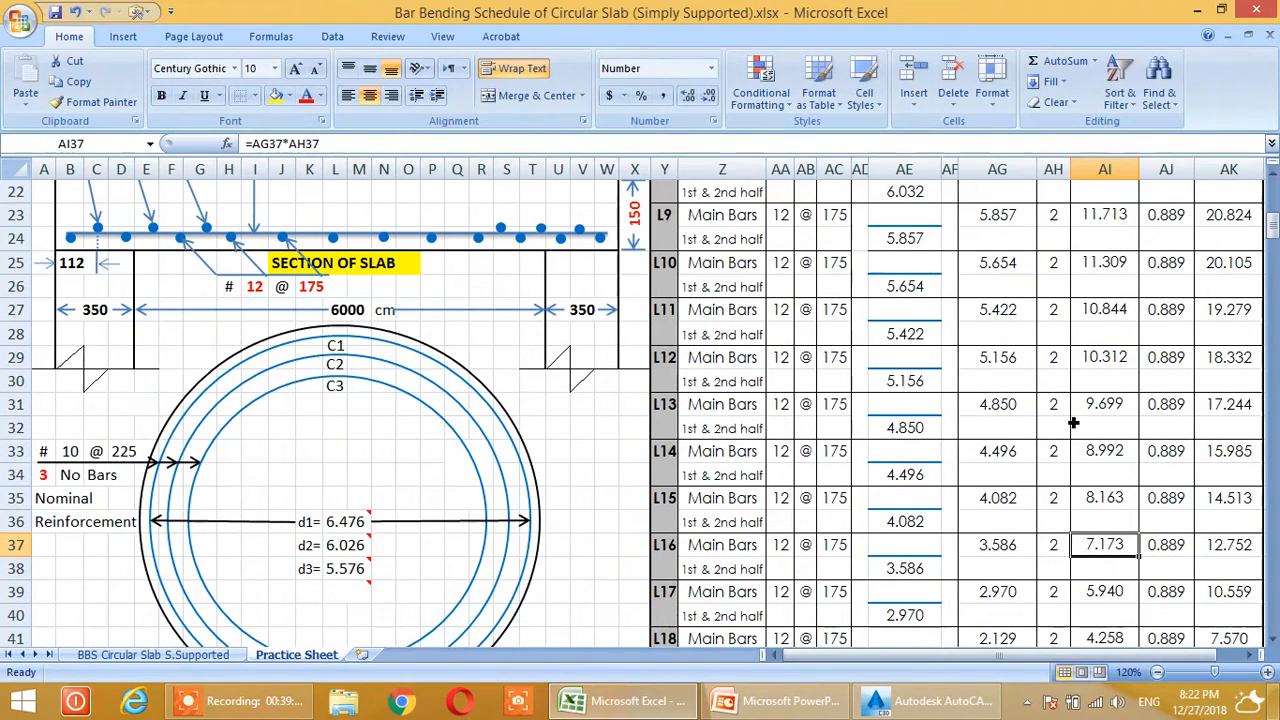
scroll(1073, 423, down, 2)
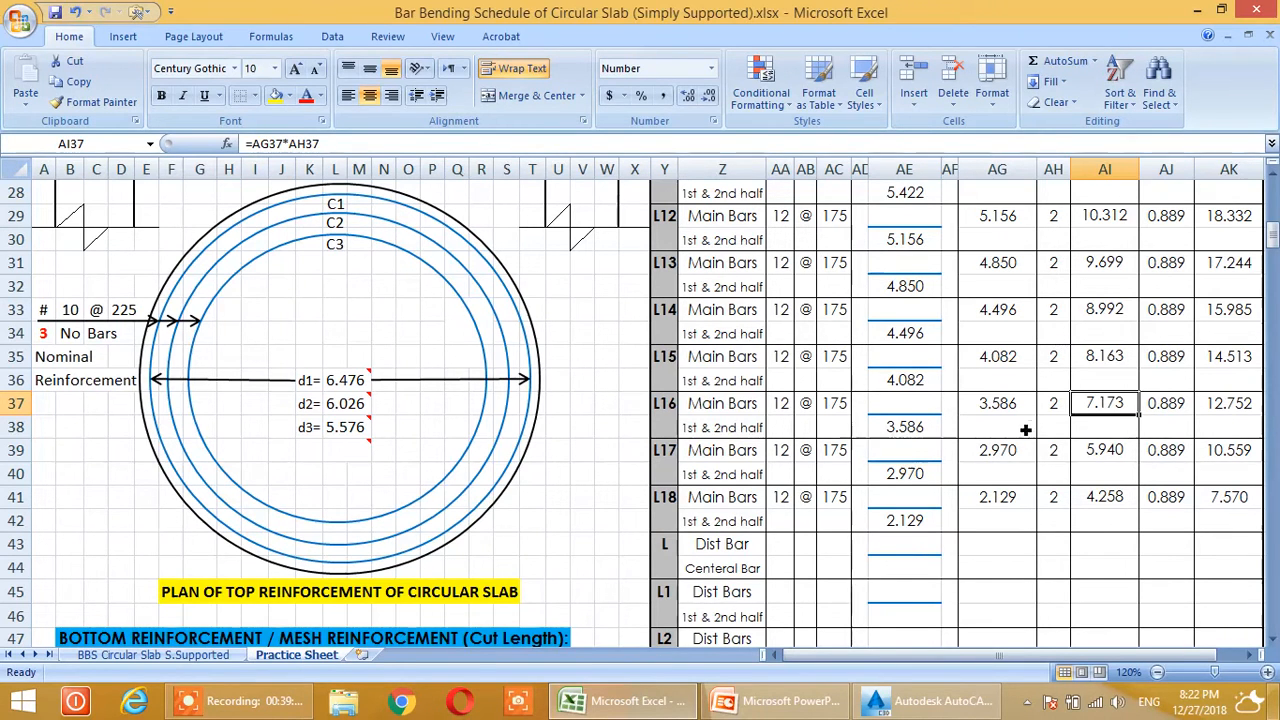
scroll(1025, 430, up, 6)
scroll(1025, 443, up, 3)
drag(788, 292, 1233, 445)
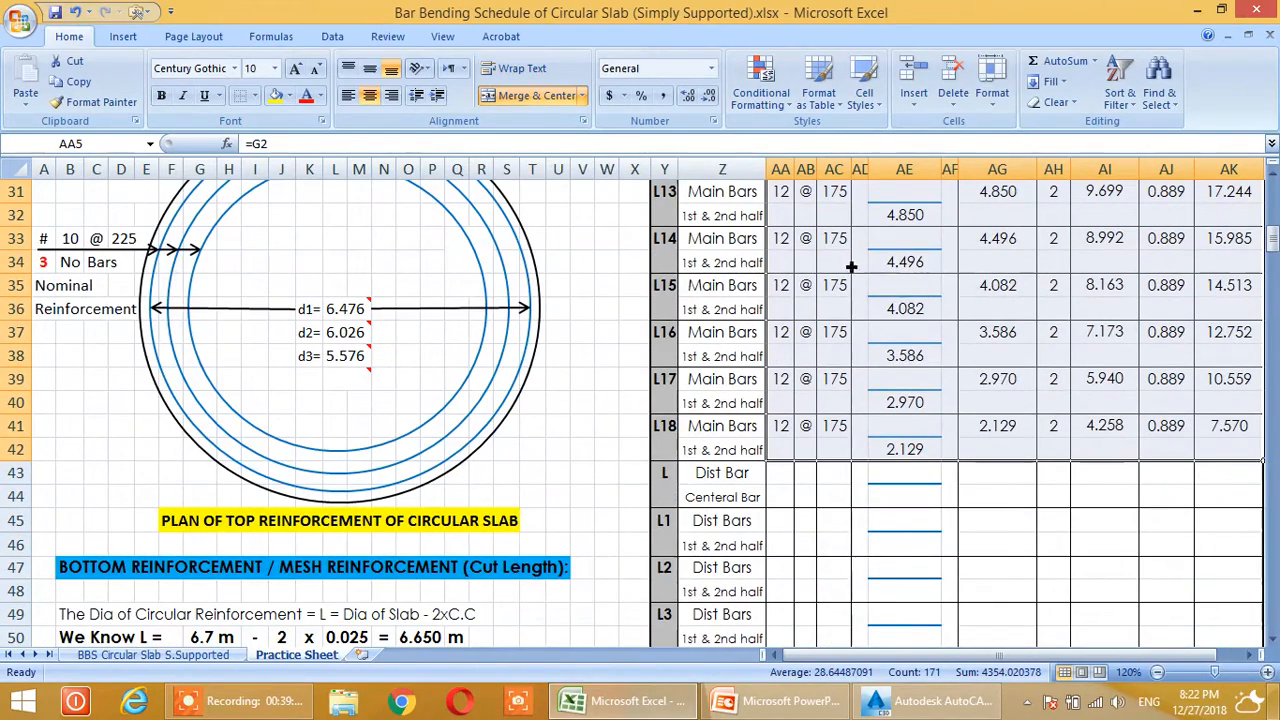
right_click(783, 255)
click(806, 280)
scroll(850, 380, up, 10)
scroll(870, 413, down, 1)
scroll(870, 413, down, 11)
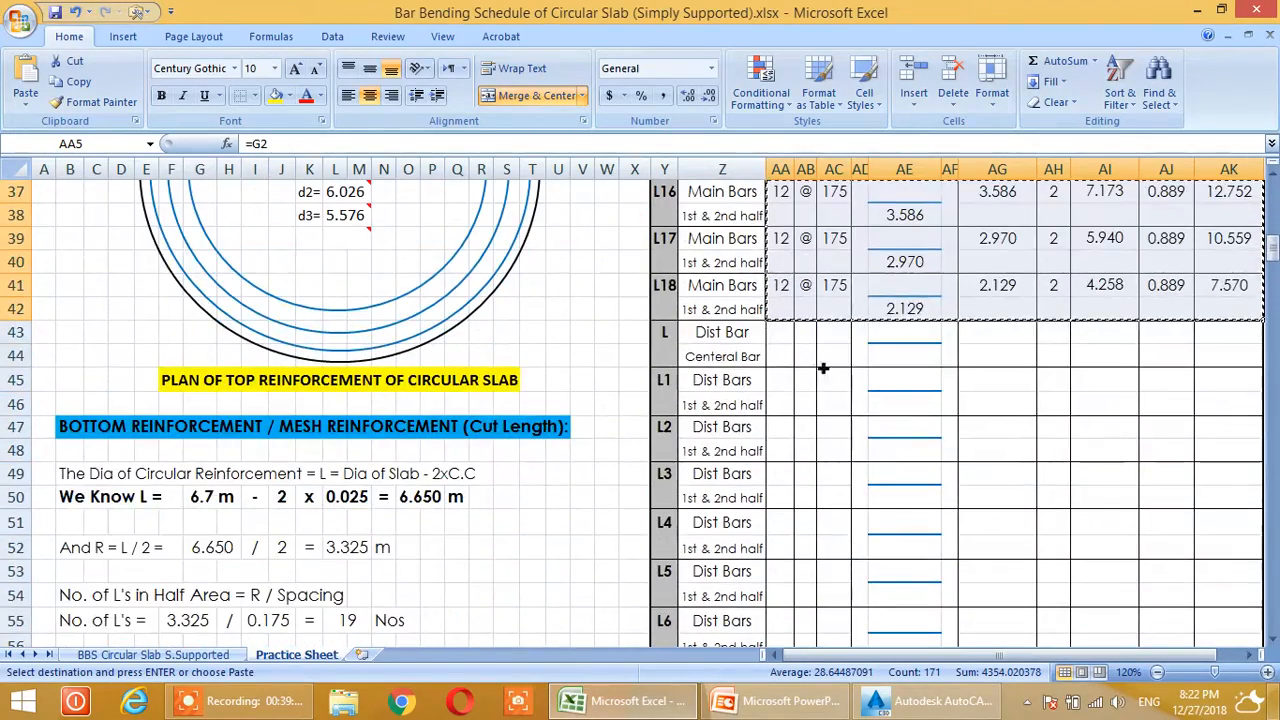
Try to paste the copied main bar entries at AA43 as formulas and number formats
click(785, 336)
right_click(788, 340)
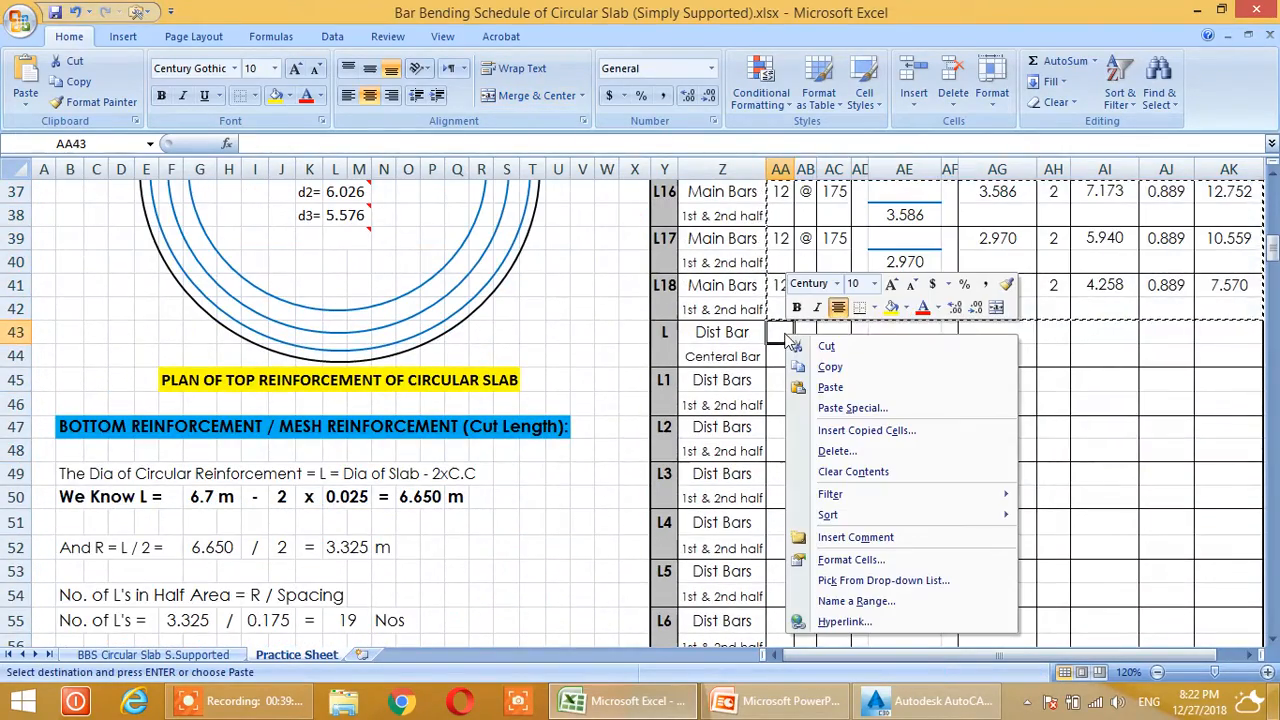
click(829, 412)
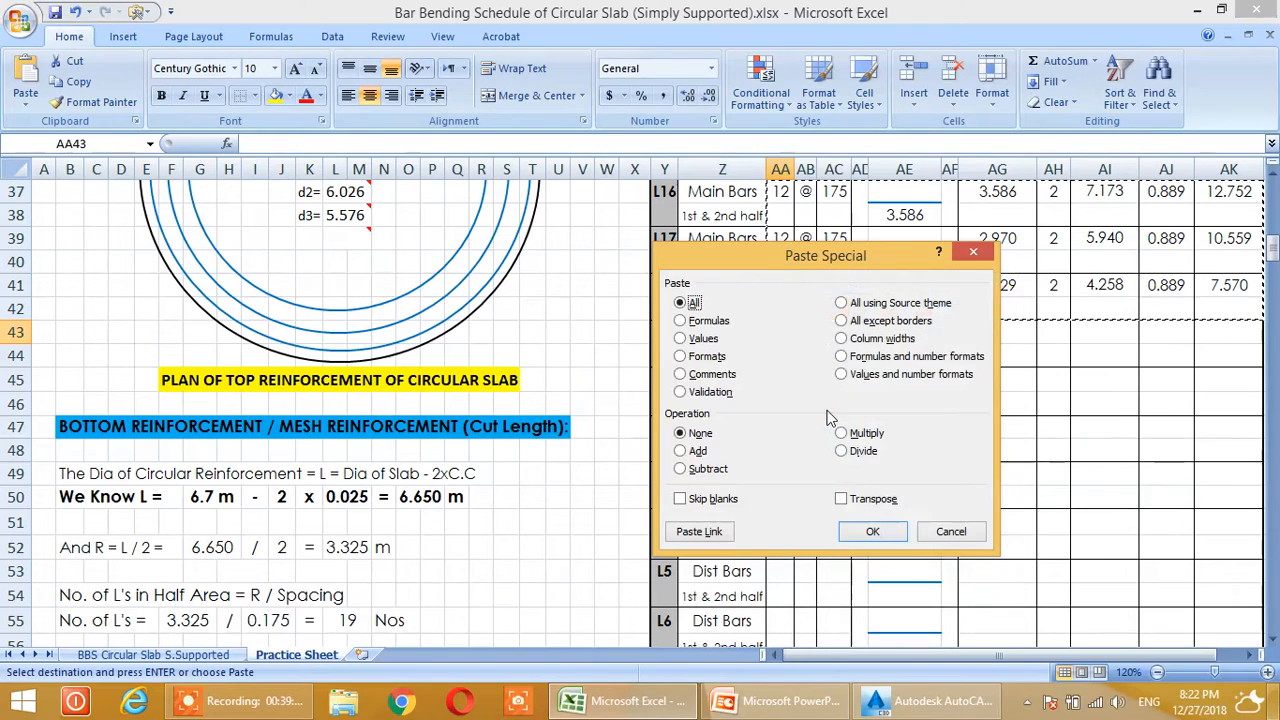
click(842, 357)
click(873, 533)
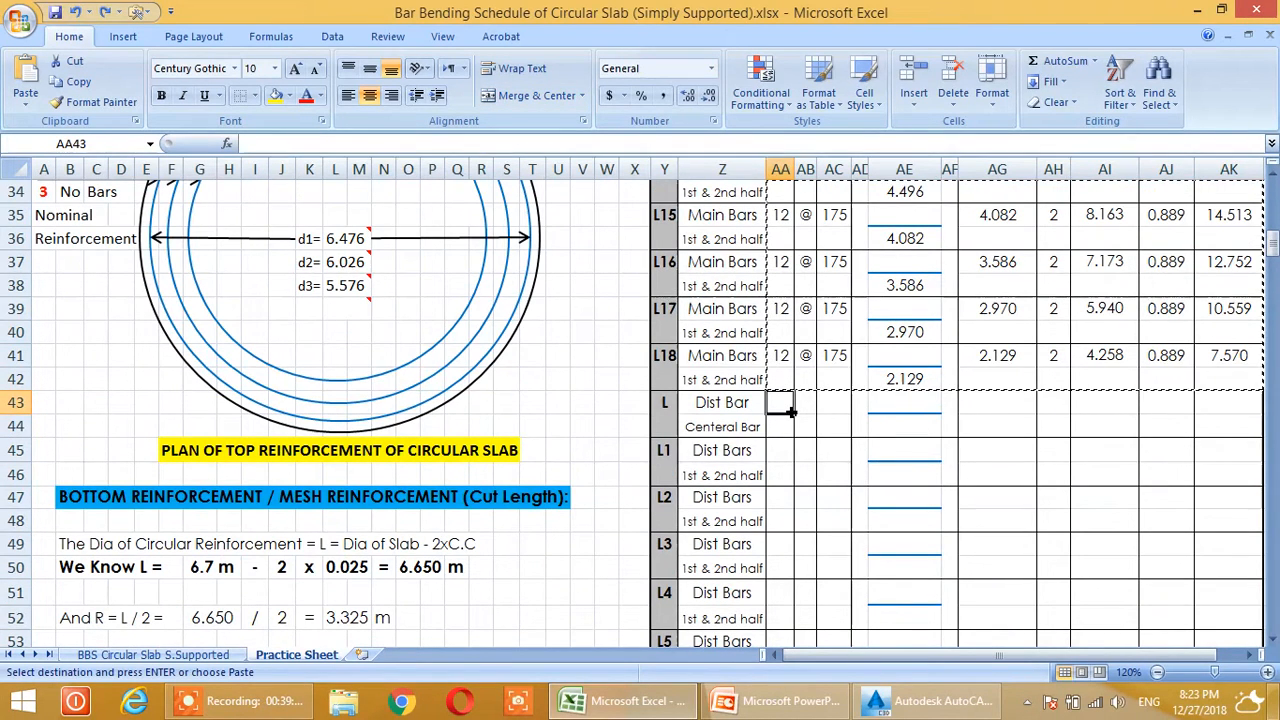
Paste the copied main bar entries into the distribution bar rows from AA43 as values and number formats, and end copy mode
right_click(782, 405)
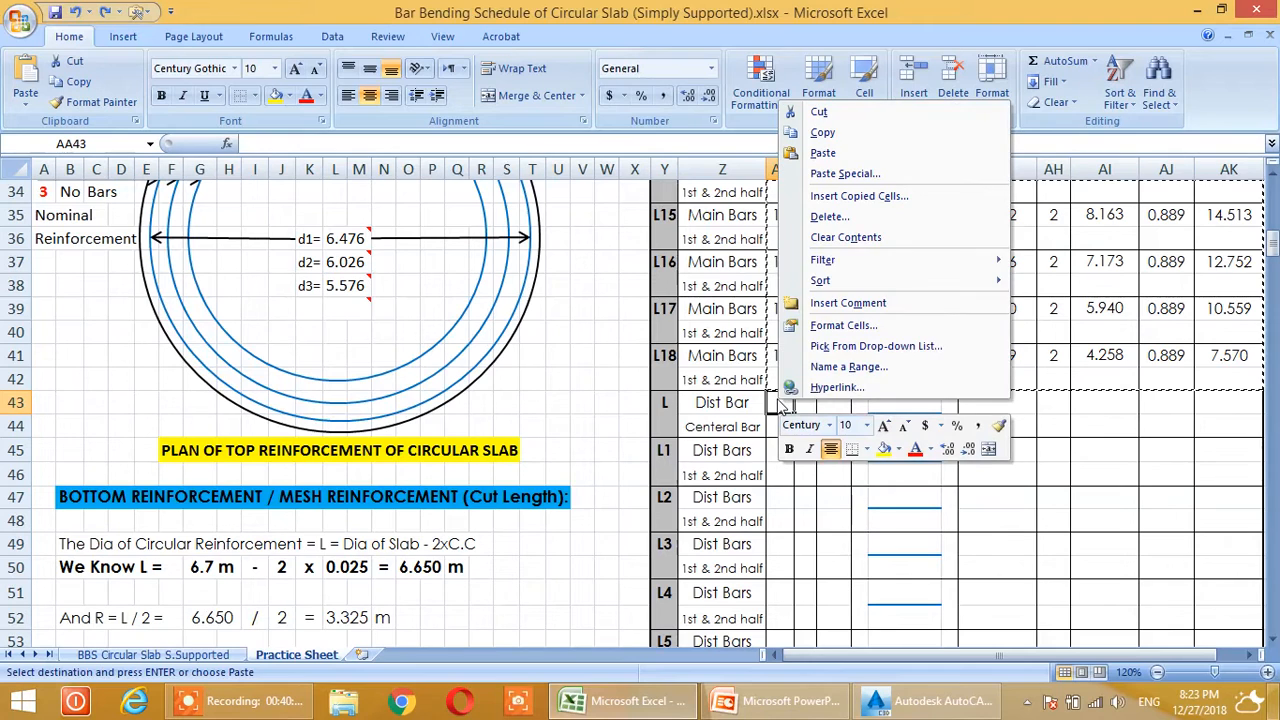
click(845, 176)
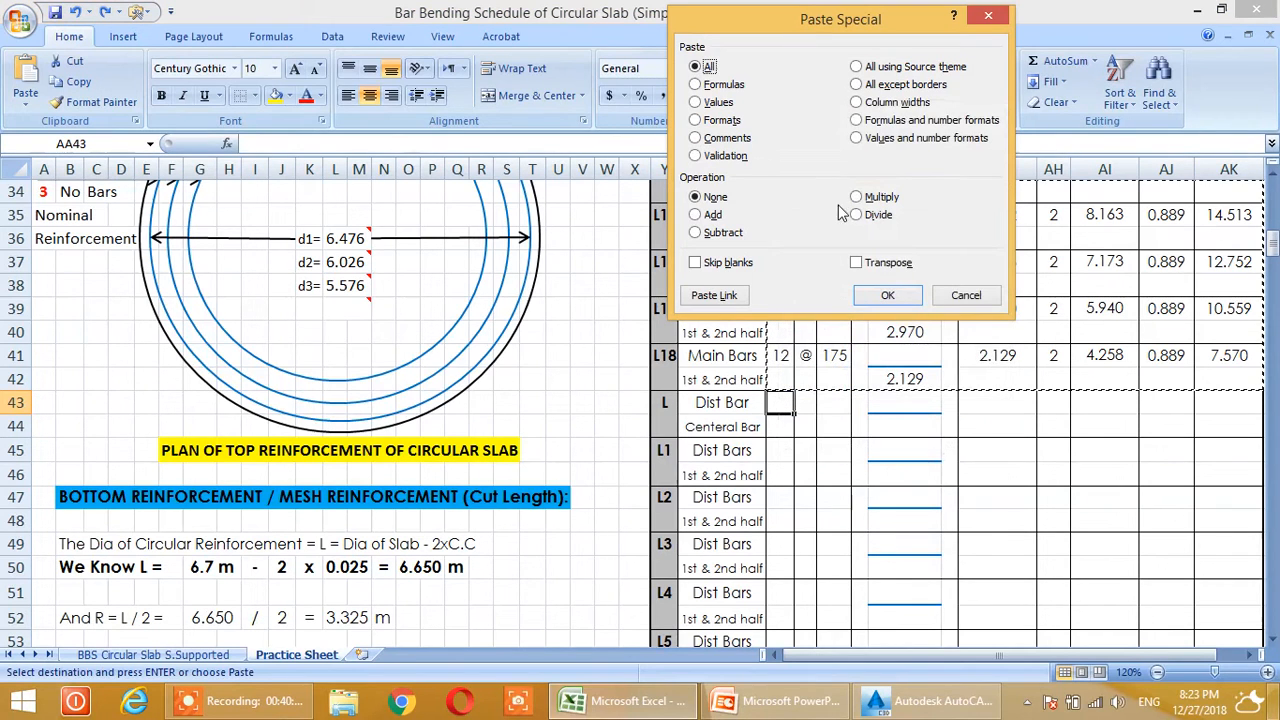
click(858, 139)
click(884, 297)
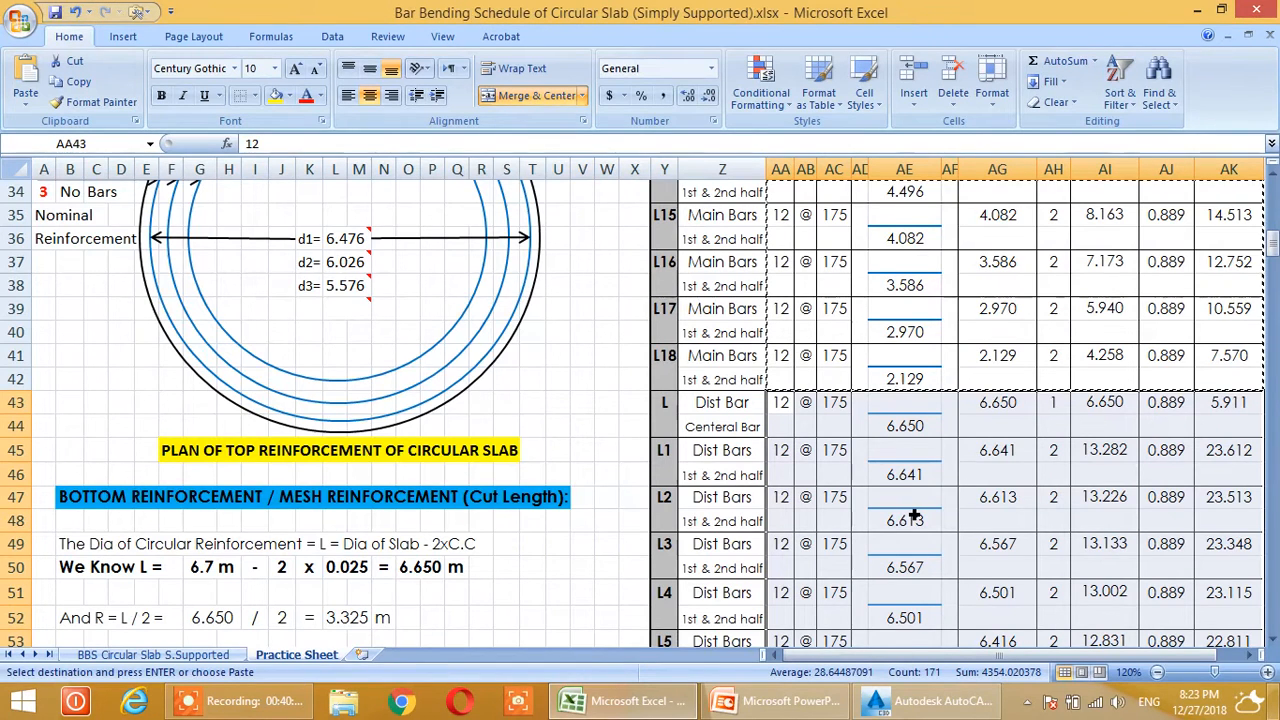
scroll(912, 516, down, 1)
key(Escape)
click(921, 436)
Link the central distribution bar's diameter in AA43 to the S2 bar diameter in J20
click(782, 333)
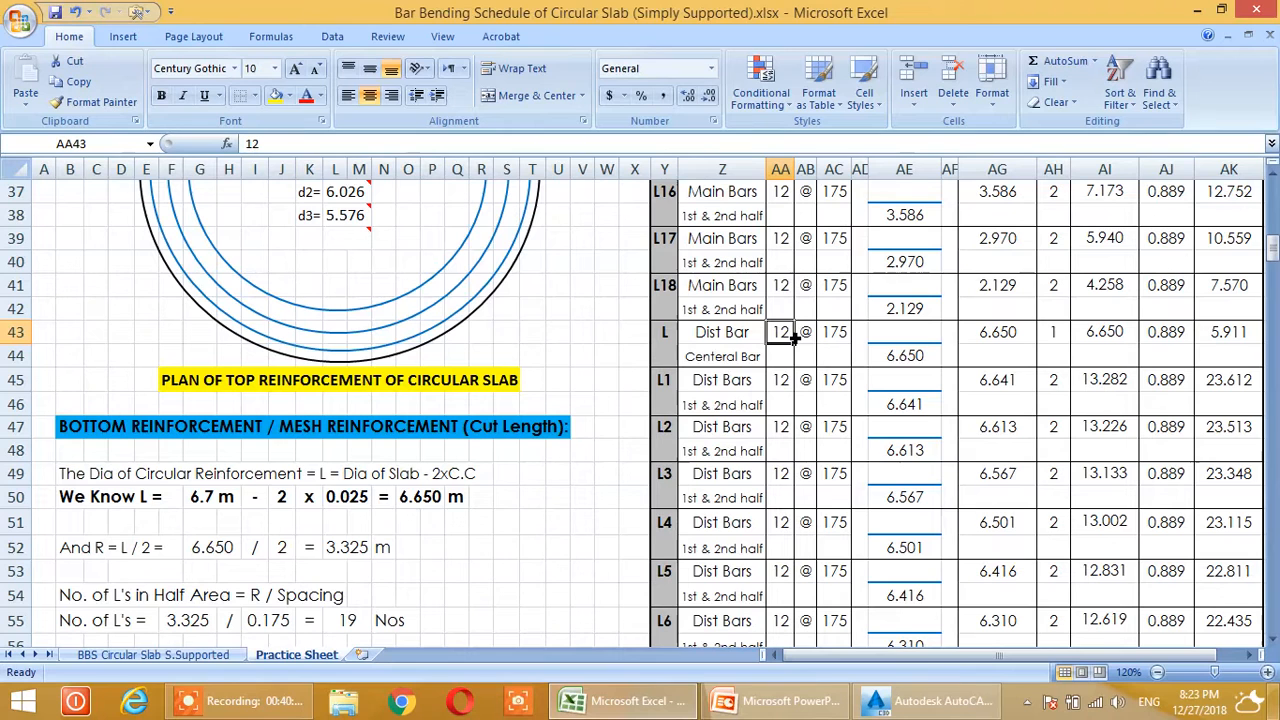
scroll(822, 440, up, 1)
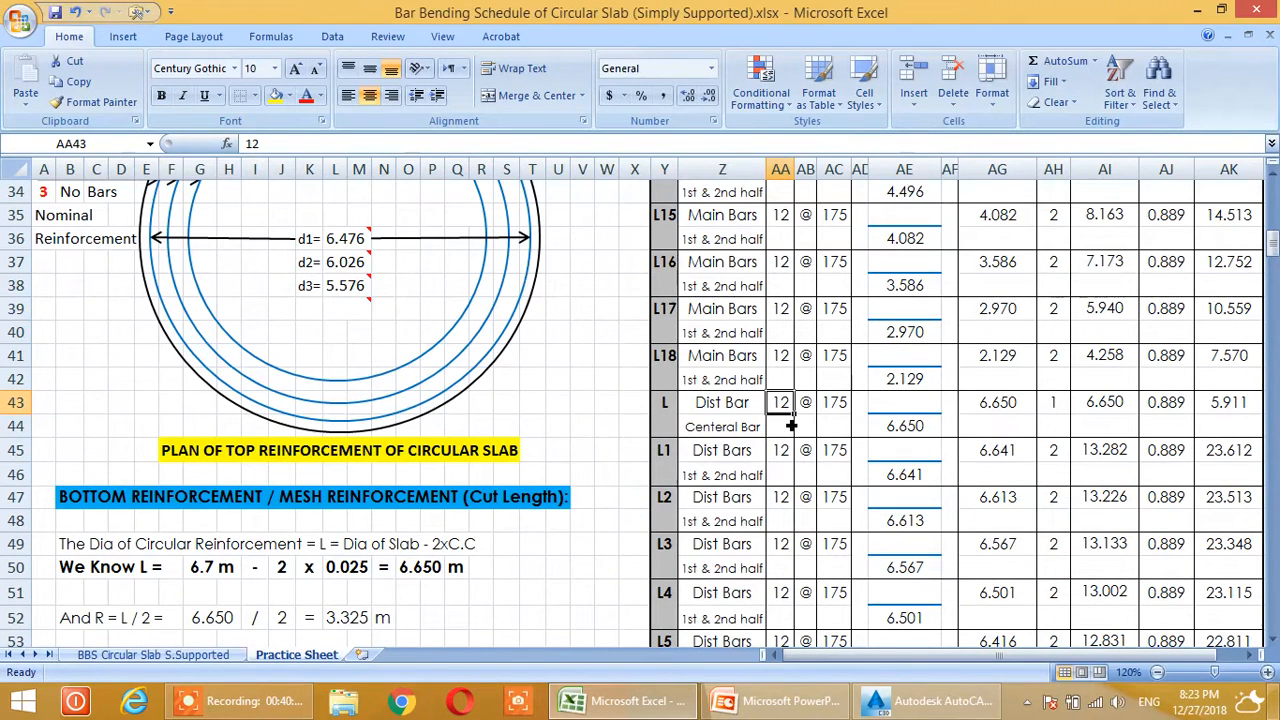
text(=)
scroll(200, 473, up, 6)
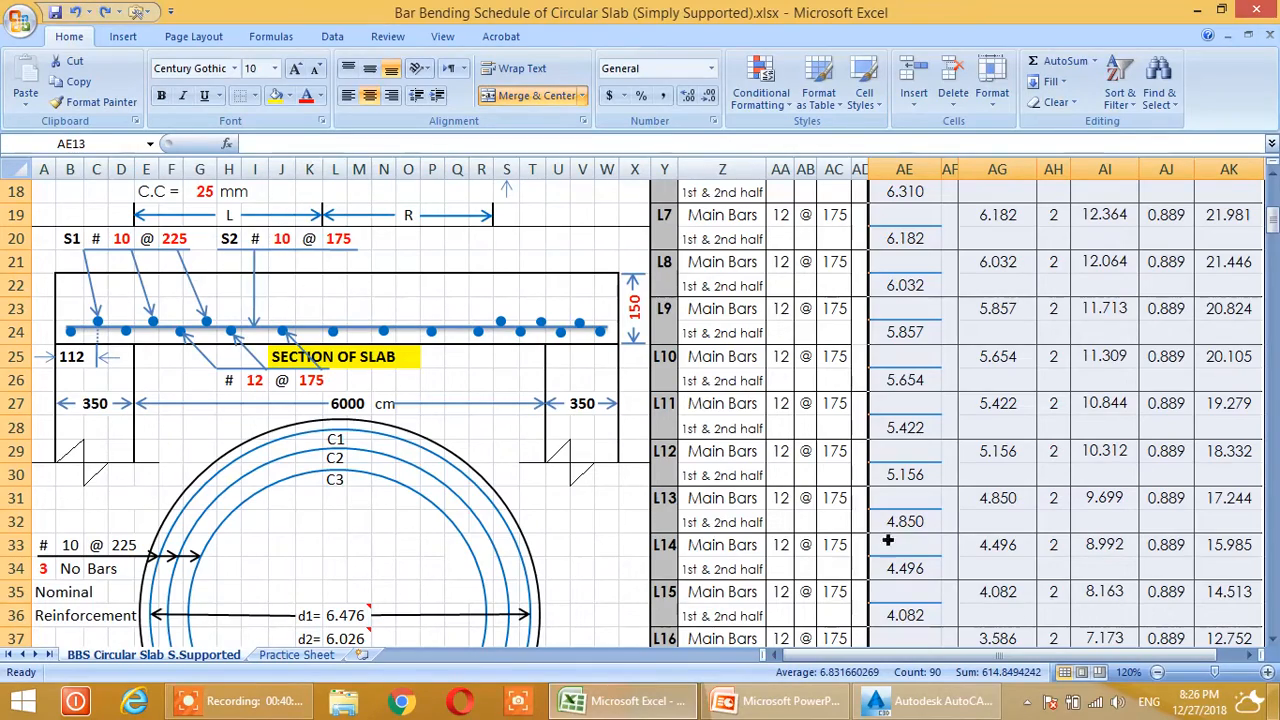
Examine the distribution bar entries and the AA43 diameter formula in the BBS Circular Slab S.Supported sheet, and return to the Practice Sheet
scroll(887, 540, down, 2)
scroll(887, 540, up, 3)
scroll(826, 538, down, 3)
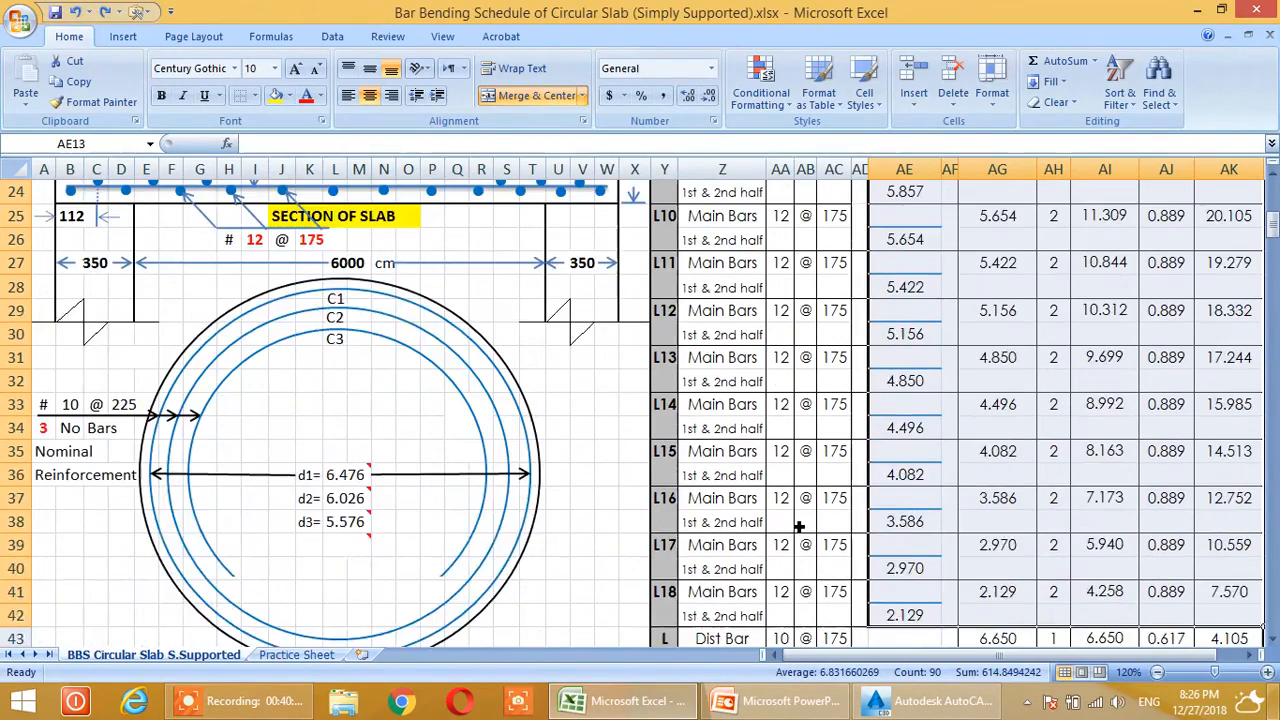
scroll(799, 527, down, 3)
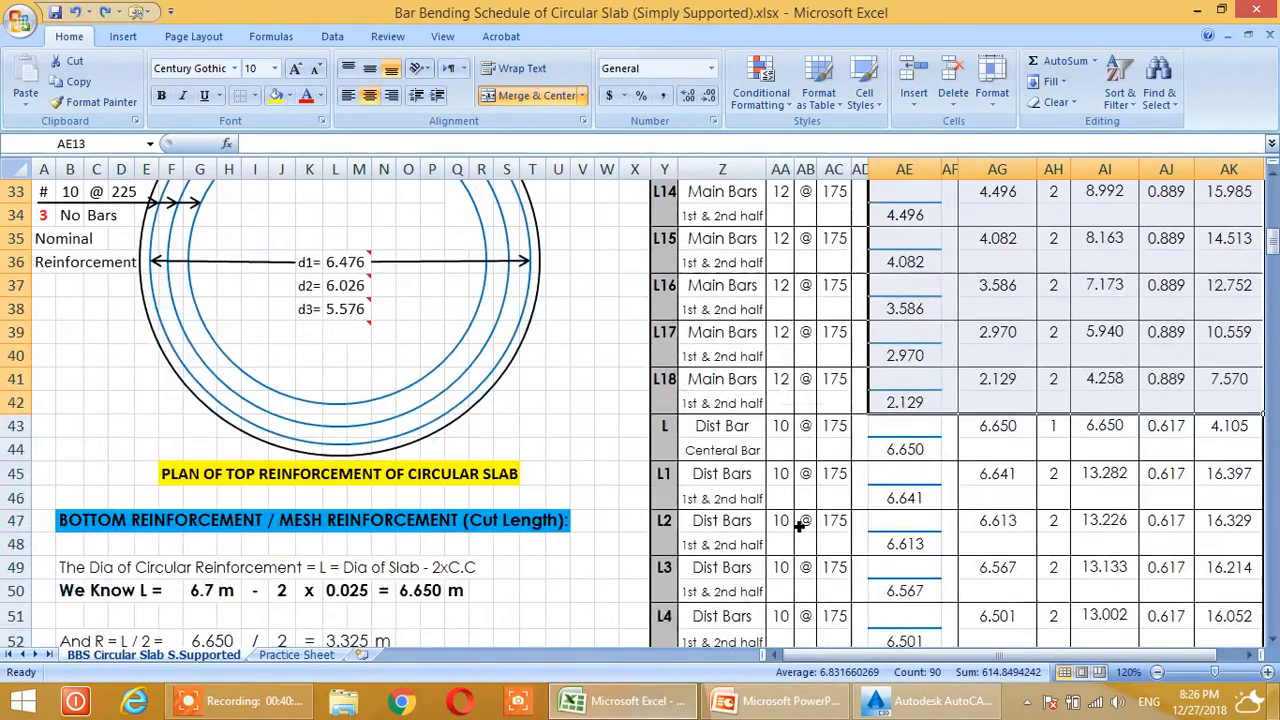
click(788, 445)
scroll(792, 446, down, 5)
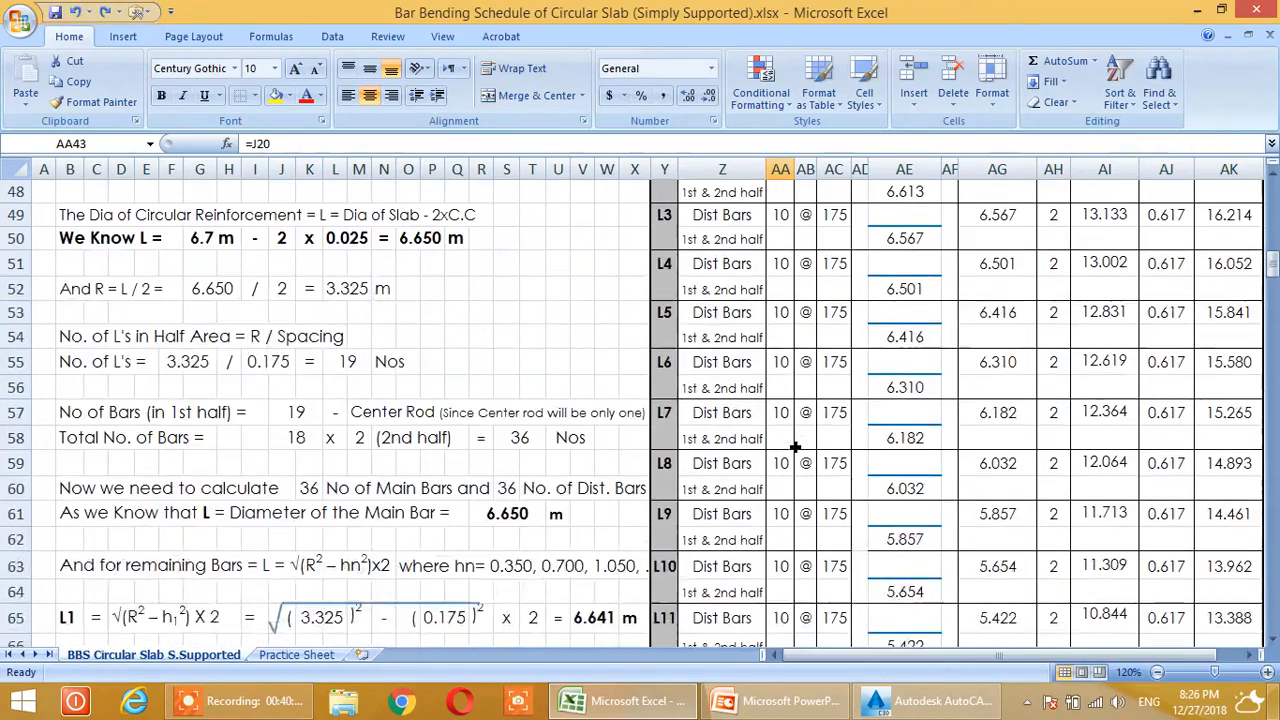
scroll(796, 447, up, 3)
click(296, 654)
scroll(883, 566, up, 4)
scroll(883, 566, down, 7)
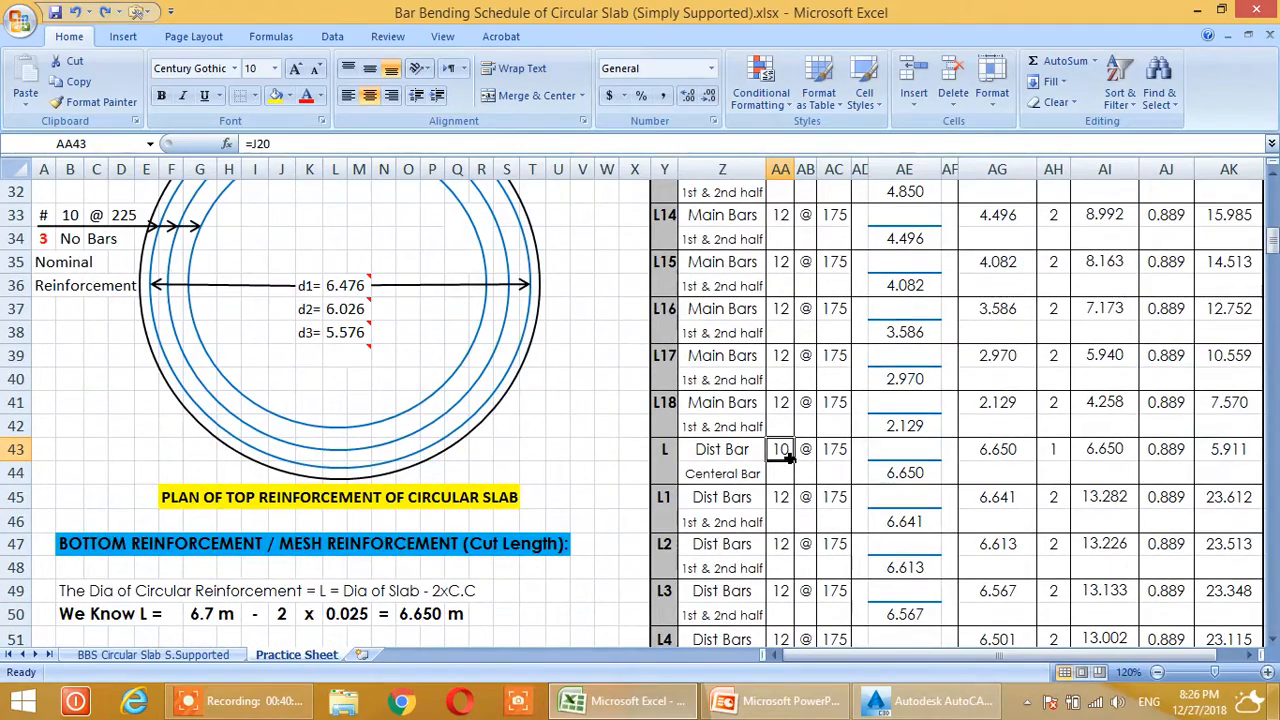
Re-enter the formula =J20 as the central distribution bar's diameter in AA43
text(=)
scroll(300, 300, up, 5)
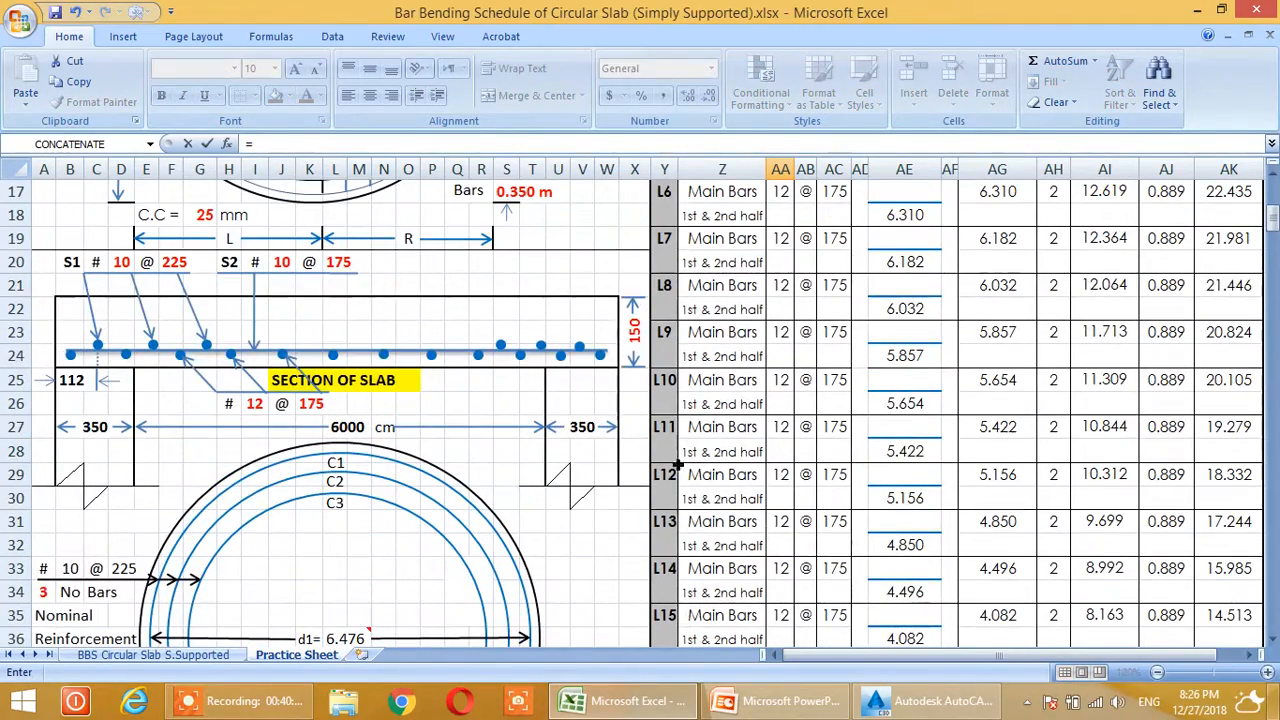
click(282, 262)
scroll(293, 270, down, 5)
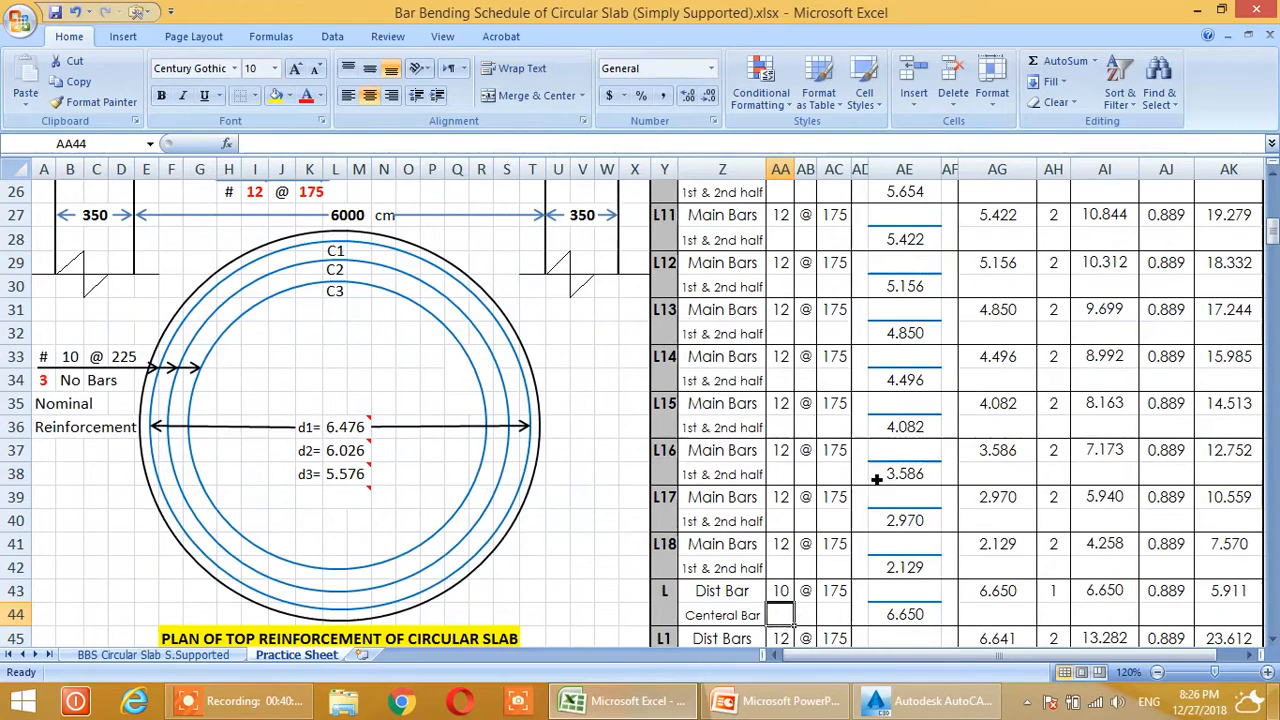
key(Return)
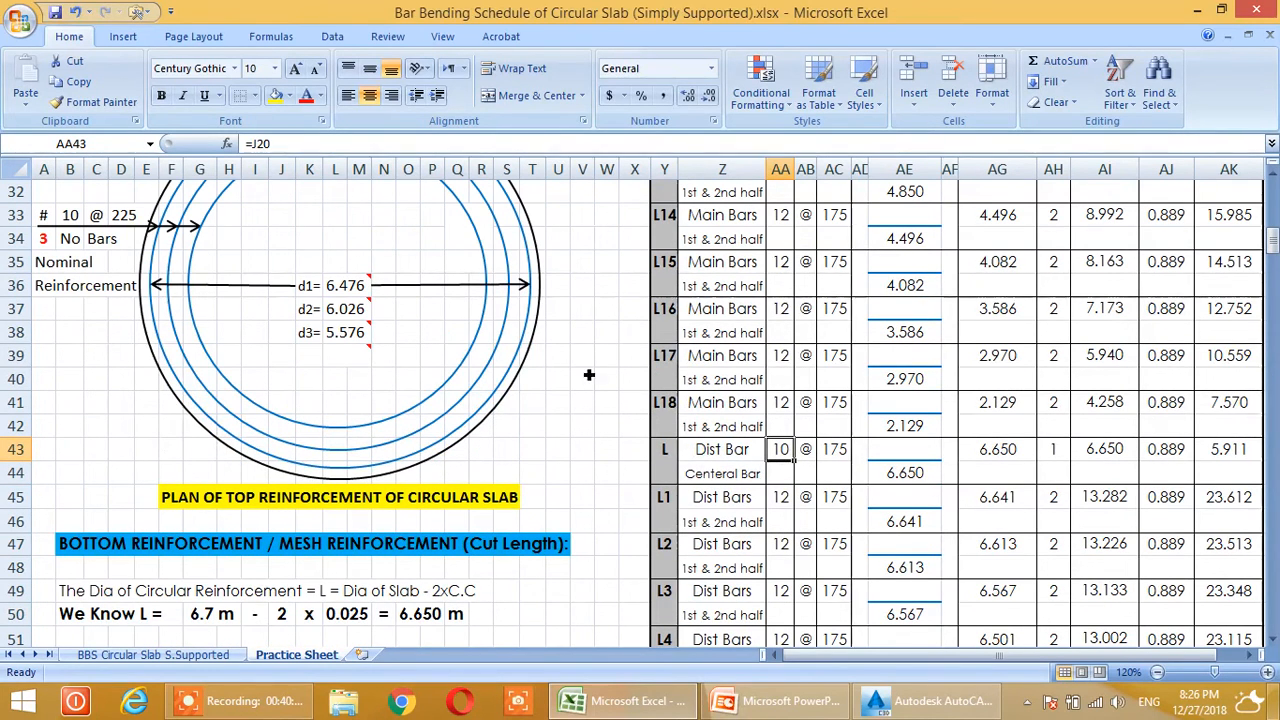
Set the distribution bar diameter to 10 for every row from L1 to L18, in AA45 to AA79
click(787, 503)
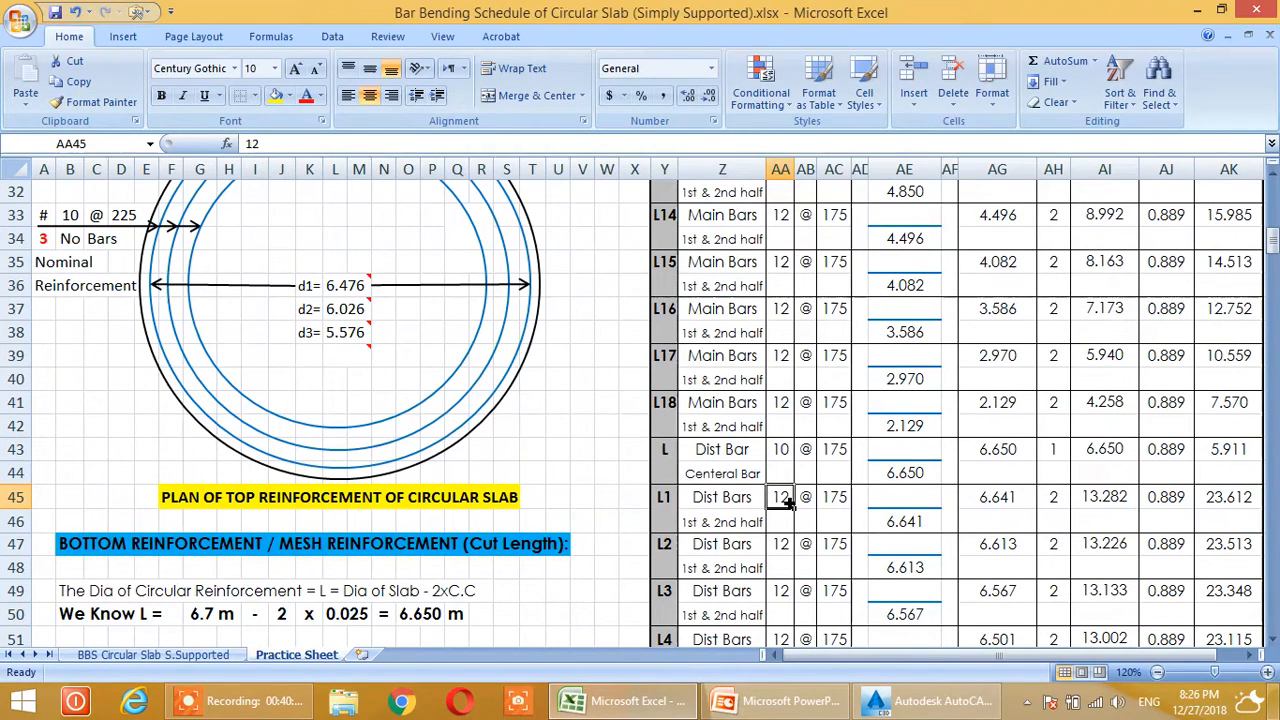
text(10)
key(Return)
text(10)
key(Return)
key(Return)
key(Return)
key(Up)
text(10)
key(Return)
key(Return)
text(10)
key(Return)
key(Return)
text(10)
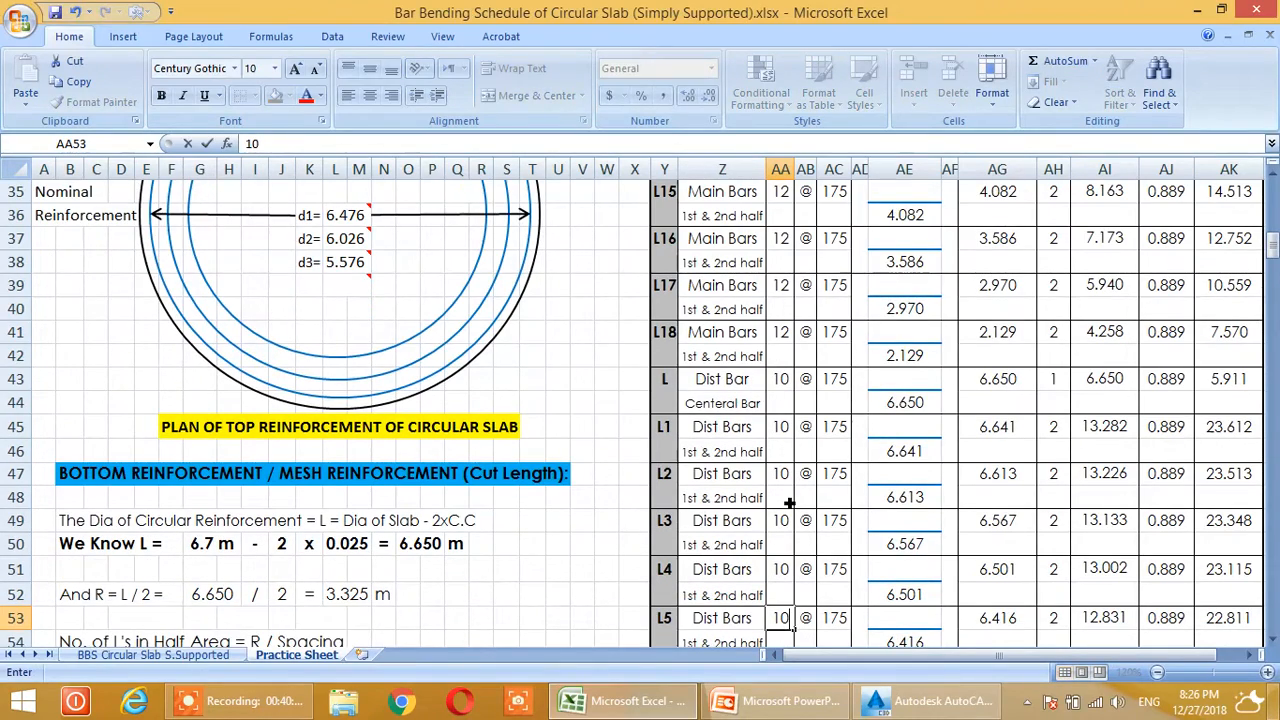
key(Return)
key(Return)
text(10)
key(Return)
key(Return)
text(10)
key(Return)
key(Return)
text(10)
key(Return)
key(Return)
text(10)
key(Return)
key(Return)
text(10)
key(Return)
key(Return)
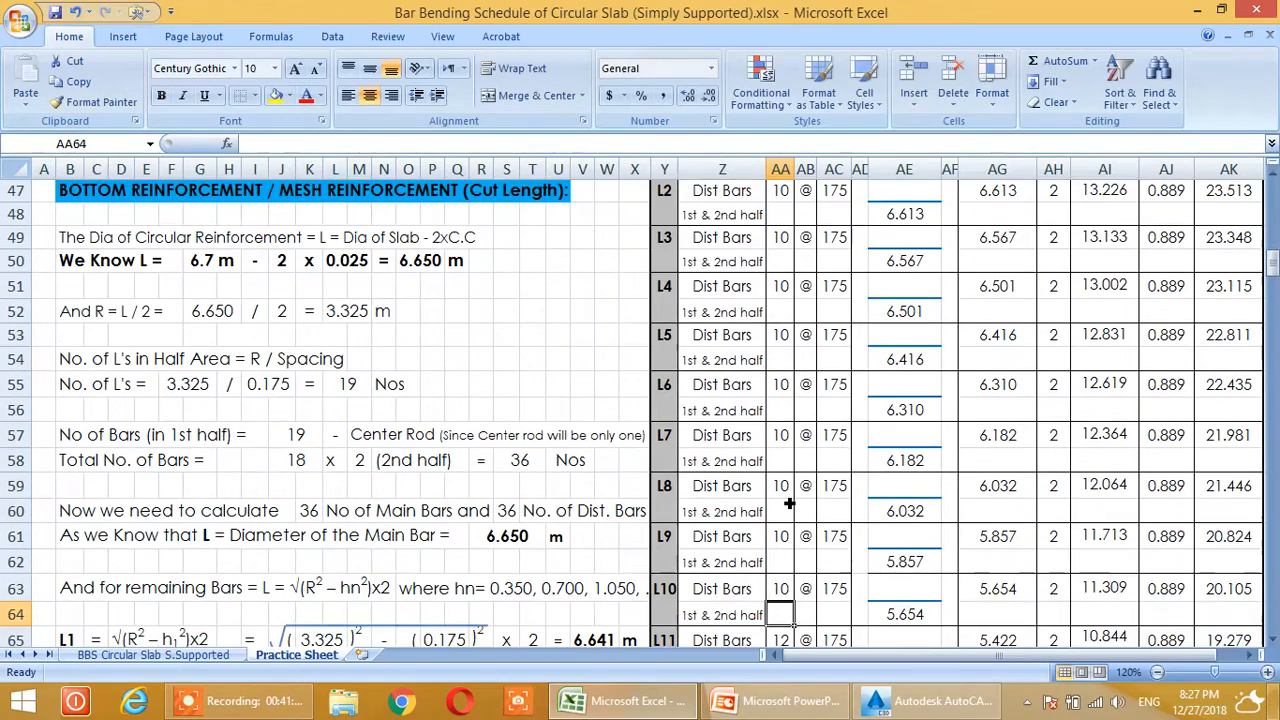
text(10)
key(Return)
key(Return)
text(10)
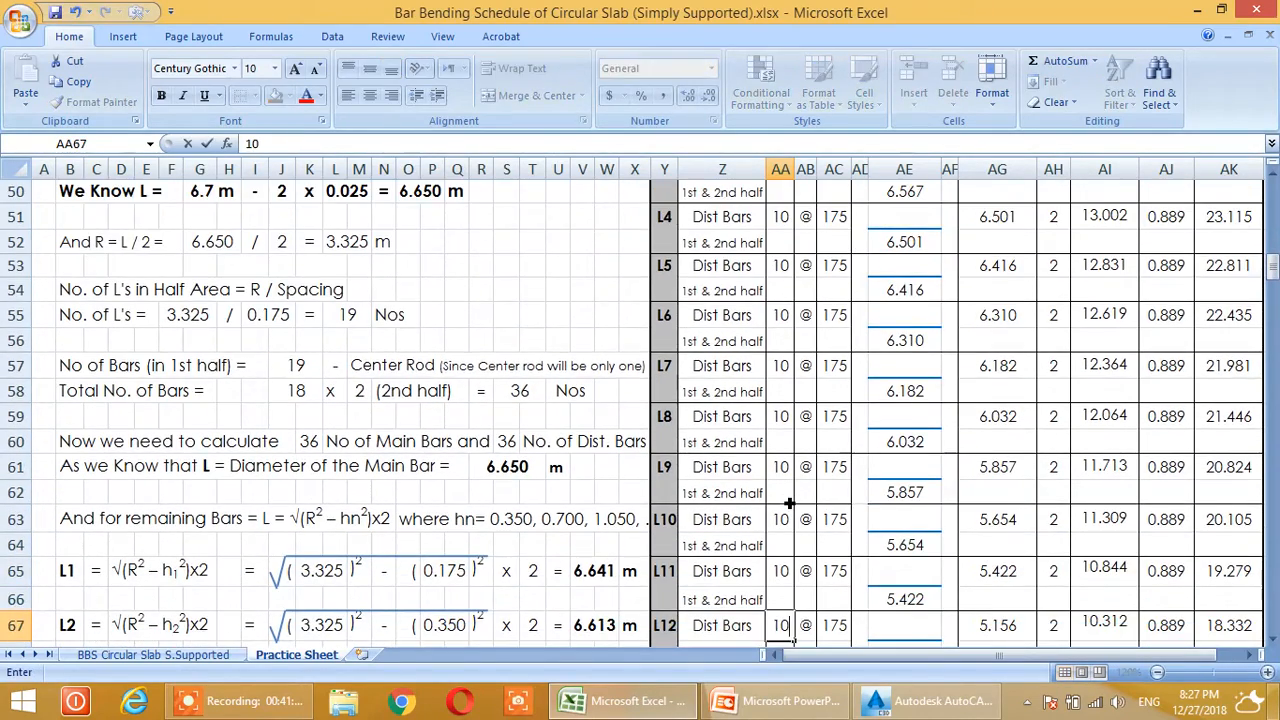
key(Return)
key(Return)
text(10)
key(Return)
key(Return)
text(10)
key(Return)
key(Return)
text(10)
key(Return)
key(Return)
text(0)
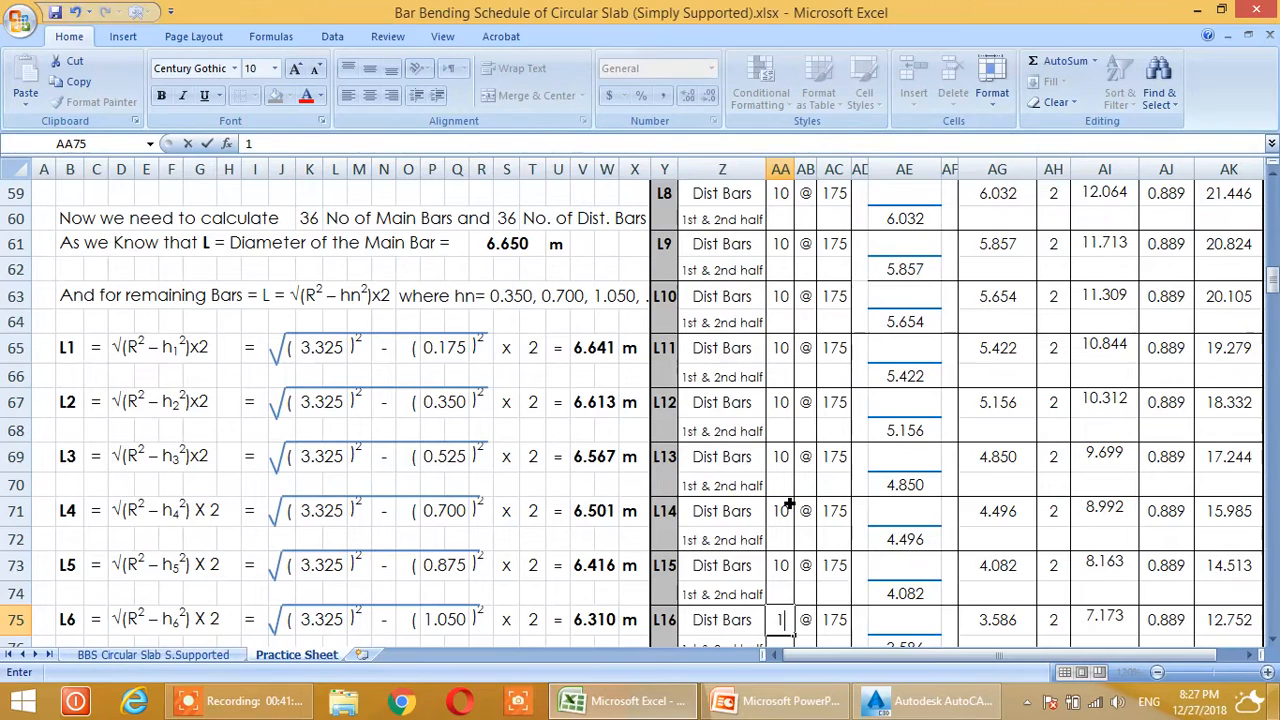
text(0)
key(Return)
key(Return)
text(10)
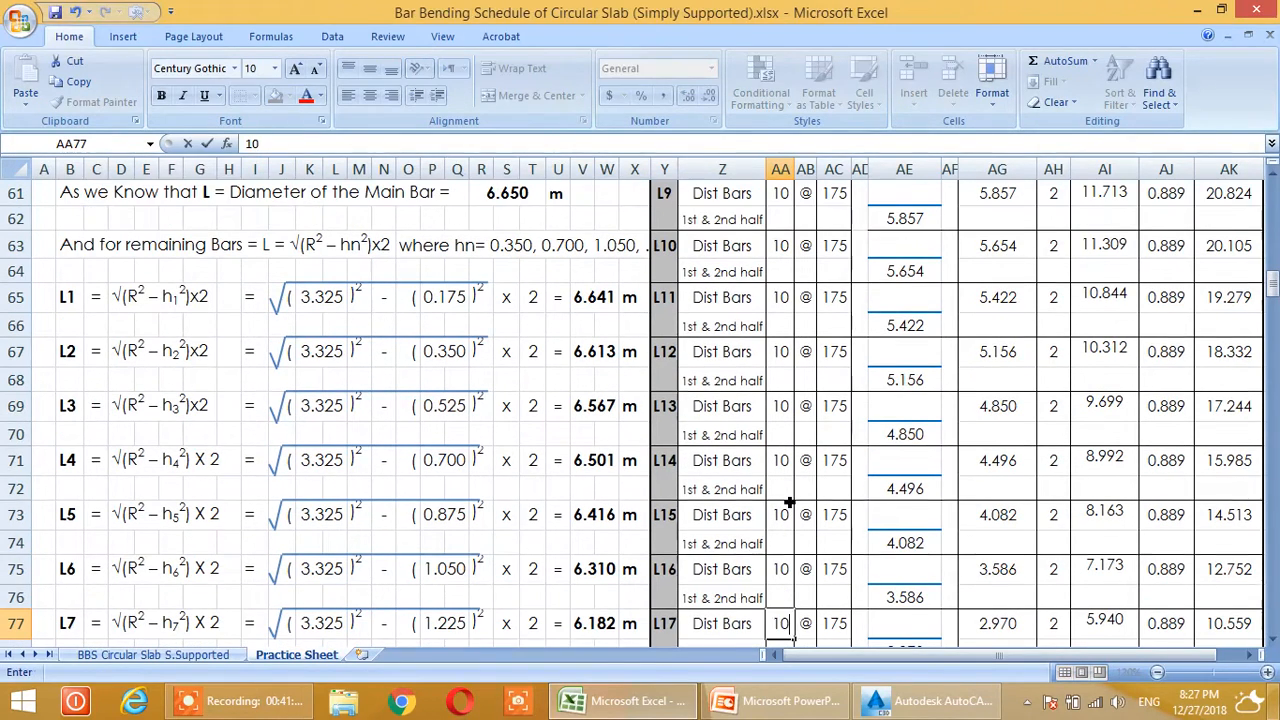
key(Return)
key(Return)
text(10)
key(Return)
key(Return)
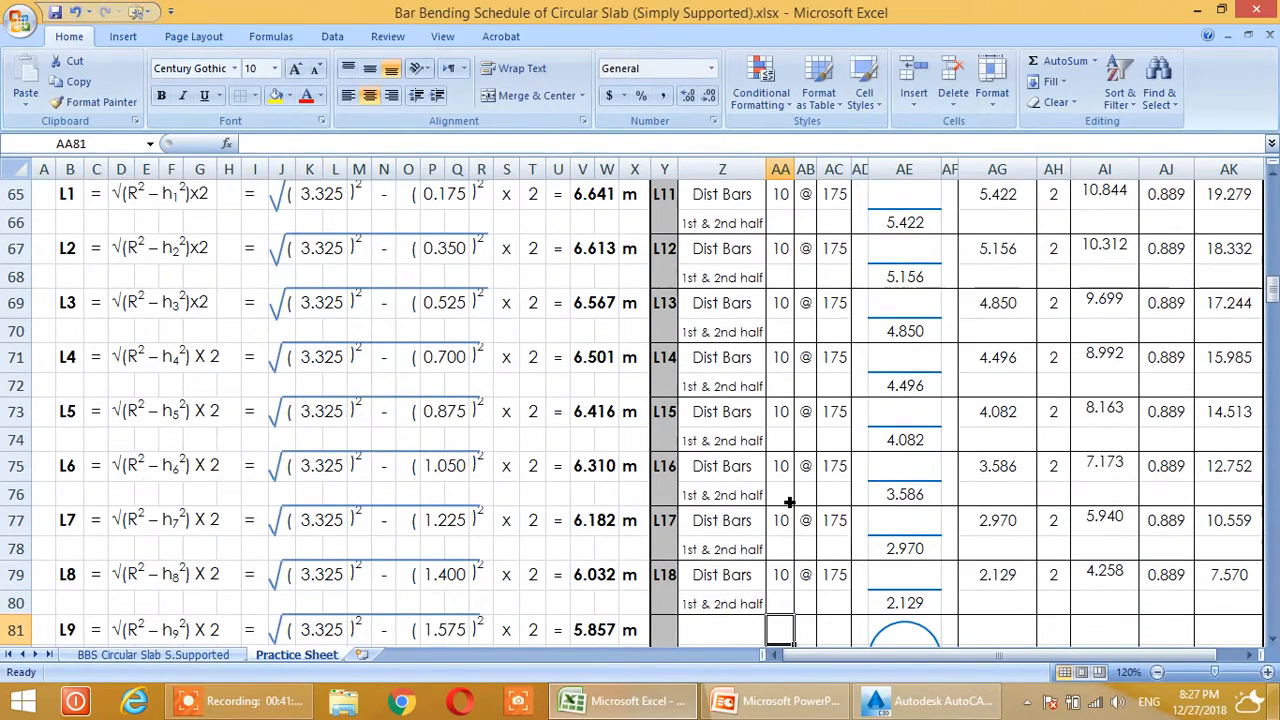
Enter the unit weight formula =AA43*AA43/162 for the central distribution bar in AJ43
drag(838, 657, 864, 663)
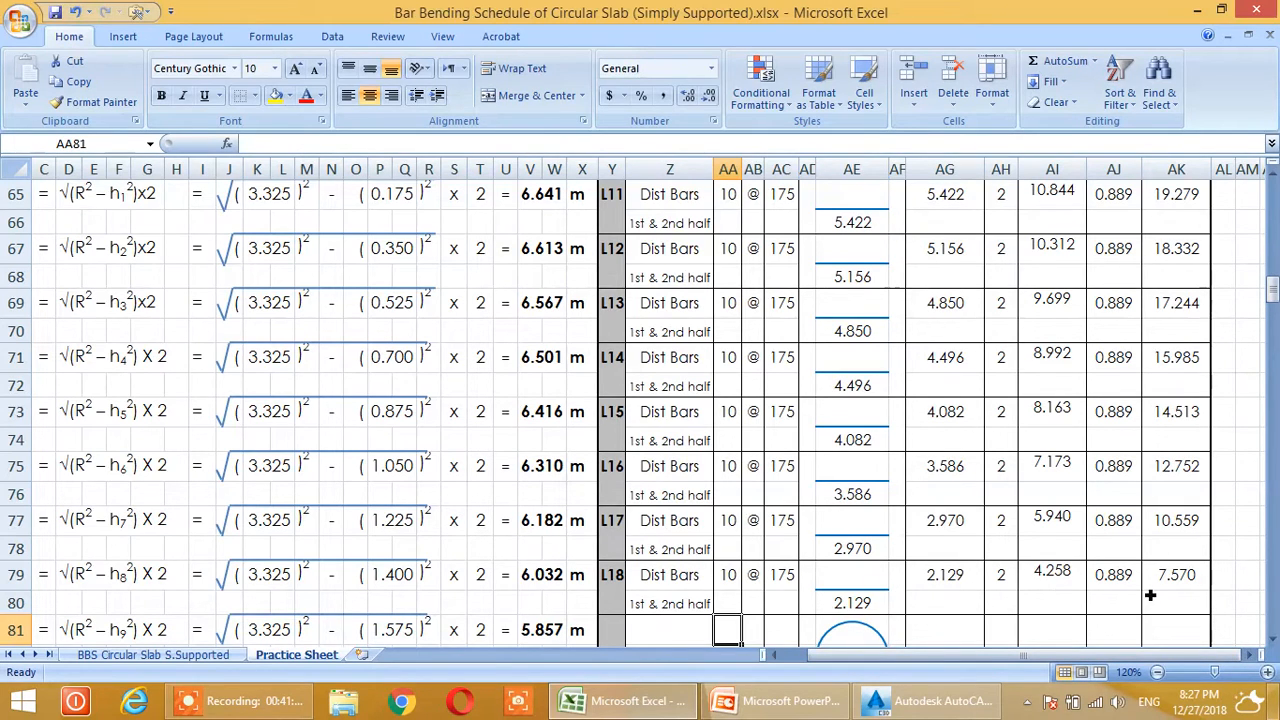
click(1180, 587)
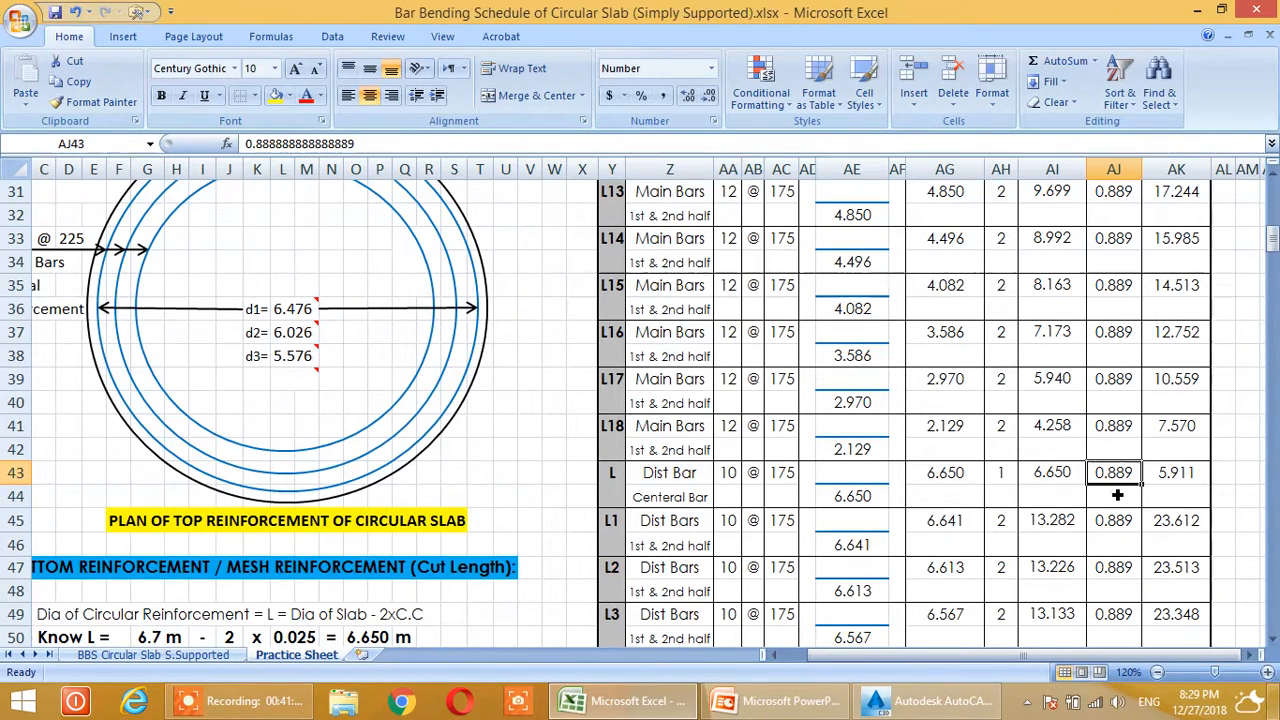
text(=)
click(737, 480)
text(*)
click(737, 480)
text(/162)
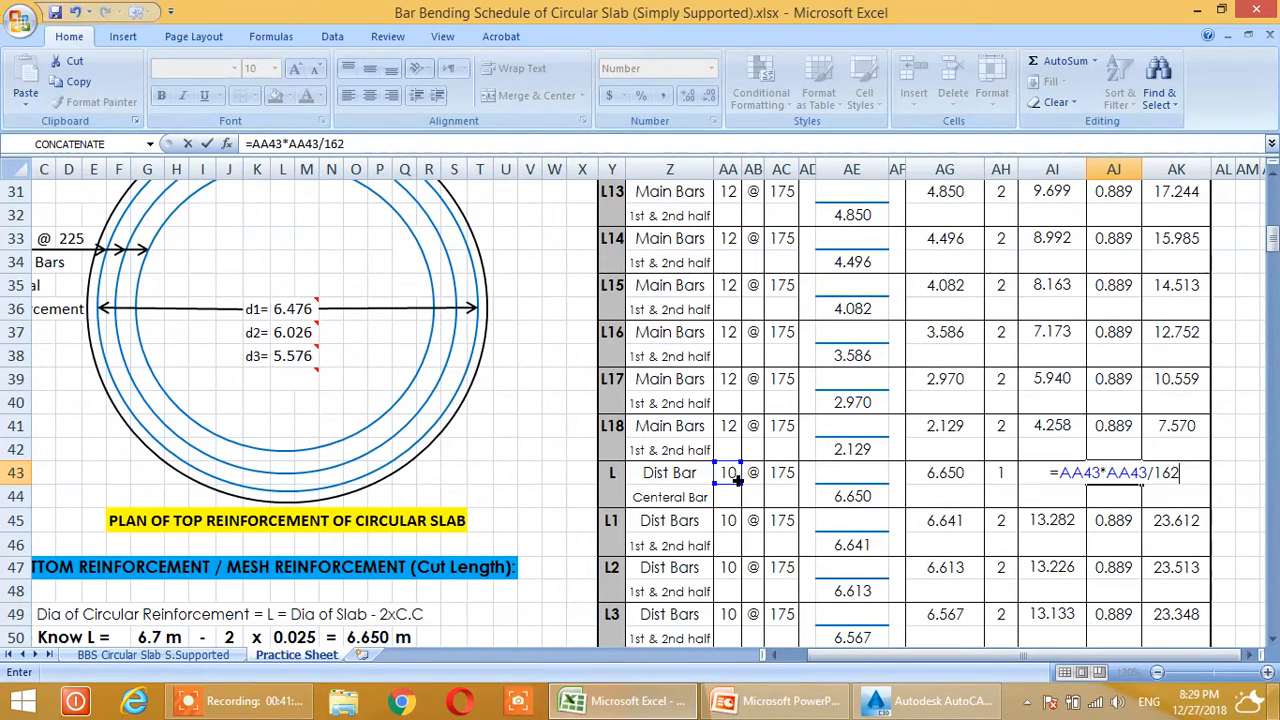
key(Return)
Copy the unit weight formula in AJ43 to distribution bar rows L1 to L7, in AJ45 to AJ57, and end copy mode
click(1128, 566)
click(1117, 481)
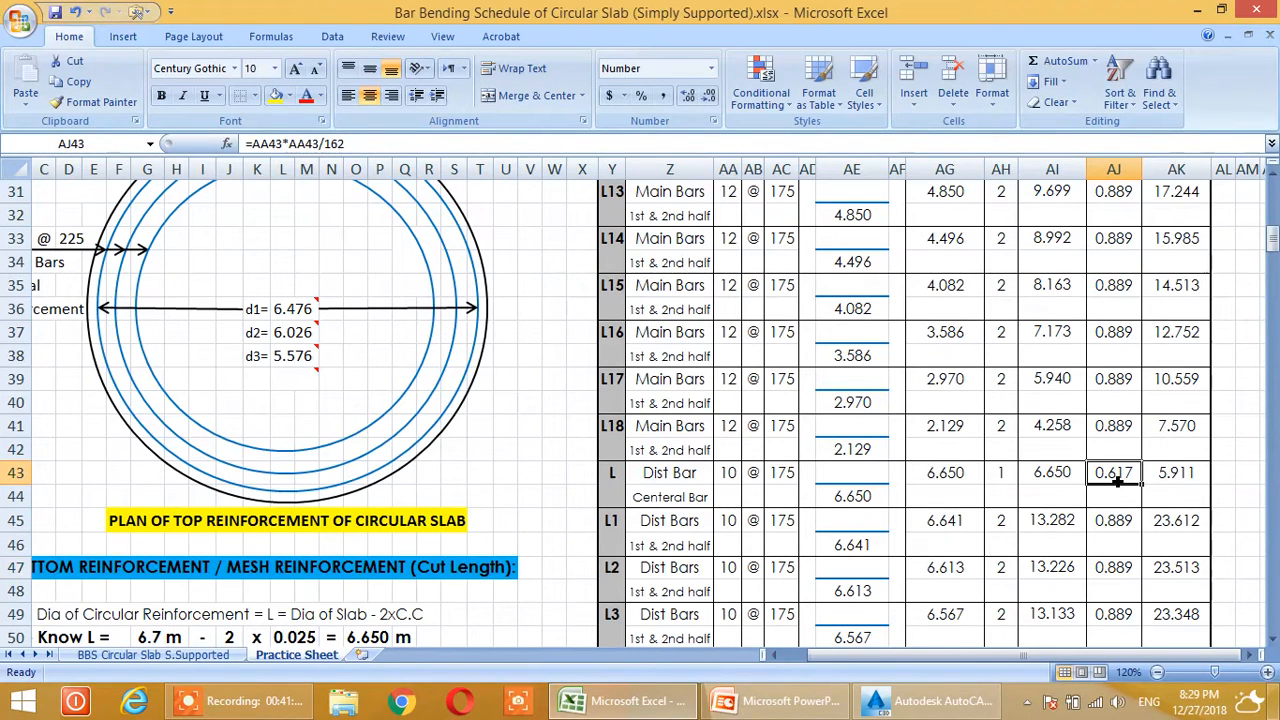
key(ctrl+c)
click(1120, 522)
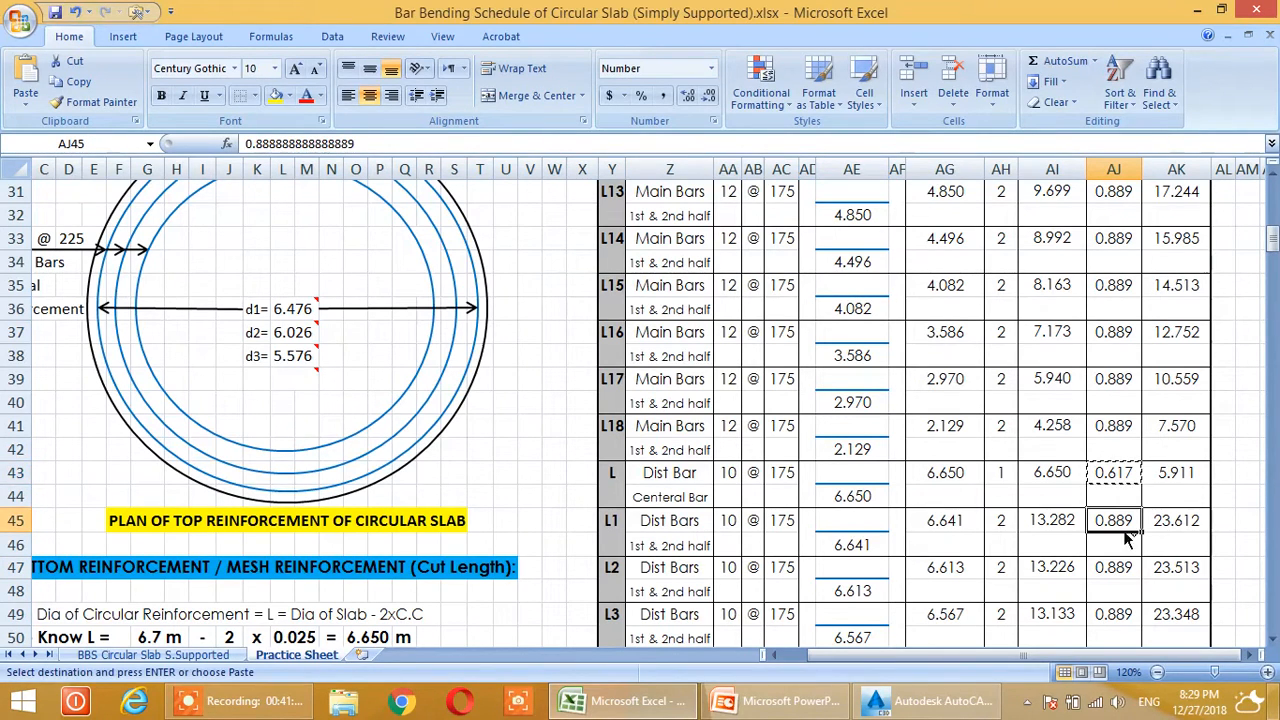
key(ctrl+v)
click(1125, 572)
key(ctrl+v)
click(1126, 614)
key(ctrl+v)
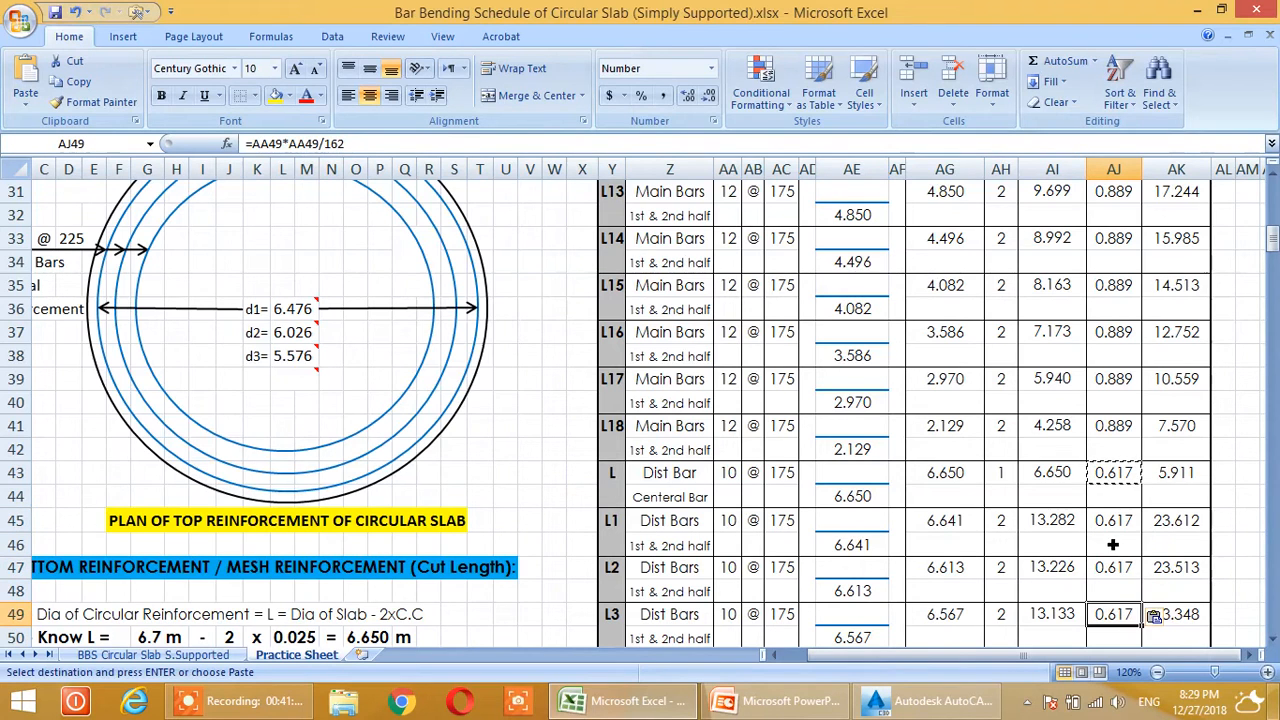
scroll(1113, 545, down, 3)
click(1119, 470)
key(ctrl+v)
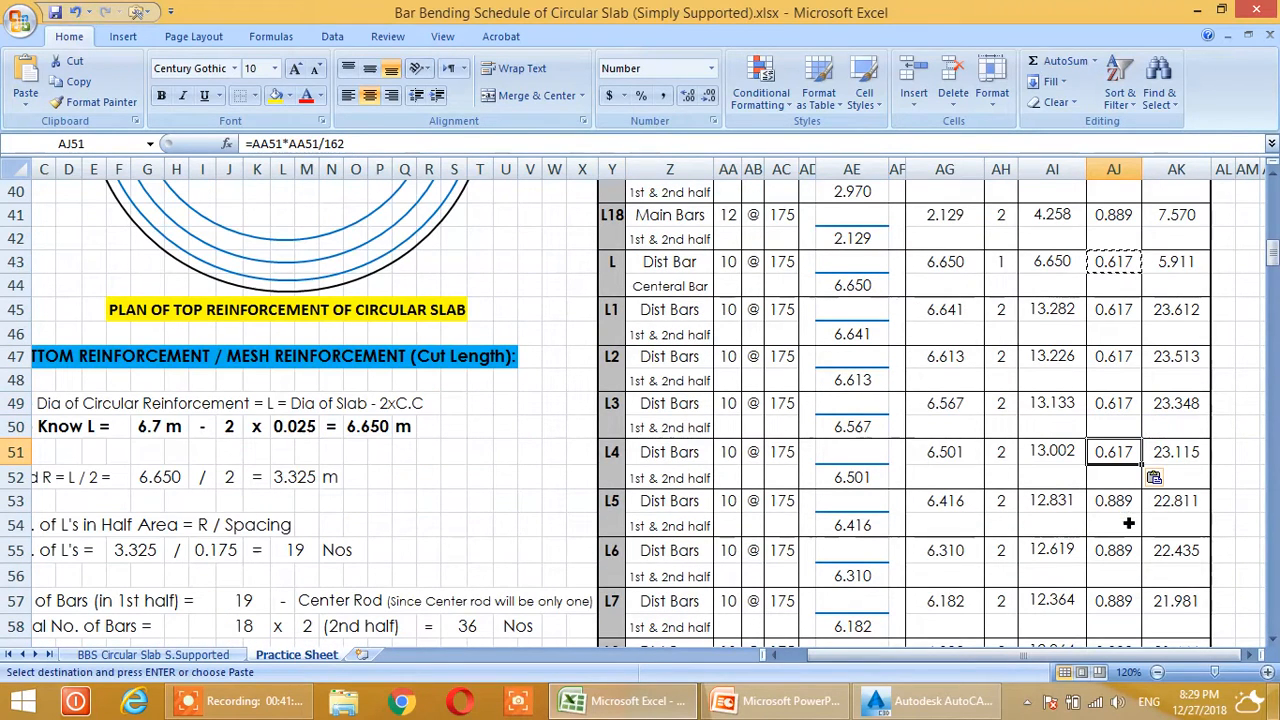
click(1124, 508)
key(ctrl+v)
click(1120, 552)
key(ctrl+v)
click(1119, 604)
key(ctrl+v)
scroll(1119, 590, up, 2)
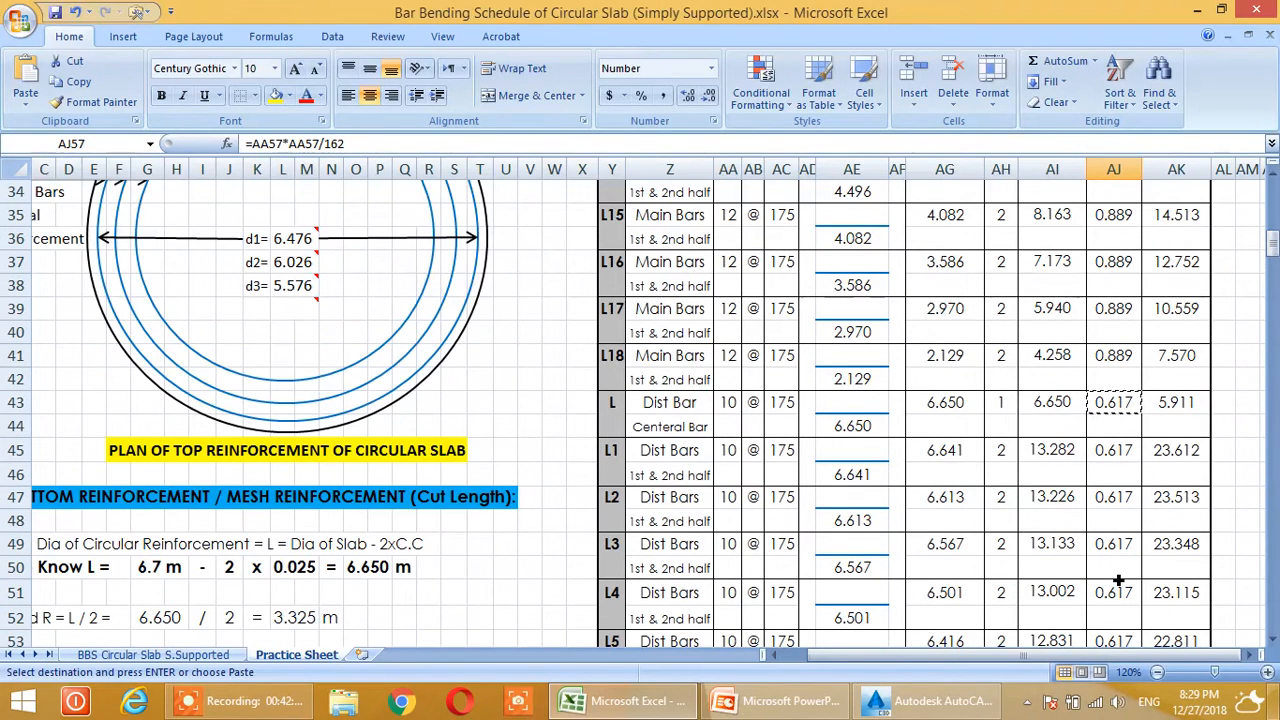
key(Escape)
Copy the main bar diameter, spacing and shape entries for L to L18 in AA5:AE42
scroll(1090, 520, down, 5)
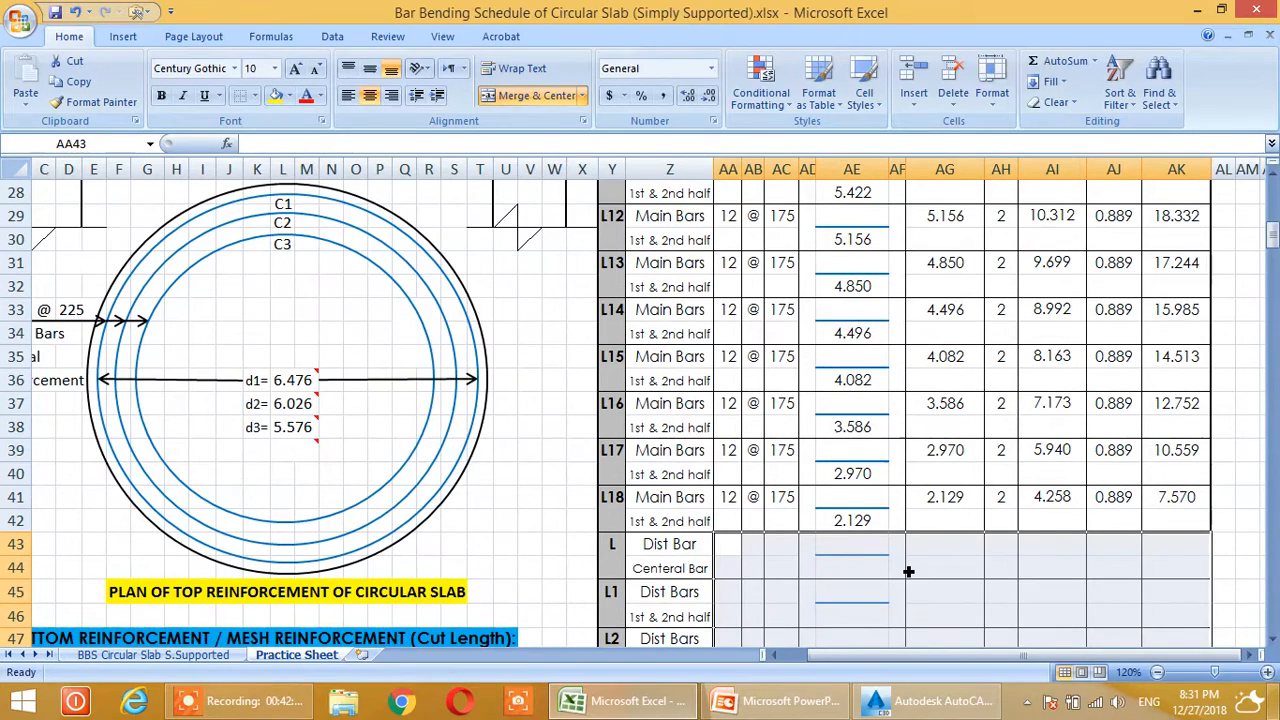
scroll(881, 547, up, 2)
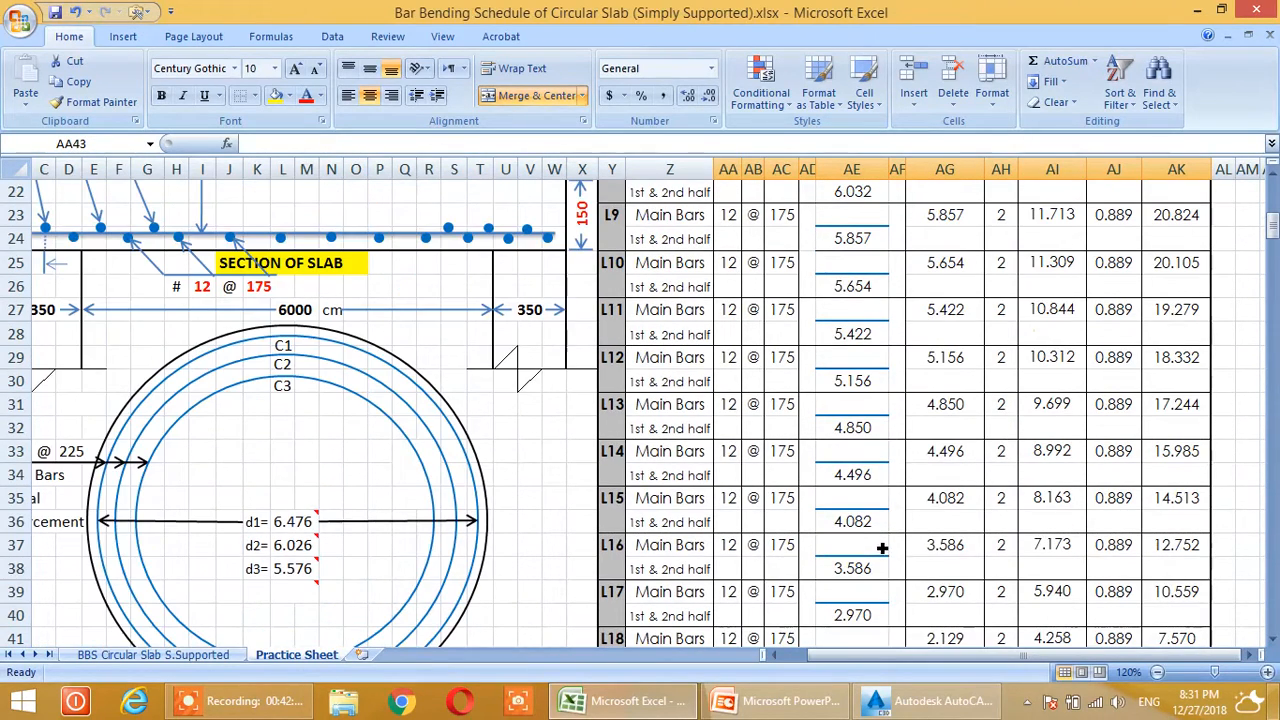
scroll(884, 565, down, 4)
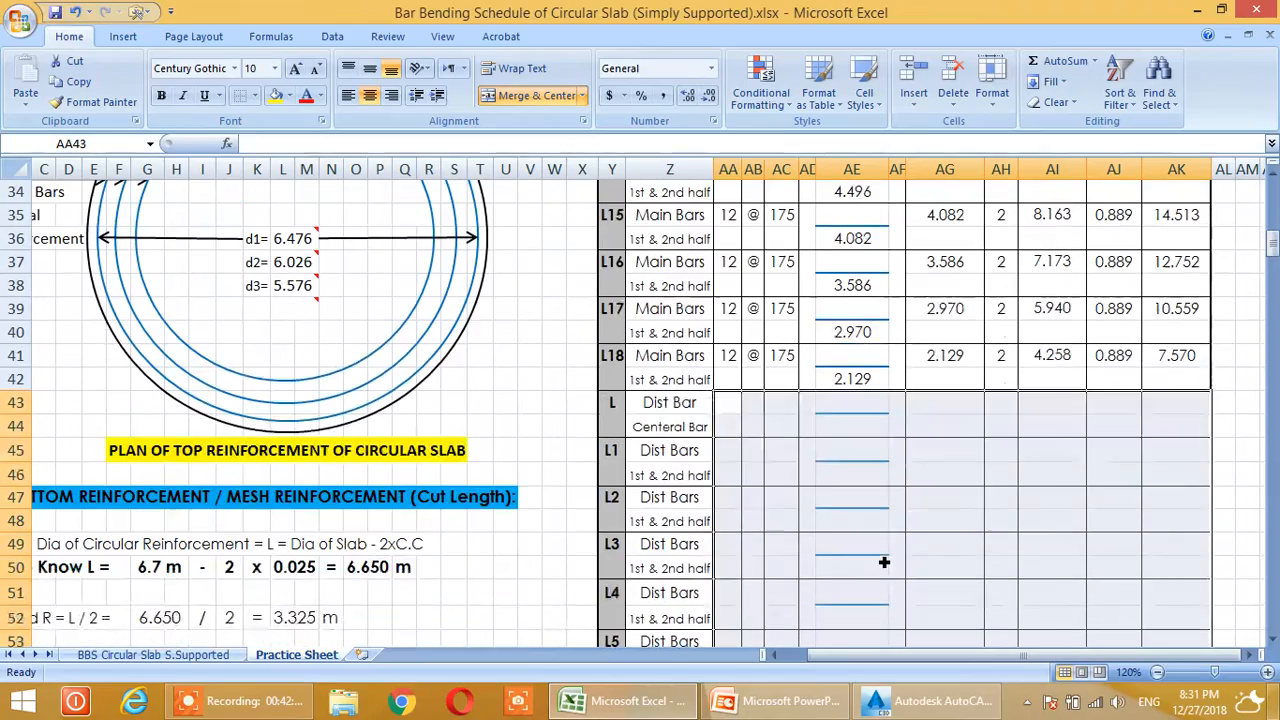
scroll(888, 543, up, 11)
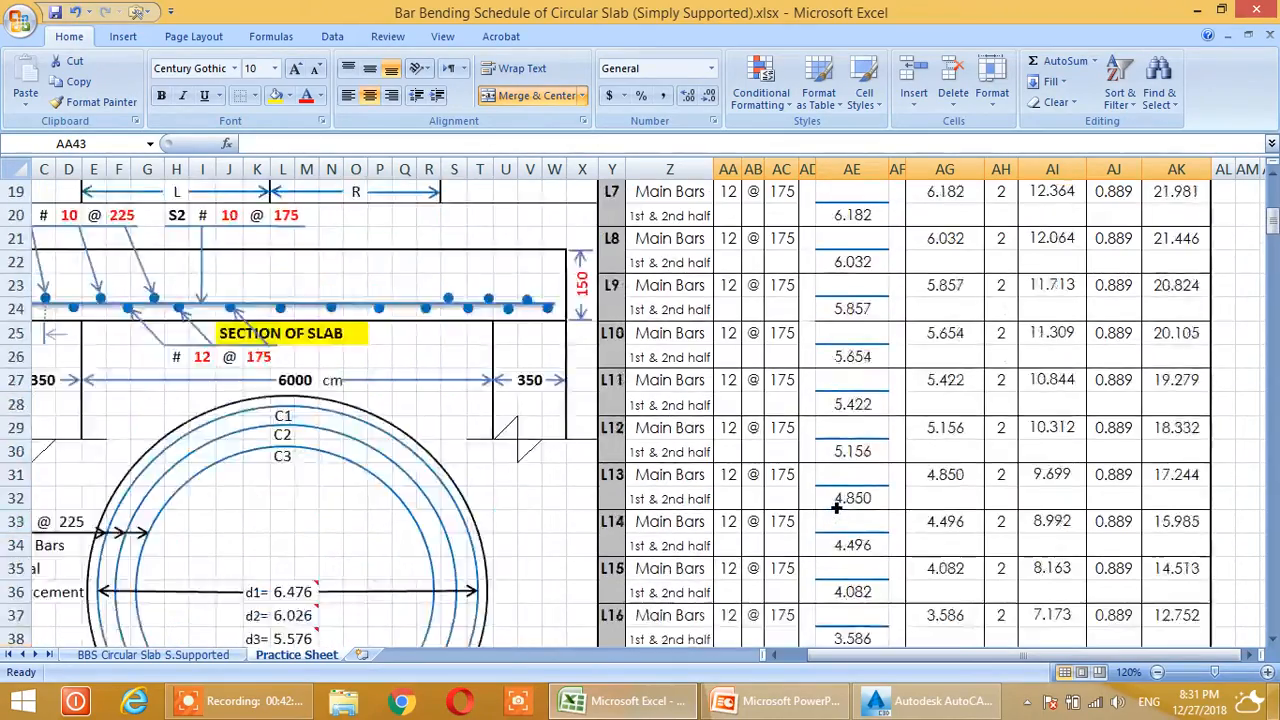
drag(729, 293, 843, 553)
key(ctrl+c)
Try to paste the copied diameter, spacing and shape entries with their formulas at AA43
scroll(843, 553, up, 7)
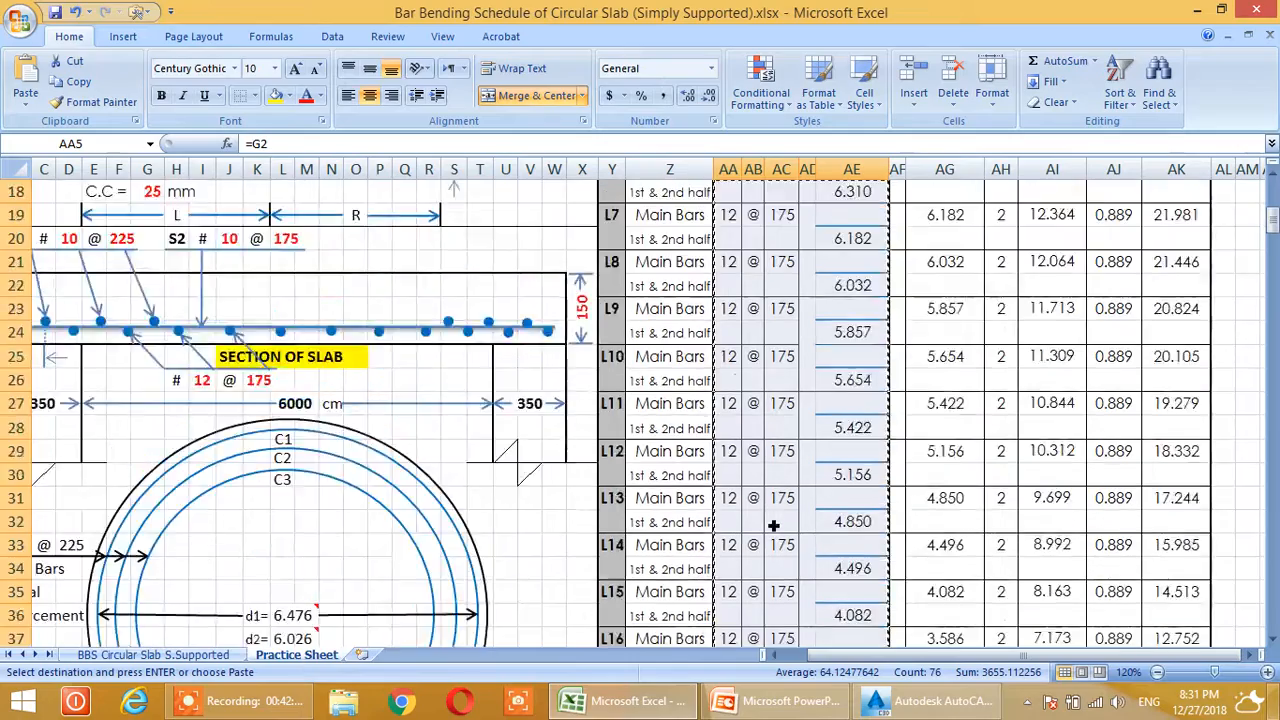
scroll(777, 519, down, 6)
scroll(777, 519, down, 3)
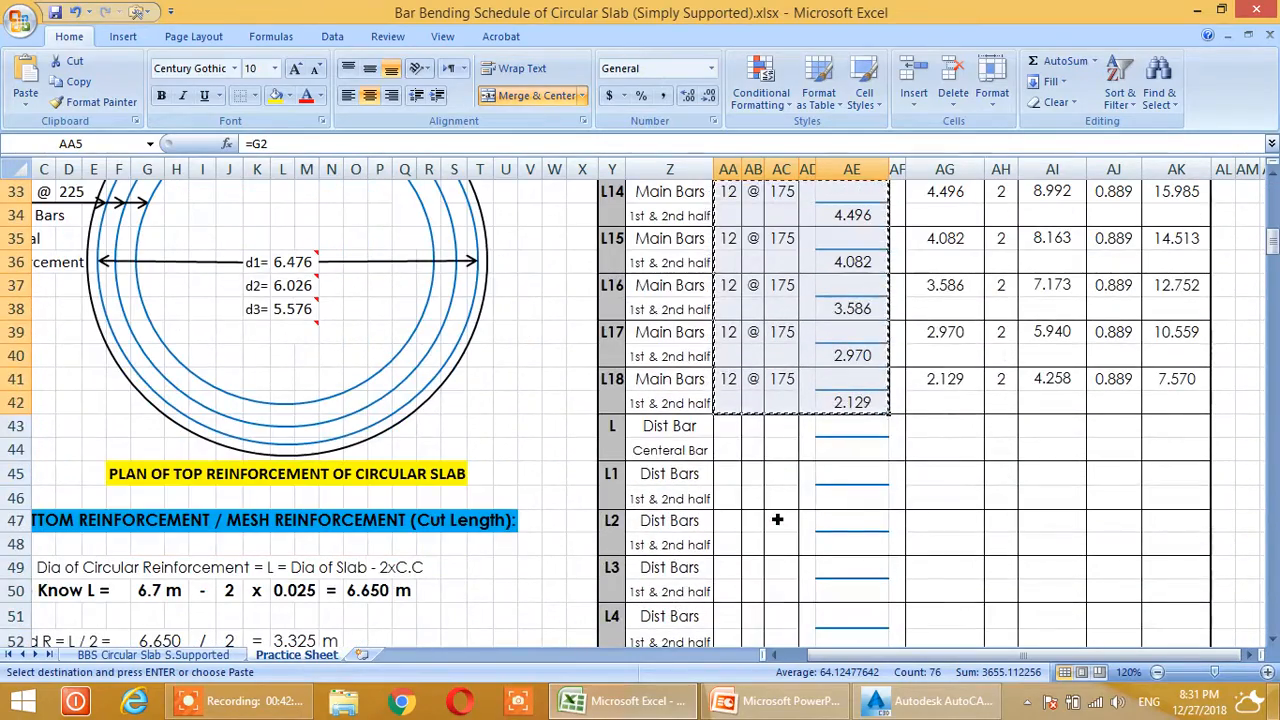
click(739, 433)
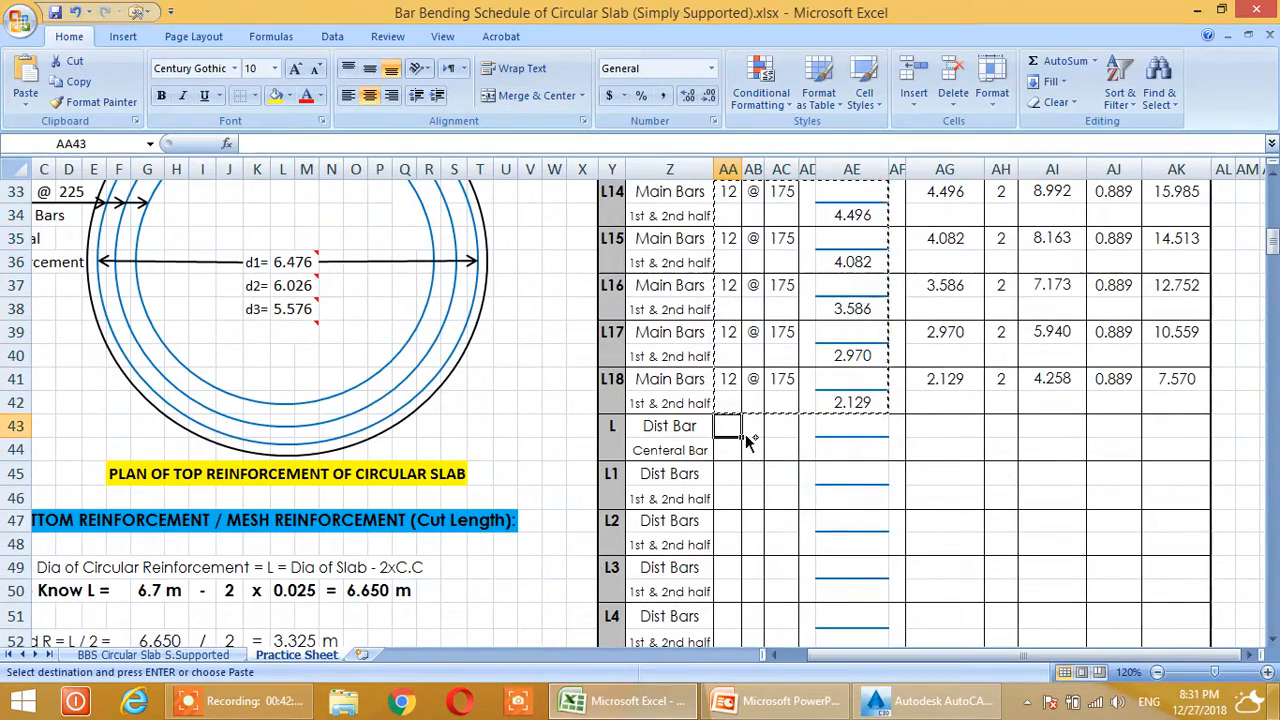
key(ctrl+v)
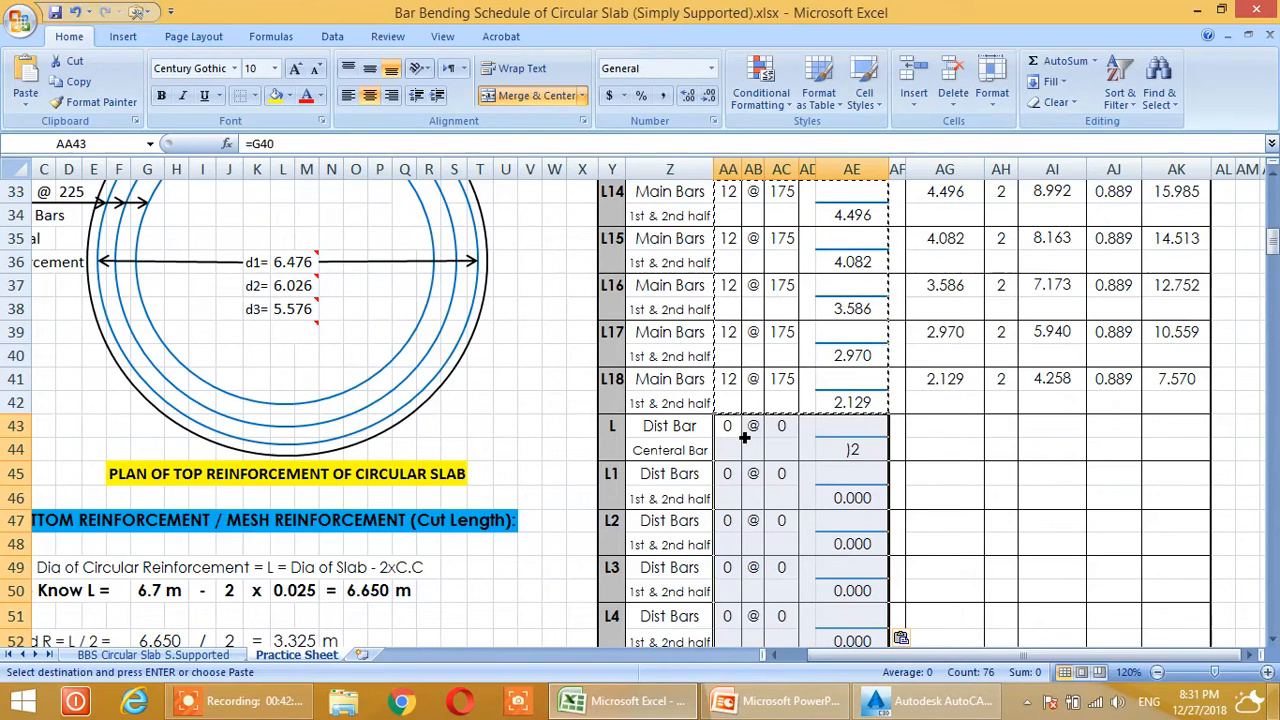
key(ctrl+z)
Paste the copied diameter, spacing and shape entries at AA43 as values only, end copy mode and select AA43
right_click(737, 434)
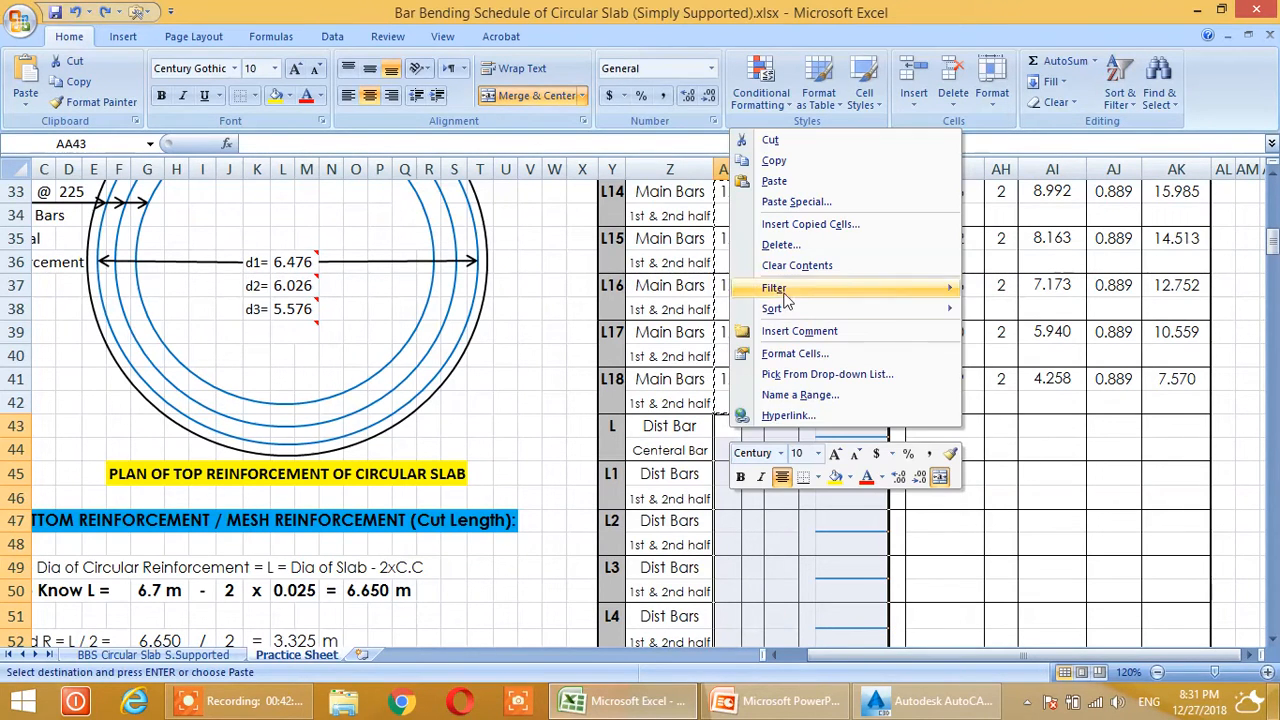
click(800, 201)
click(828, 167)
click(840, 320)
key(Escape)
click(945, 485)
click(735, 430)
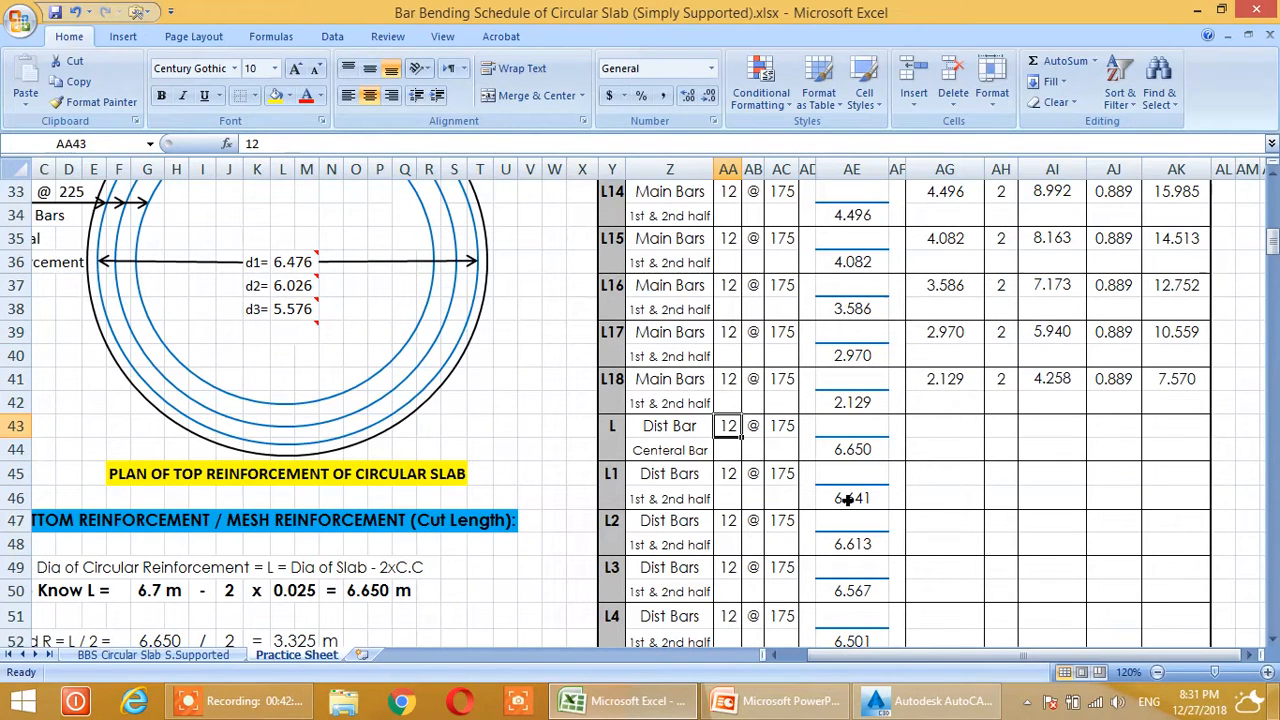
Enter a bar diameter of 10 in every distribution bar row, L to L18, in AA43 to AA79
text(10)
key(Return)
text(10)
key(Return)
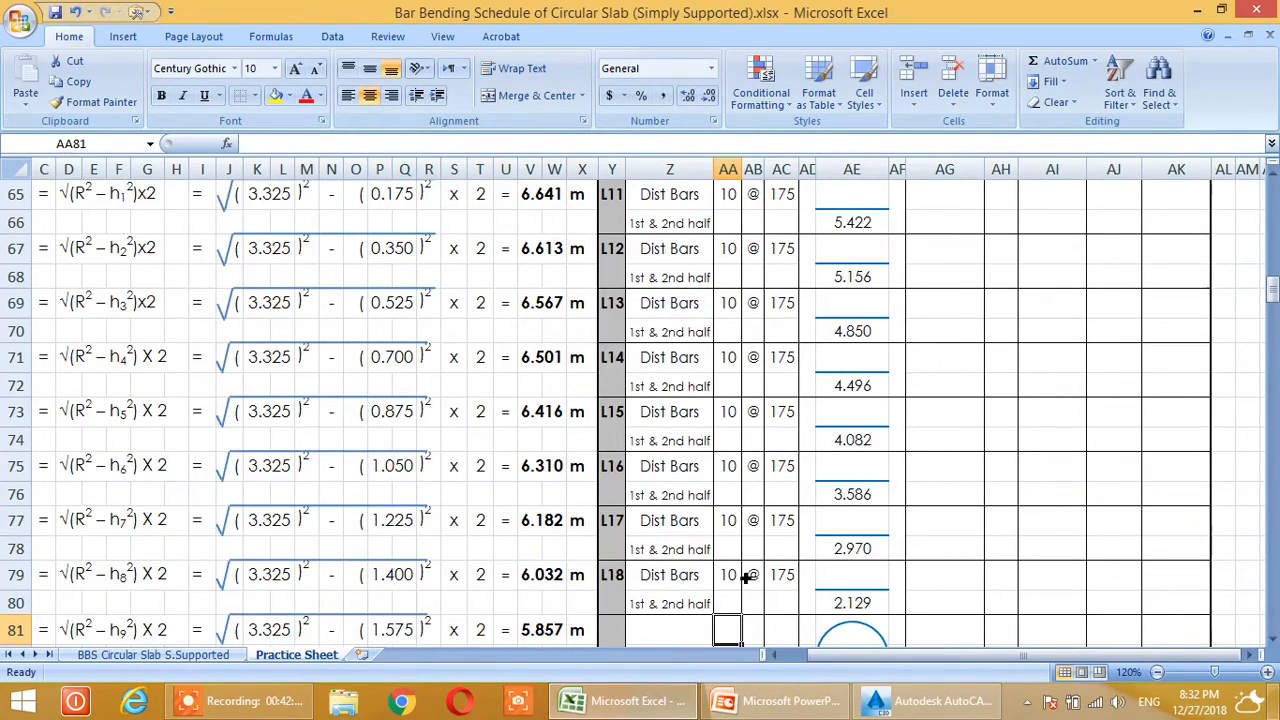
scroll(745, 577, up, 11)
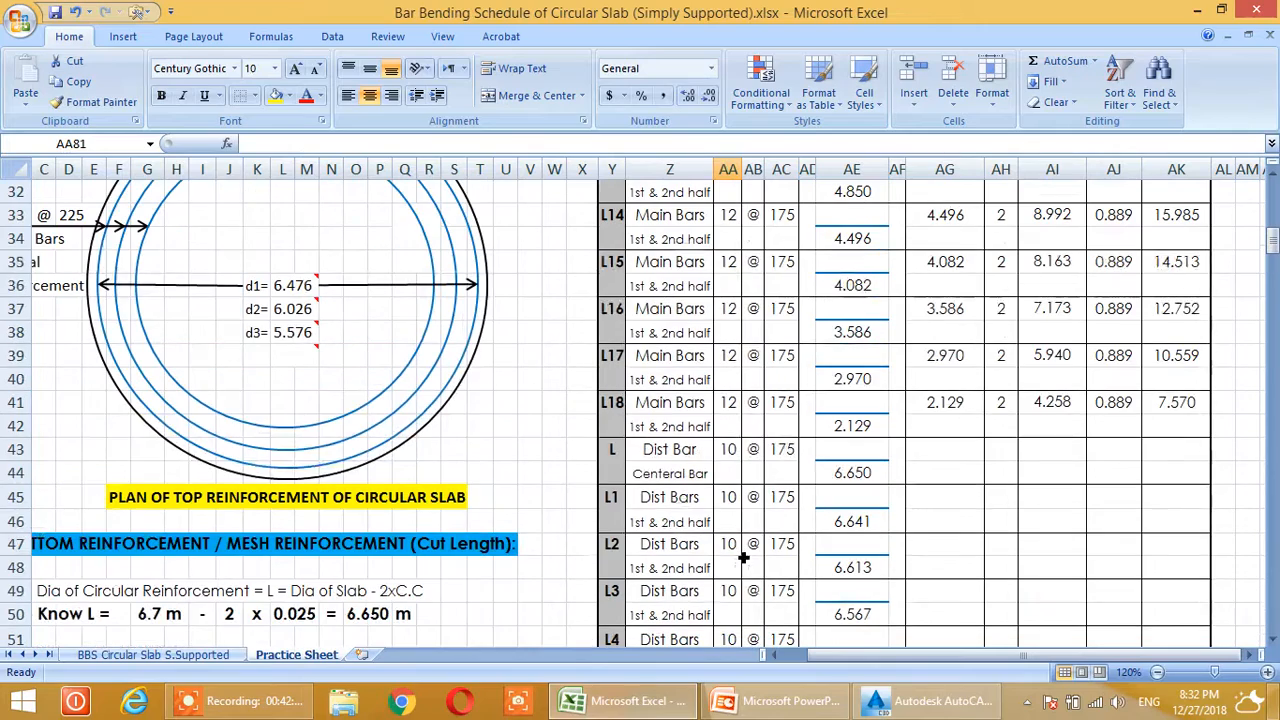
Link the central distribution bar's diameter in AA43 to the S2 bar diameter in J20 of the slab section
click(737, 458)
text(=)
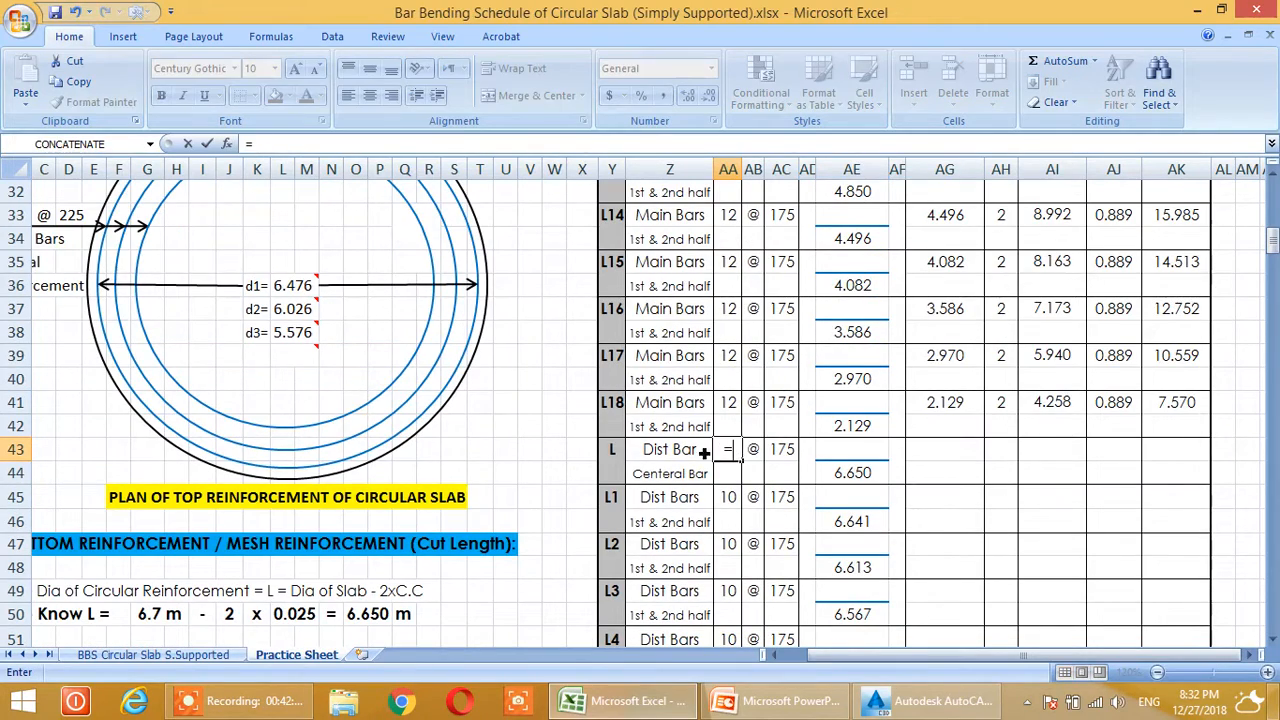
scroll(164, 458, up, 5)
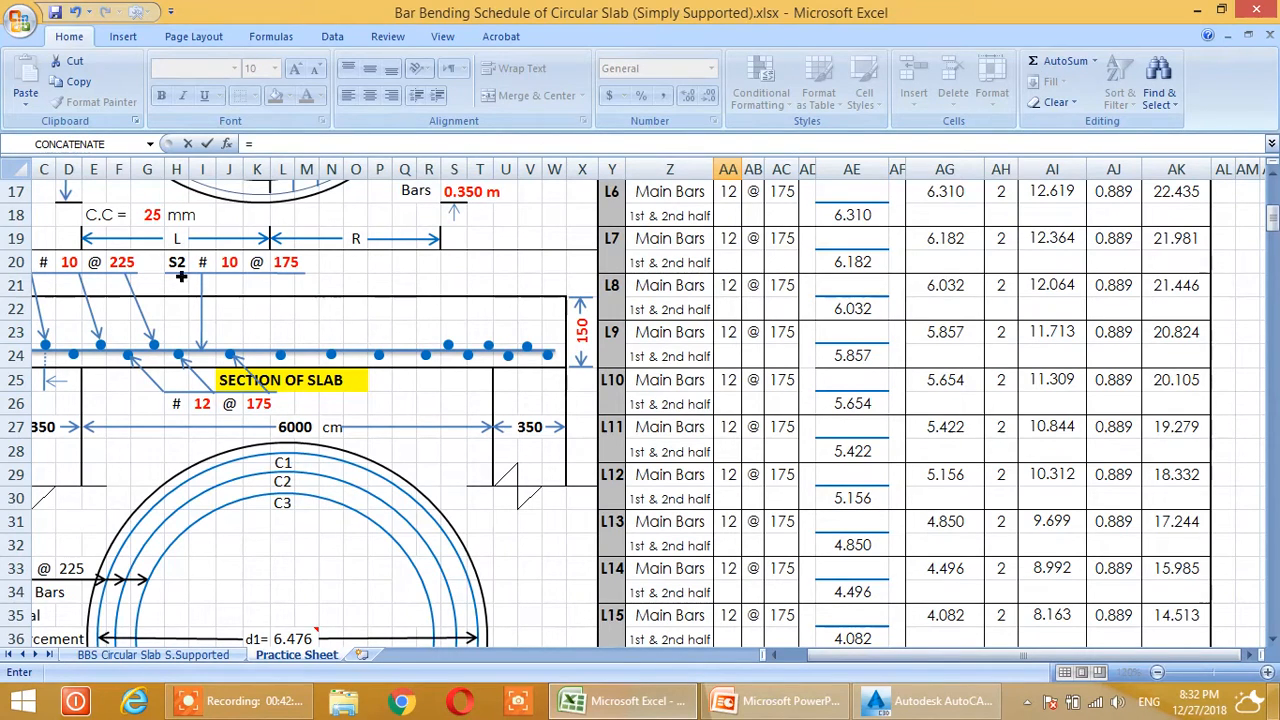
click(230, 270)
key(Return)
Copy the L18 main bar's length, number and weight entries in AG41:AK41 to distribution bar row L at AG43
scroll(790, 470, down, 1)
scroll(788, 469, down, 2)
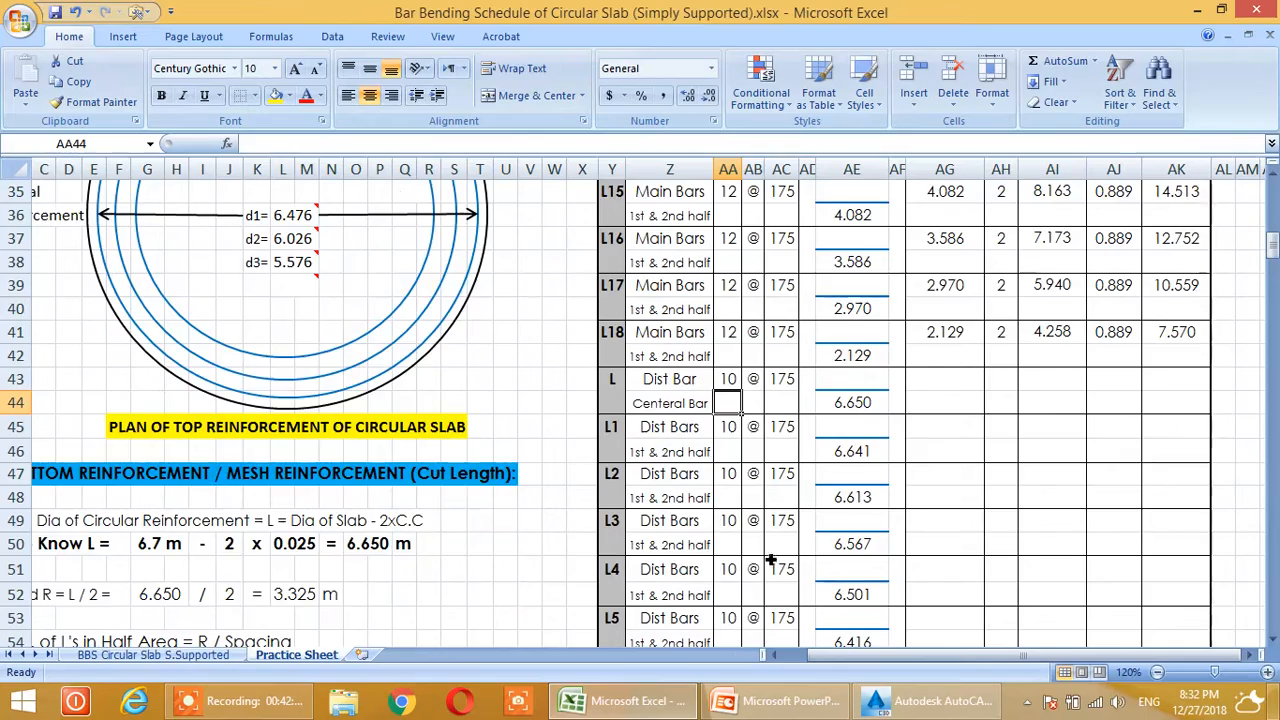
scroll(780, 500, up, 2)
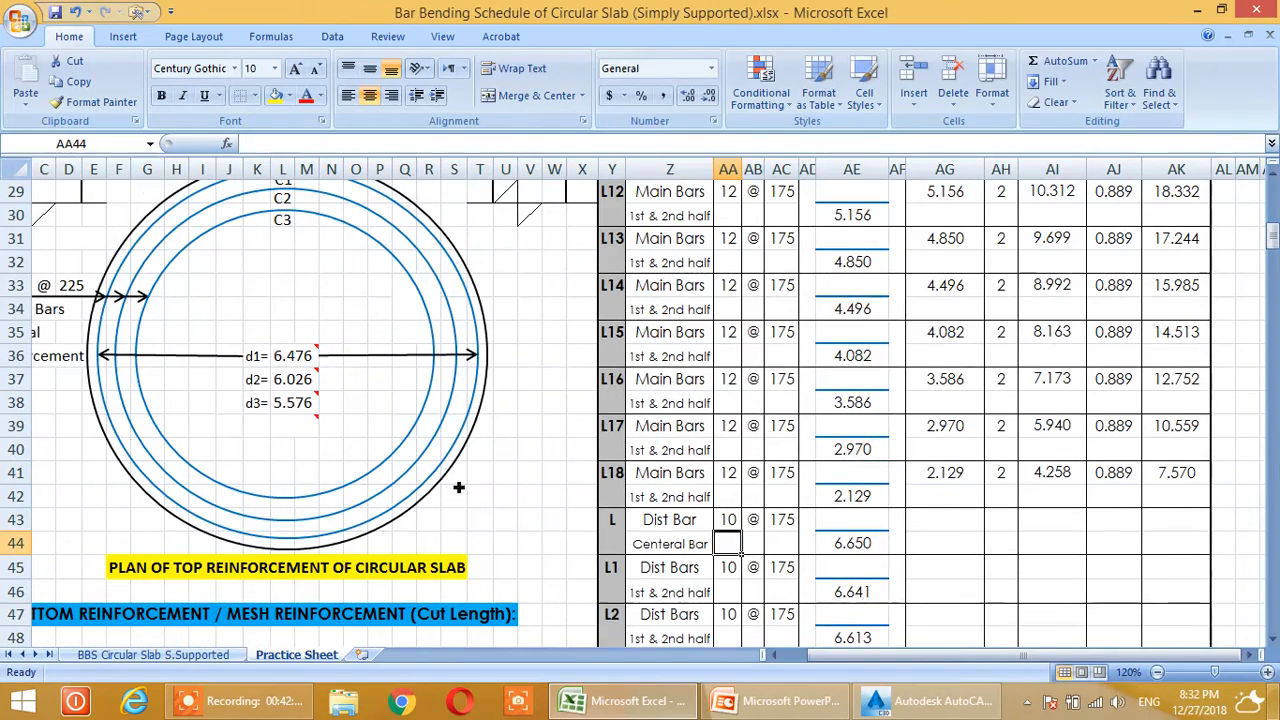
scroll(465, 487, up, 3)
scroll(780, 505, down, 7)
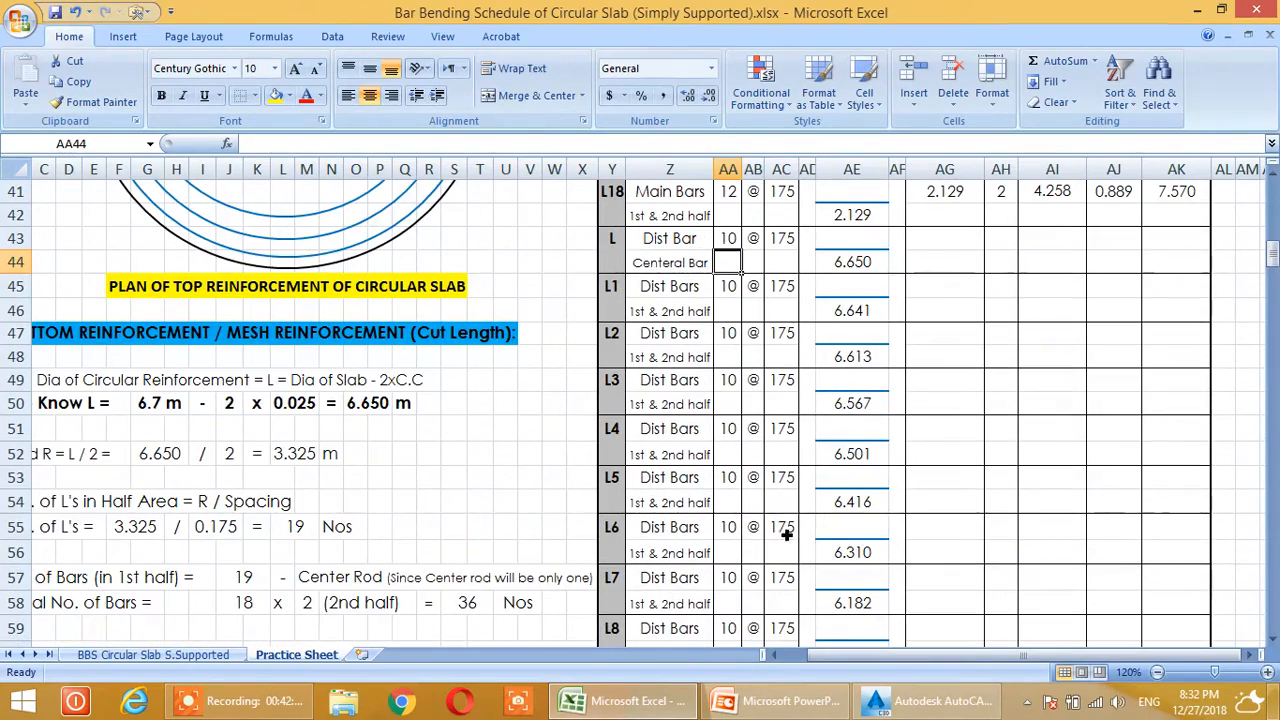
scroll(877, 495, down, 4)
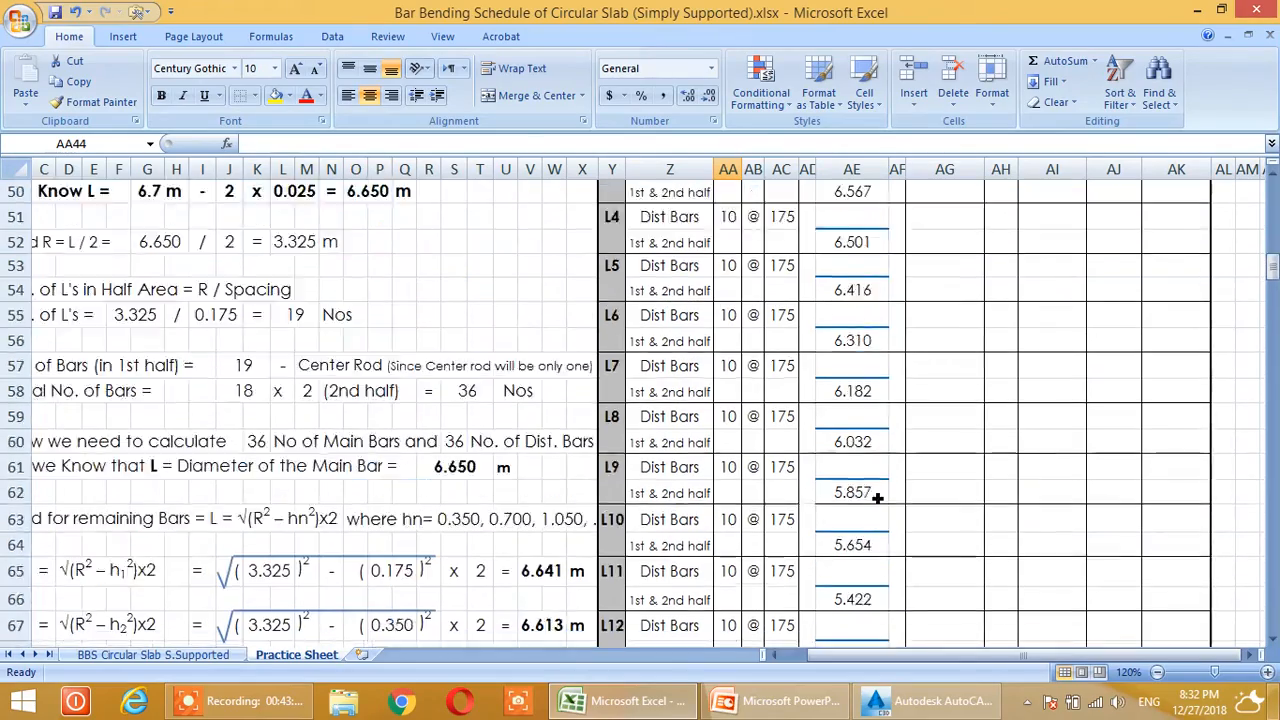
scroll(890, 549, up, 1)
scroll(863, 548, up, 5)
scroll(995, 480, up, 2)
drag(952, 478, 1160, 473)
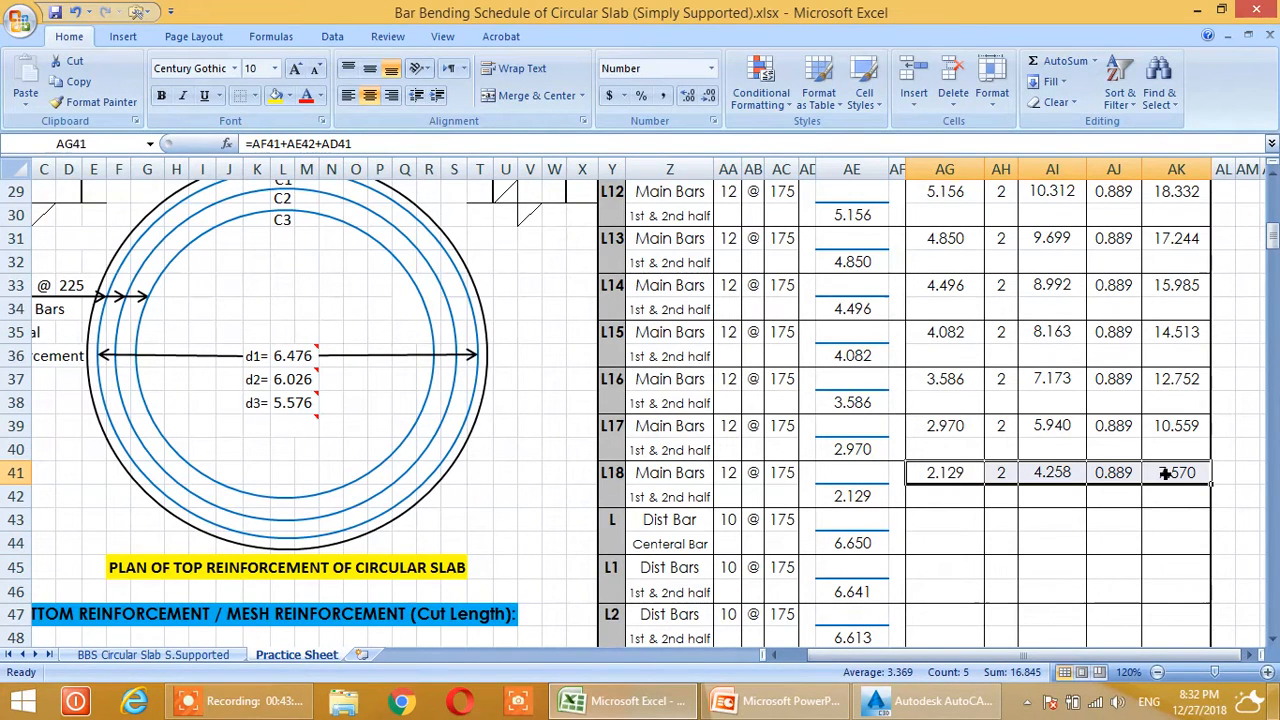
key(ctrl+c)
click(927, 531)
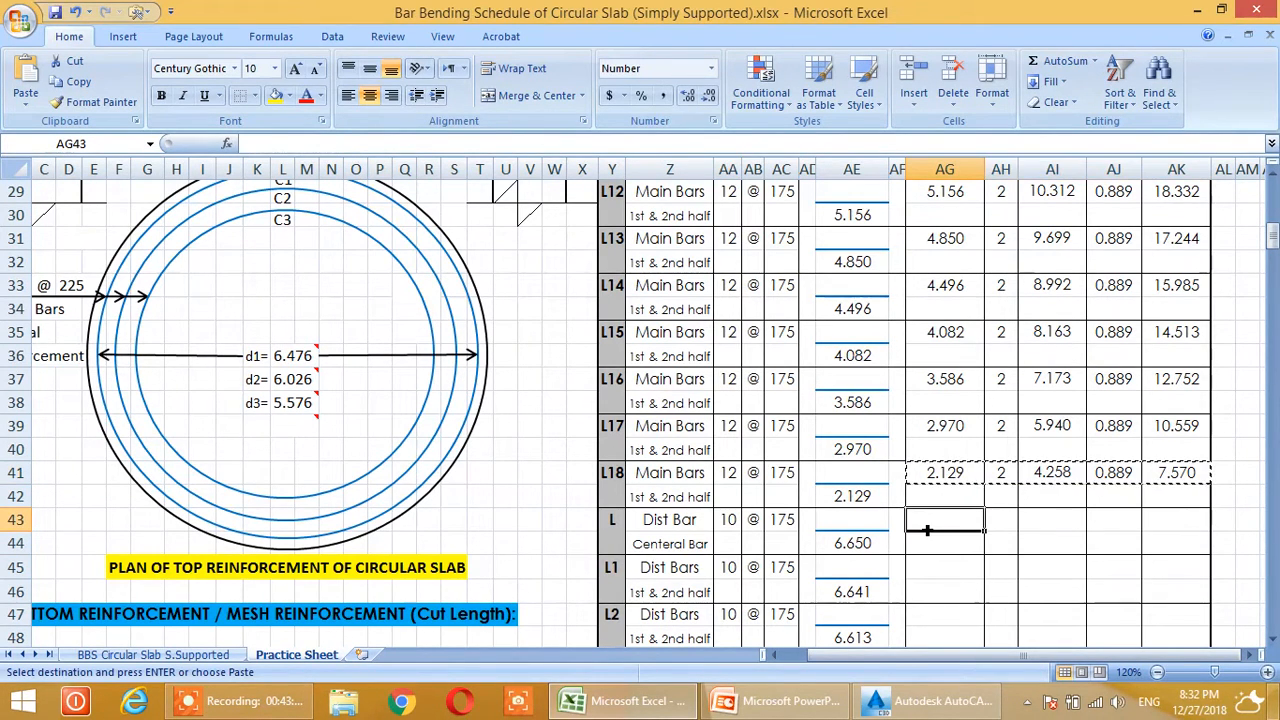
key(ctrl+v)
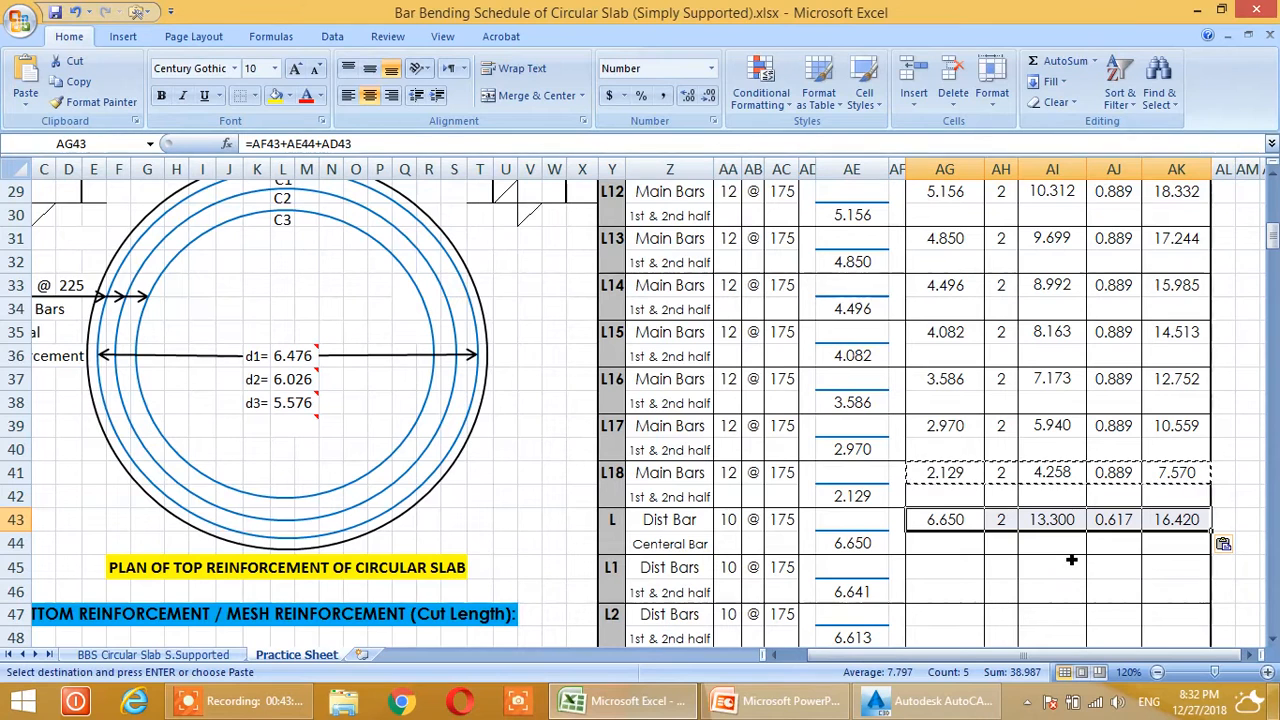
Paste the copied length, number and weight entries into distribution bar rows L1 to L4, at AG45 to AG51
click(934, 585)
key(ctrl+v)
click(932, 625)
key(ctrl+v)
scroll(935, 530, down, 2)
click(940, 527)
key(ctrl+v)
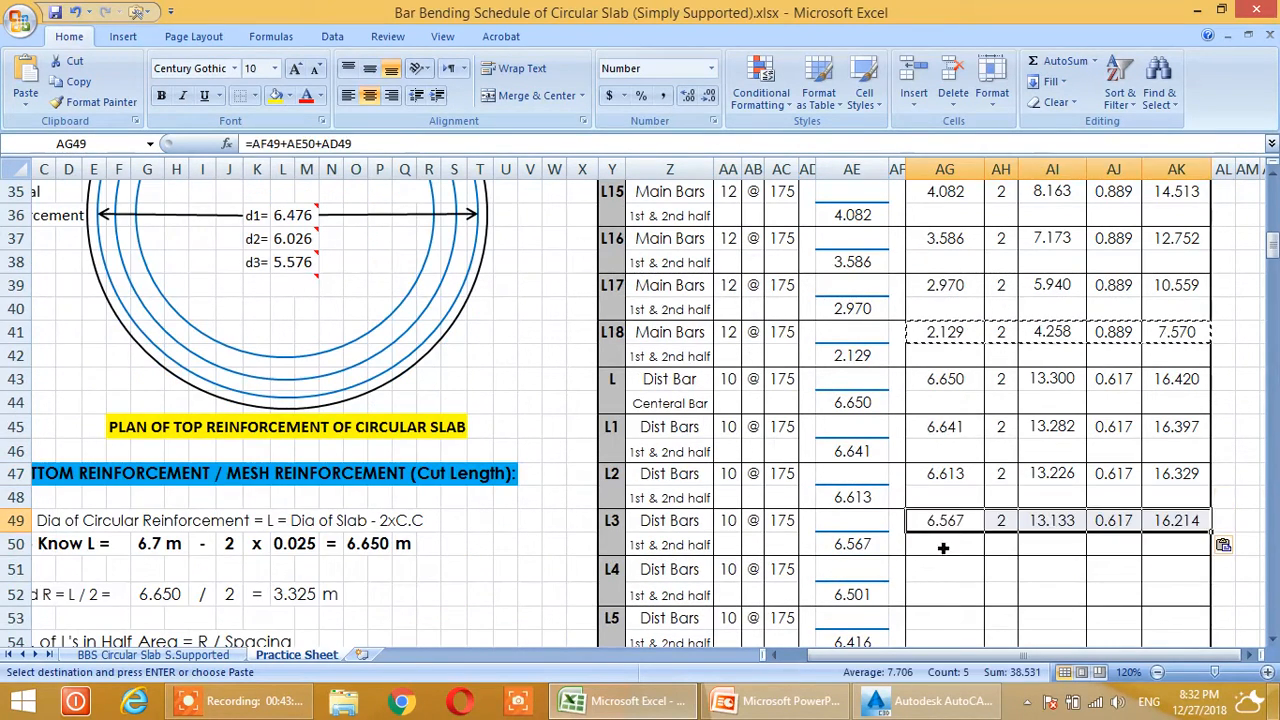
click(943, 572)
key(ctrl+v)
Paste the copied length, number and weight entries into distribution bar rows L5 to L7, at AG53 to AG57
scroll(943, 500, down, 2)
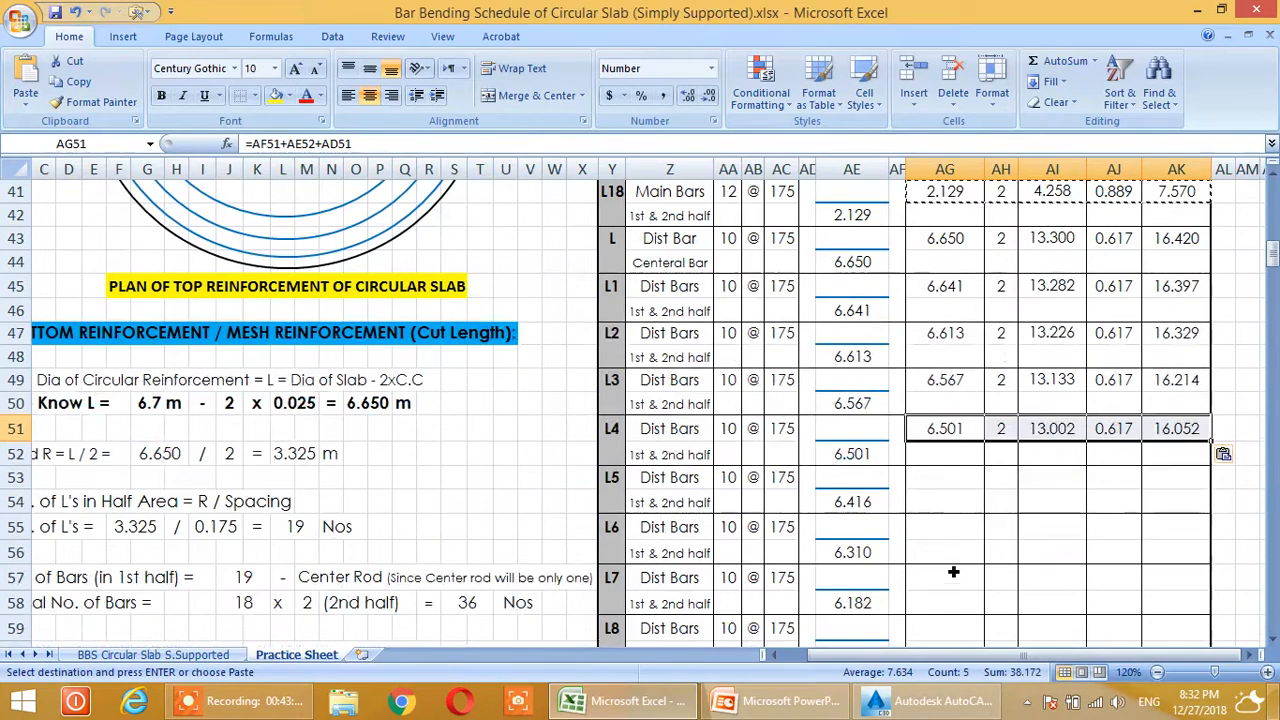
click(926, 488)
key(ctrl+v)
click(940, 525)
key(ctrl+v)
click(943, 582)
key(ctrl+v)
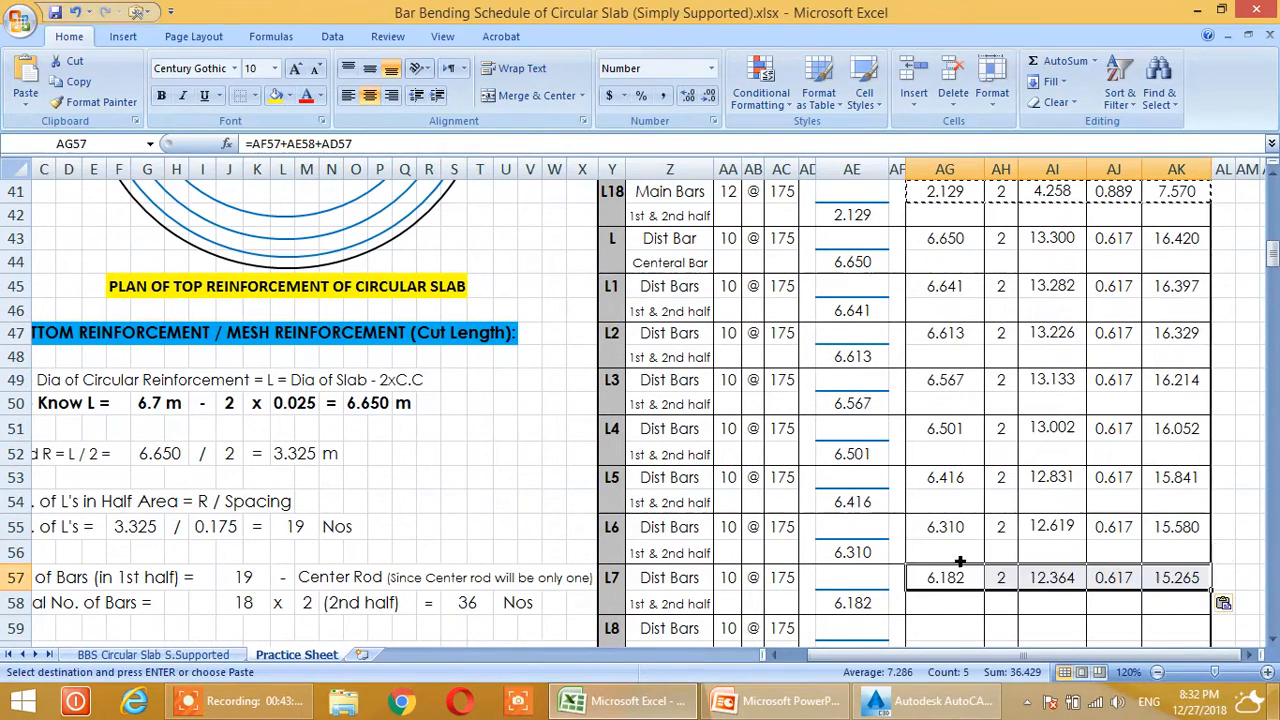
Paste the copied length, number and weight entries into distribution bar rows L8 to L11, at AG59 to AG65
scroll(960, 562, down, 2)
click(929, 486)
key(ctrl+v)
click(943, 540)
key(ctrl+v)
click(943, 585)
key(ctrl+v)
scroll(965, 545, down, 1)
click(943, 580)
key(ctrl+v)
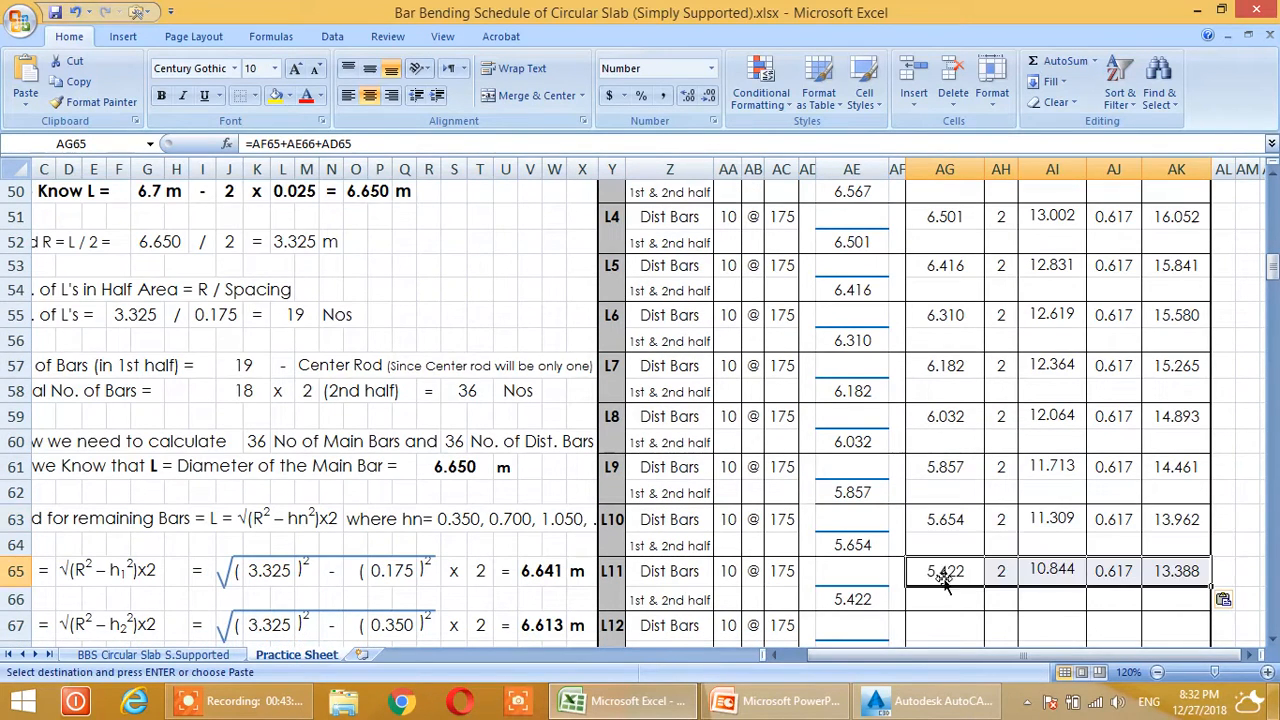
Paste the copied length, number and weight entries into distribution bar rows L12 to L14, at AG67 to AG71
scroll(945, 560, down, 2)
click(943, 480)
key(ctrl+v)
click(942, 540)
key(ctrl+v)
click(943, 585)
key(ctrl+v)
Paste the copied length, number and weight entries into distribution bar rows L15 to L18, at AG73 to AG79
scroll(943, 590, down, 2)
click(945, 508)
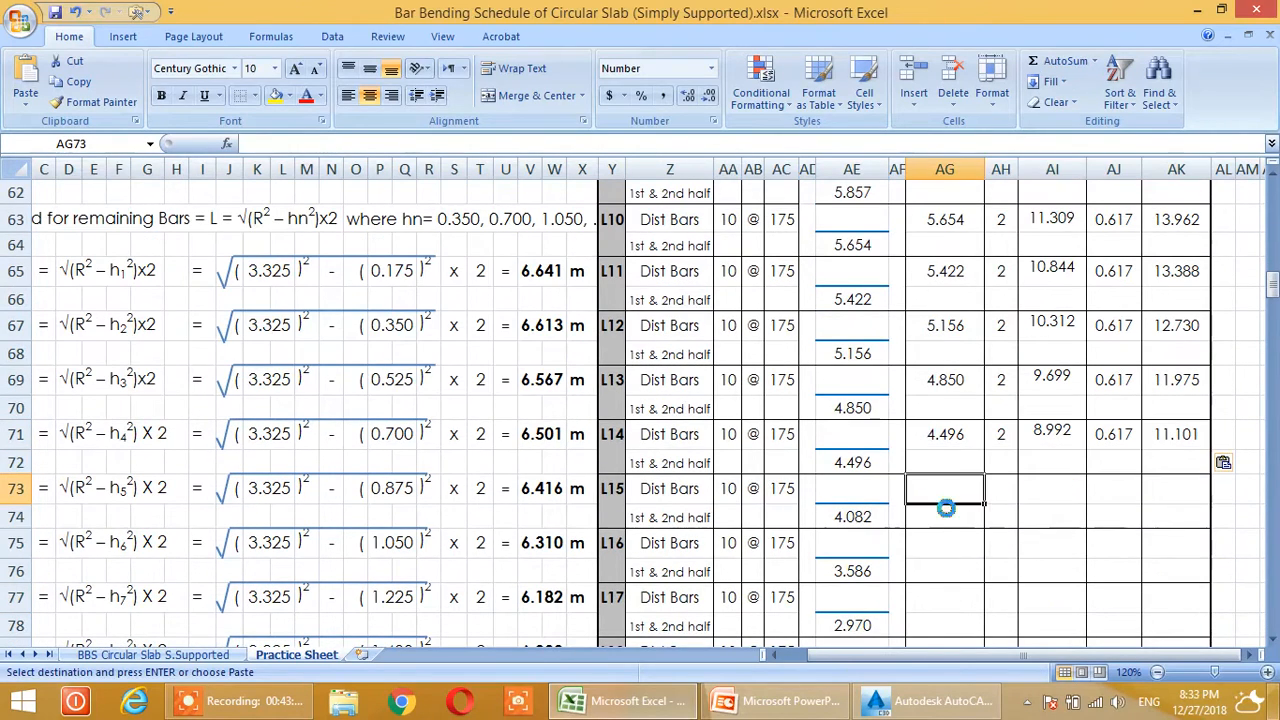
key(ctrl+v)
click(943, 543)
key(ctrl+v)
scroll(955, 535, down, 2)
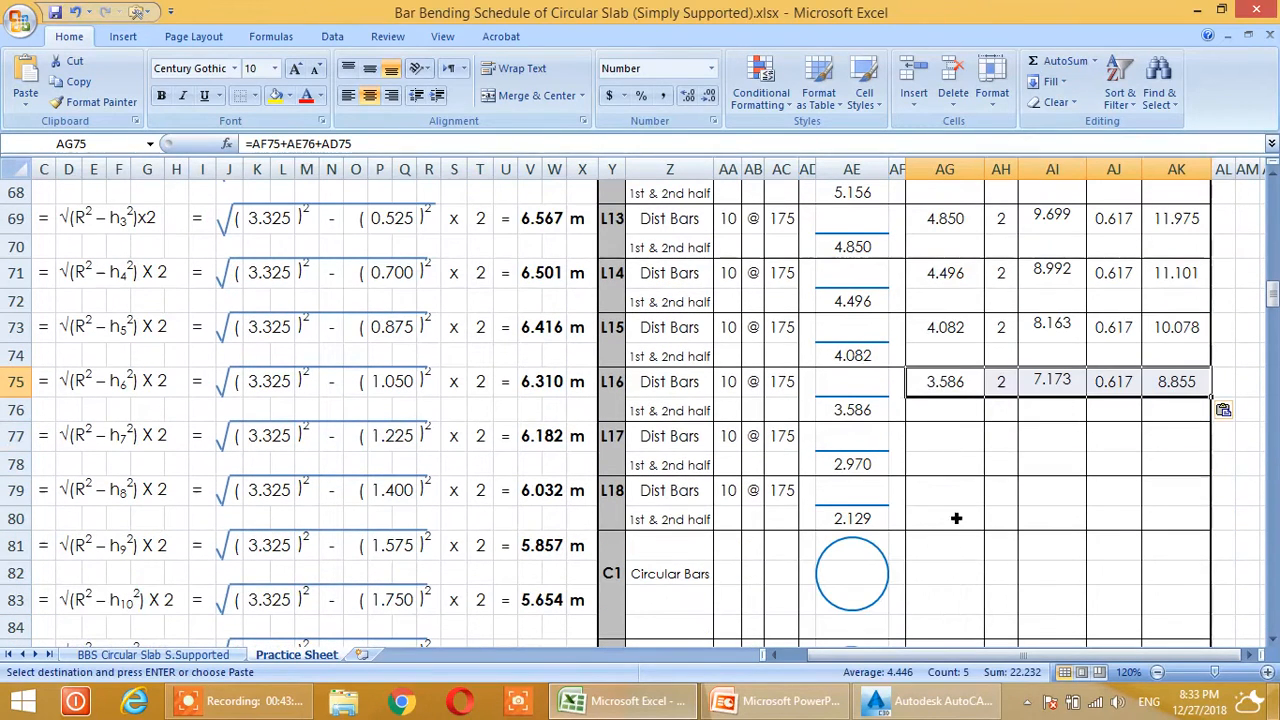
click(937, 445)
key(ctrl+v)
click(943, 495)
key(ctrl+v)
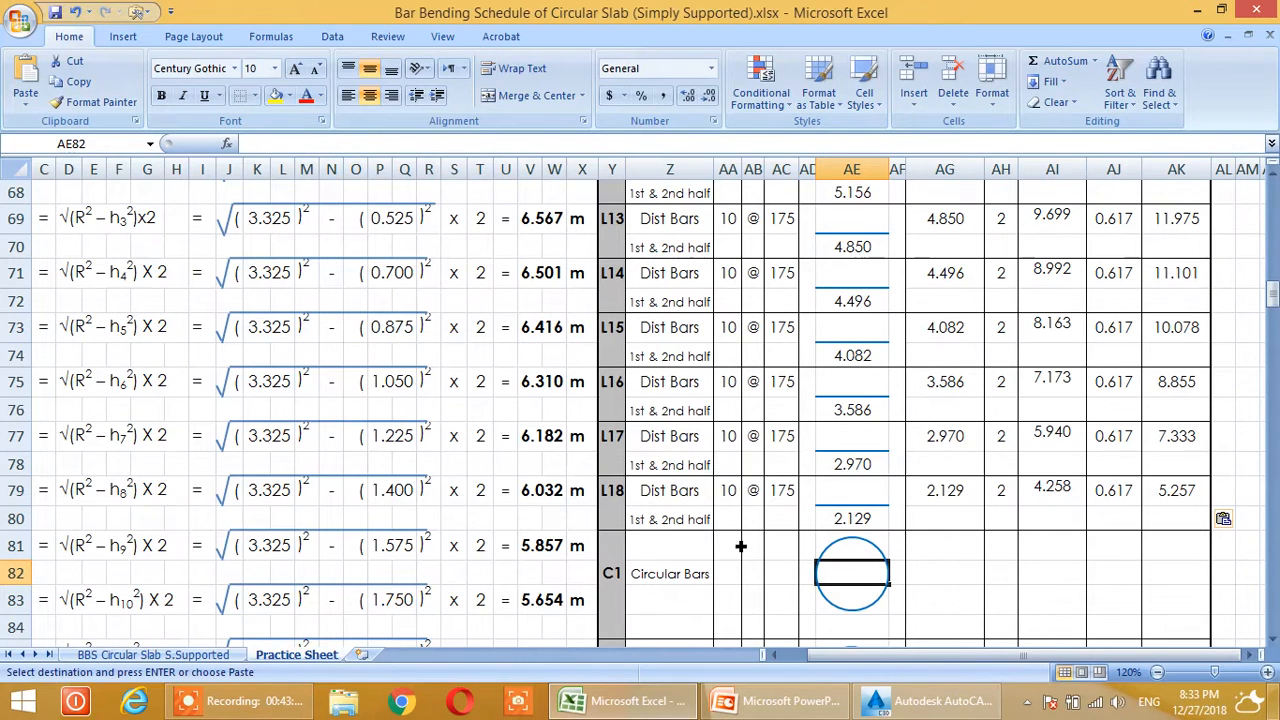
Link circular bar C1's diameter in AA82 to the 10 mm bar diameter in D20 of the slab section
scroll(741, 546, down, 2)
scroll(754, 348, up, 1)
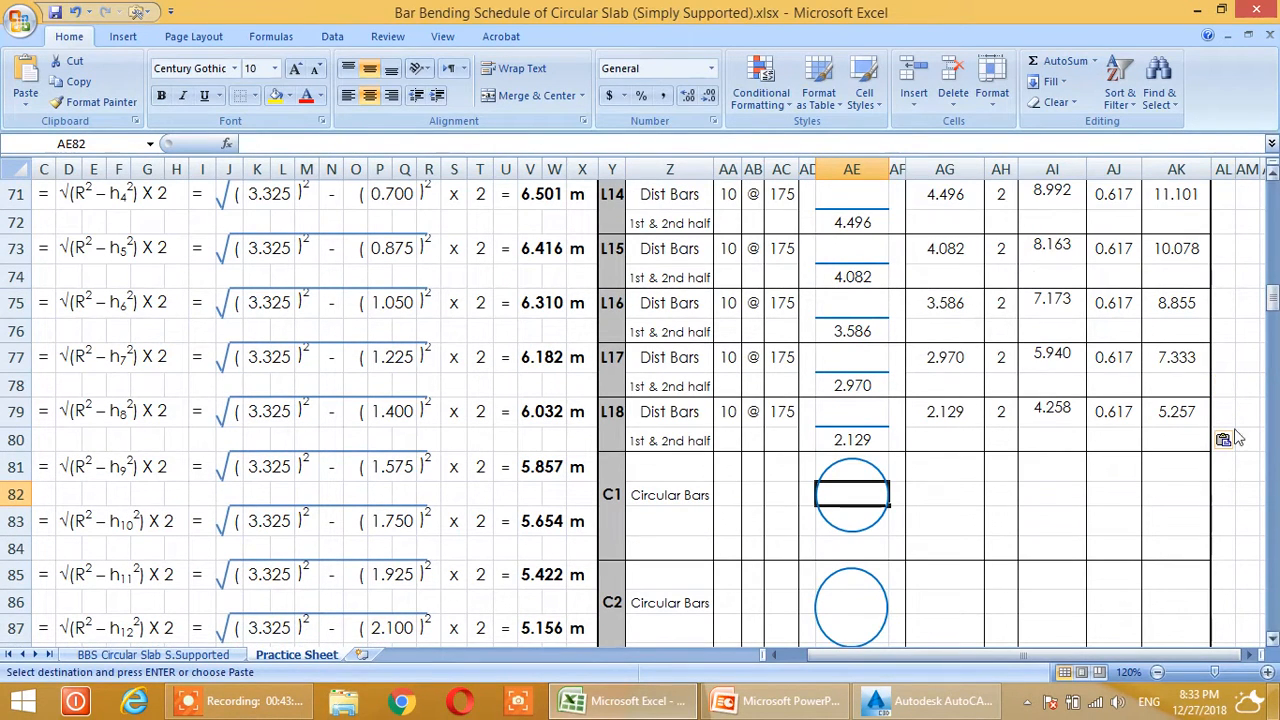
click(736, 494)
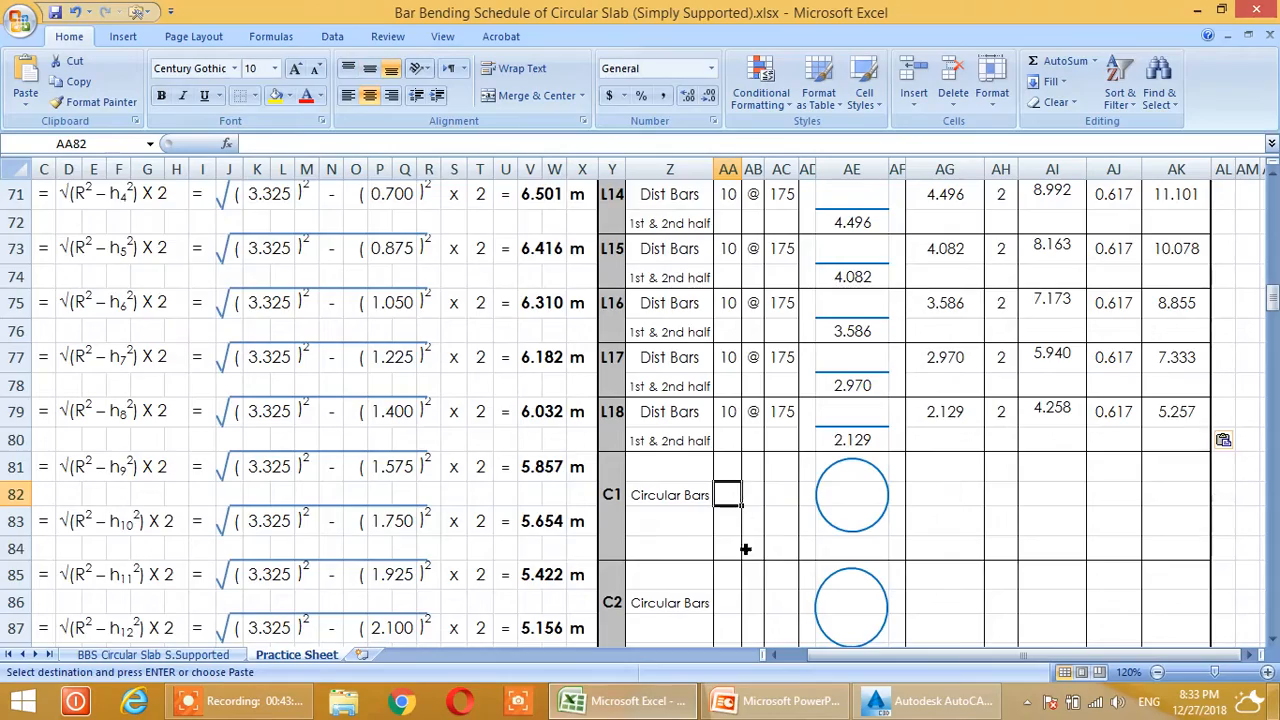
scroll(740, 549, up, 4)
text(=)
scroll(230, 455, up, 13)
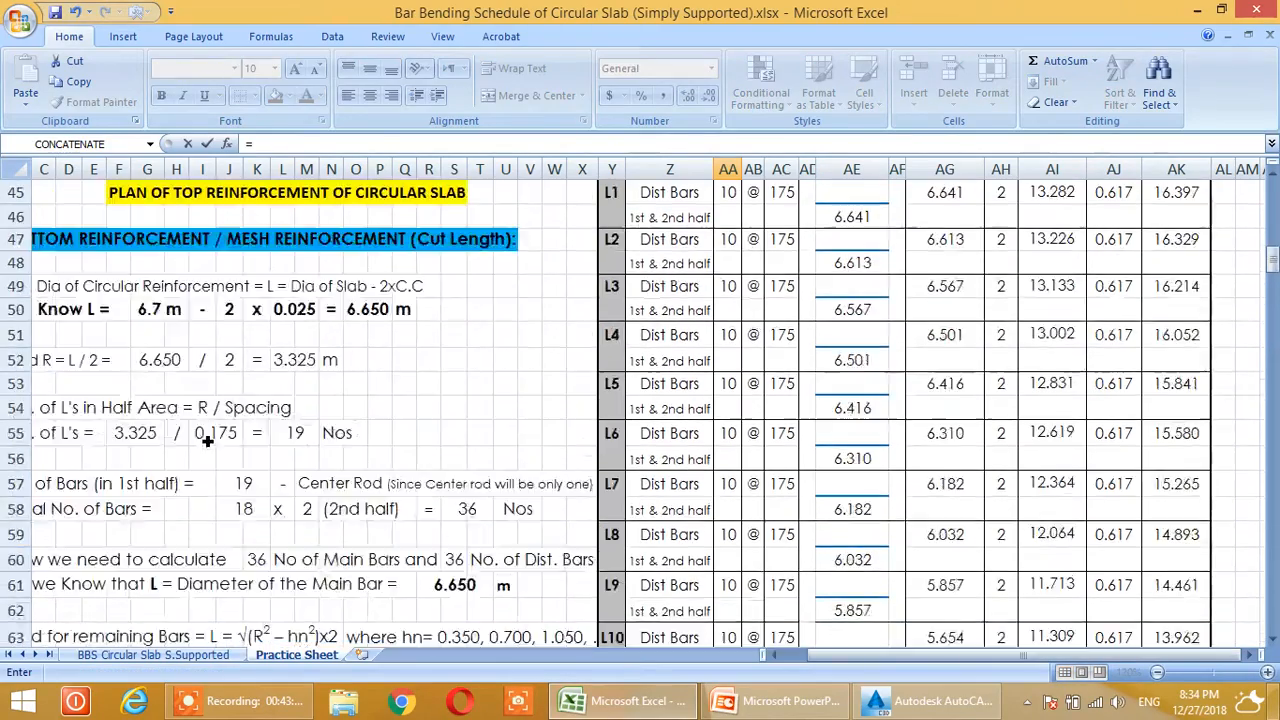
scroll(225, 453, up, 3)
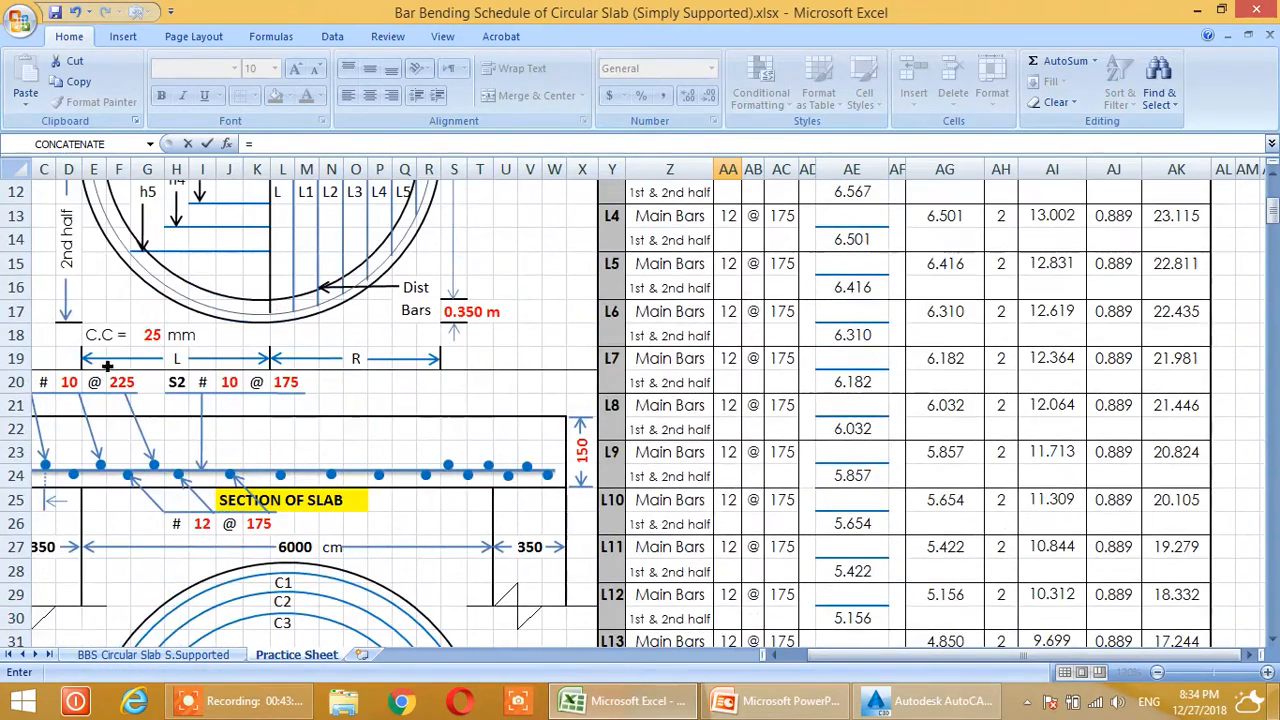
click(72, 385)
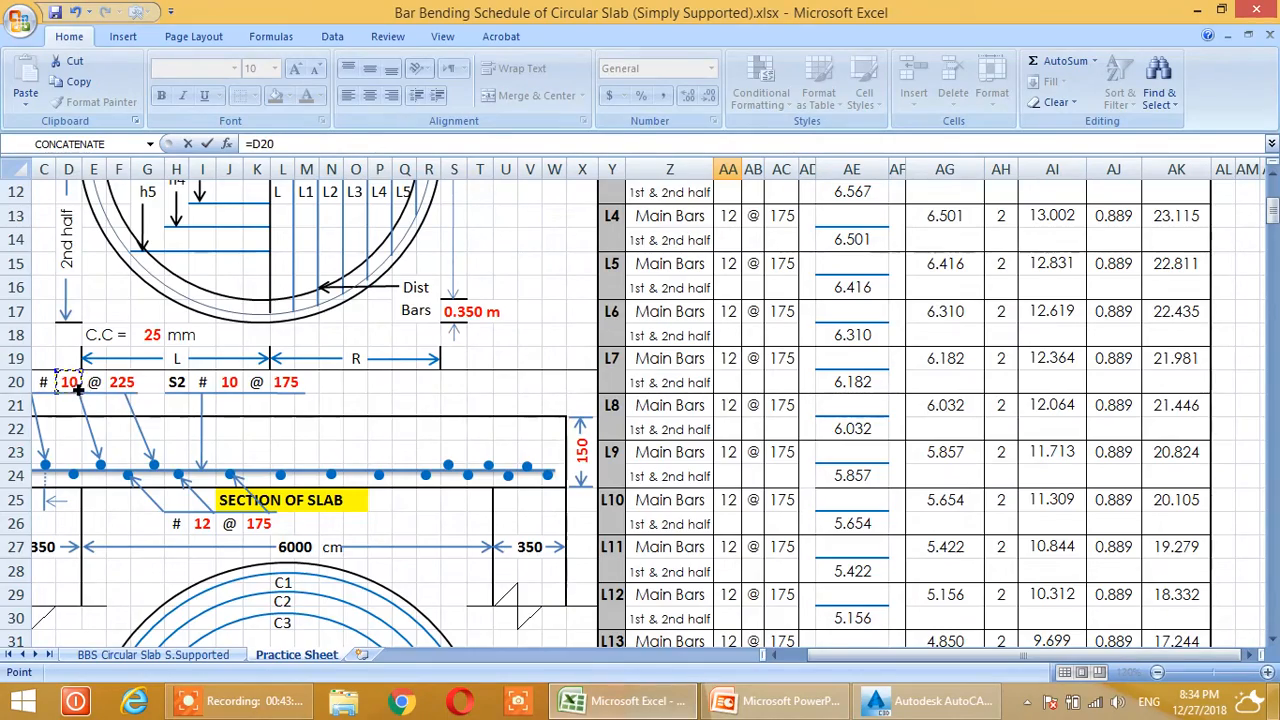
key(Return)
Link circular bar C1's spacing in AC82 to the 225 spacing in F20 of the slab section
click(782, 603)
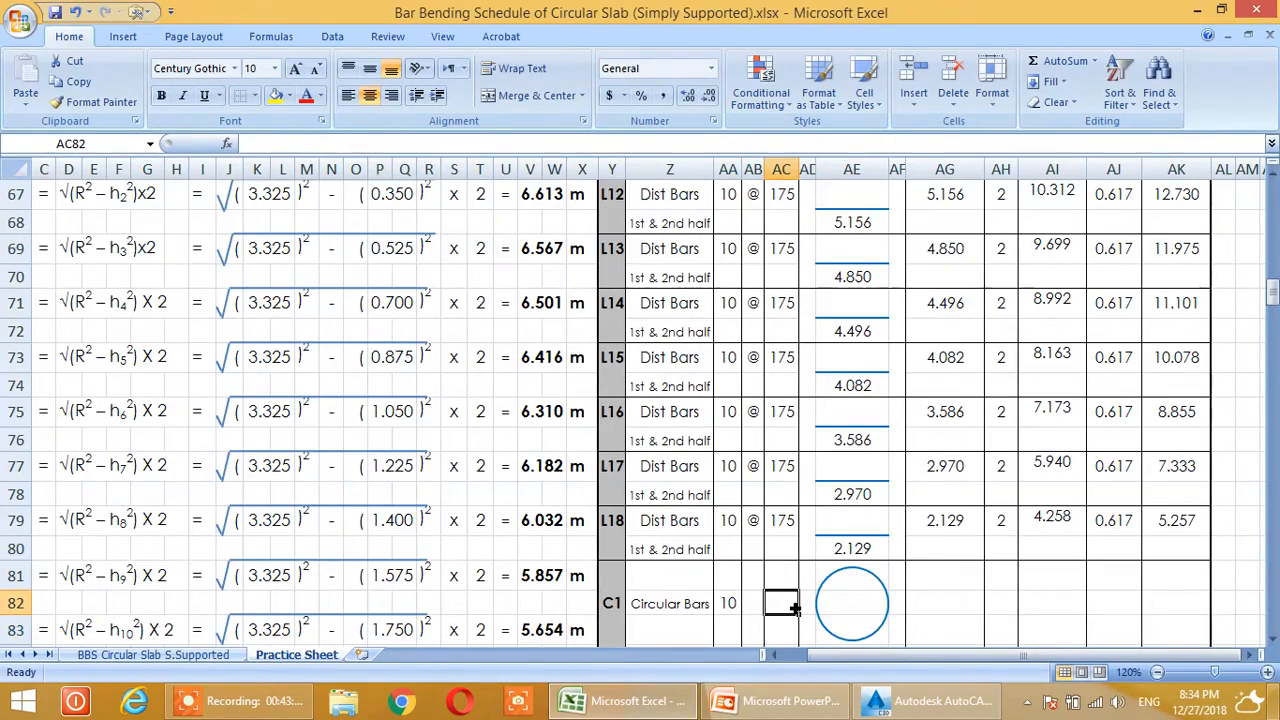
text(=)
scroll(251, 470, up, 14)
scroll(251, 470, up, 3)
click(128, 286)
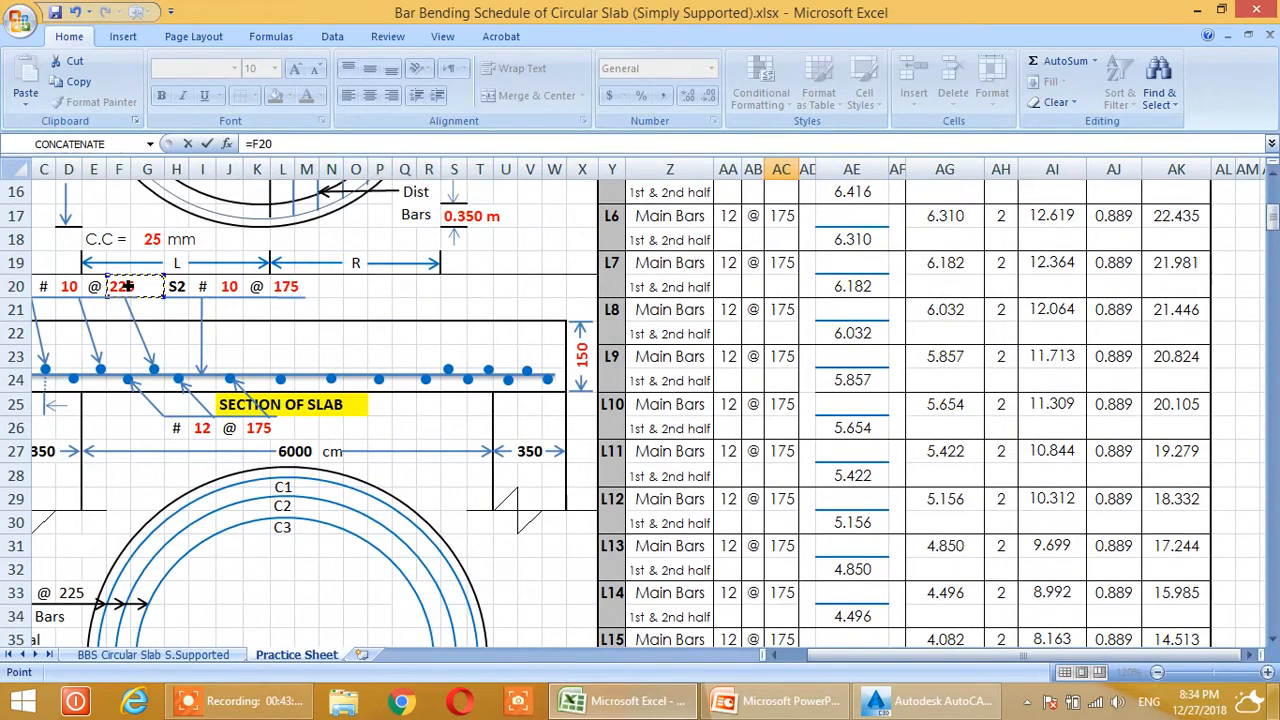
key(Return)
Enter @ between C1's diameter and spacing in AB82, and copy AA82:AC82 to circular bar rows C2 and C3
scroll(740, 365, down, 3)
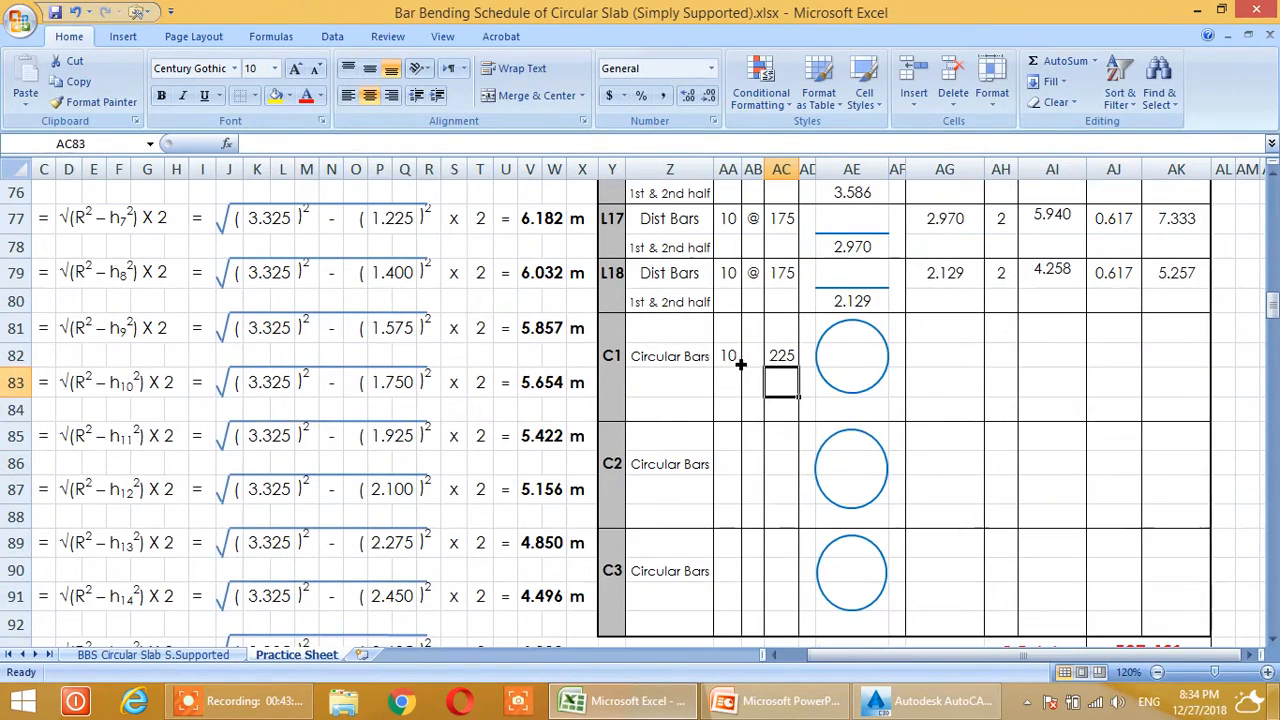
click(760, 360)
text(@)
key(Return)
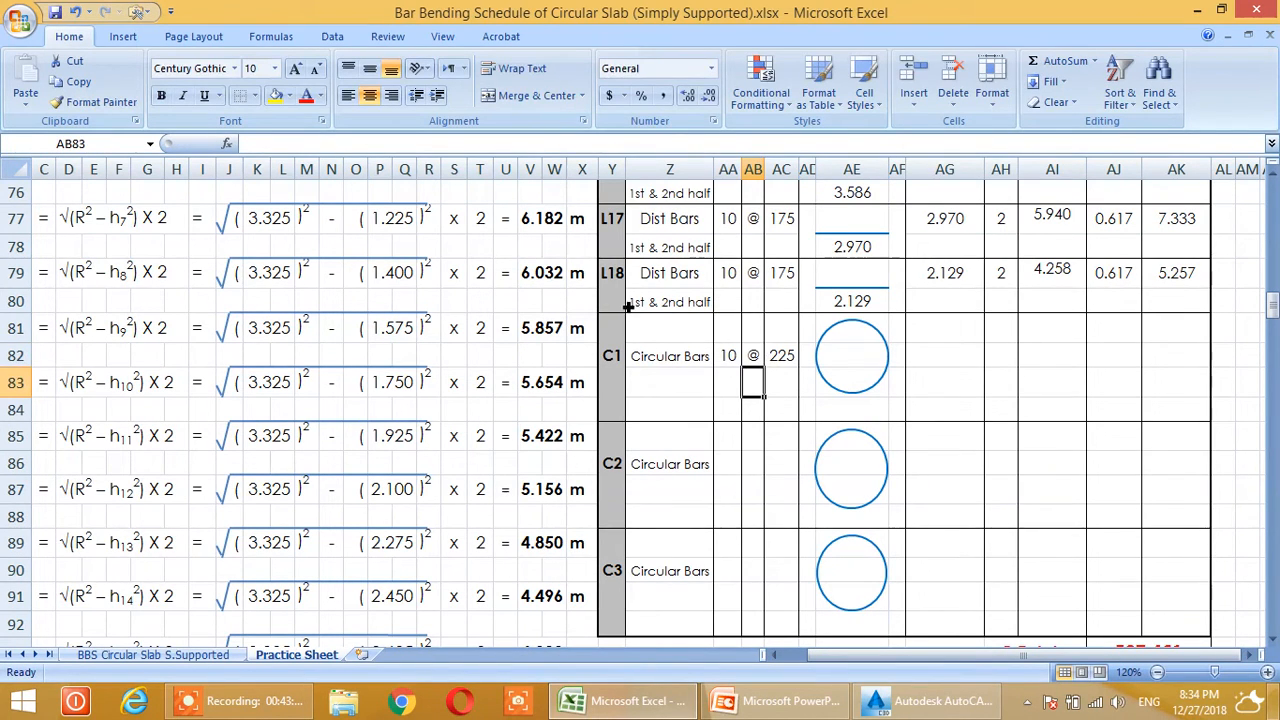
drag(737, 366, 775, 365)
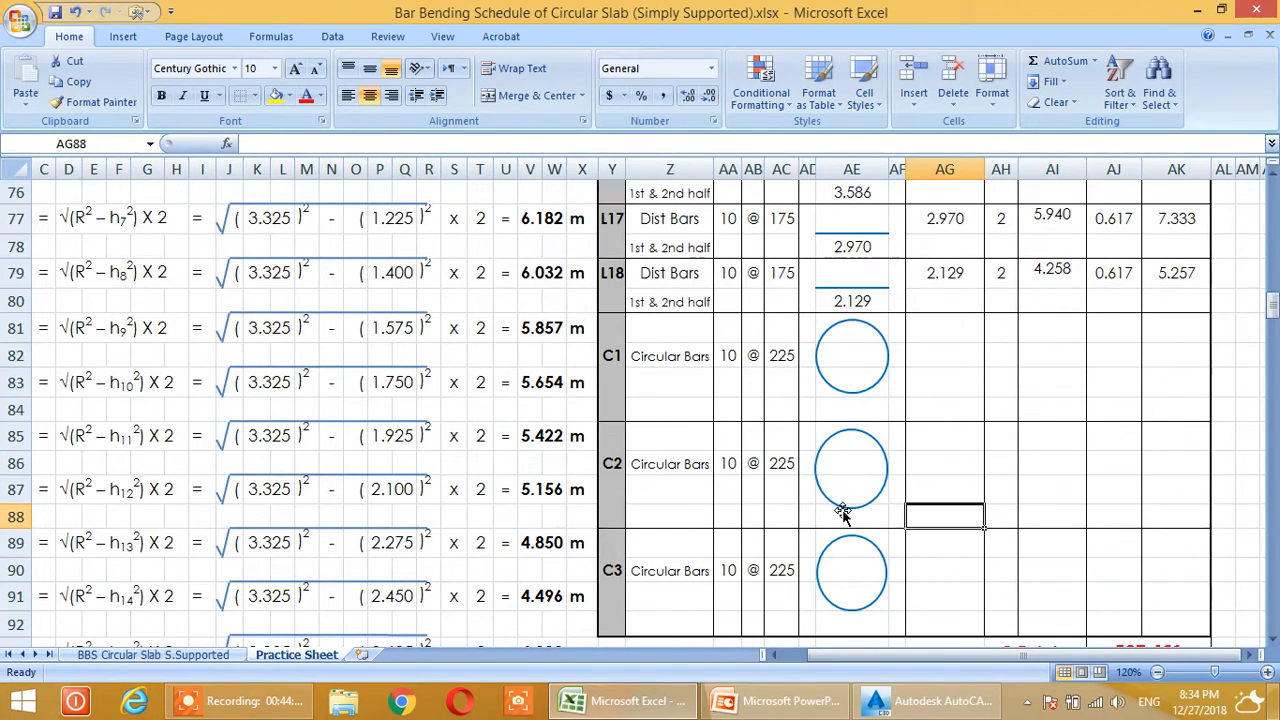
Label the circular bar shapes of C1, C2 and C3 as d1, d2 and d3 in AE82, AE86 and AE90
scroll(843, 512, up, 15)
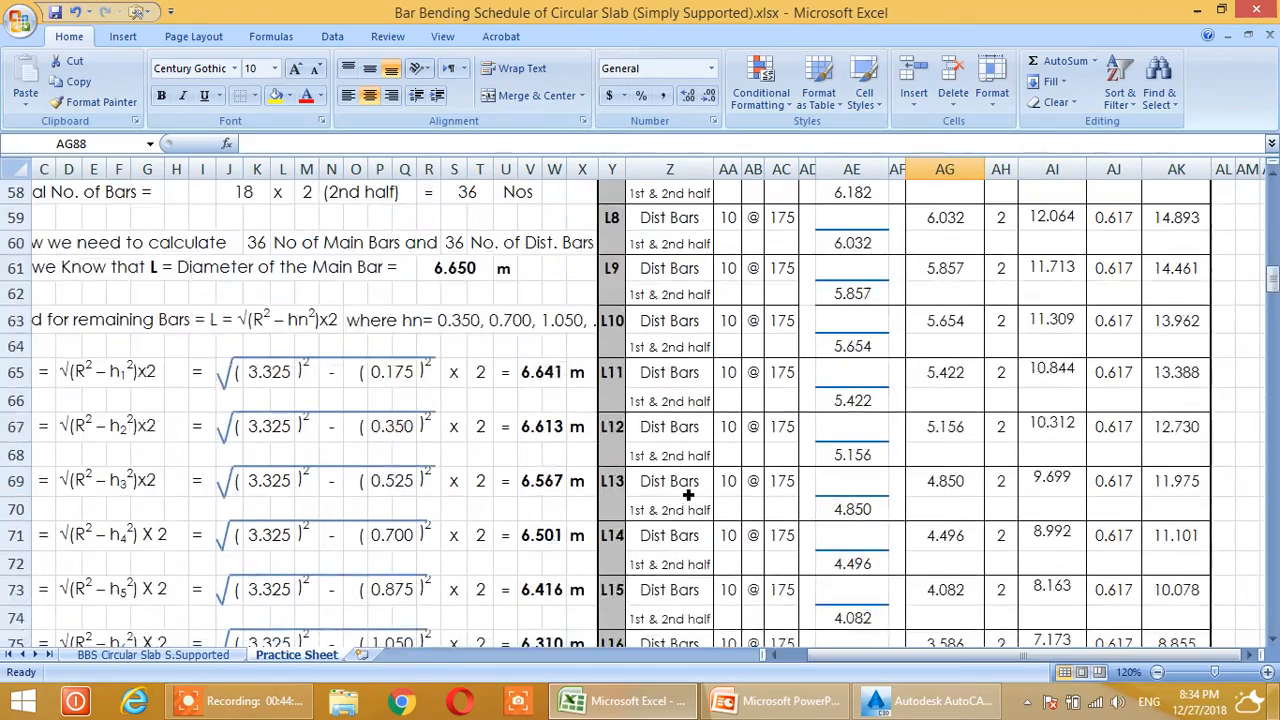
scroll(851, 449, down, 14)
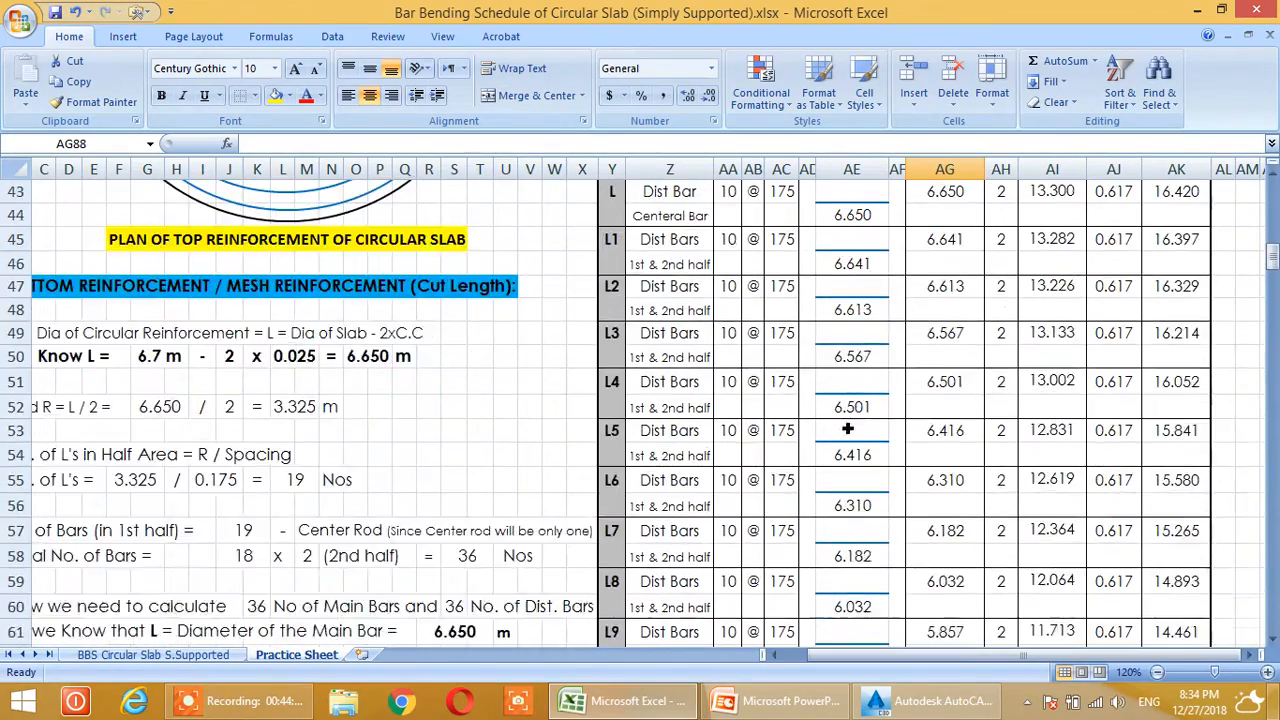
scroll(841, 422, down, 4)
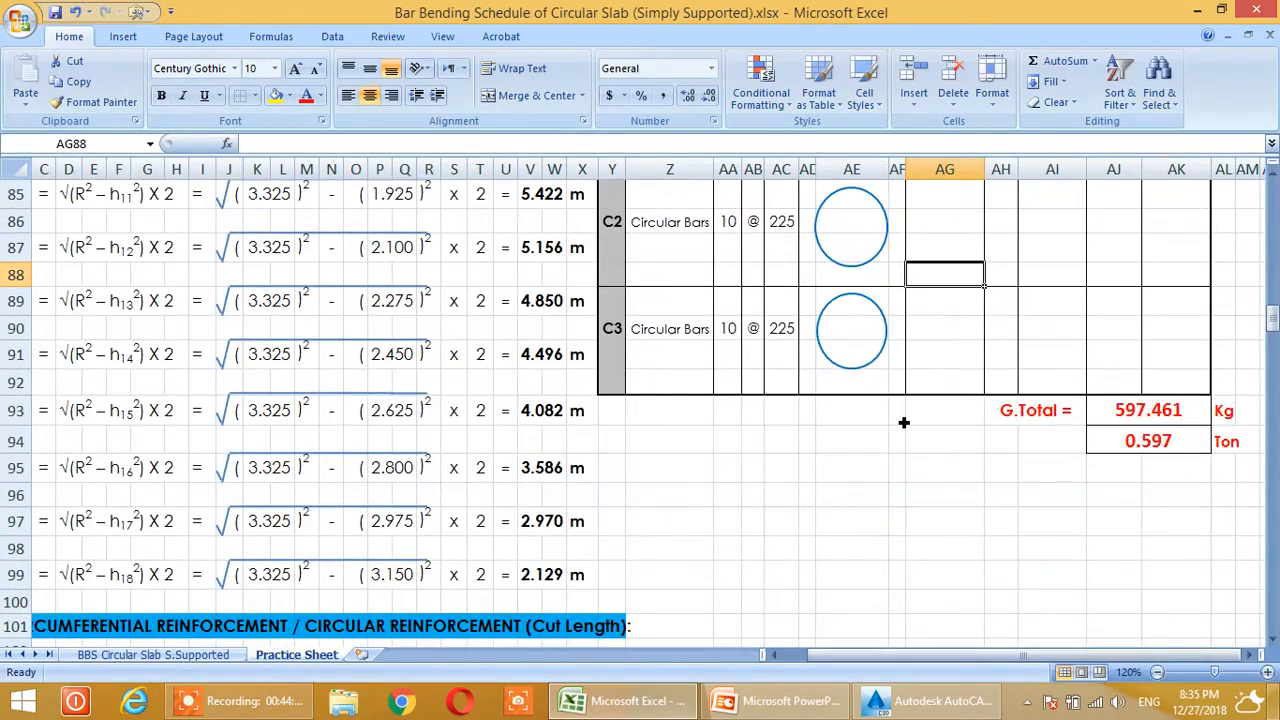
scroll(903, 422, up, 2)
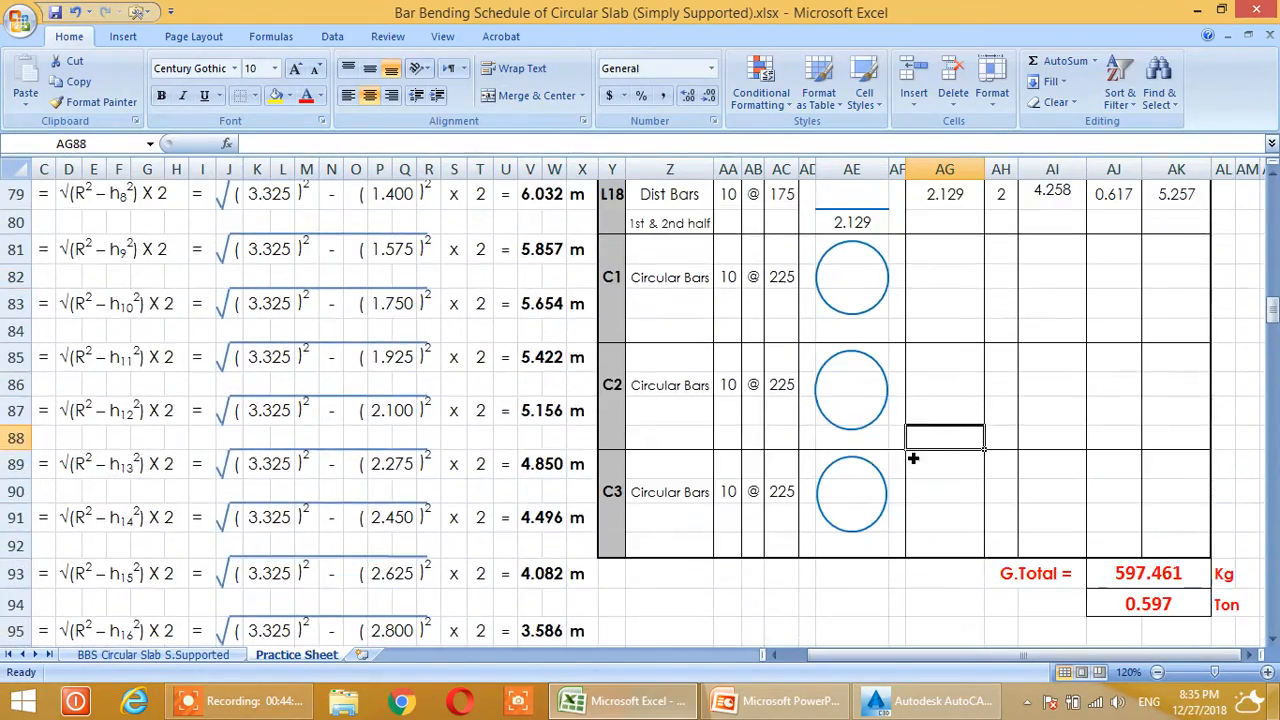
click(862, 336)
click(864, 287)
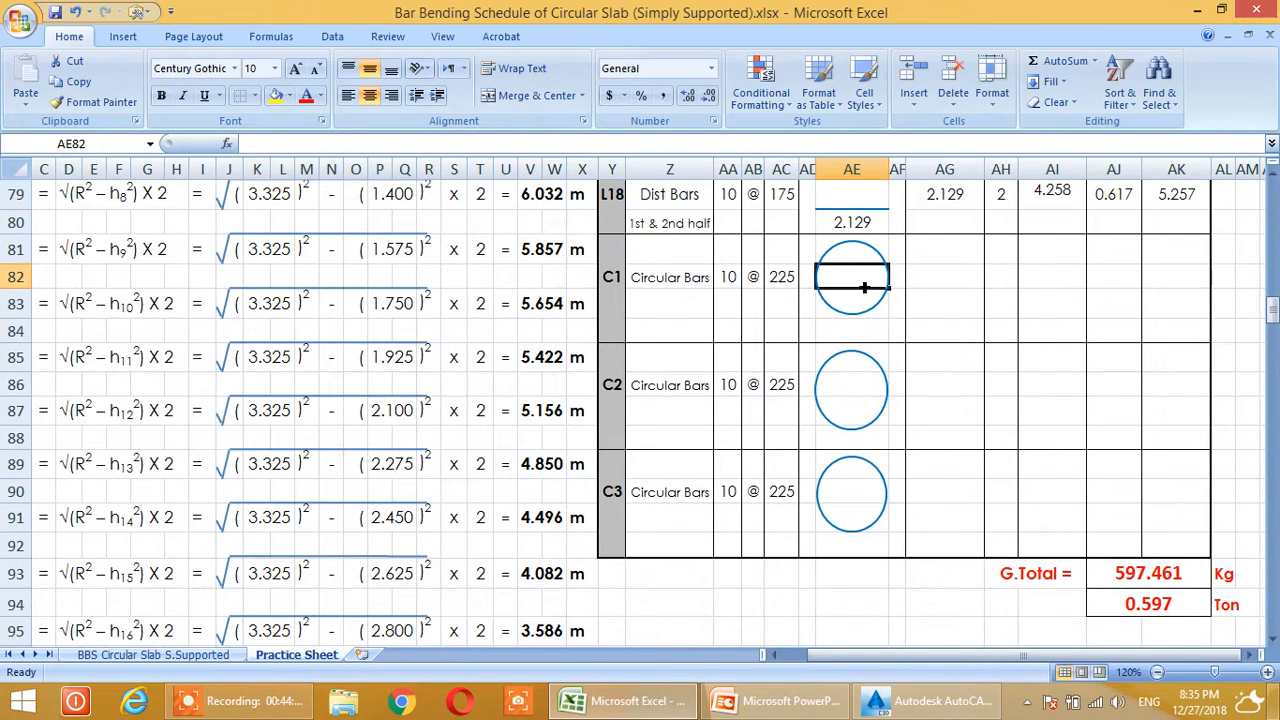
text(d1)
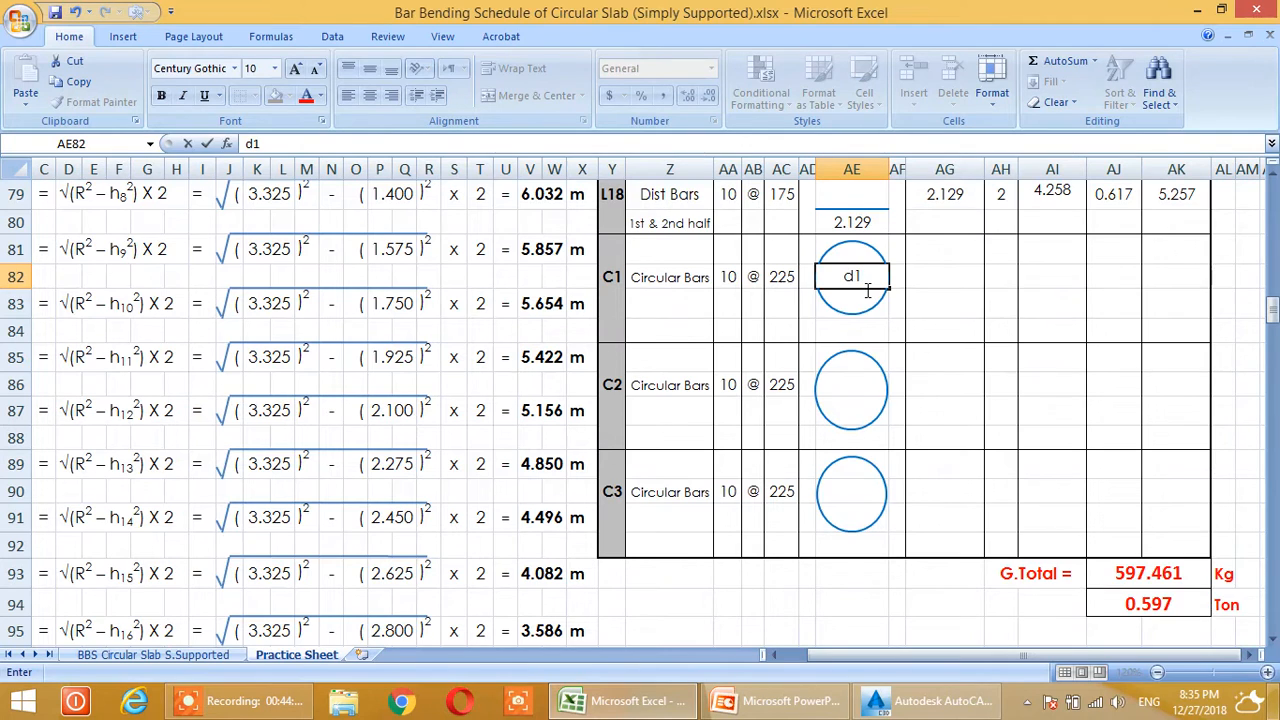
key(Return)
key(Return)
key(Return)
key(Return)
text(d2)
key(Return)
key(Return)
key(Return)
key(Return)
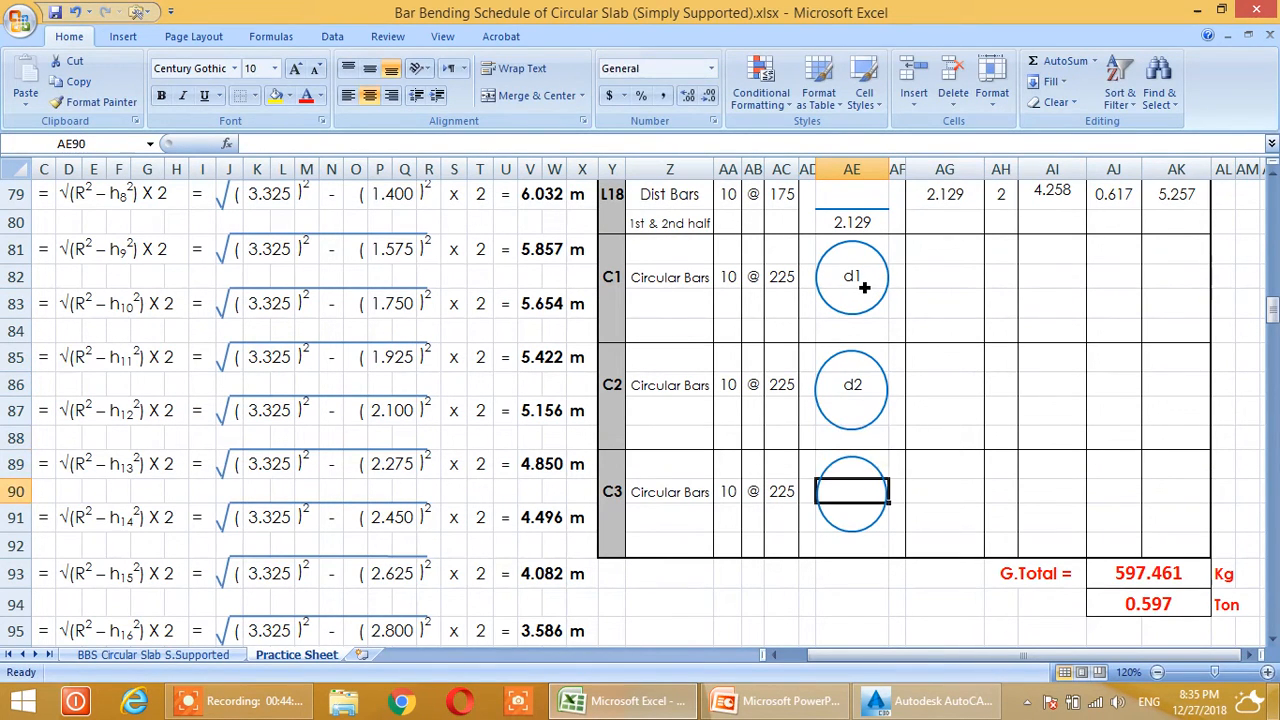
text(d3)
key(Return)
key(Return)
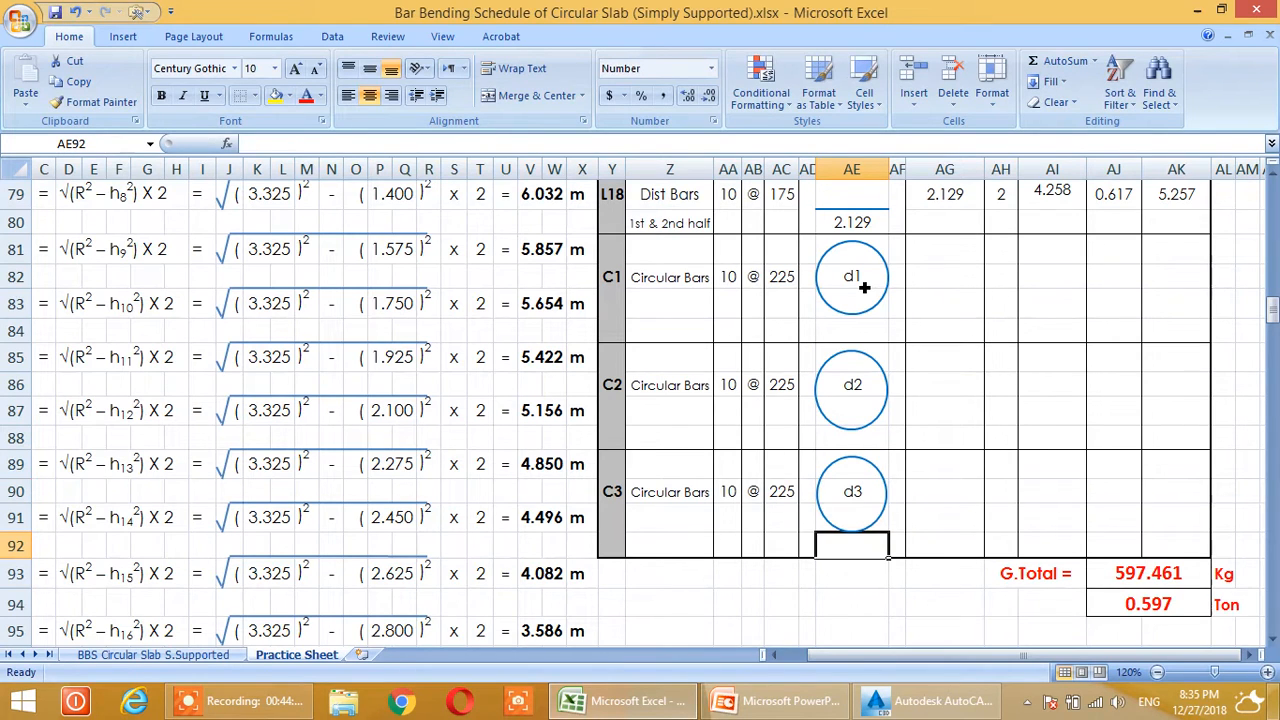
Link the length below C1's circle in AE84 to the first circular bar's calculated cut length in T105
click(849, 340)
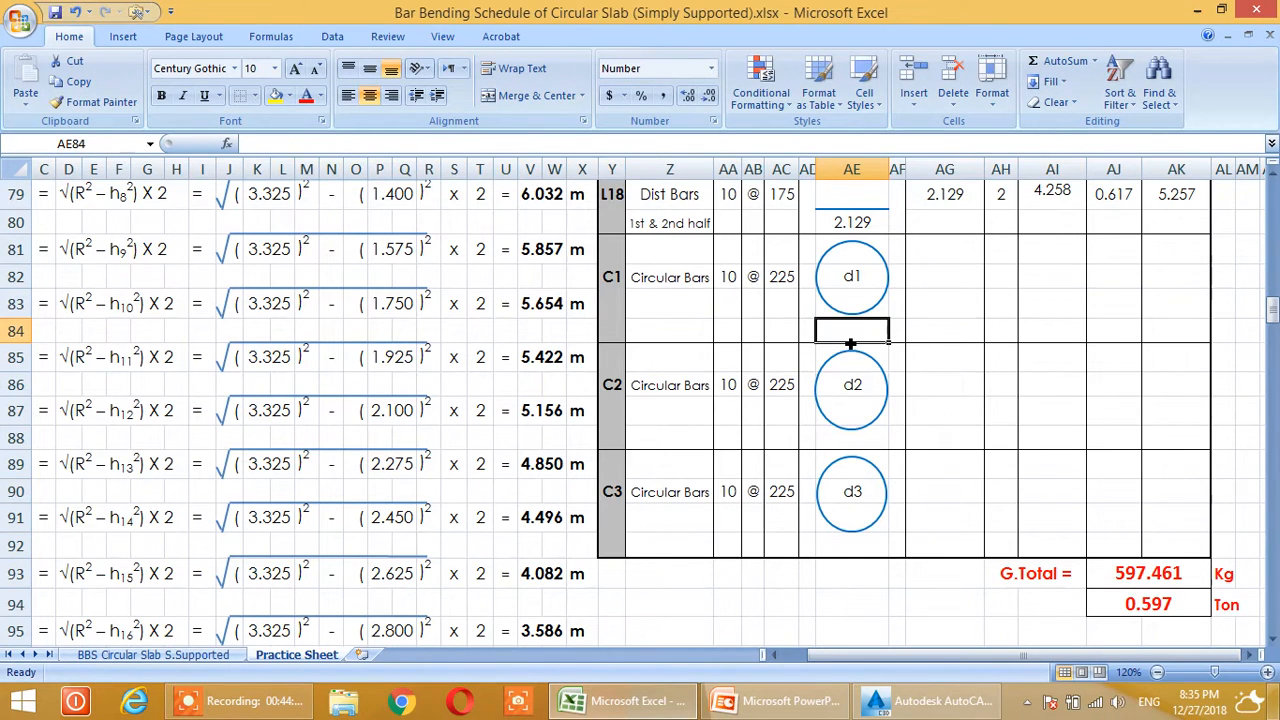
text(=)
scroll(545, 330, down, 7)
click(507, 322)
key(Return)
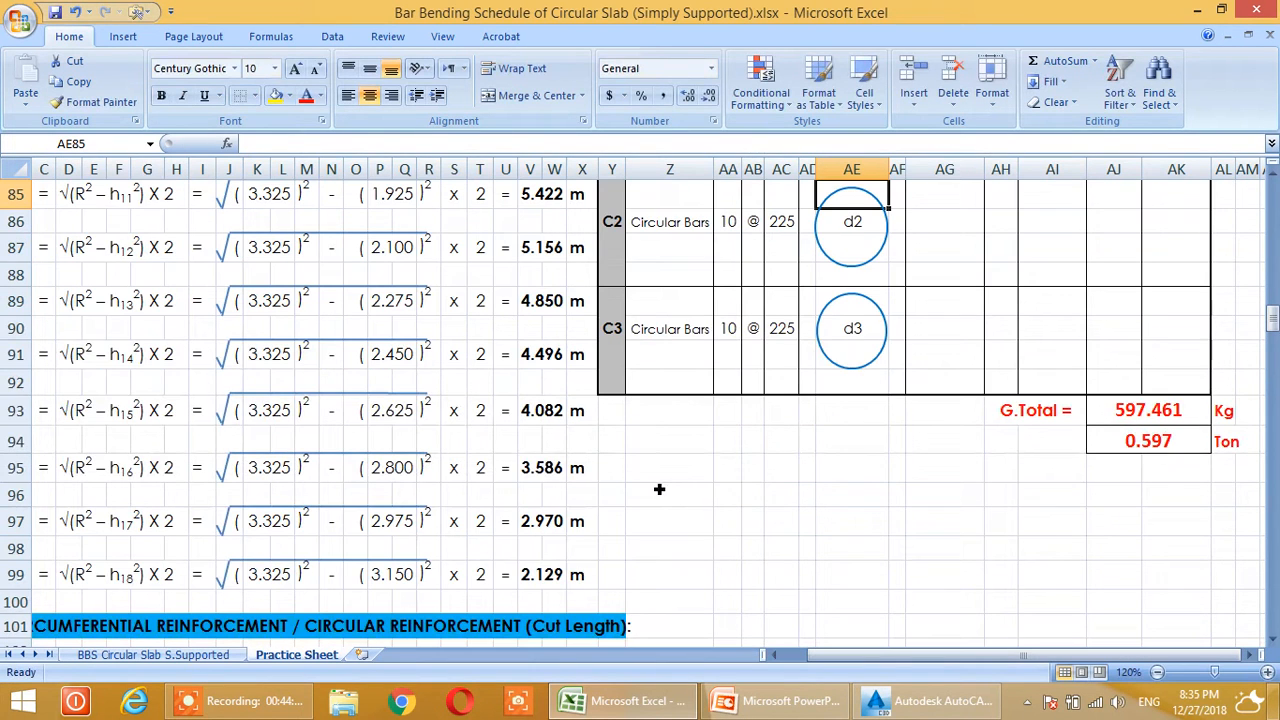
Link the length below C2's circle in AE88 to the second circular bar's calculated cut length in T107
scroll(731, 540, up, 4)
scroll(857, 535, down, 2)
click(862, 446)
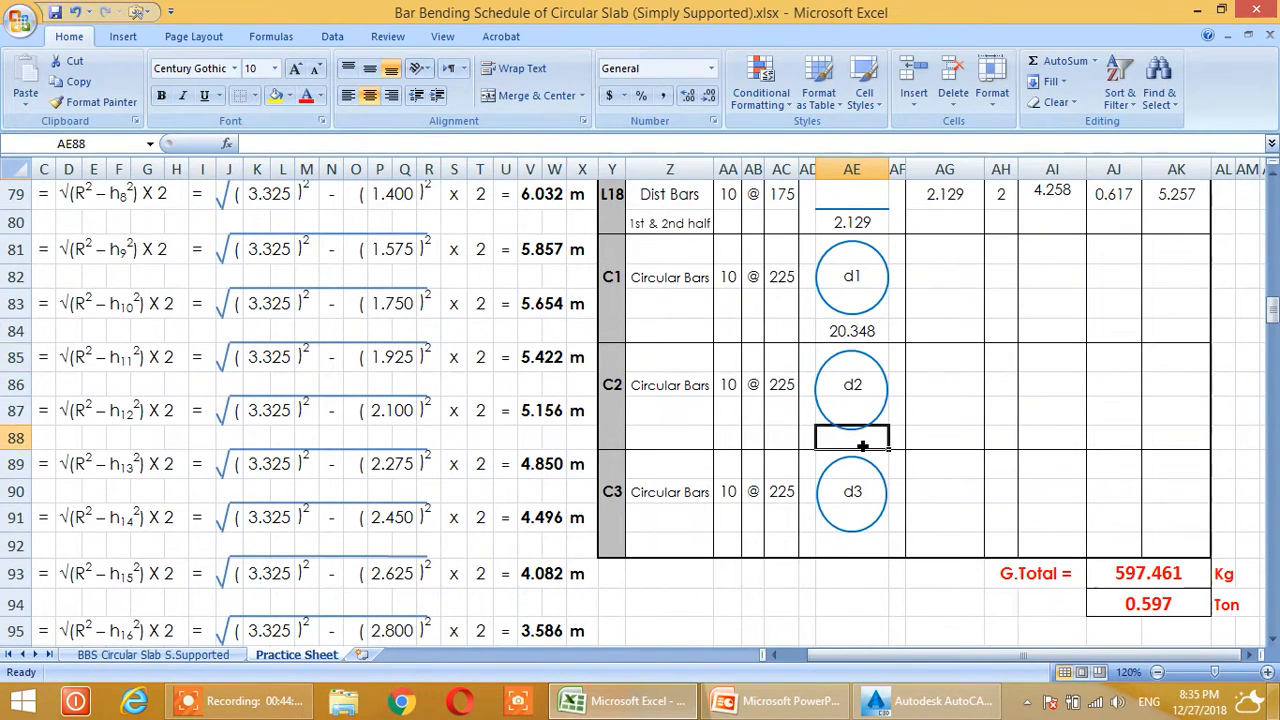
text(=)
scroll(466, 503, down, 8)
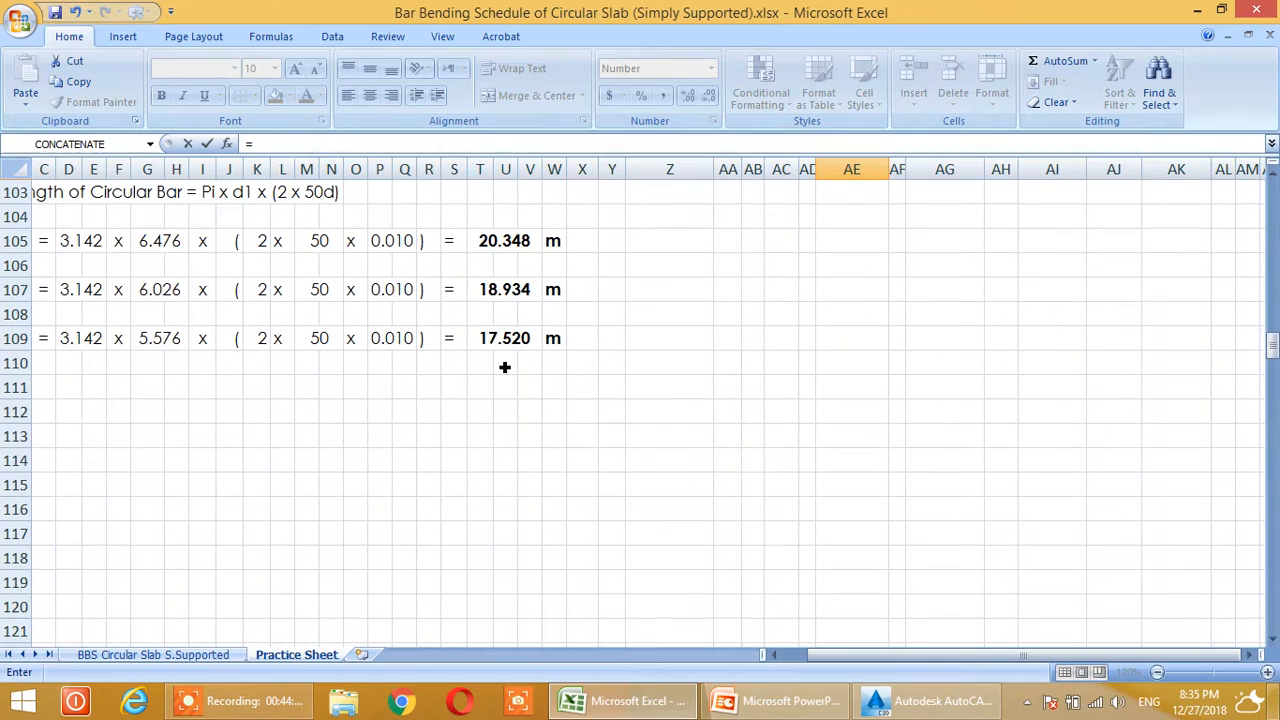
click(520, 298)
key(Return)
Link the length below C3's circle in AE92 to the third circular bar's calculated cut length in T109
scroll(660, 449, up, 2)
click(857, 443)
text(=)
scroll(661, 473, down, 5)
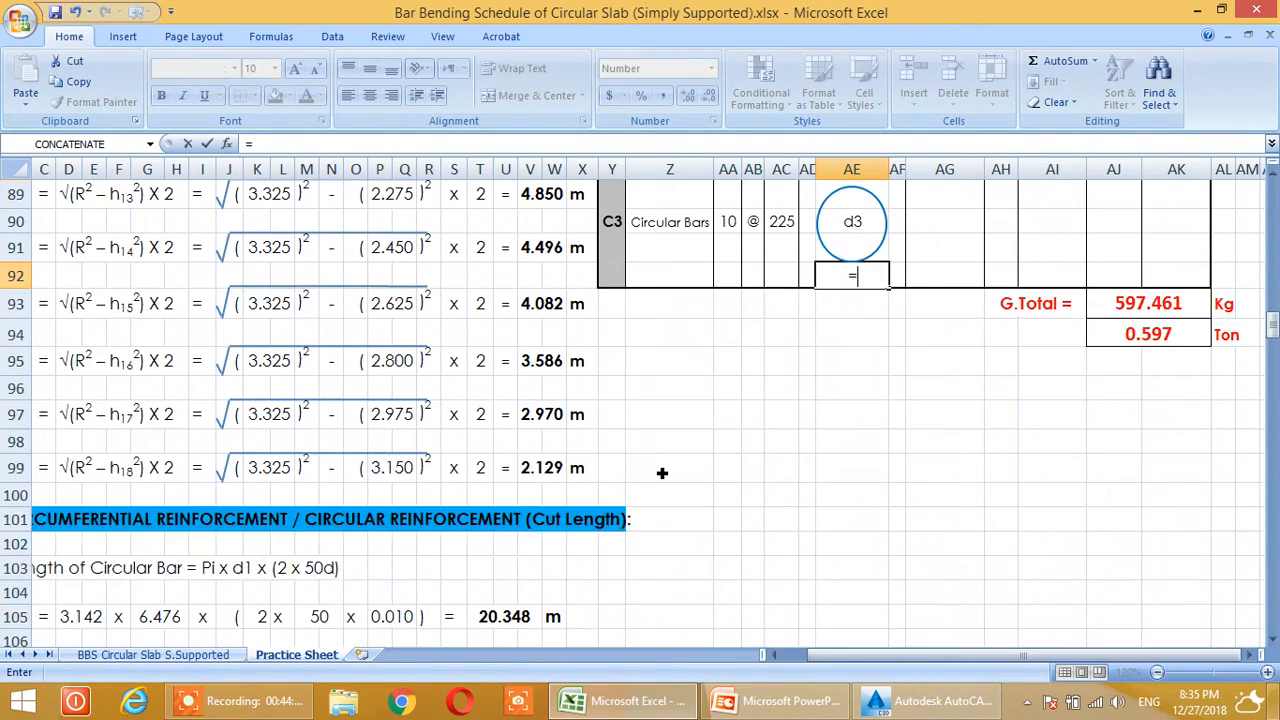
click(491, 462)
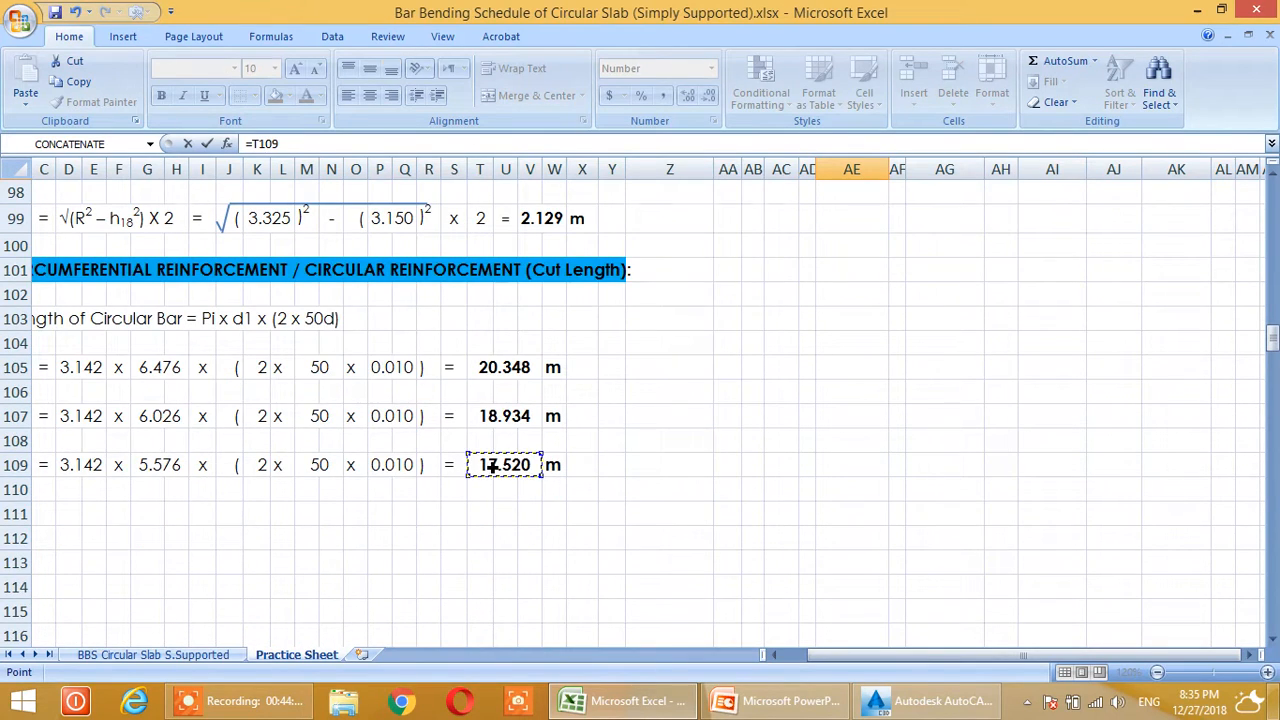
key(Return)
Link C1's bar length in AG82 to the length below its circle in AE84
scroll(914, 590, up, 3)
scroll(914, 590, up, 1)
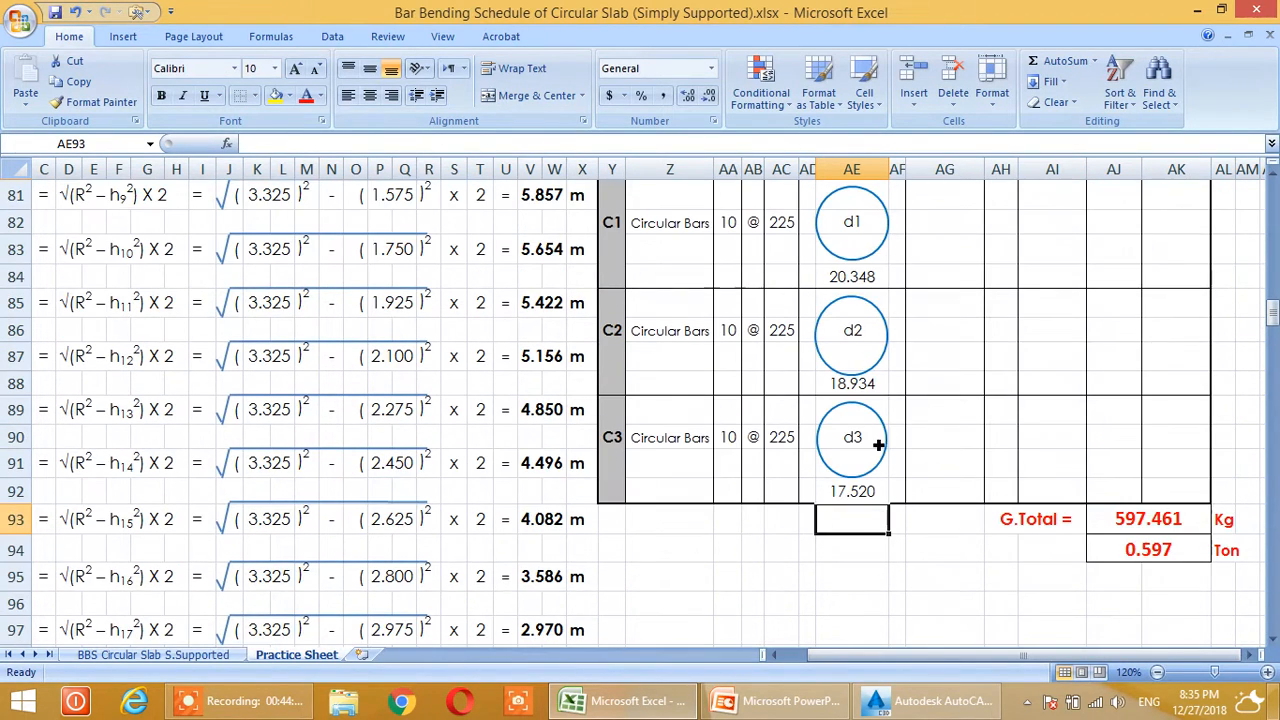
scroll(878, 445, up, 2)
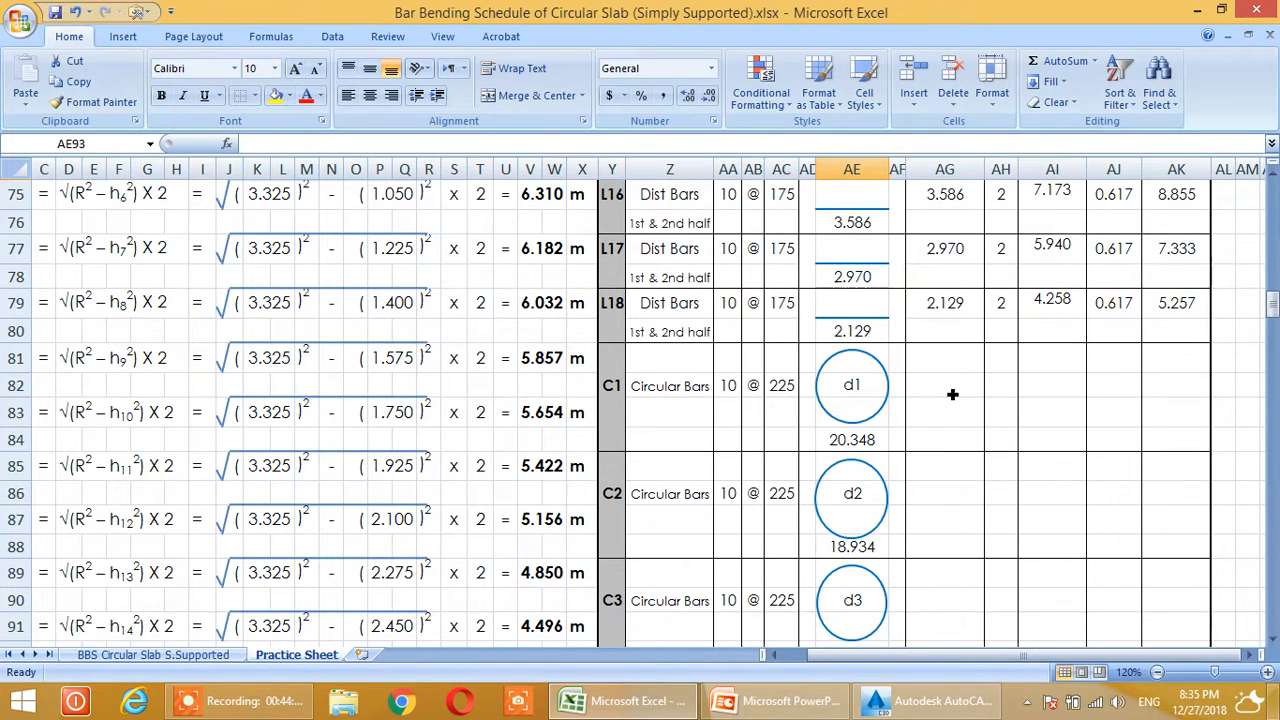
click(952, 395)
text(=)
scroll(954, 394, down, 2)
scroll(954, 394, up, 2)
click(850, 441)
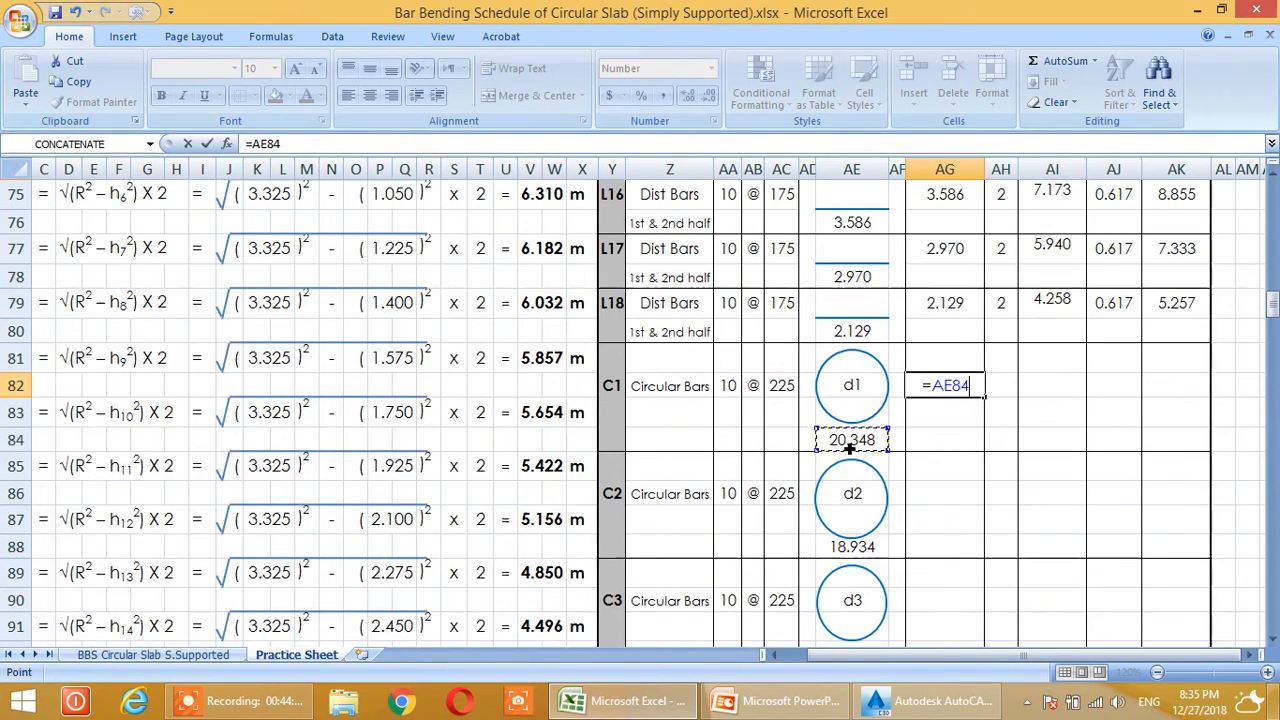
key(Return)
Enter 1 as the number of bars for circular bar C1 in AH82
click(958, 391)
click(996, 394)
click(953, 394)
click(998, 394)
text(1)
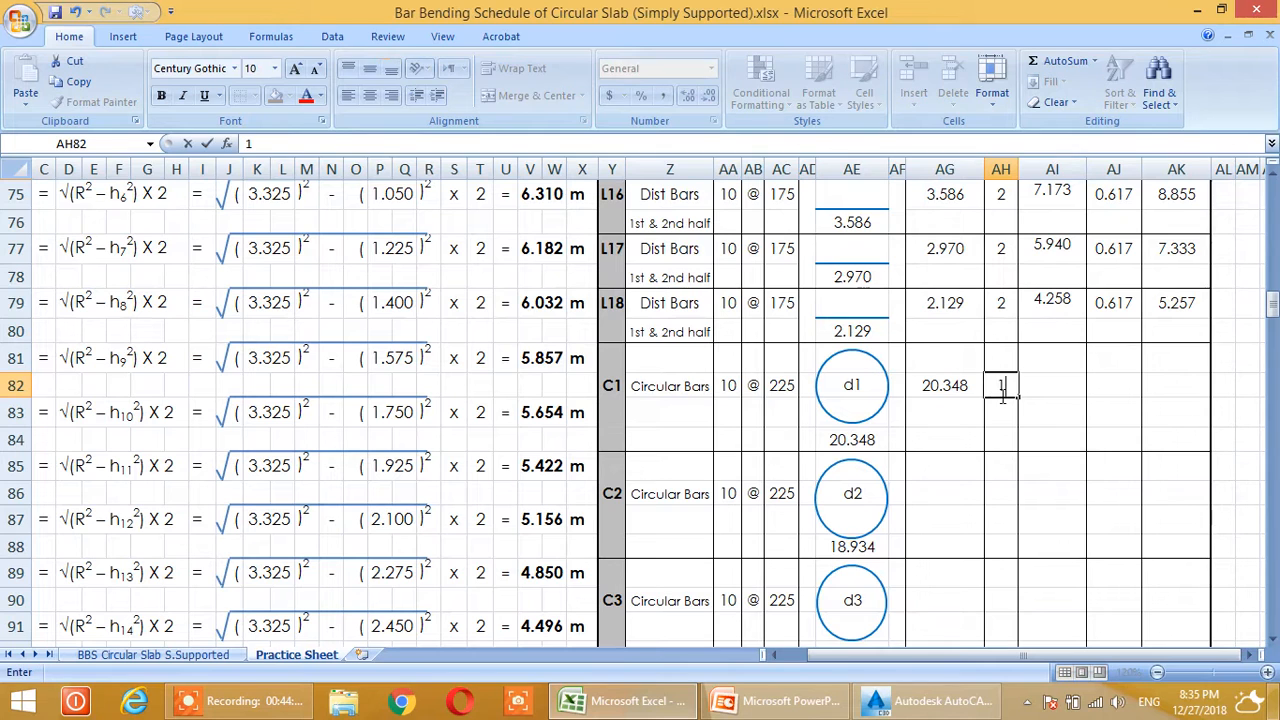
Calculate C1's total length in AI82 as its length times the number of bars, =AG82*AH82
click(1050, 385)
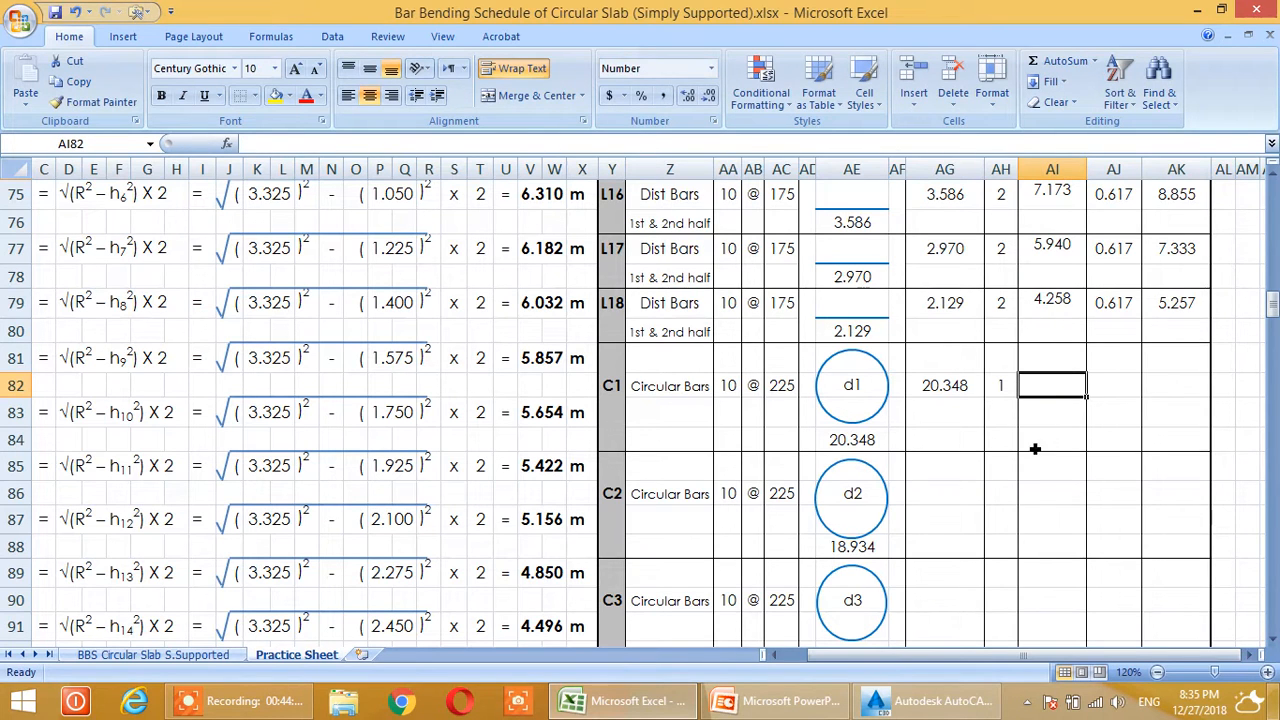
scroll(1040, 495, up, 2)
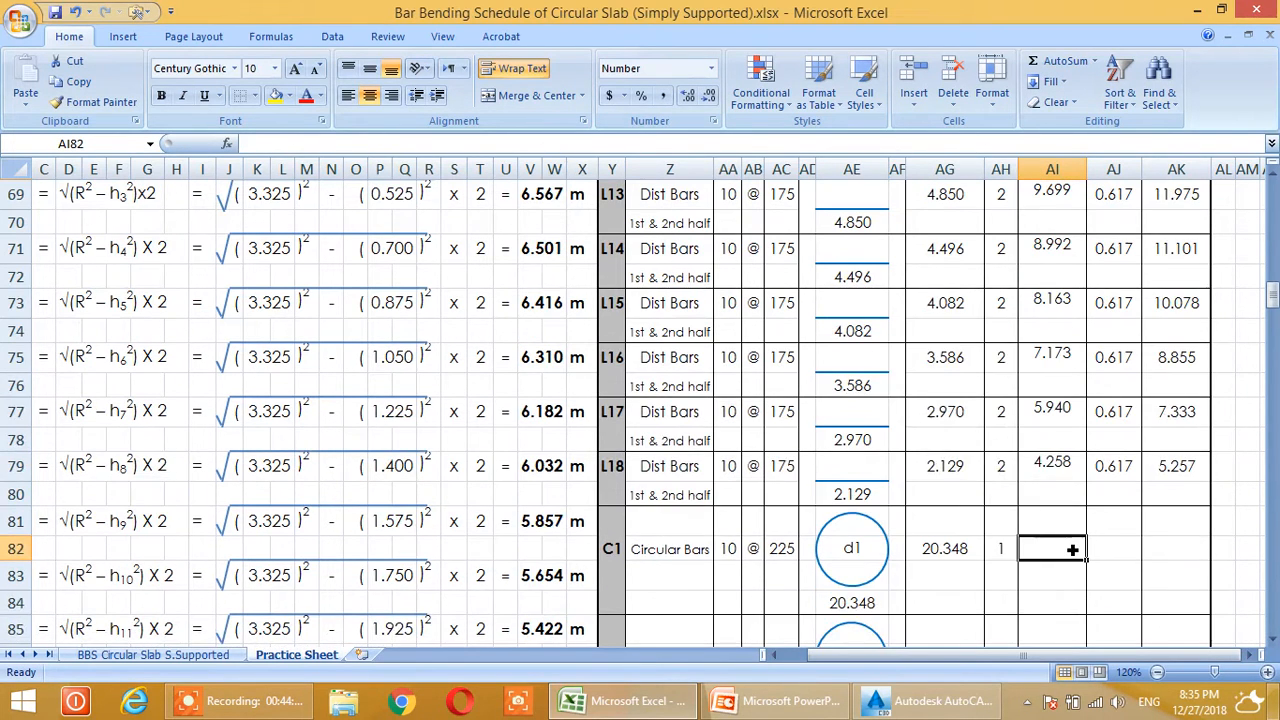
scroll(1069, 543, down, 1)
text(=)
click(946, 470)
text(*)
click(1003, 468)
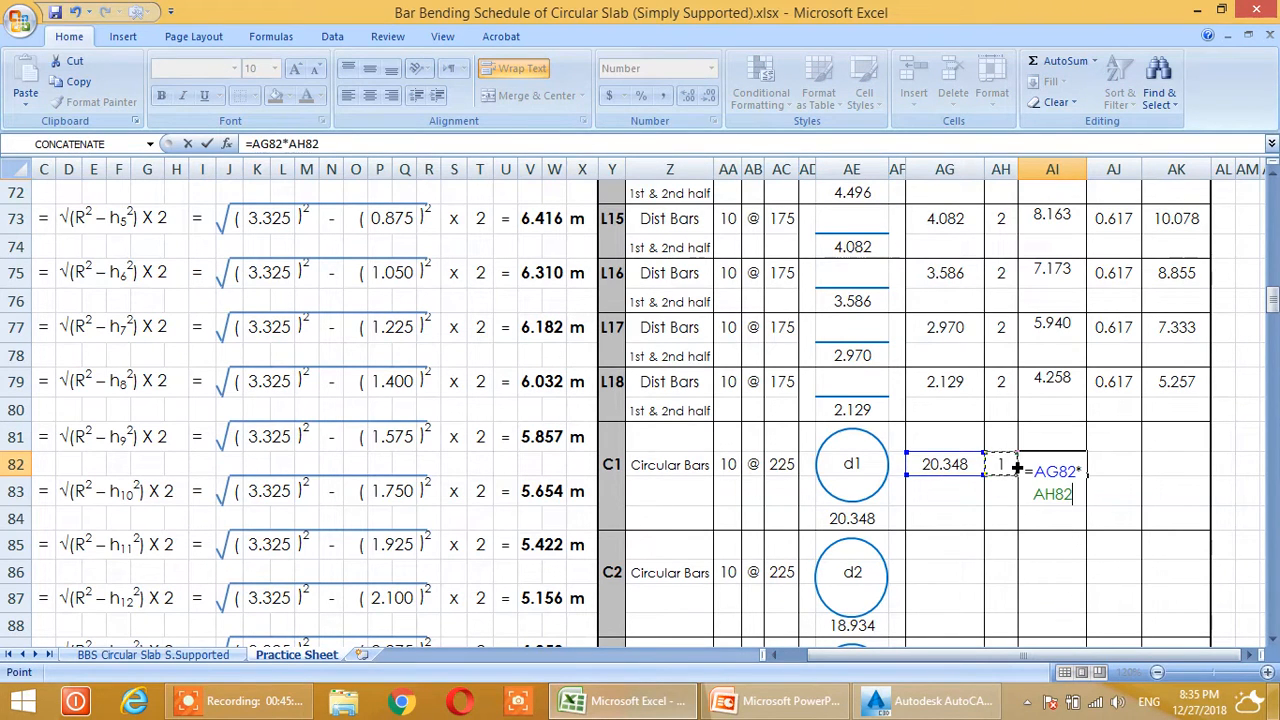
key(Return)
Calculate C1's unit weight in AJ82 from its diameter with the formula =AA82*AA82/162
click(1120, 470)
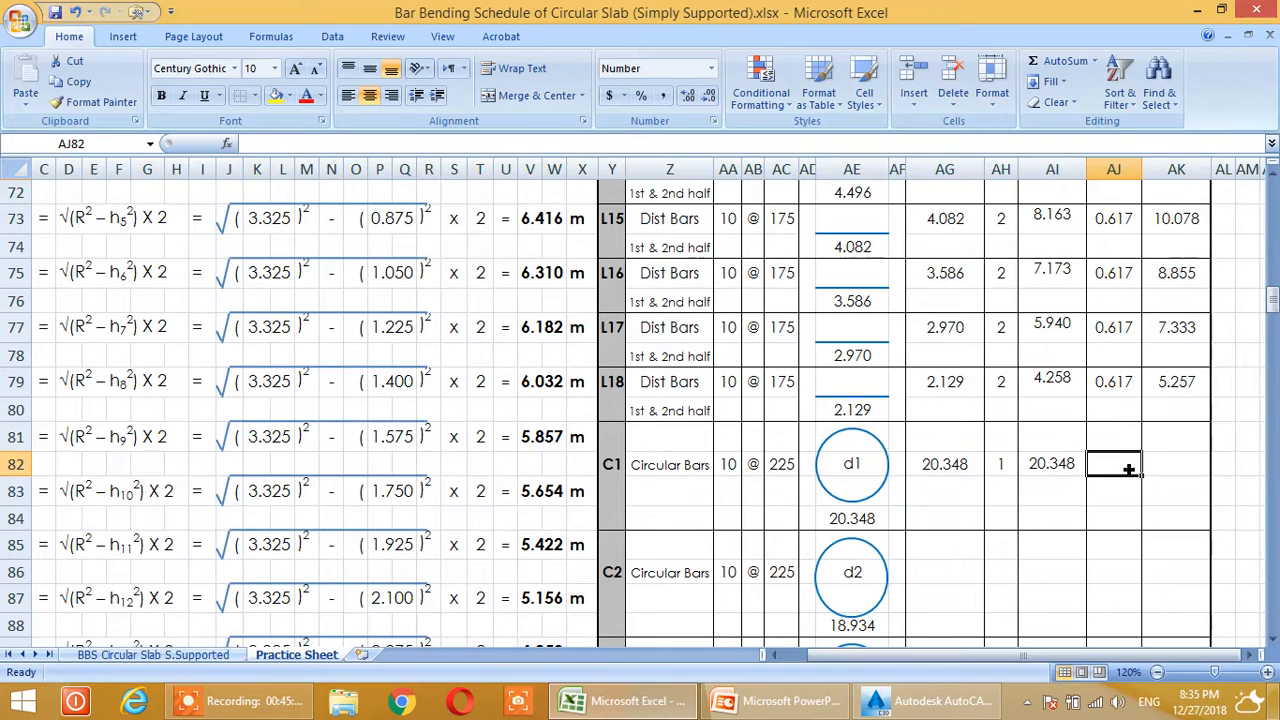
text(=)
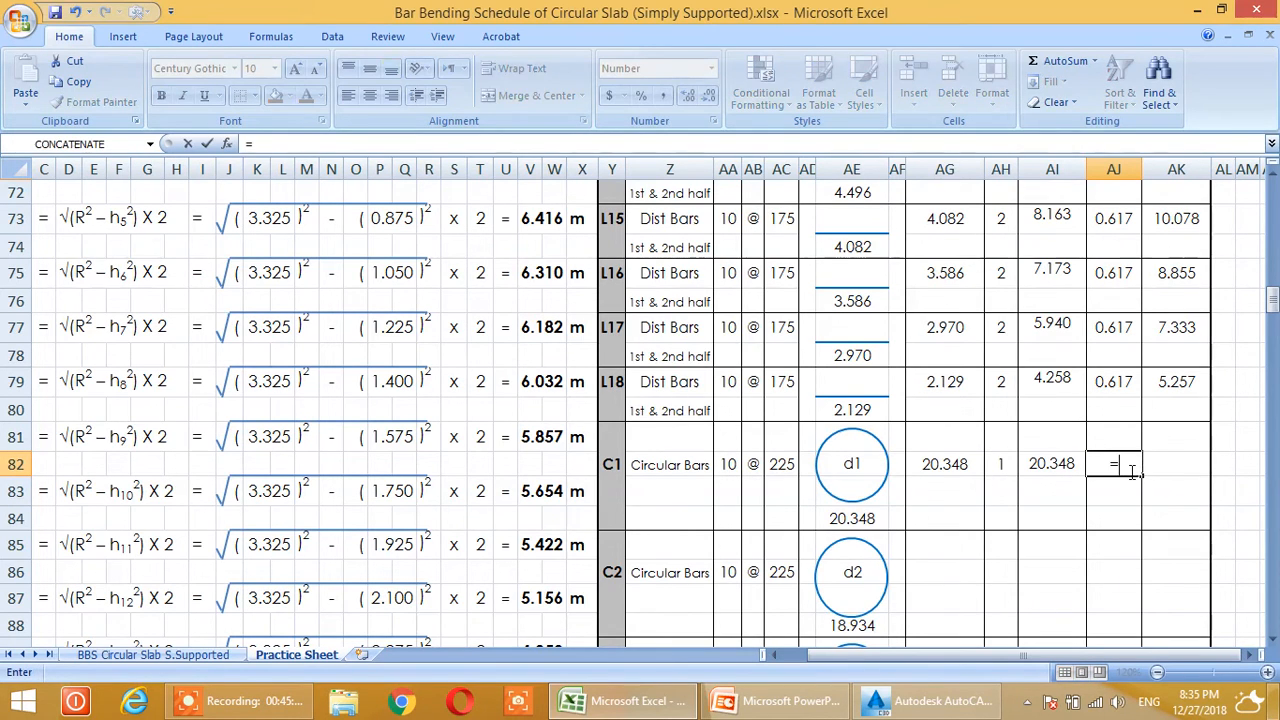
click(728, 468)
text(*)
click(732, 470)
text(/162)
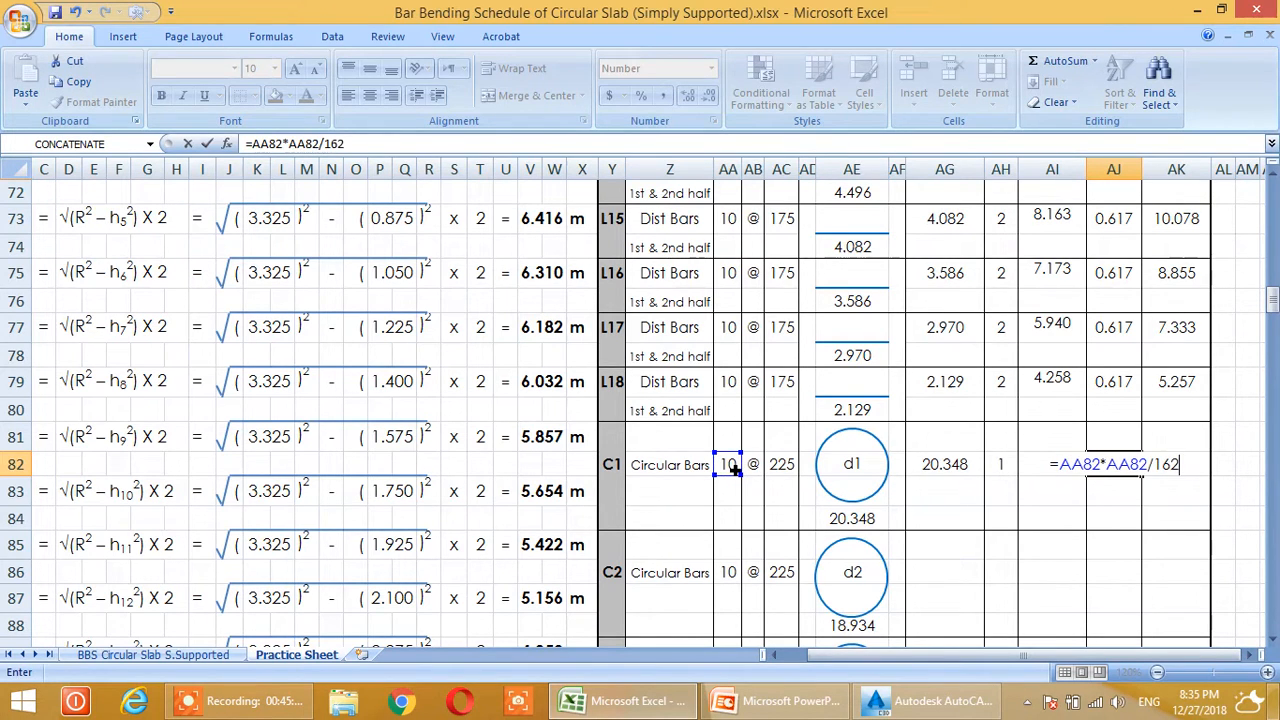
key(Return)
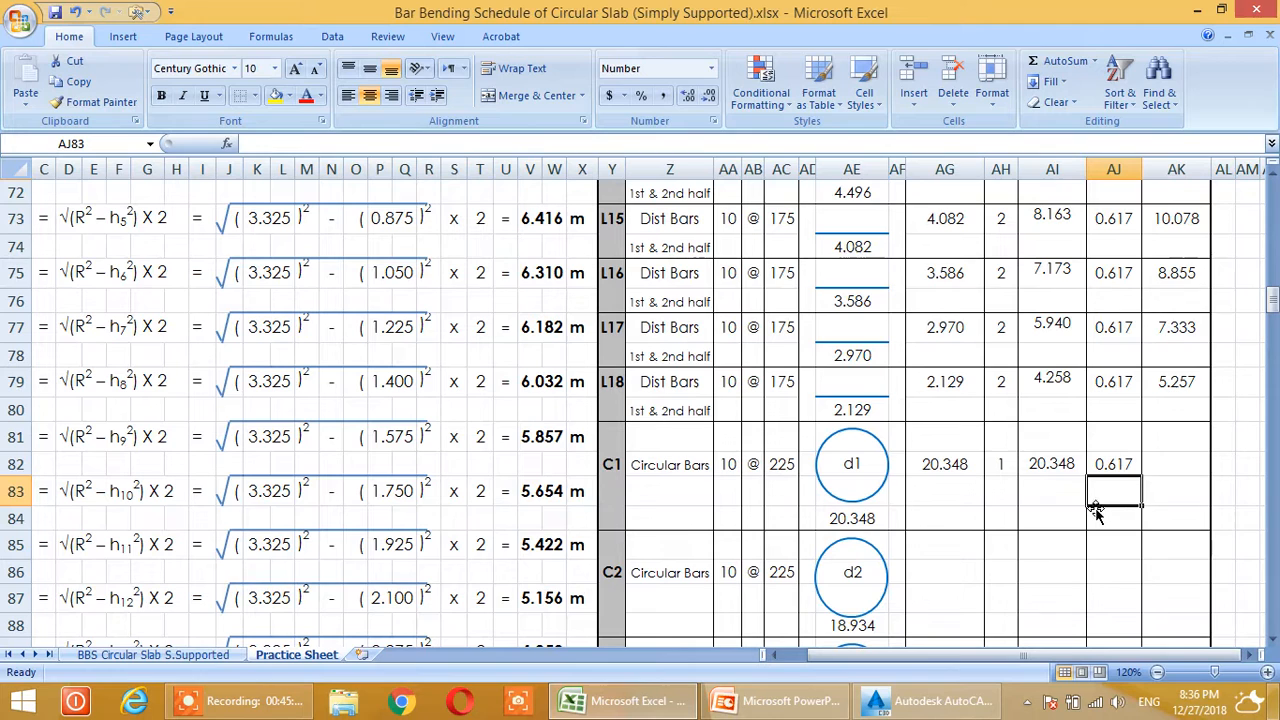
Calculate C1's total weight in AK82 with the formula =AJ82*AI82*AH82
click(1188, 470)
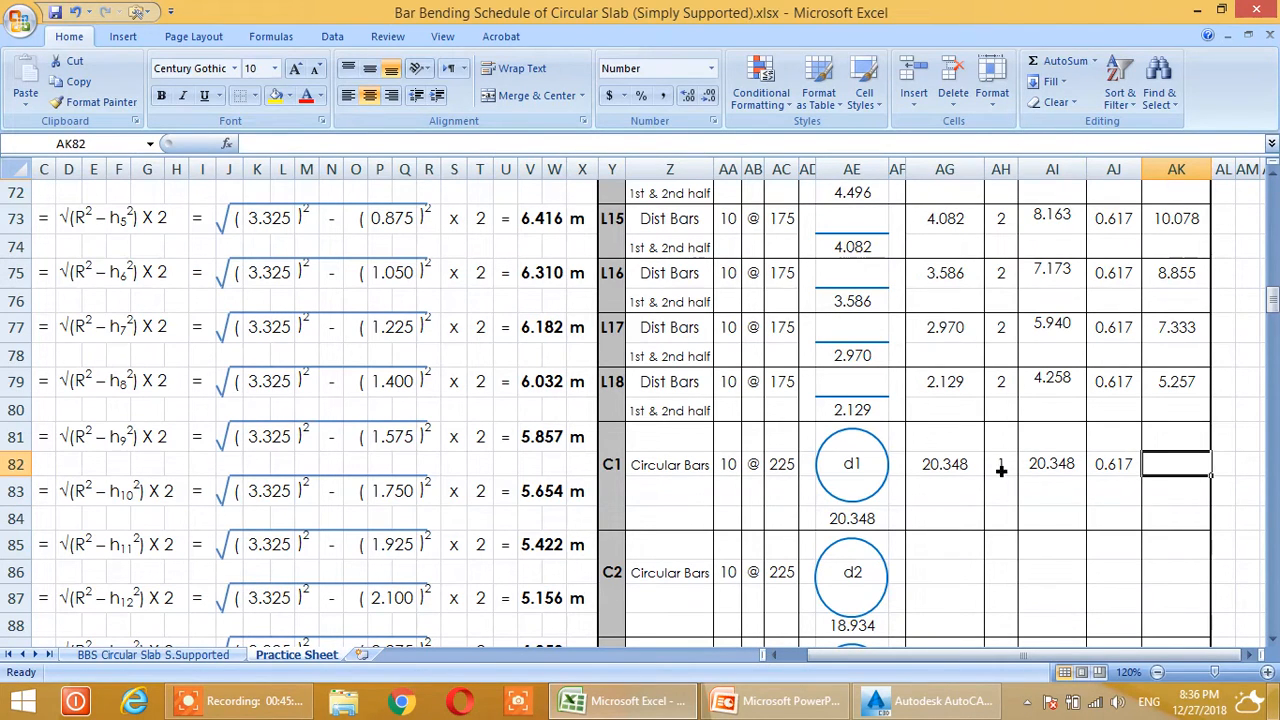
text(=)
click(1100, 466)
text(*)
click(1066, 472)
text(*)
click(1012, 471)
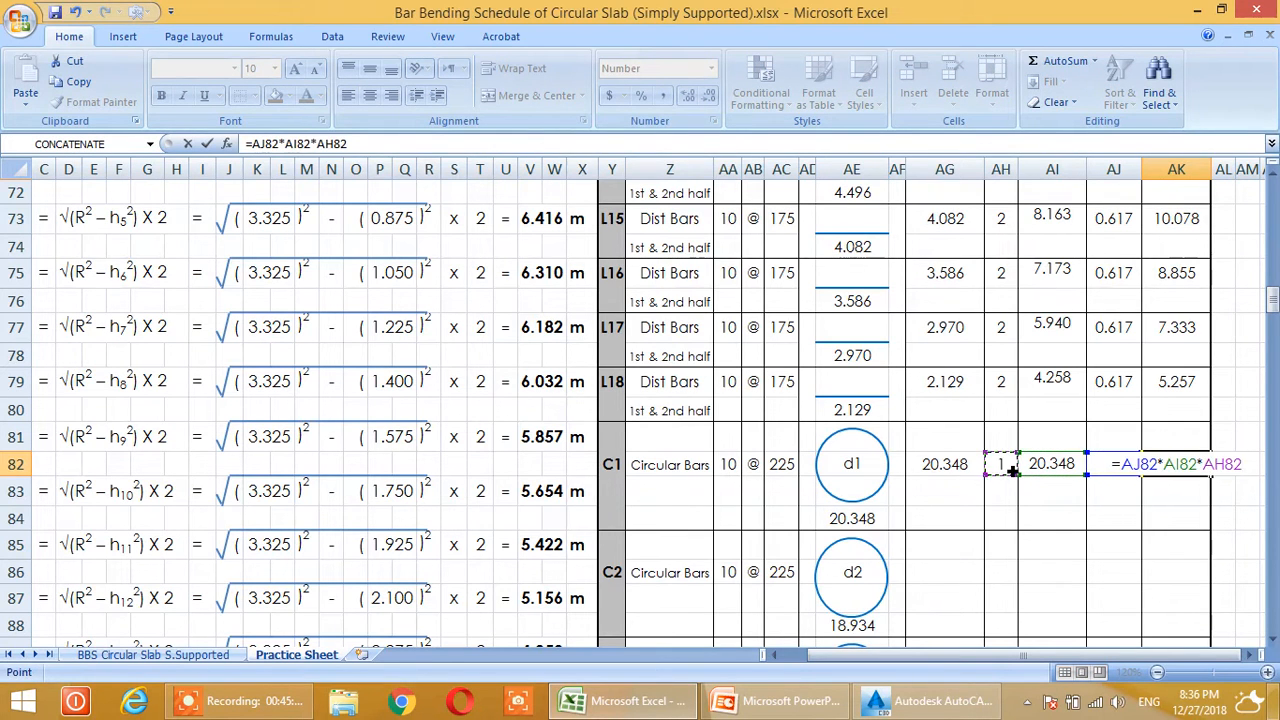
key(Return)
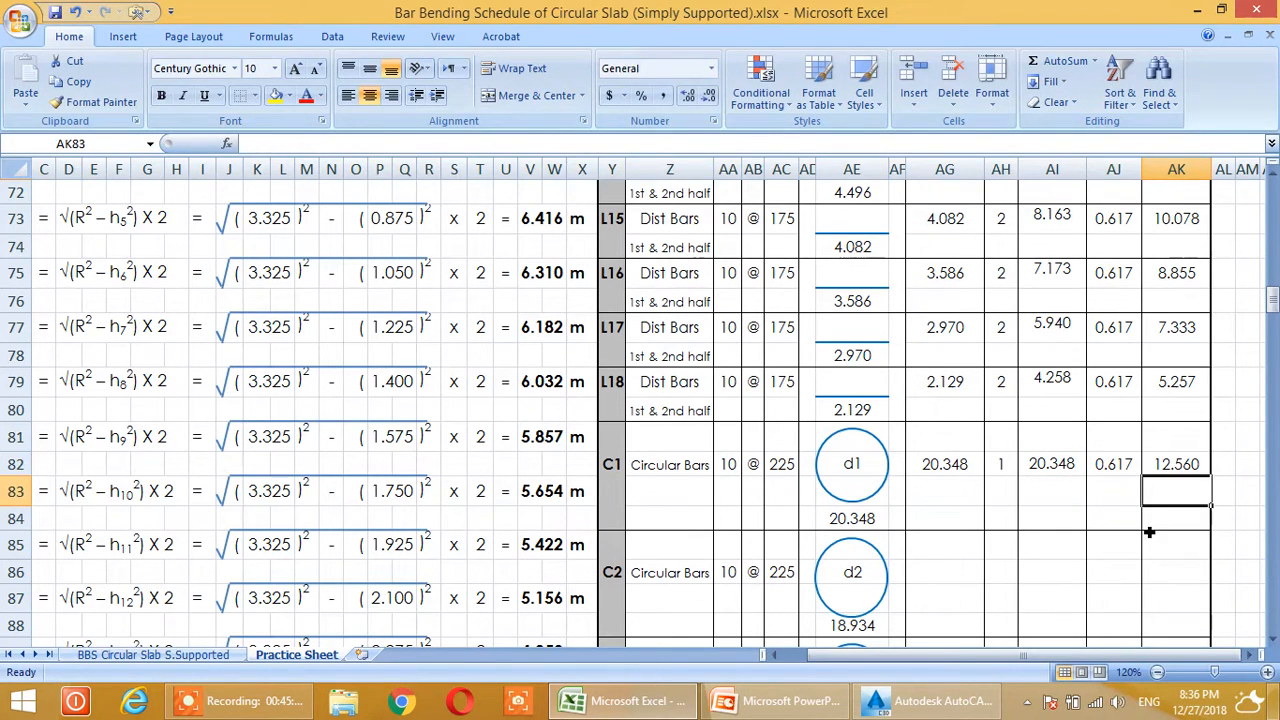
Copy C1's length, number and weight entries in AG82:AK82 to circular bar rows C2 and C3, at AG86 and AG90
scroll(1014, 503, down, 1)
click(958, 390)
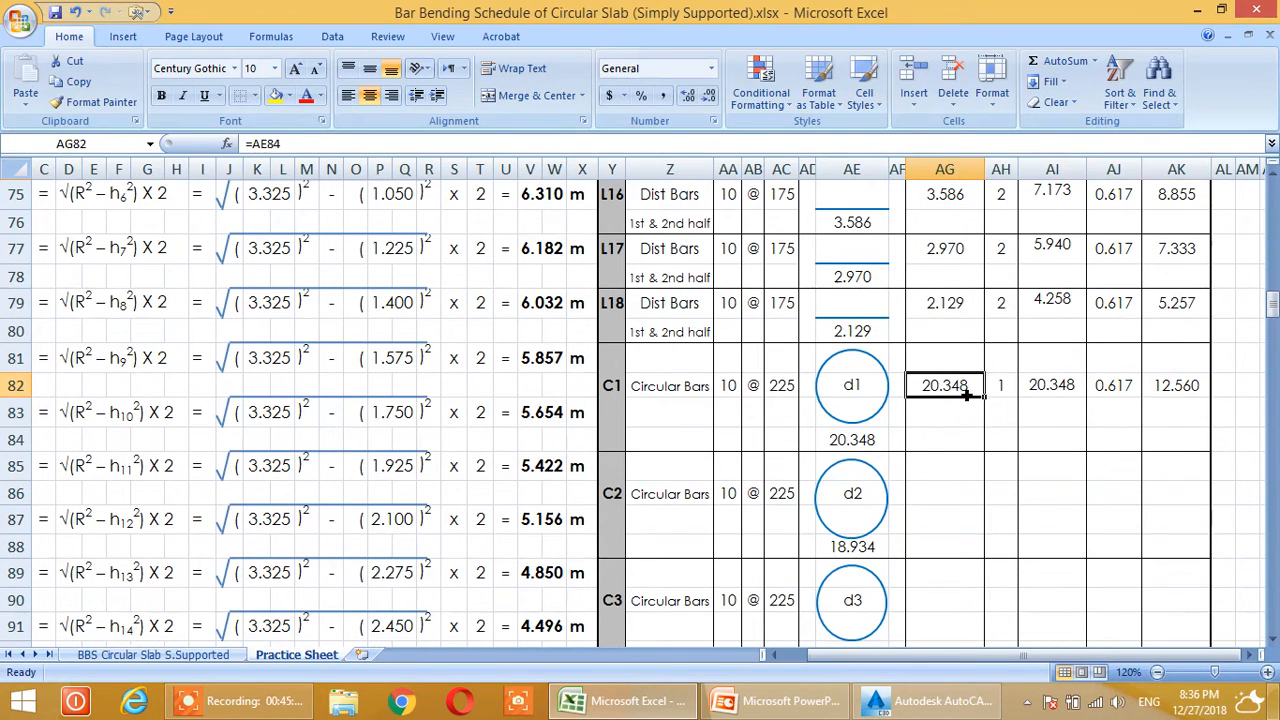
drag(966, 395, 1172, 395)
key(ctrl+c)
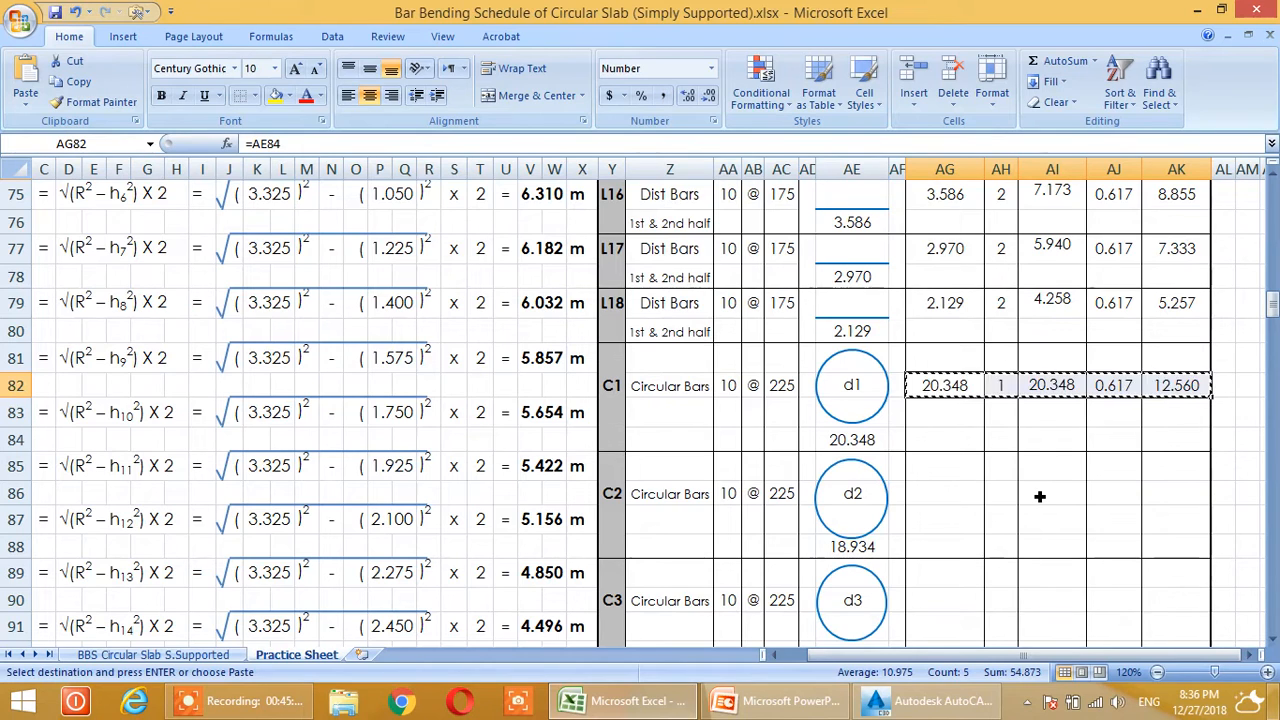
click(929, 494)
key(ctrl+v)
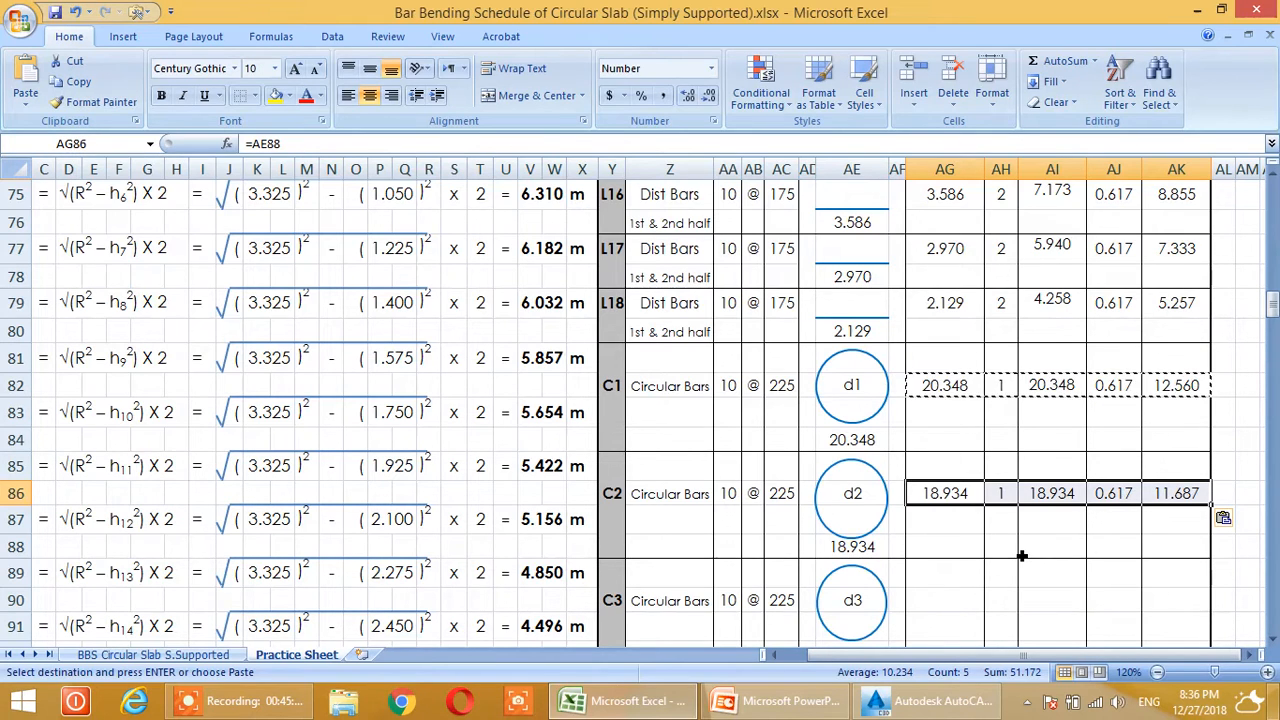
click(939, 606)
key(ctrl+v)
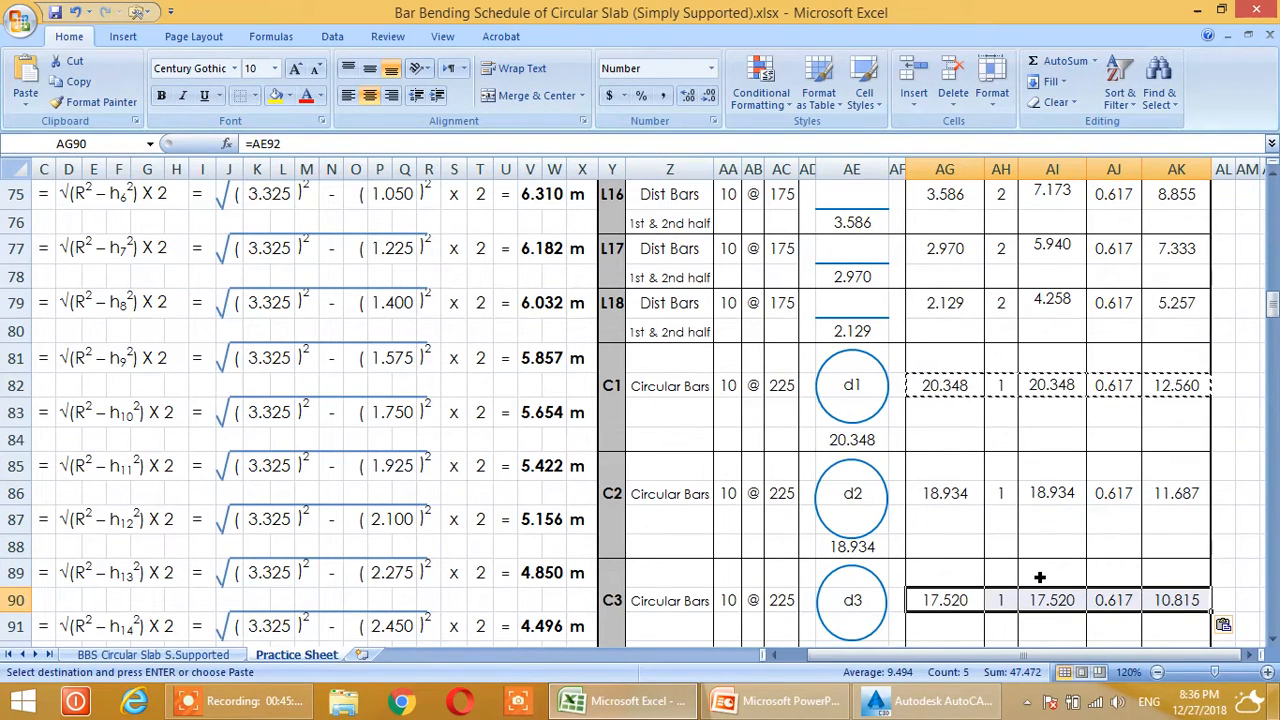
scroll(1040, 577, down, 1)
key(Escape)
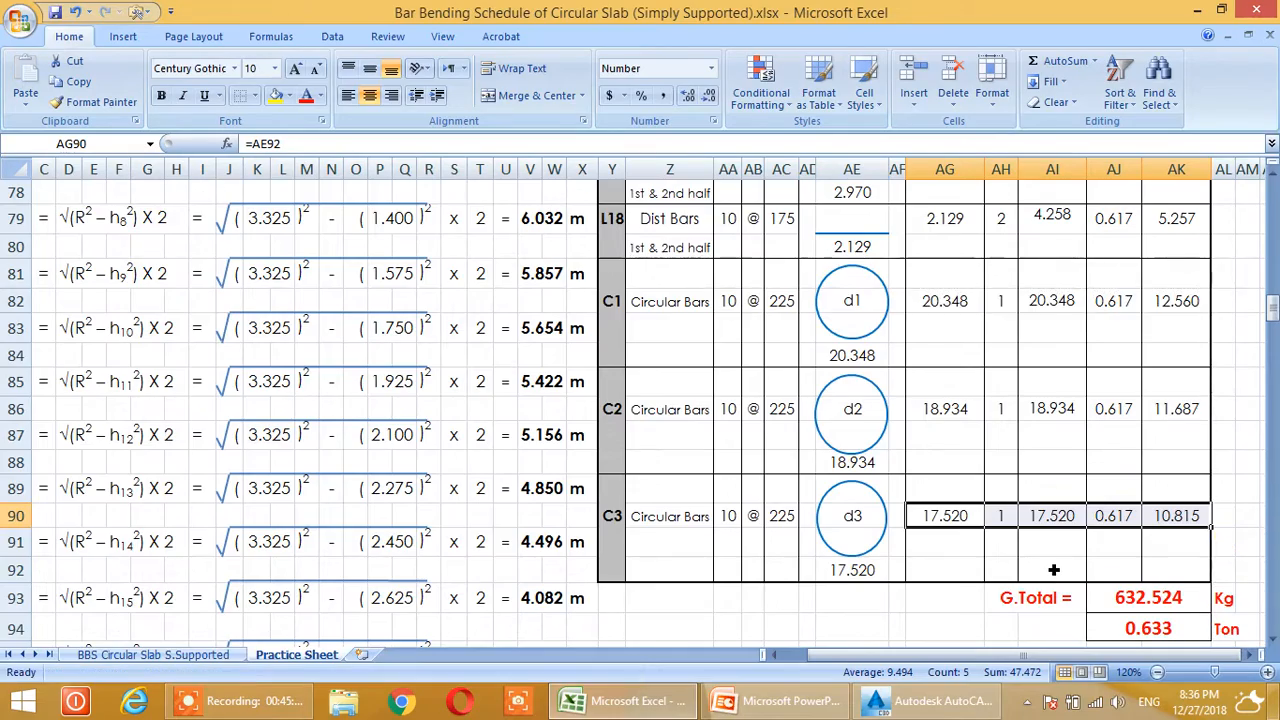
Clear the existing kilogram and ton grand totals in AJ93 and AJ94, and select the kilogram total cell AJ93
scroll(1053, 569, up, 16)
scroll(1055, 569, up, 10)
scroll(1059, 573, down, 9)
scroll(1059, 573, down, 20)
scroll(1059, 573, up, 5)
scroll(1129, 628, down, 2)
drag(1148, 489, 1151, 517)
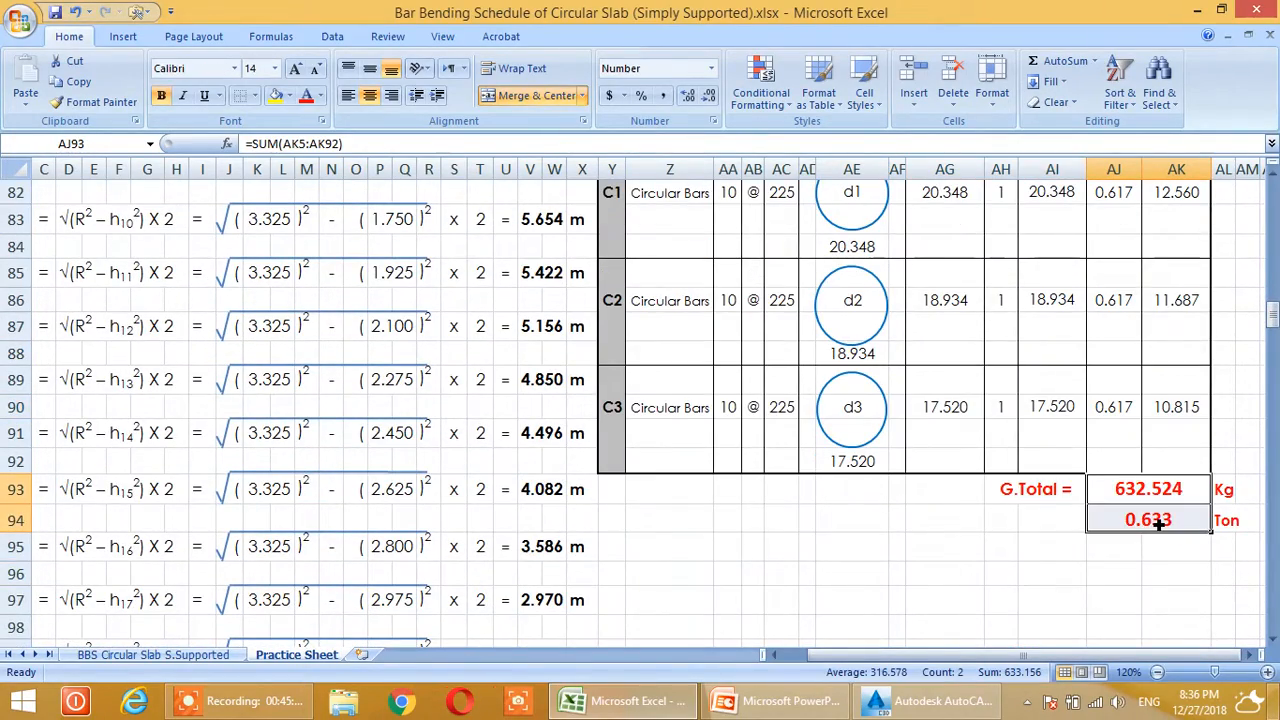
key(Delete)
click(1106, 569)
click(1129, 498)
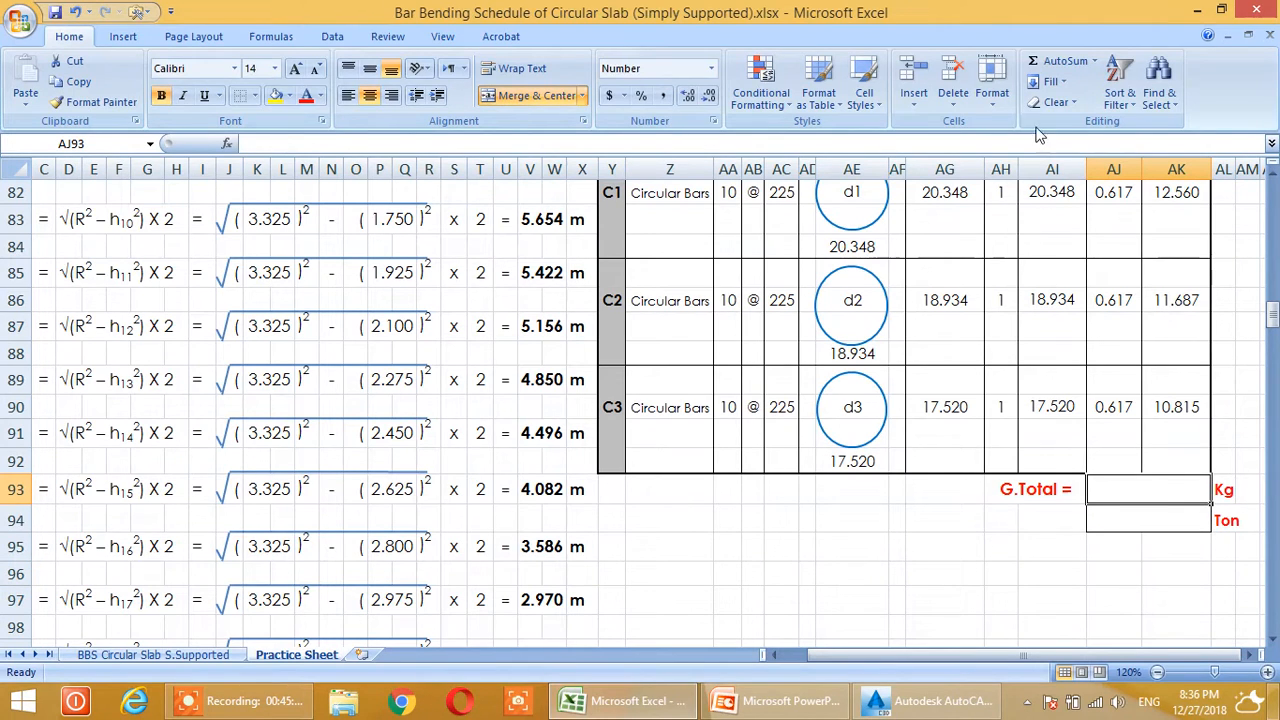
Calculate the grand total weight in kilograms in AJ93 with the formula =SUM(AK5:AK92)
click(1060, 60)
click(1158, 433)
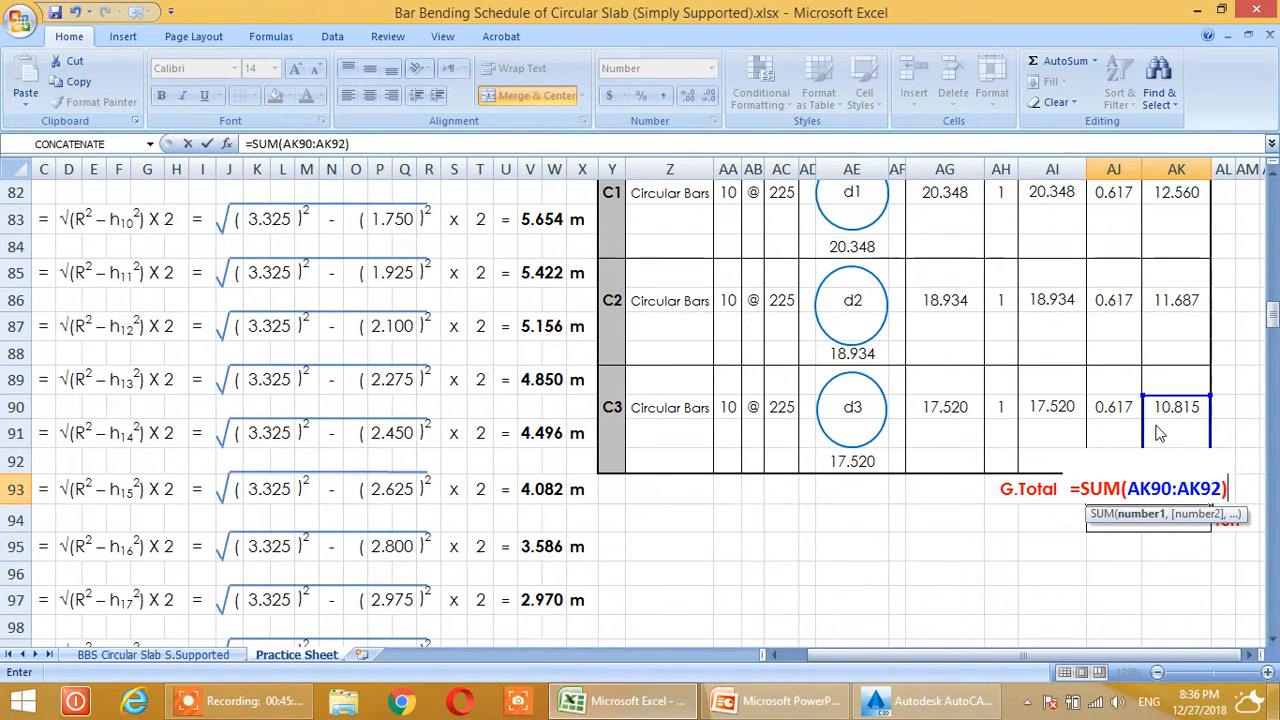
drag(1220, 410, 1208, 258)
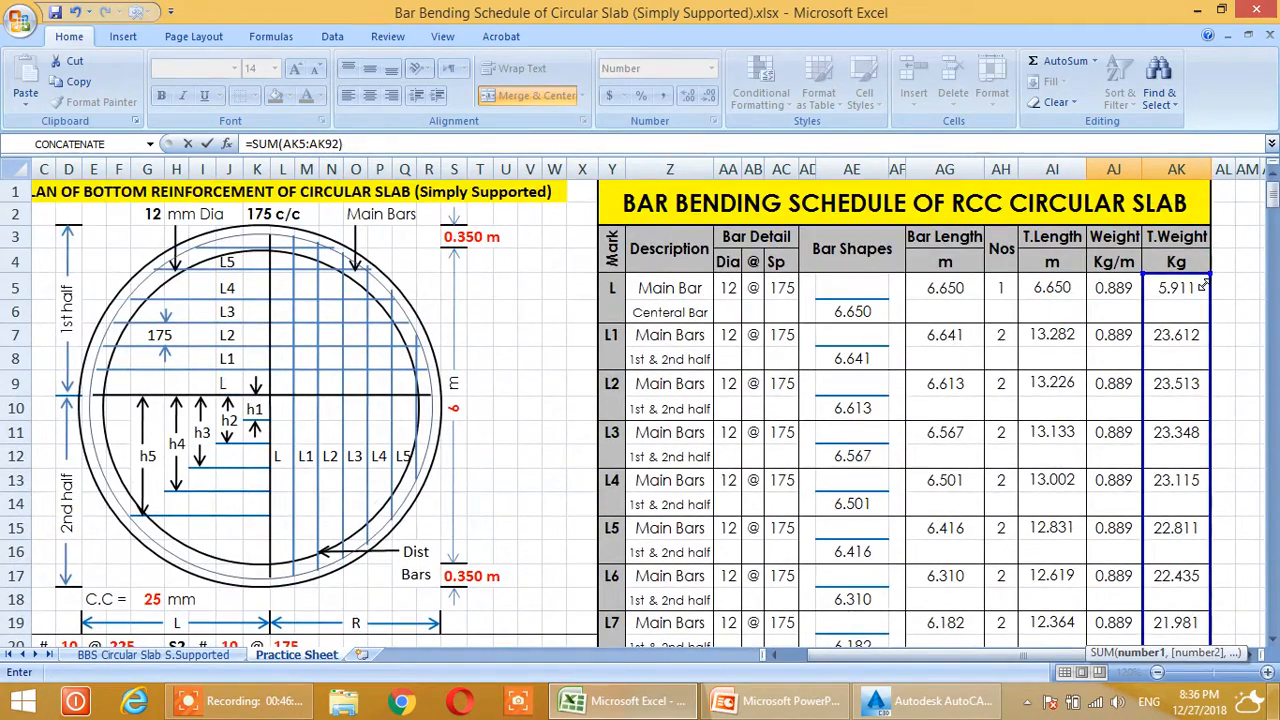
scroll(1200, 289, down, 14)
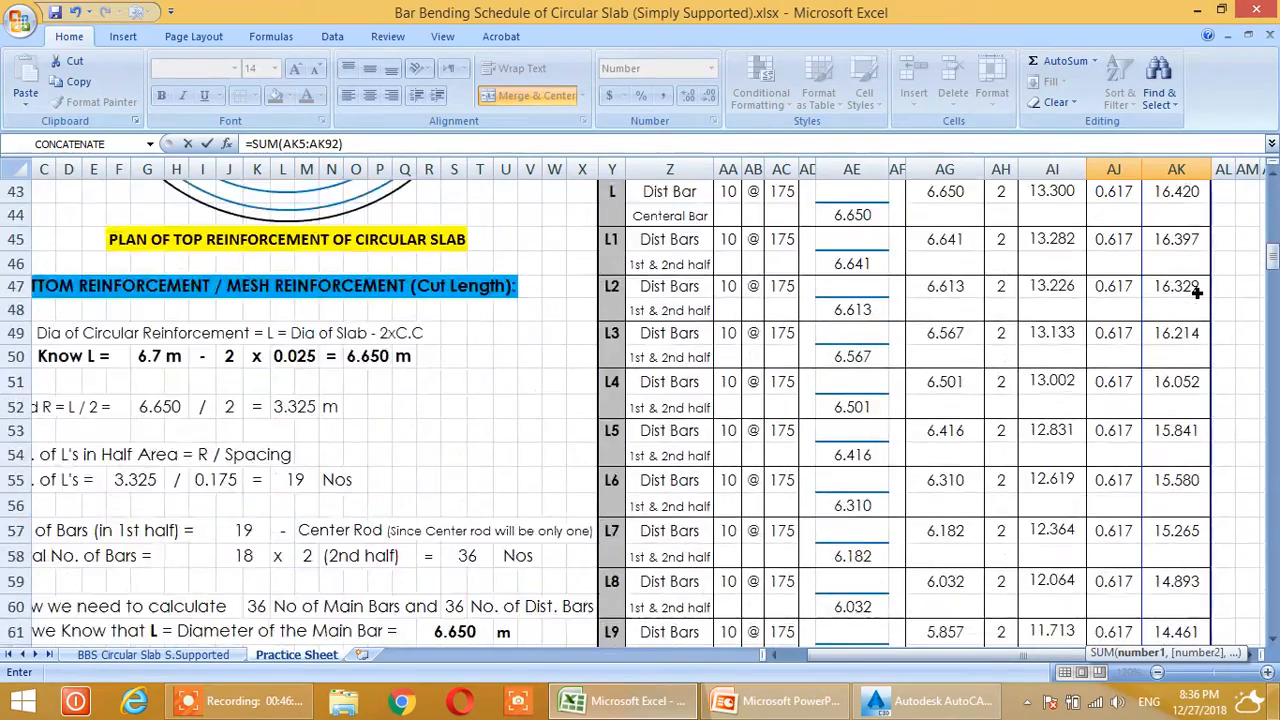
scroll(1197, 291, down, 14)
key(Return)
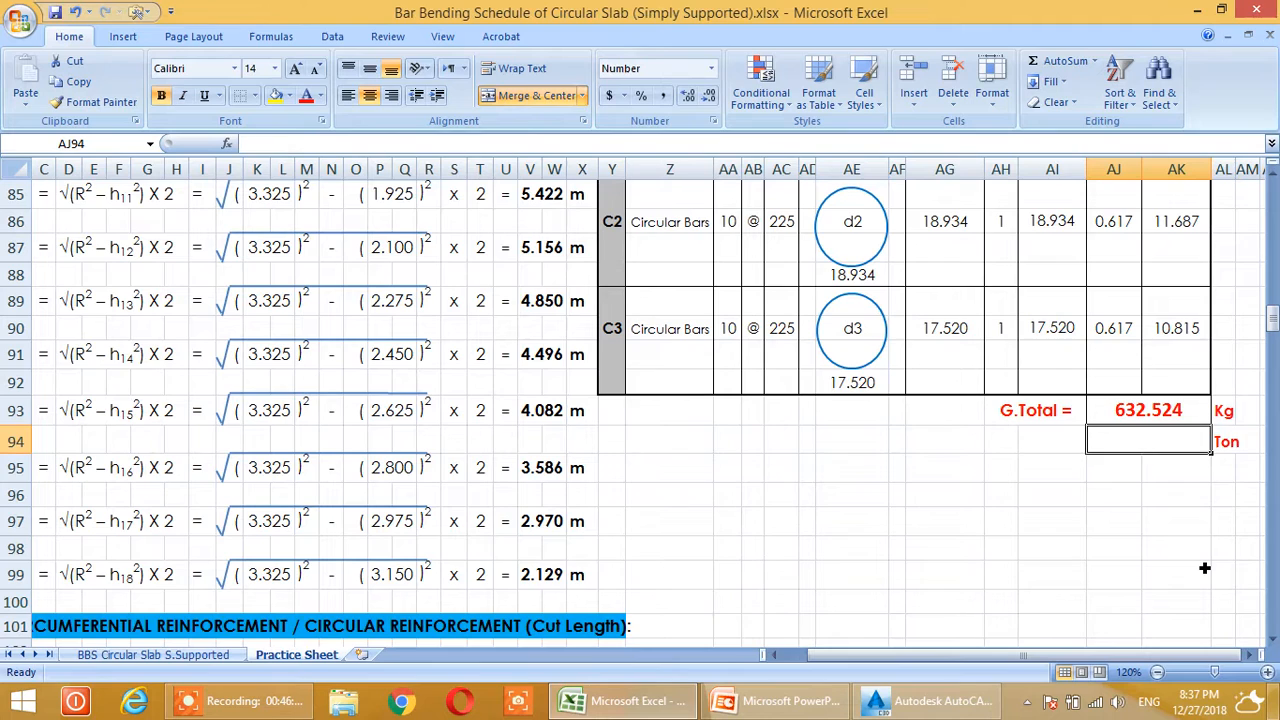
key(Up)
Set the number of bars for the central distribution bar L in AH43 to 1
scroll(1204, 568, up, 1)
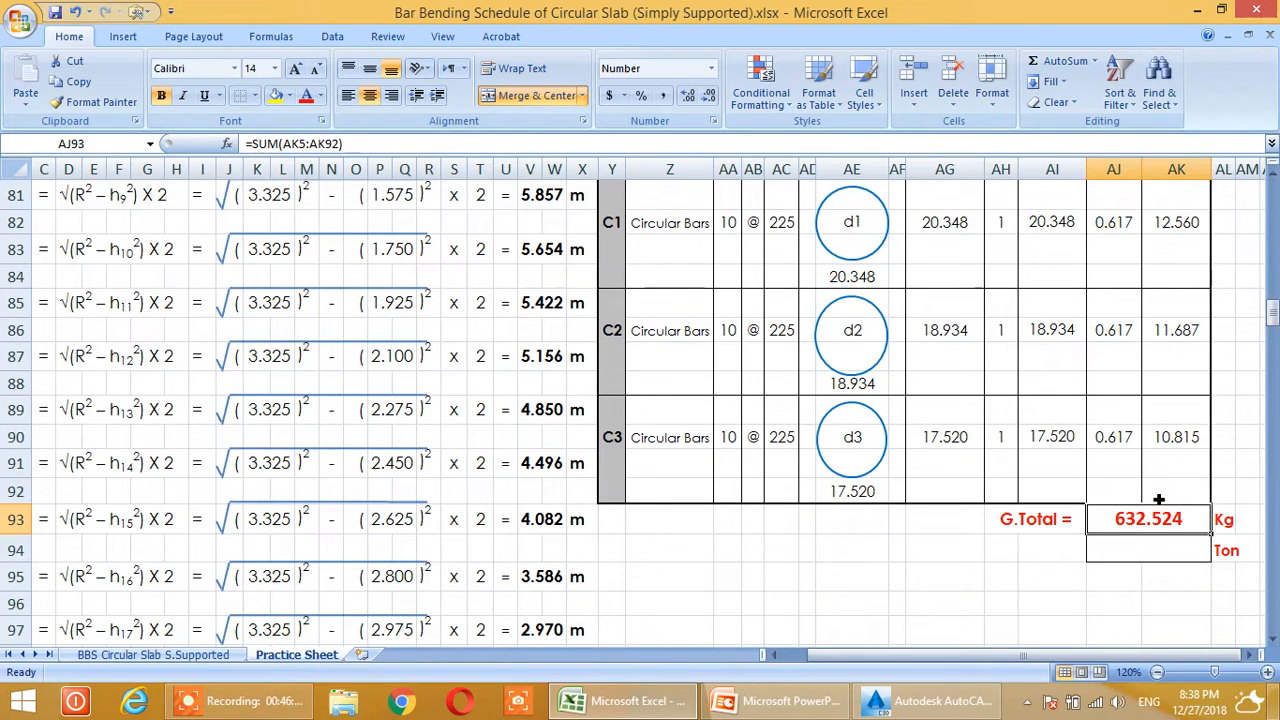
scroll(1139, 501, up, 8)
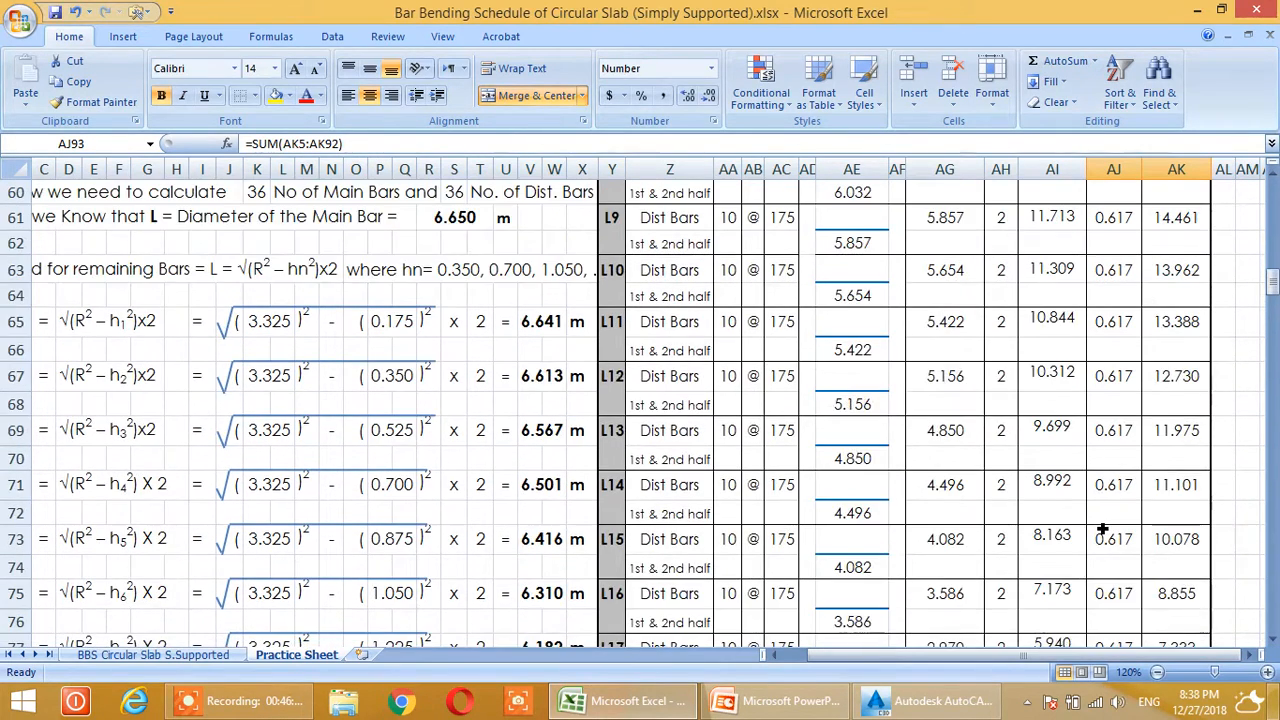
scroll(1102, 529, up, 8)
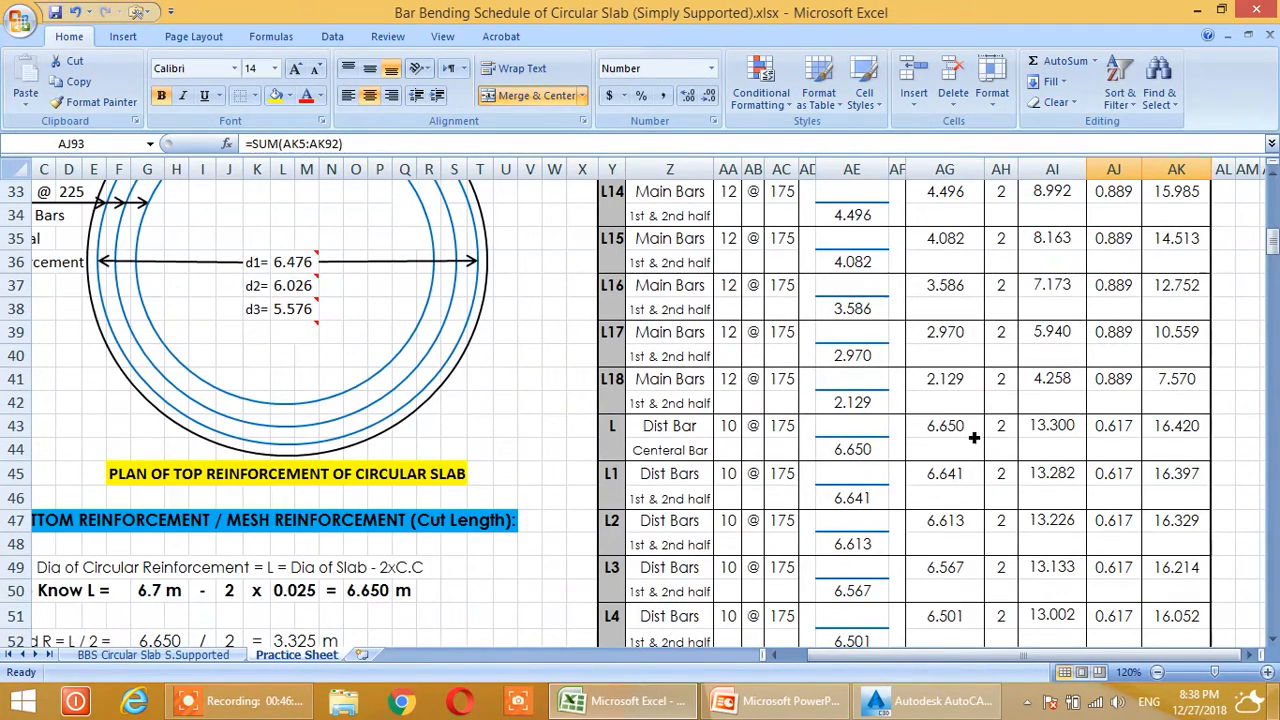
click(996, 436)
text(1)
key(Return)
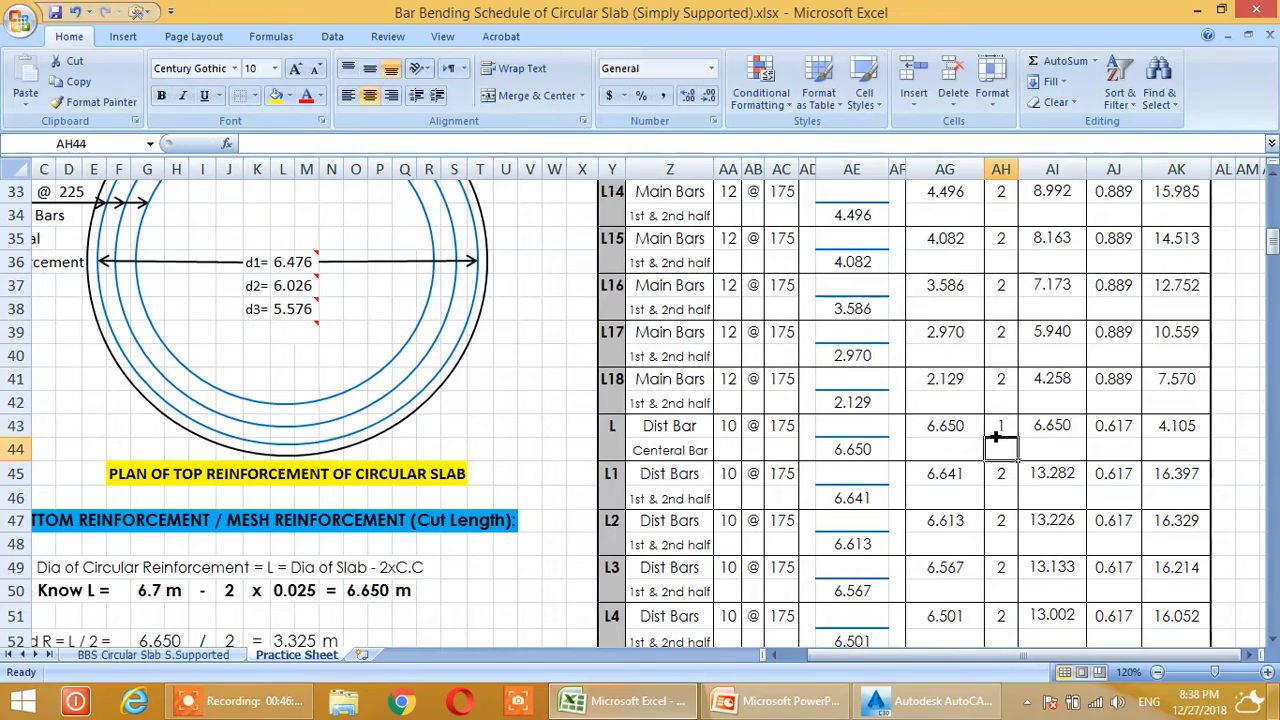
Compare the bar counts of the central main bar in row 5 and the central distribution bar in row 43
scroll(1001, 430, up, 11)
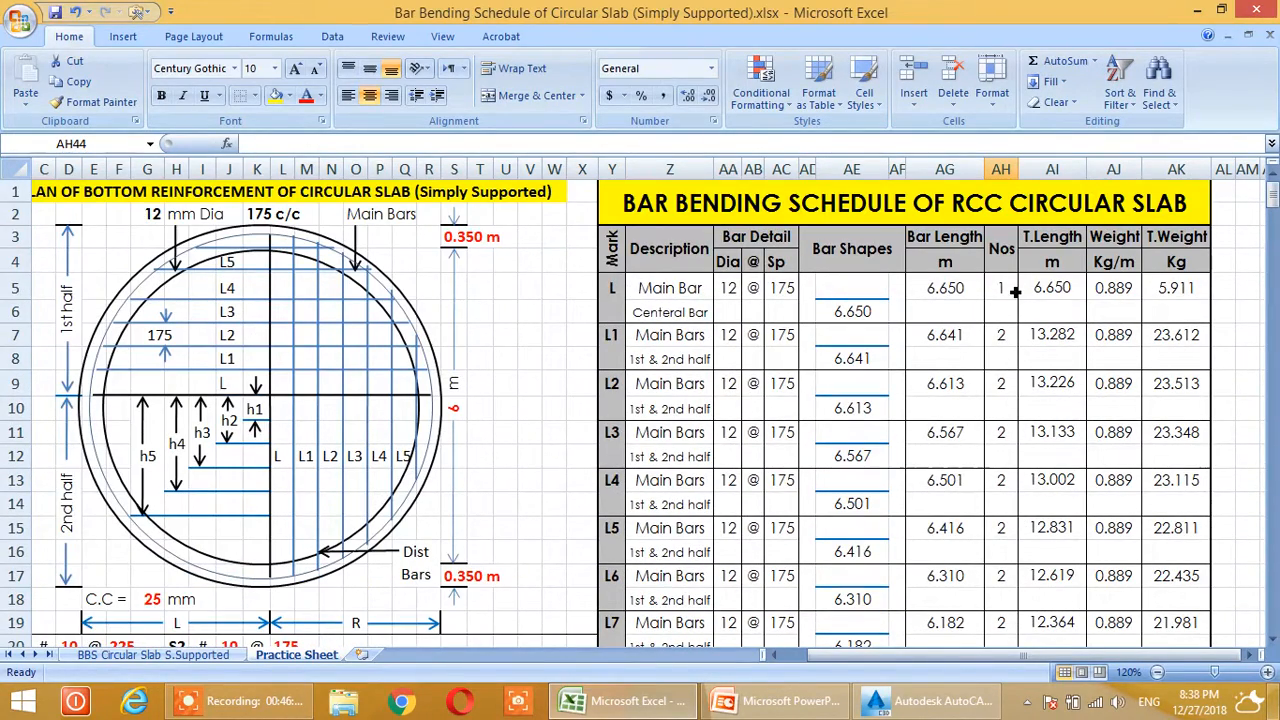
scroll(709, 302, down, 9)
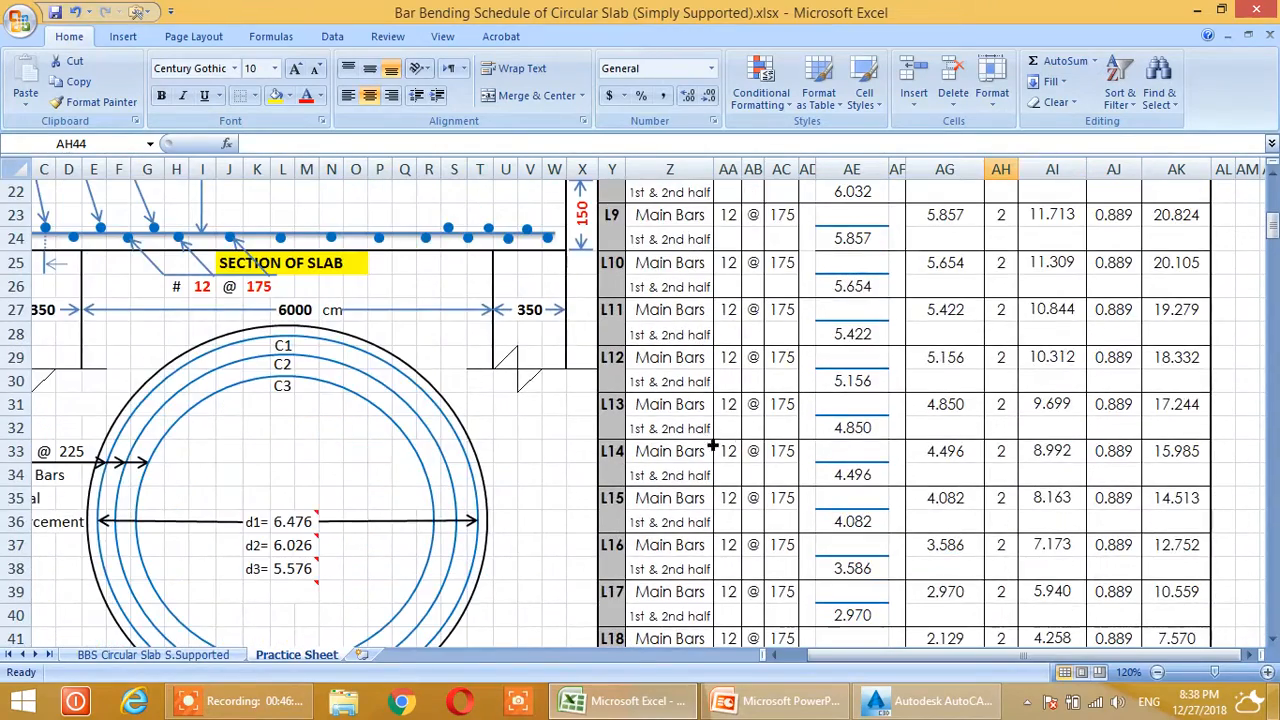
scroll(675, 407, down, 1)
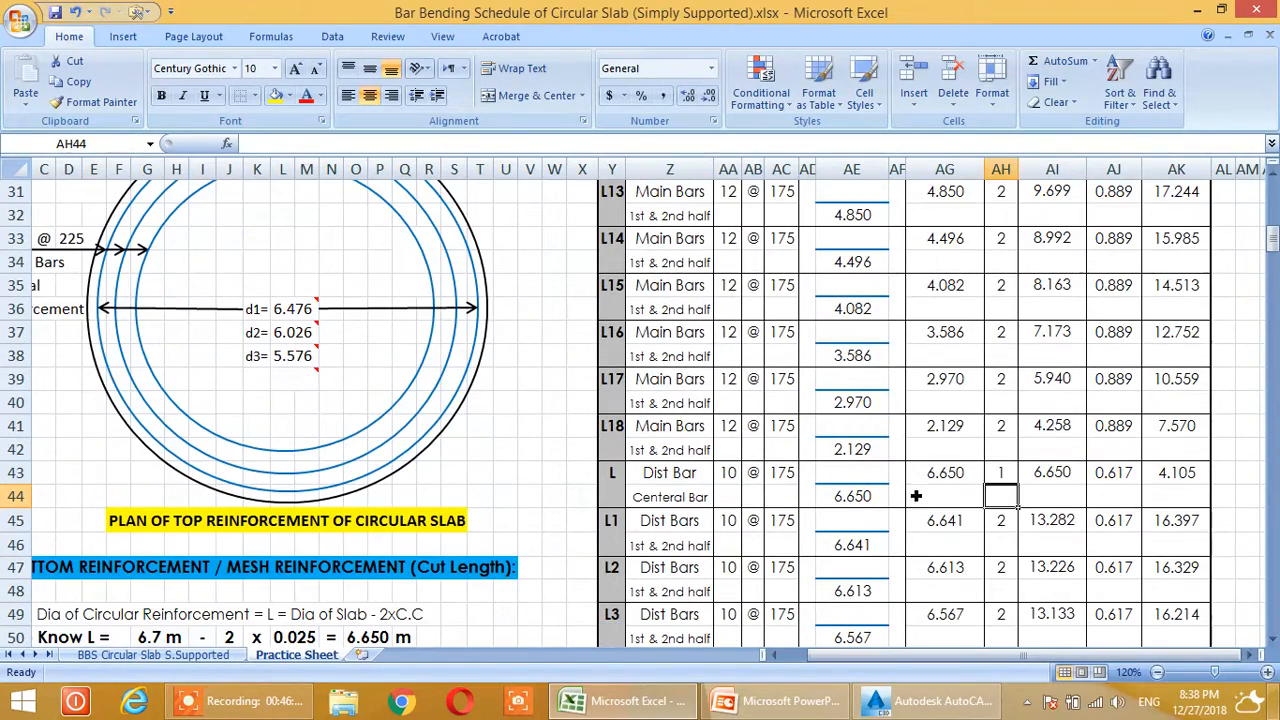
click(1013, 480)
scroll(1010, 440, up, 2)
scroll(1012, 445, down, 8)
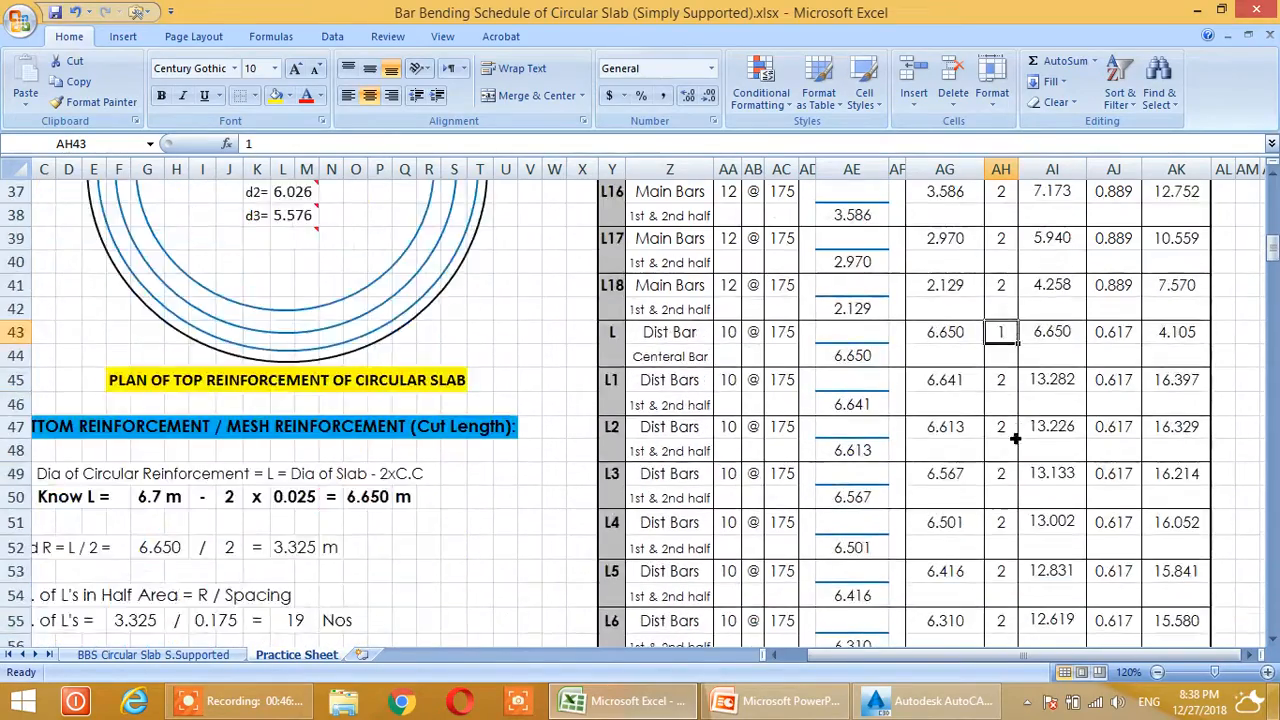
Convert the grand total to tons in AJ94 with the formula =AJ93/1000
scroll(1015, 452, down, 13)
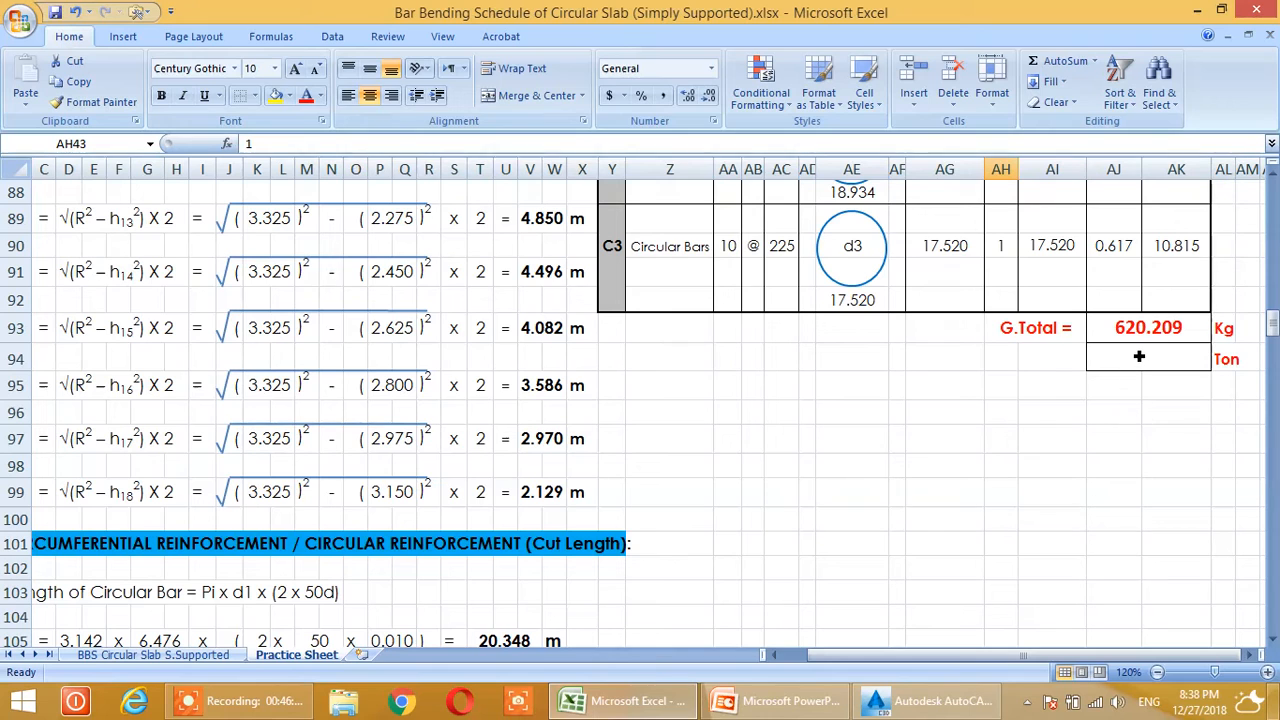
click(1140, 360)
text(=)
click(1143, 330)
text(/1000)
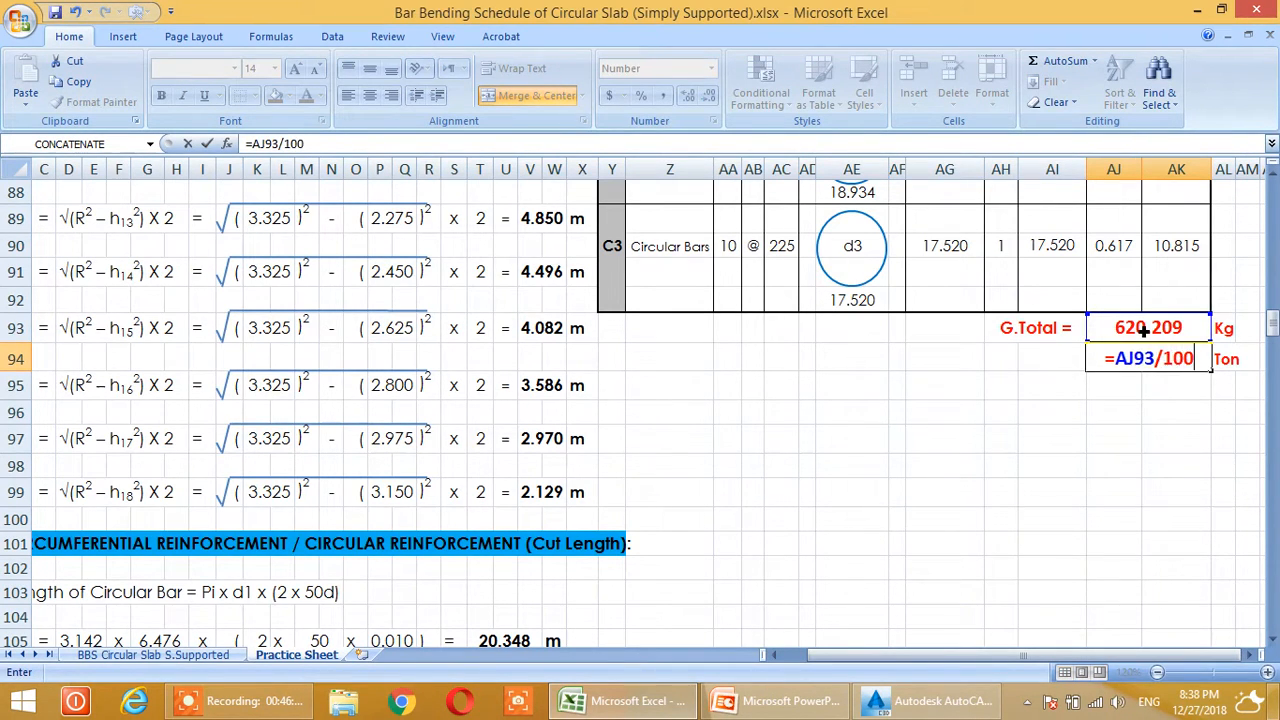
key(Return)
click(1118, 545)
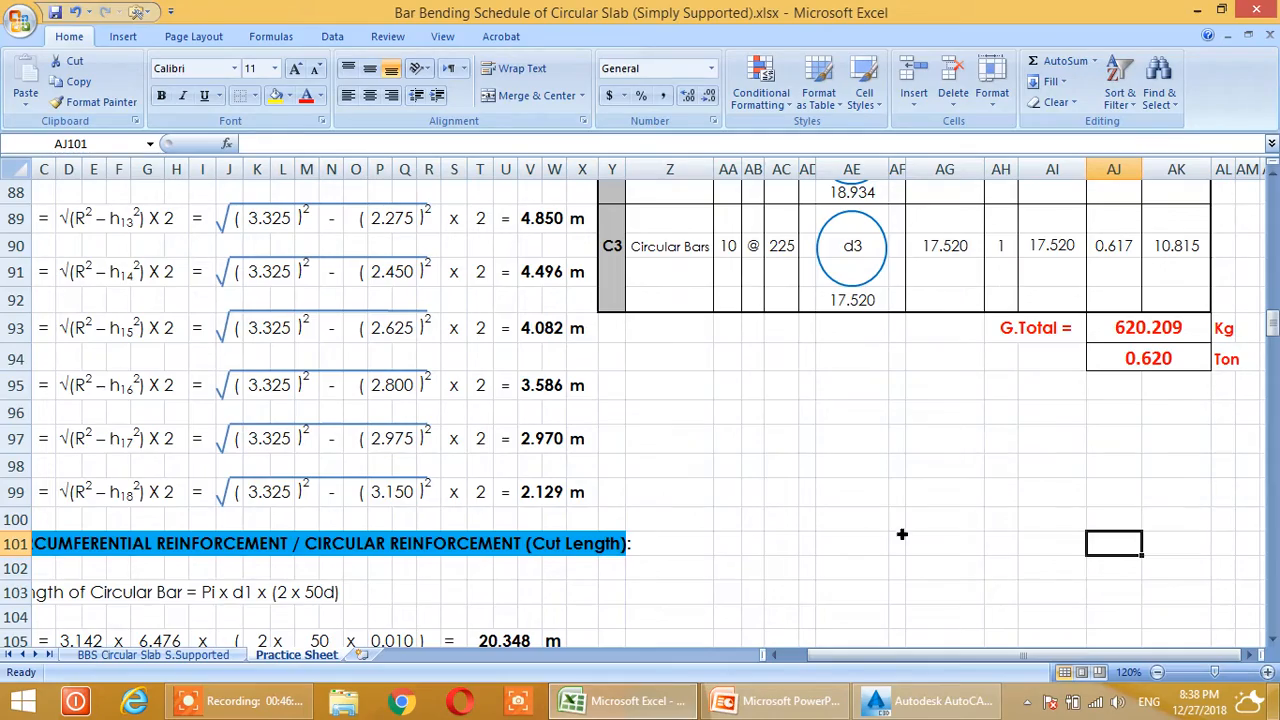
Review the completed schedule against the BBS Circular Slab S.Supported sheet and return to the Practice Sheet
scroll(451, 463, up, 8)
scroll(460, 480, down, 7)
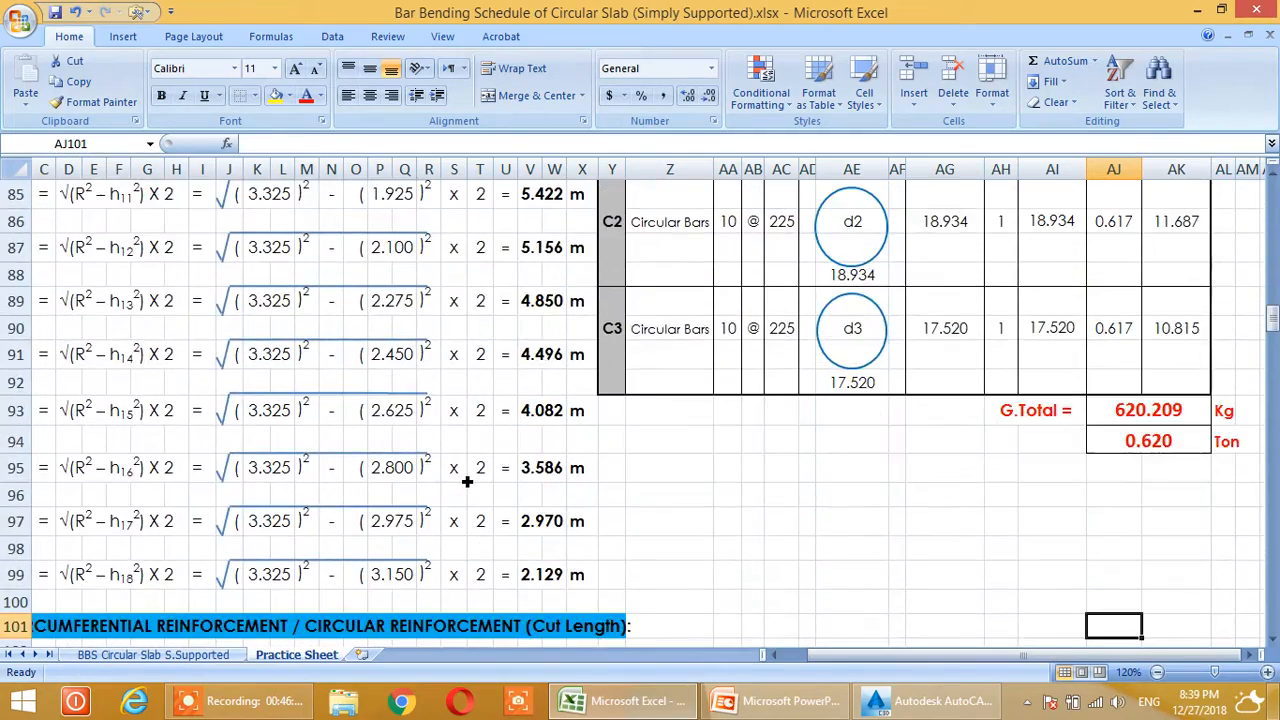
scroll(467, 481, up, 20)
scroll(779, 567, up, 4)
click(755, 652)
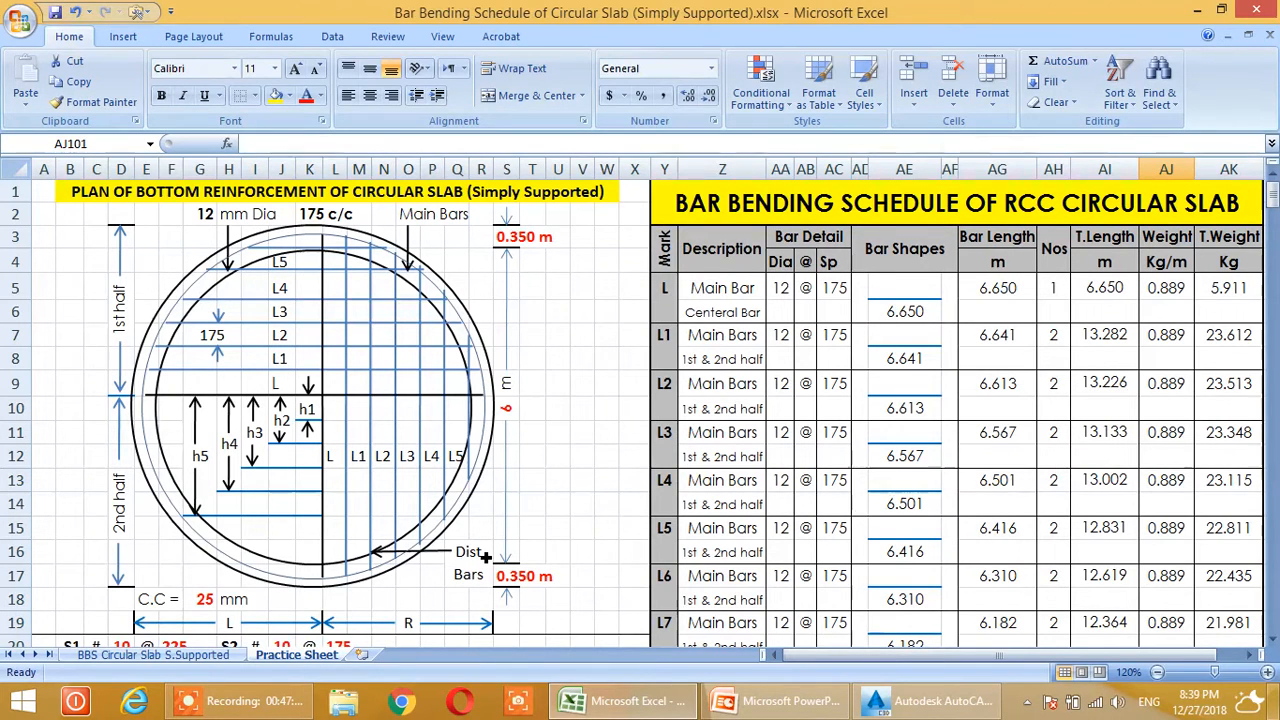
click(140, 656)
scroll(410, 590, up, 13)
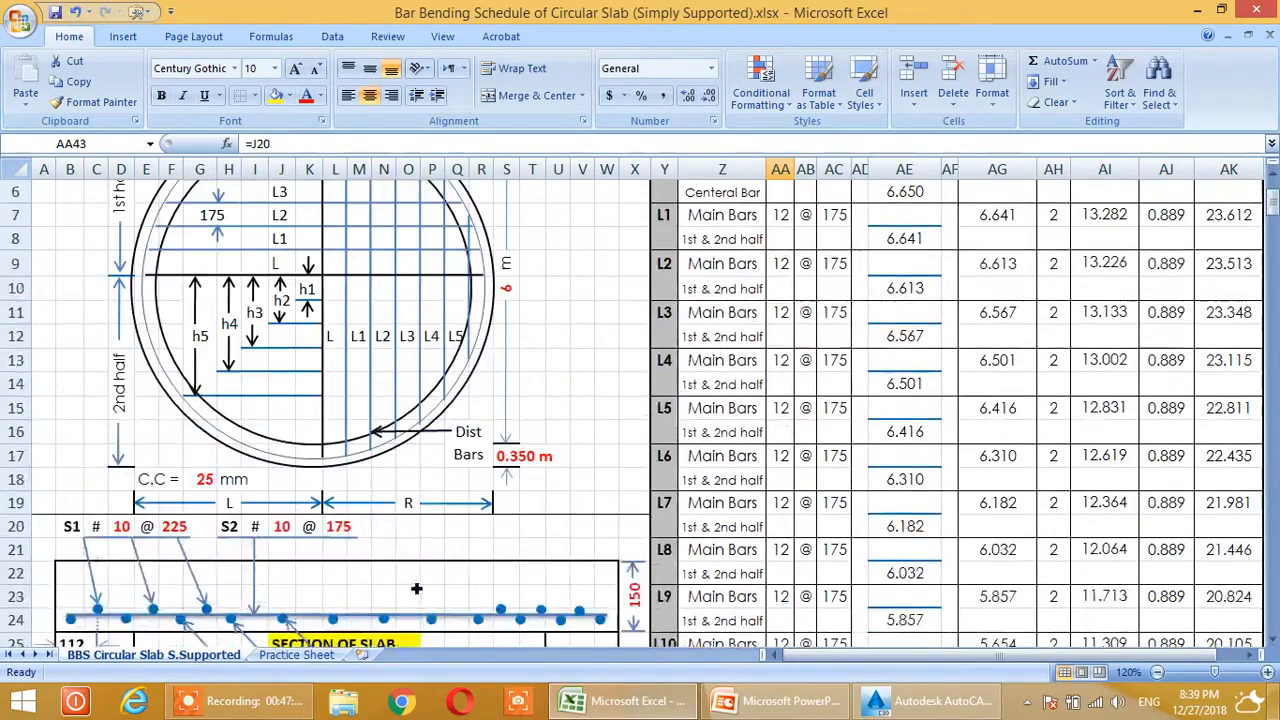
click(297, 655)
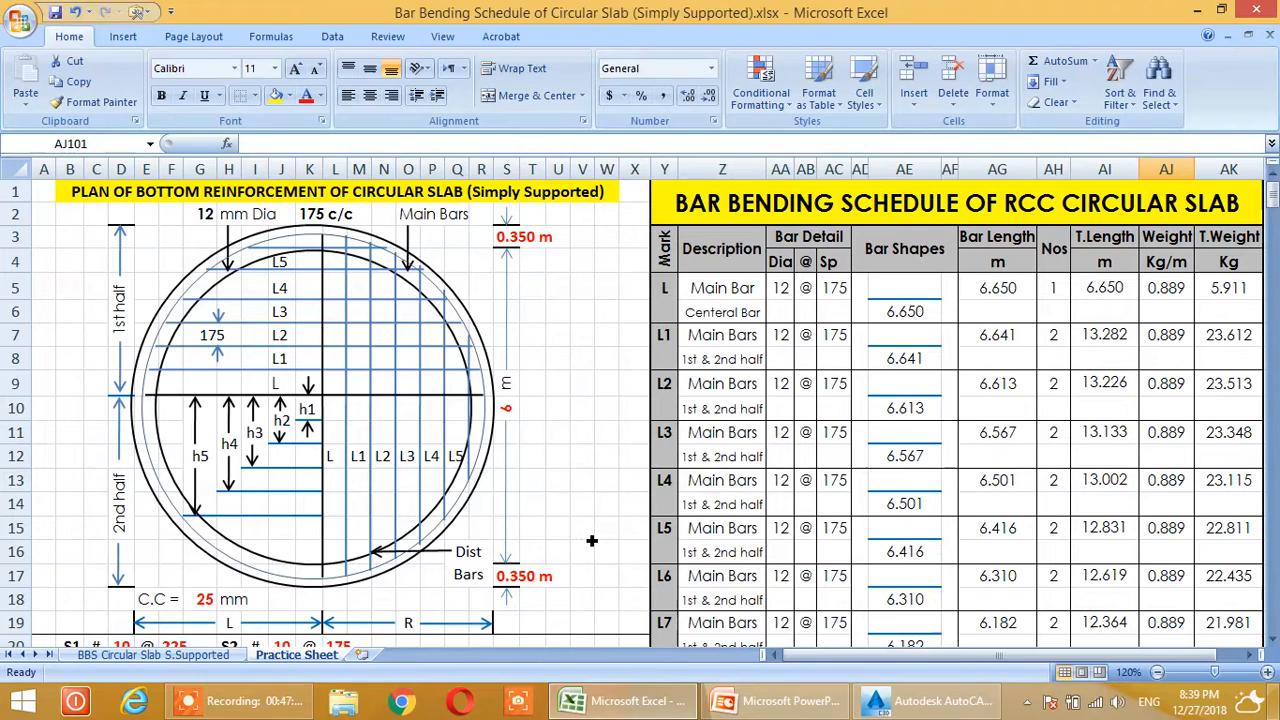